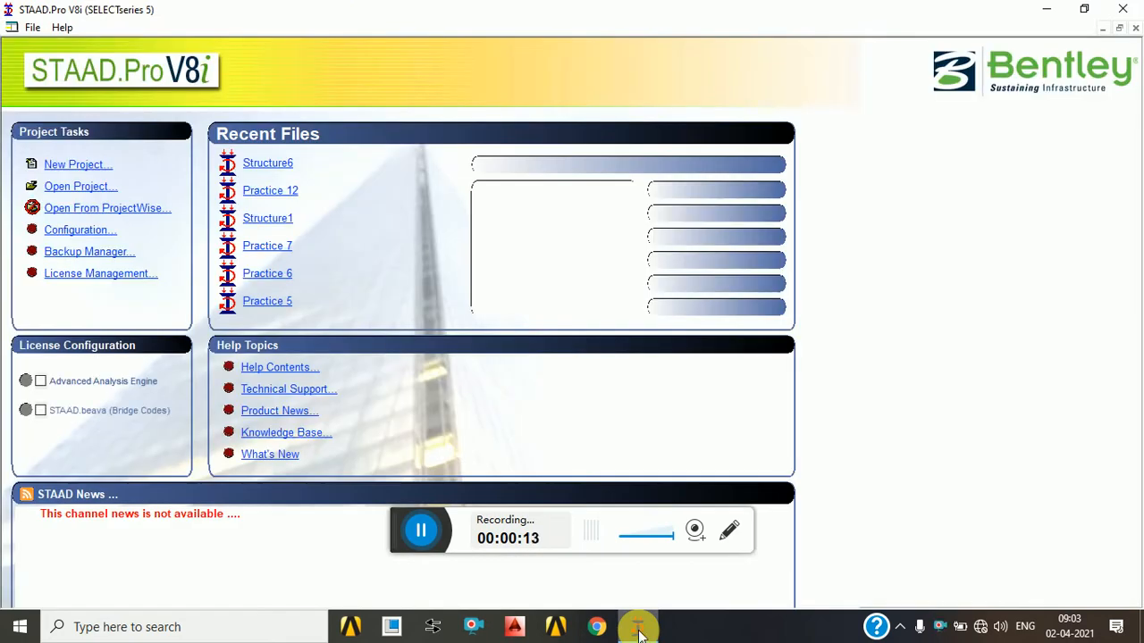
# Open the recent Structure6 file with Meter as the length unit and KiloNewton as the force unit.
pyautogui.moveTo(297, 167)
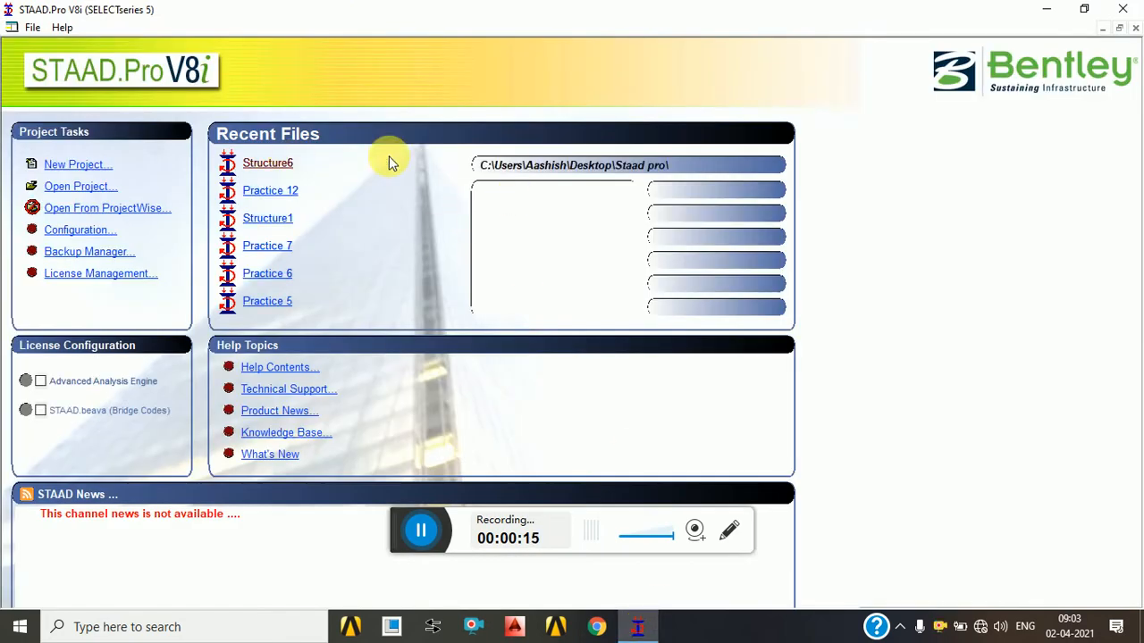
pyautogui.click(514, 176)
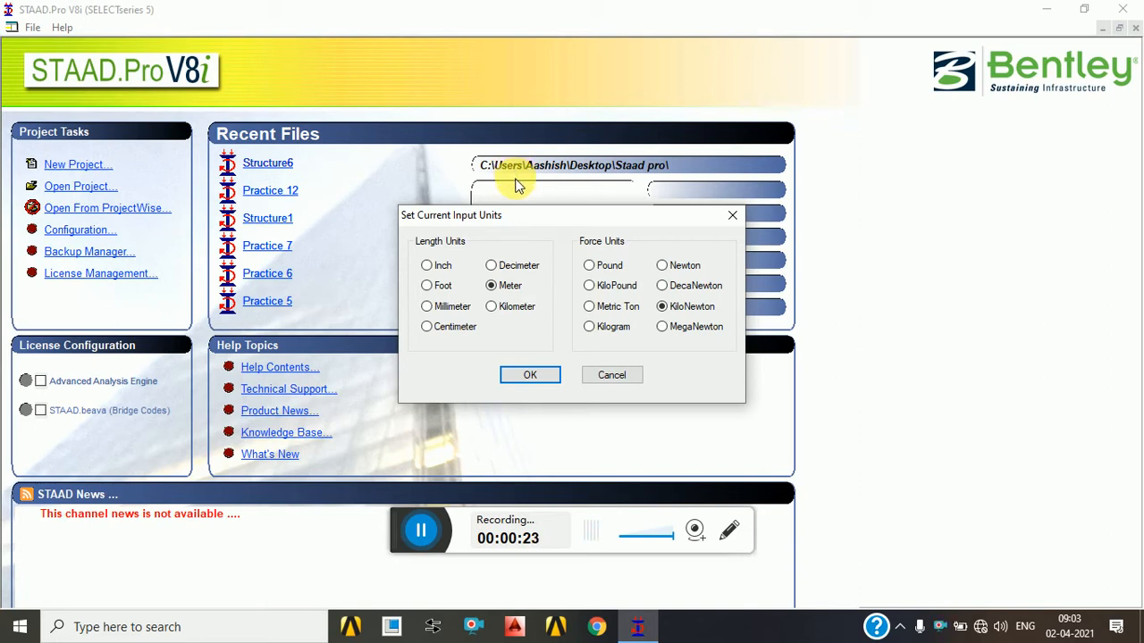
pyautogui.click(528, 378)
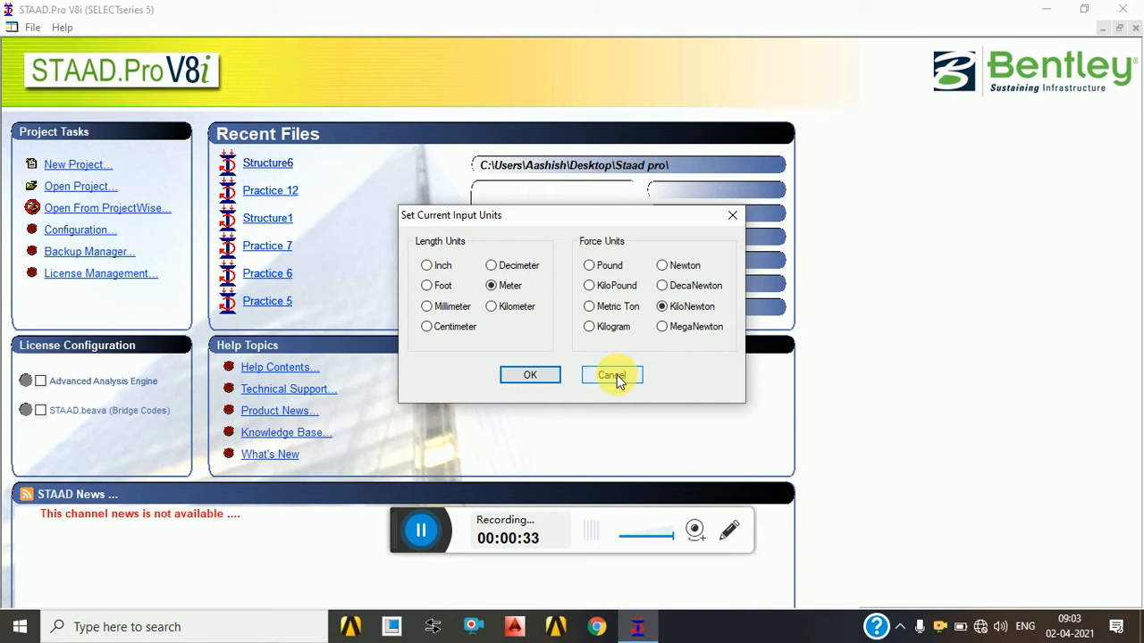
pyautogui.click(530, 376)
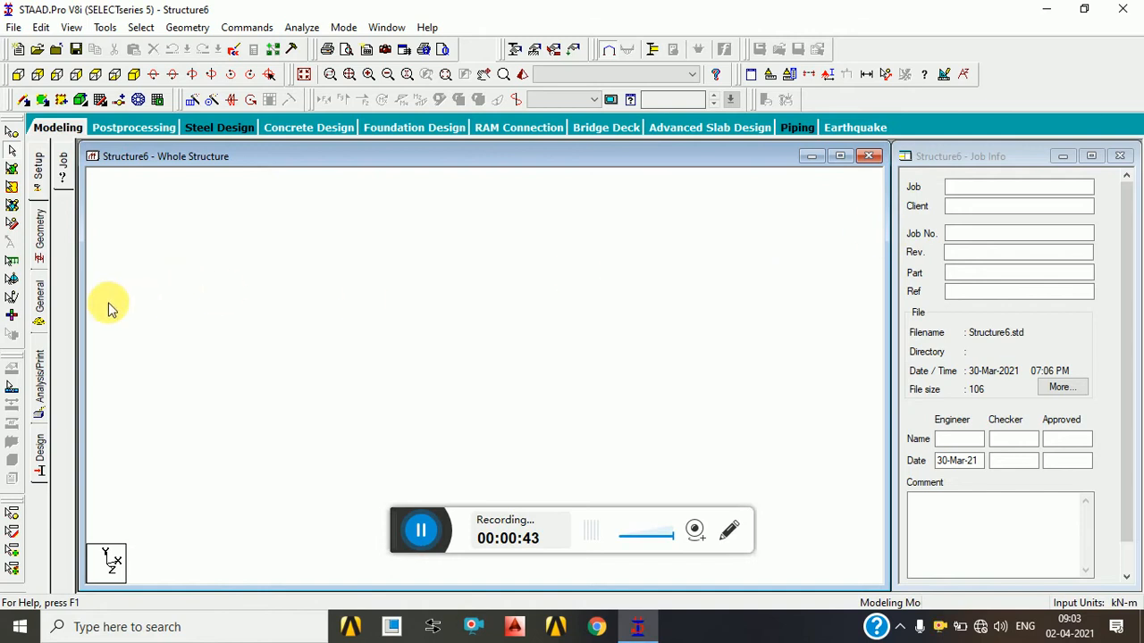
# Bring up the node and beam geometry tables and dismiss the Snap Node/Beam grid.
pyautogui.click(42, 304)
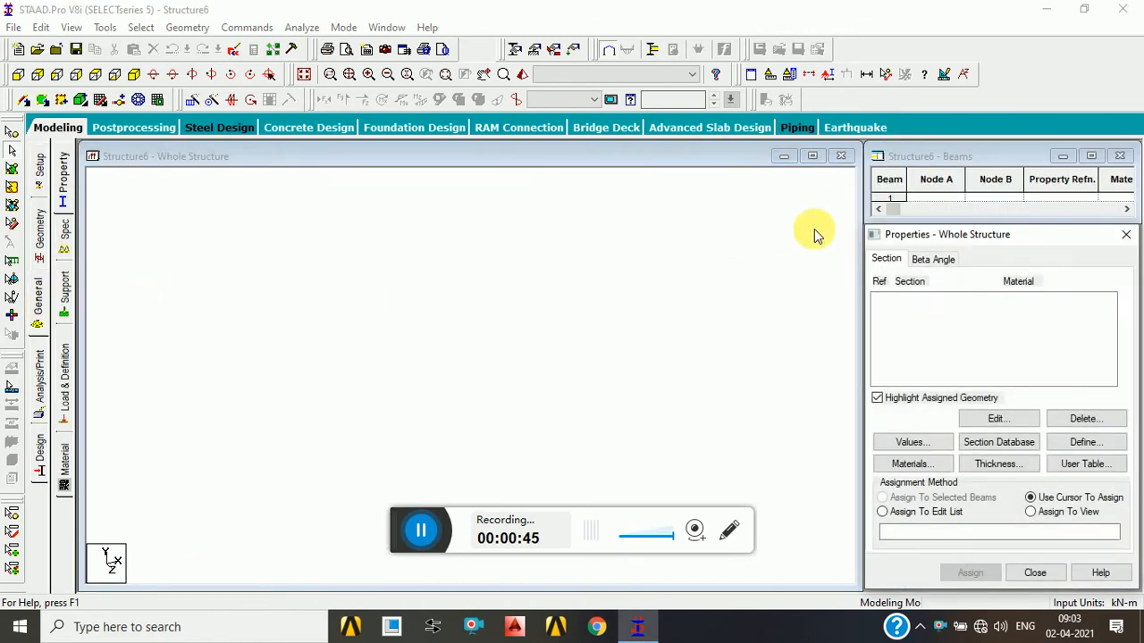
pyautogui.click(1121, 234)
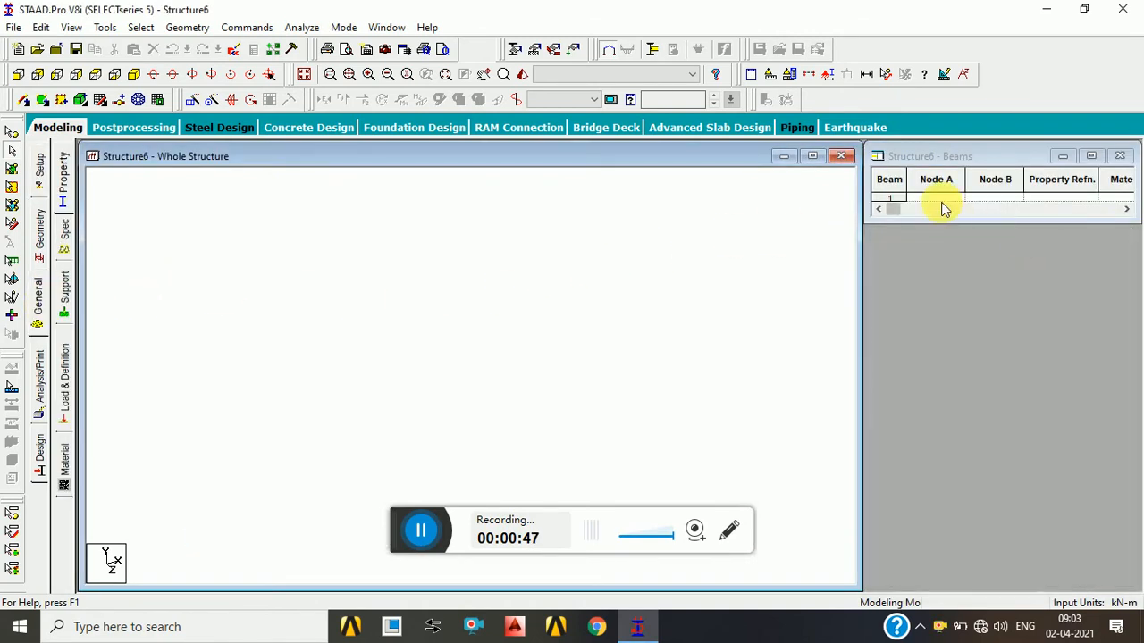
pyautogui.click(40, 240)
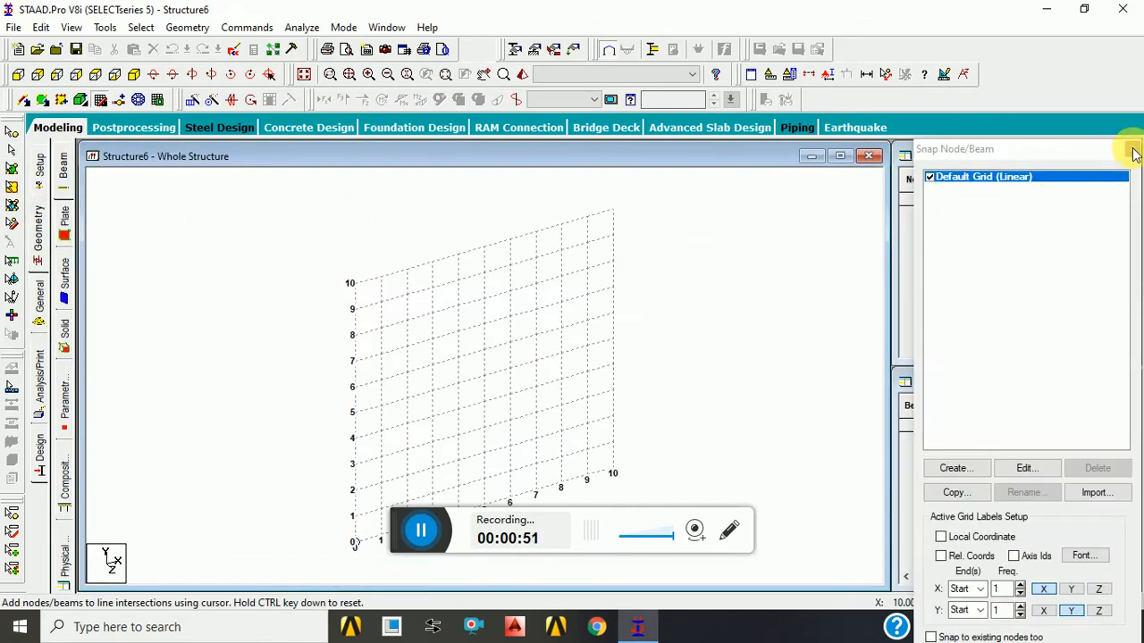
pyautogui.click(1131, 148)
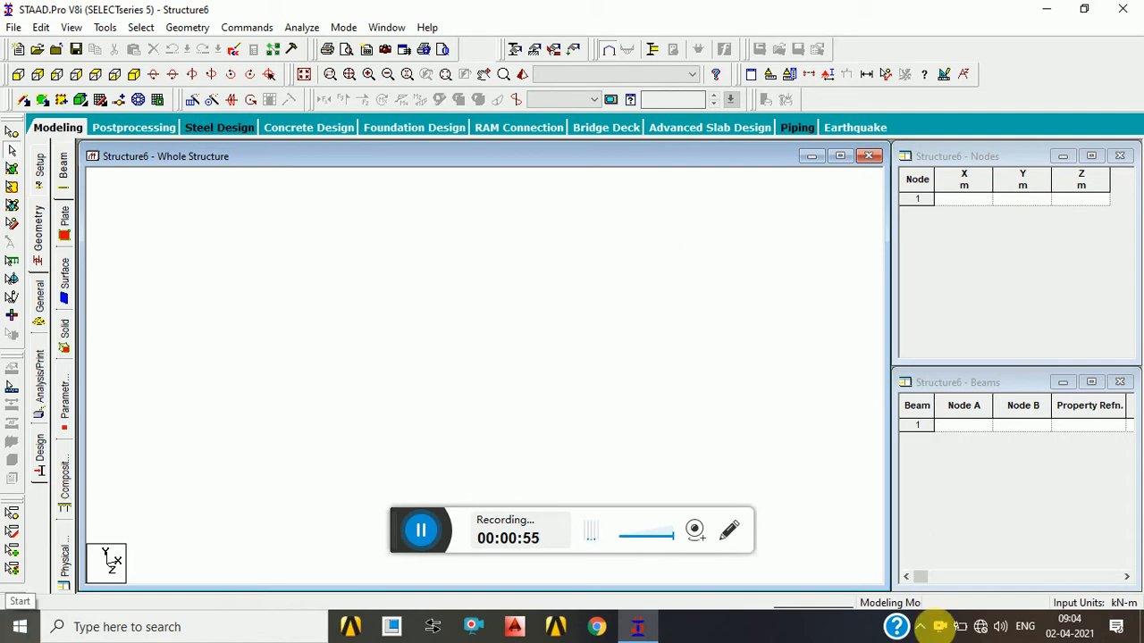
# Add node 1 at the origin (0, 0, 0) and node 2 at X 4 m in the Nodes table.
pyautogui.click(972, 200)
pyautogui.write('0')
pyautogui.press('Return')
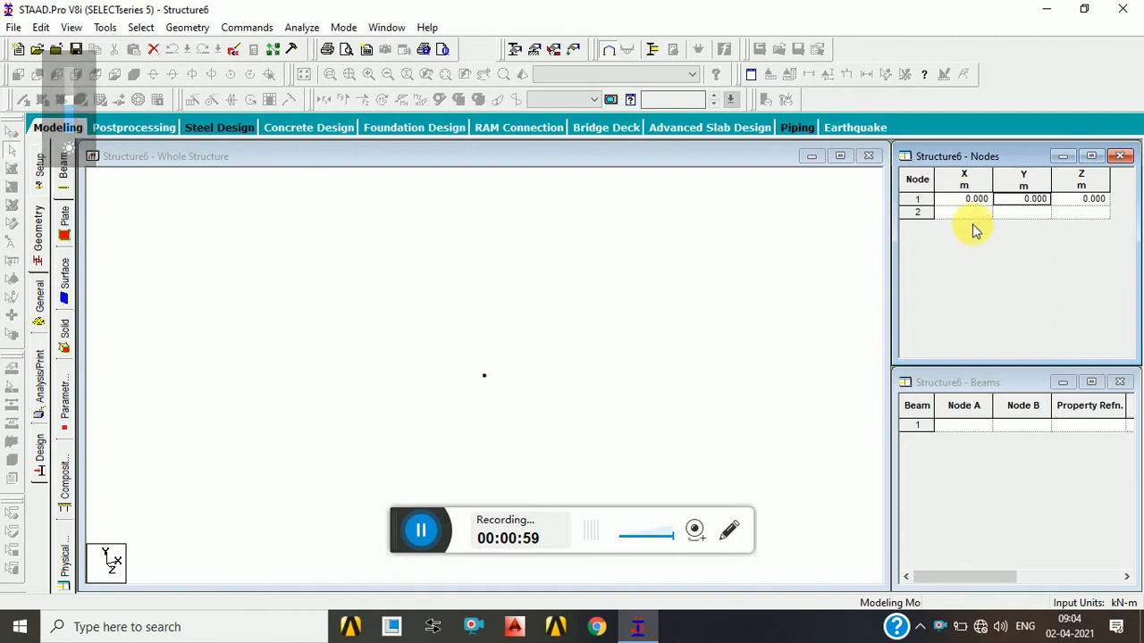
pyautogui.click(973, 217)
pyautogui.write('4')
pyautogui.press('Return')
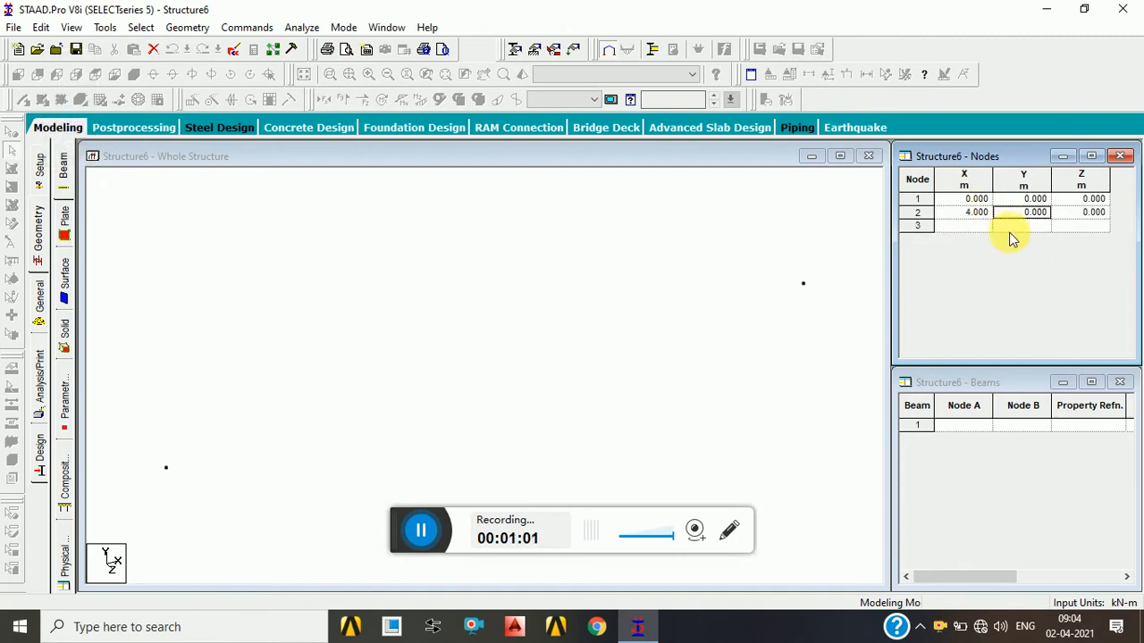
# Add node 3 at X 0, Y 0, Z 4 m in the Nodes table.
pyautogui.click(1077, 226)
pyautogui.write('4')
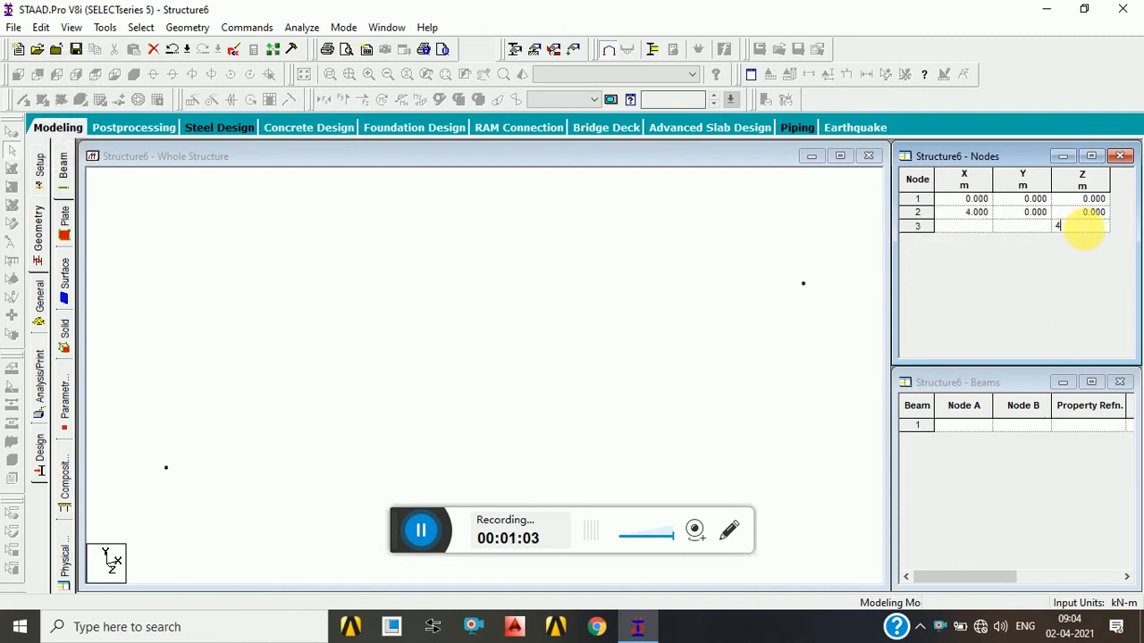
pyautogui.press('Return')
pyautogui.click(471, 328)
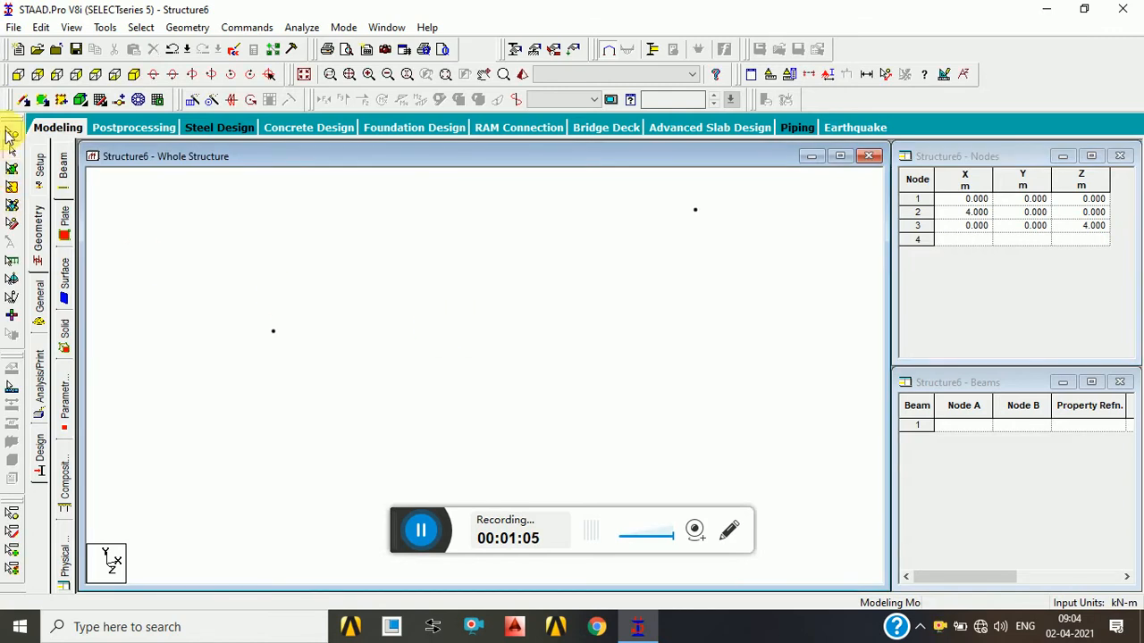
# Copy nodes 1 and 2 along the global Z direction with Translational Repeat, using one step of 5 m.
pyautogui.click(10, 133)
pyautogui.moveTo(146, 210); pyautogui.dragTo(183, 167)
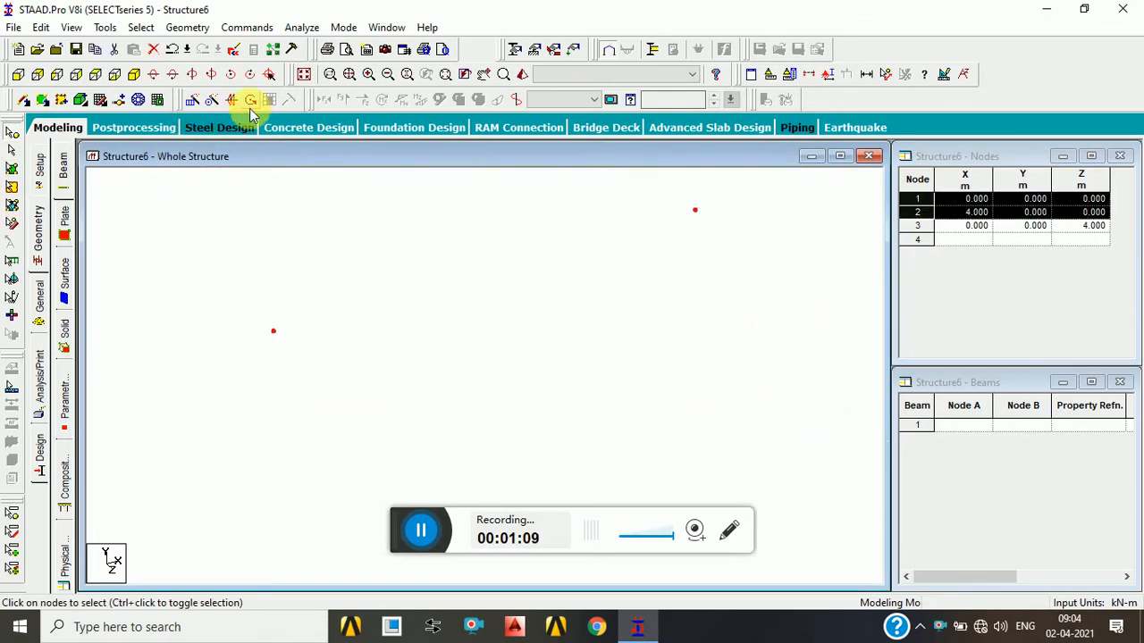
pyautogui.click(191, 99)
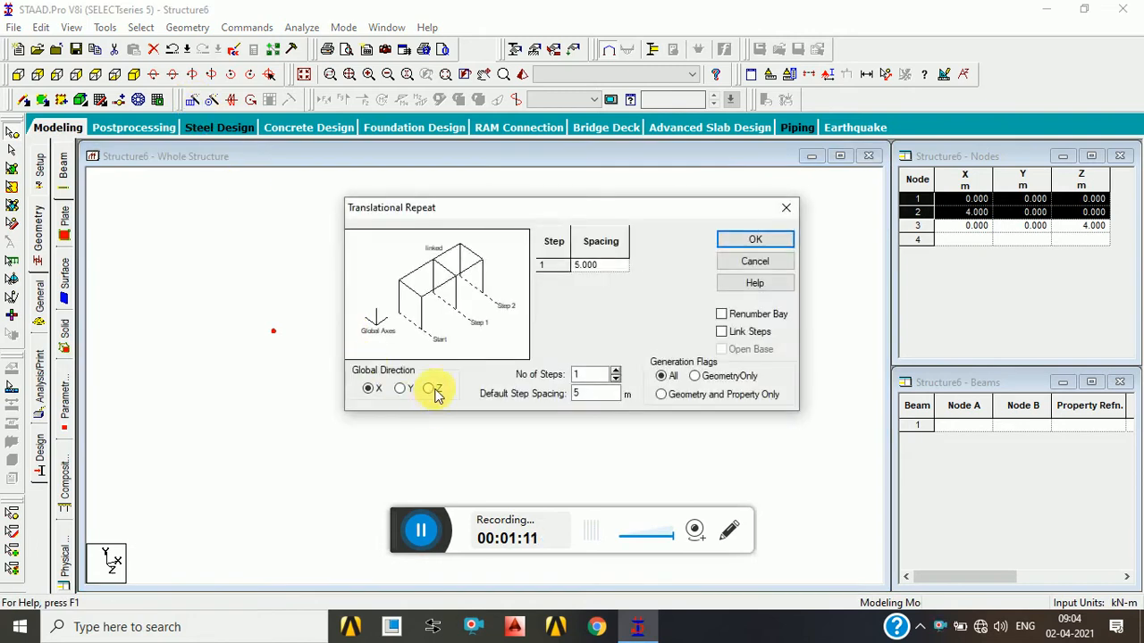
pyautogui.click(433, 390)
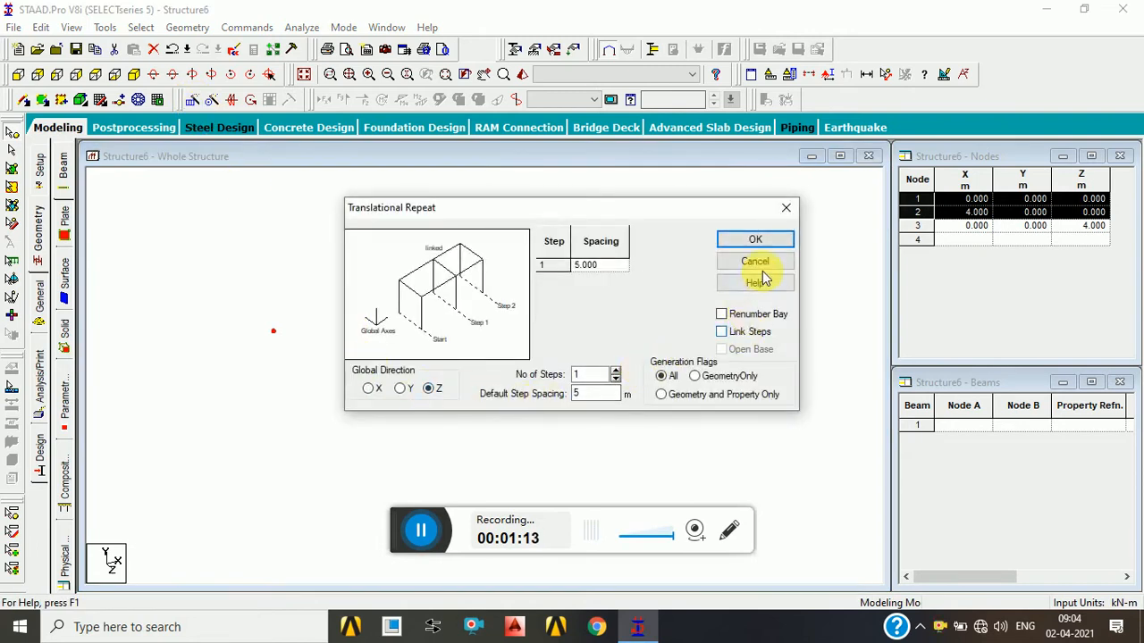
pyautogui.click(755, 240)
pyautogui.click(378, 261)
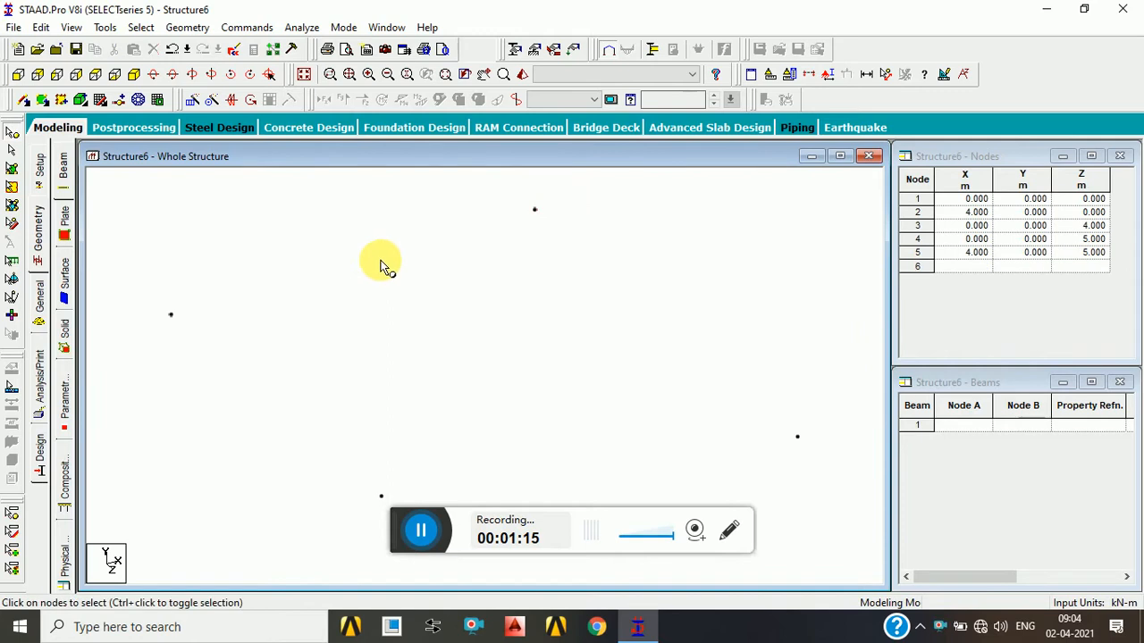
# Repeat all base nodes along the global Y direction in one 5 m step with Link Steps enabled to create columns.
pyautogui.hotkey('ctrl', 'a')
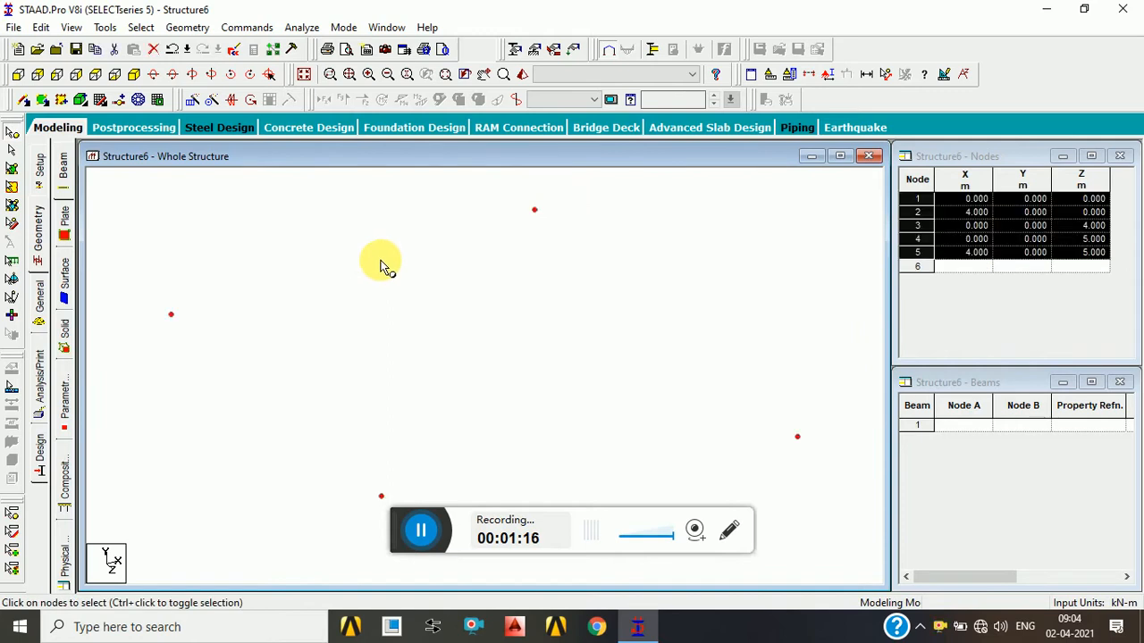
pyautogui.click(198, 103)
pyautogui.click(722, 332)
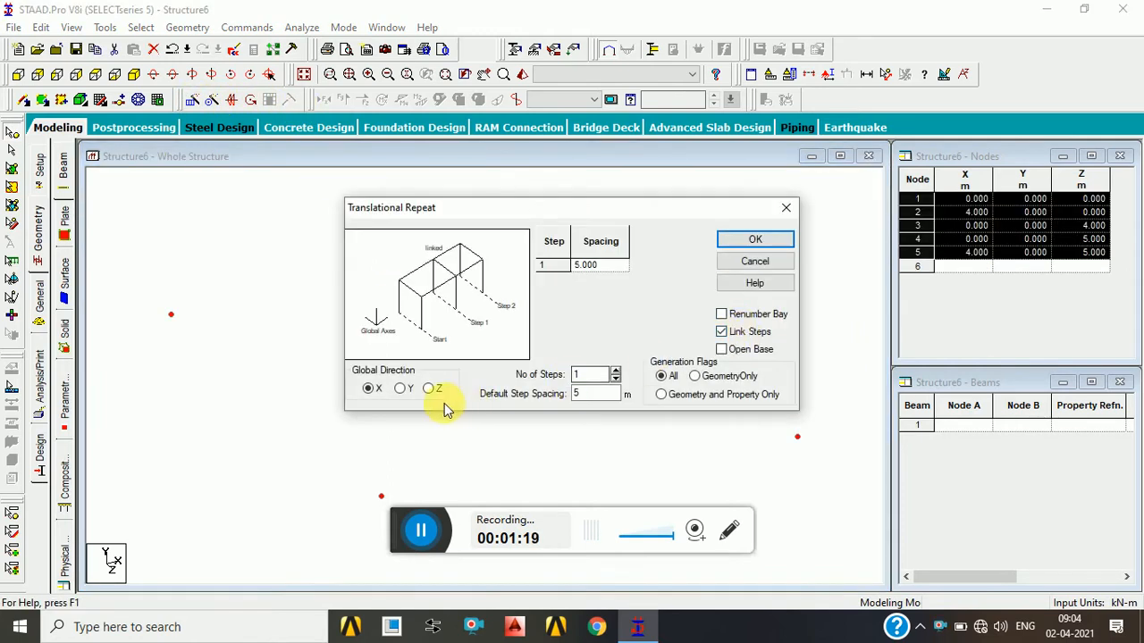
pyautogui.click(400, 388)
pyautogui.click(755, 239)
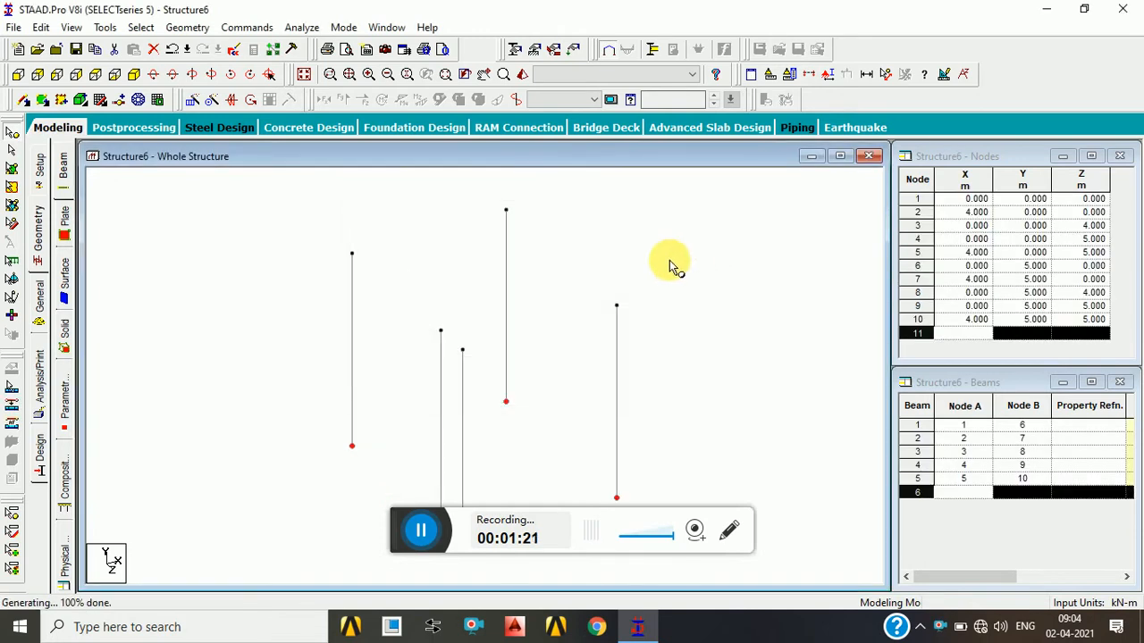
pyautogui.click(302, 201)
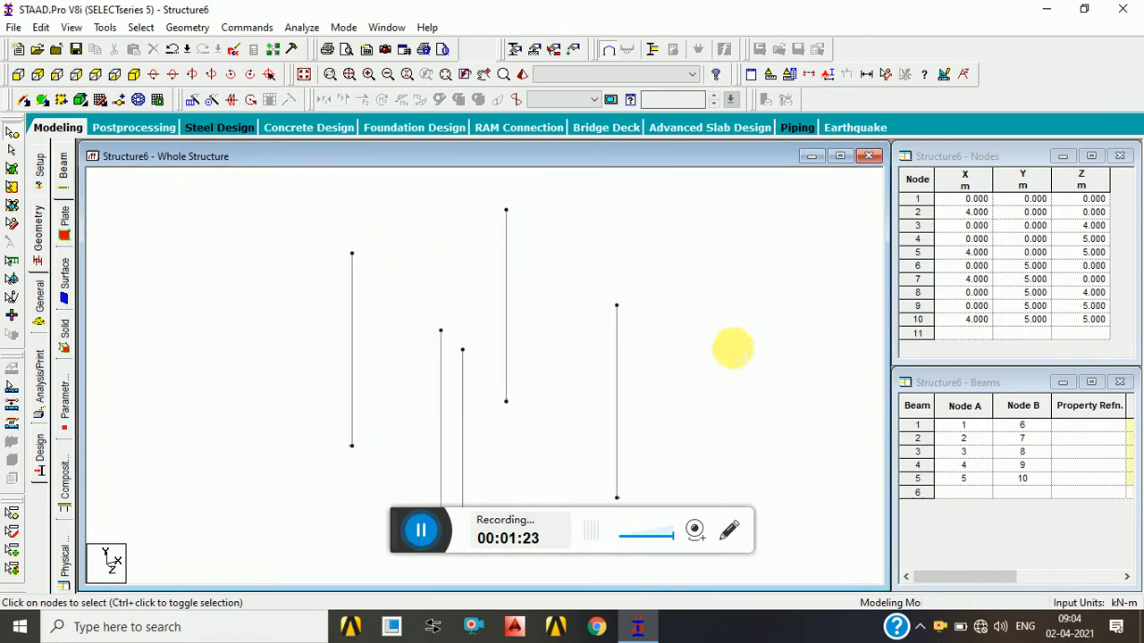
pyautogui.moveTo(733, 349); pyautogui.dragTo(741, 358)
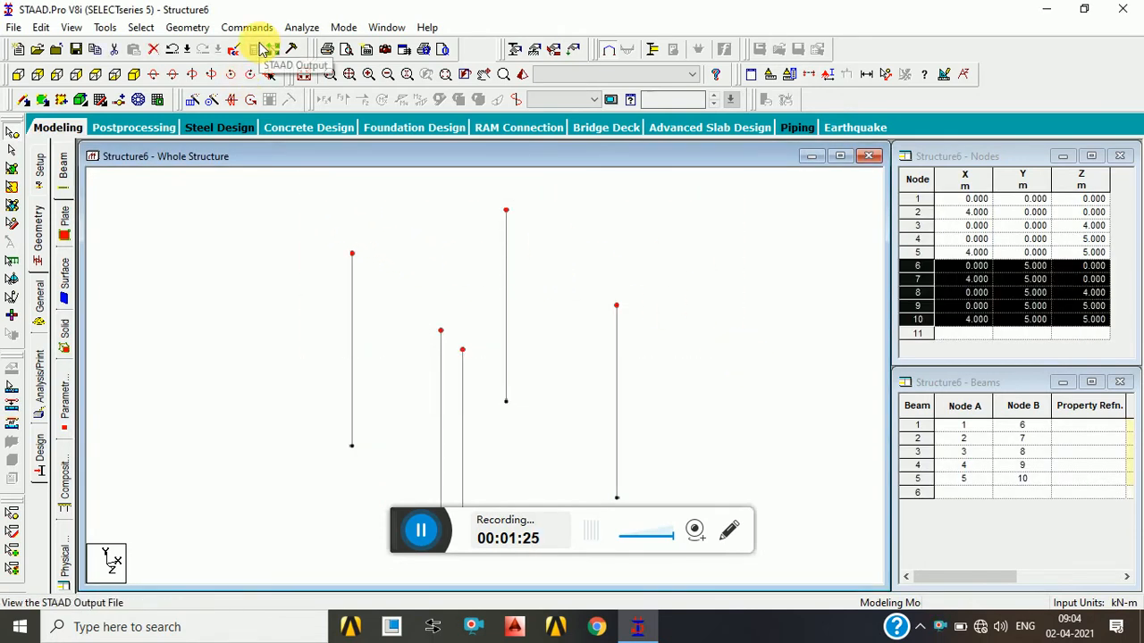
pyautogui.moveTo(345, 260); pyautogui.dragTo(345, 212, button='middle')
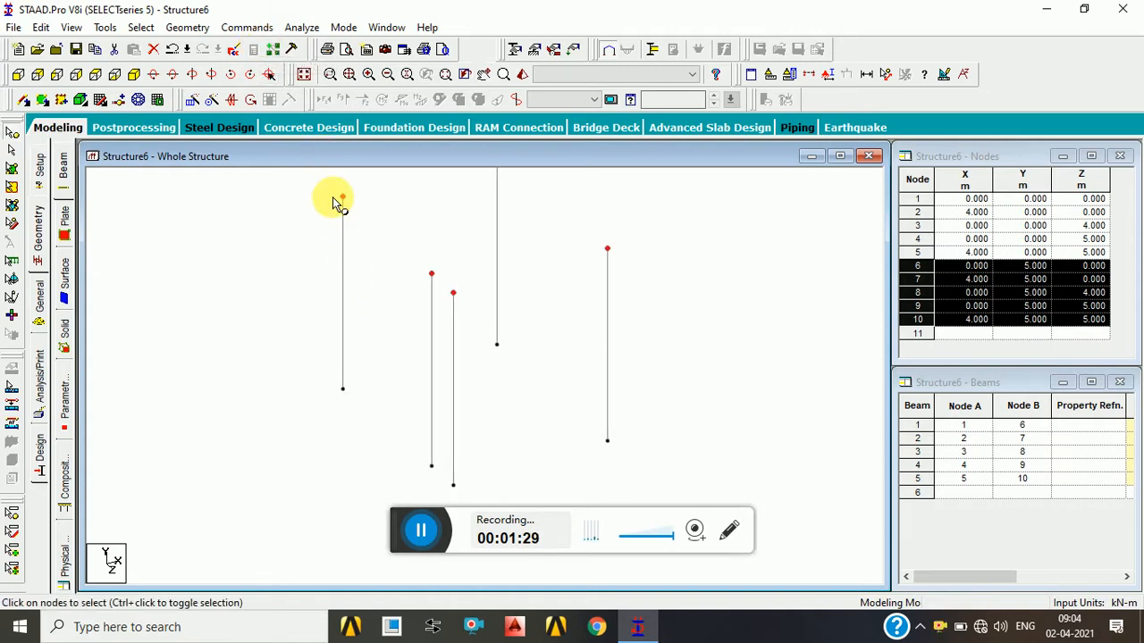
pyautogui.click(391, 316)
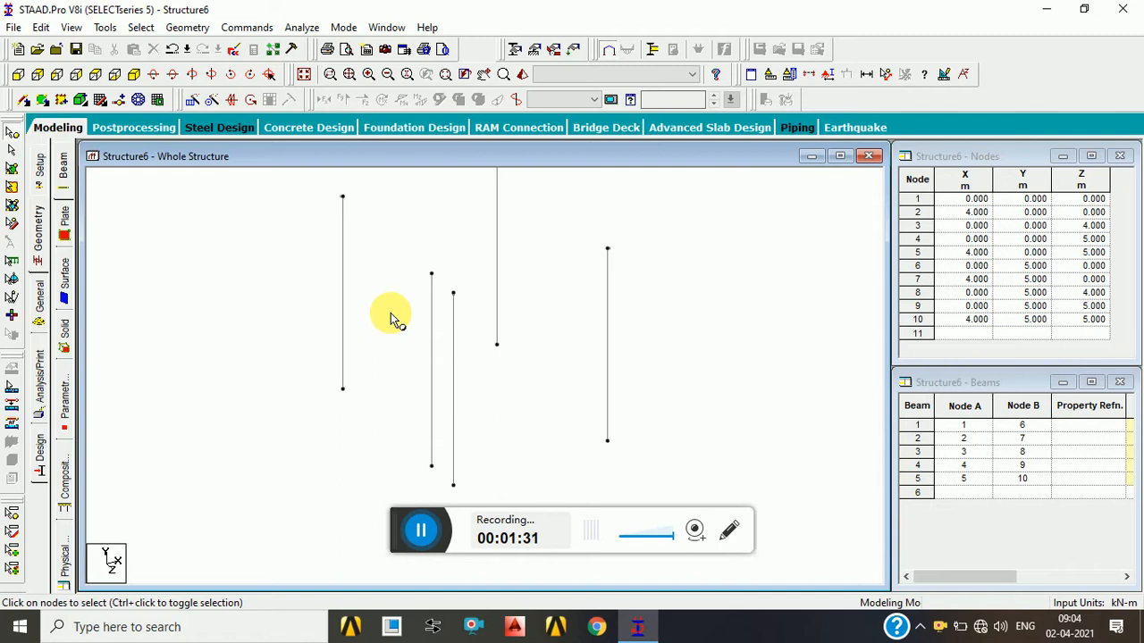
# Delete the extra column at X 0, Z 4 m together with its end nodes.
pyautogui.click(12, 150)
pyautogui.click(428, 347)
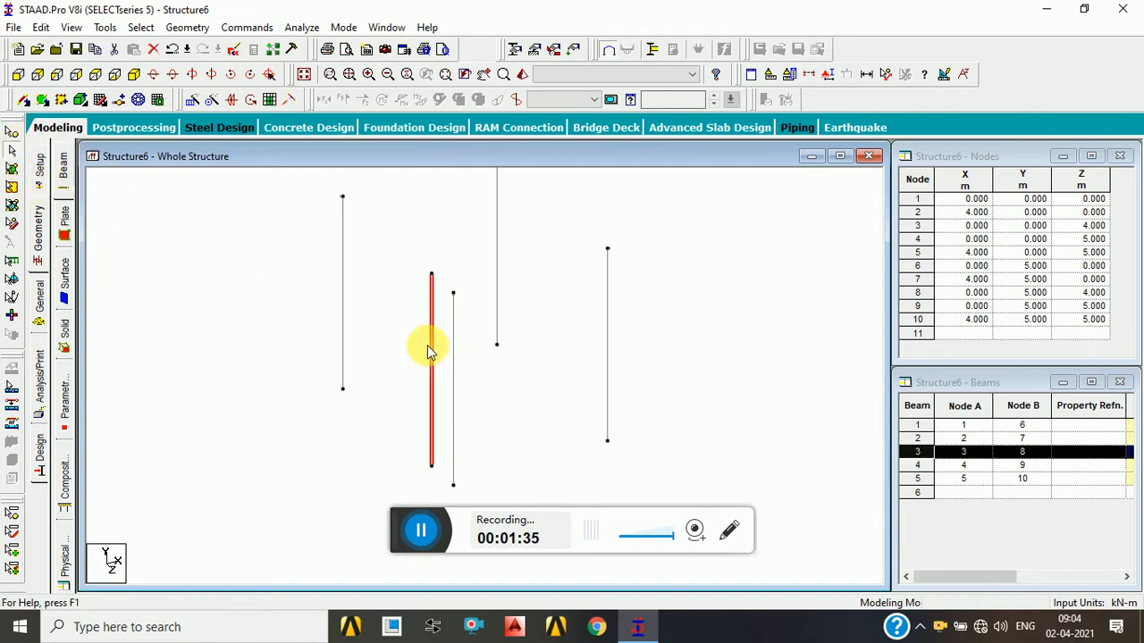
pyautogui.press('Delete')
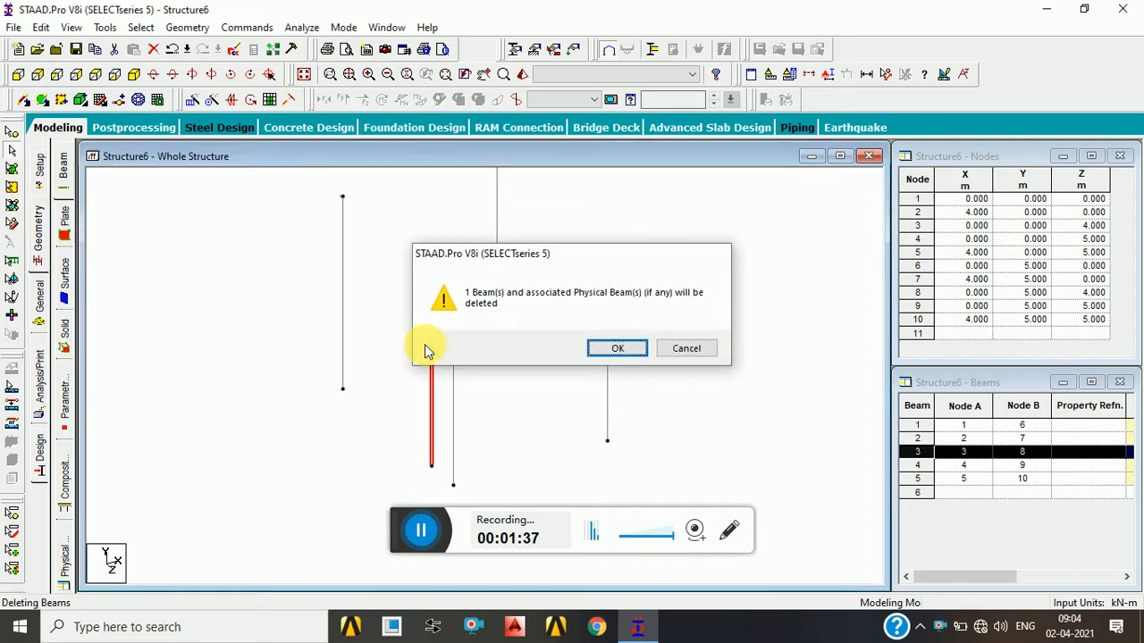
pyautogui.press('Return')
pyautogui.press('Return')
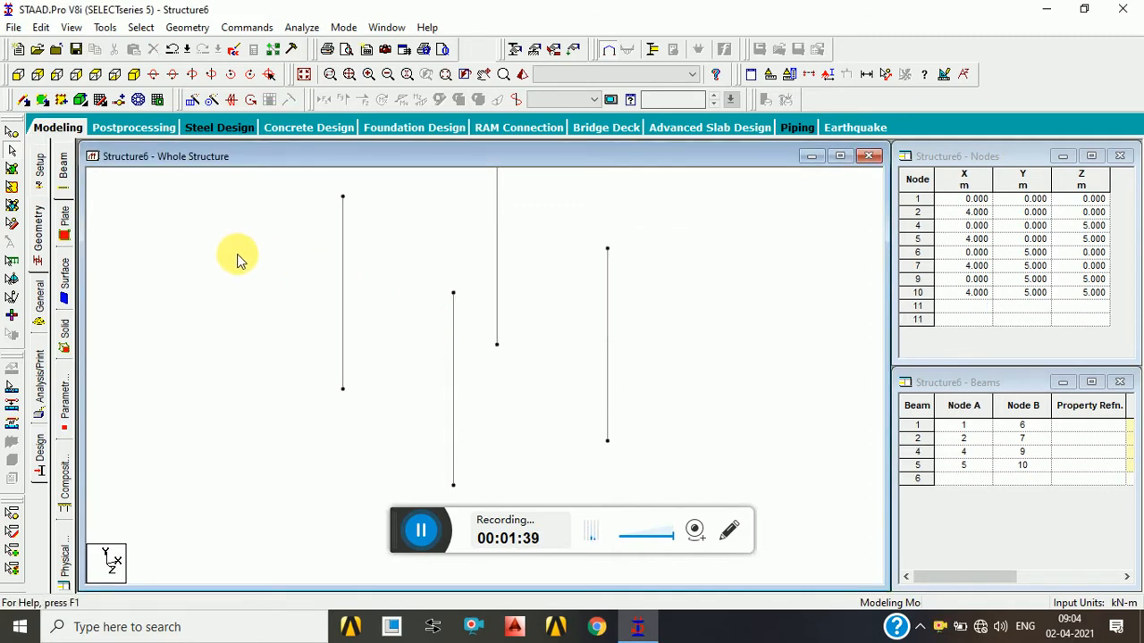
# Select the four column-top nodes and connect them with beams along the X axis.
pyautogui.moveTo(251, 290); pyautogui.dragTo(264, 345, button='middle')
pyautogui.click(11, 132)
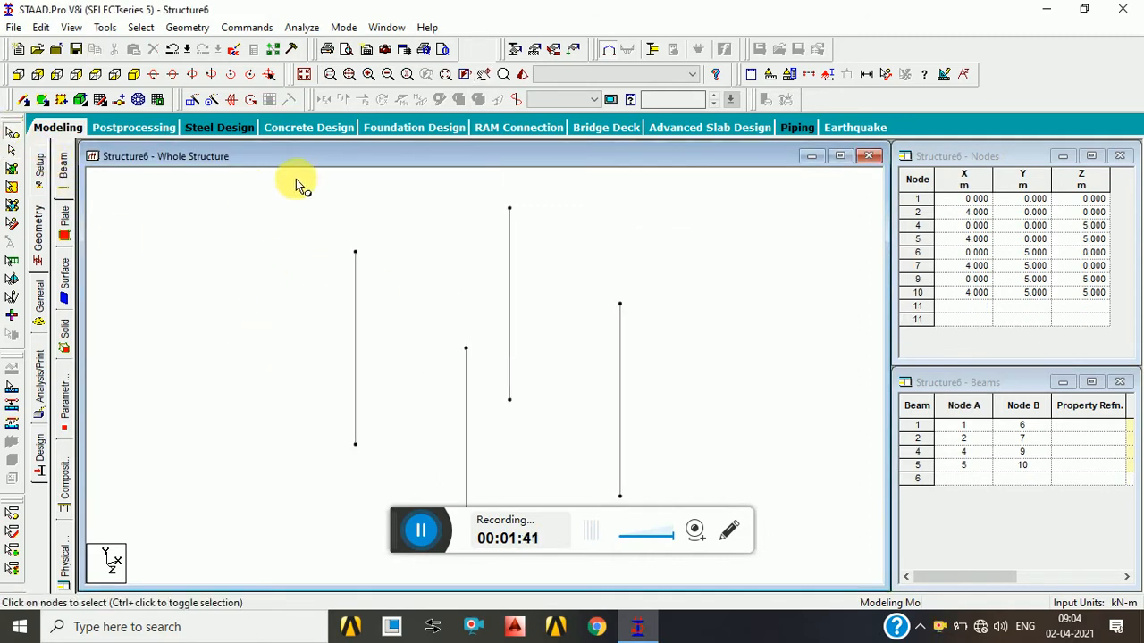
pyautogui.moveTo(298, 184); pyautogui.dragTo(684, 368)
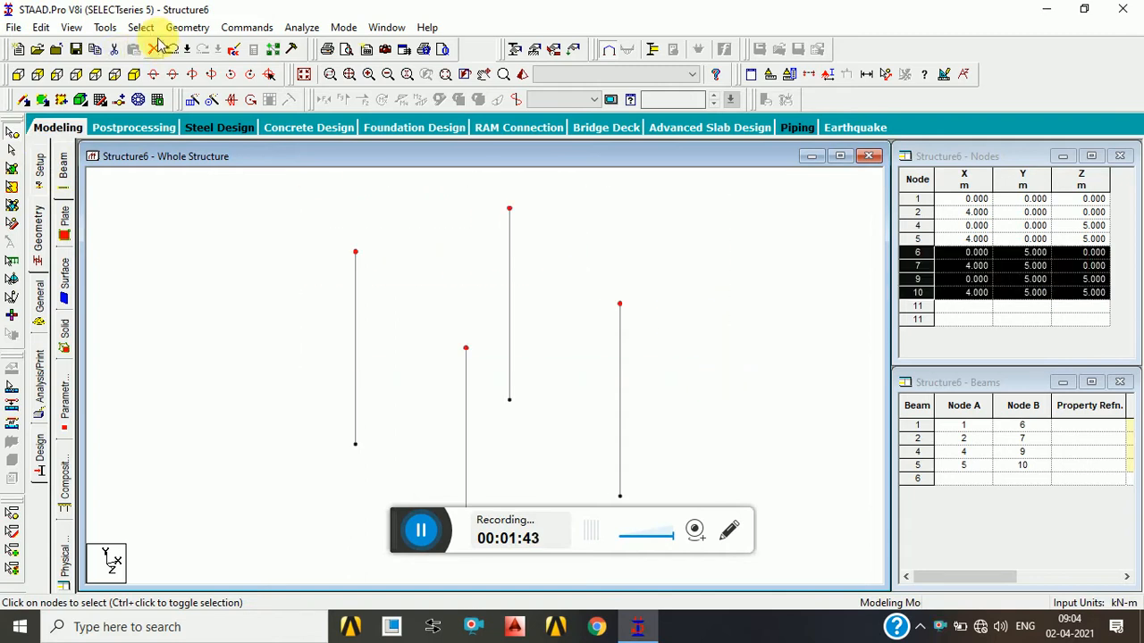
pyautogui.click(185, 27)
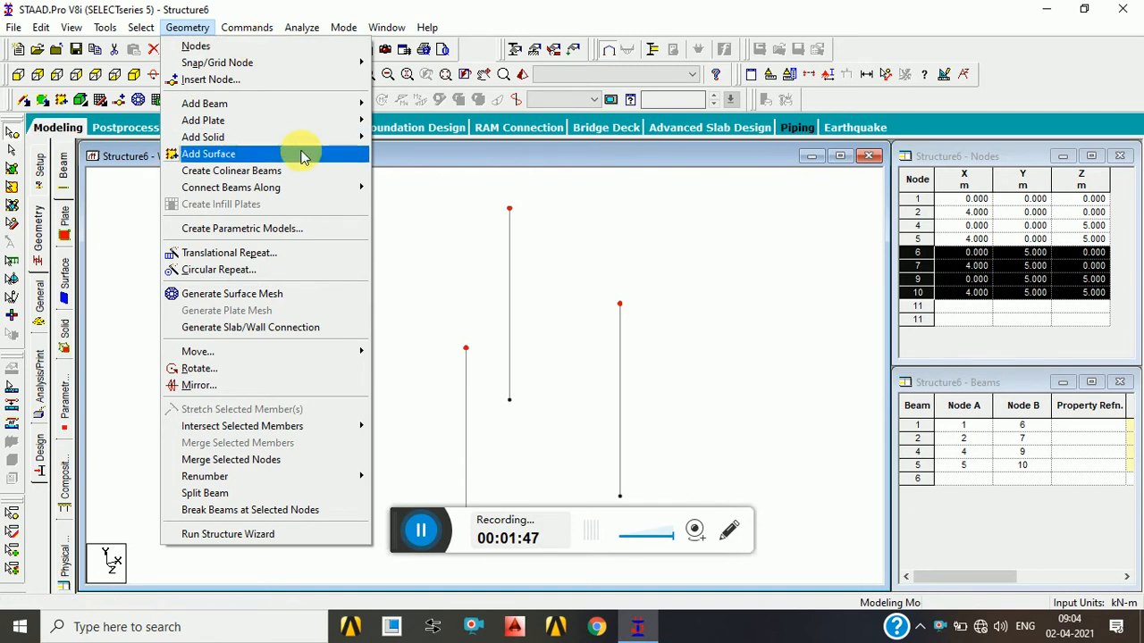
pyautogui.moveTo(324, 187)
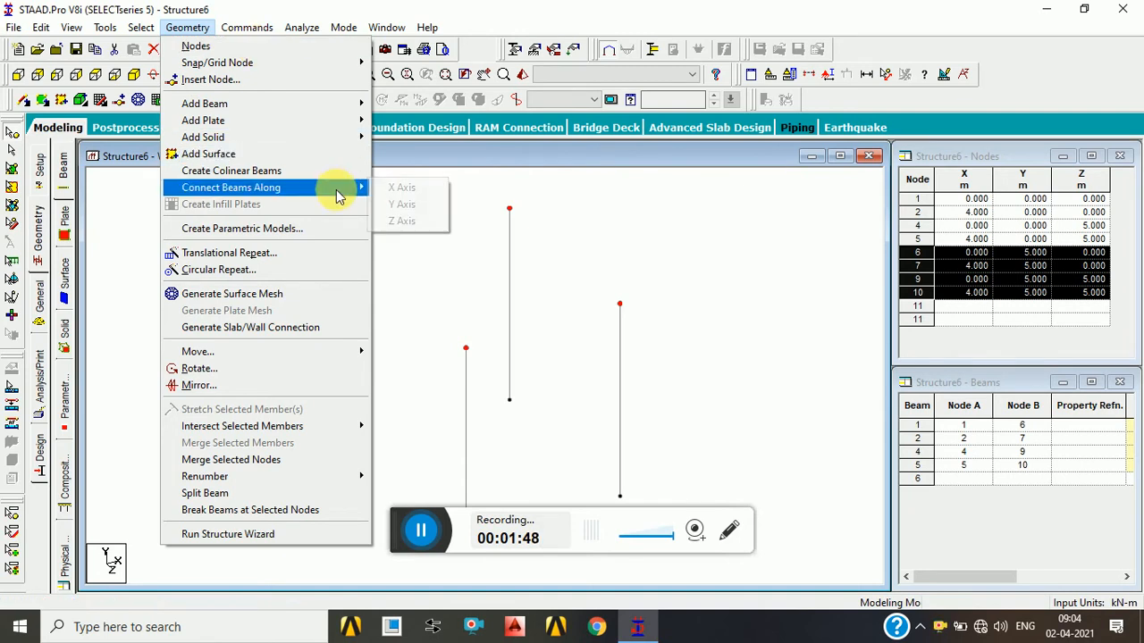
pyautogui.click(398, 189)
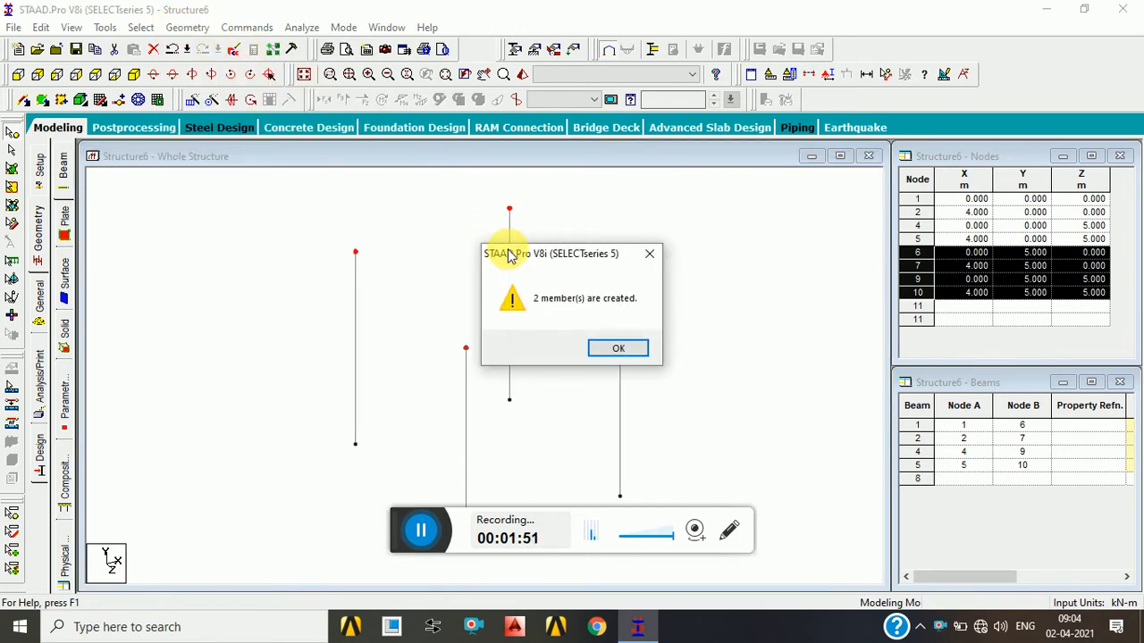
pyautogui.press('Return')
# Connect the four selected column-top nodes with beams along the Z axis.
pyautogui.click(186, 27)
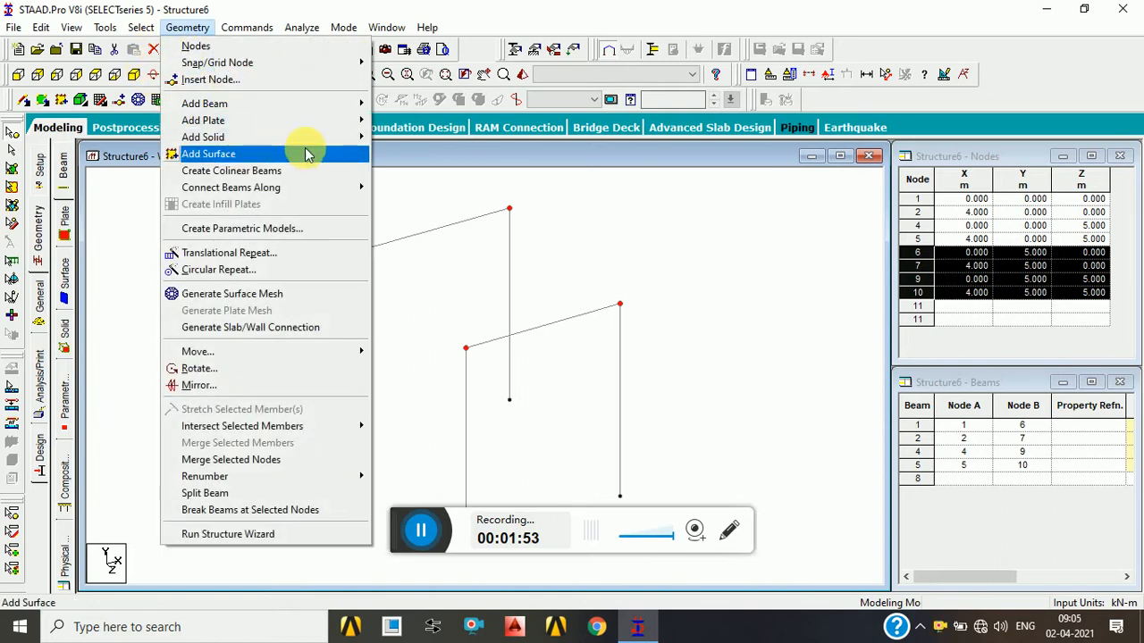
pyautogui.moveTo(331, 188)
pyautogui.click(427, 222)
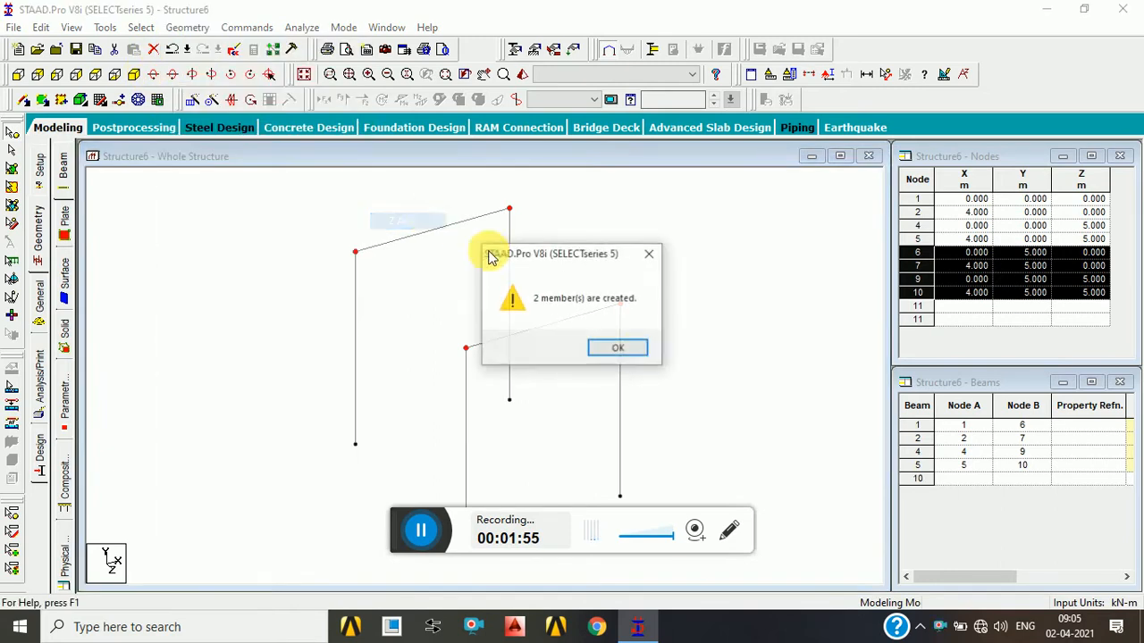
pyautogui.click(635, 349)
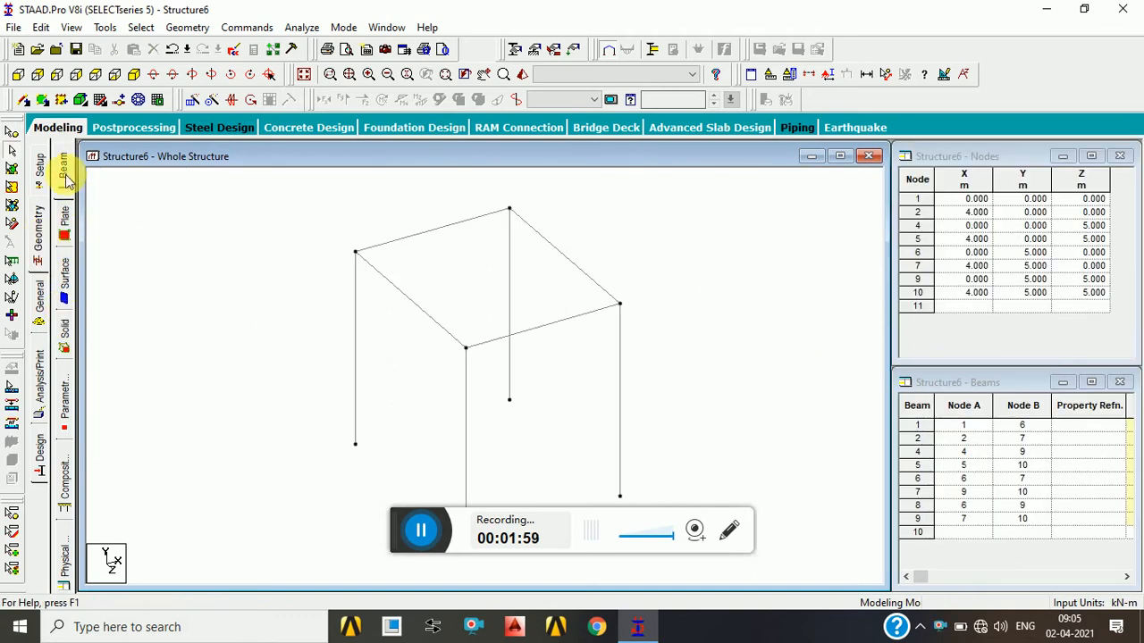
# Start defining a new rectangular section property with concrete as the material.
pyautogui.click(39, 290)
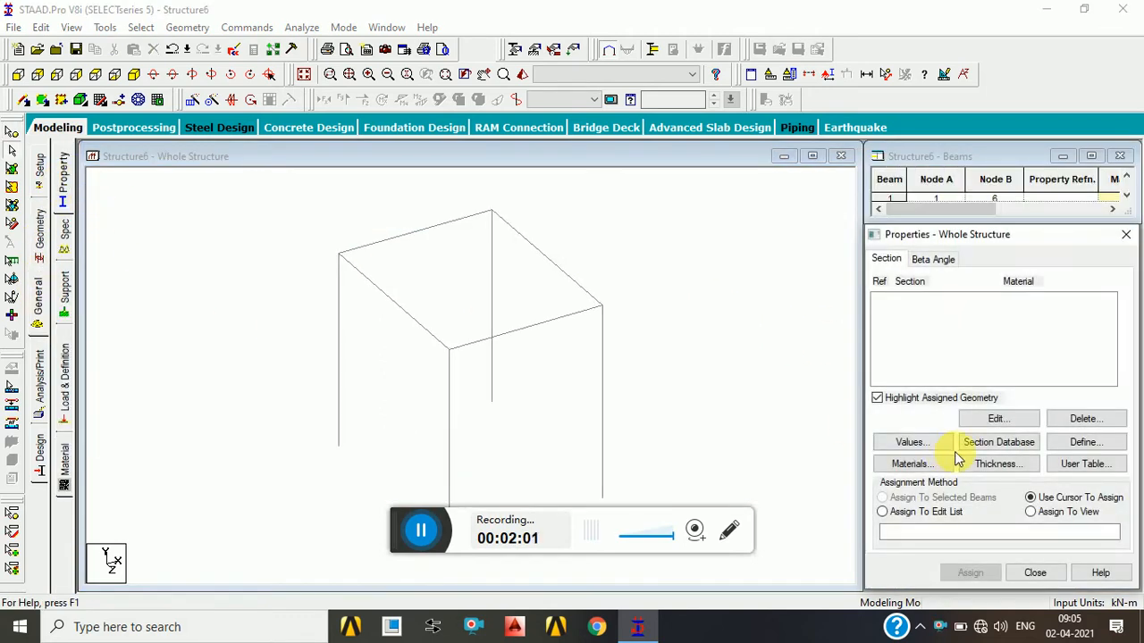
pyautogui.click(1087, 441)
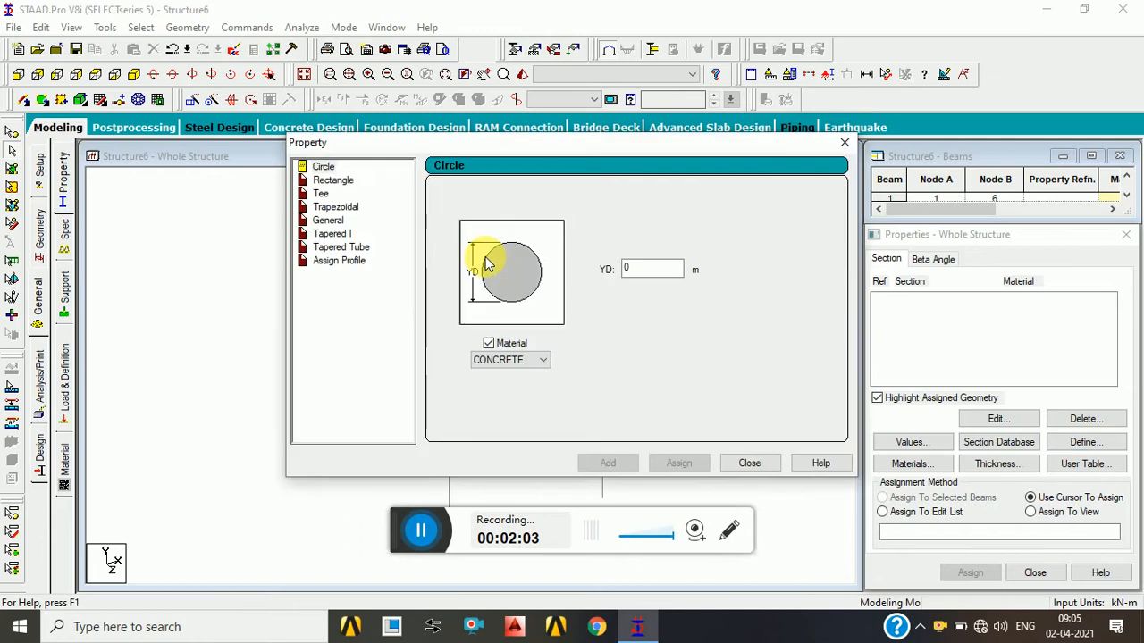
pyautogui.doubleClick(659, 270)
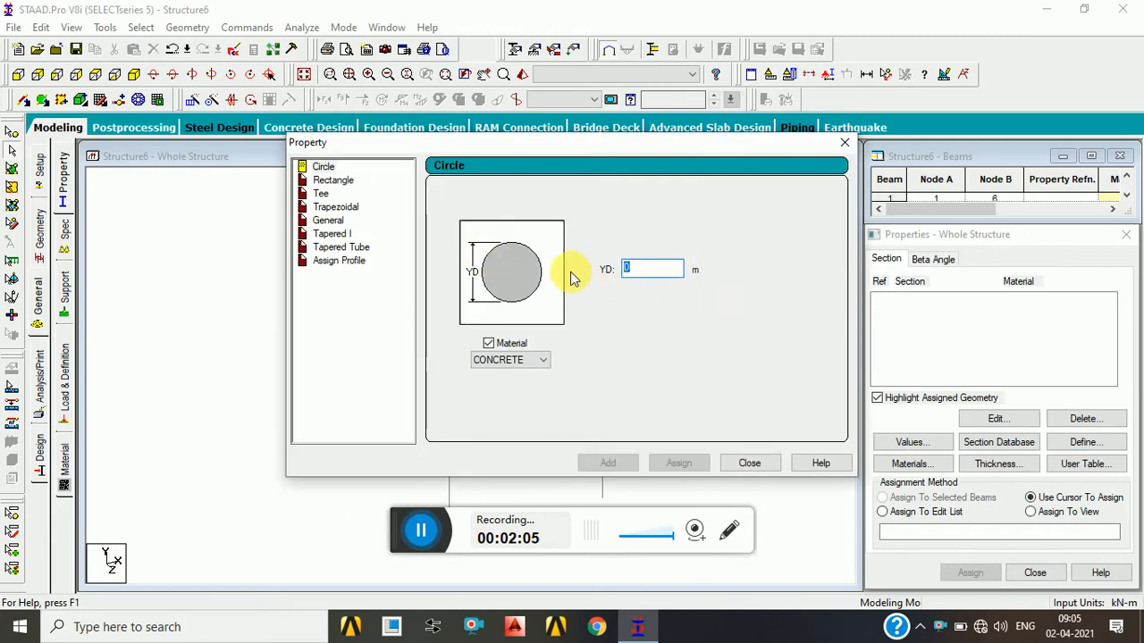
pyautogui.press('BackSpace')
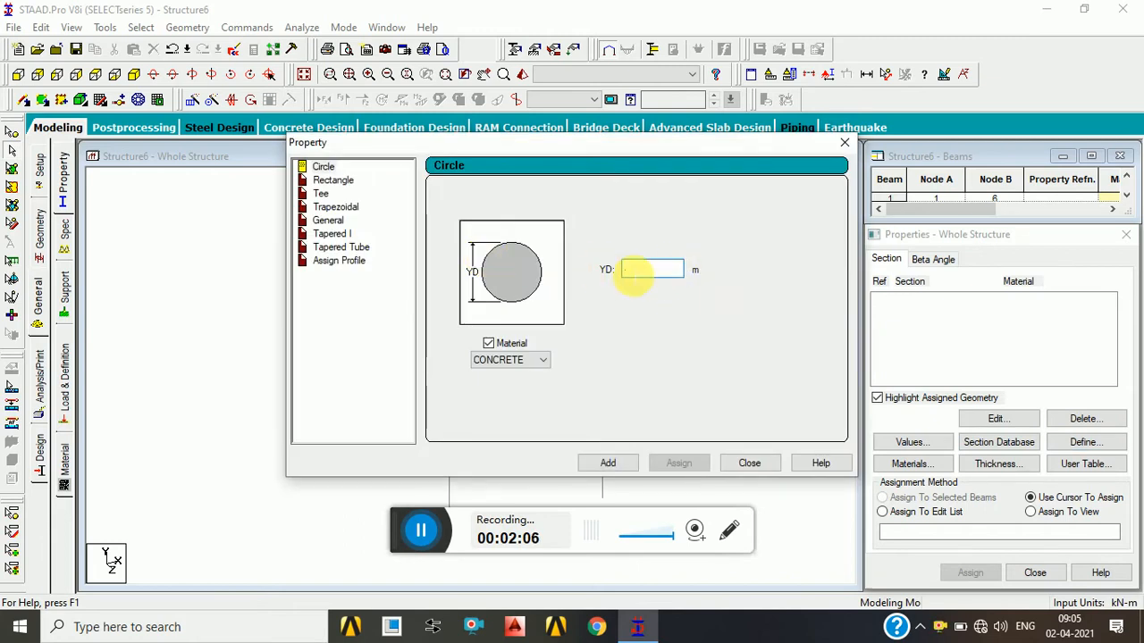
pyautogui.click(333, 179)
pyautogui.doubleClick(651, 259)
pyautogui.write('2')
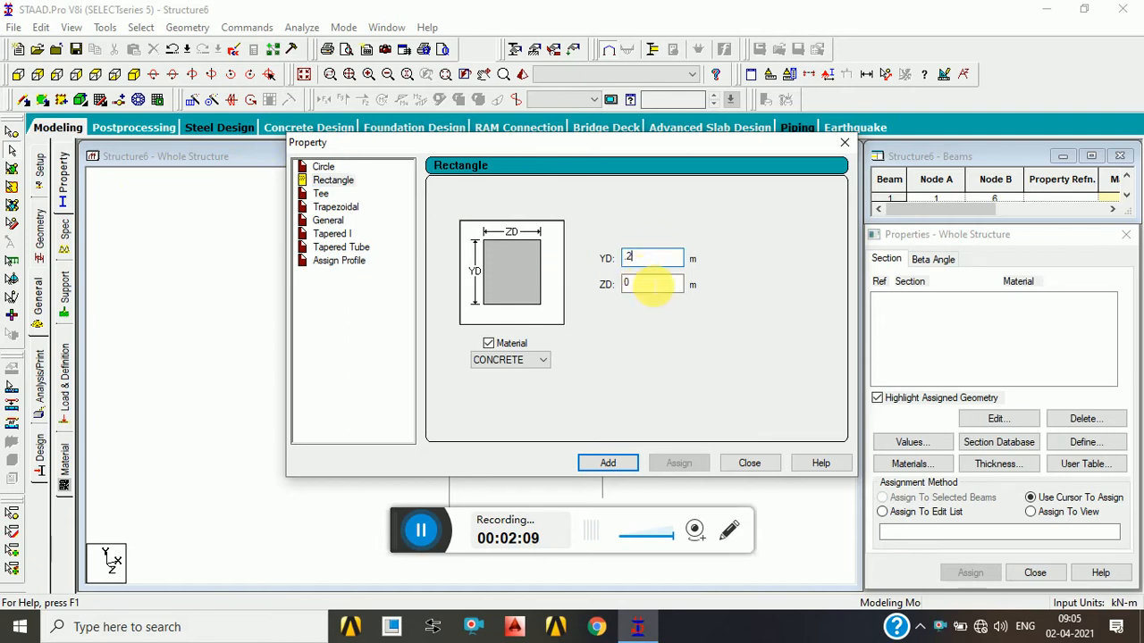
pyautogui.doubleClick(652, 284)
pyautogui.write('.4')
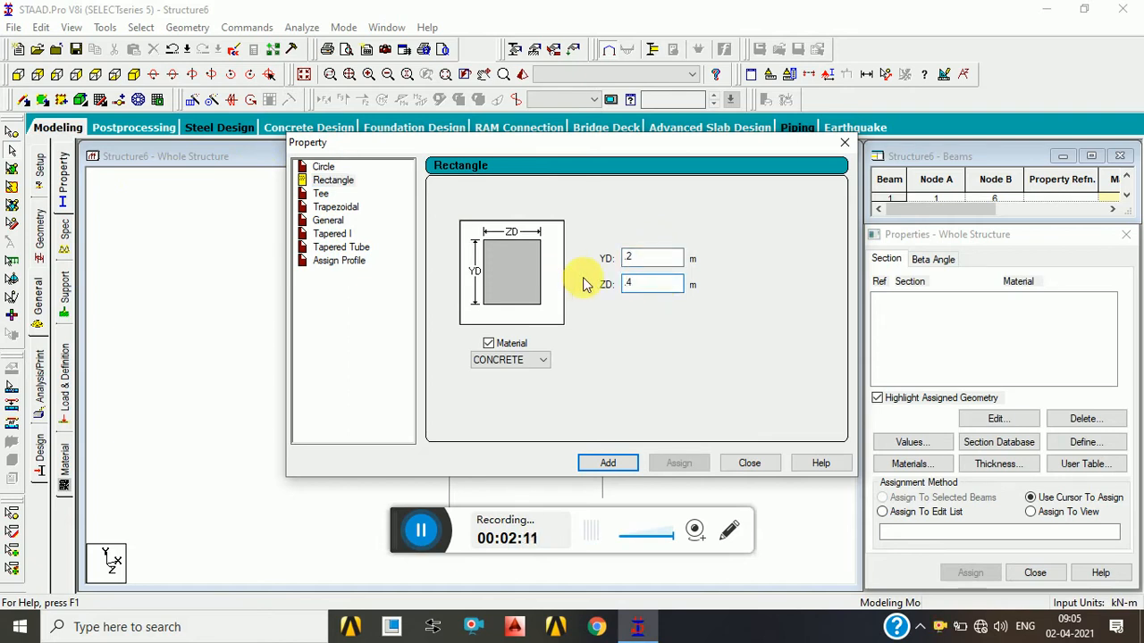
# Set the rectangular concrete section to YD 0.4 m and ZD 0.2 m and add it to the section list.
pyautogui.doubleClick(652, 258)
pyautogui.press('BackSpace')
pyautogui.write('4')
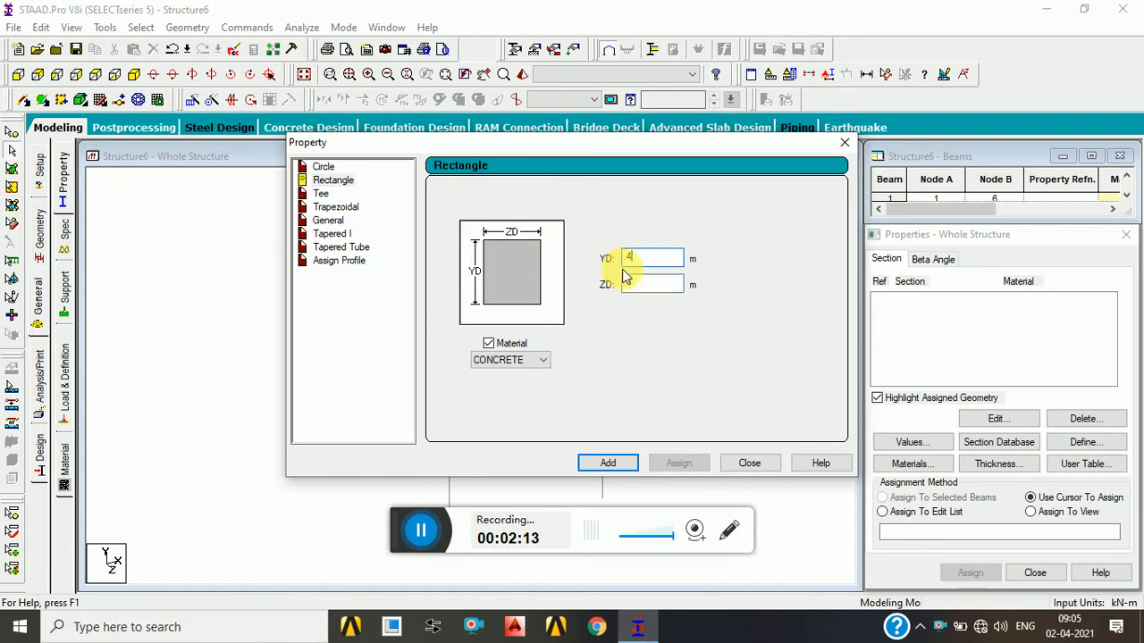
pyautogui.press('Tab')
pyautogui.write('.2')
pyautogui.press('Return')
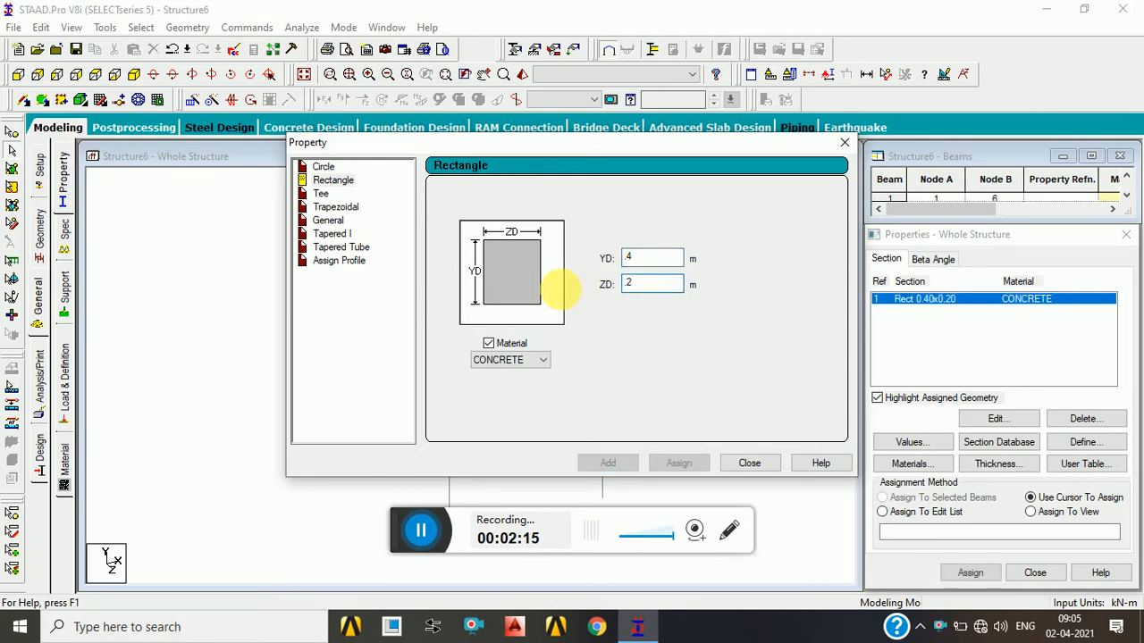
pyautogui.click(750, 464)
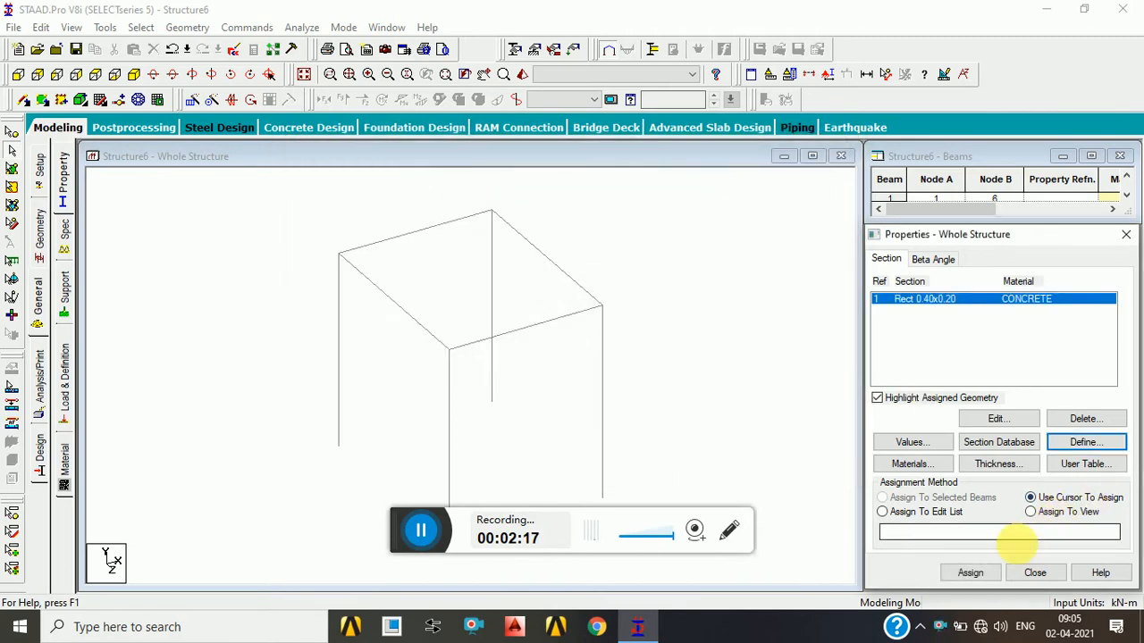
# Assign the Rect 0.40x0.20 concrete section to all members in the view.
pyautogui.click(1040, 515)
pyautogui.click(981, 575)
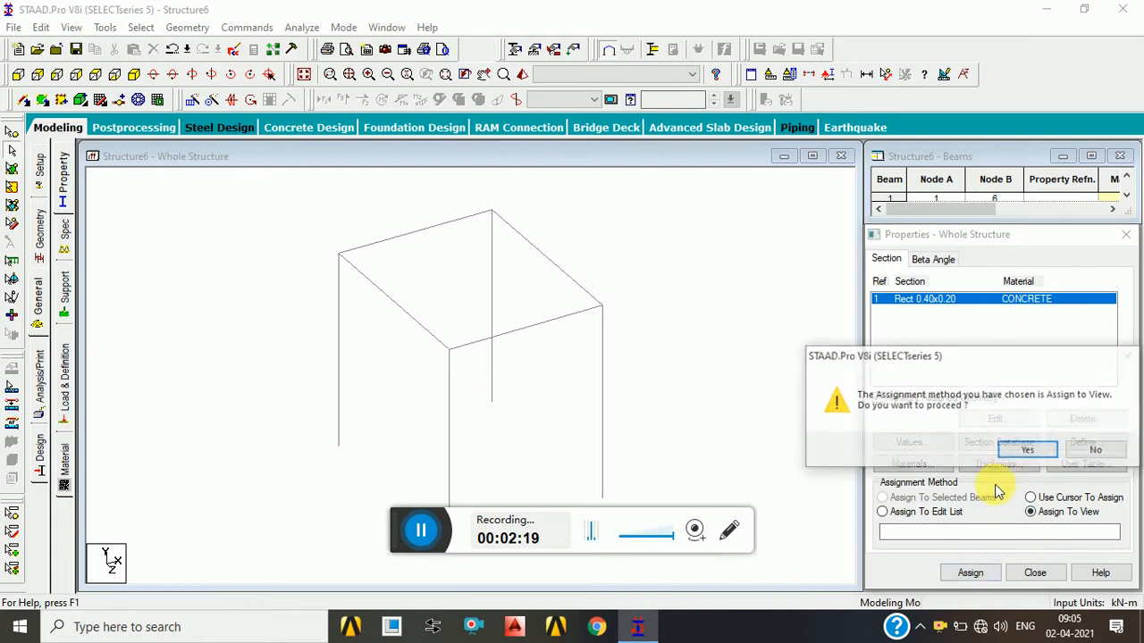
pyautogui.click(1023, 452)
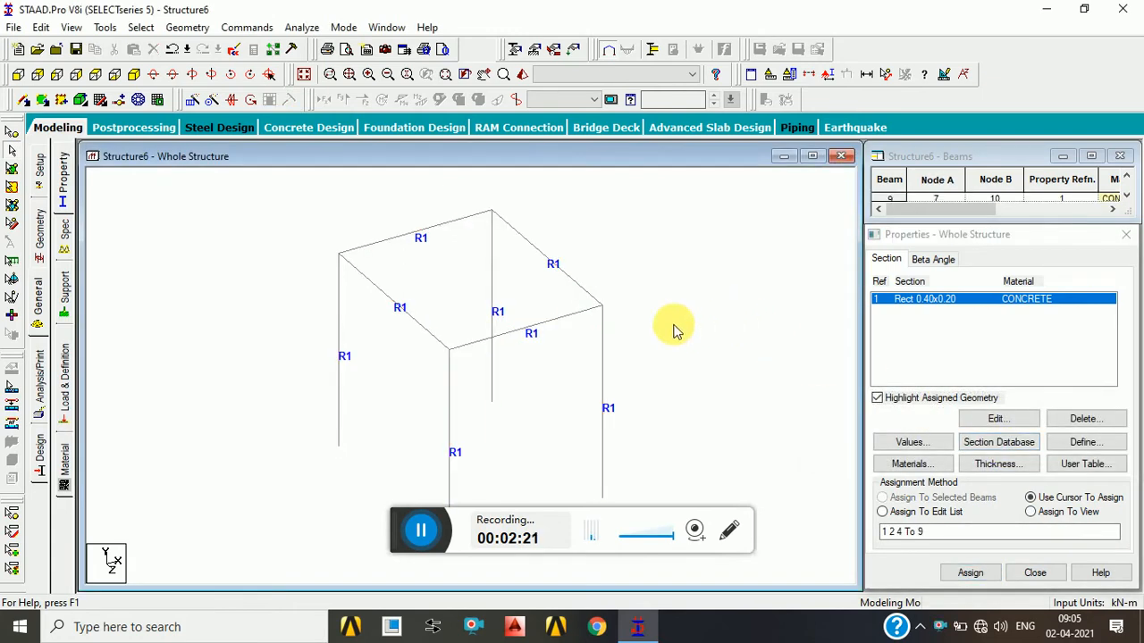
# Select the roof beams in the front view and create a plate within them.
pyautogui.click(18, 76)
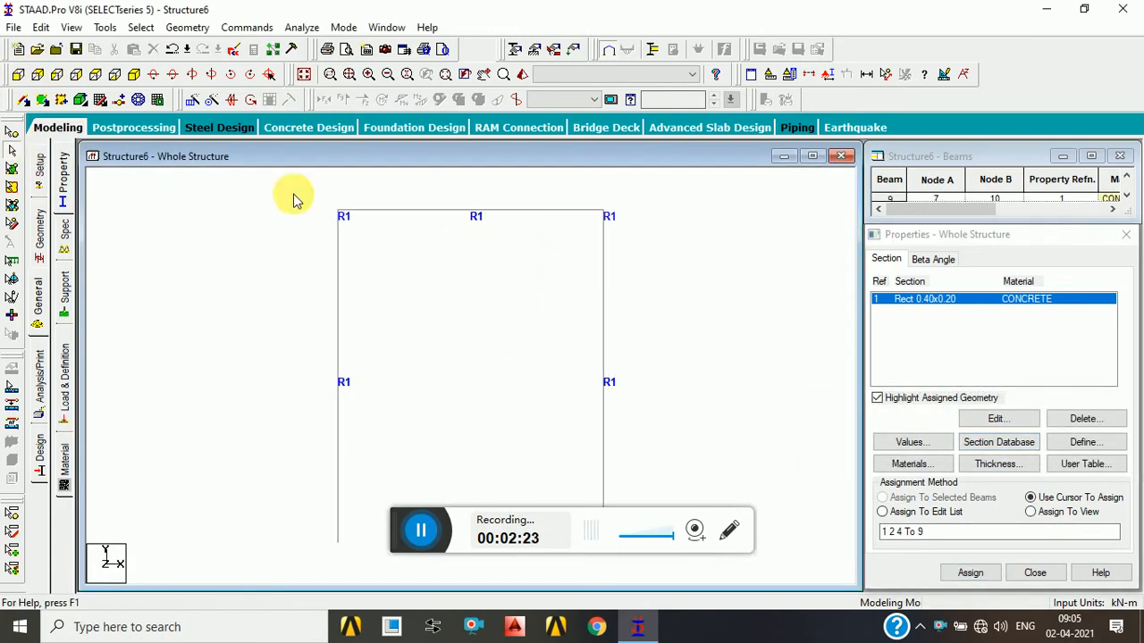
pyautogui.moveTo(283, 194); pyautogui.dragTo(633, 231)
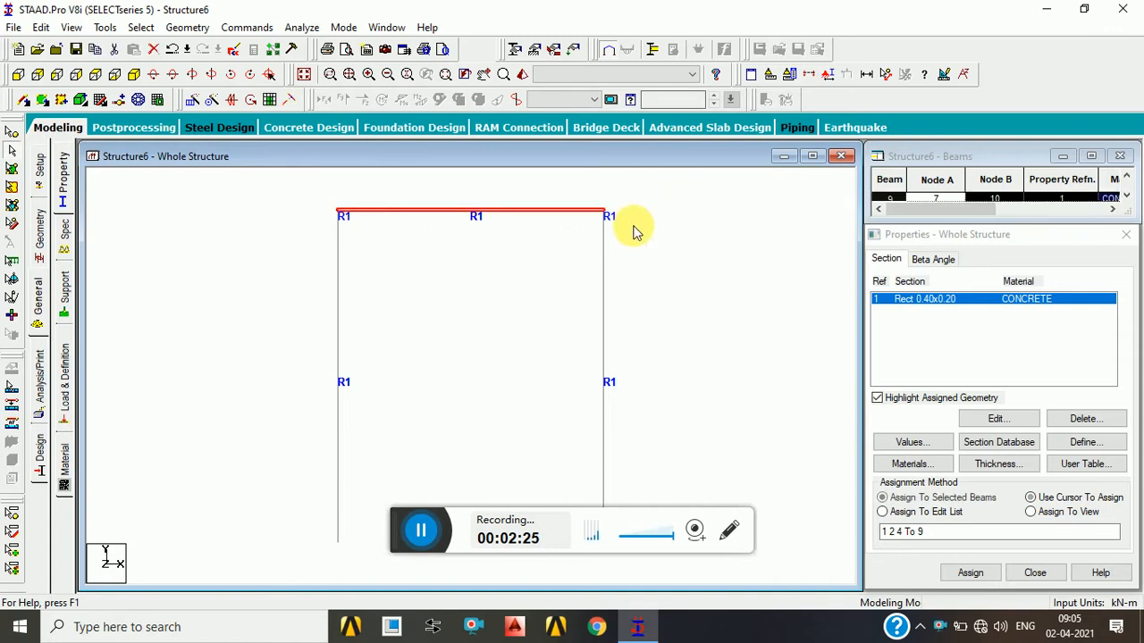
pyautogui.click(269, 100)
pyautogui.click(630, 348)
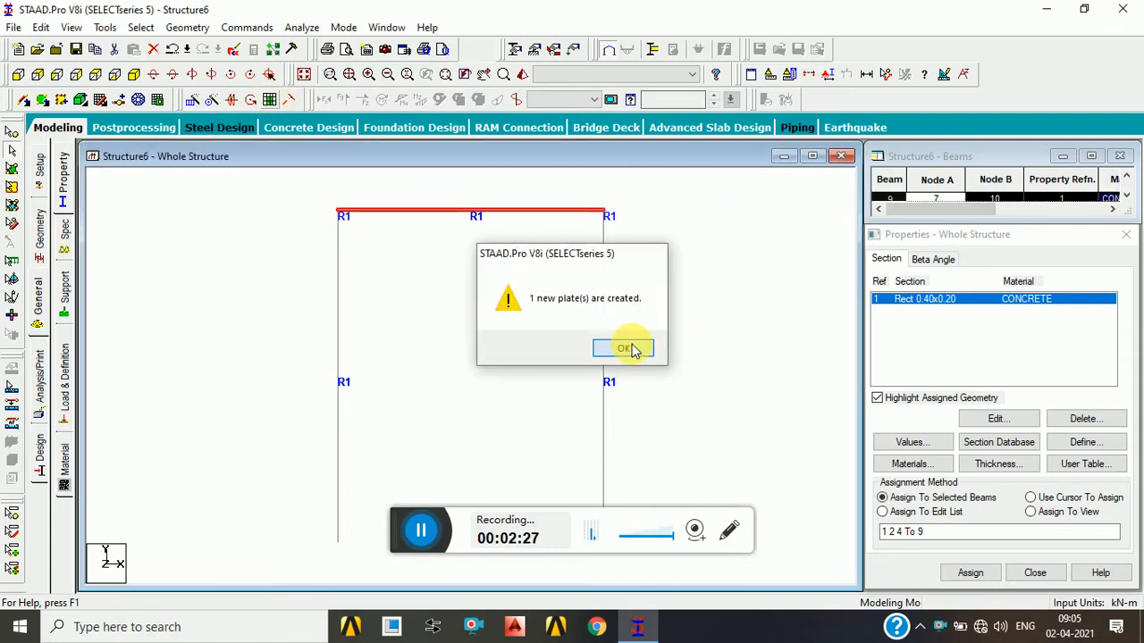
pyautogui.click(670, 403)
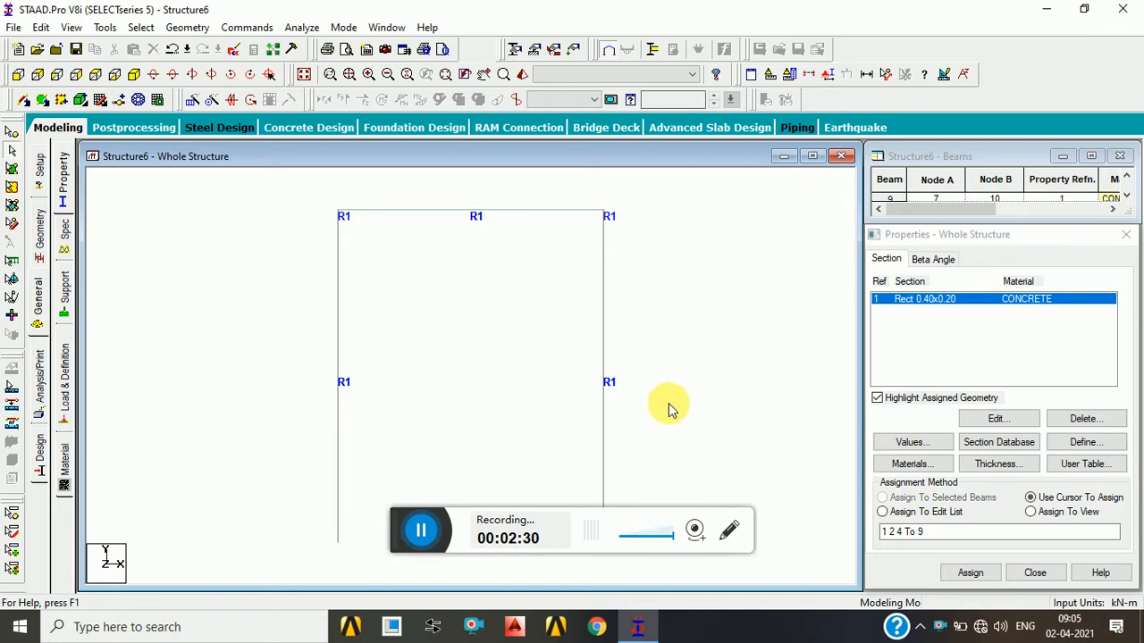
# Add a concrete plate element thickness of 0.1 m at all four nodes.
pyautogui.click(1001, 464)
pyautogui.click(414, 181)
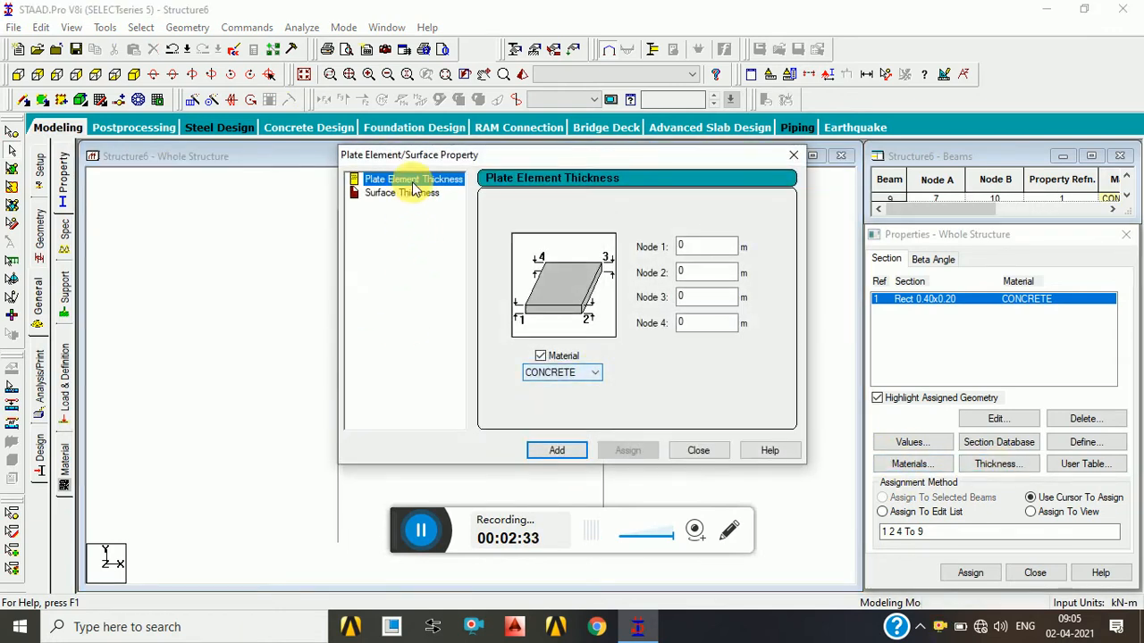
pyautogui.moveTo(722, 246); pyautogui.dragTo(607, 253)
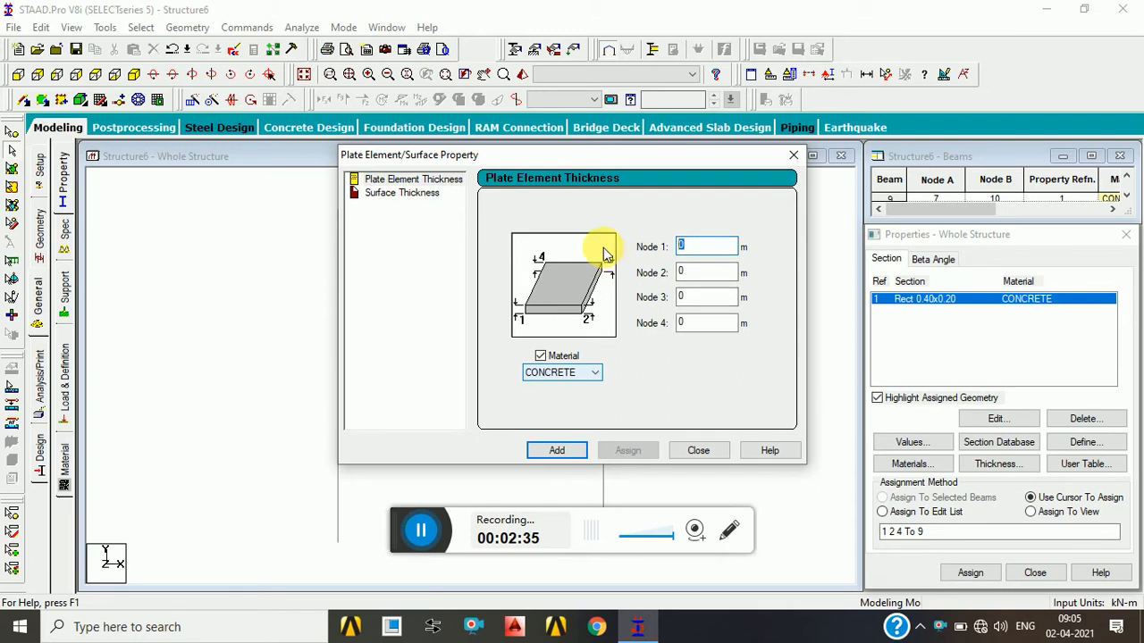
pyautogui.click(603, 254)
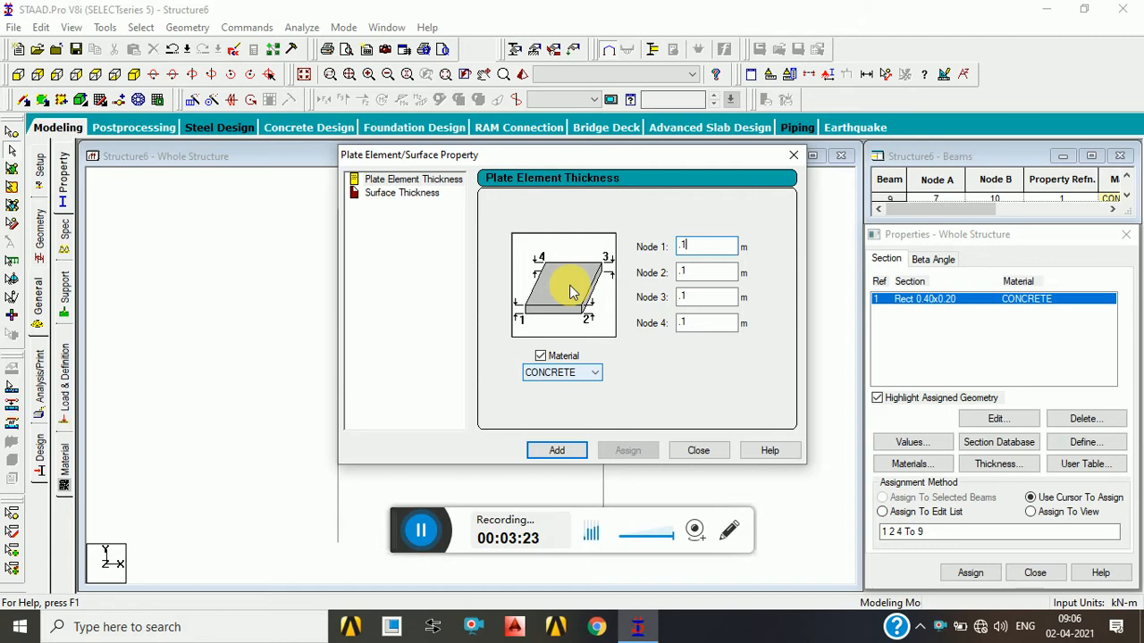
pyautogui.click(558, 451)
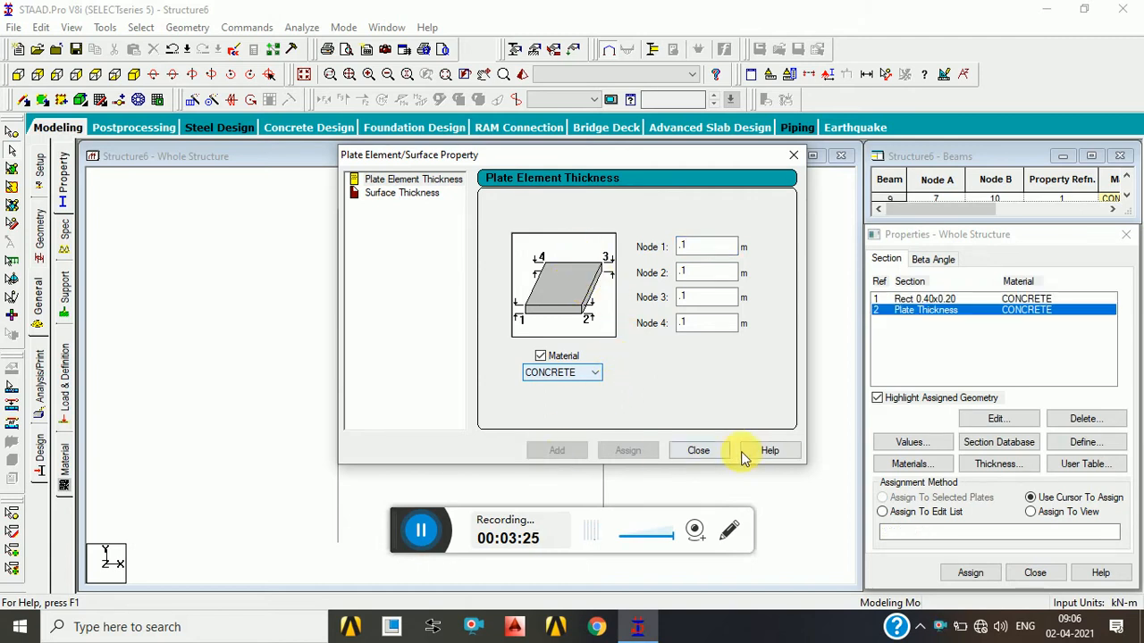
pyautogui.click(706, 452)
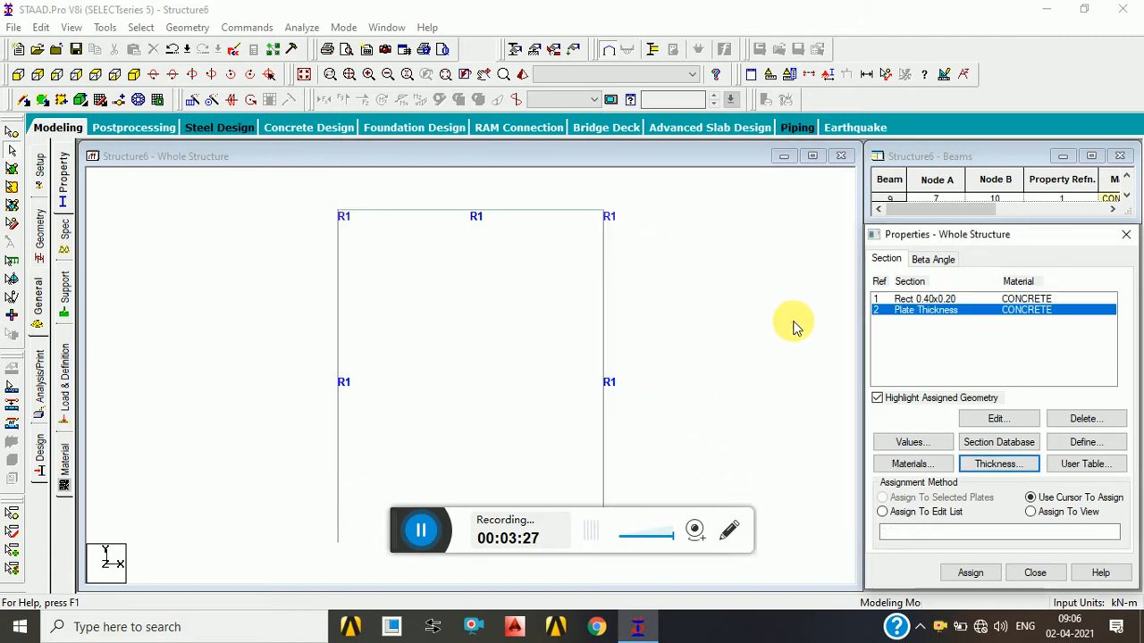
# Assign the plate thickness to the whole view and inspect the roof slab in the 3D rendered view.
pyautogui.click(1030, 512)
pyautogui.click(974, 575)
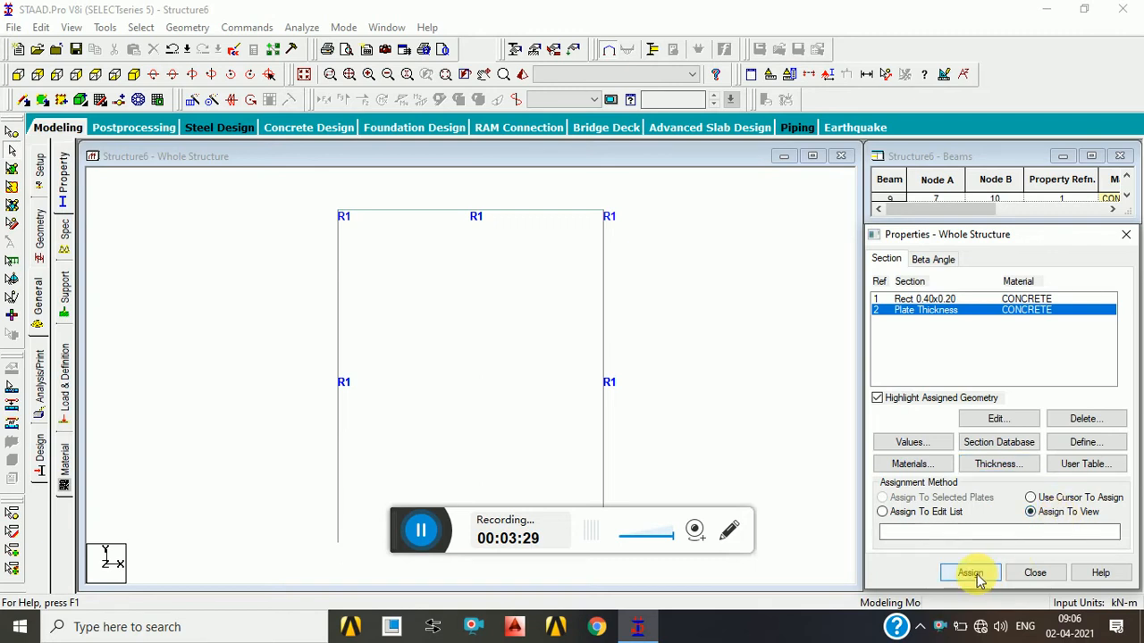
pyautogui.click(741, 333)
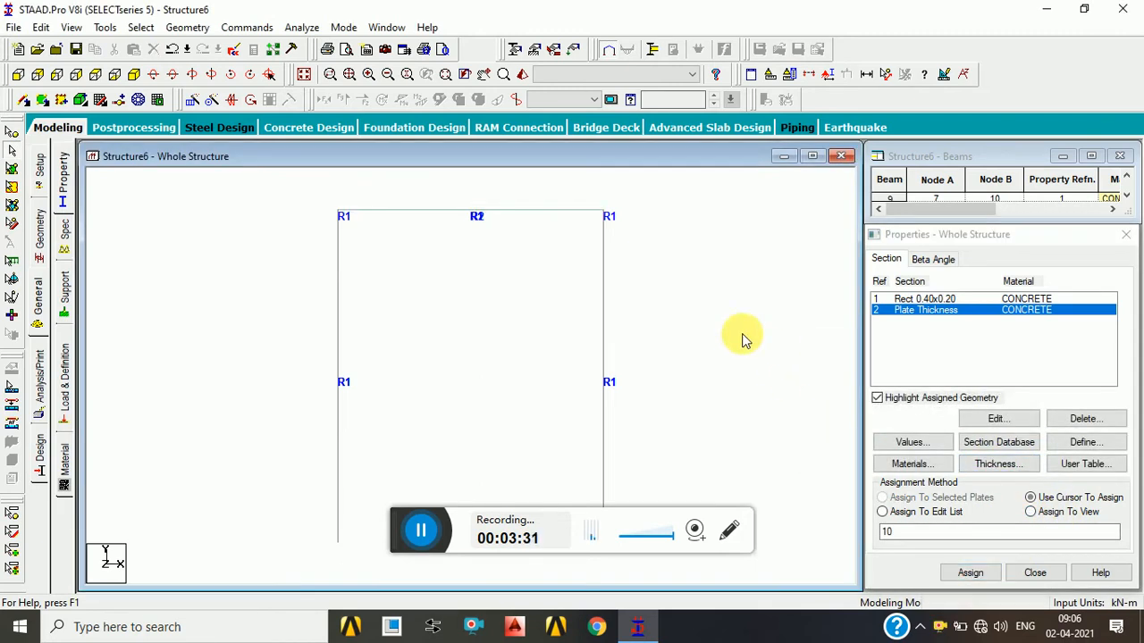
pyautogui.click(523, 75)
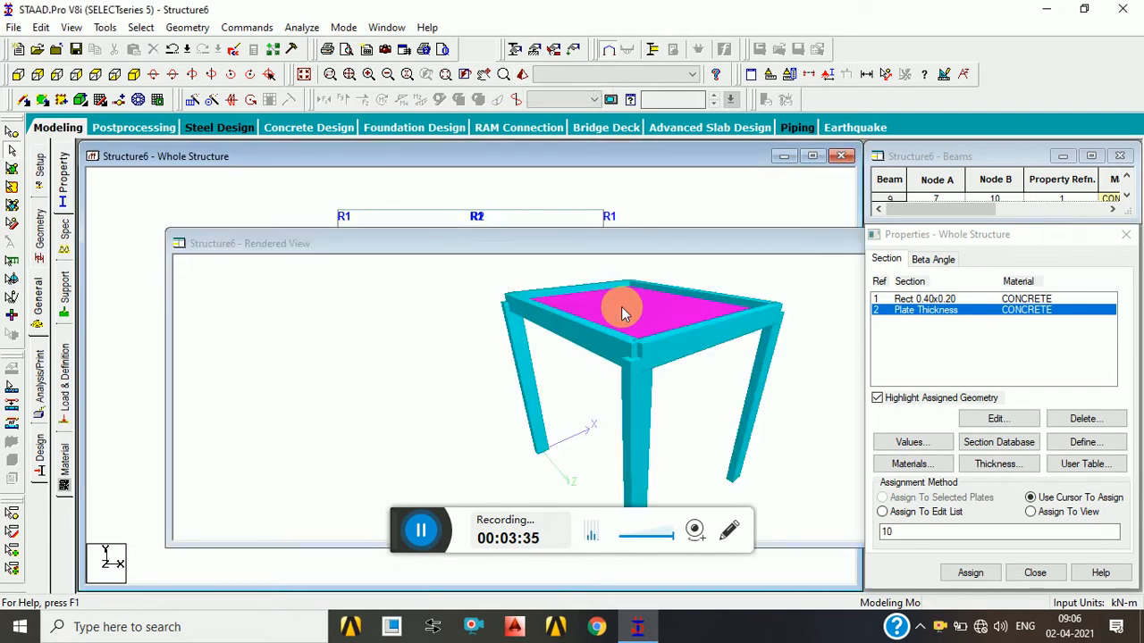
pyautogui.moveTo(622, 313); pyautogui.dragTo(633, 356)
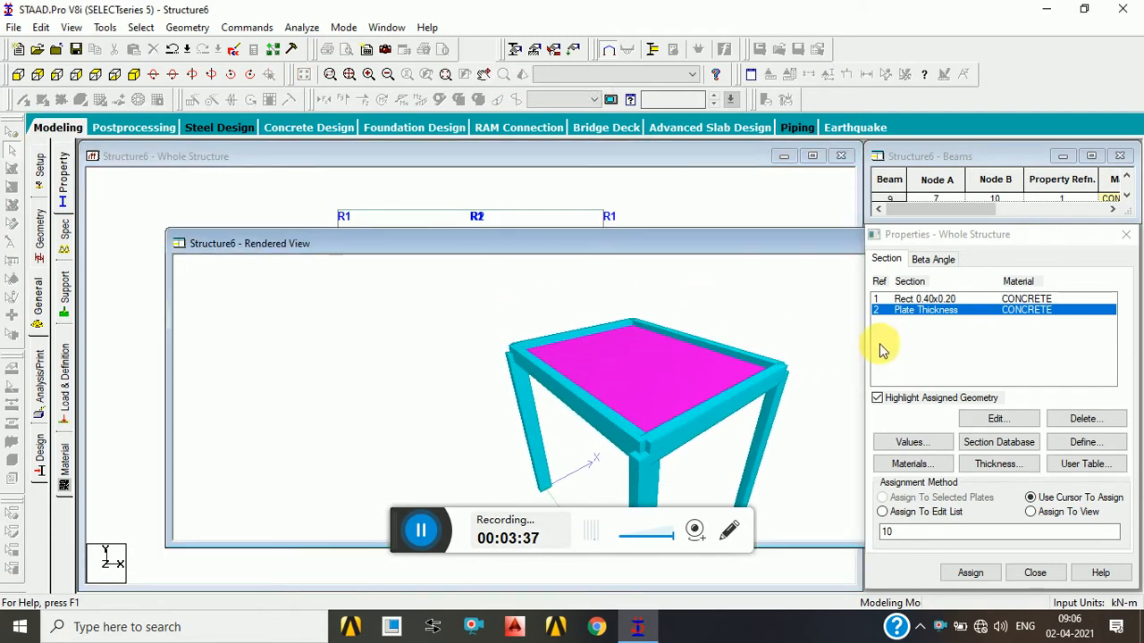
# Start a new beam offset specification for the member start in the global direction.
pyautogui.click(63, 243)
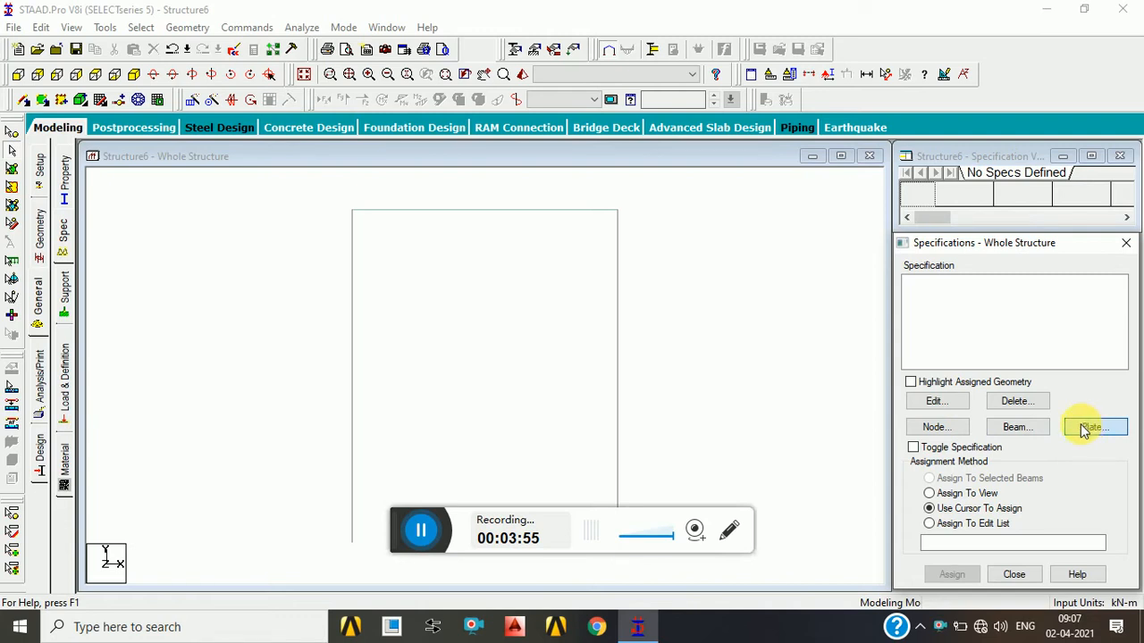
pyautogui.click(1035, 429)
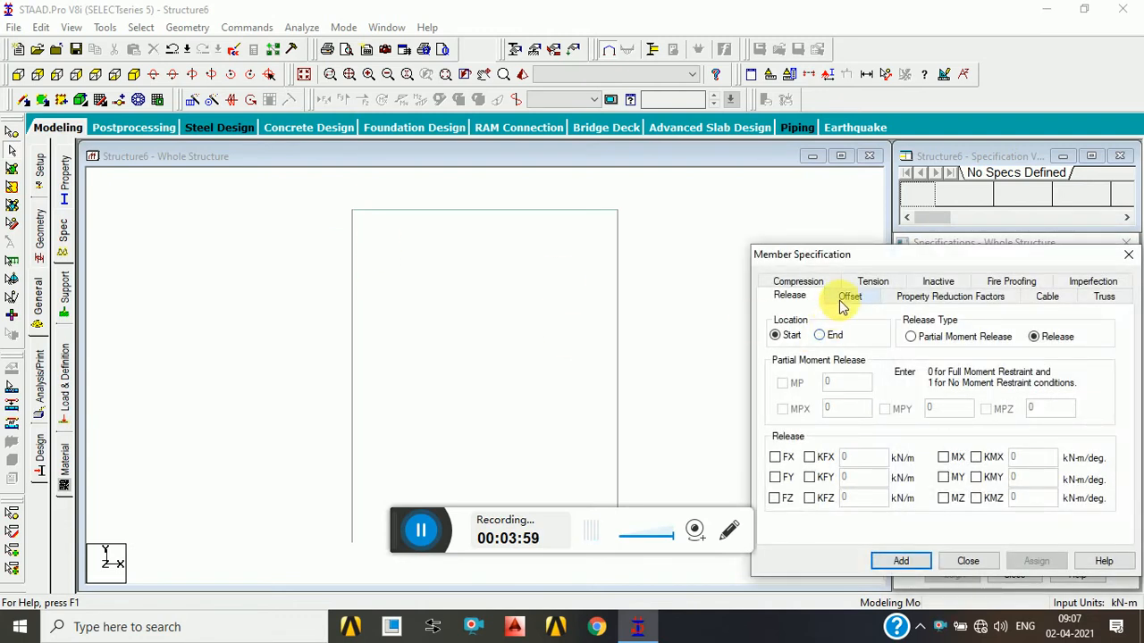
pyautogui.click(847, 298)
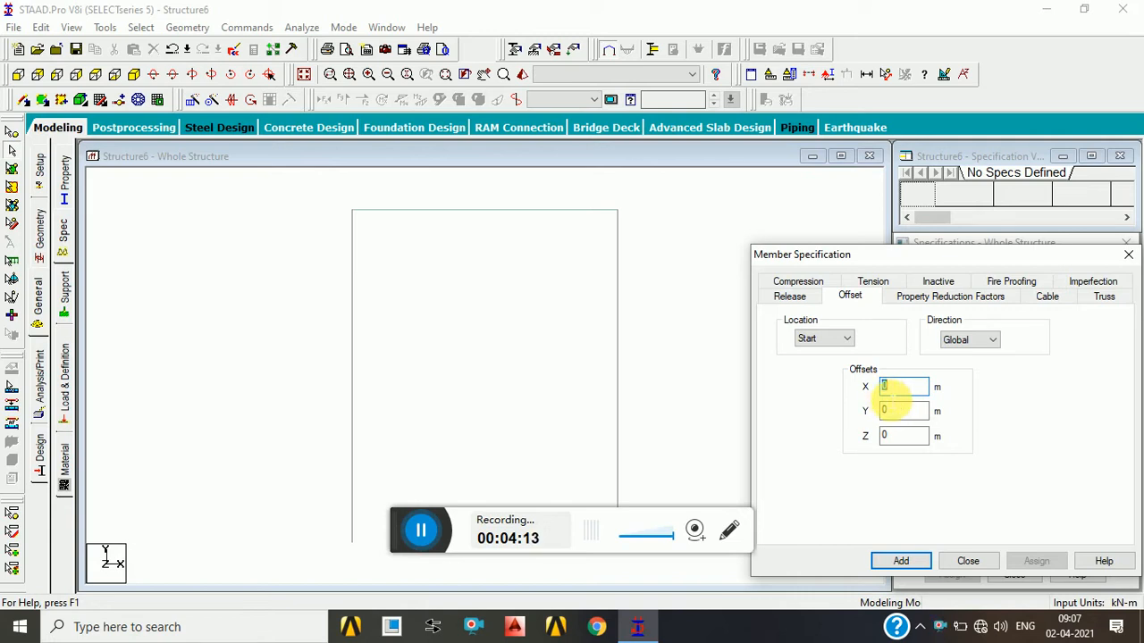
pyautogui.write('.2')
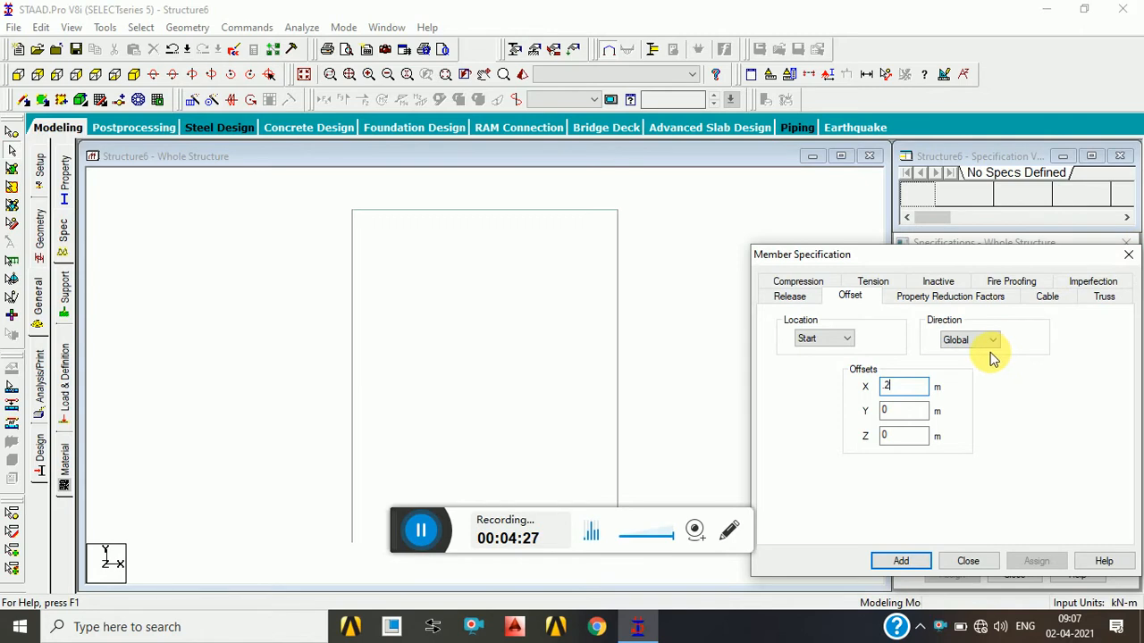
pyautogui.write('15')
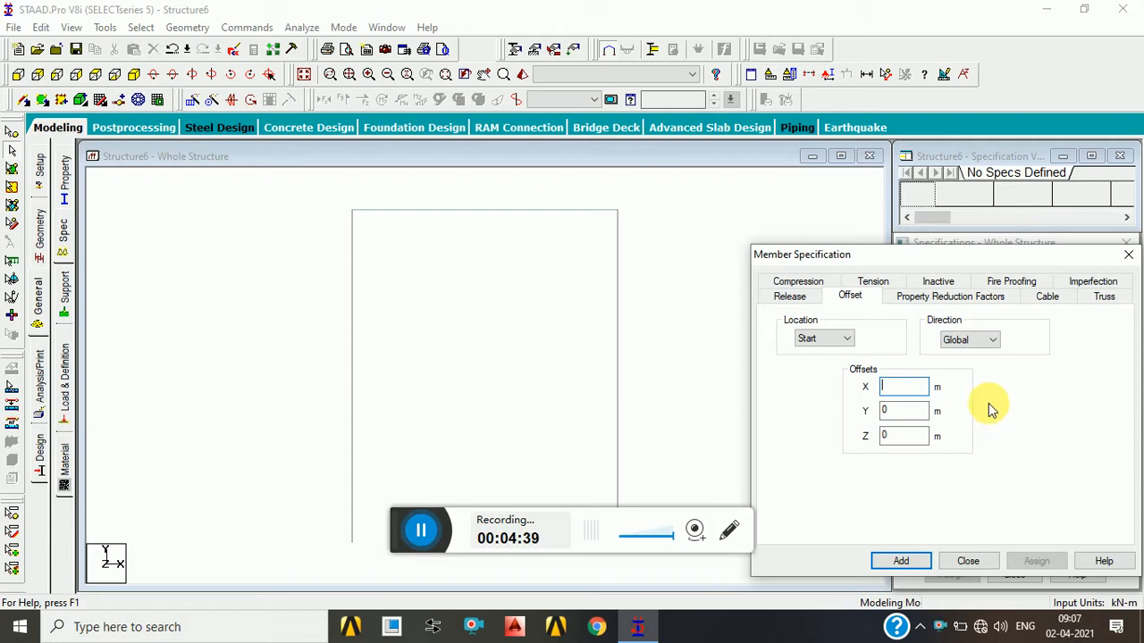
pyautogui.write('0')
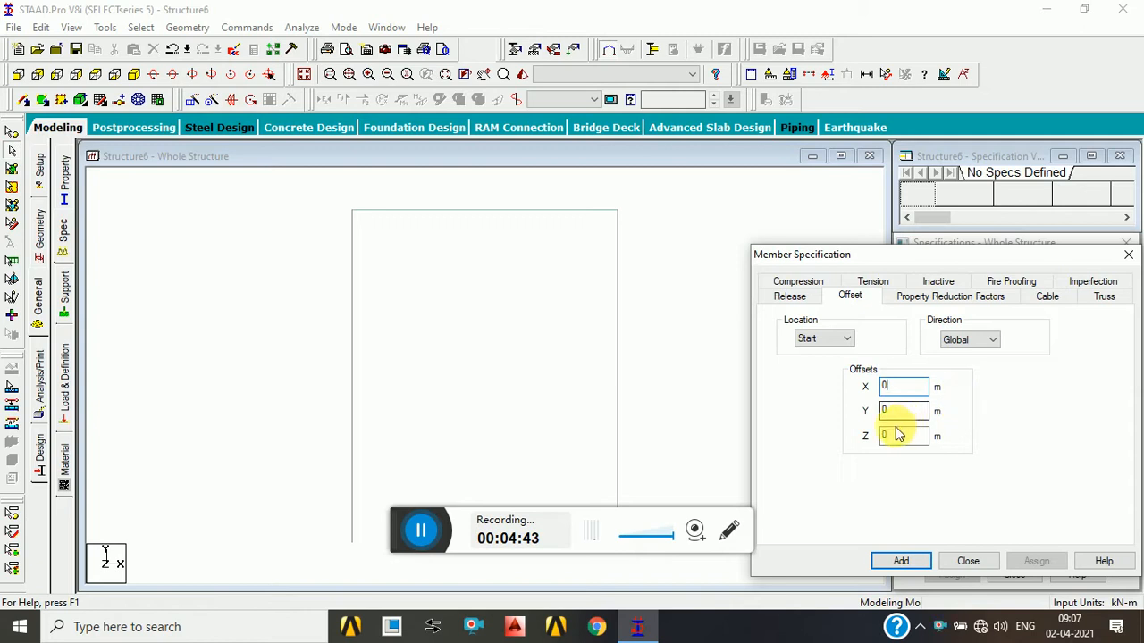
# Set the start offset's Y value to 0.15 m and add the specification.
pyautogui.press('Tab')
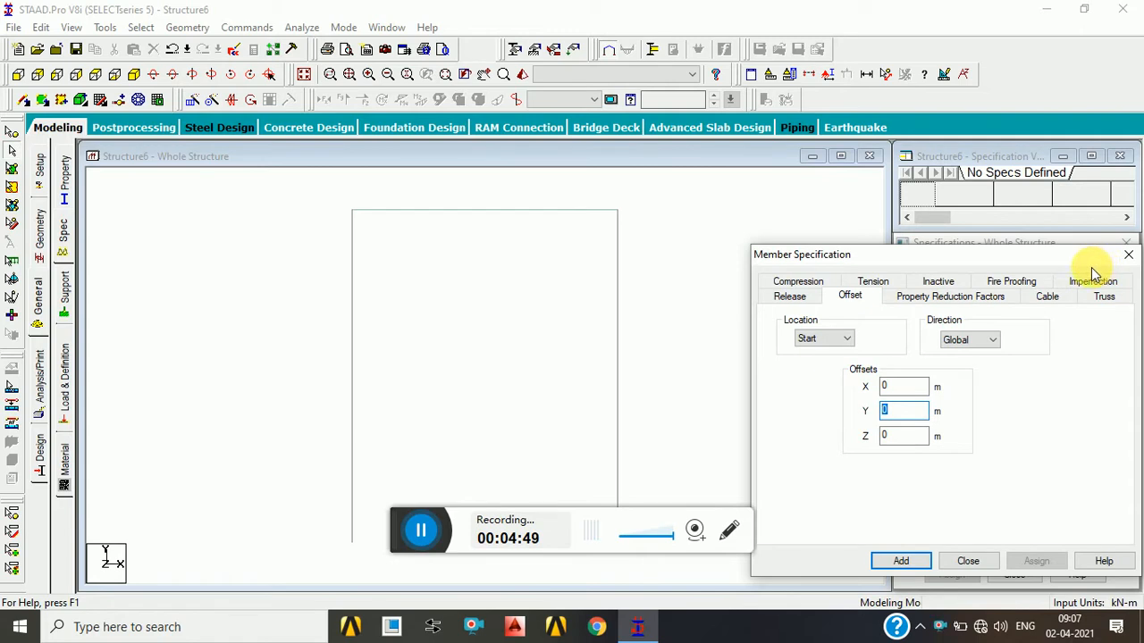
pyautogui.write('.15')
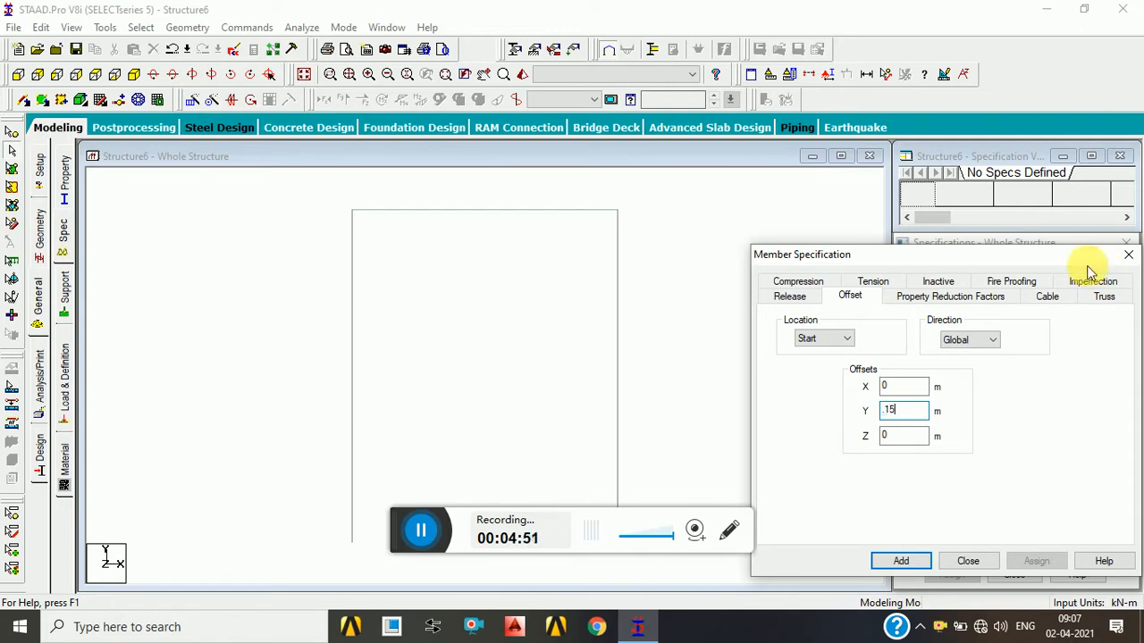
pyautogui.press('Return')
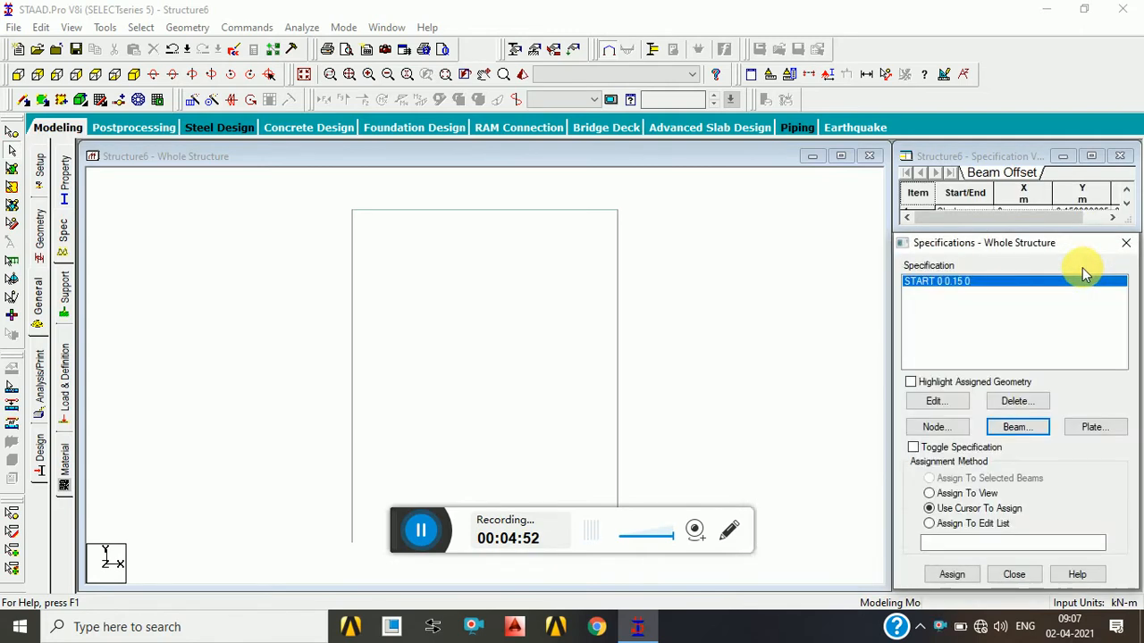
# Add a beam offset specification for the member end in the global direction with a Y offset of -0.15 m.
pyautogui.click(1017, 429)
pyautogui.click(849, 296)
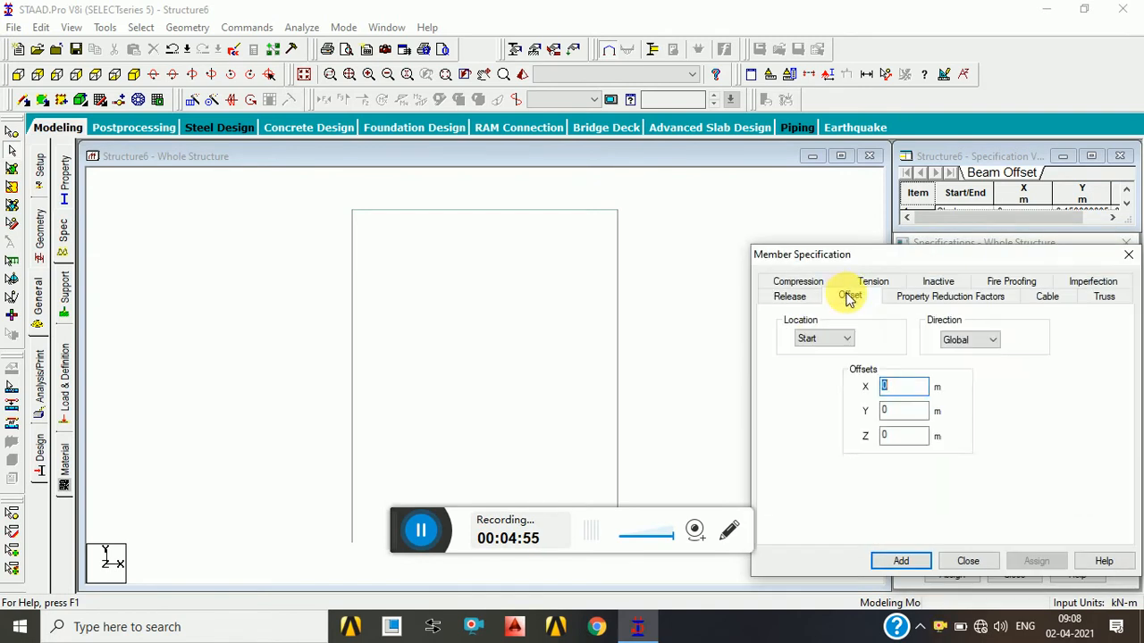
pyautogui.click(836, 338)
pyautogui.click(826, 360)
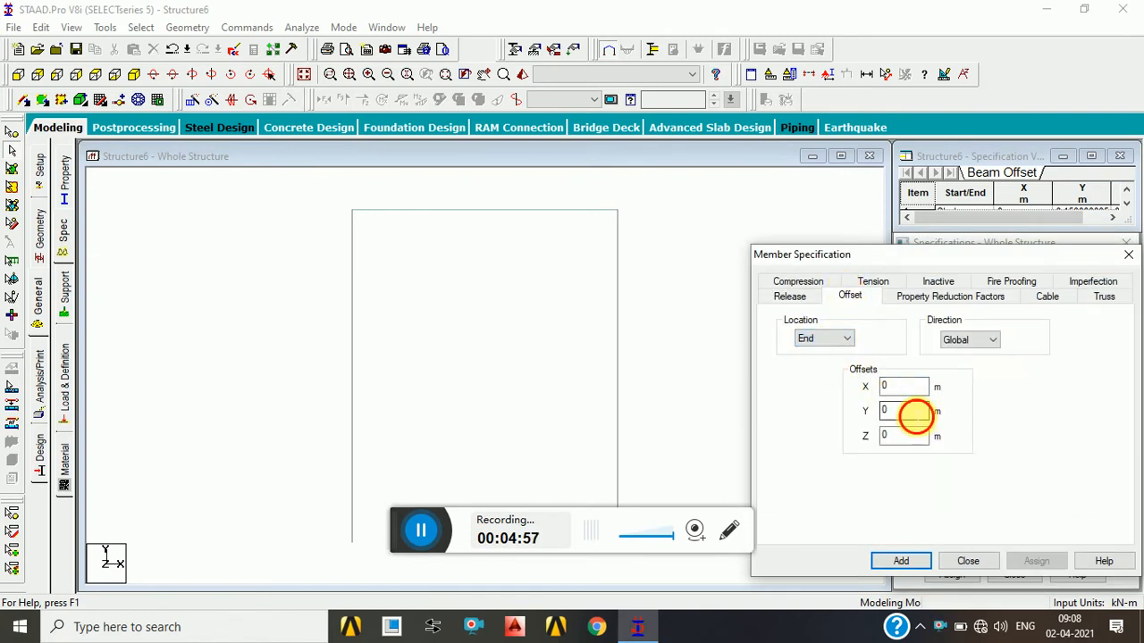
pyautogui.doubleClick(915, 414)
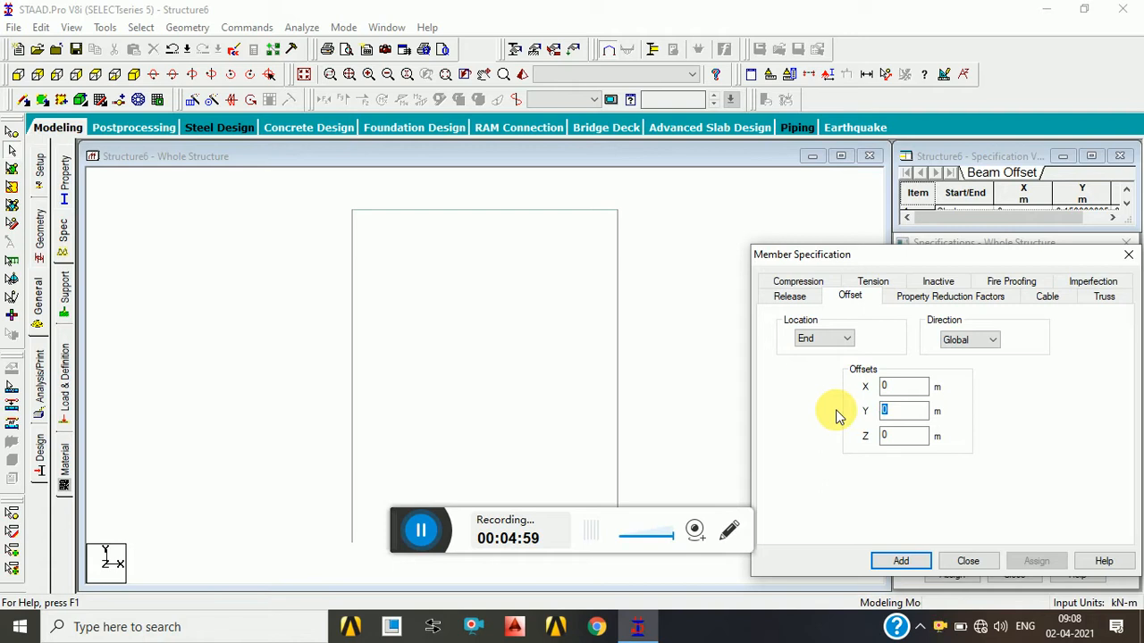
pyautogui.write('-.15')
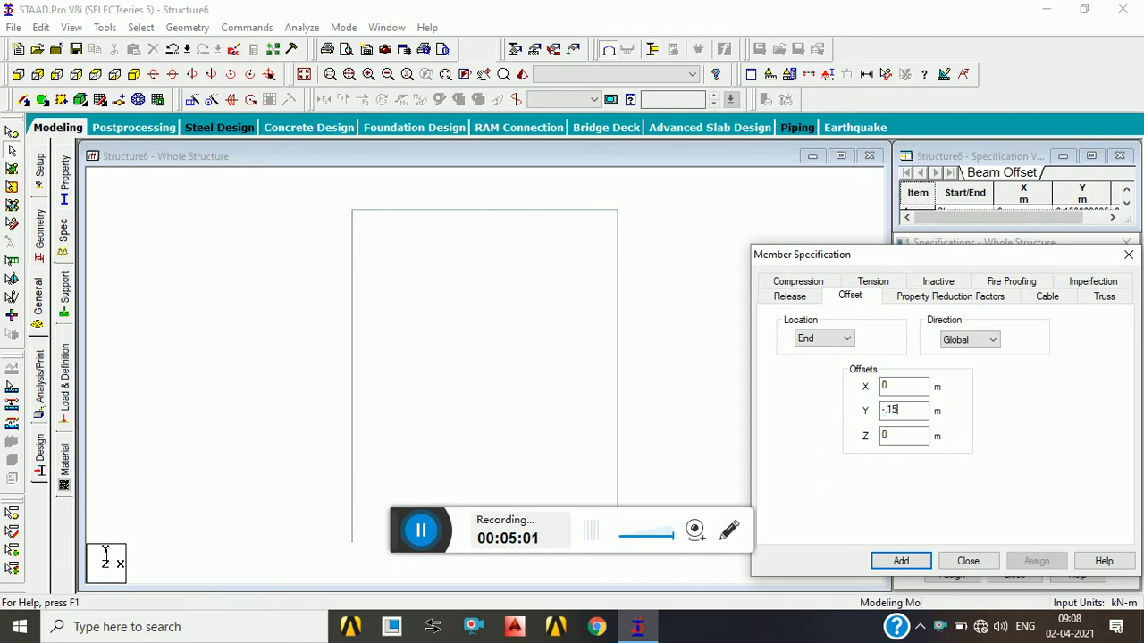
pyautogui.press('Return')
# Change the existing start offset specification's Y value to -0.15 m.
pyautogui.doubleClick(962, 282)
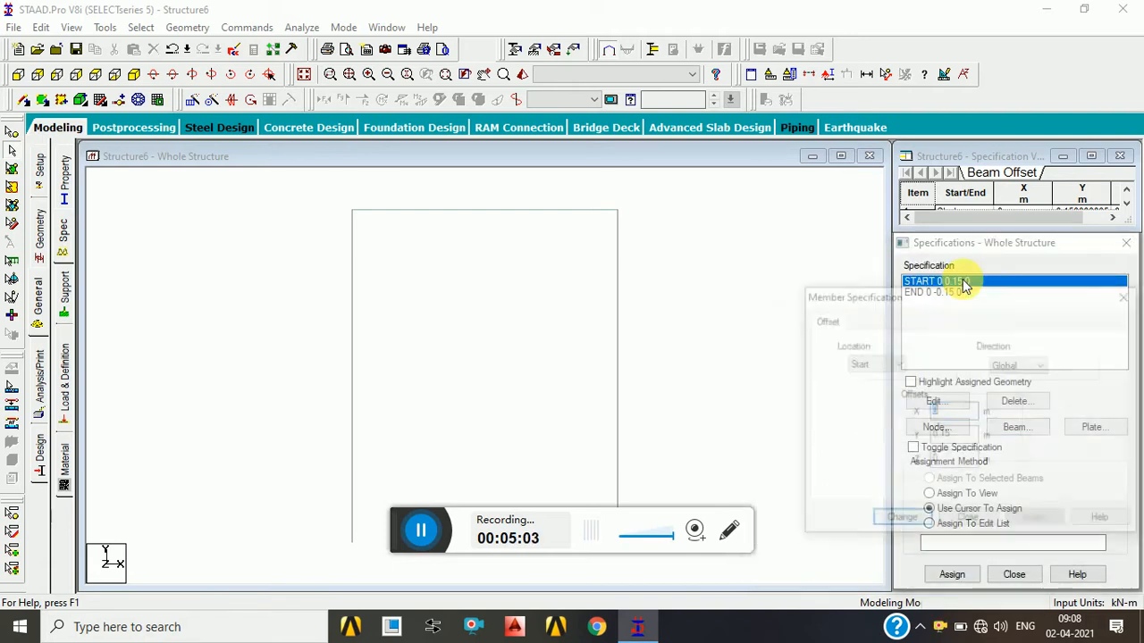
pyautogui.write('-')
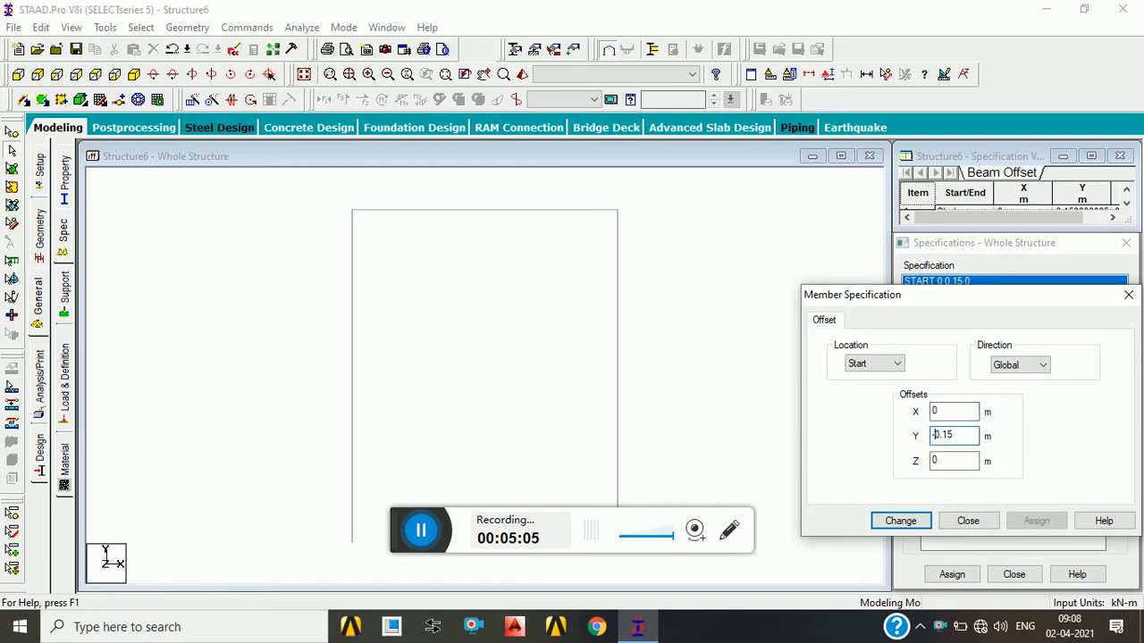
pyautogui.press('Return')
# Assign the start offset specification to all the roof-level beams at the top of the frame.
pyautogui.moveTo(326, 198); pyautogui.dragTo(761, 261)
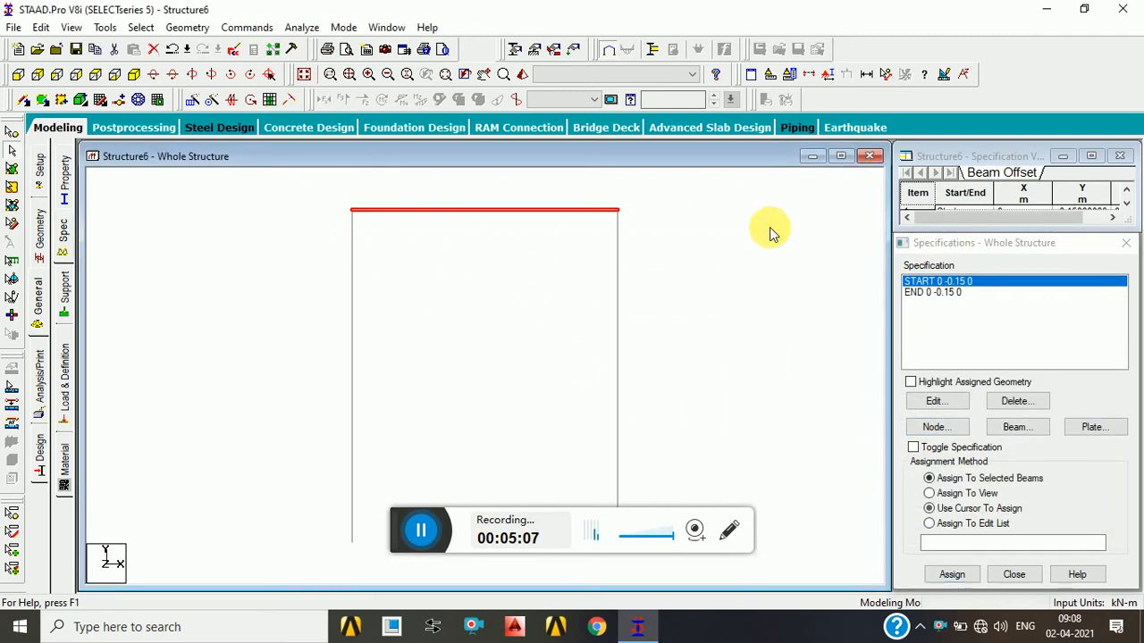
pyautogui.click(953, 576)
pyautogui.click(1025, 458)
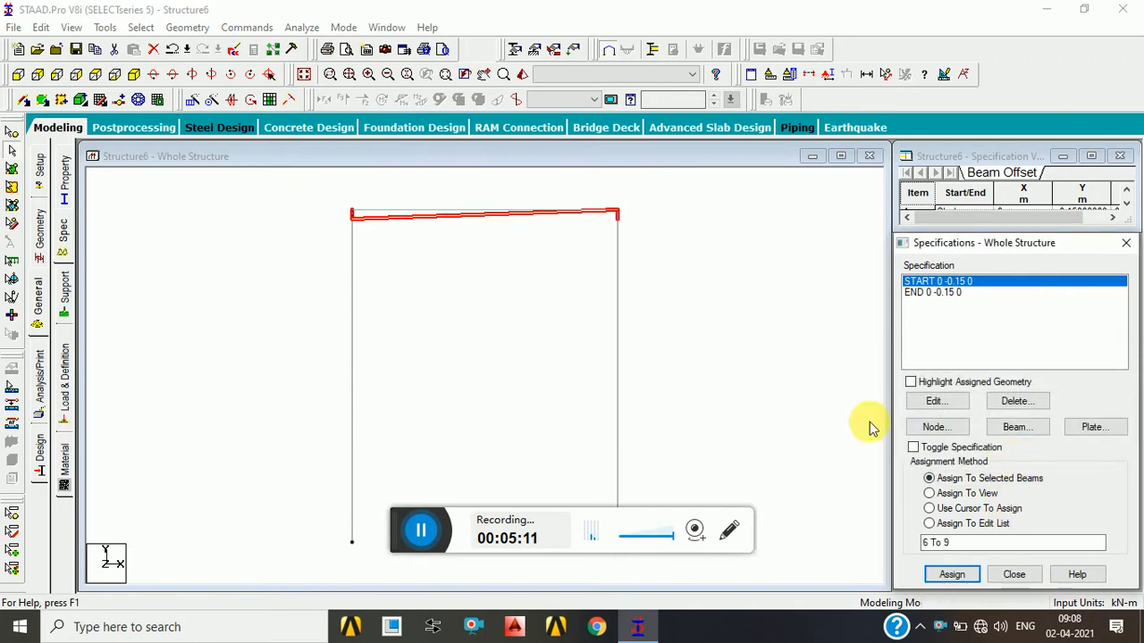
pyautogui.click(778, 365)
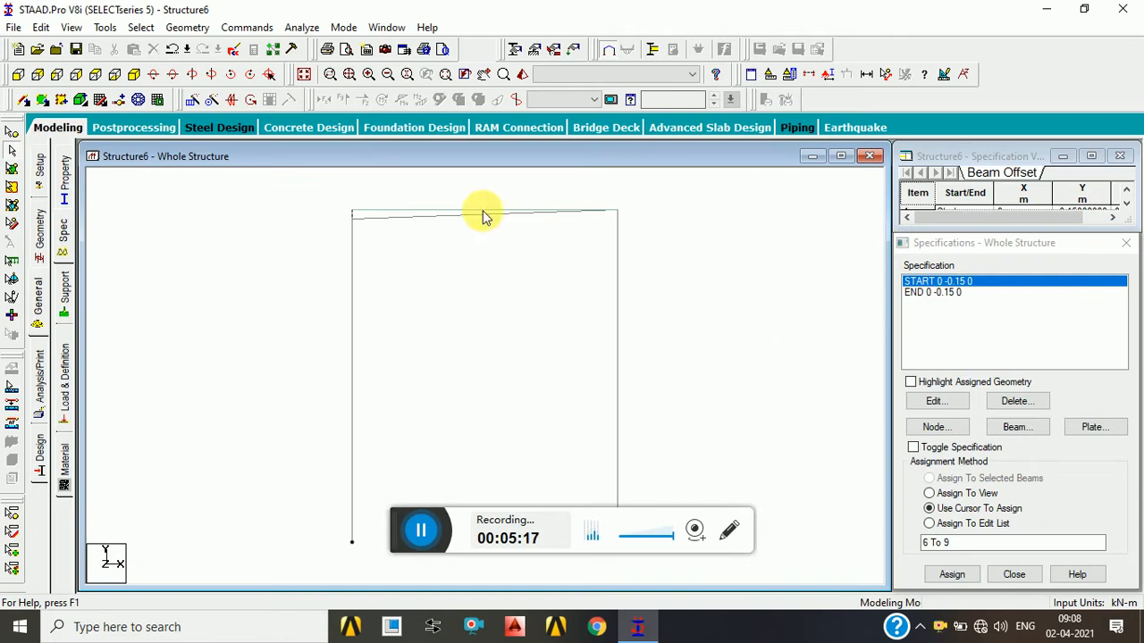
# Examine the offset roof beams up close in an isometric view.
pyautogui.click(304, 75)
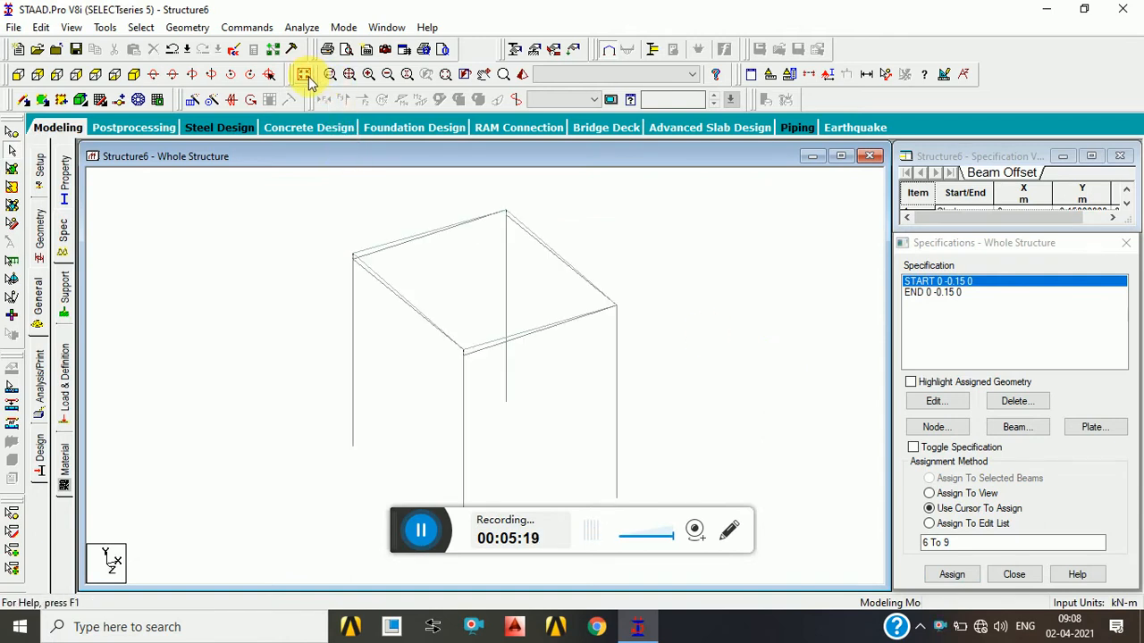
pyautogui.scroll(5, 401, 283)
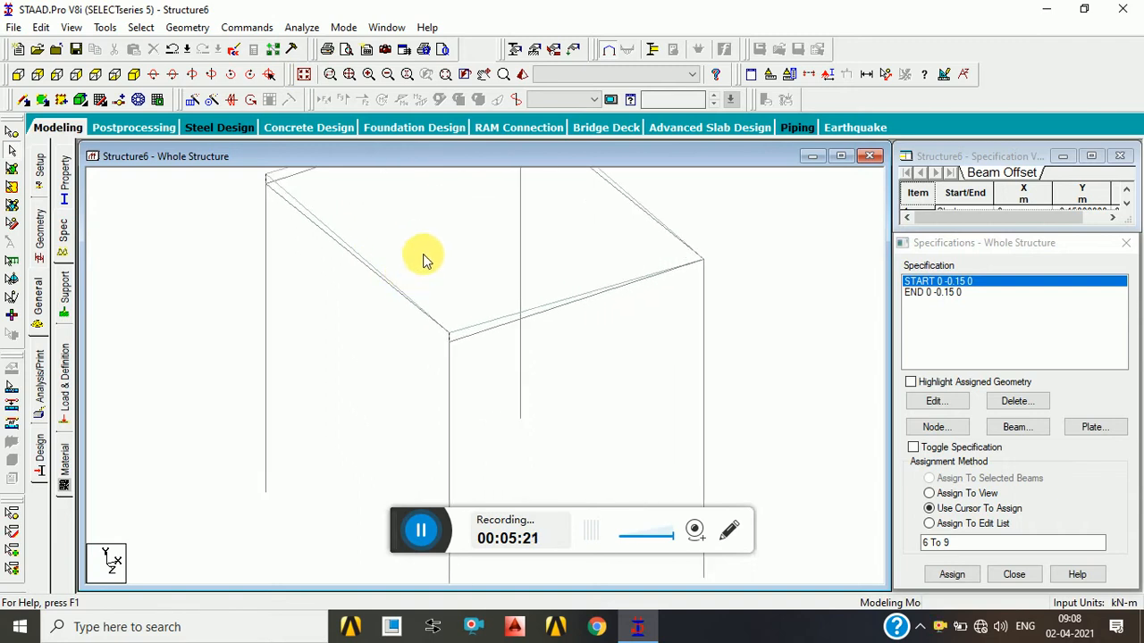
pyautogui.moveTo(424, 259); pyautogui.dragTo(492, 350, button='middle')
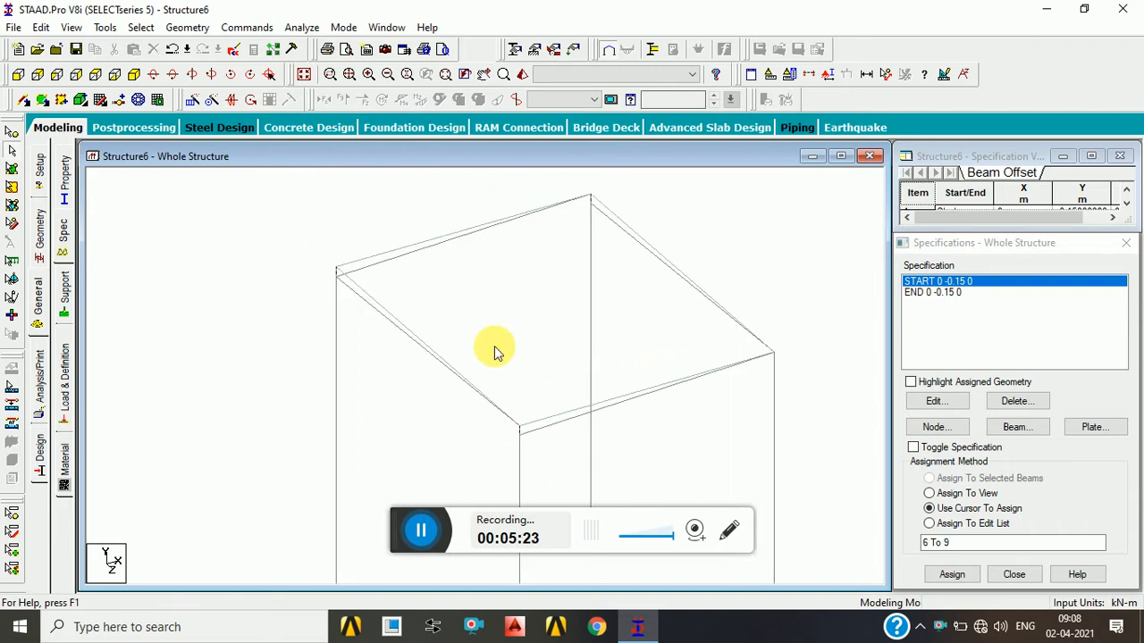
pyautogui.doubleClick(357, 298)
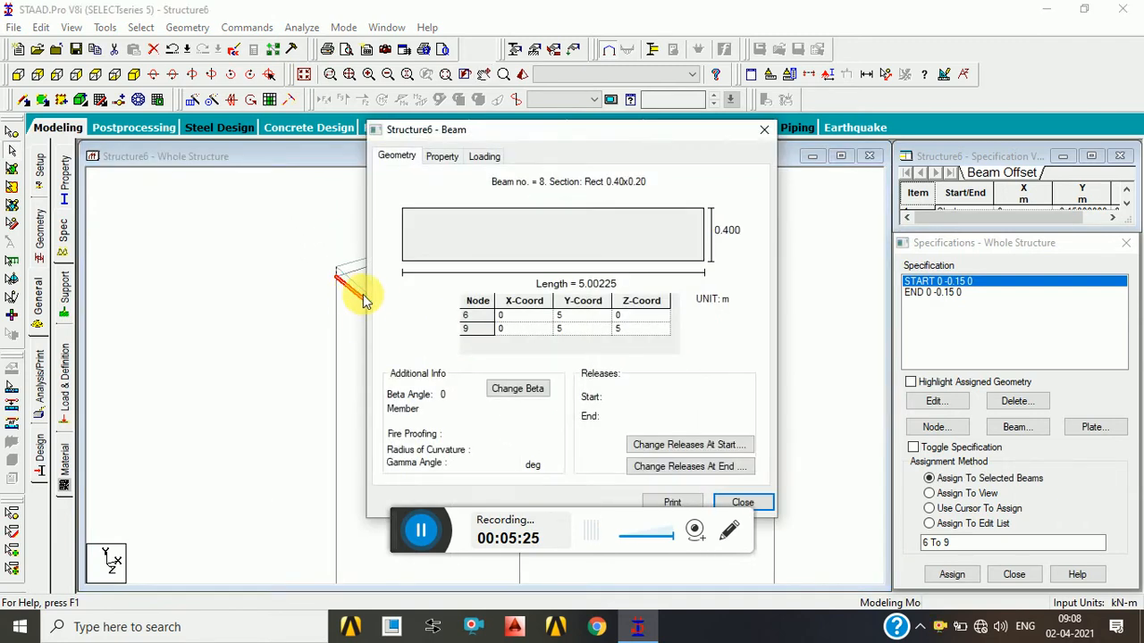
pyautogui.click(699, 444)
pyautogui.click(476, 204)
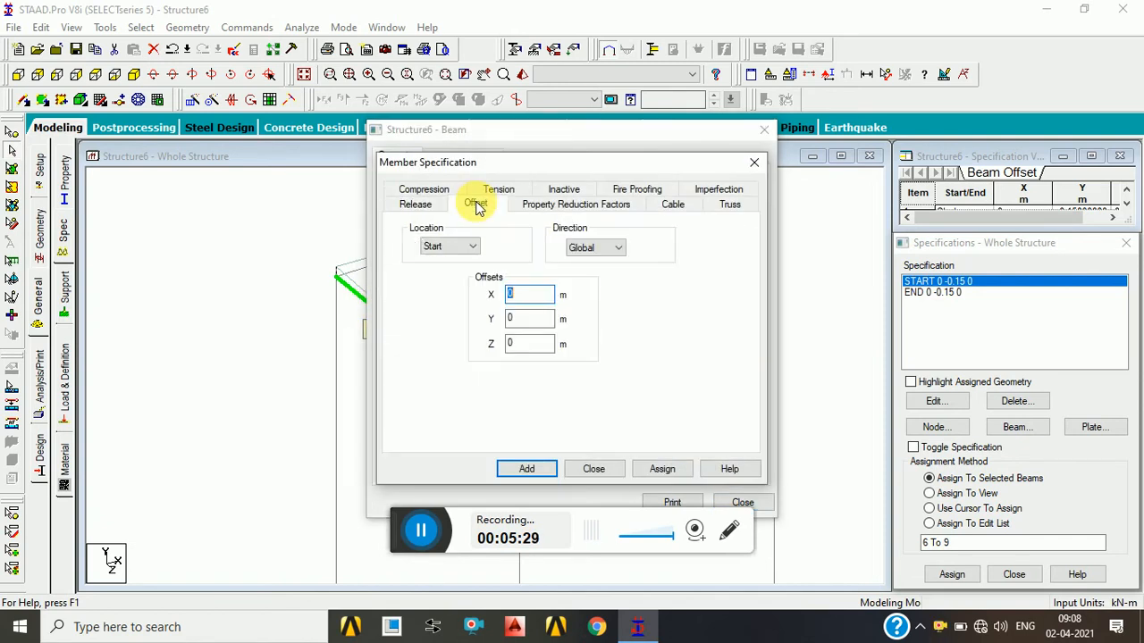
pyautogui.click(657, 93)
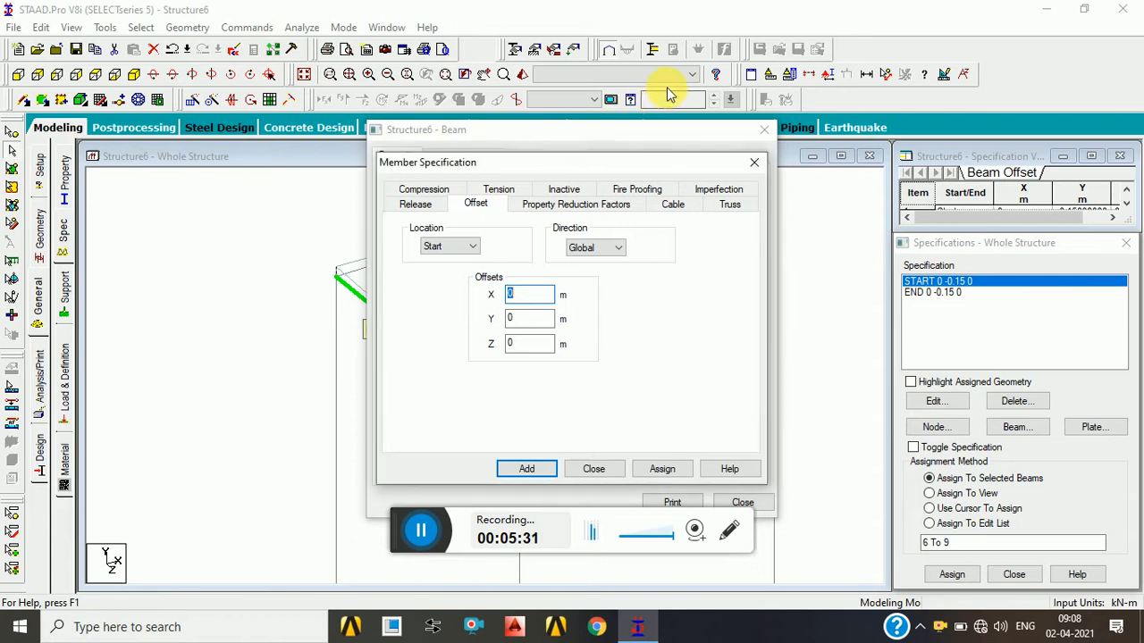
pyautogui.click(462, 246)
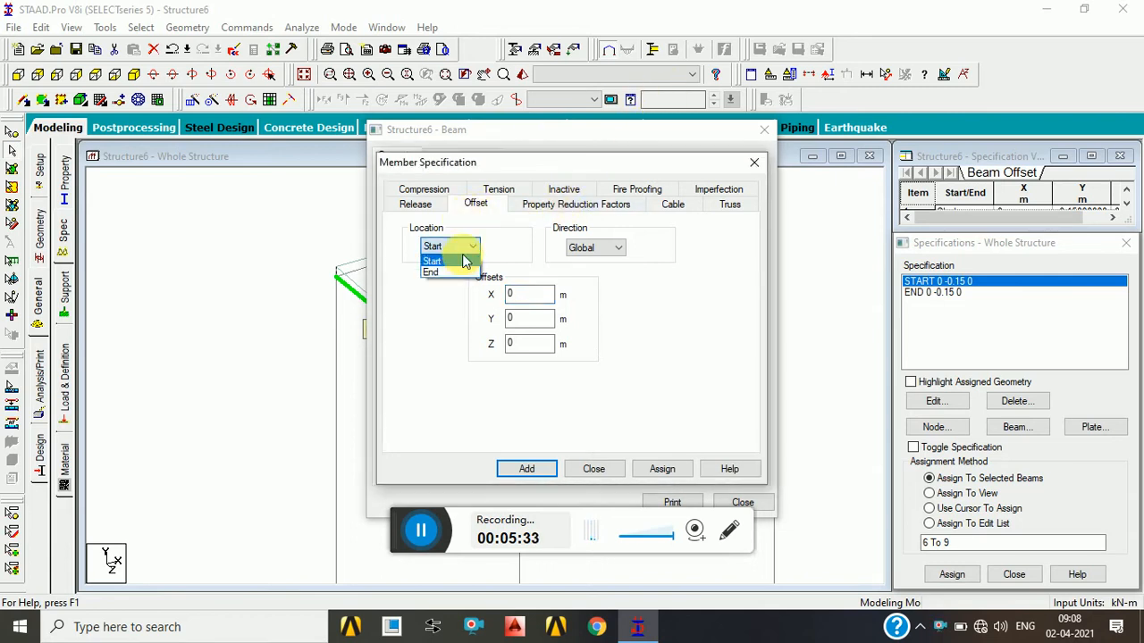
pyautogui.click(753, 163)
pyautogui.click(753, 162)
pyautogui.click(763, 129)
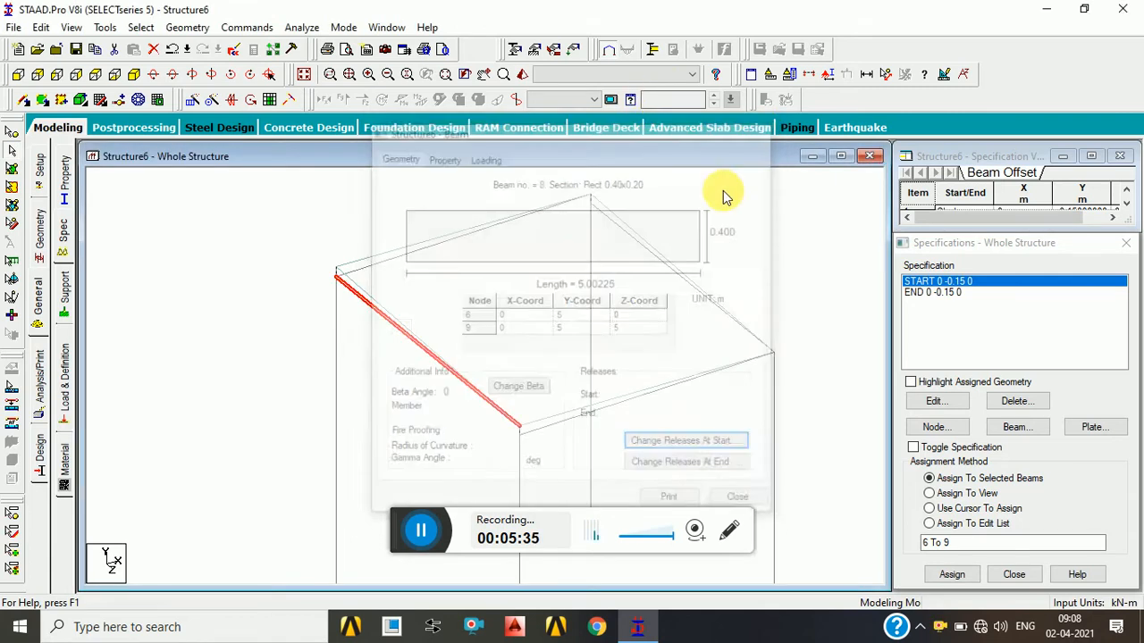
pyautogui.click(805, 374)
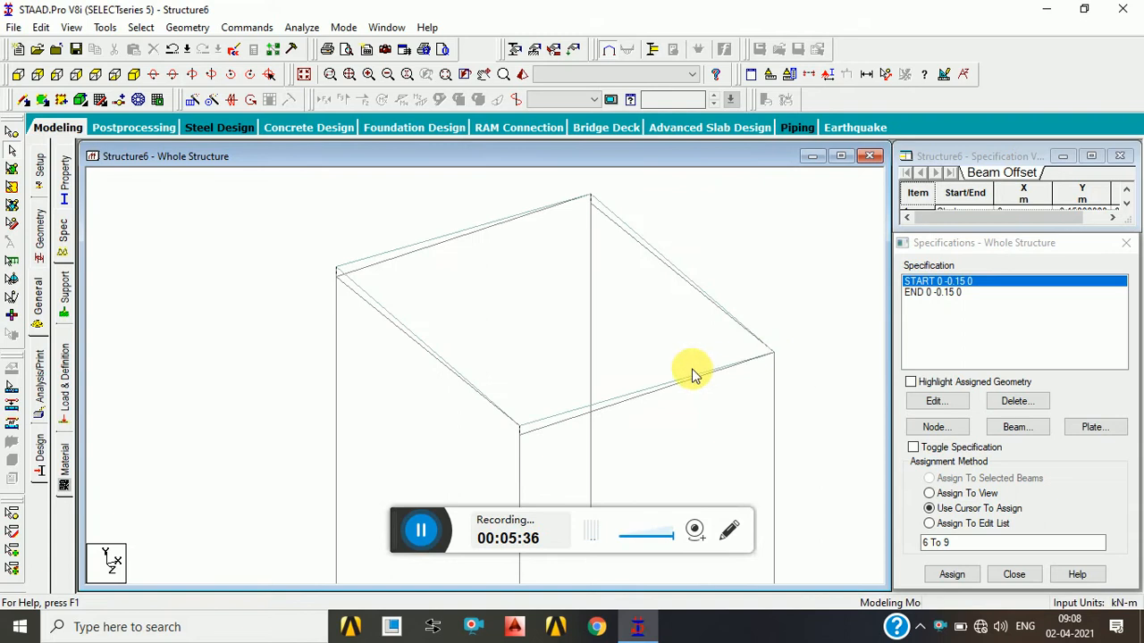
pyautogui.doubleClick(352, 299)
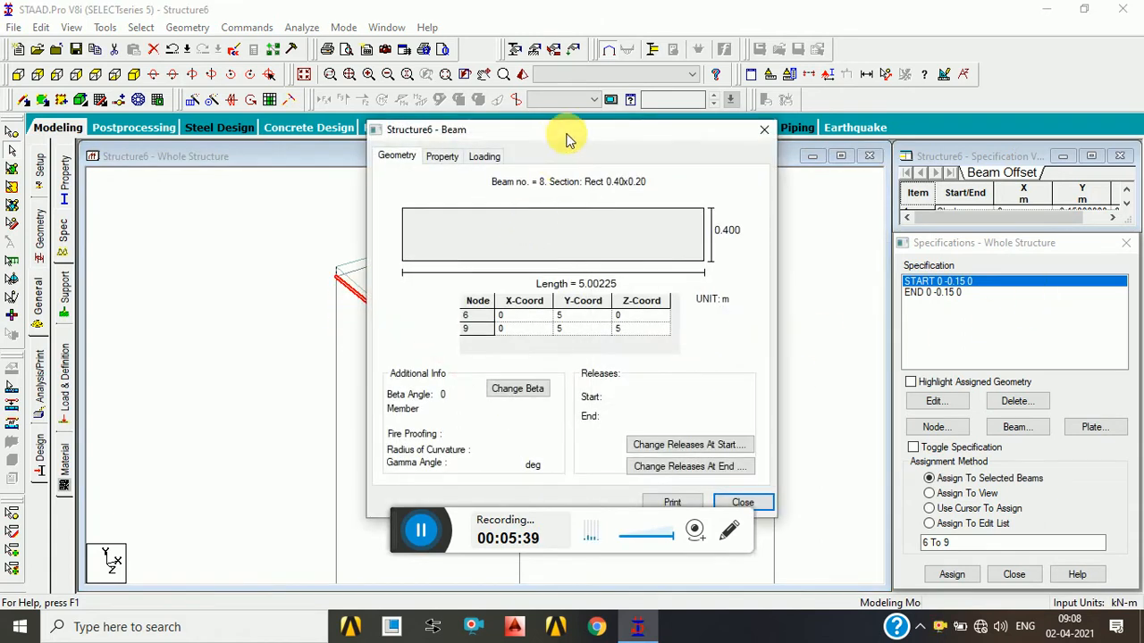
pyautogui.moveTo(569, 135); pyautogui.dragTo(874, 7)
pyautogui.click(1001, 325)
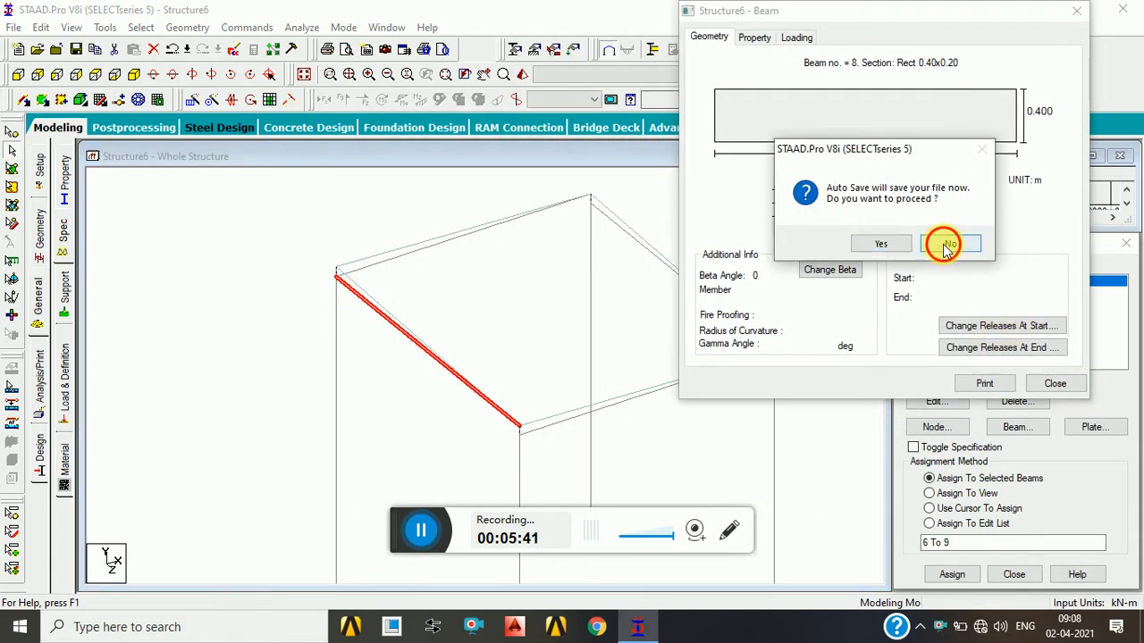
pyautogui.click(950, 242)
pyautogui.click(1032, 327)
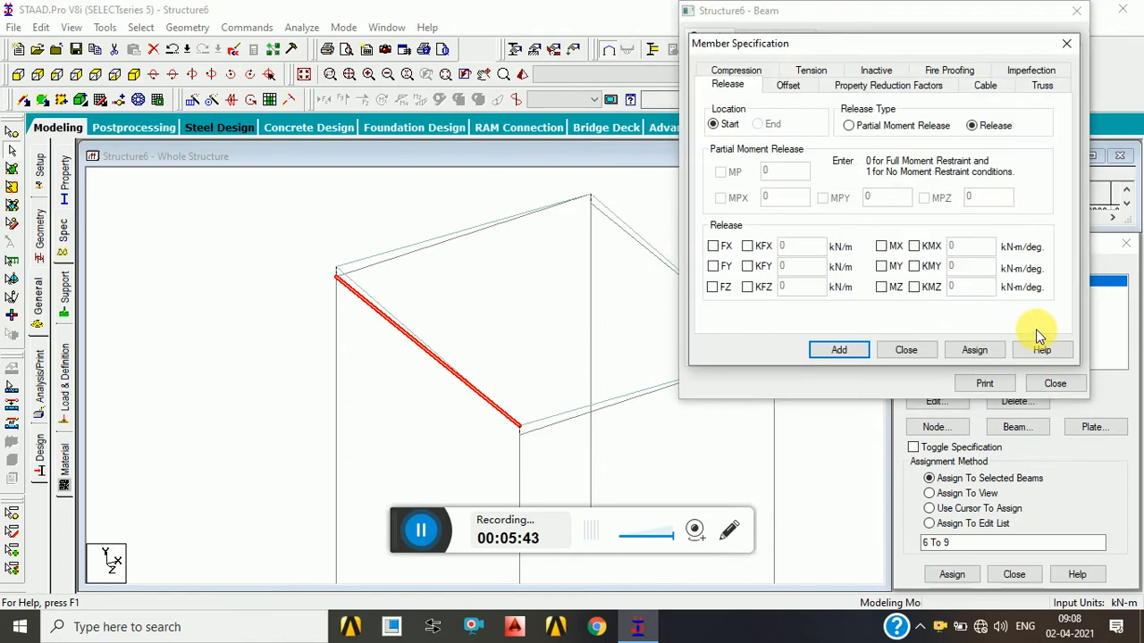
pyautogui.click(1066, 43)
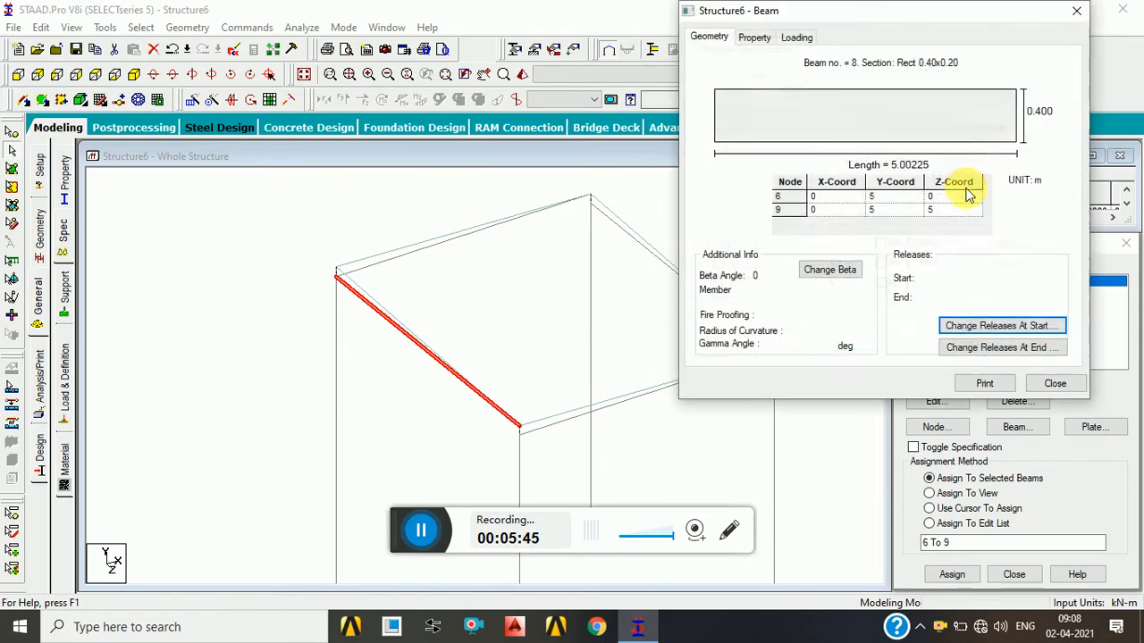
pyautogui.click(1073, 17)
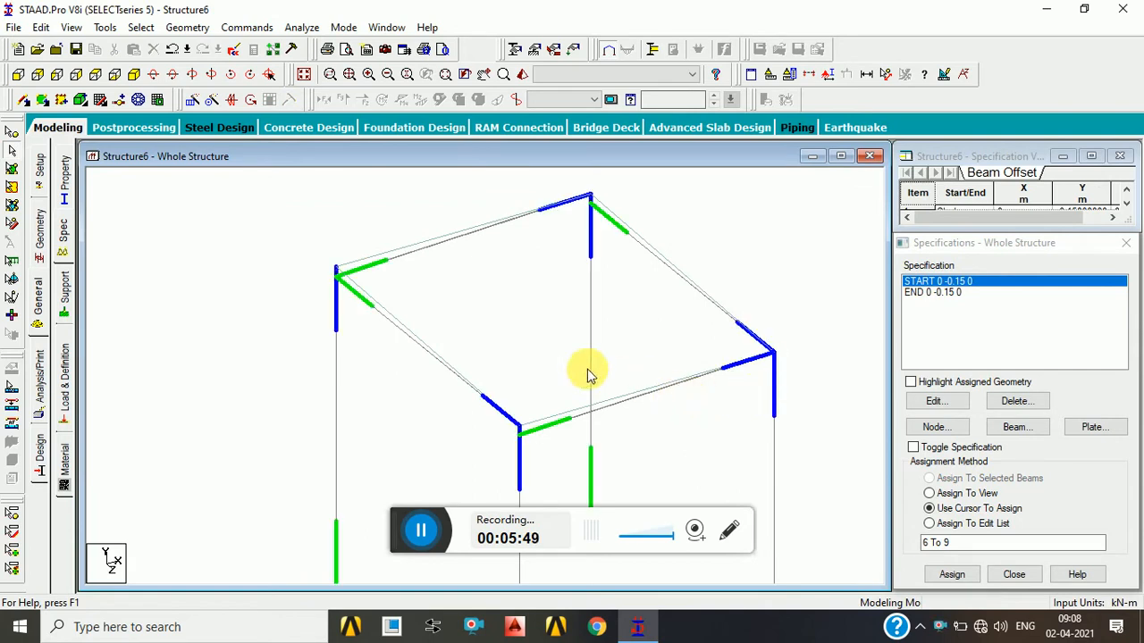
# Assign a global end offset with Y of -0.15 m to the roof beam between nodes 6 and 9 through its beam properties.
pyautogui.click(379, 317)
pyautogui.doubleClick(379, 317)
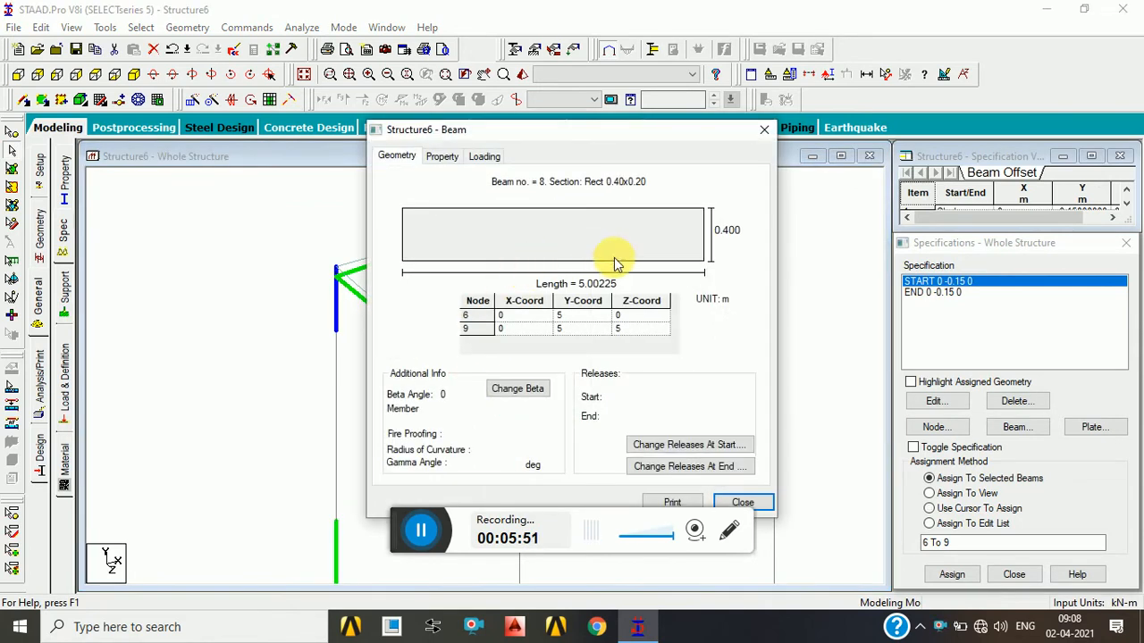
pyautogui.click(690, 465)
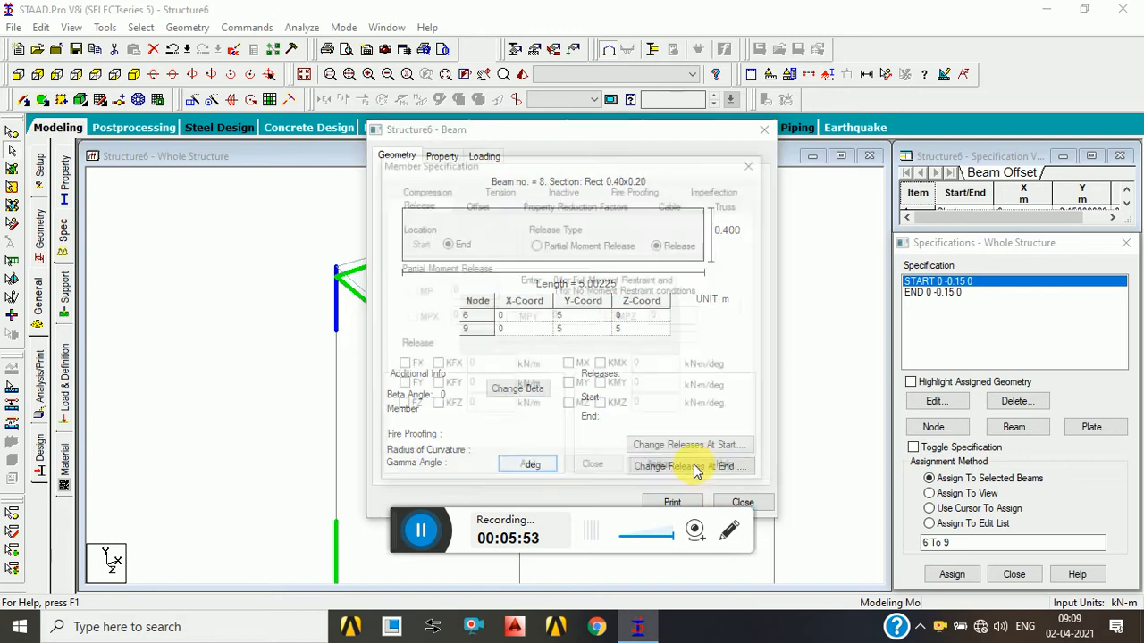
pyautogui.click(474, 204)
pyautogui.click(451, 247)
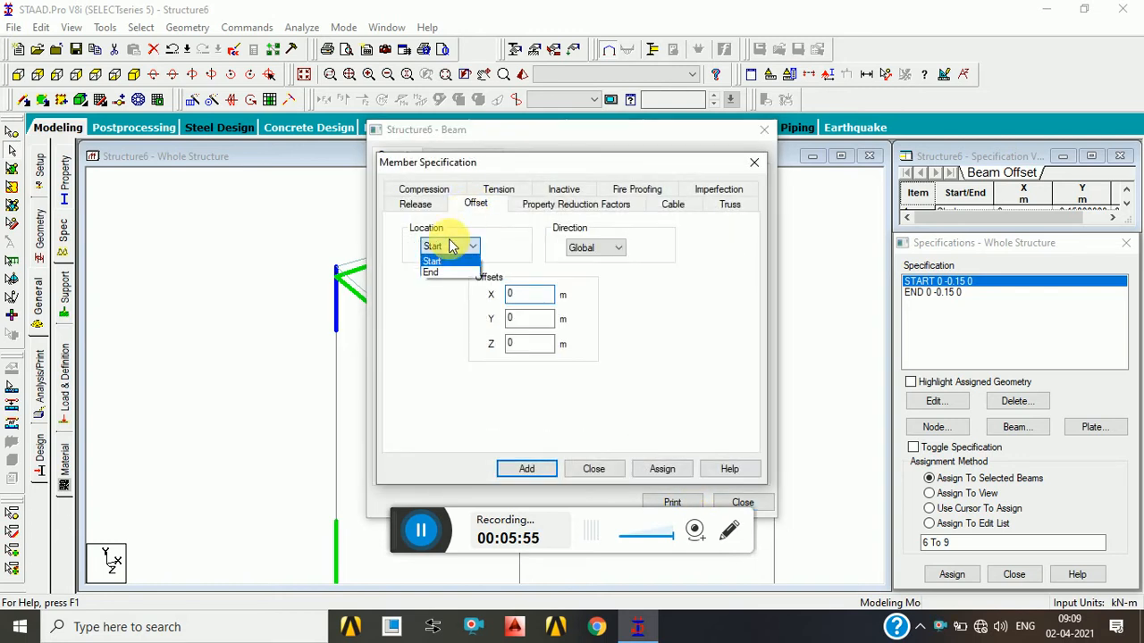
pyautogui.click(442, 269)
pyautogui.click(778, 73)
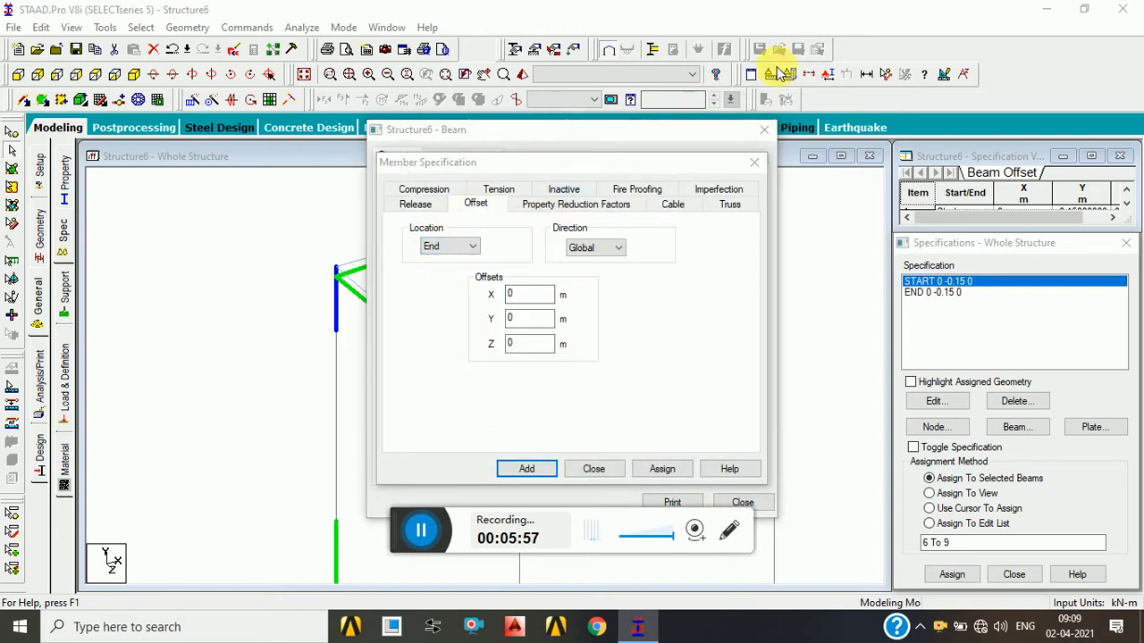
pyautogui.moveTo(534, 319); pyautogui.dragTo(457, 331)
pyautogui.write('-')
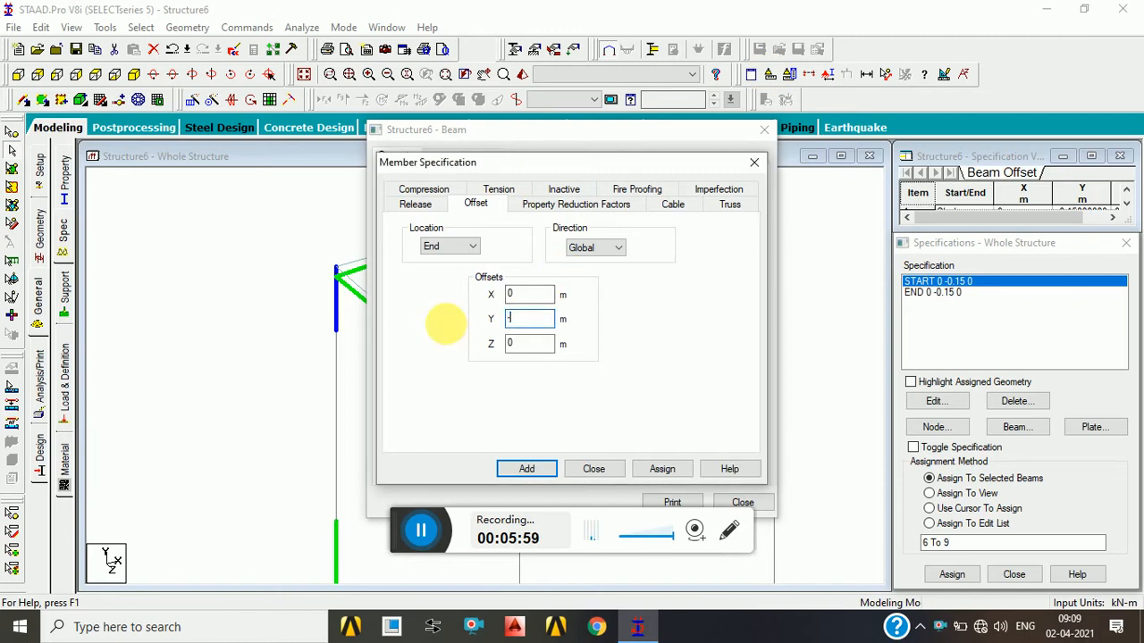
pyautogui.write('.15')
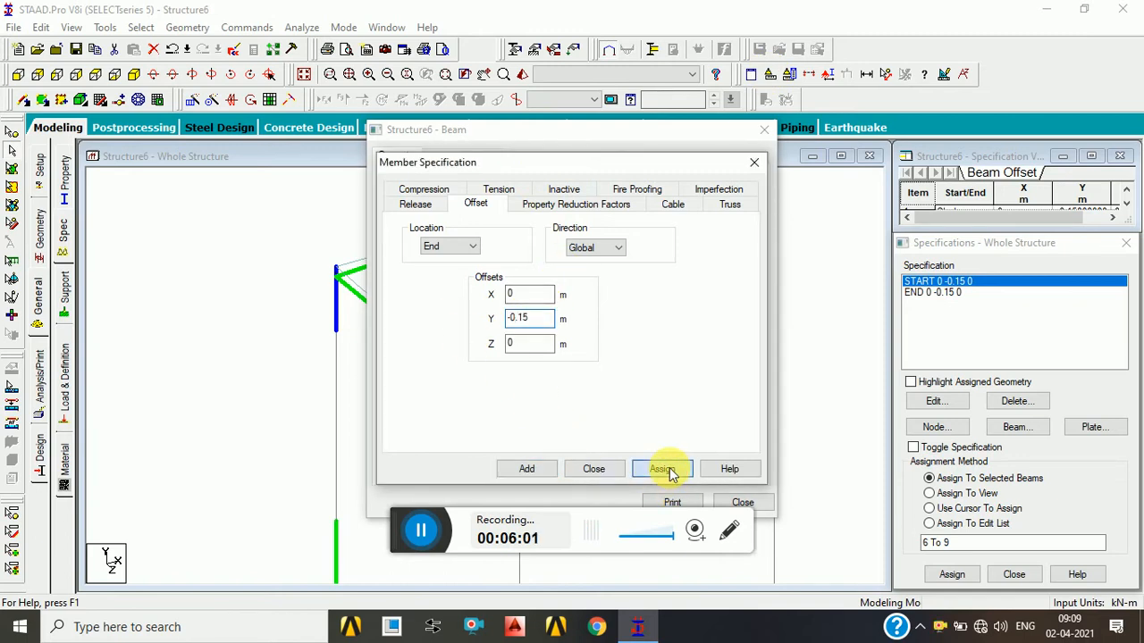
pyautogui.click(662, 468)
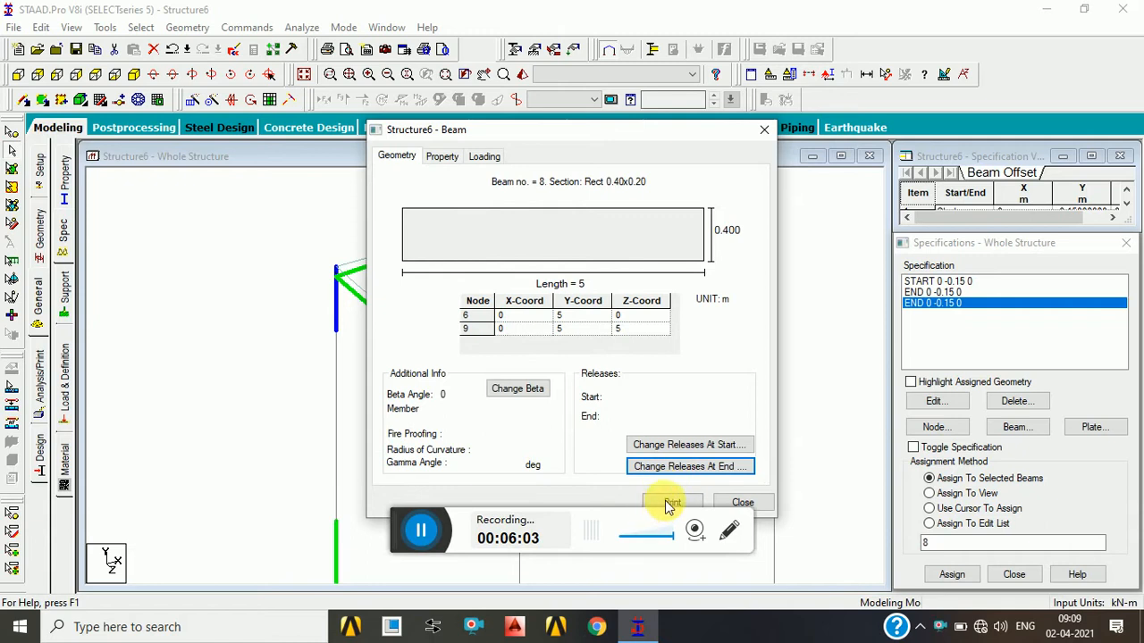
pyautogui.click(744, 502)
pyautogui.click(728, 444)
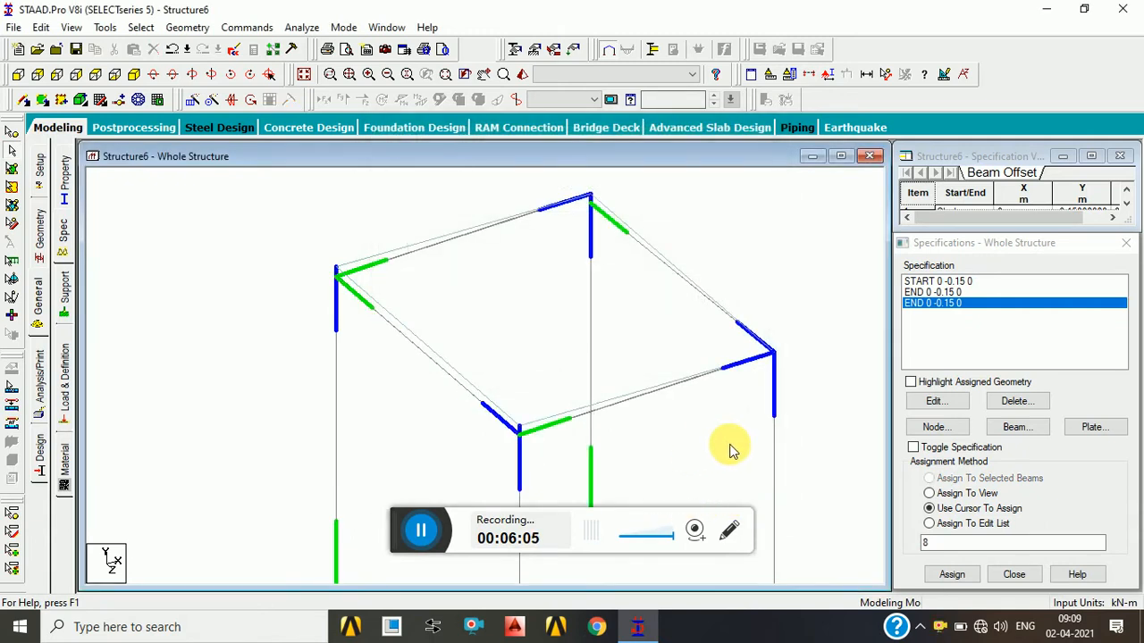
# Select the other three roof beams and assign the END 0 -0.15 0 offset specification to them.
pyautogui.click(695, 389)
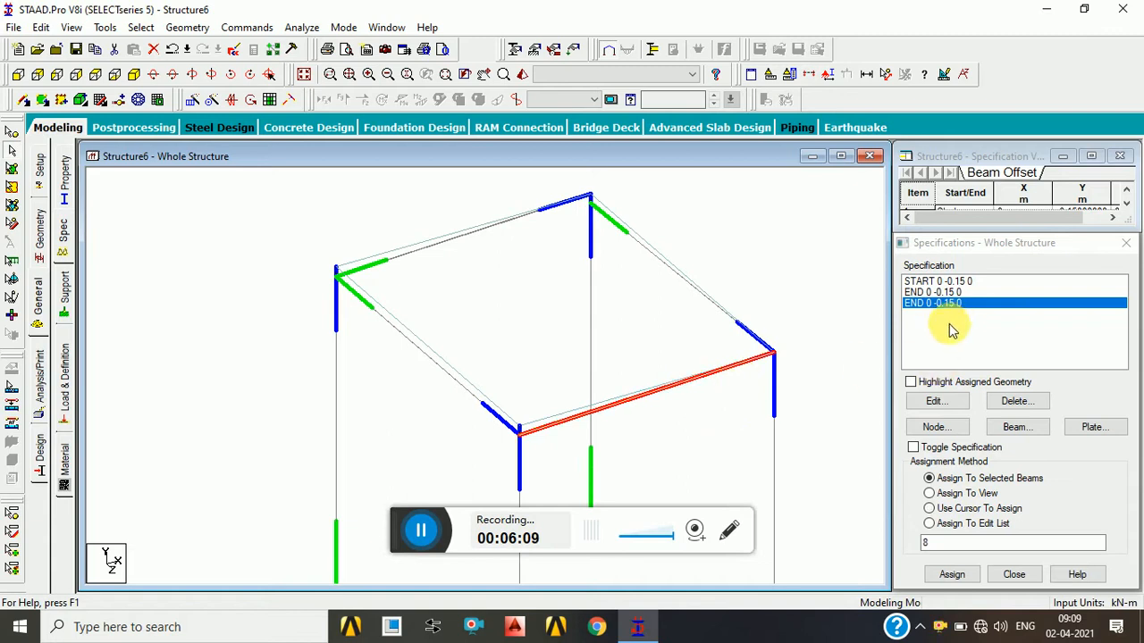
pyautogui.keyDown('ctrl'); pyautogui.click(683, 283); pyautogui.keyUp('ctrl')
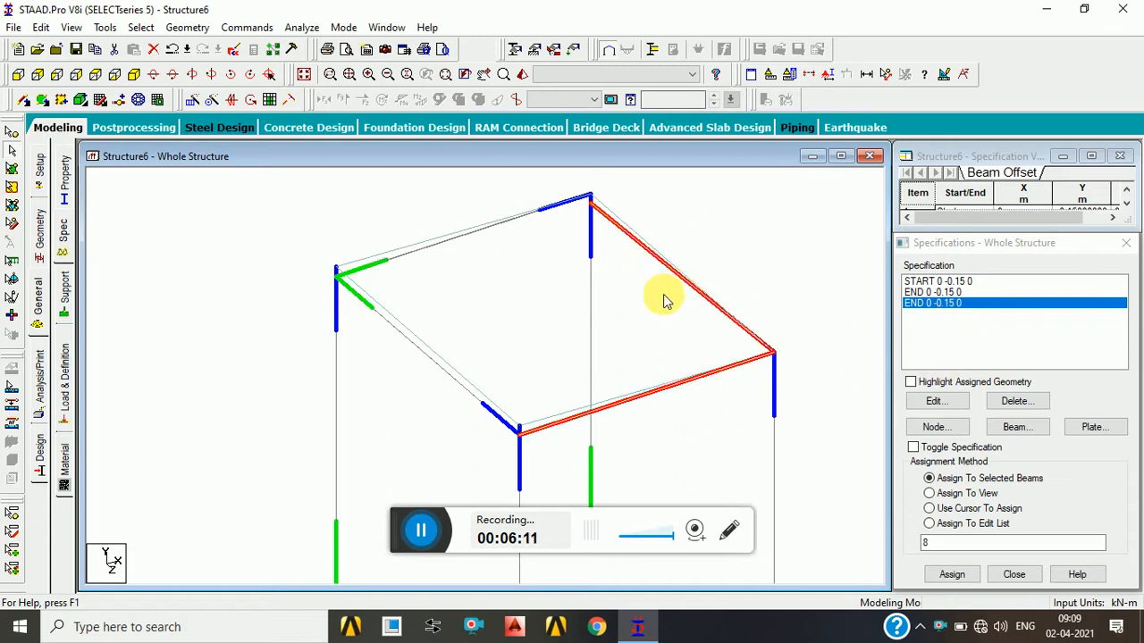
pyautogui.keyDown('ctrl'); pyautogui.click(457, 246); pyautogui.keyUp('ctrl')
pyautogui.click(950, 576)
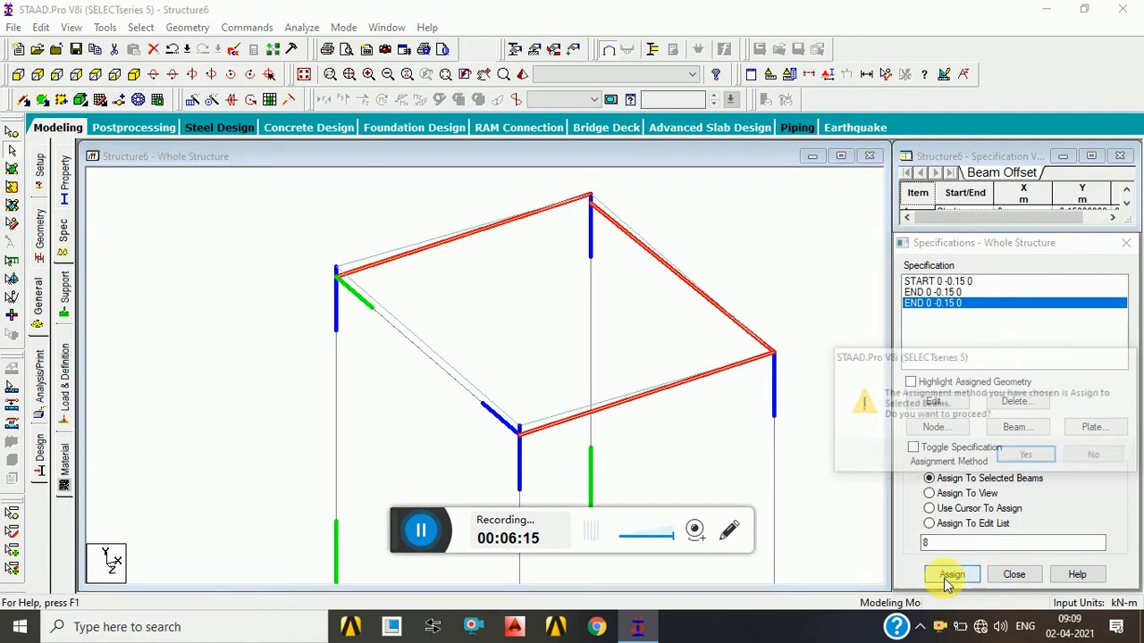
pyautogui.click(1021, 455)
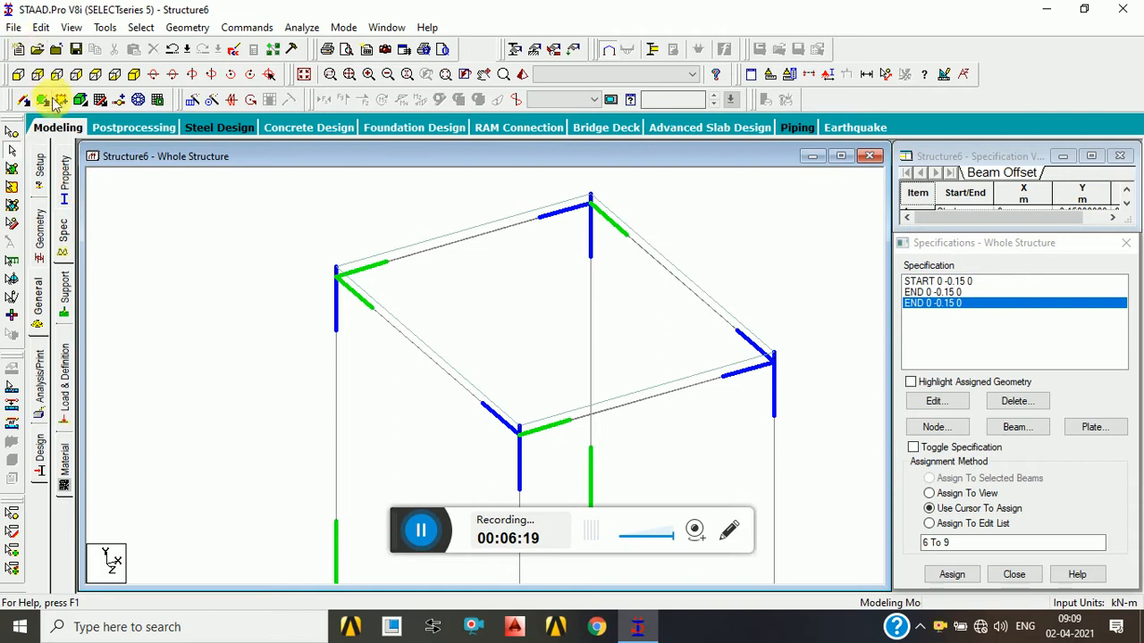
# Inspect the offset roof beams and slab in the front elevation and a rendered 3D view, closing the specifications and rendered view when done.
pyautogui.click(21, 80)
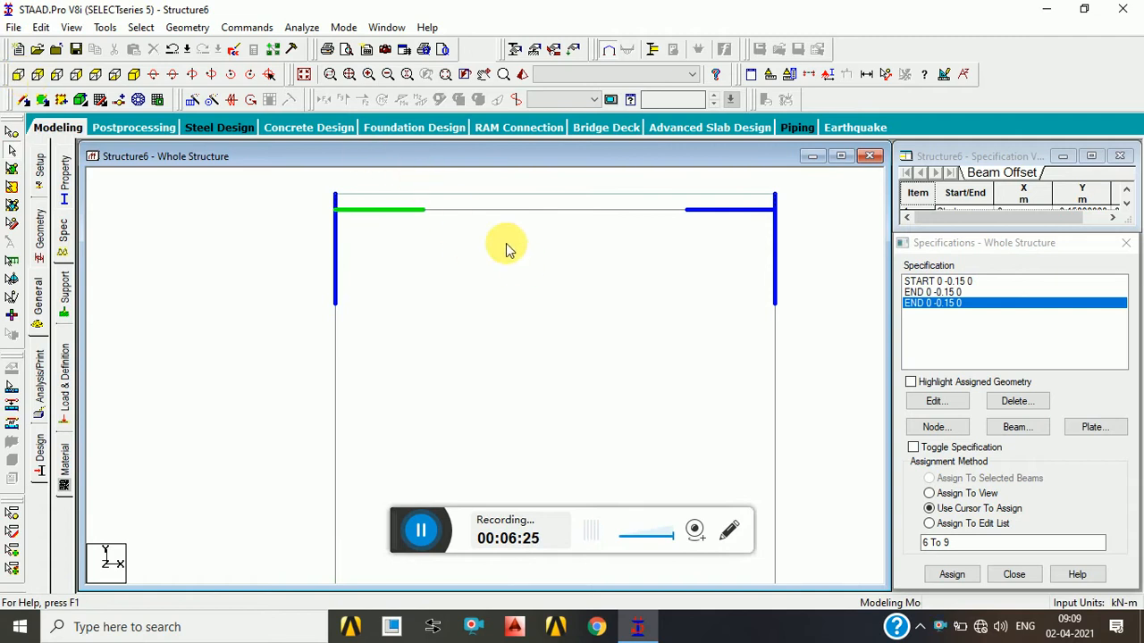
pyautogui.moveTo(643, 277); pyautogui.dragTo(523, 385, button='middle')
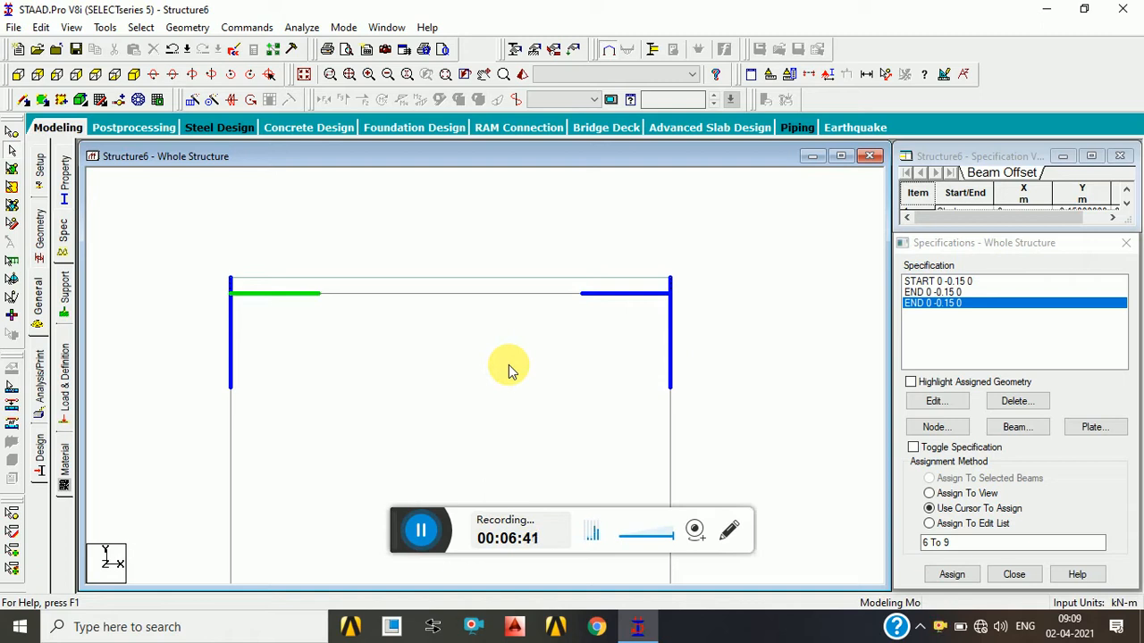
pyautogui.click(524, 75)
pyautogui.moveTo(720, 343); pyautogui.dragTo(590, 366)
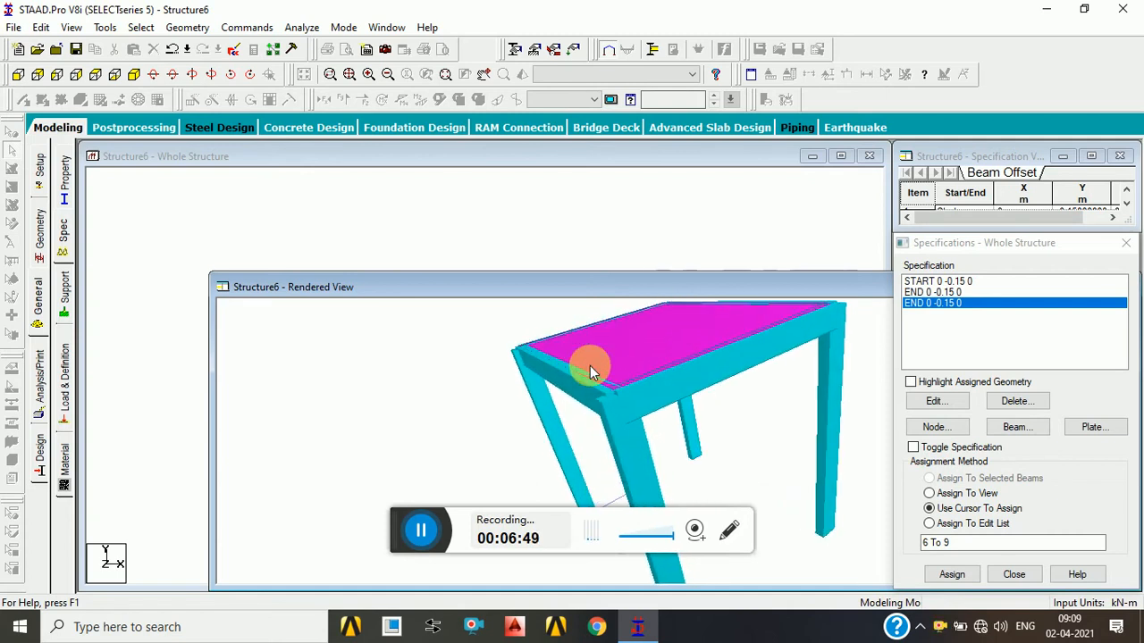
pyautogui.moveTo(590, 372); pyautogui.dragTo(466, 374)
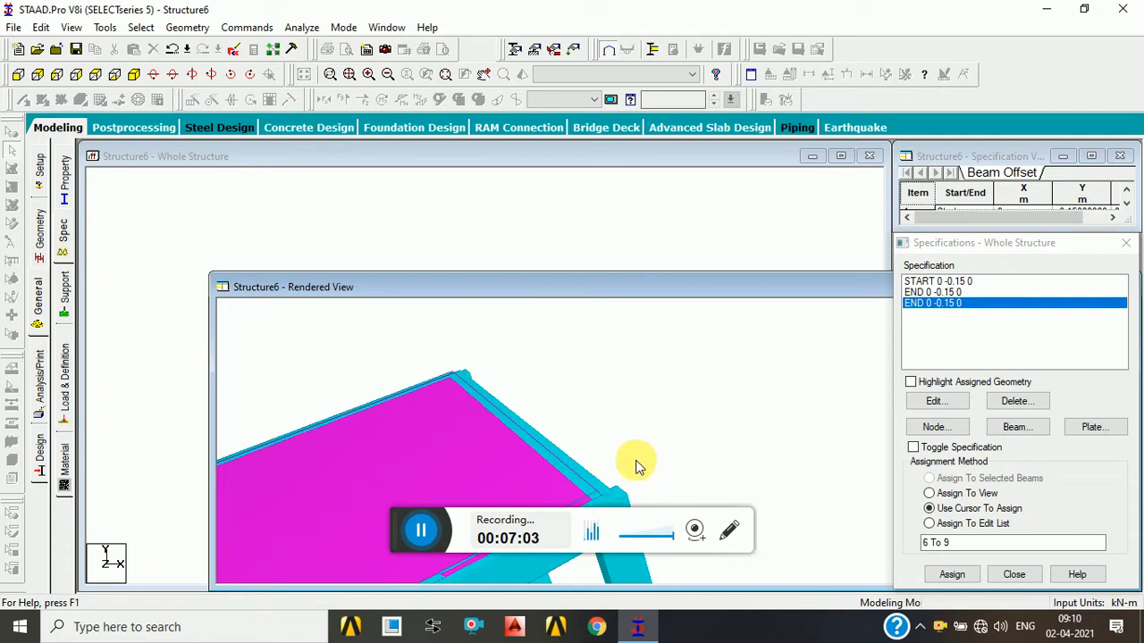
pyautogui.moveTo(480, 455); pyautogui.dragTo(608, 404)
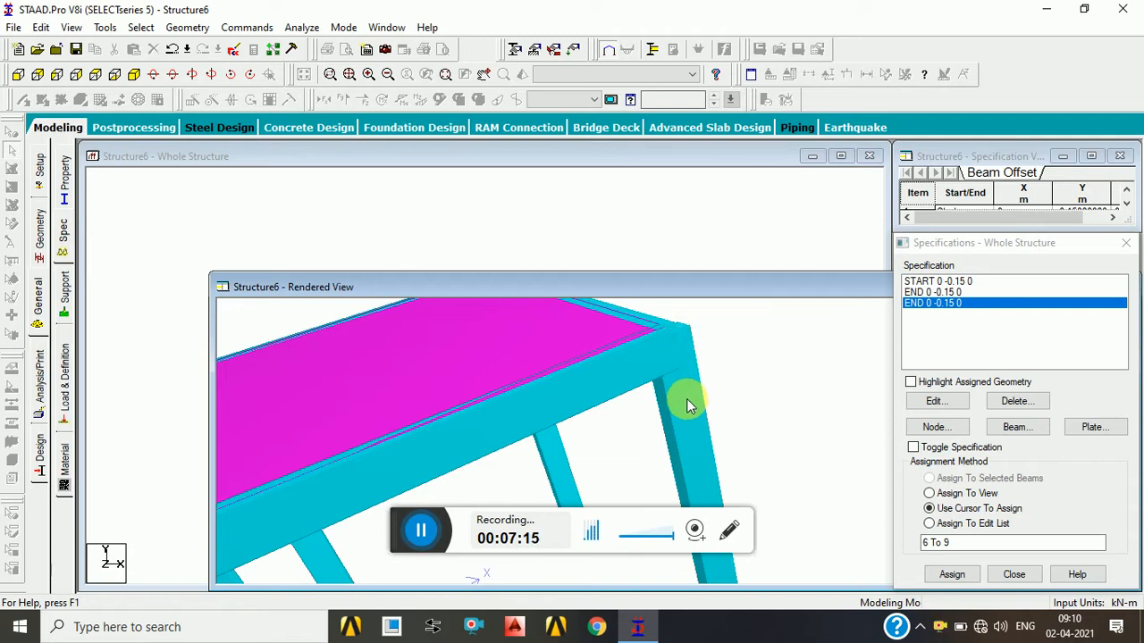
pyautogui.scroll(-2, 692, 411)
pyautogui.scroll(-2, 692, 411)
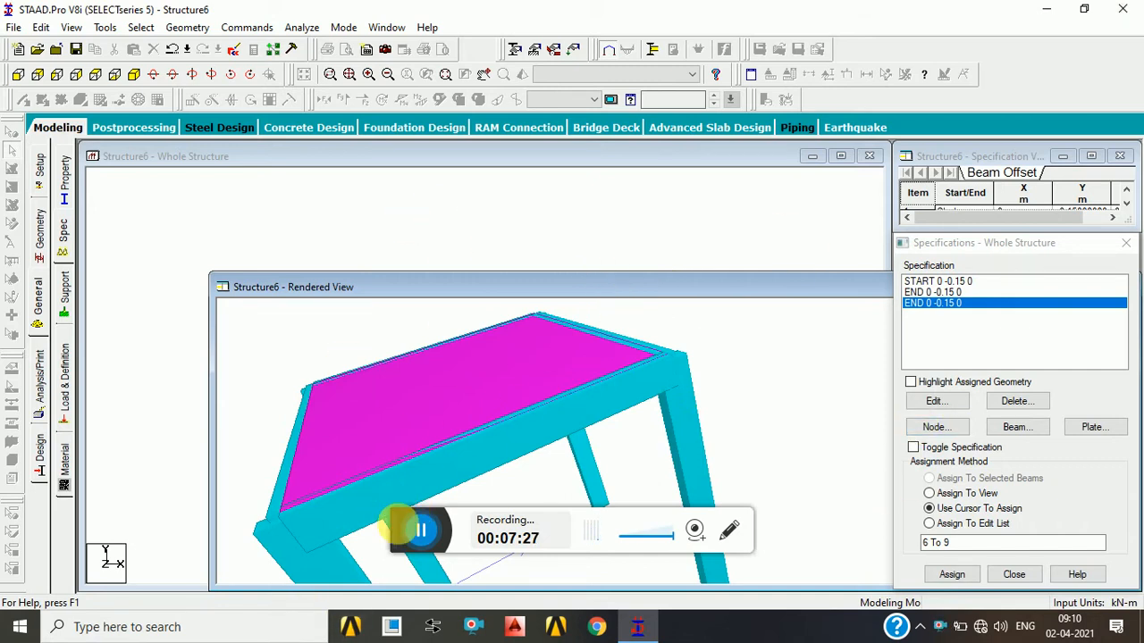
pyautogui.click(1124, 243)
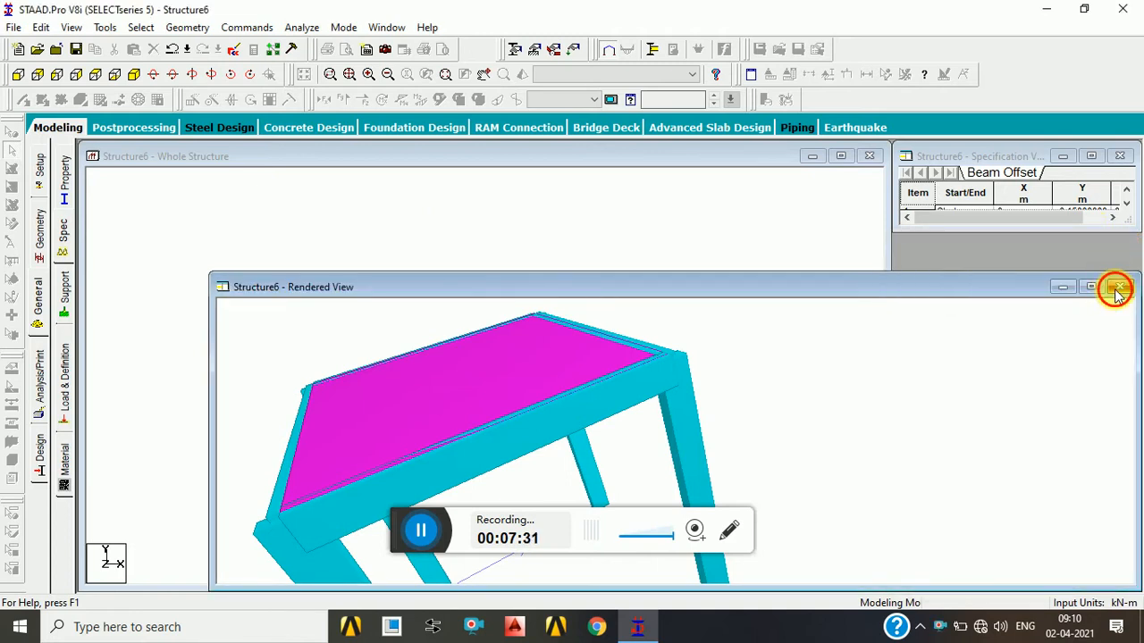
pyautogui.click(1119, 287)
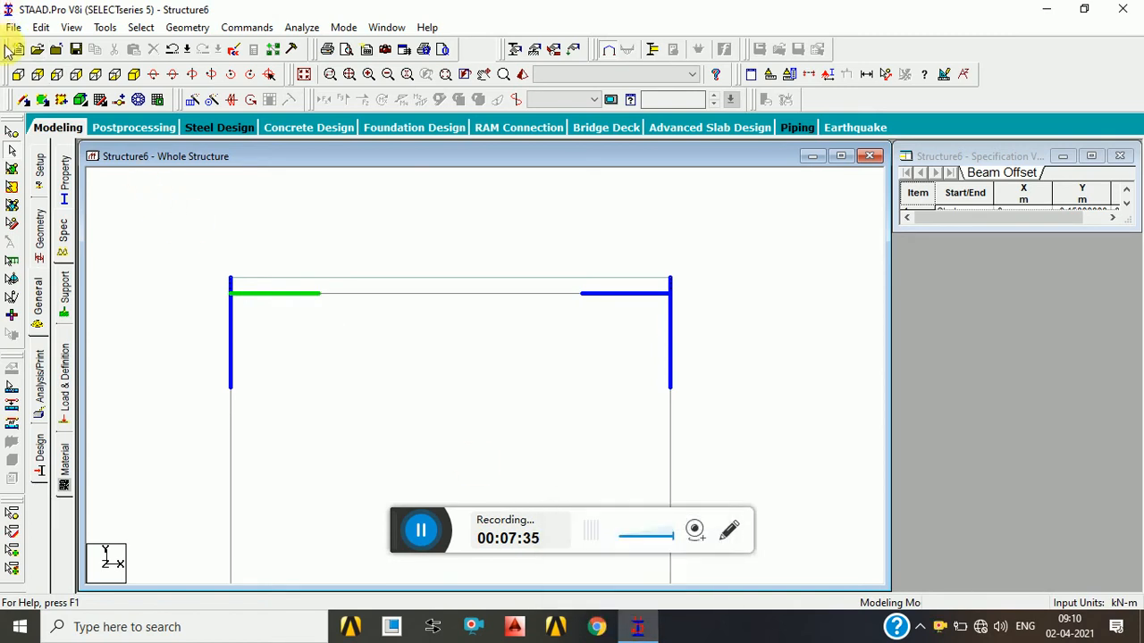
# Leave Structure6 and open the existing Practice 6 model from the Staad pro folder.
pyautogui.click(13, 32)
pyautogui.click(36, 79)
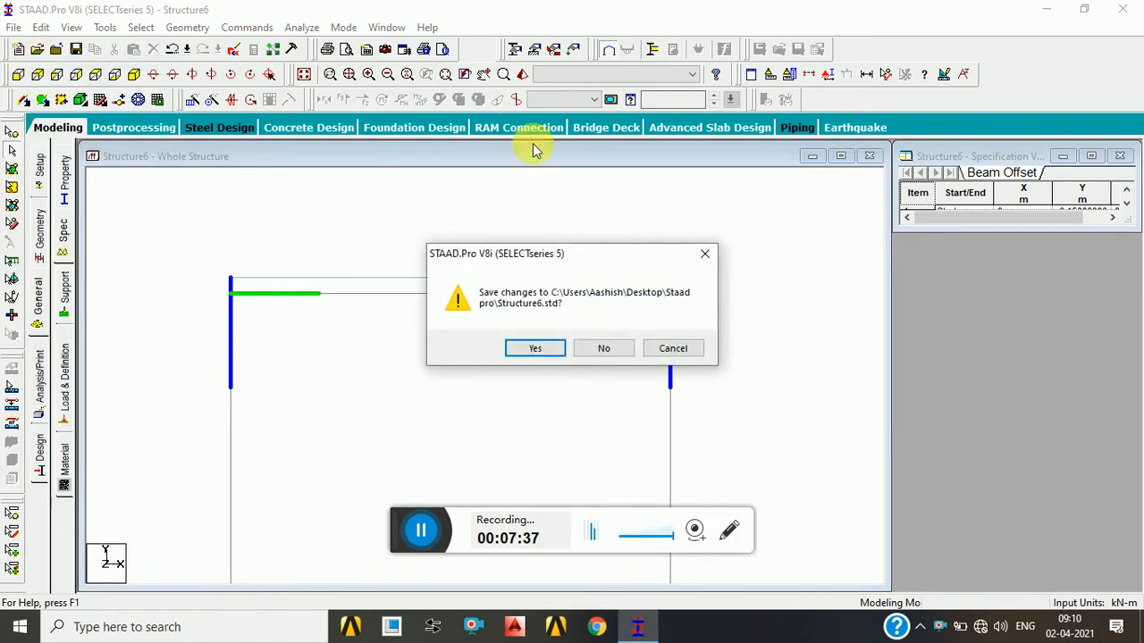
pyautogui.click(578, 356)
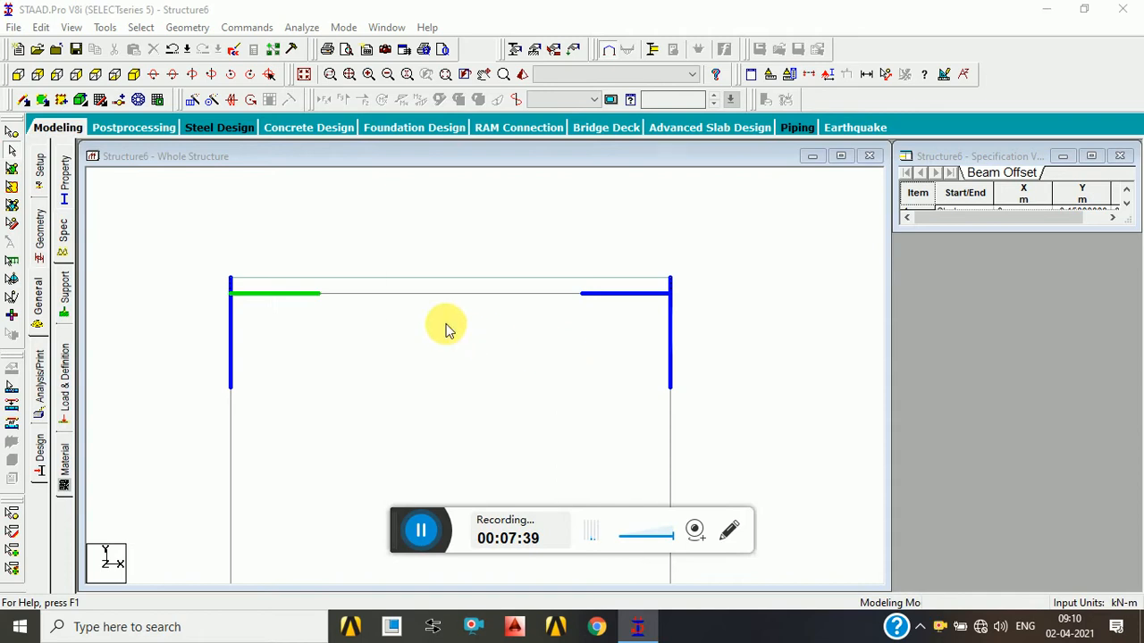
pyautogui.hotkey('ctrl', 'o')
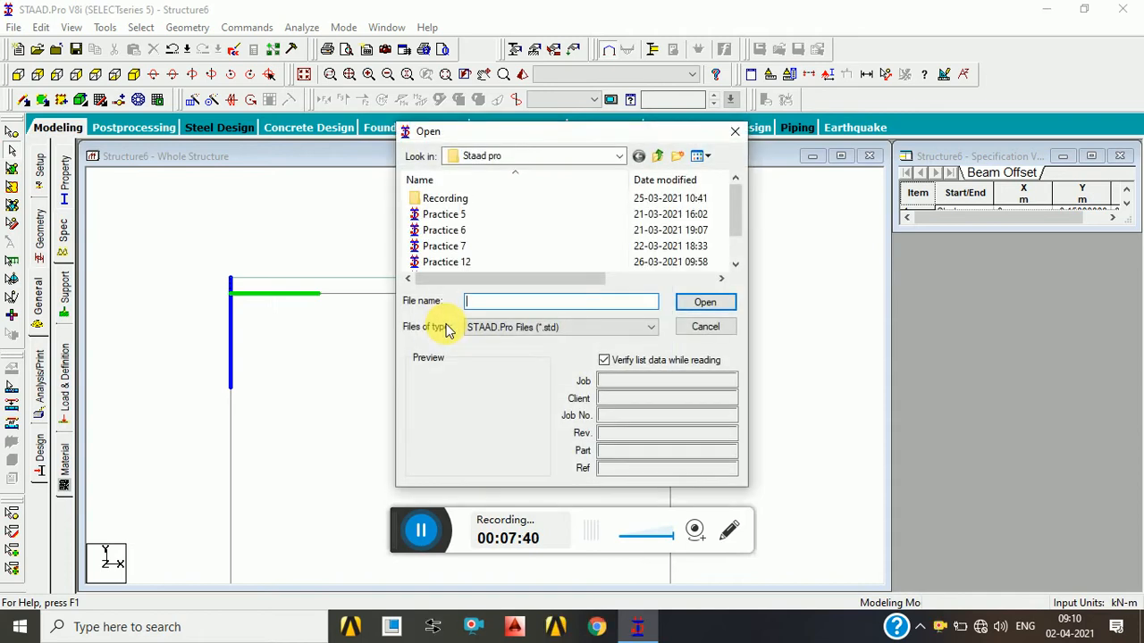
pyautogui.click(444, 229)
pyautogui.click(690, 302)
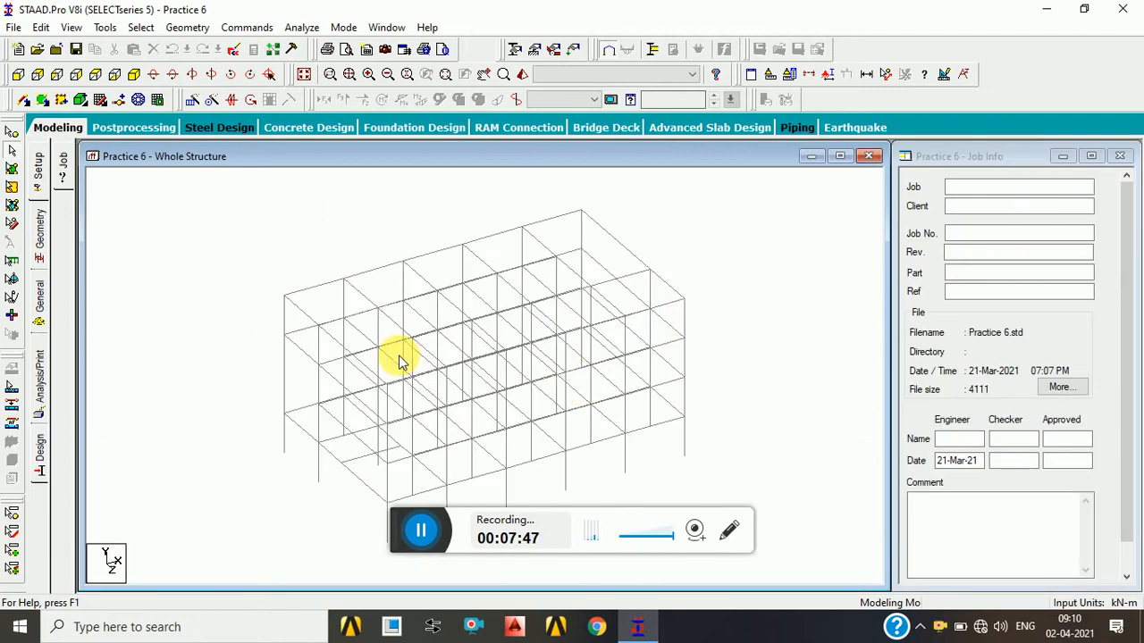
pyautogui.scroll(2, 398, 360)
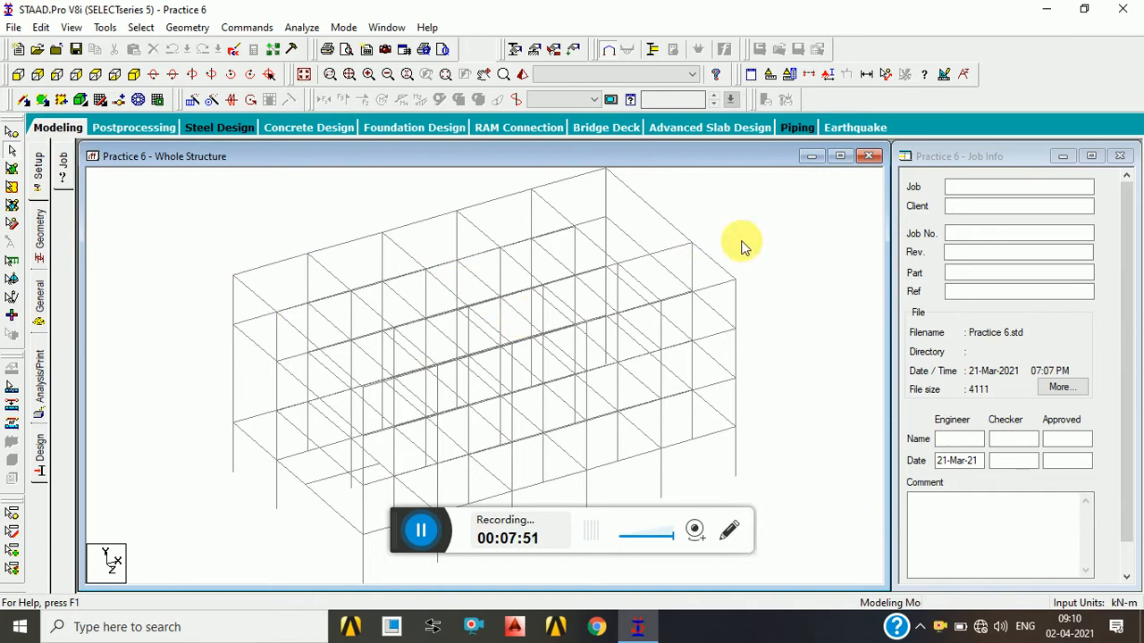
pyautogui.scroll(1, 720, 284)
pyautogui.scroll(-3, 676, 321)
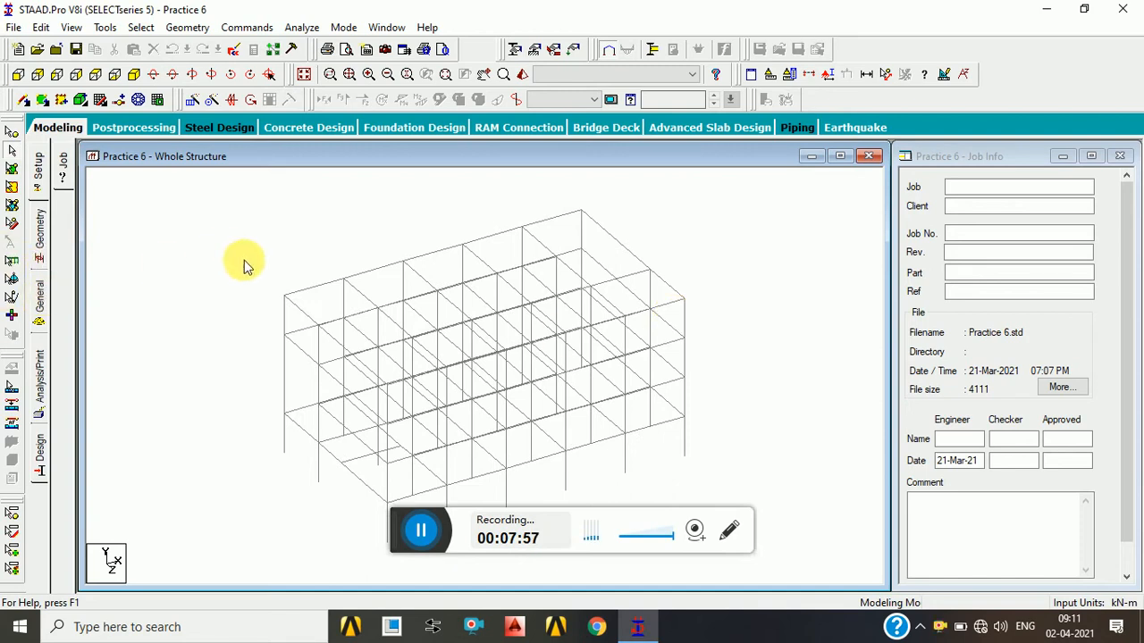
pyautogui.moveTo(255, 259); pyautogui.dragTo(720, 333)
pyautogui.click(760, 307)
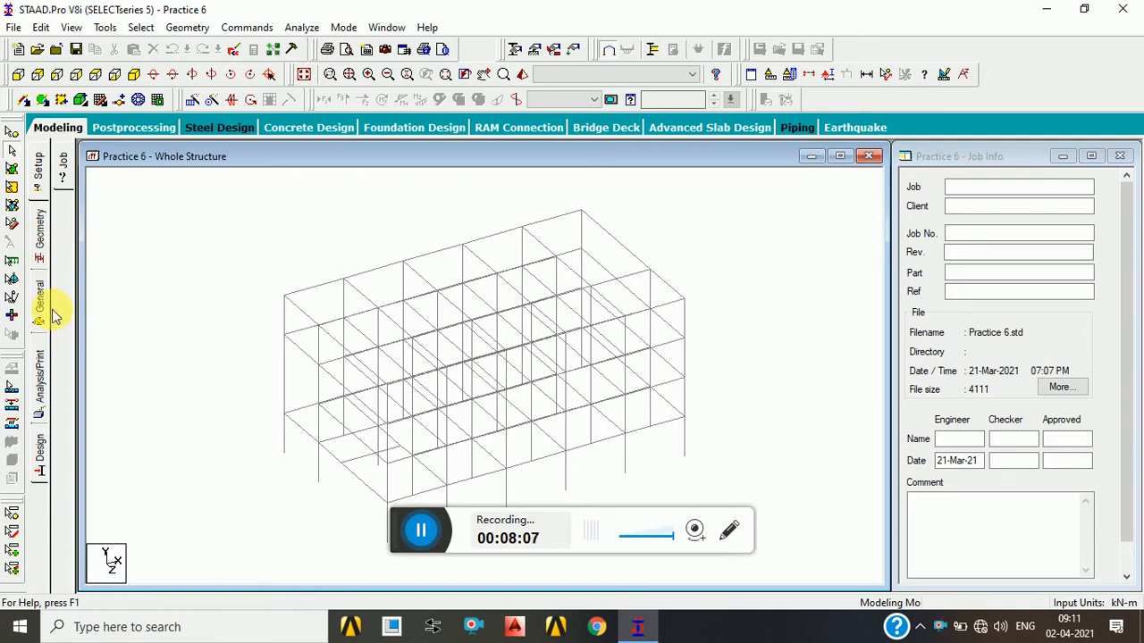
pyautogui.click(12, 136)
pyautogui.moveTo(275, 243); pyautogui.dragTo(514, 370)
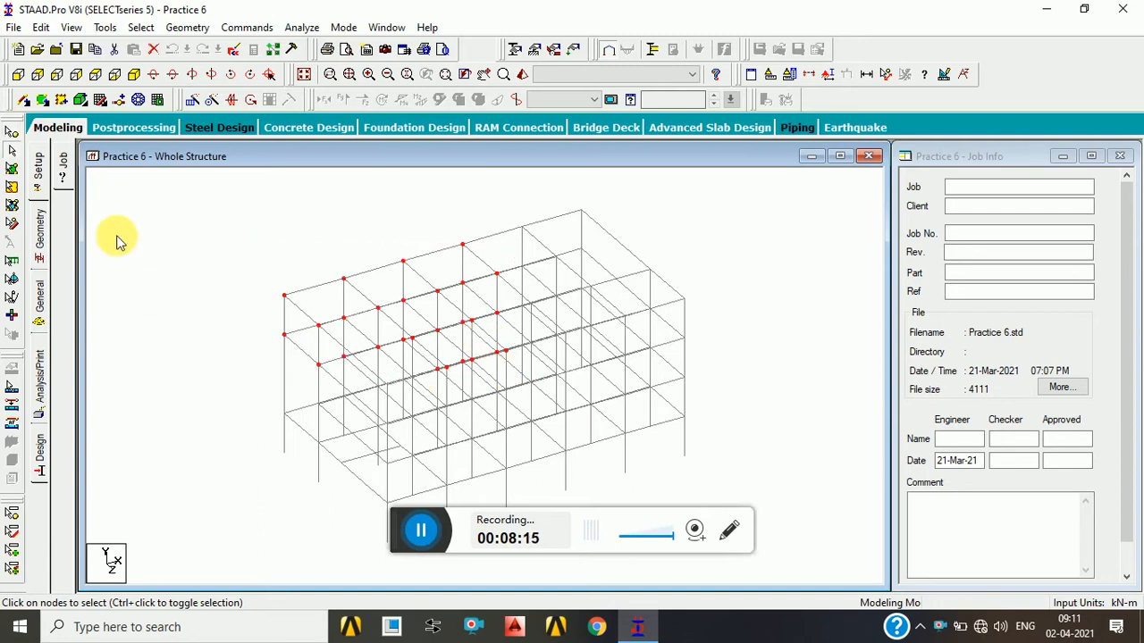
# Select all the top-level beams of the frame, fill their floor grid with plates, and open the section properties.
pyautogui.click(19, 75)
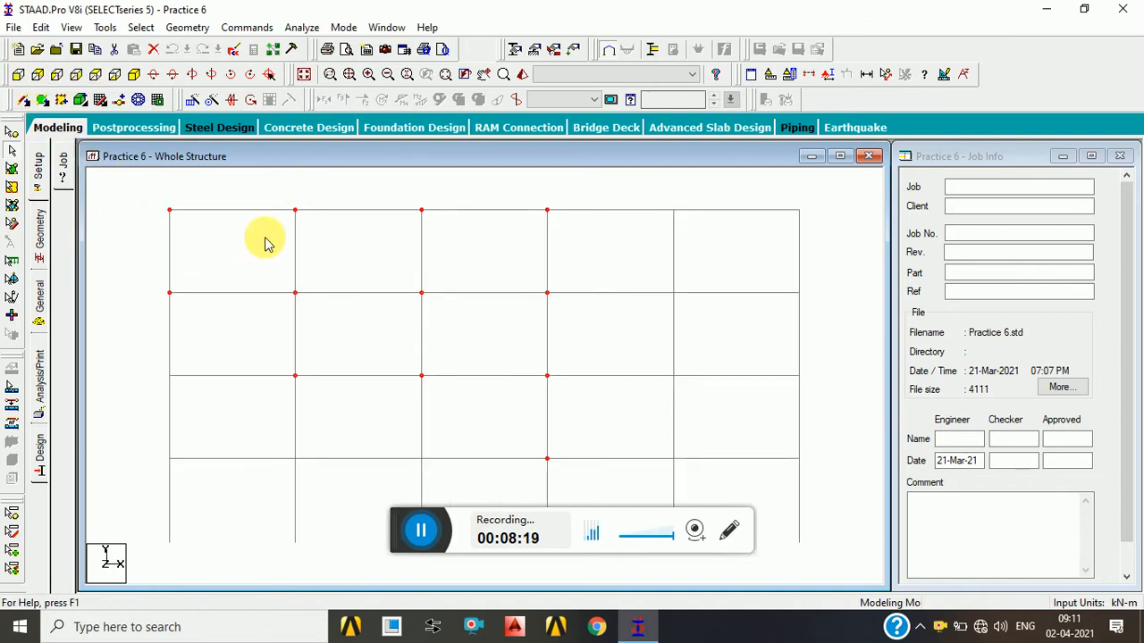
pyautogui.click(153, 225)
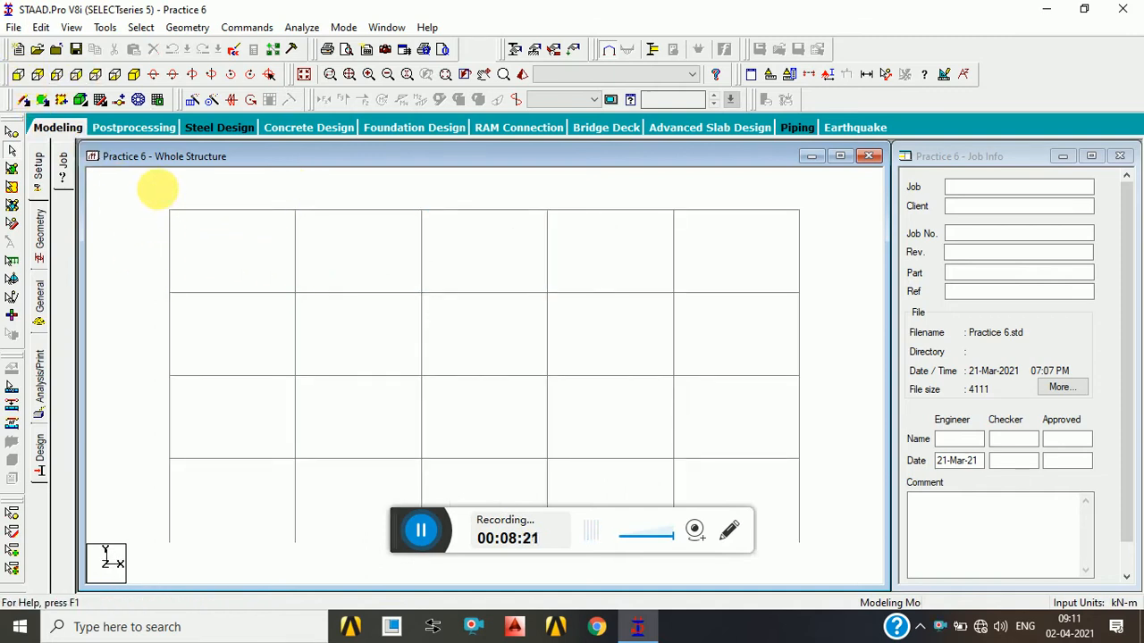
pyautogui.click(11, 150)
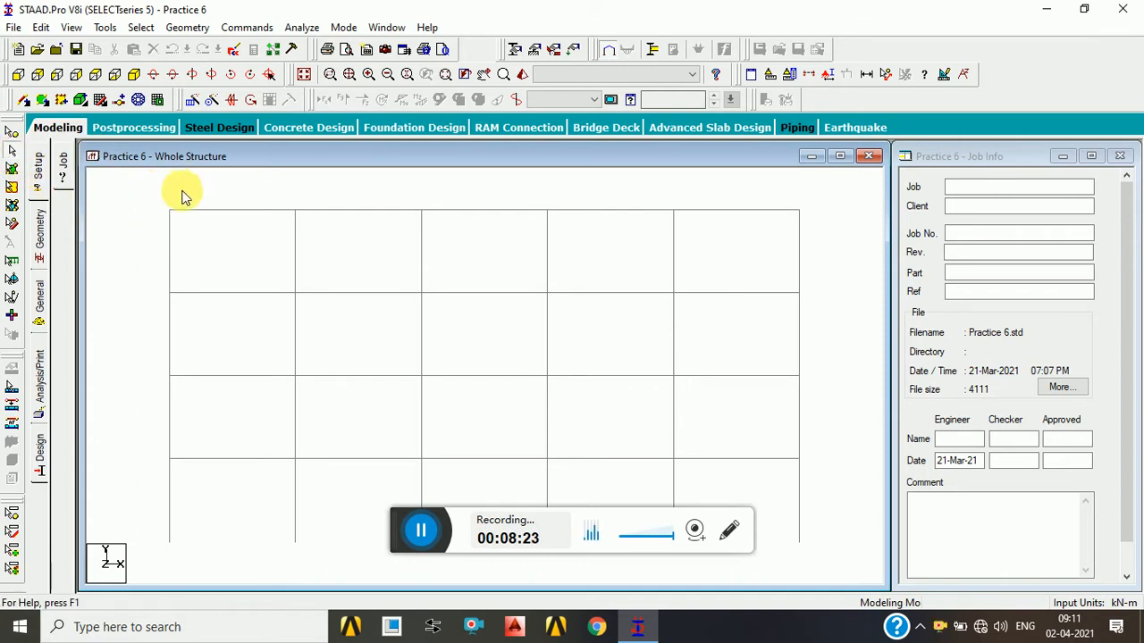
pyautogui.moveTo(147, 191); pyautogui.dragTo(844, 242)
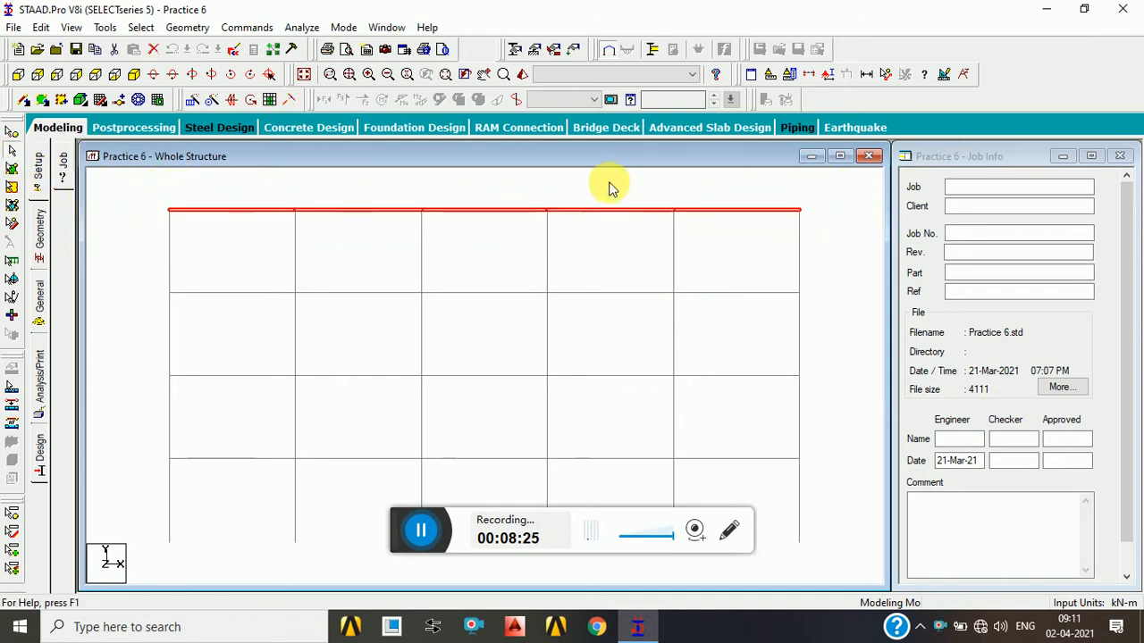
pyautogui.click(269, 99)
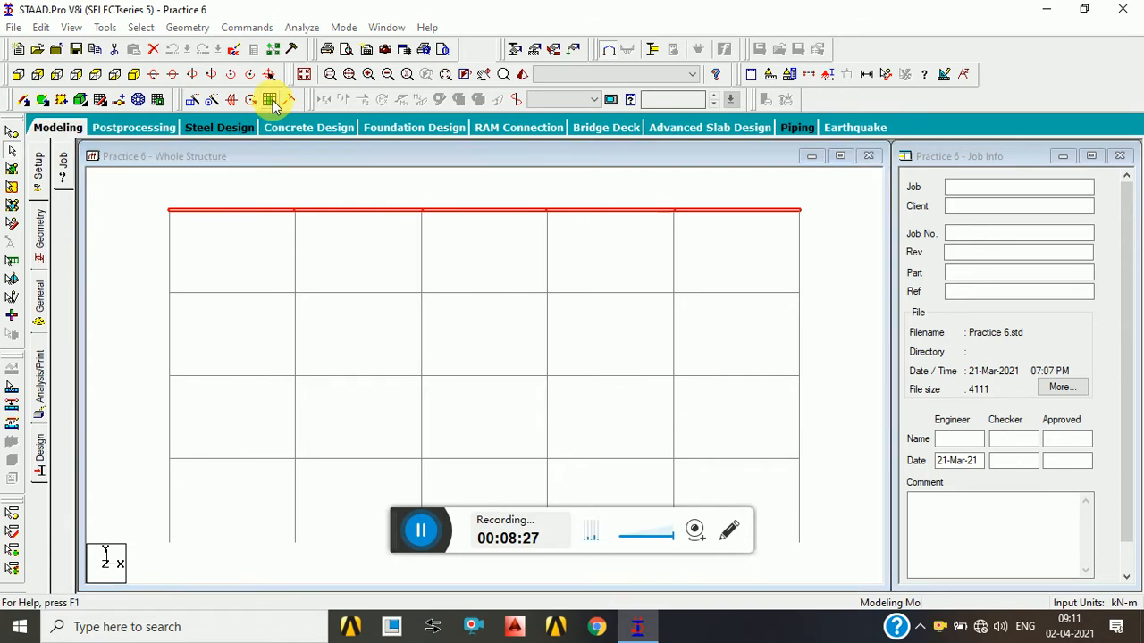
pyautogui.click(630, 350)
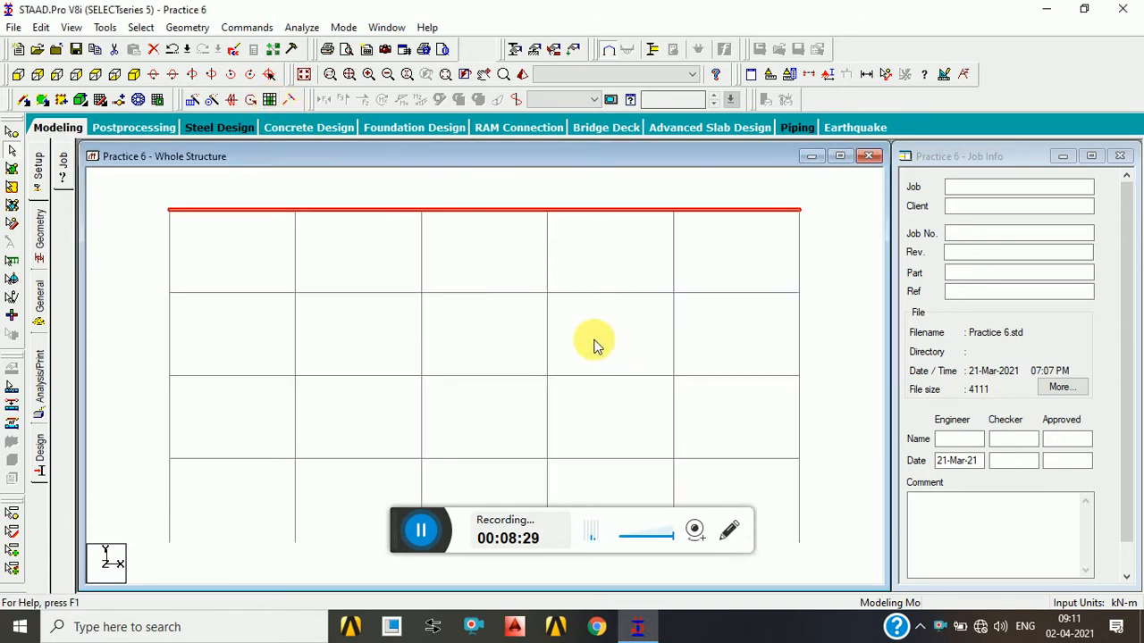
pyautogui.click(303, 76)
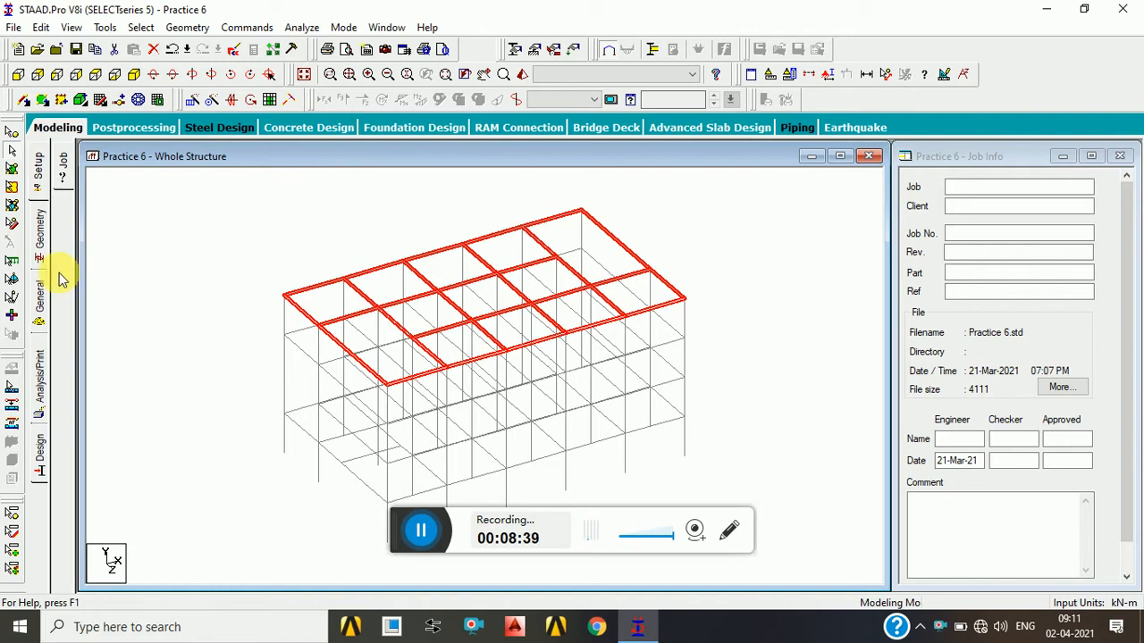
pyautogui.click(39, 296)
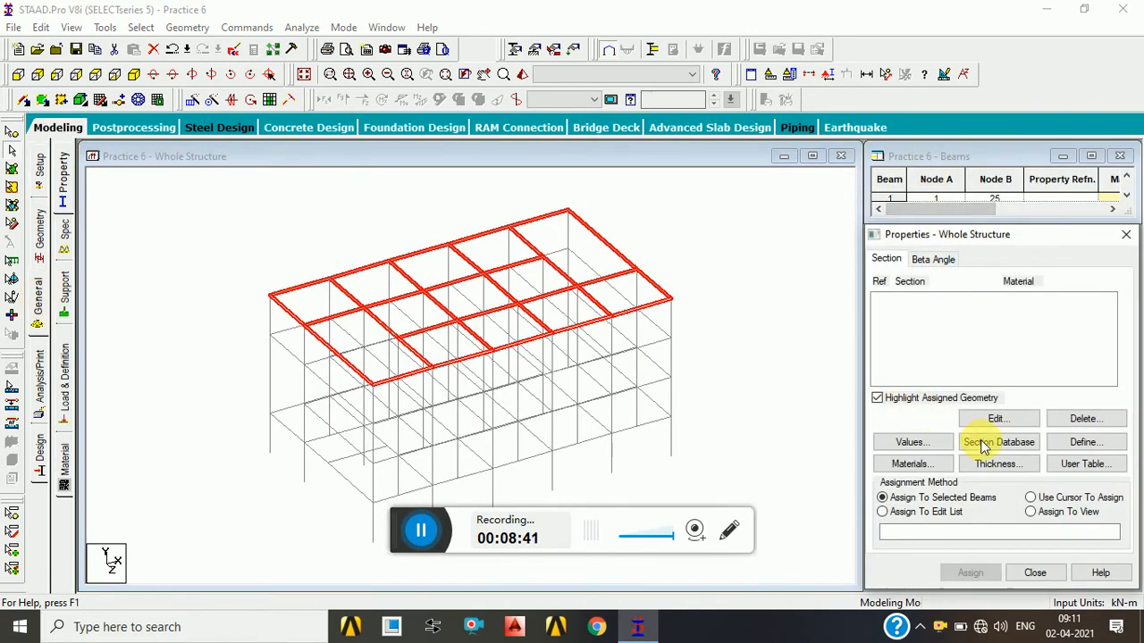
pyautogui.click(995, 463)
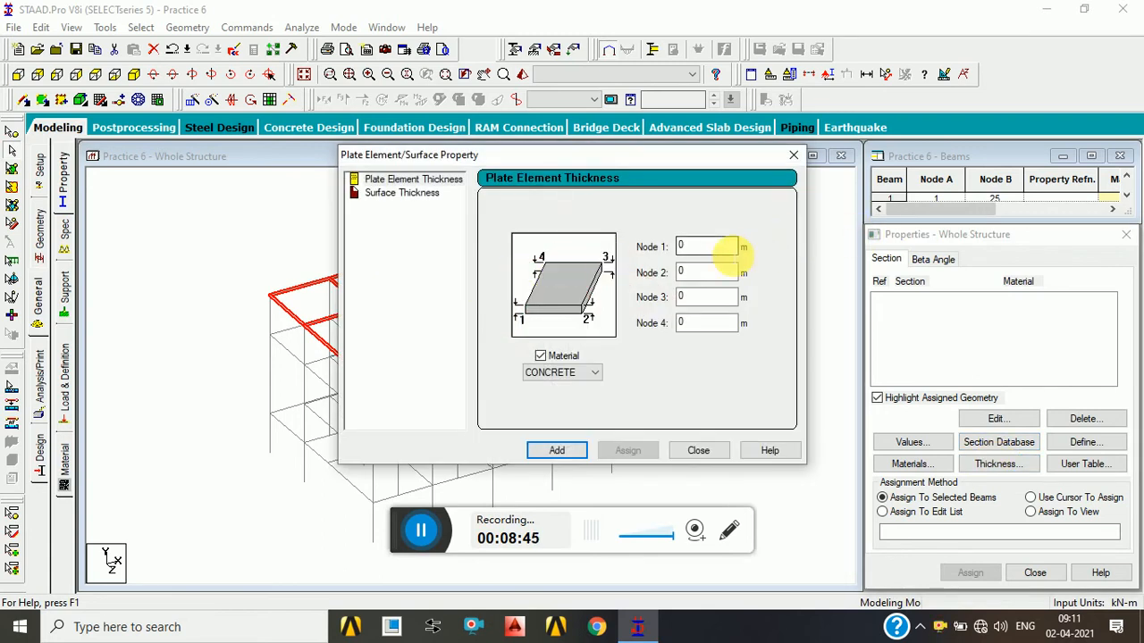
pyautogui.click(735, 249)
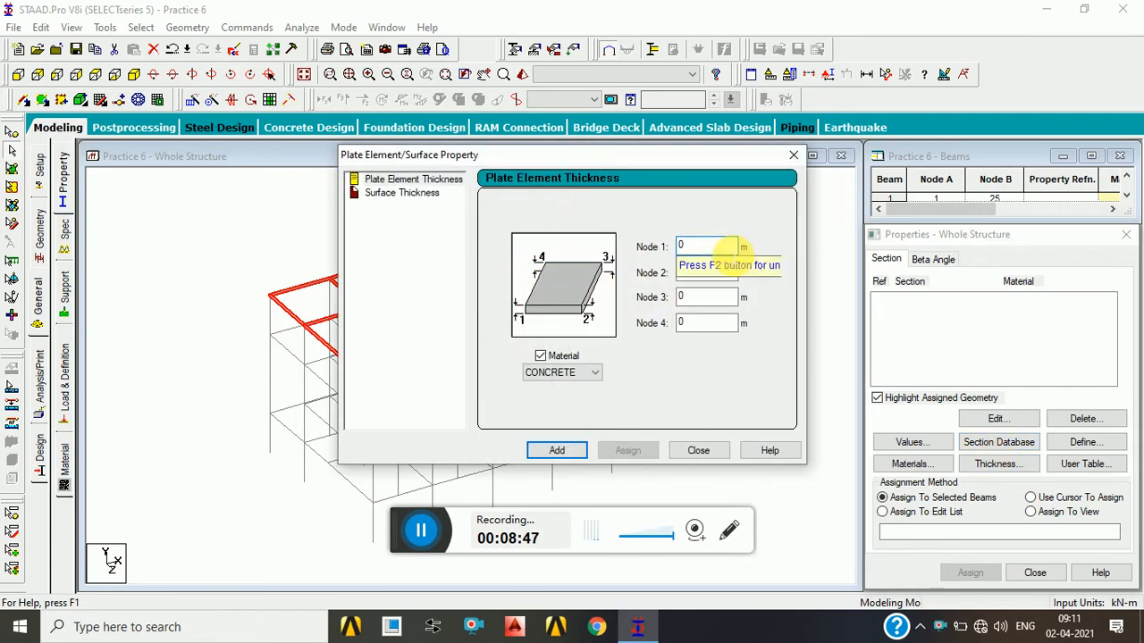
pyautogui.write('.1')
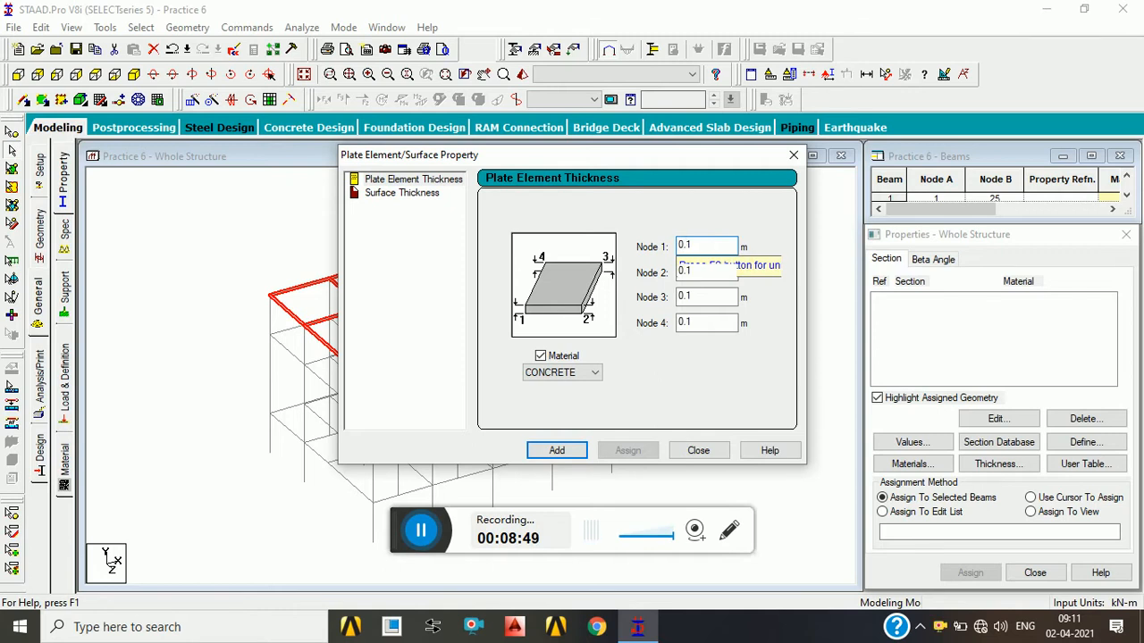
pyautogui.click(699, 450)
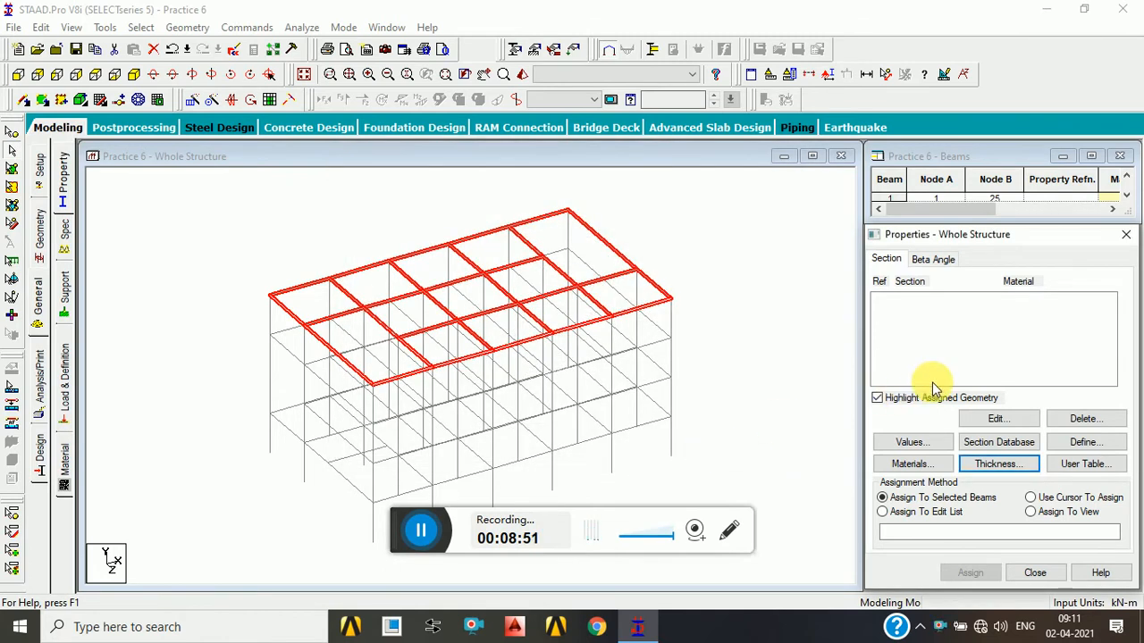
# Add a concrete plate element thickness of 0.1 m at all four nodes to the section properties.
pyautogui.click(990, 462)
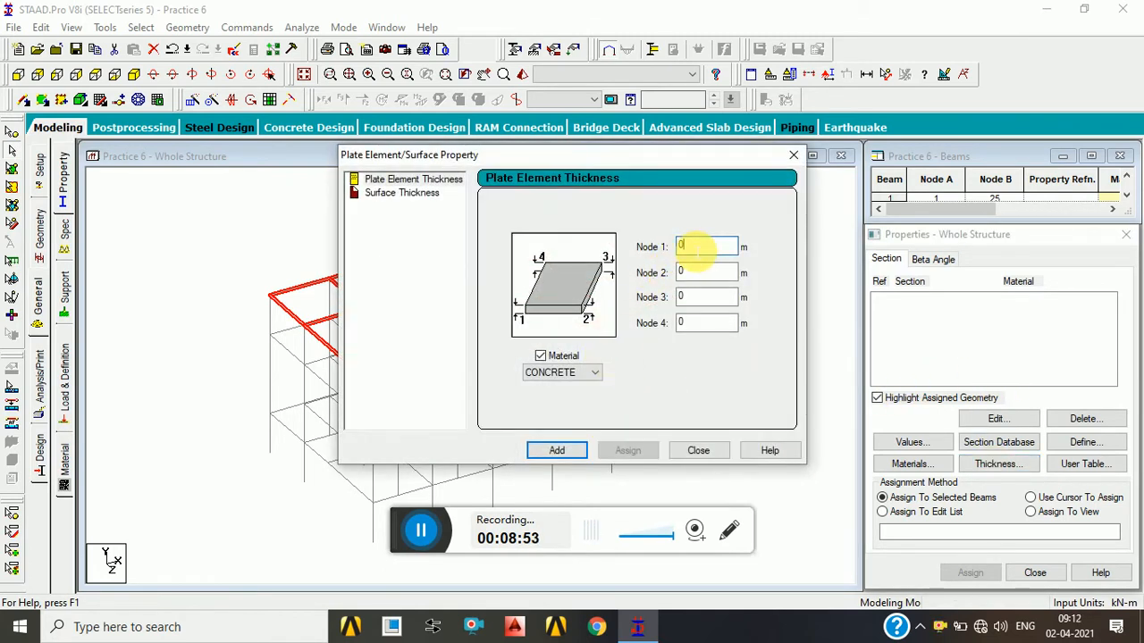
pyautogui.write('.1')
pyautogui.click(570, 452)
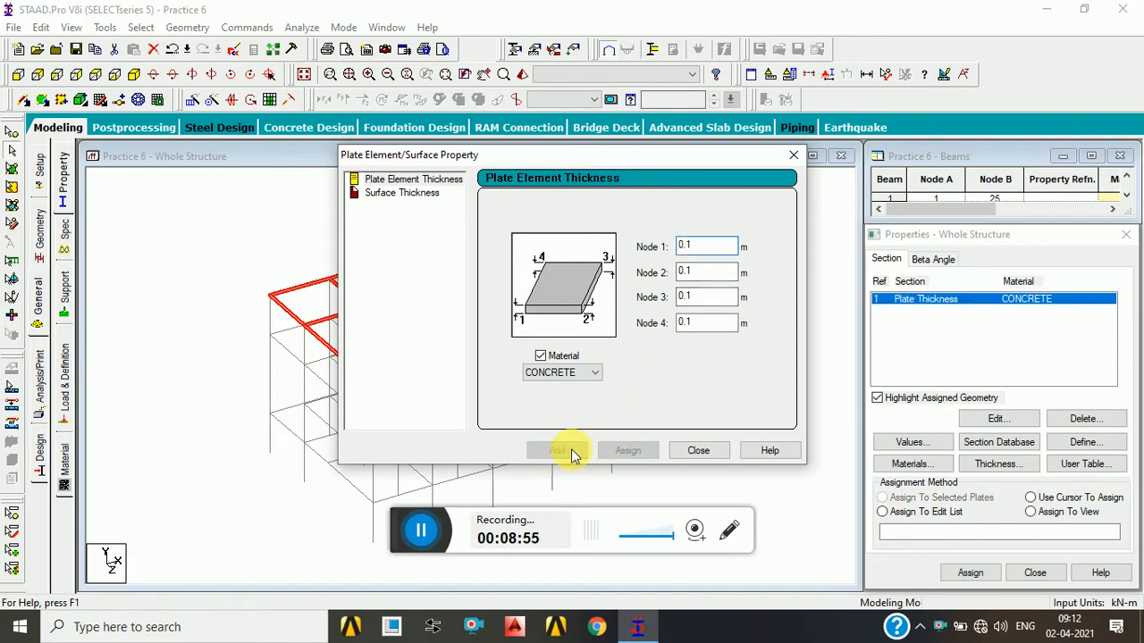
pyautogui.click(706, 452)
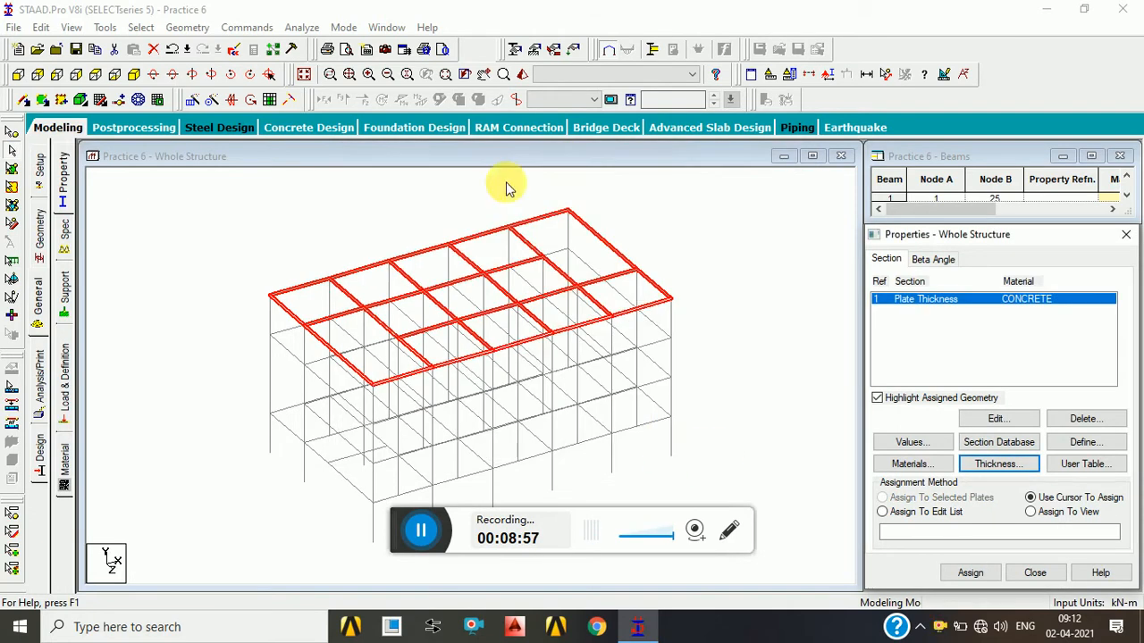
# Examine the model in a rendered 3D view, closing the duplicate rendered window.
pyautogui.click(522, 74)
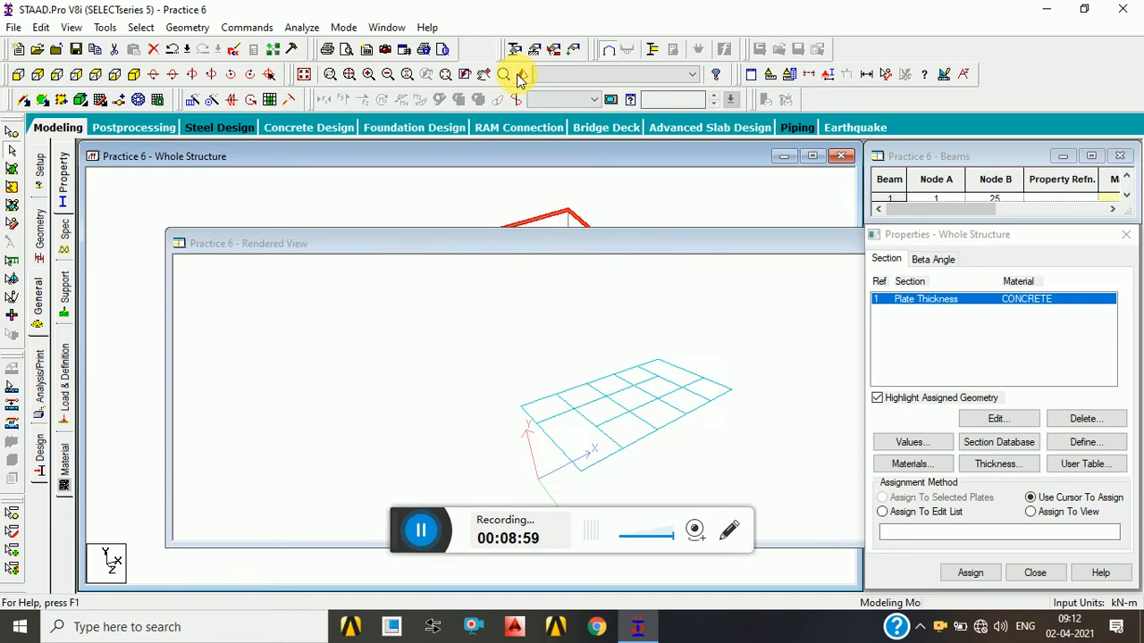
pyautogui.click(522, 74)
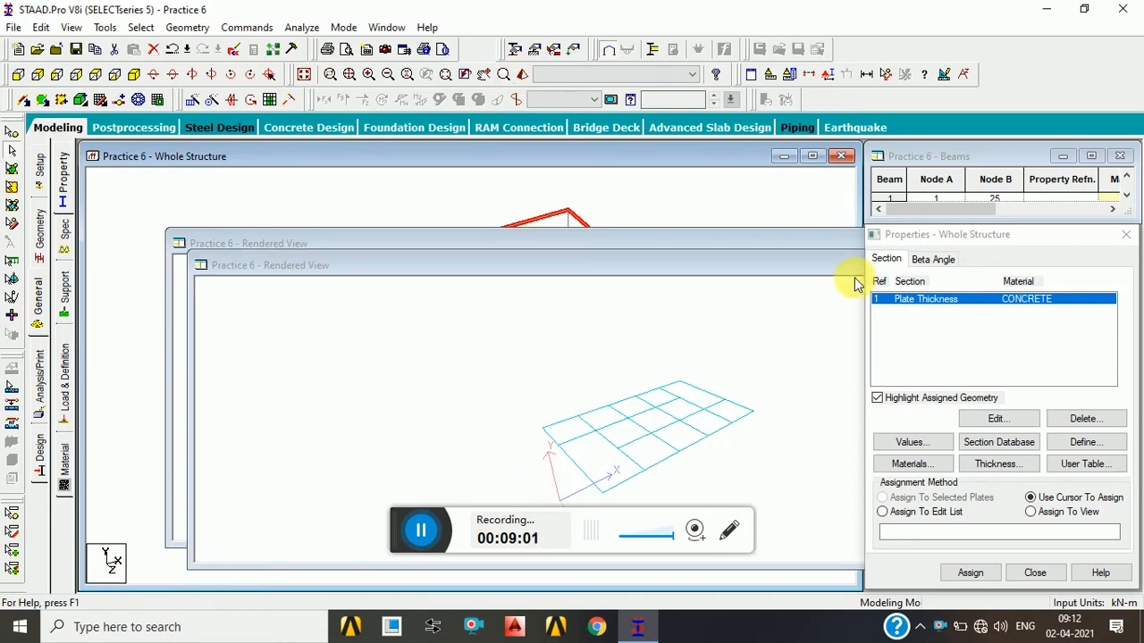
pyautogui.moveTo(799, 264); pyautogui.dragTo(486, 257)
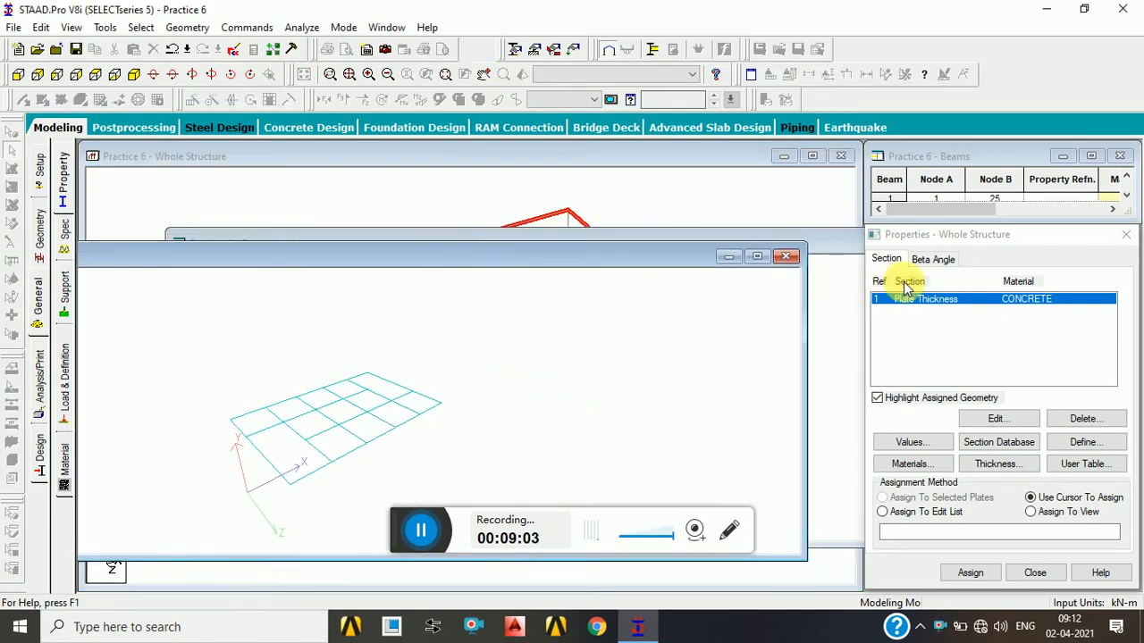
pyautogui.click(792, 253)
pyautogui.moveTo(791, 248); pyautogui.dragTo(523, 297)
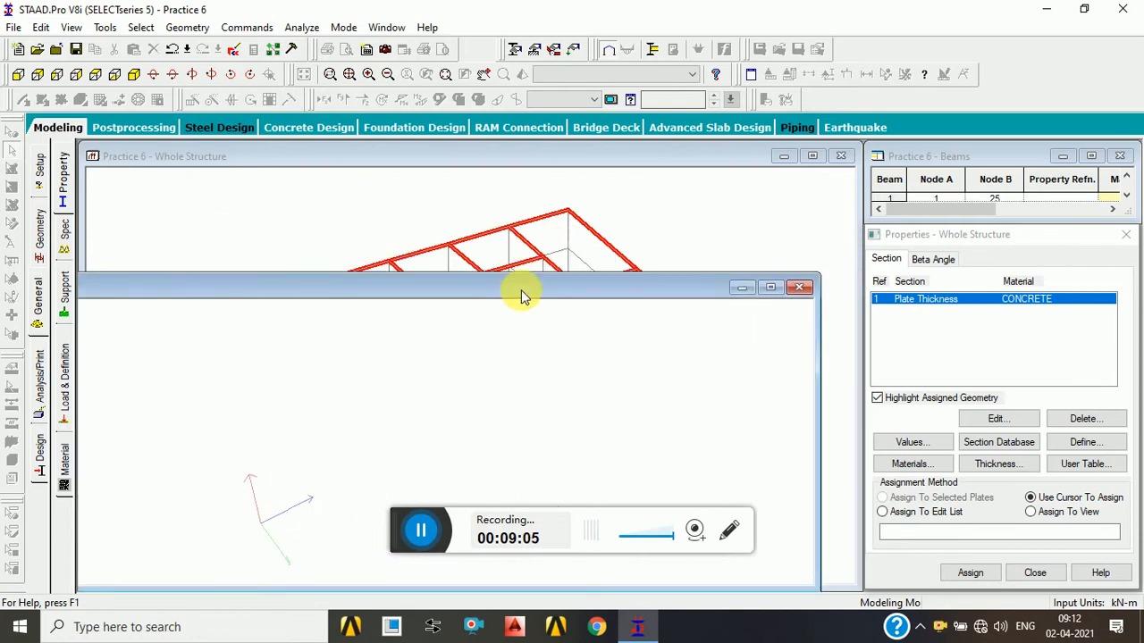
# Assign the concrete plate thickness to all plates in the view and check the roof slab in a rendered view.
pyautogui.click(799, 286)
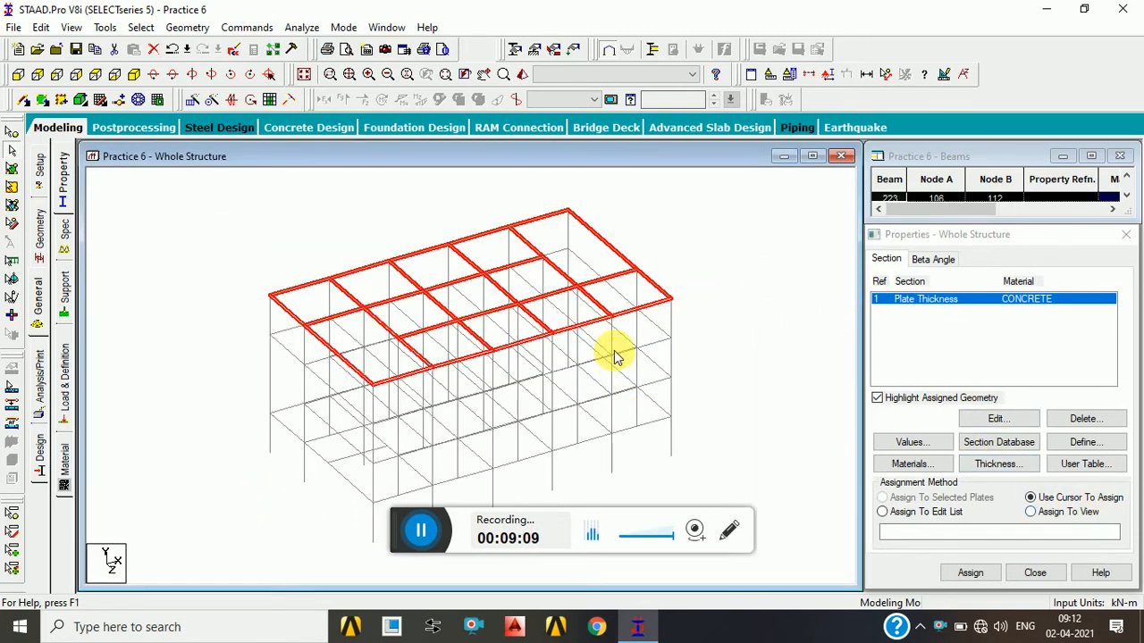
pyautogui.click(1055, 512)
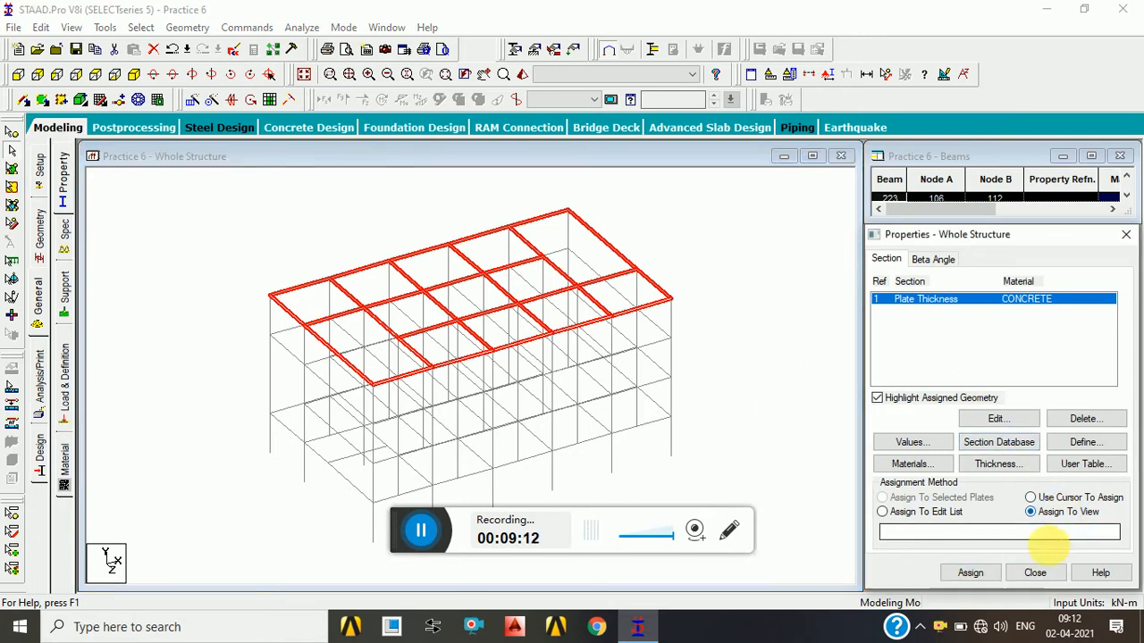
pyautogui.click(971, 573)
pyautogui.click(1028, 450)
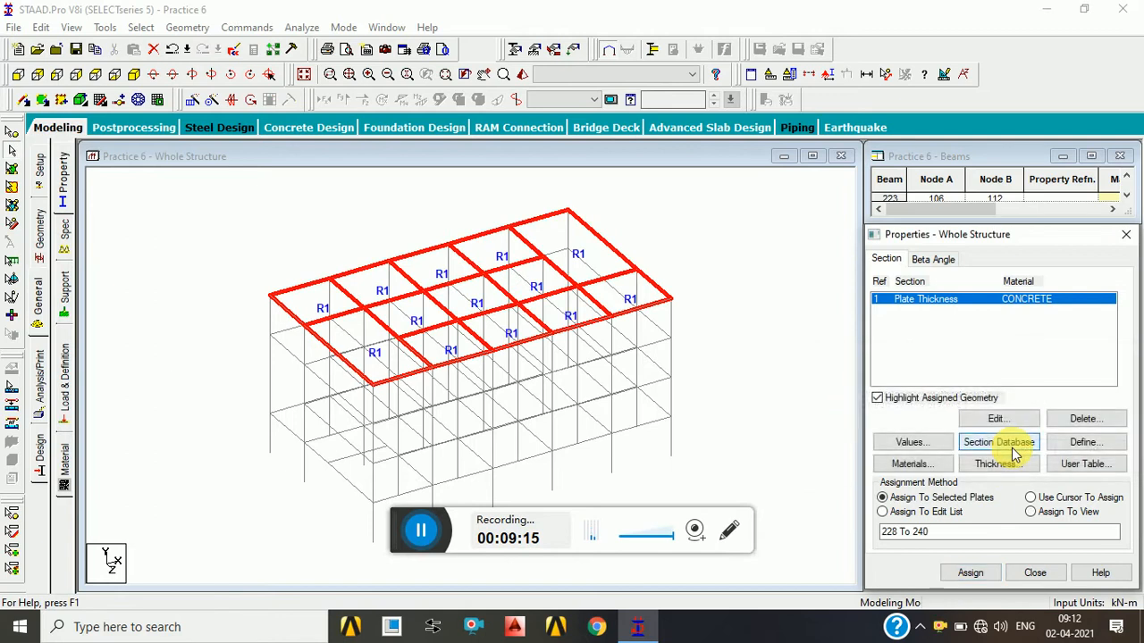
pyautogui.click(522, 75)
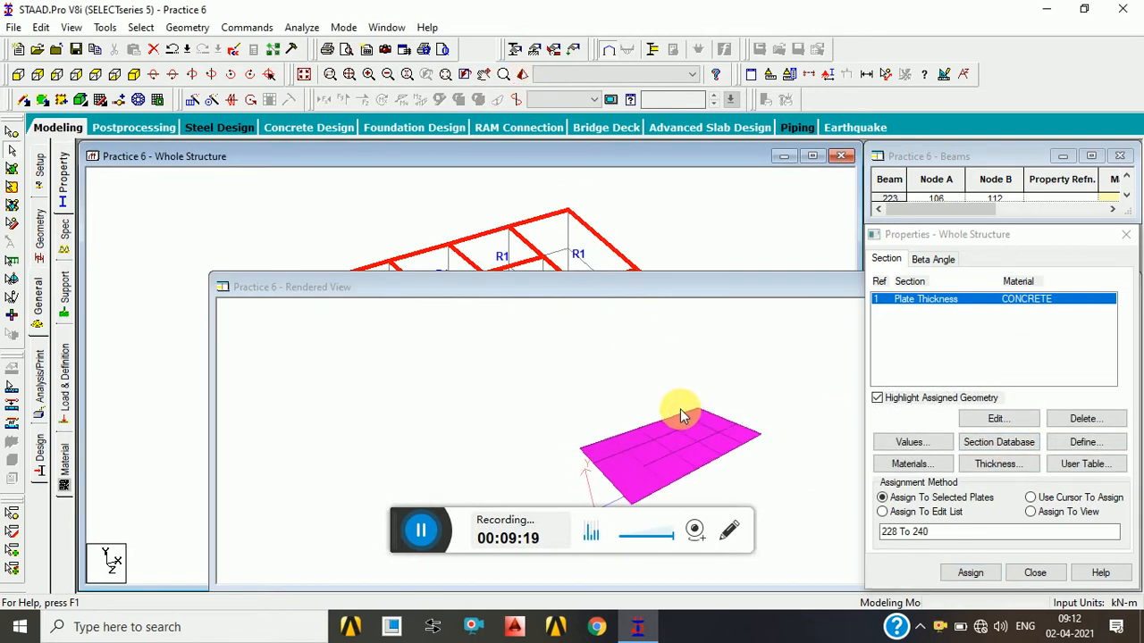
pyautogui.moveTo(679, 288); pyautogui.dragTo(271, 281)
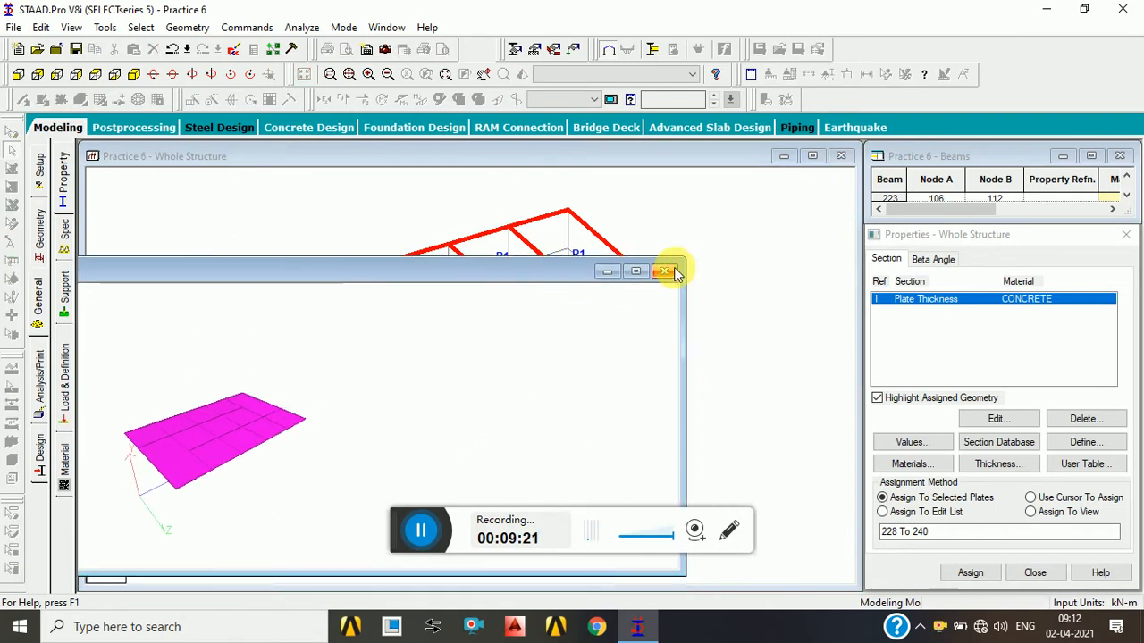
pyautogui.click(667, 271)
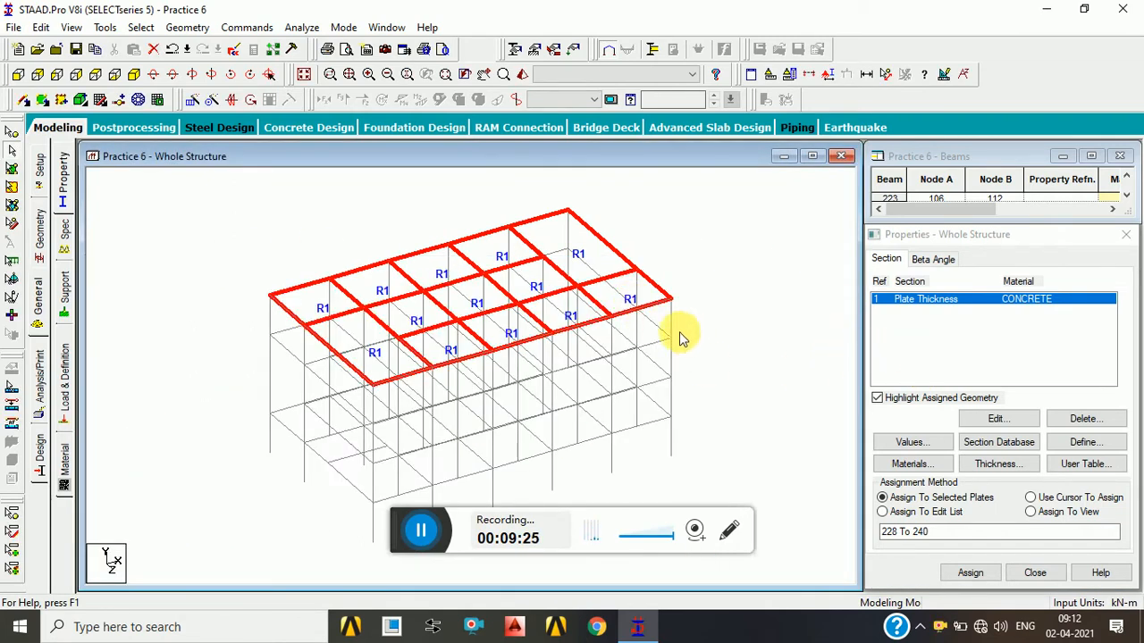
# Define a rectangular concrete section with YD 0.4 m and ZD 0.2 m and add it to the section properties.
pyautogui.click(671, 326)
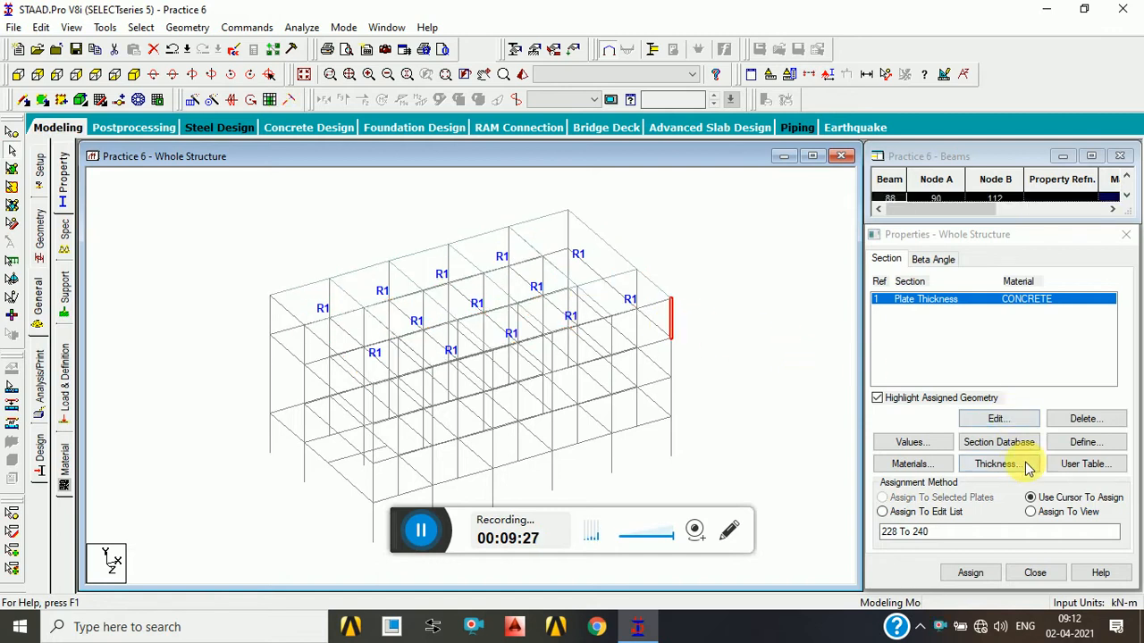
pyautogui.click(1080, 445)
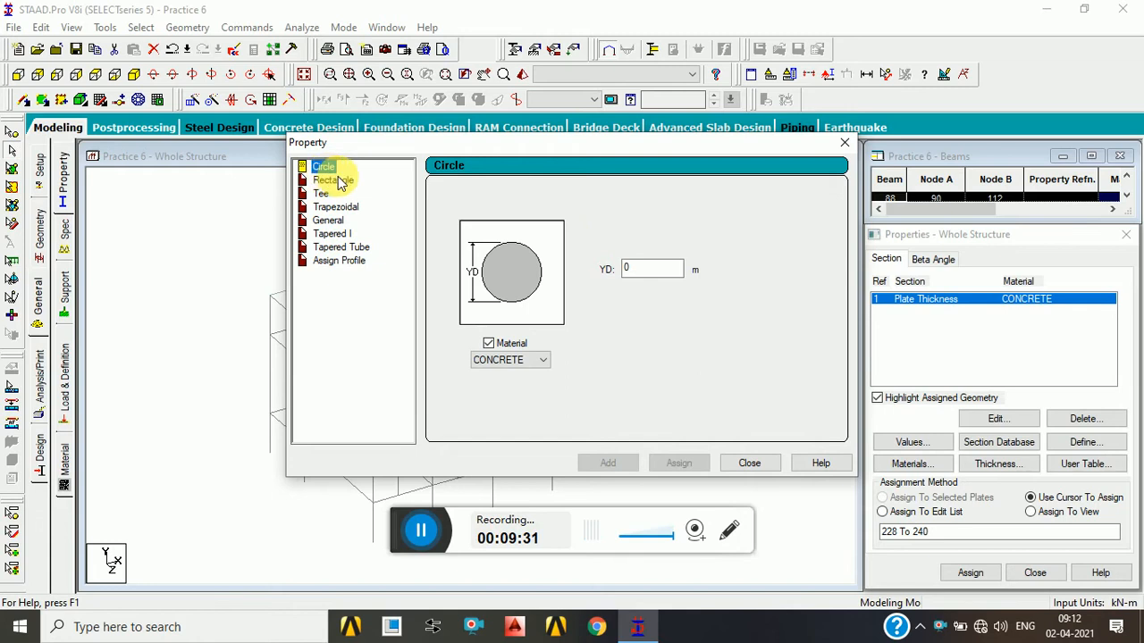
pyautogui.click(336, 180)
pyautogui.click(654, 258)
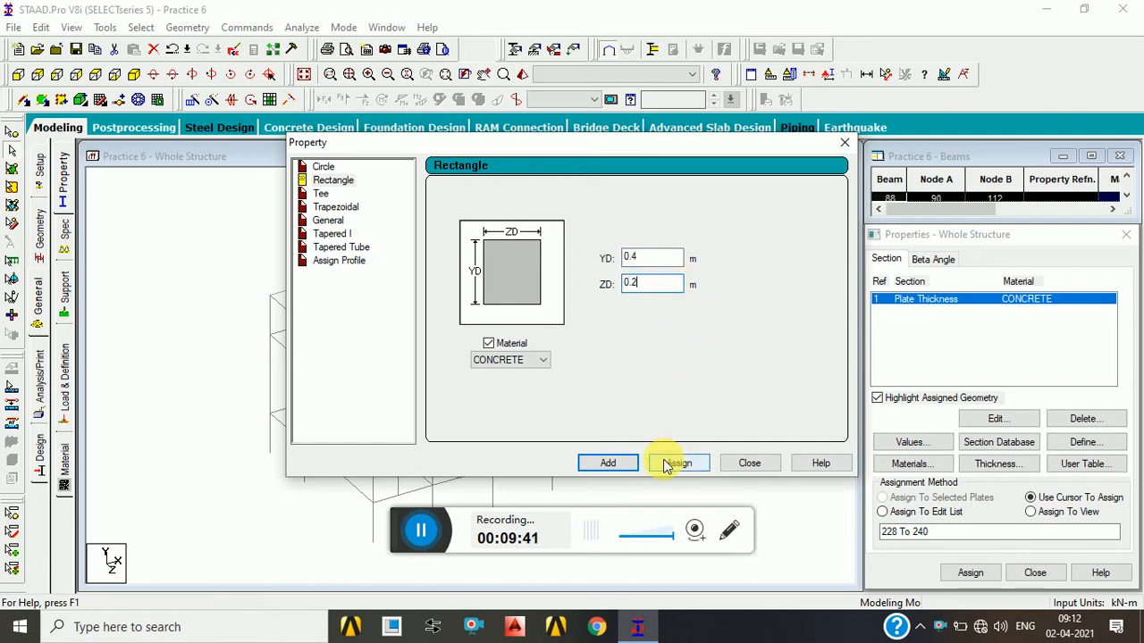
pyautogui.click(618, 462)
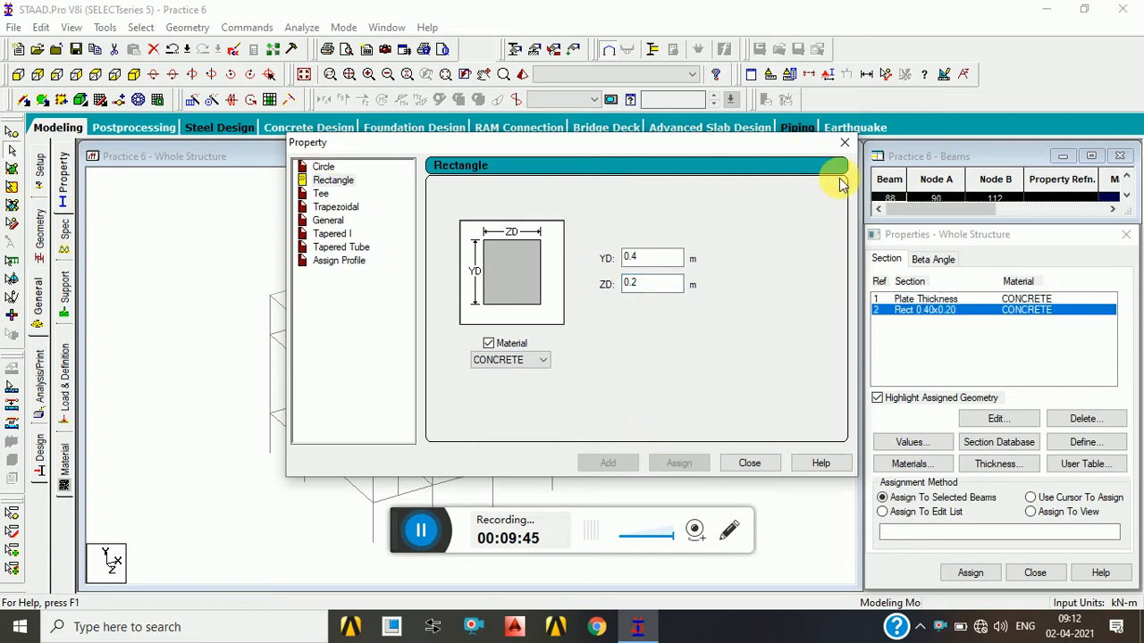
pyautogui.click(752, 464)
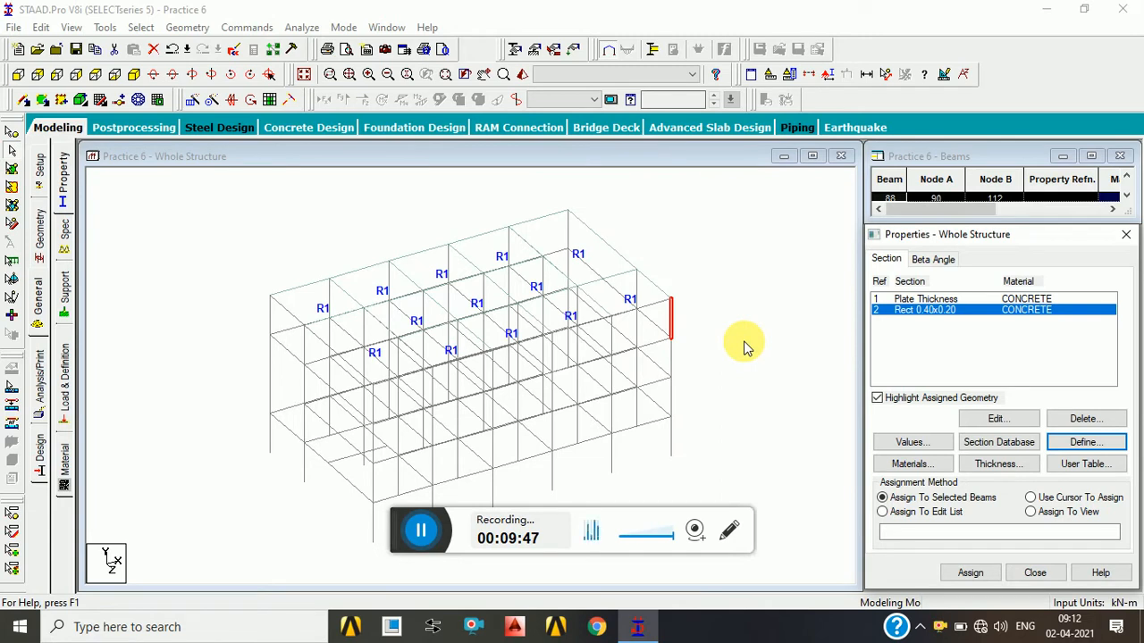
# Assign the Rect 0.40x0.20 section to all members in the view and inspect the frame in a rendered view.
pyautogui.click(1097, 514)
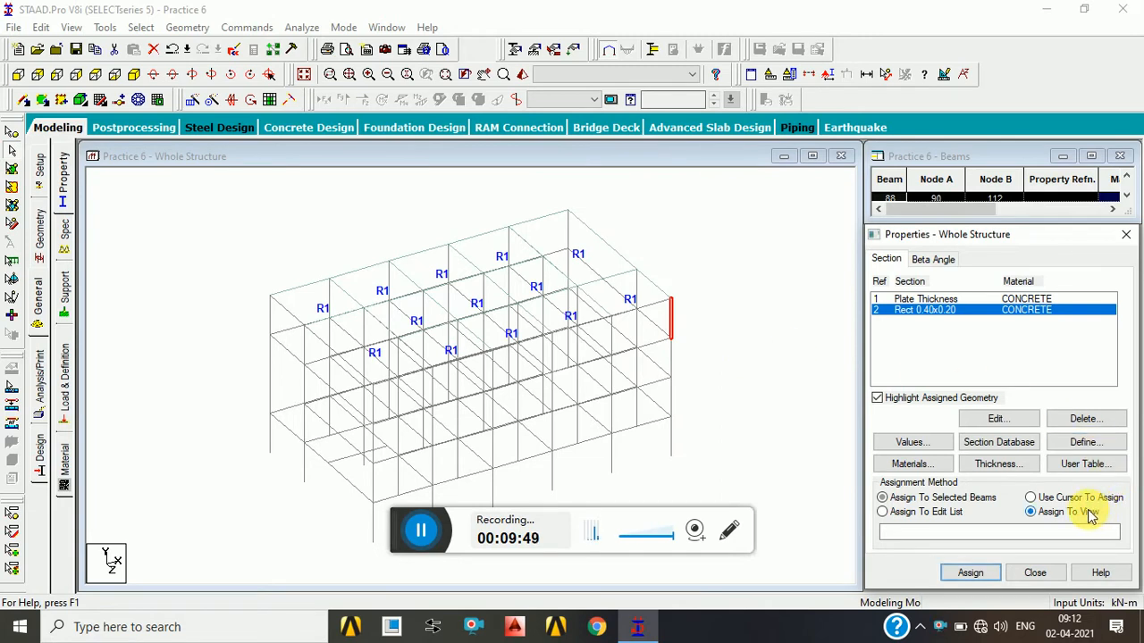
pyautogui.click(983, 574)
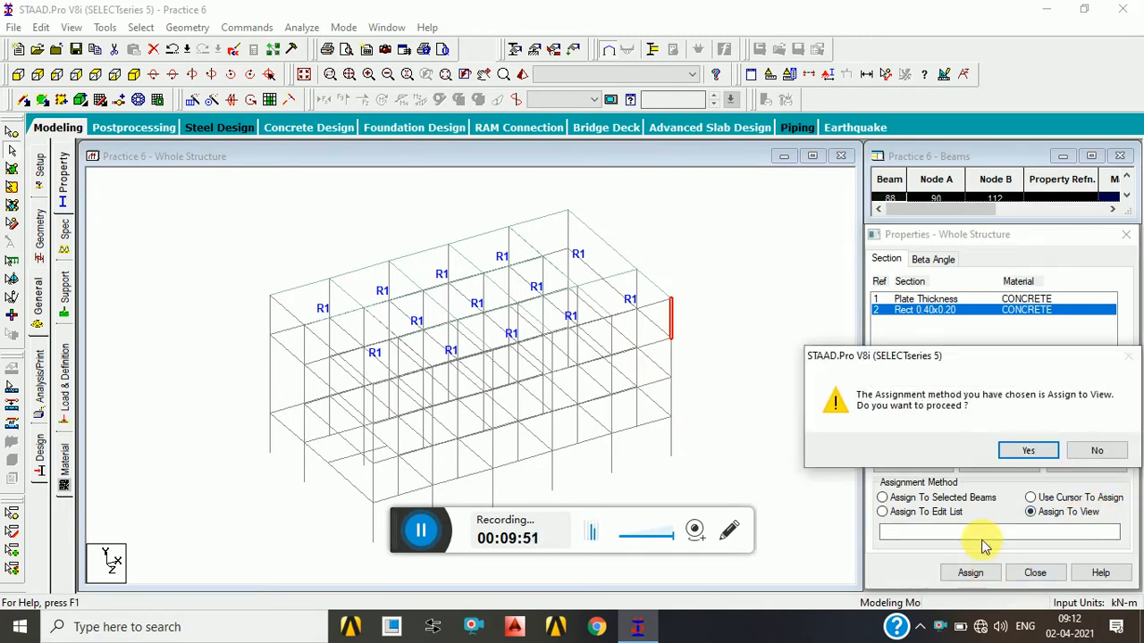
pyautogui.click(1018, 449)
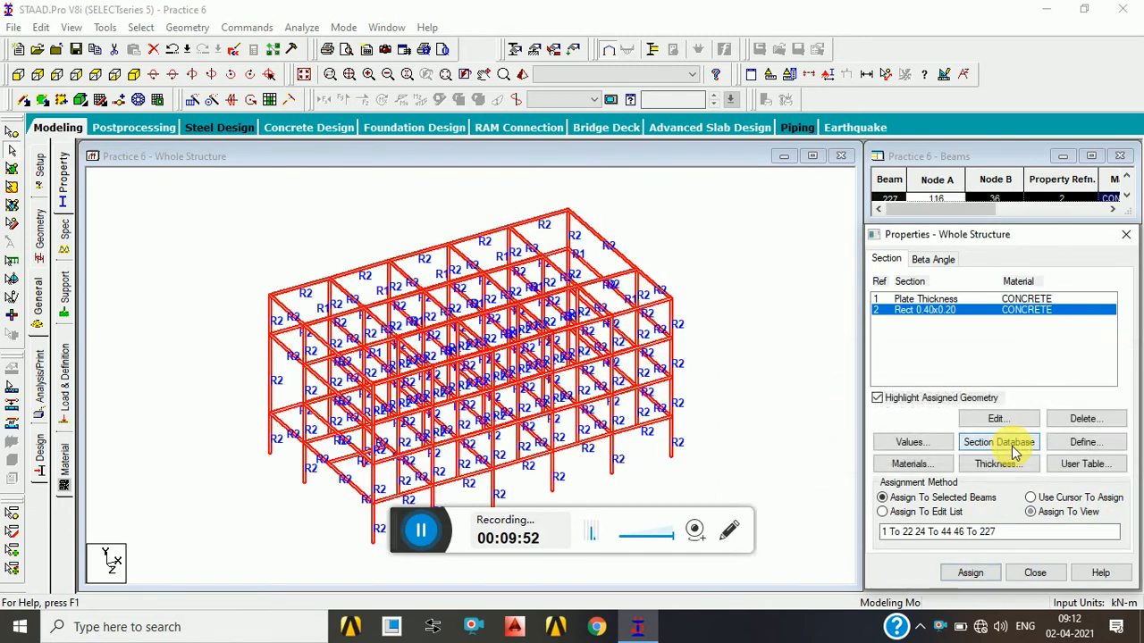
pyautogui.click(701, 359)
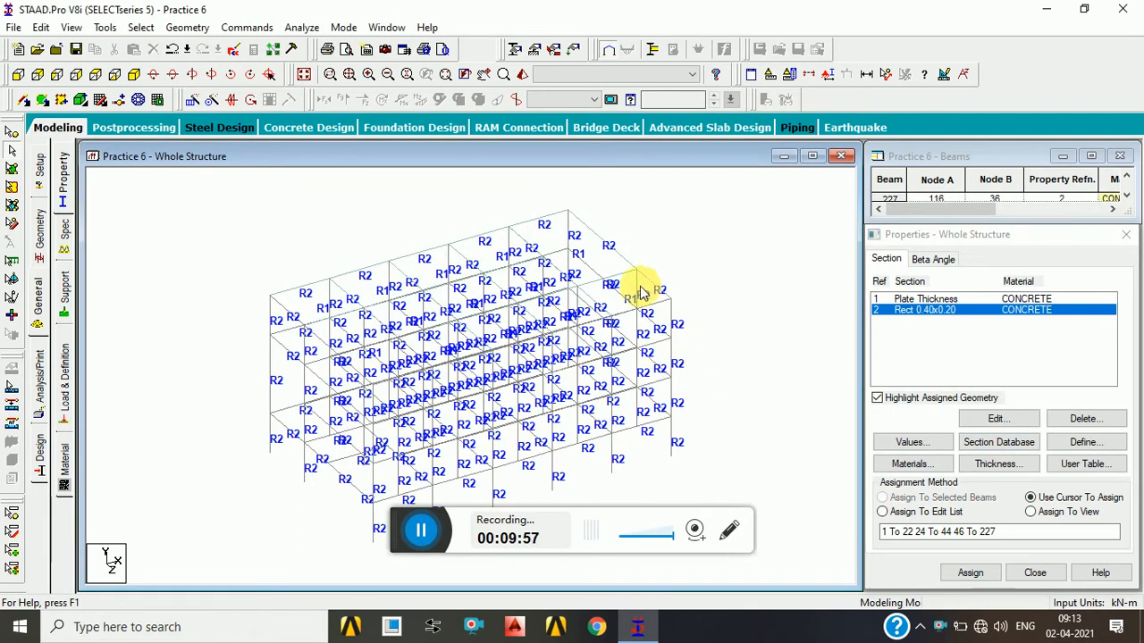
pyautogui.click(523, 73)
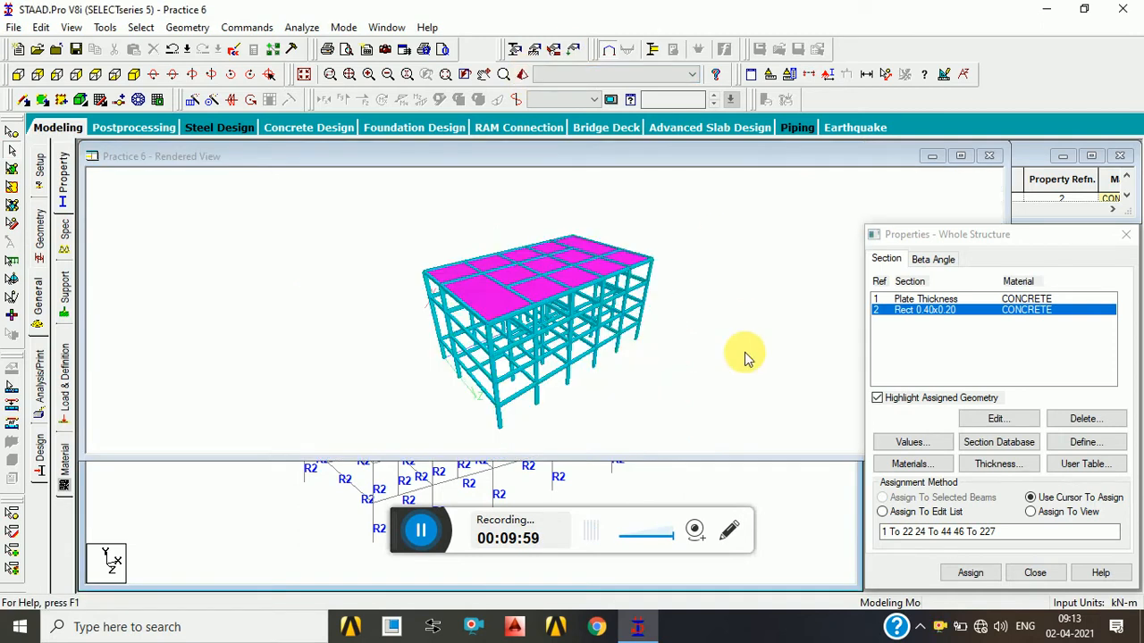
pyautogui.moveTo(460, 332); pyautogui.dragTo(485, 332)
pyautogui.scroll(6, 488, 330)
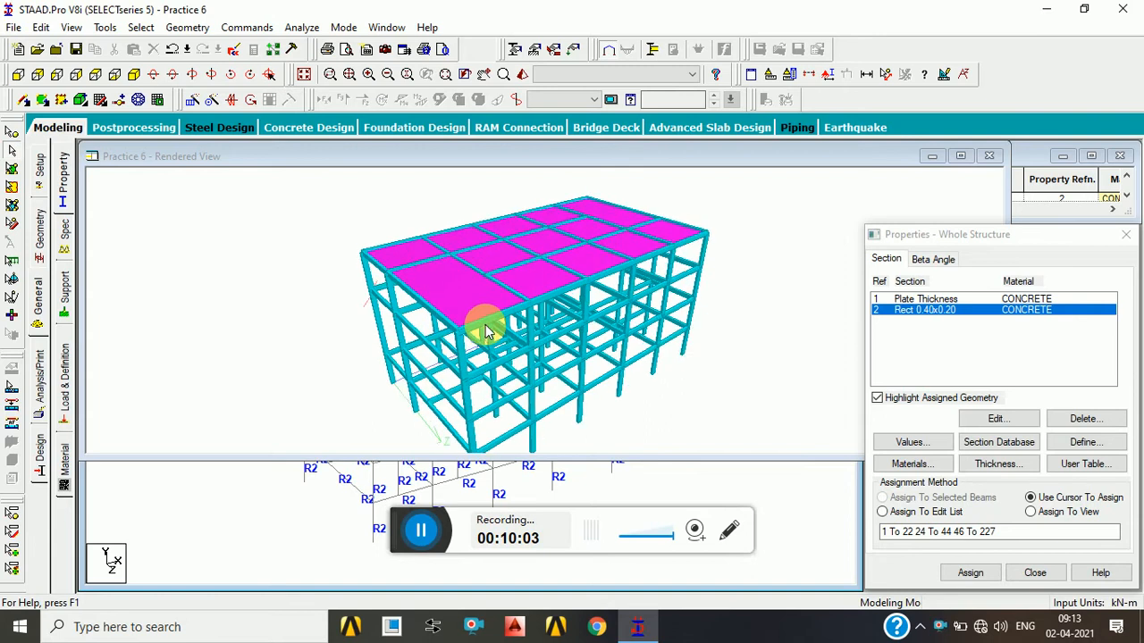
pyautogui.click(989, 156)
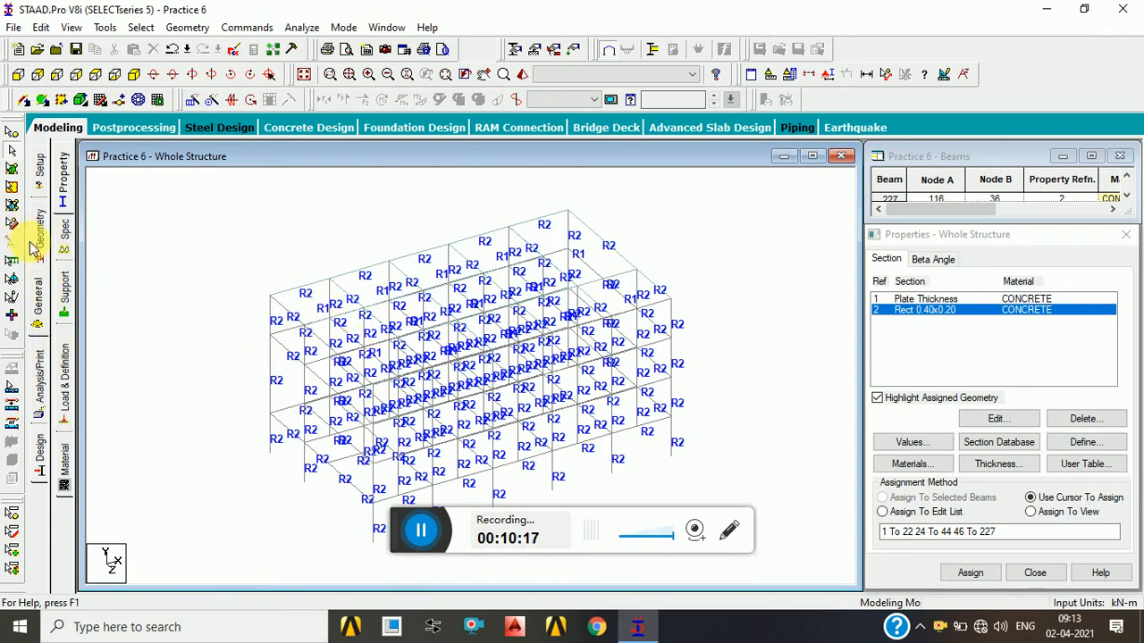
pyautogui.click(64, 235)
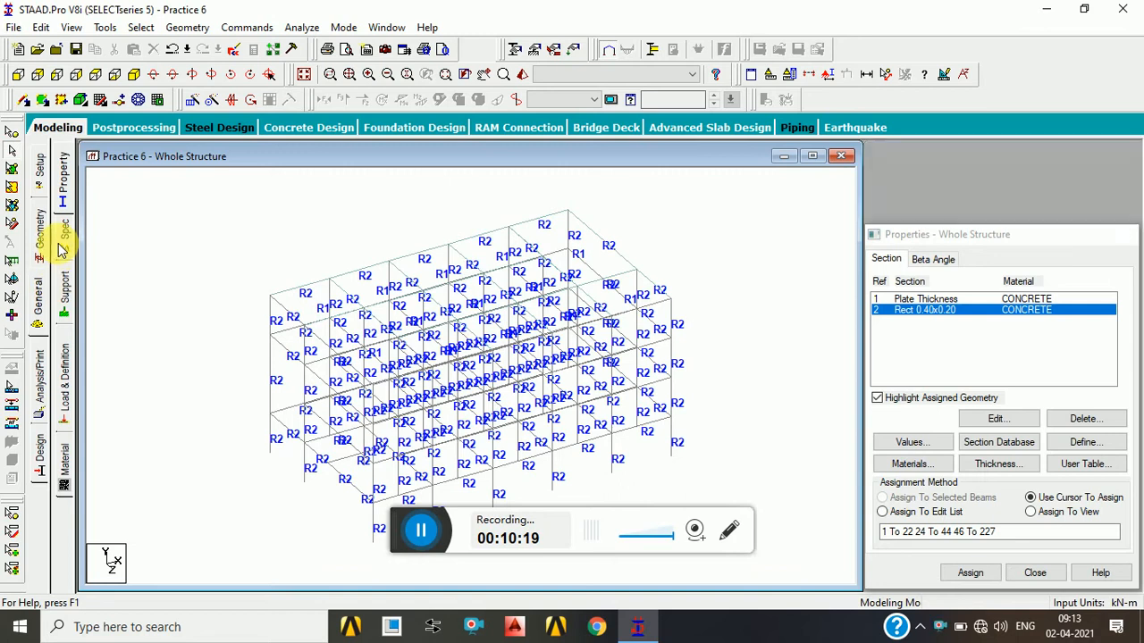
pyautogui.click(12, 168)
pyautogui.click(351, 295)
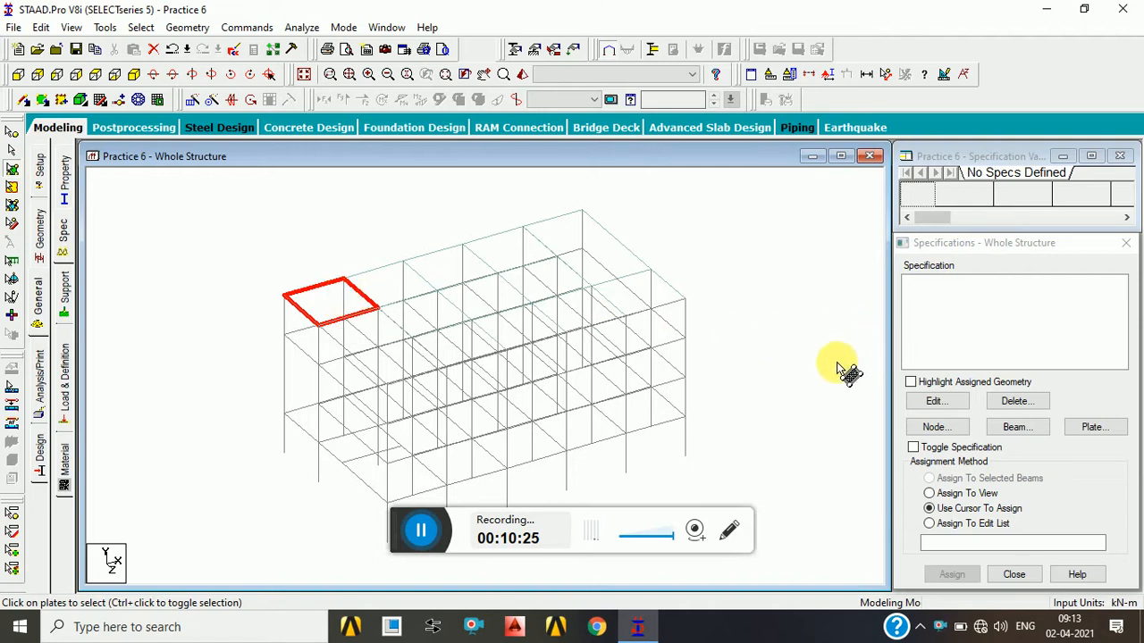
pyautogui.click(1017, 427)
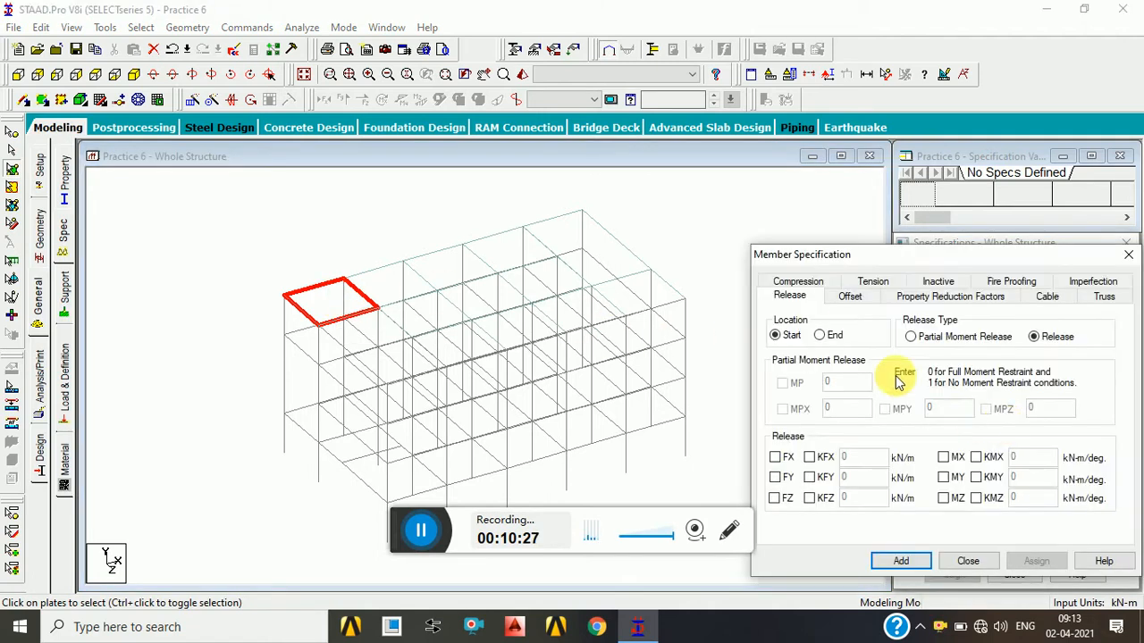
pyautogui.click(968, 561)
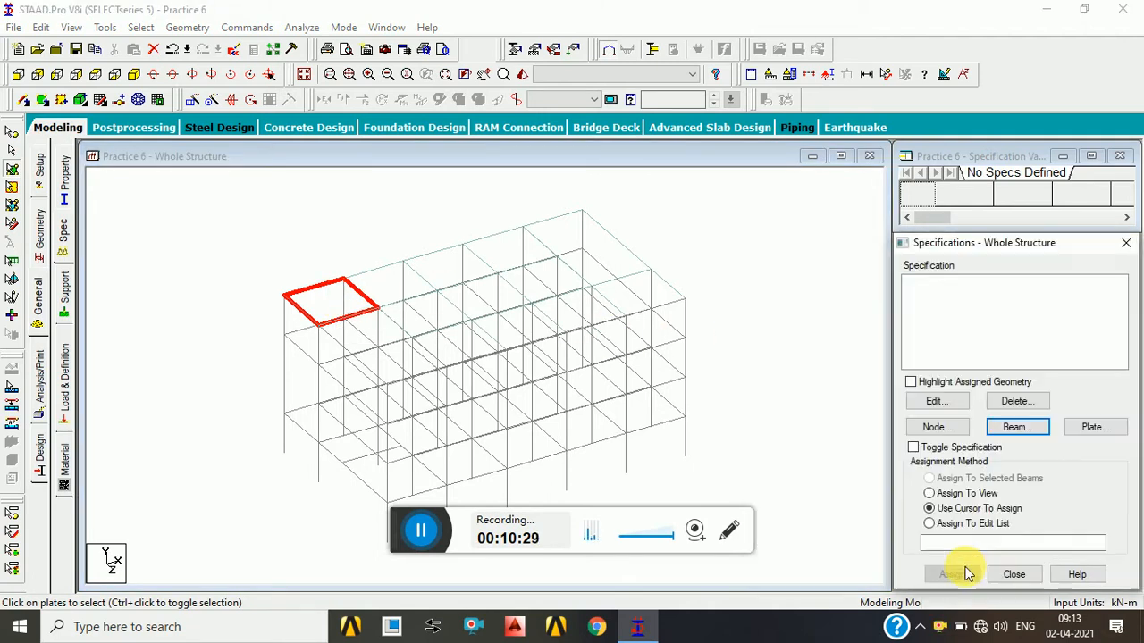
pyautogui.click(1097, 429)
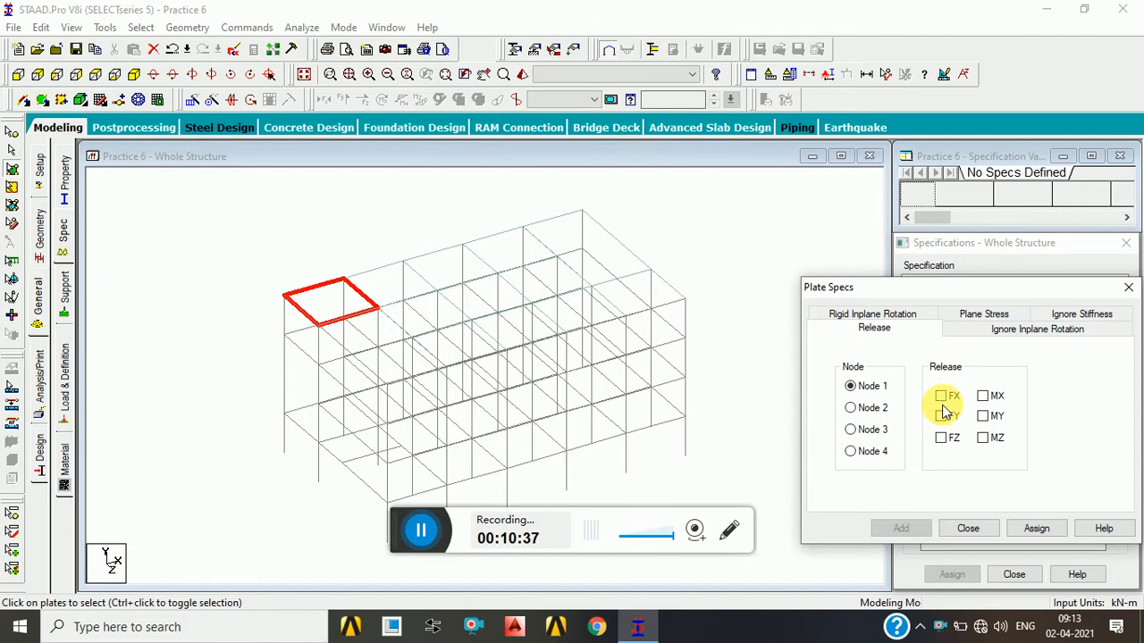
pyautogui.click(1128, 288)
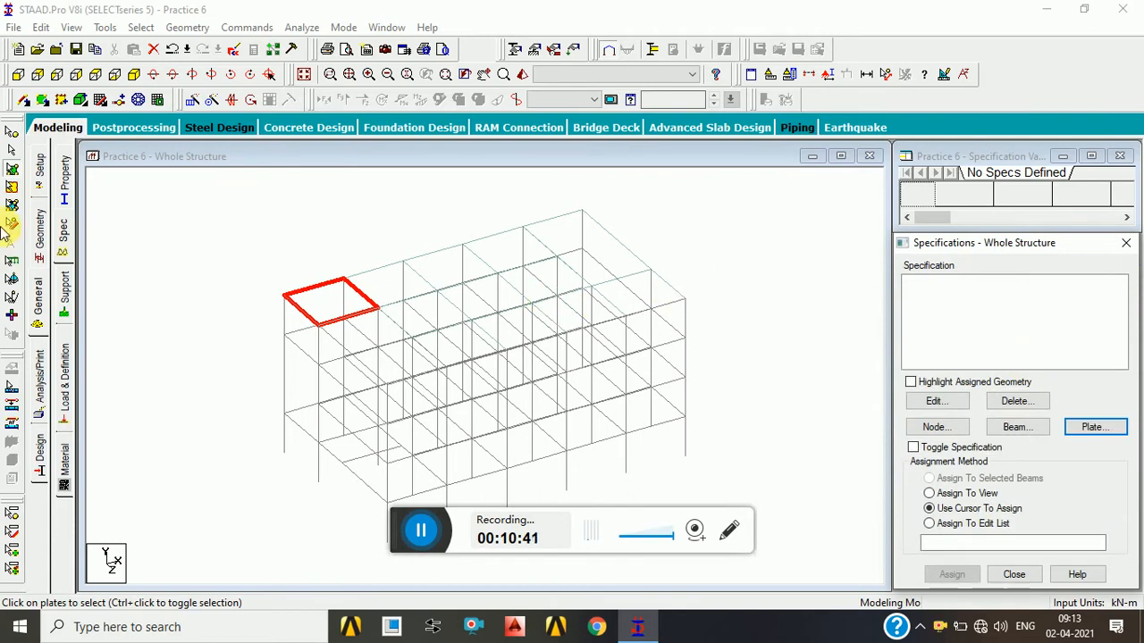
# Assign a start offset of -0.15 m in global Y to the first rear edge beam of the roof.
pyautogui.click(13, 148)
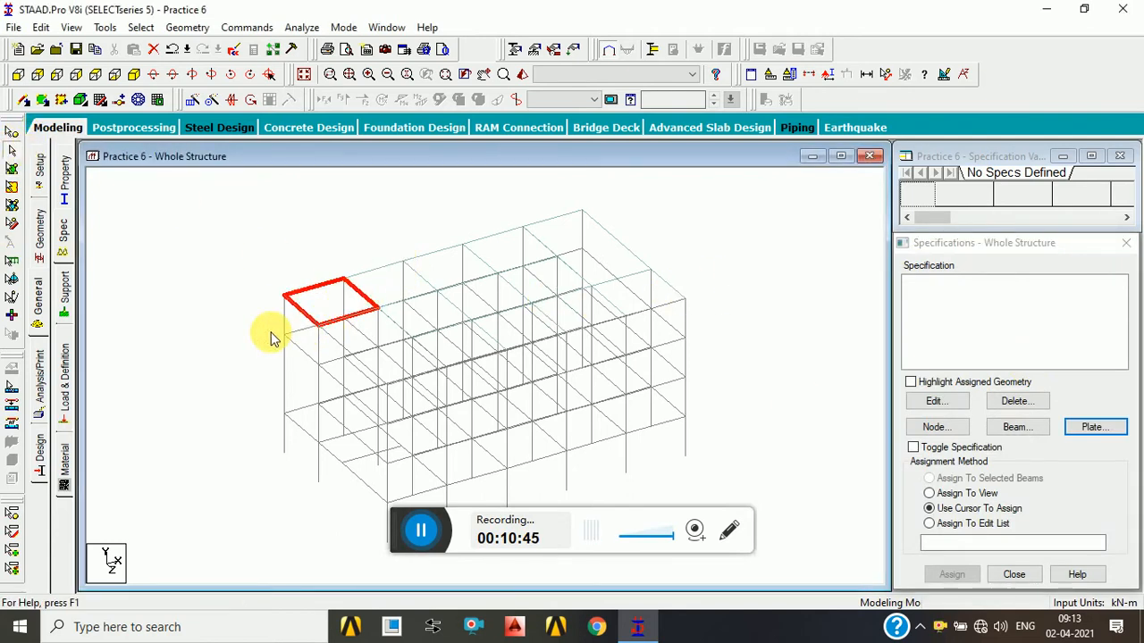
pyautogui.click(259, 269)
pyautogui.click(299, 294)
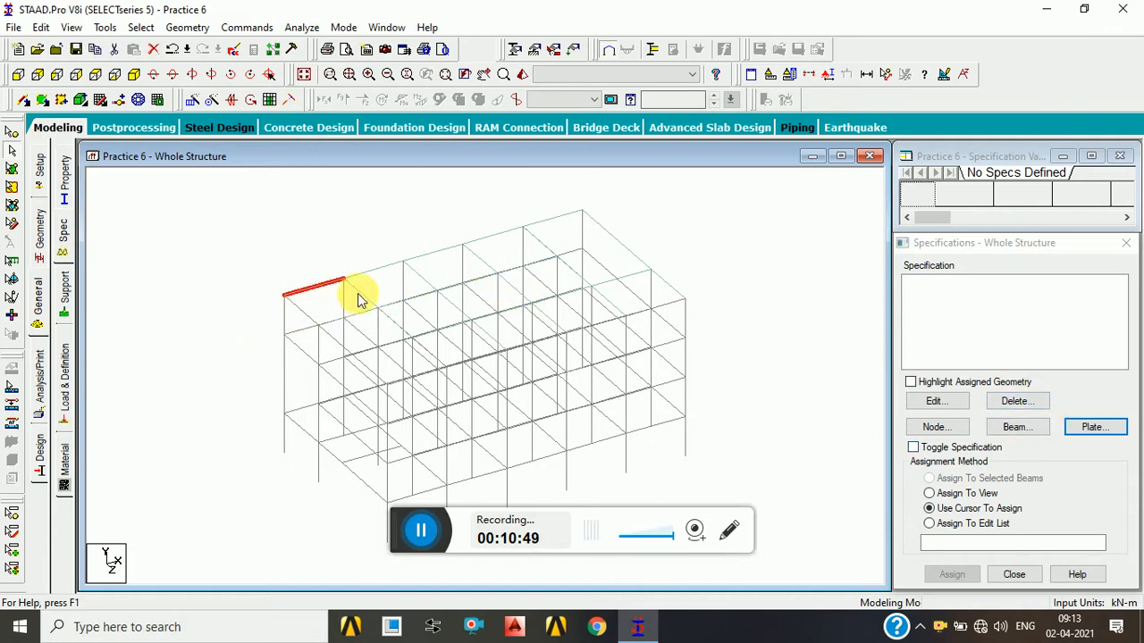
pyautogui.doubleClick(319, 286)
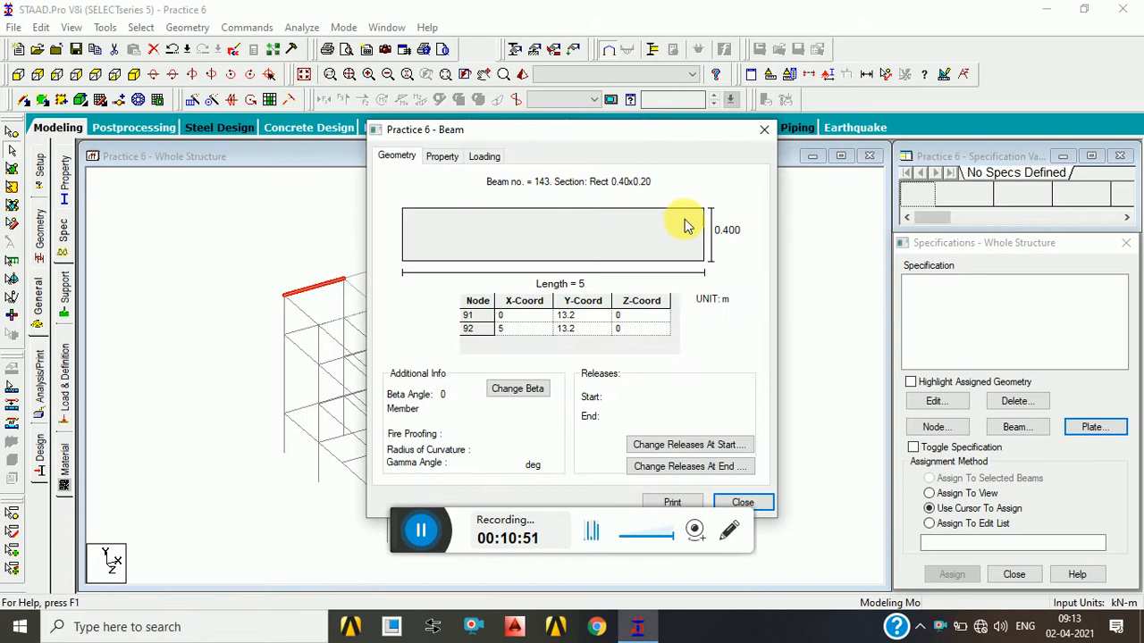
pyautogui.click(693, 467)
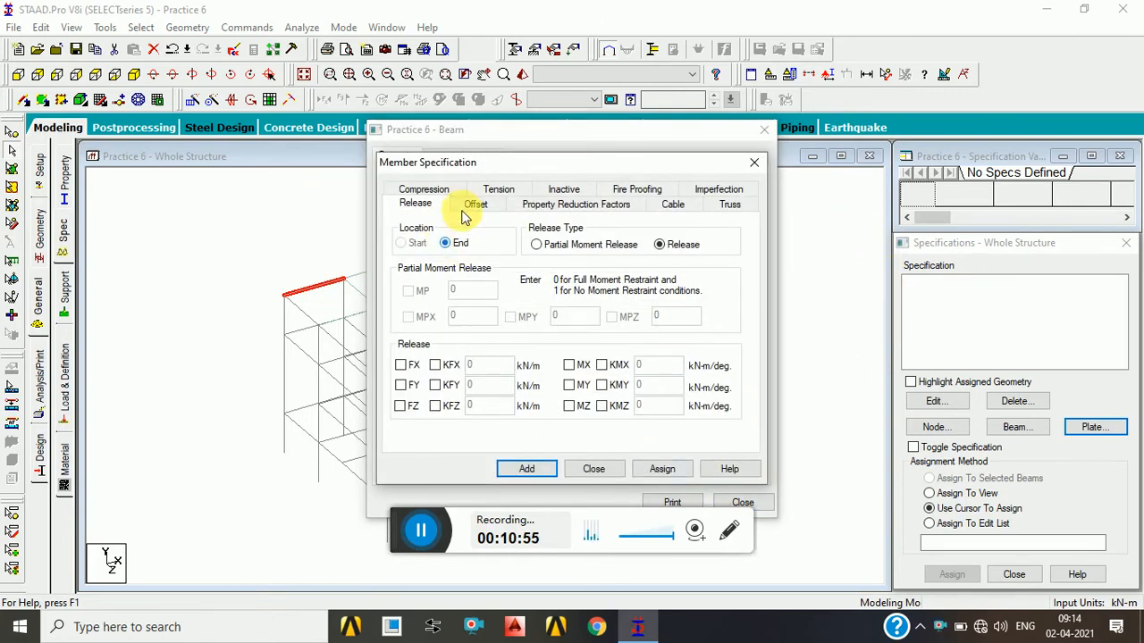
pyautogui.click(466, 211)
pyautogui.click(508, 319)
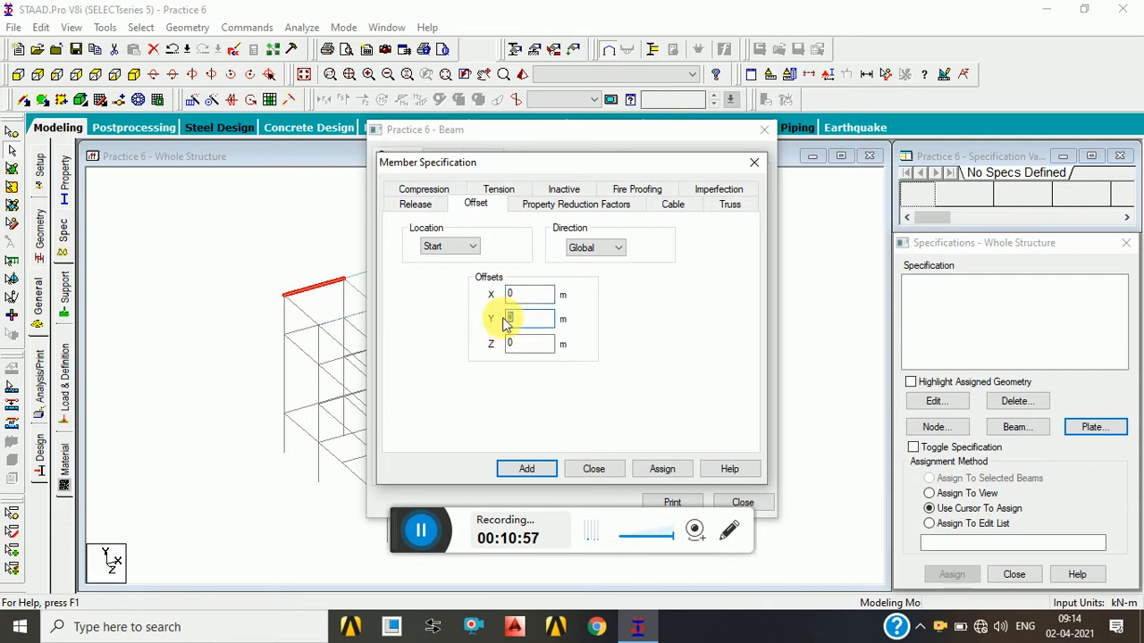
pyautogui.write('-0.15')
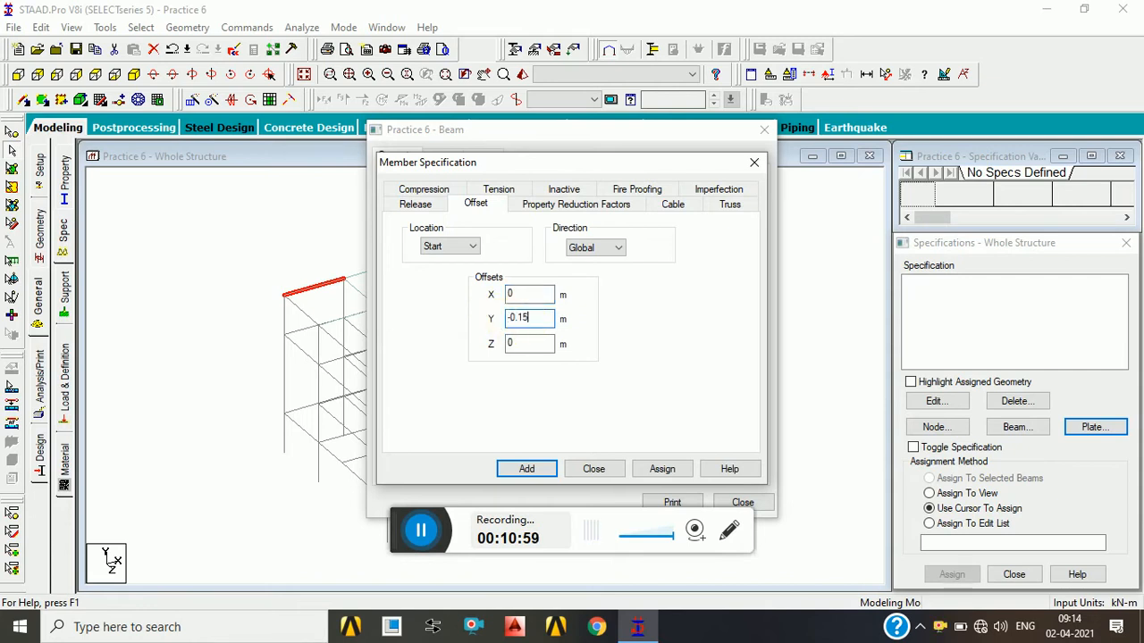
pyautogui.click(662, 469)
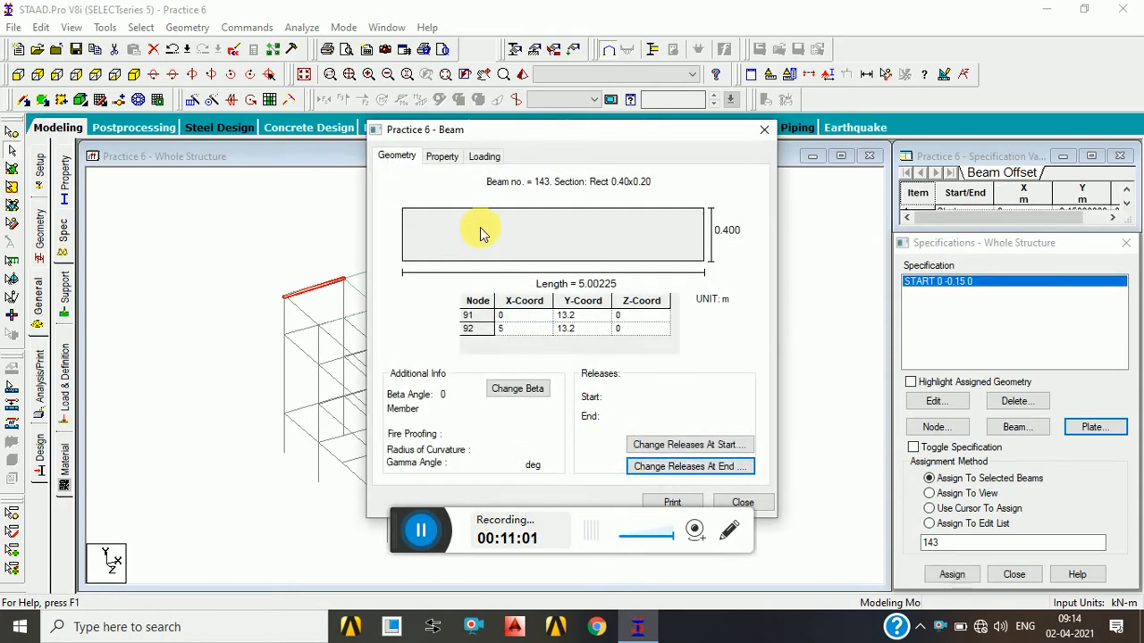
# Assign an end offset of -0.15 m in global Y to the first rear edge beam of the roof.
pyautogui.click(659, 467)
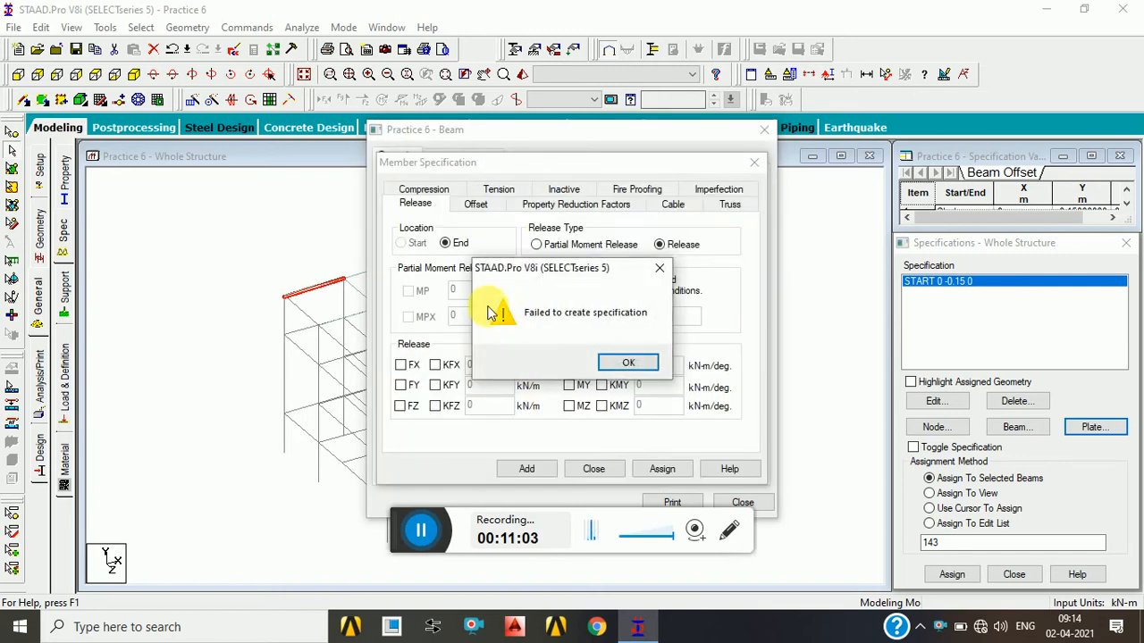
pyautogui.click(626, 366)
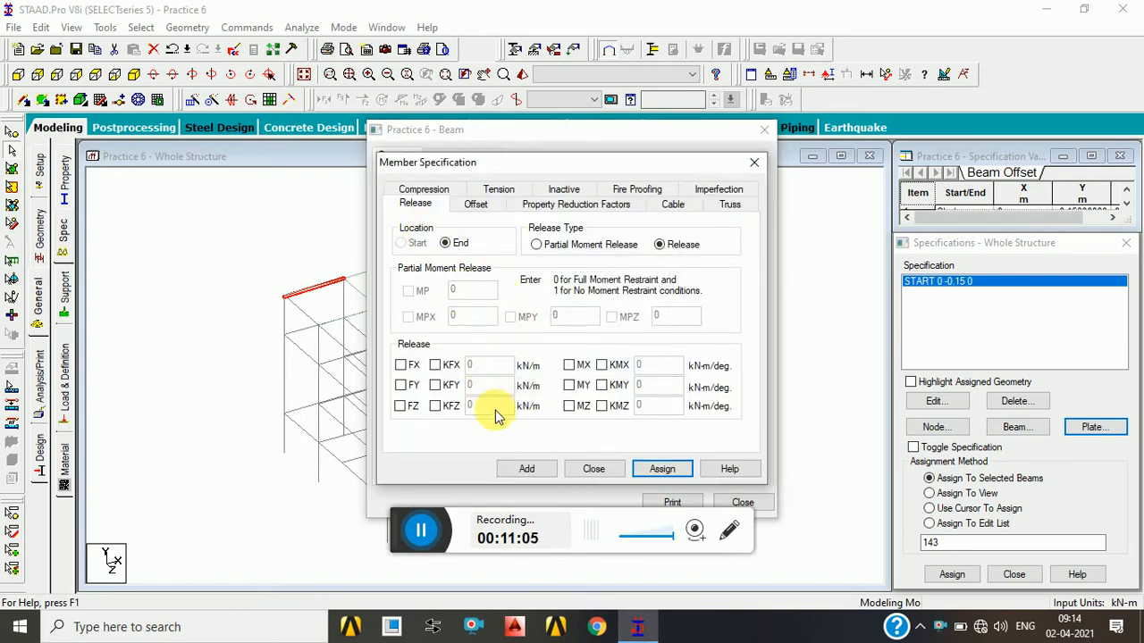
pyautogui.click(475, 203)
pyautogui.click(442, 247)
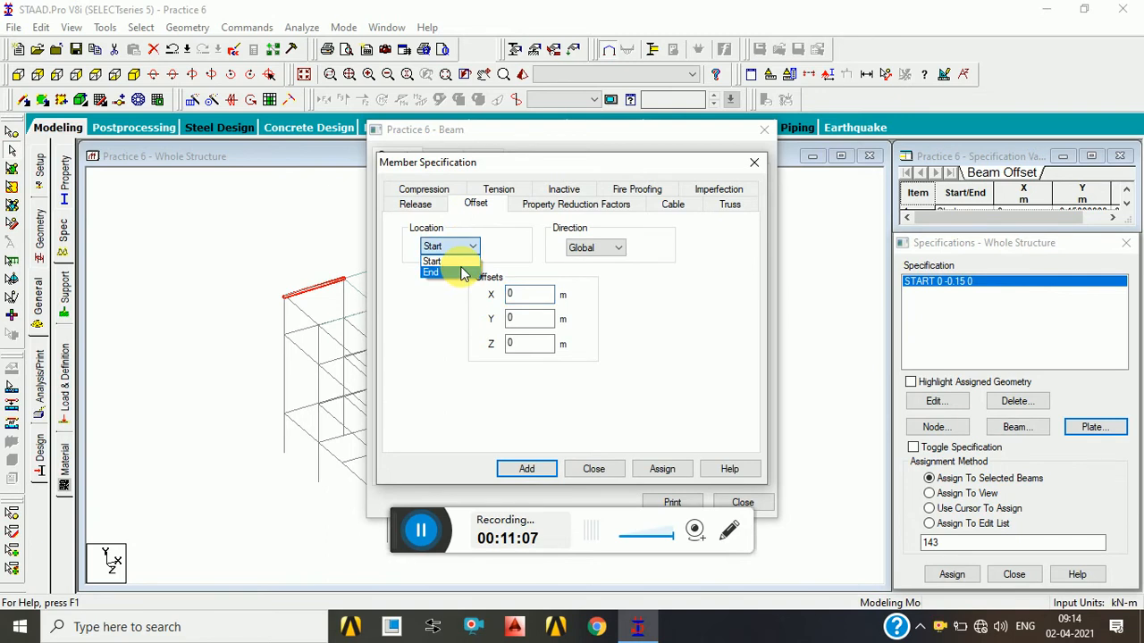
pyautogui.click(464, 272)
pyautogui.click(510, 318)
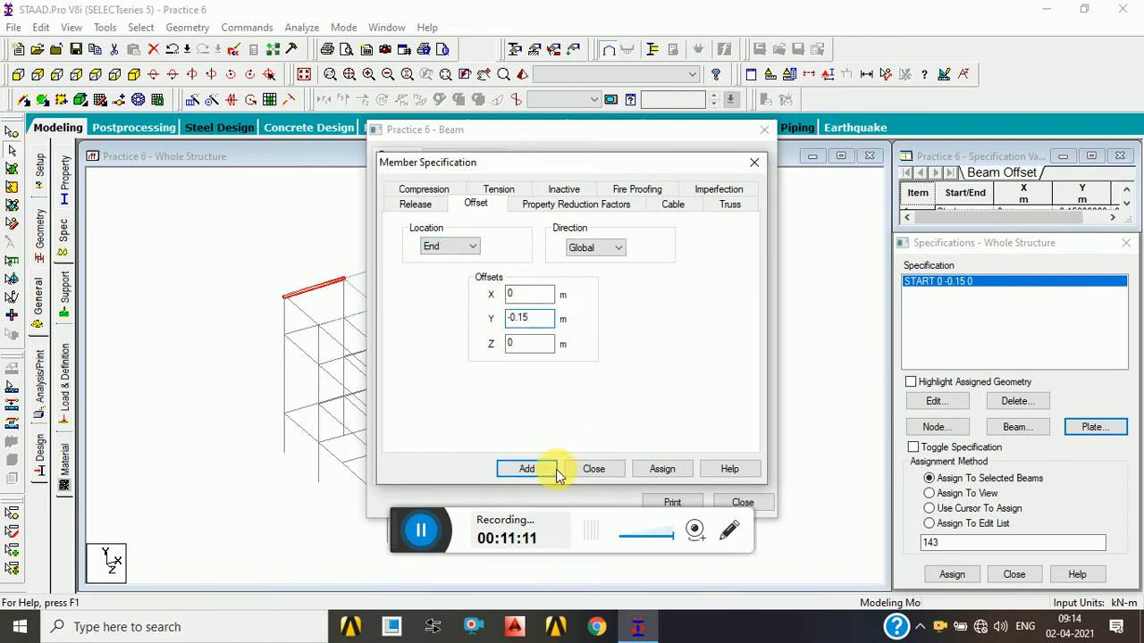
pyautogui.click(529, 469)
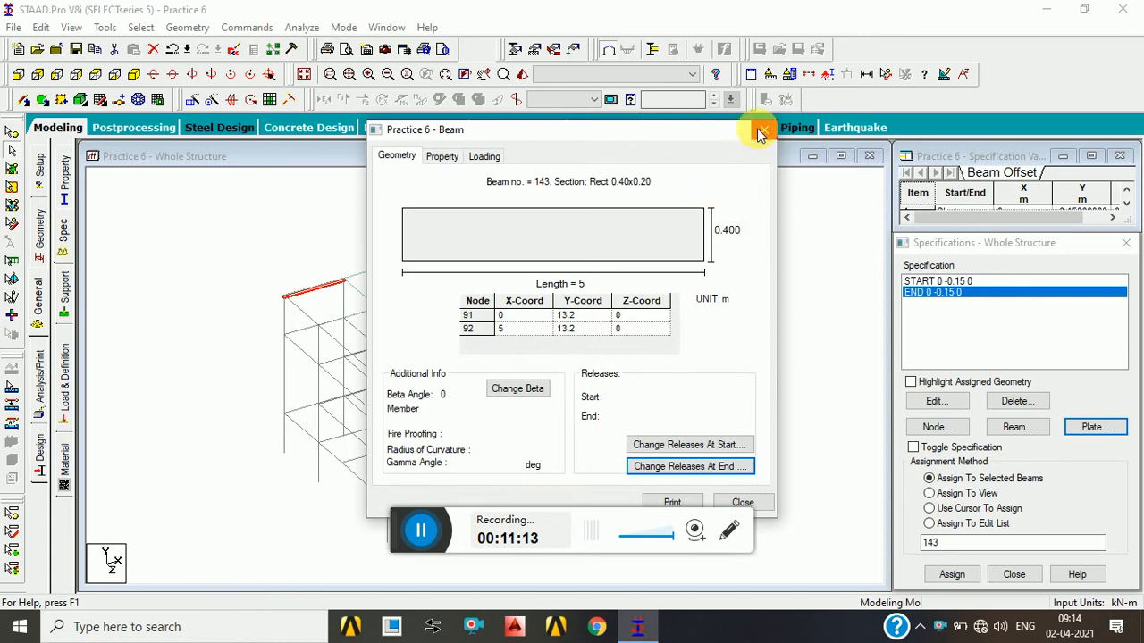
pyautogui.click(731, 501)
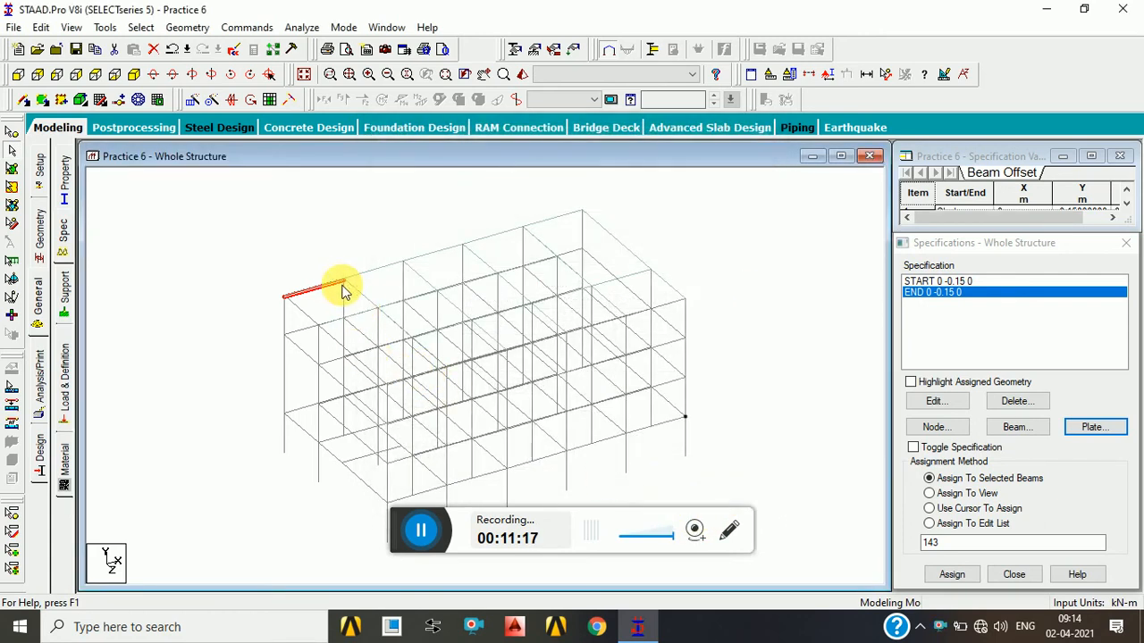
# Inspect the offset roof beam on its own in a rendered view and clear the selection.
pyautogui.click(515, 101)
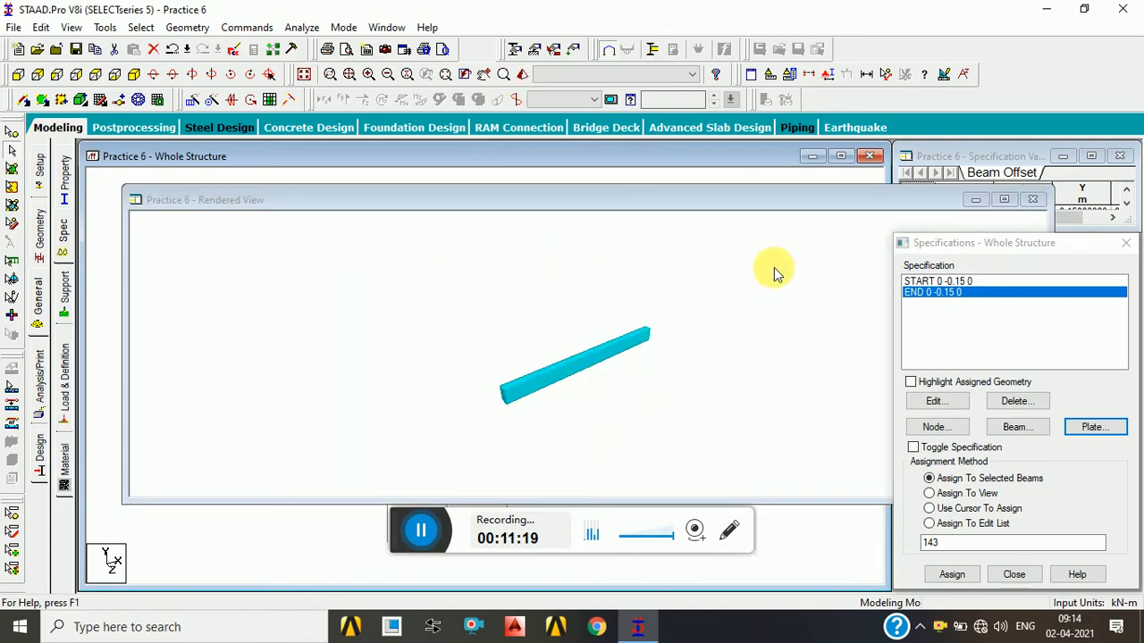
pyautogui.click(1033, 200)
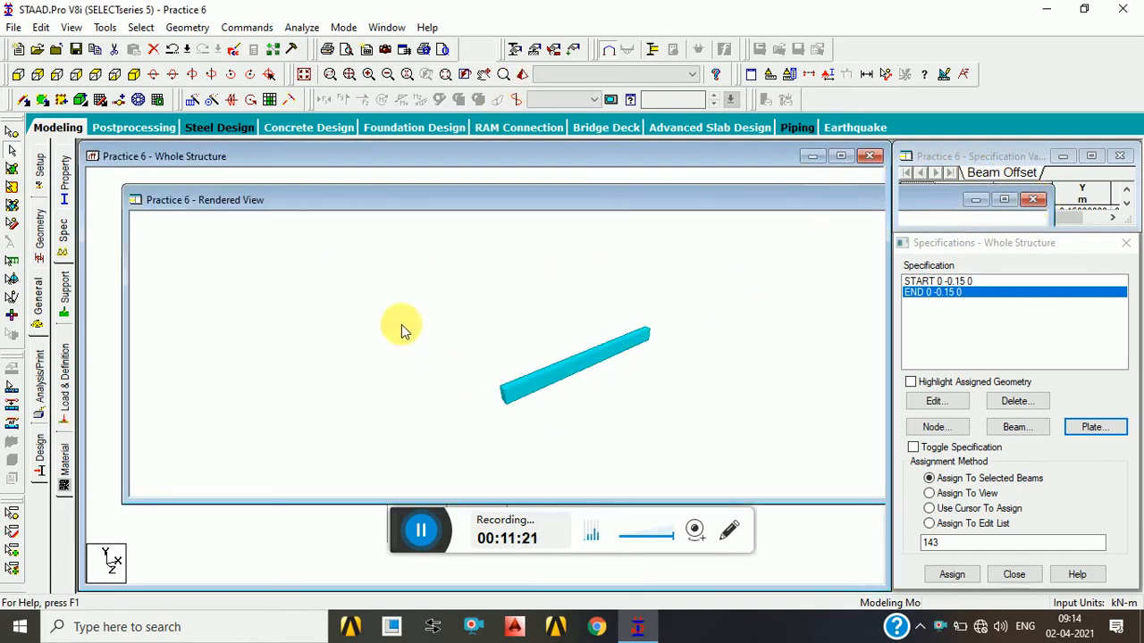
pyautogui.click(300, 277)
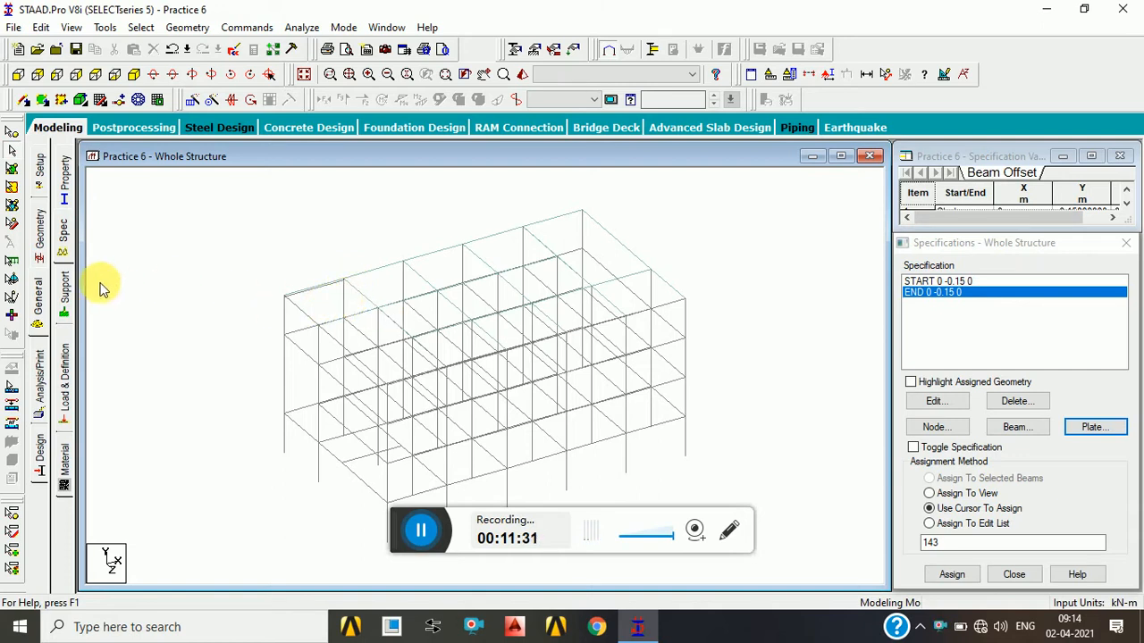
# Select the roof slab panels of the first bay together with their adjoining beams and upper columns.
pyautogui.click(12, 223)
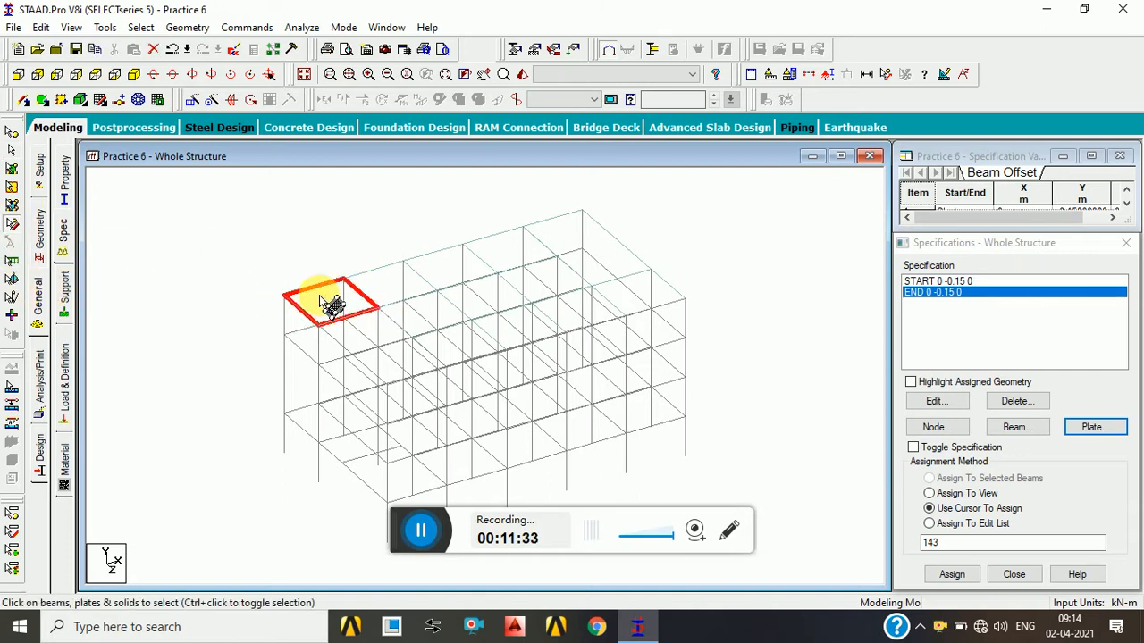
pyautogui.click(336, 297)
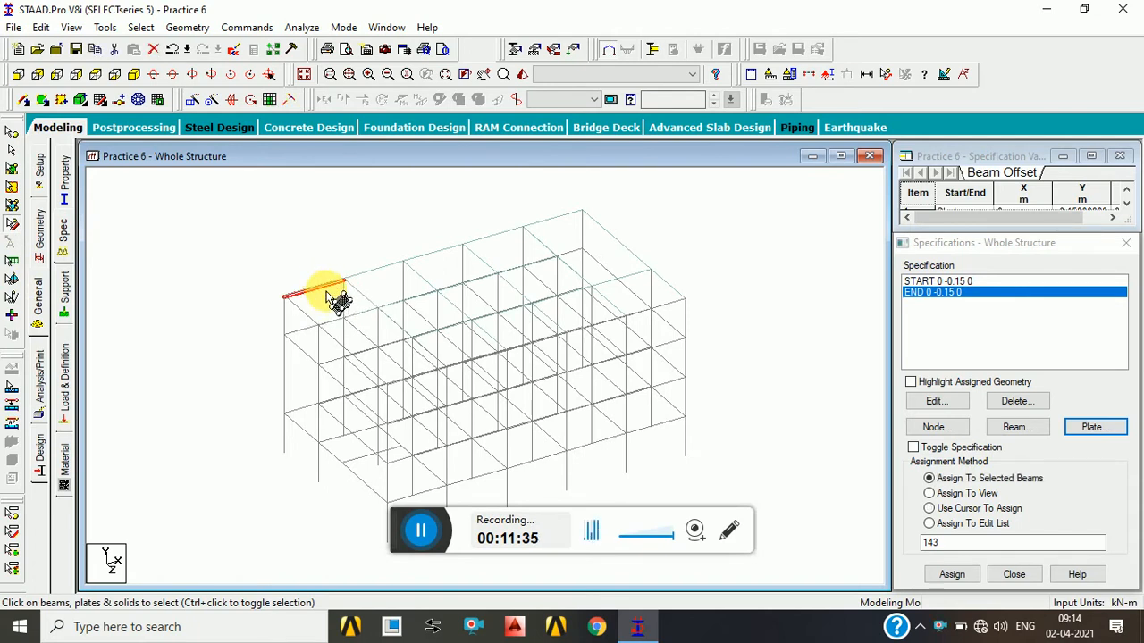
pyautogui.keyDown('ctrl'); pyautogui.click(320, 301); pyautogui.keyUp('ctrl')
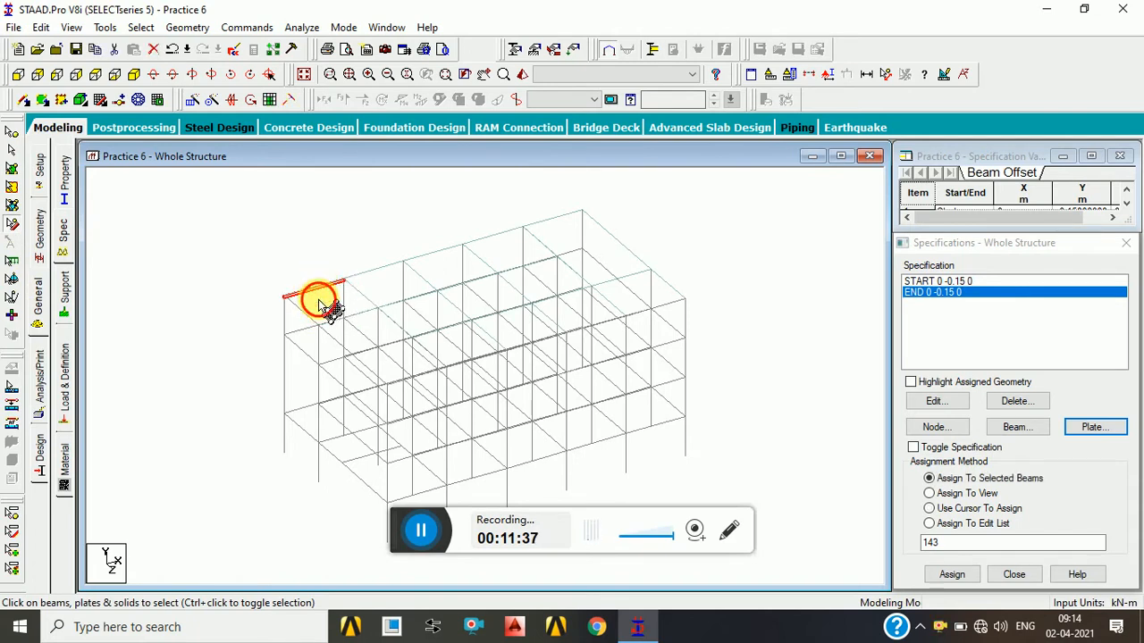
pyautogui.keyDown('ctrl'); pyautogui.click(321, 333); pyautogui.keyUp('ctrl')
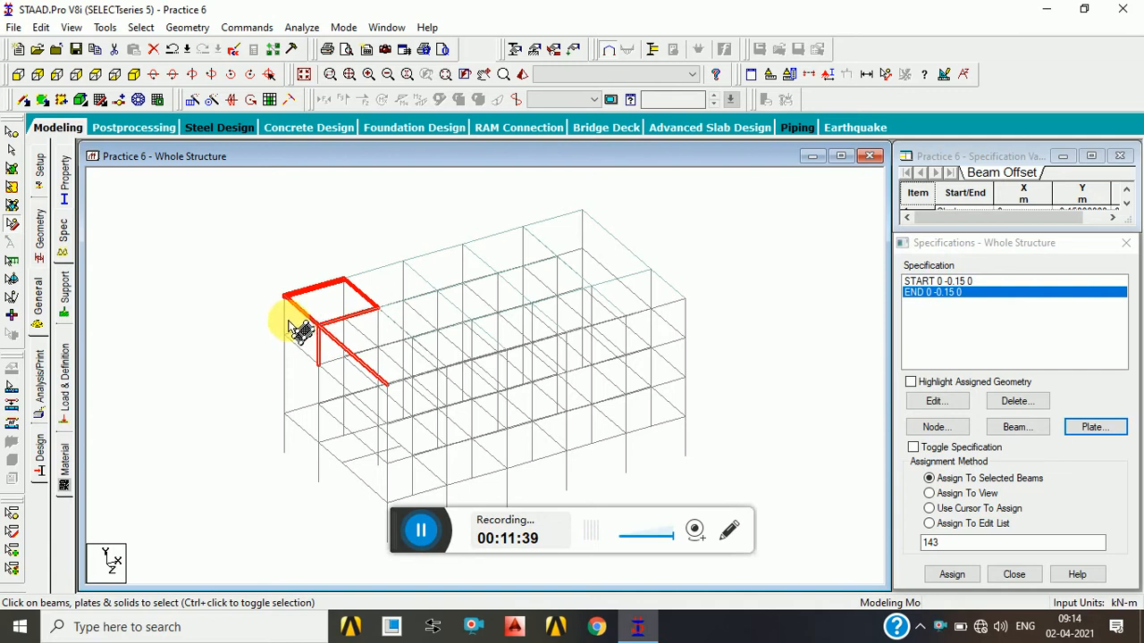
pyautogui.keyDown('ctrl'); pyautogui.click(286, 317); pyautogui.keyUp('ctrl')
pyautogui.keyDown('ctrl'); pyautogui.click(343, 300); pyautogui.keyUp('ctrl')
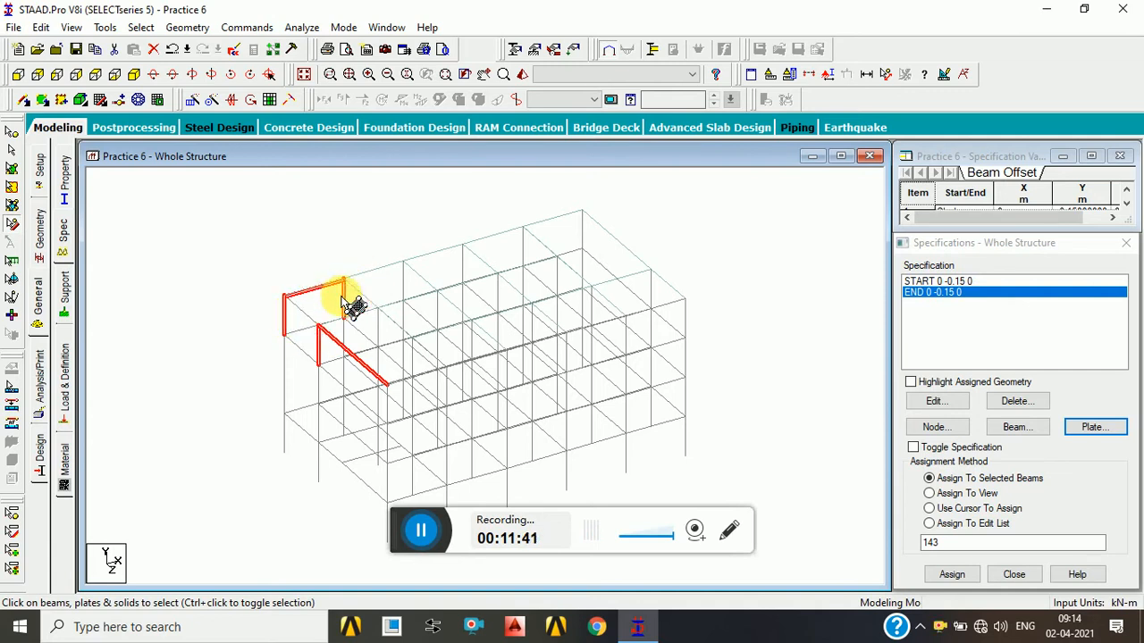
pyautogui.keyDown('ctrl'); pyautogui.click(379, 316); pyautogui.keyUp('ctrl')
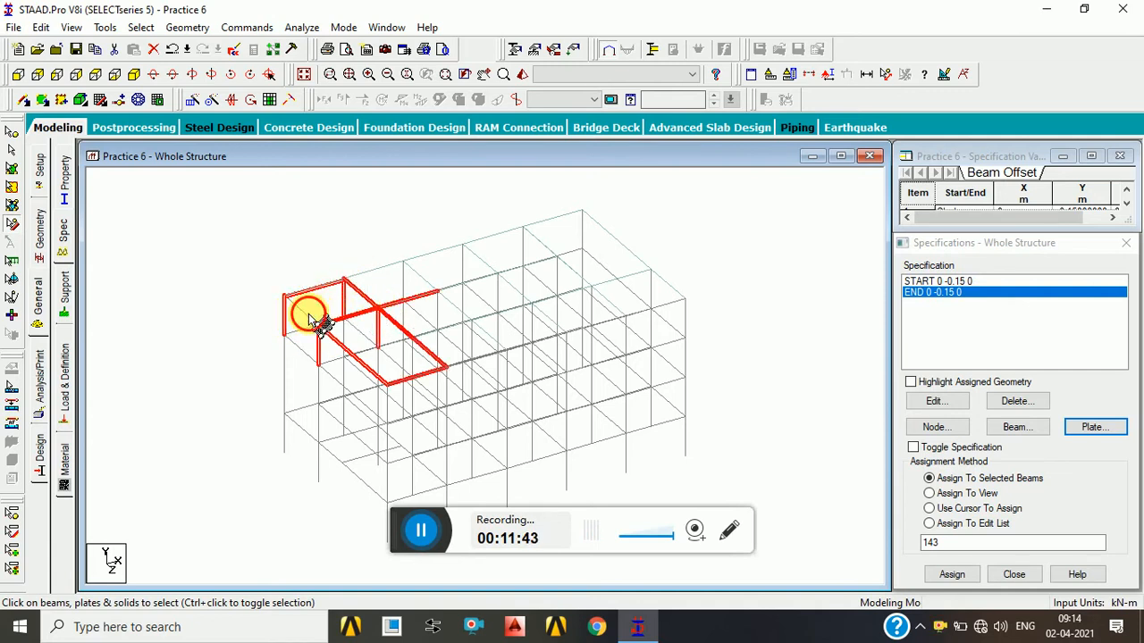
# Examine how the offset beam sits against the slab and columns of the selected bay in a rendered view.
pyautogui.click(525, 75)
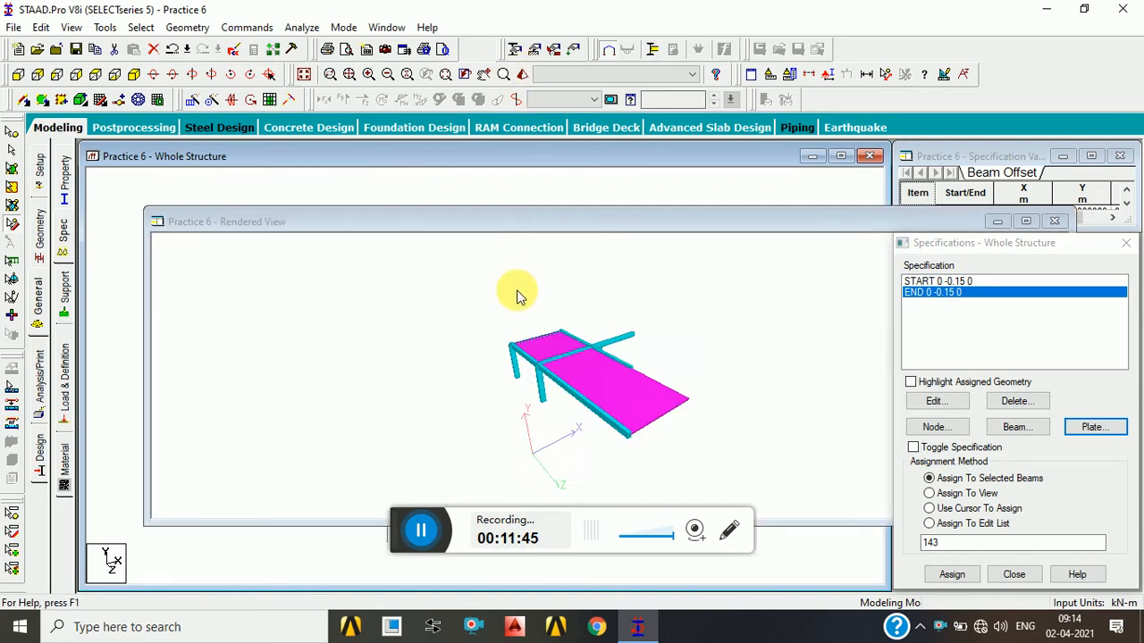
pyautogui.moveTo(519, 289); pyautogui.dragTo(513, 387)
pyautogui.moveTo(480, 330); pyautogui.dragTo(523, 408)
pyautogui.moveTo(430, 408); pyautogui.dragTo(677, 331)
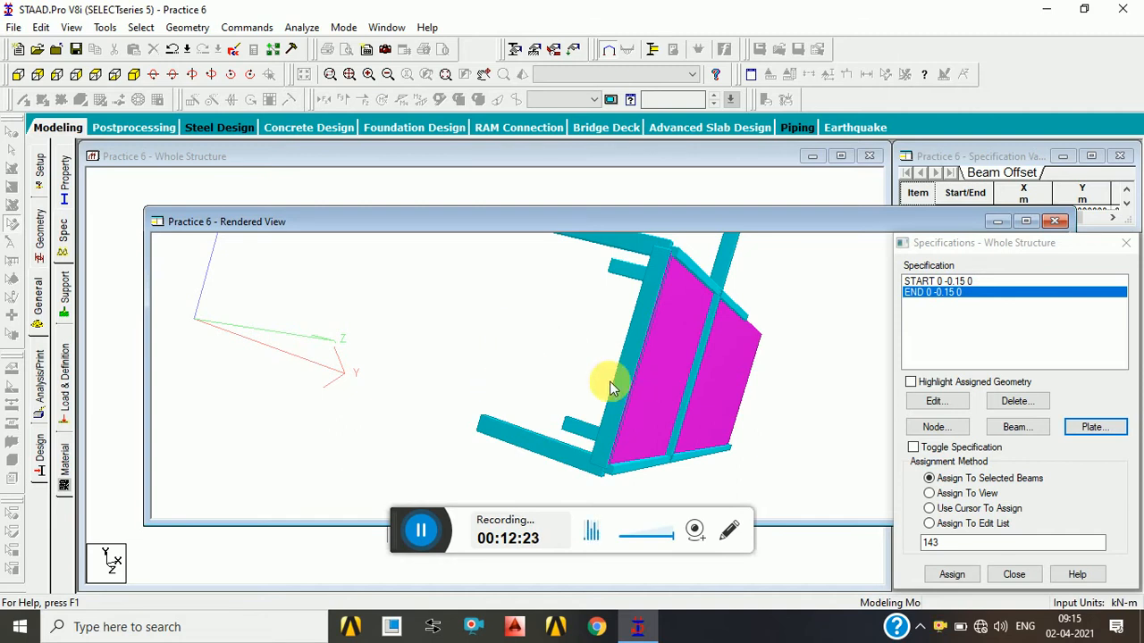
pyautogui.click(666, 344)
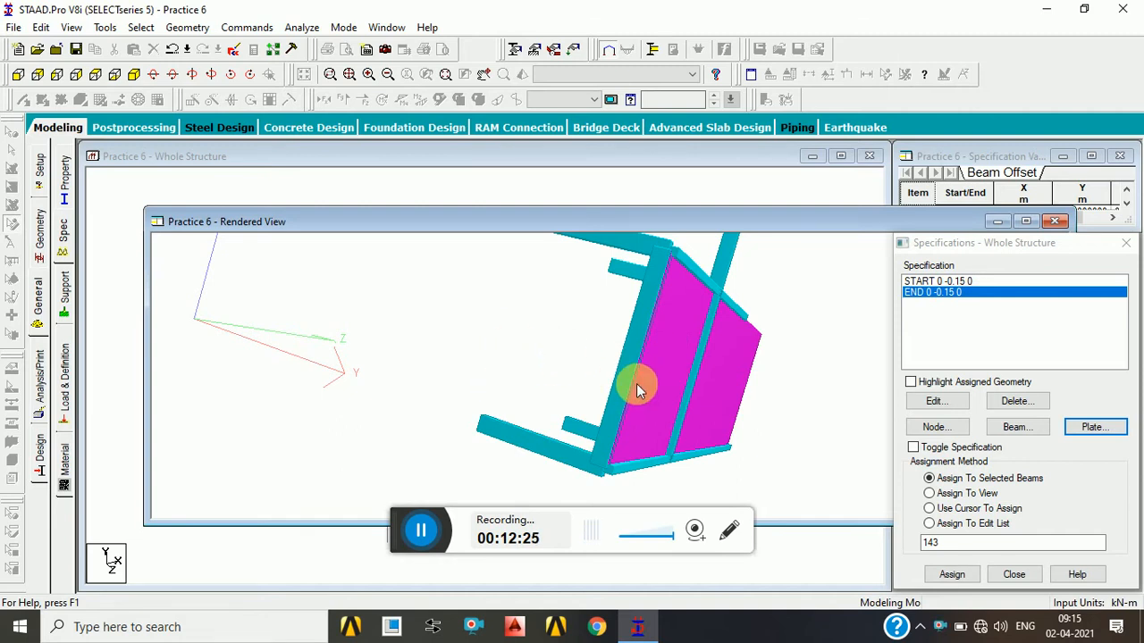
pyautogui.click(695, 282)
pyautogui.scroll(2, 661, 298)
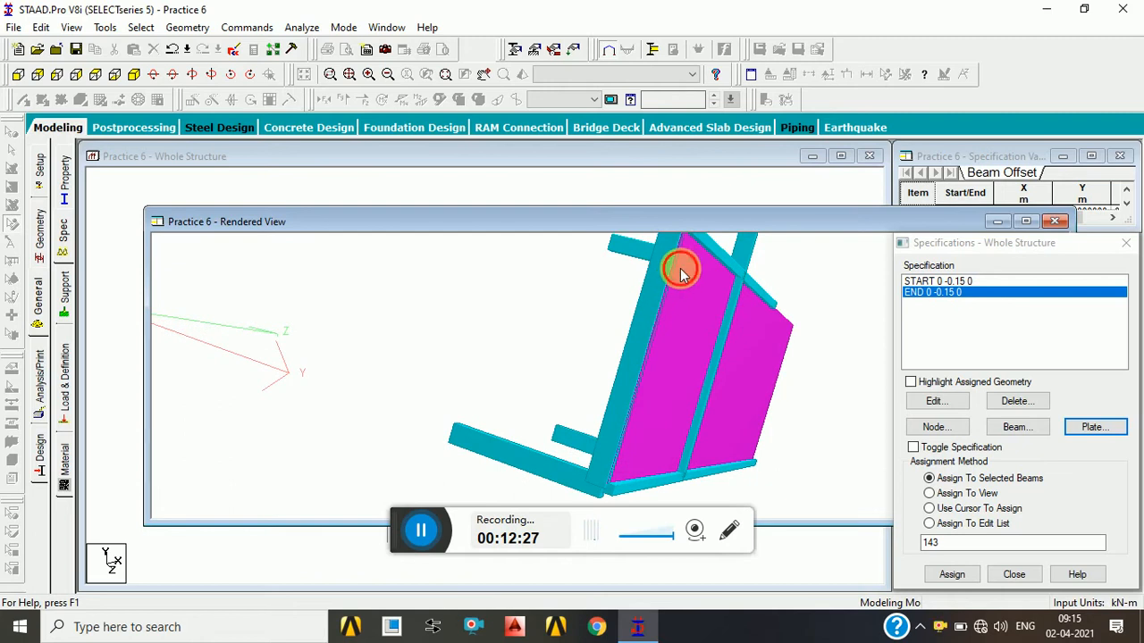
pyautogui.moveTo(680, 274); pyautogui.dragTo(691, 296)
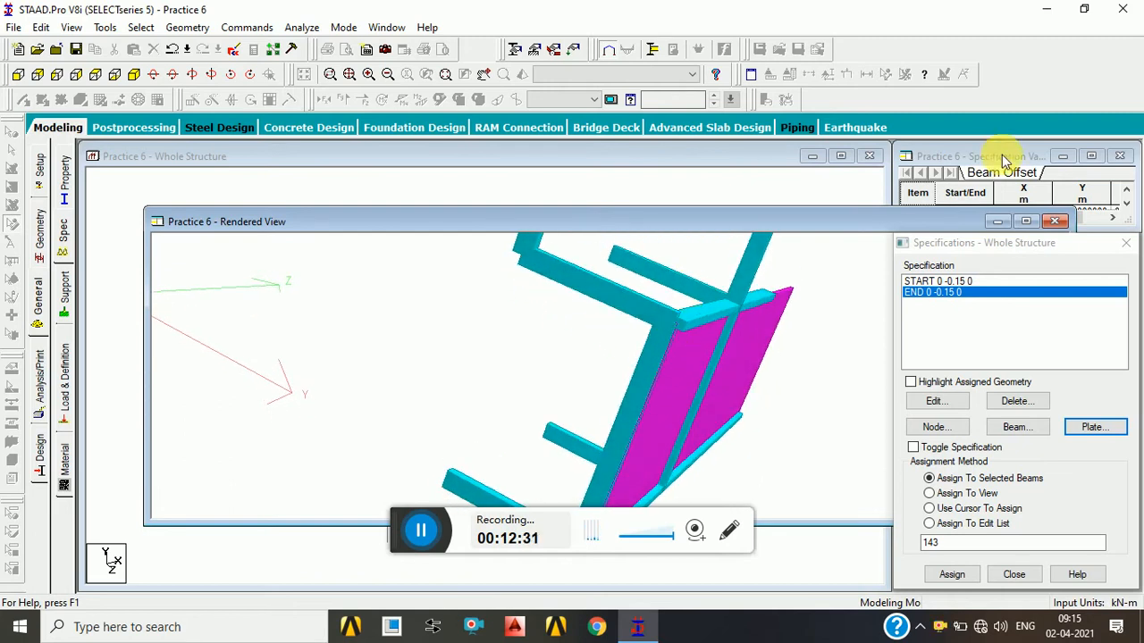
pyautogui.click(1055, 223)
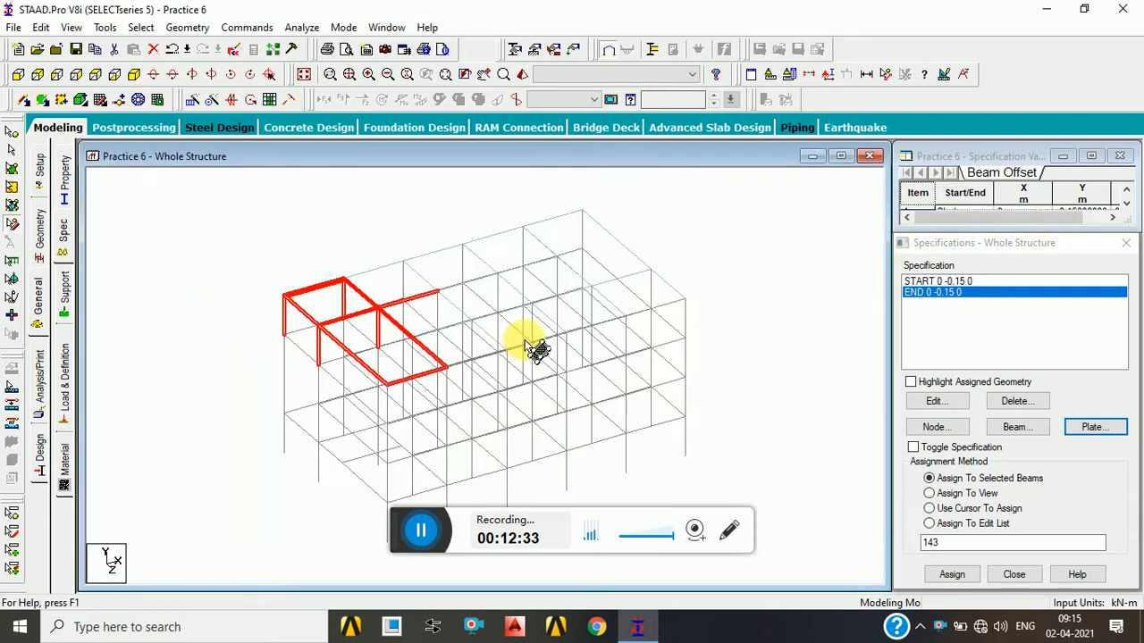
# Compare the geometry details of the second and first rear roof edge beams, declining the auto save.
pyautogui.click(294, 253)
pyautogui.click(364, 282)
pyautogui.doubleClick(364, 281)
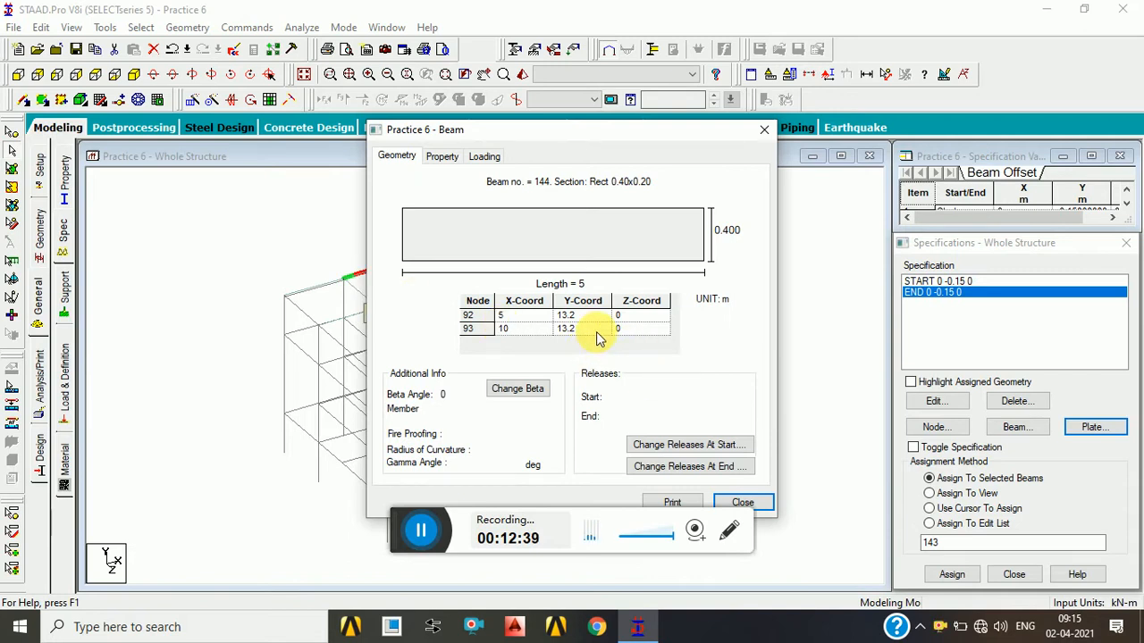
pyautogui.click(764, 129)
pyautogui.doubleClick(313, 288)
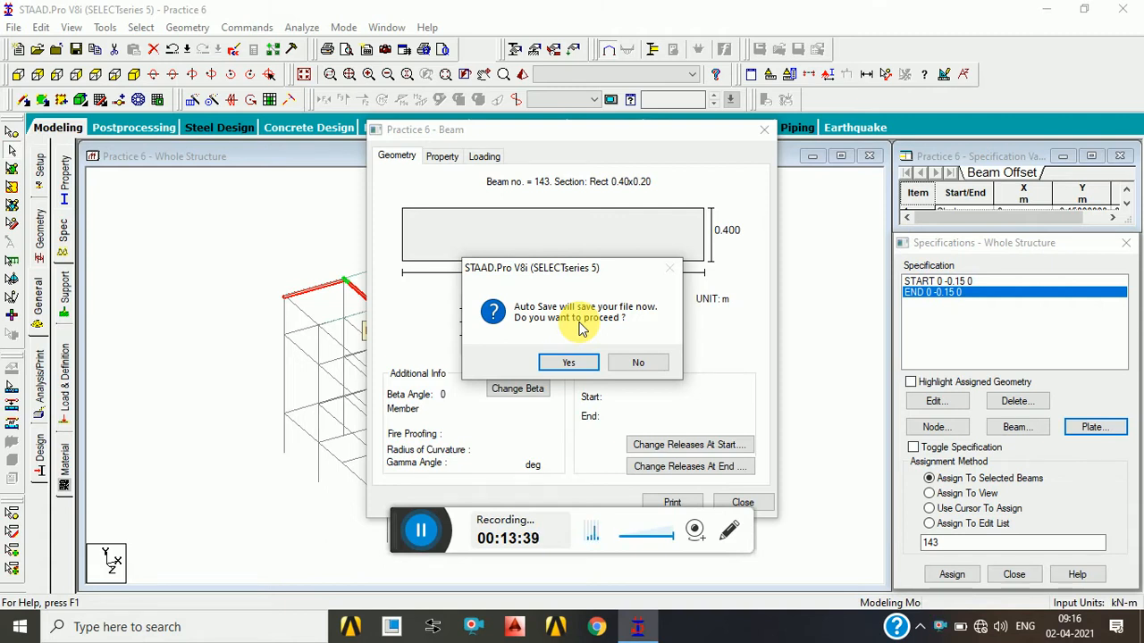
pyautogui.press('Tab')
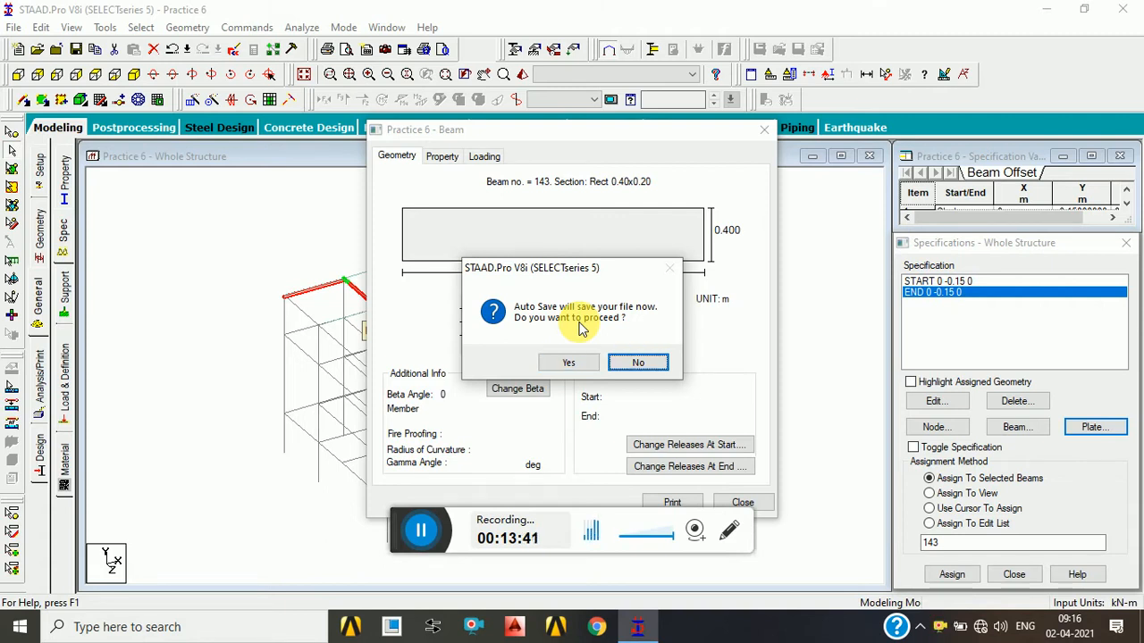
pyautogui.press('Return')
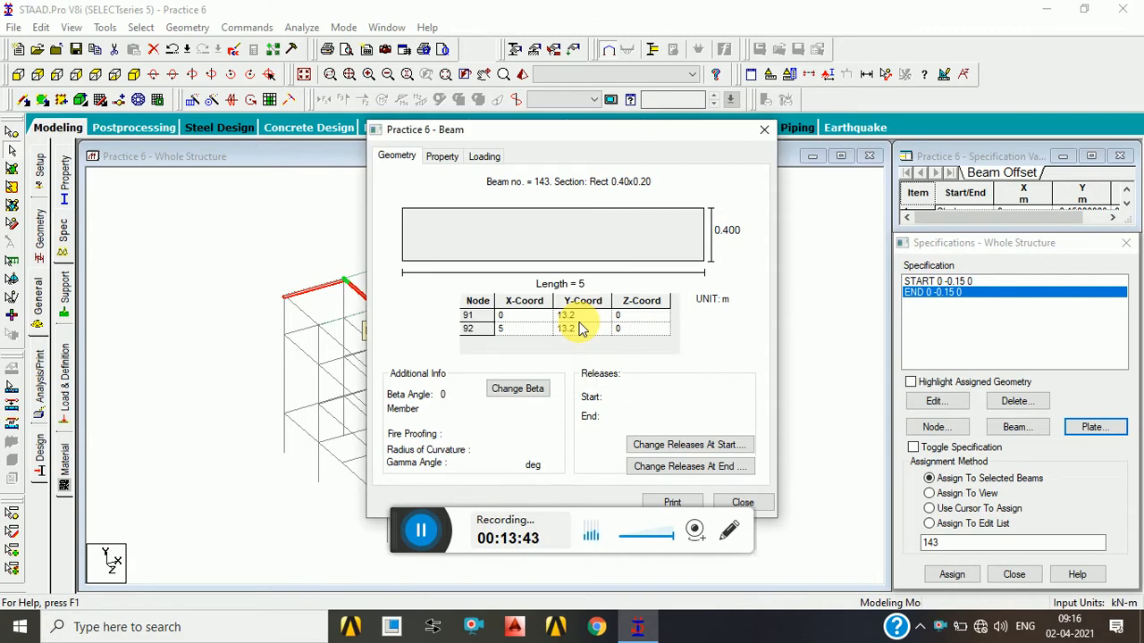
pyautogui.click(766, 131)
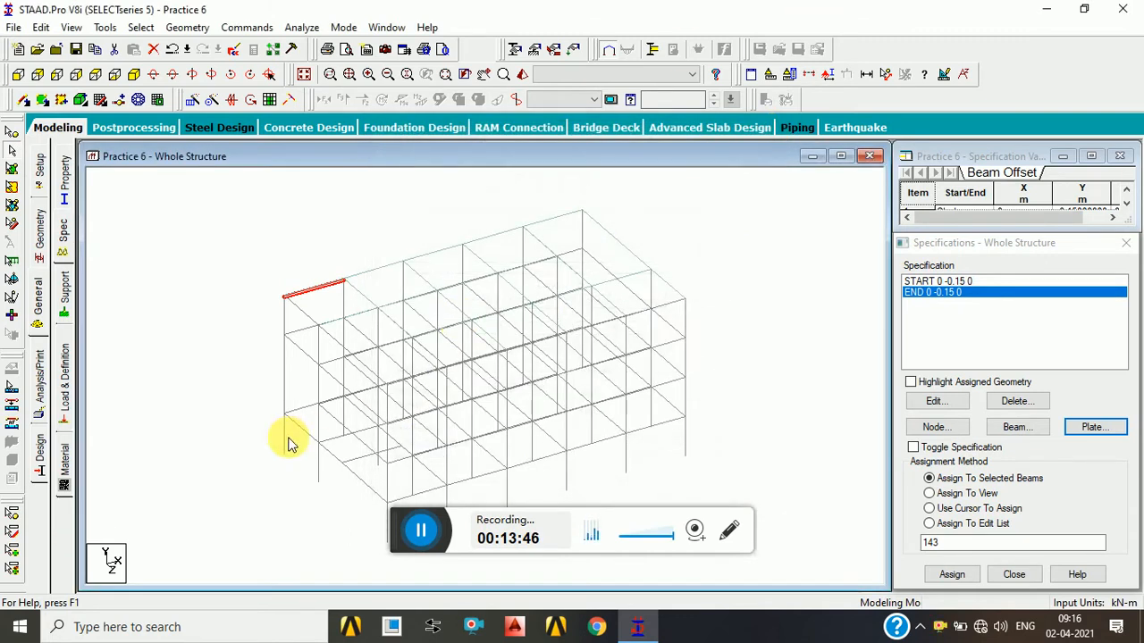
# Check the geometry details of two first-bay beams on the floor below and recheck the offset roof beam.
pyautogui.doubleClick(303, 334)
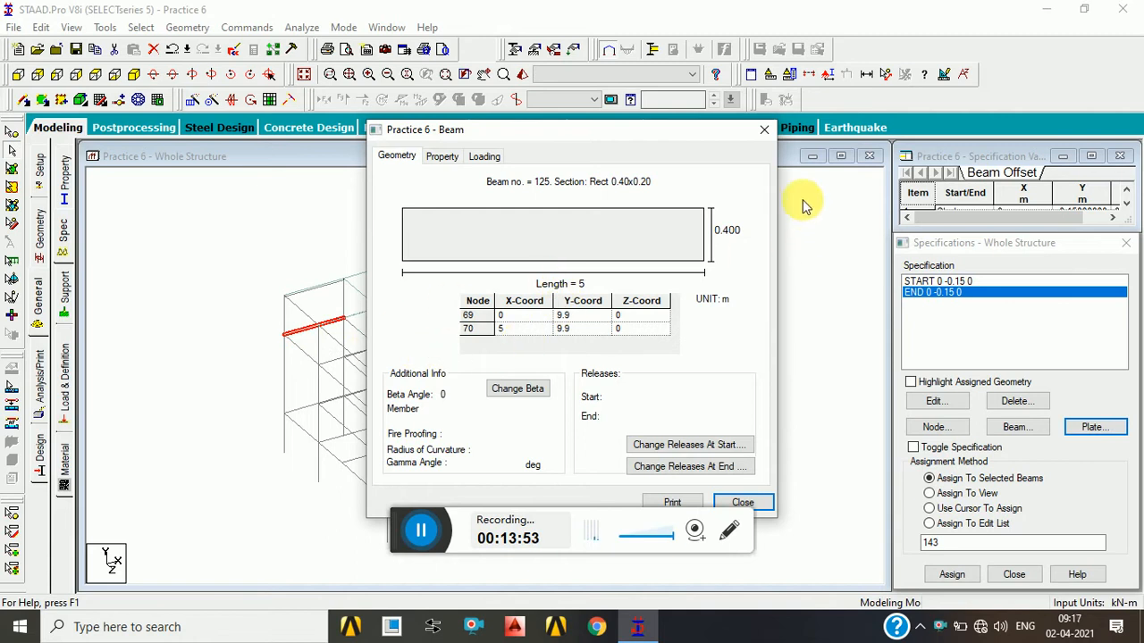
pyautogui.click(765, 132)
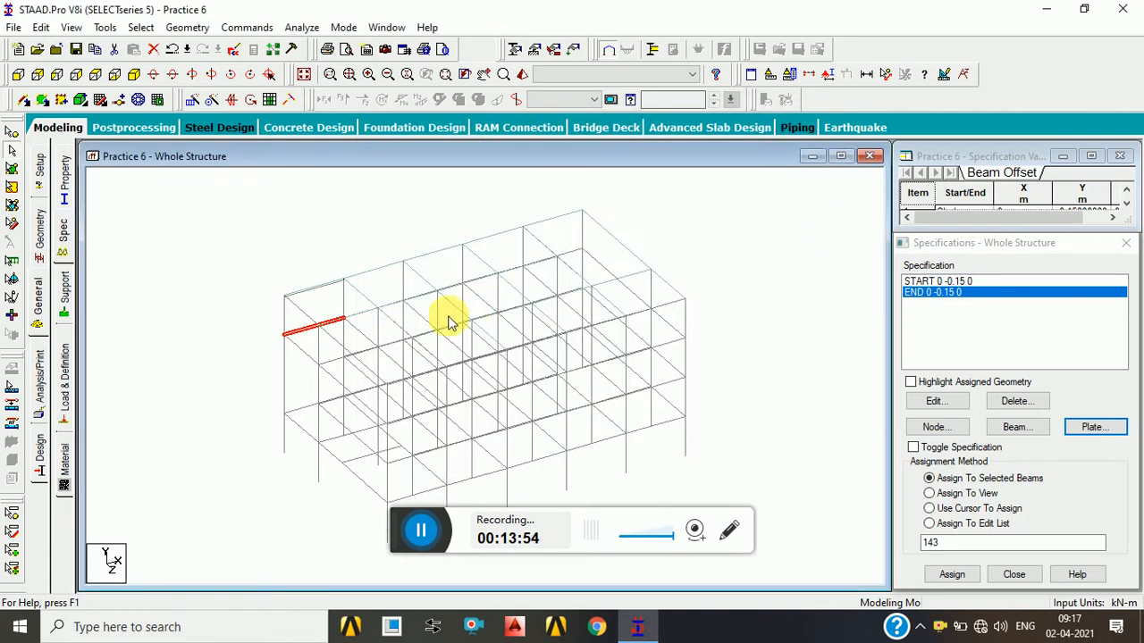
pyautogui.doubleClick(343, 359)
pyautogui.click(764, 132)
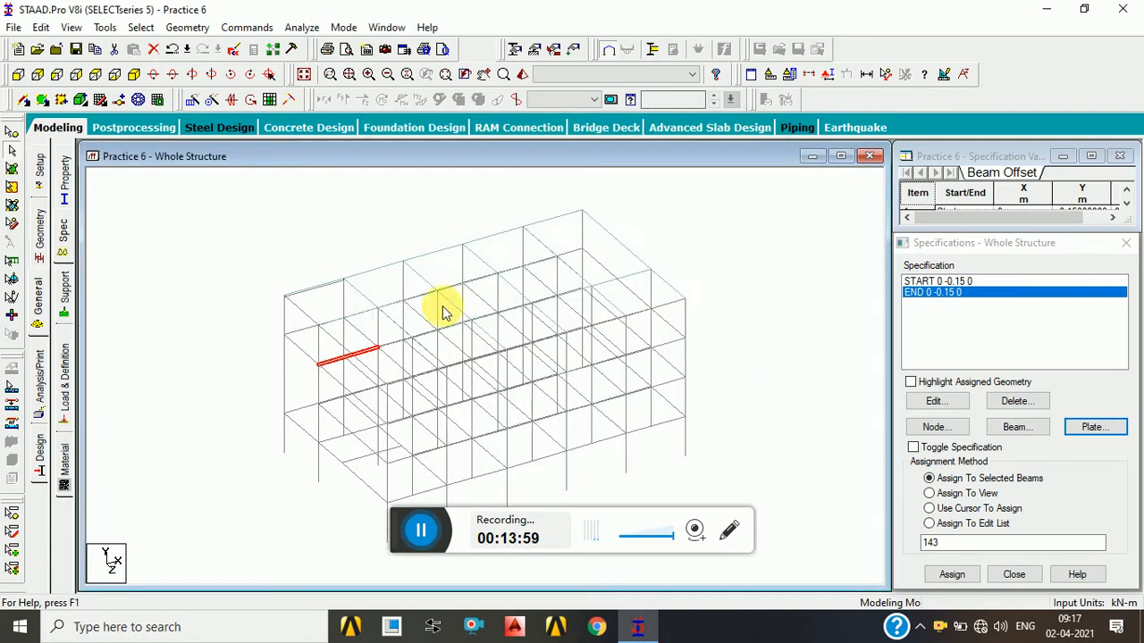
pyautogui.doubleClick(328, 287)
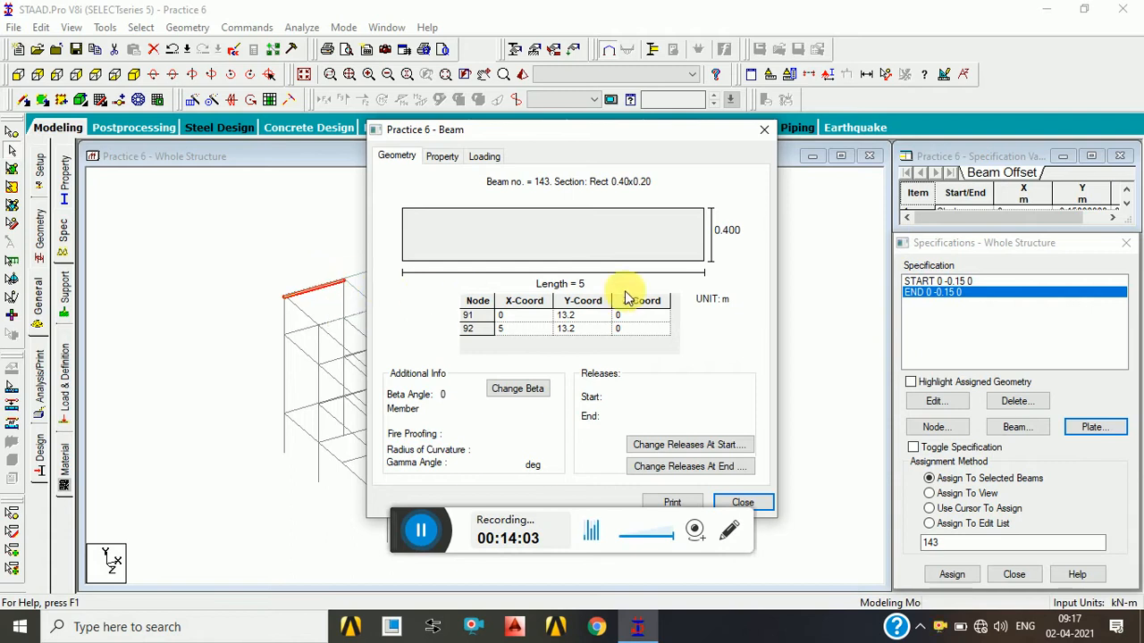
pyautogui.click(763, 130)
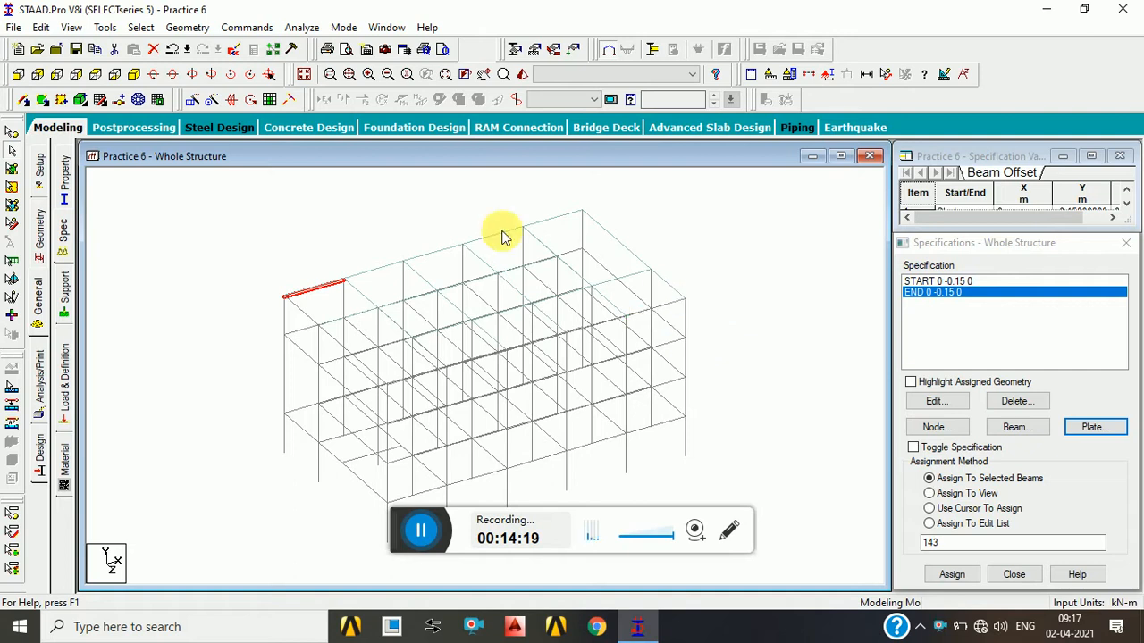
# Start a new Space structure named Structure101 with the Add Beam option, discarding the Practice 6 changes, and dismiss the snap grid.
pyautogui.click(288, 198)
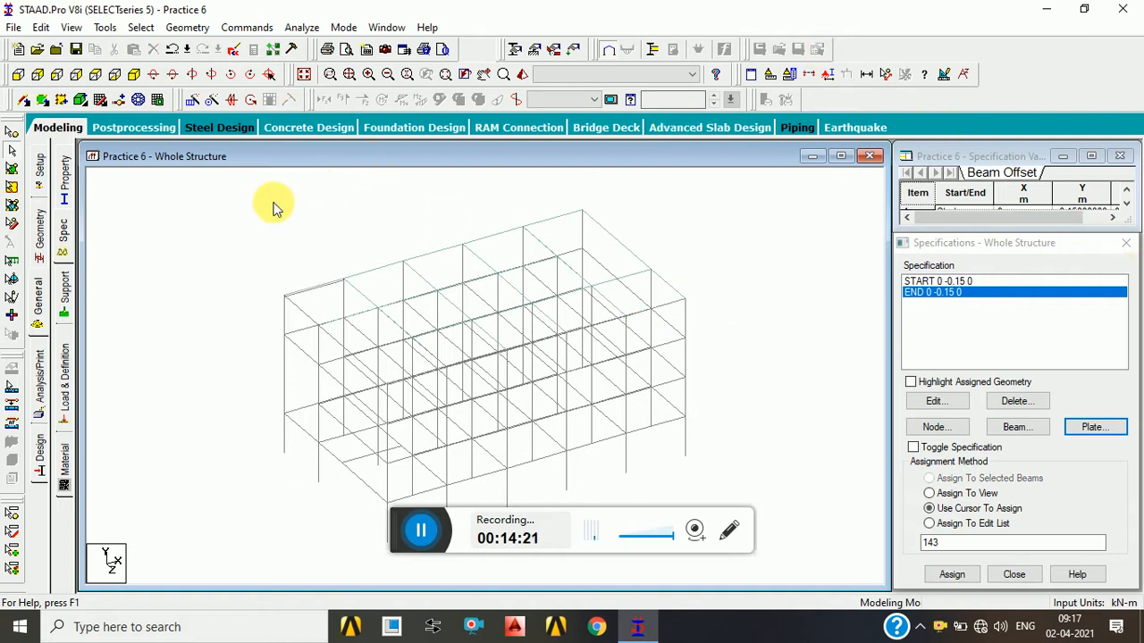
pyautogui.click(14, 30)
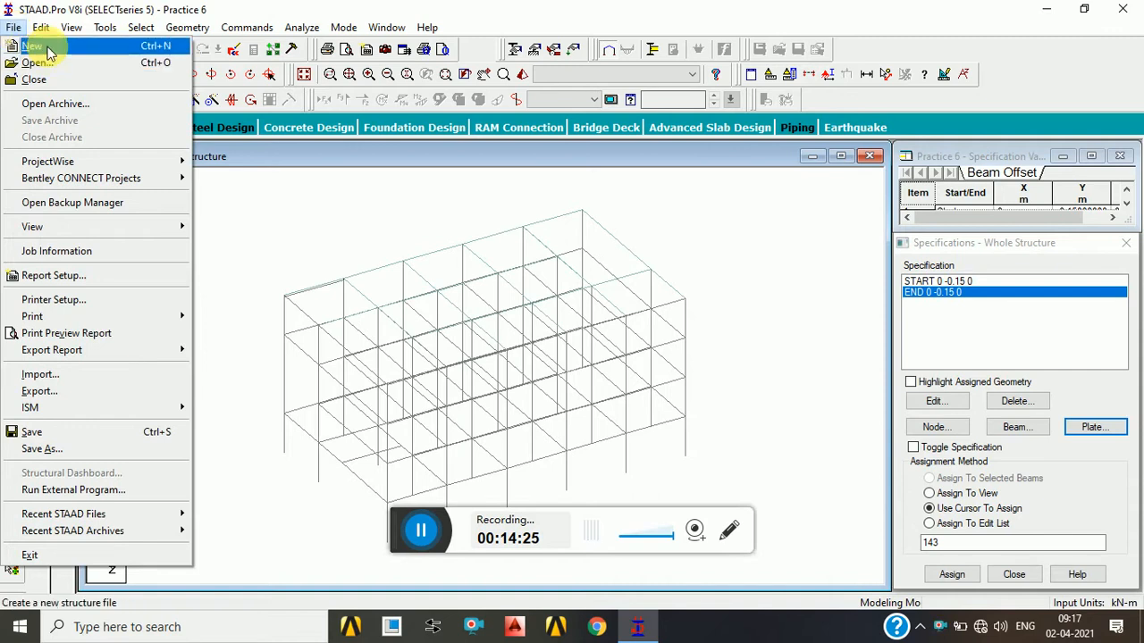
pyautogui.click(33, 45)
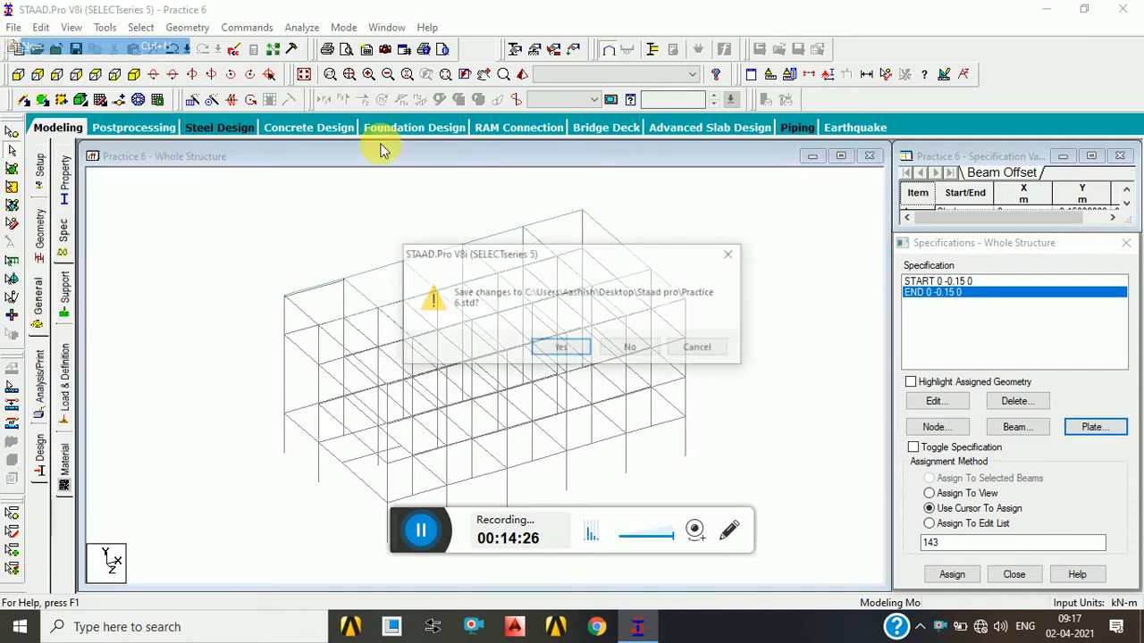
pyautogui.click(637, 354)
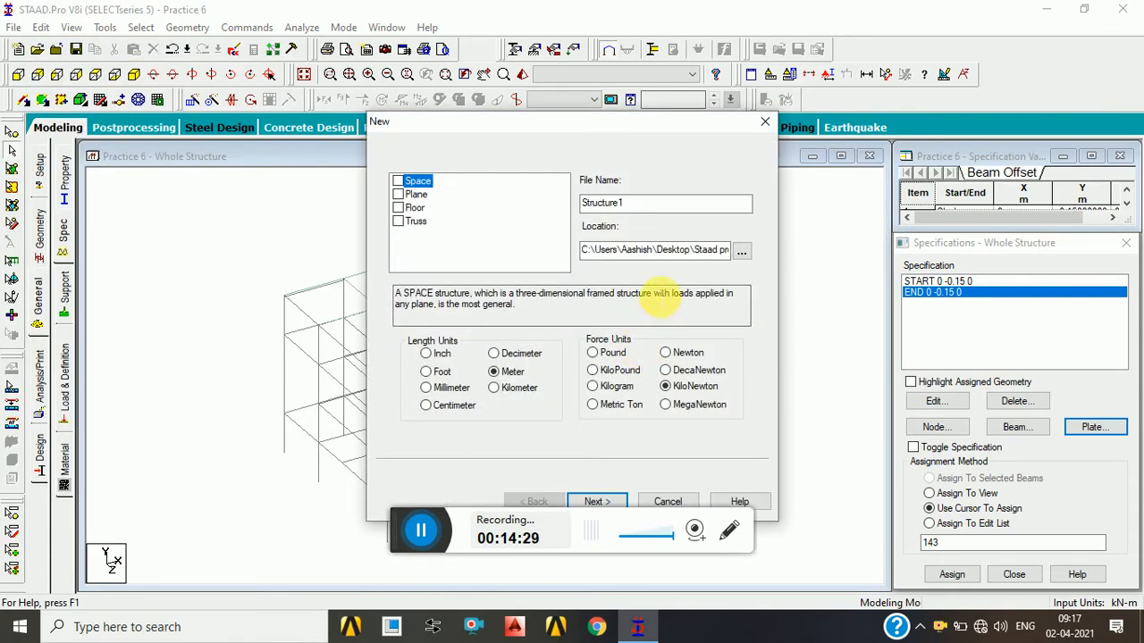
pyautogui.click(653, 205)
pyautogui.press('Return')
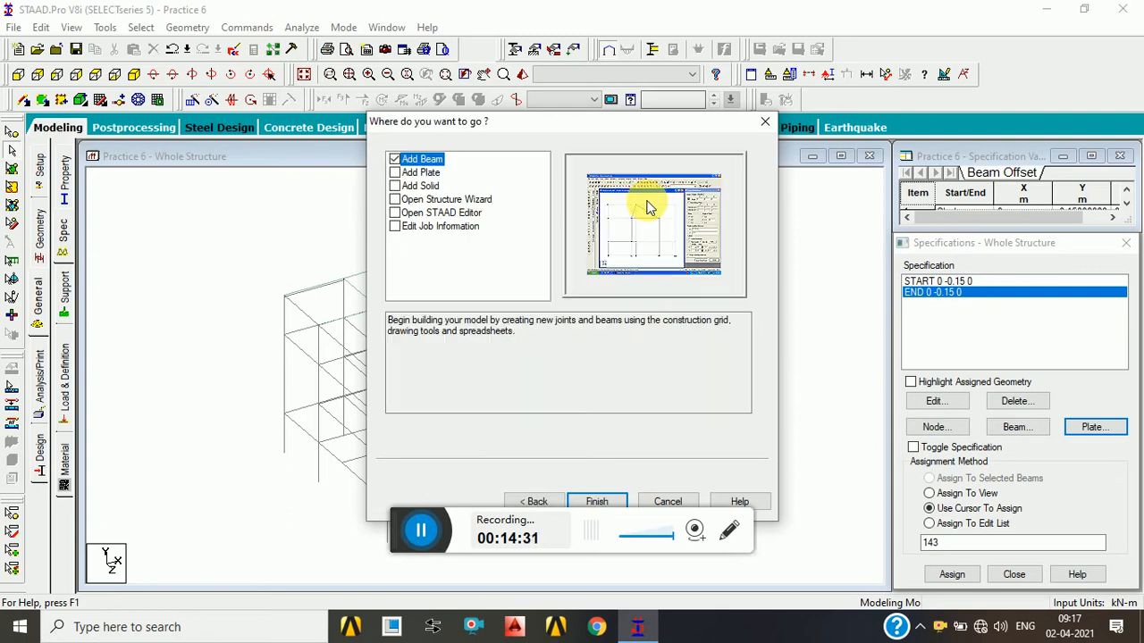
pyautogui.click(596, 498)
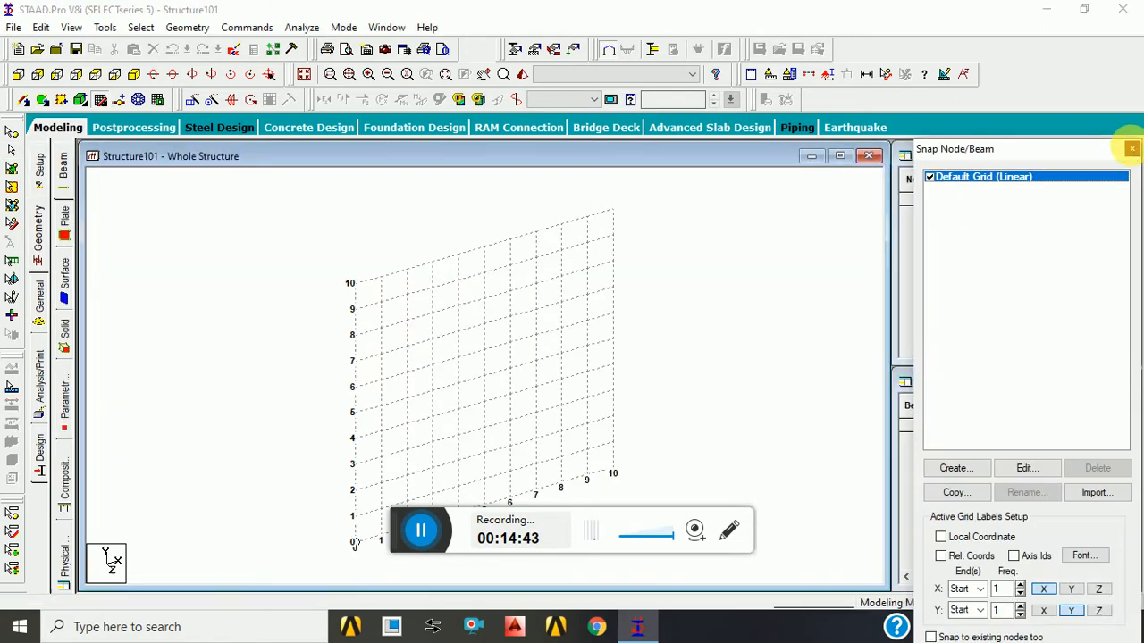
pyautogui.click(1131, 149)
# Enter four base nodes at X, Y, Z coordinates (0, 0, 0), (5, 0, 0), (0, 0, 5) and (5, 0, 5) m.
pyautogui.press('Return')
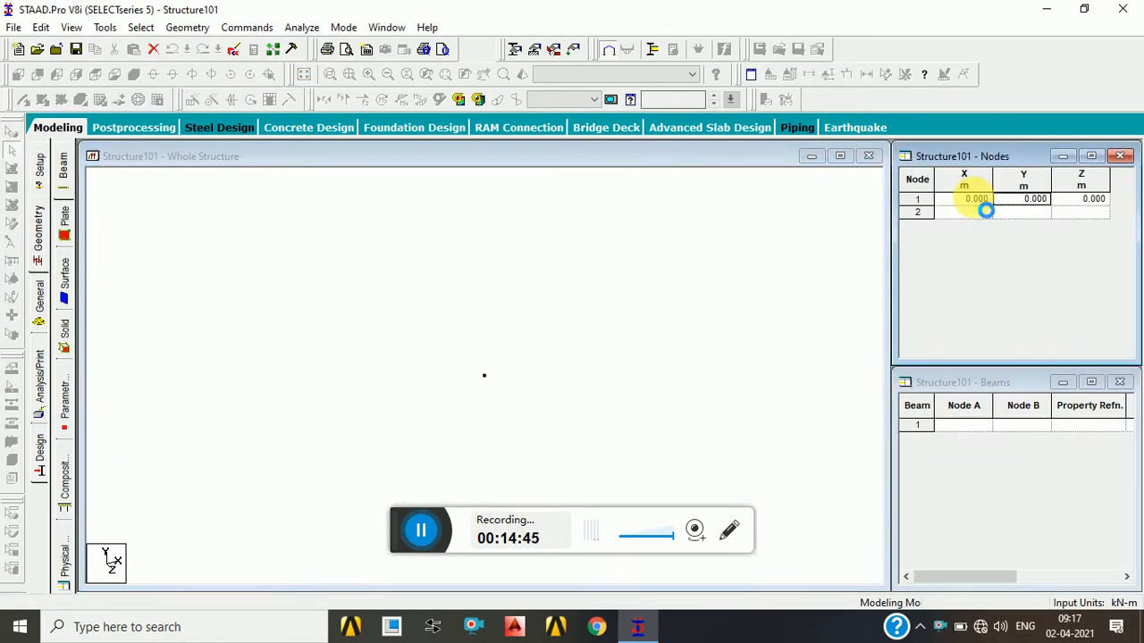
pyautogui.click(979, 214)
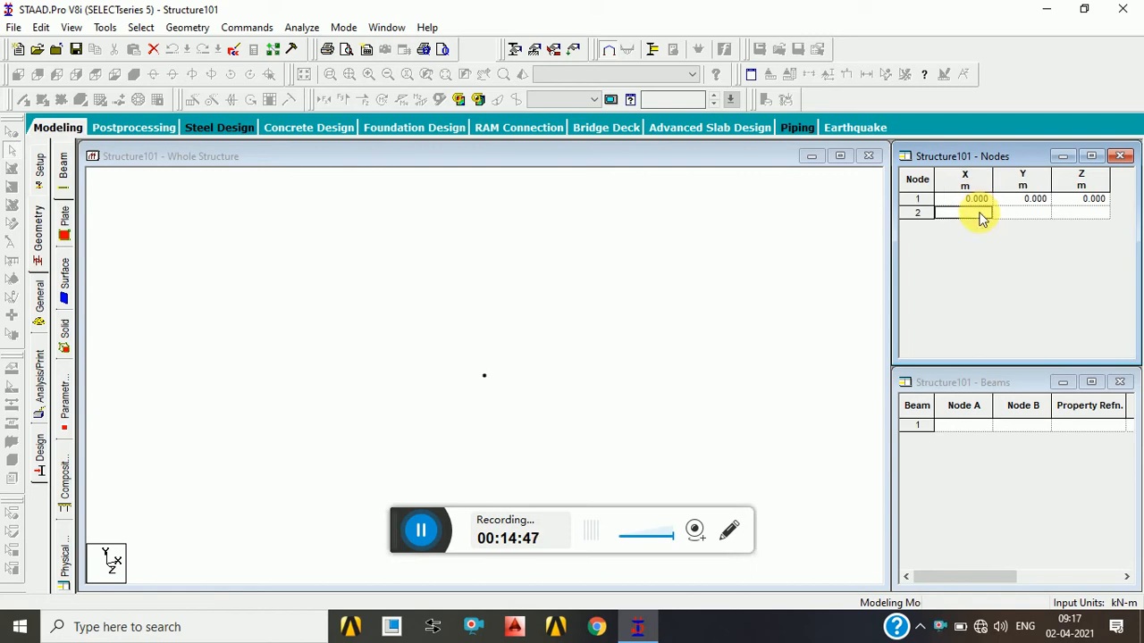
pyautogui.write('5')
pyautogui.press('Return')
pyautogui.click(1086, 227)
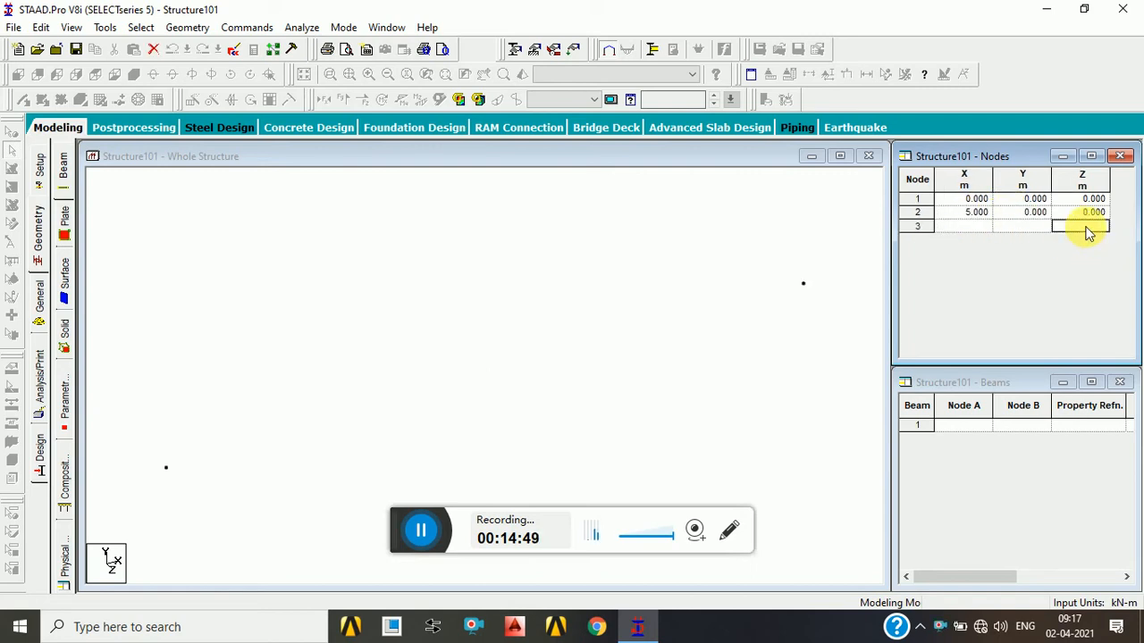
pyautogui.write('5')
pyautogui.press('Return')
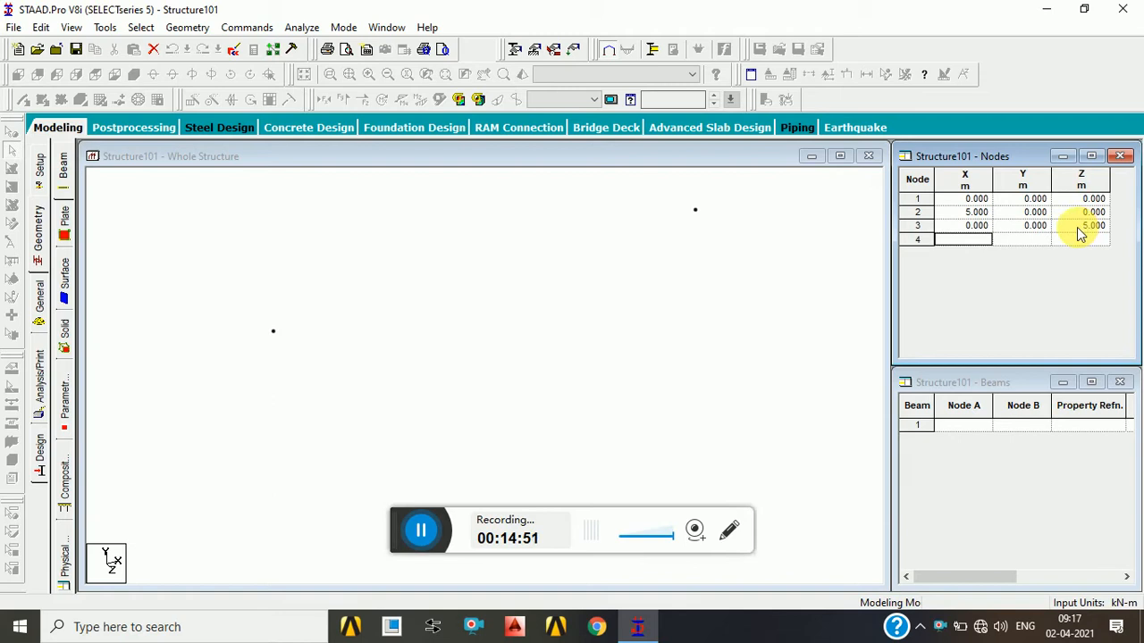
pyautogui.write('5')
pyautogui.press('Return')
pyautogui.click(1088, 239)
pyautogui.write('5')
pyautogui.press('Return')
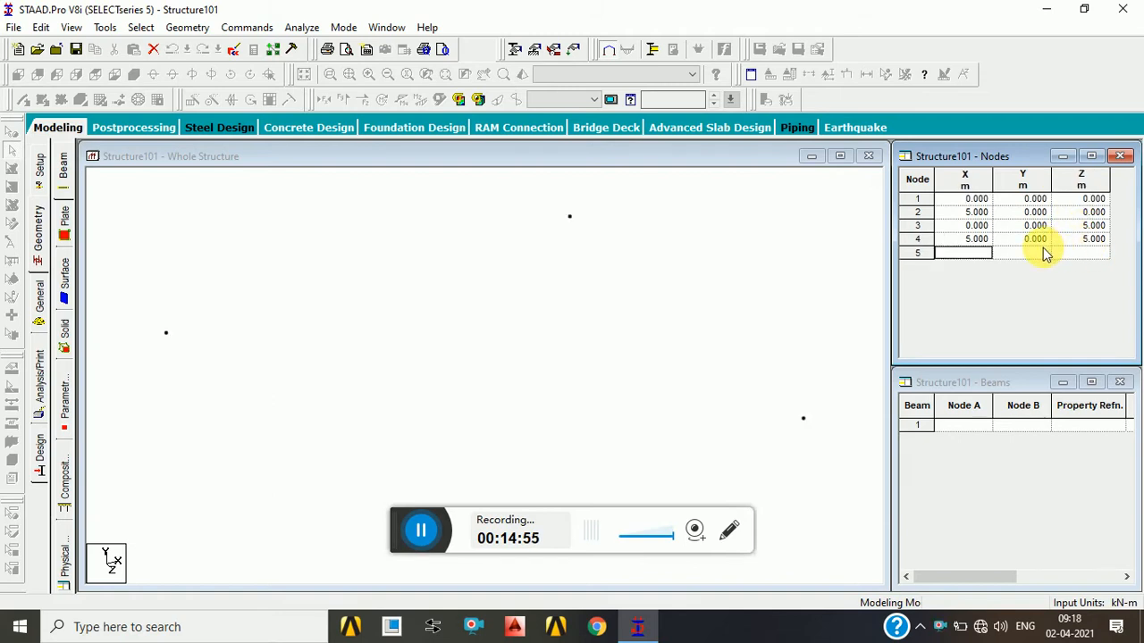
pyautogui.write('0')
pyautogui.click(1070, 253)
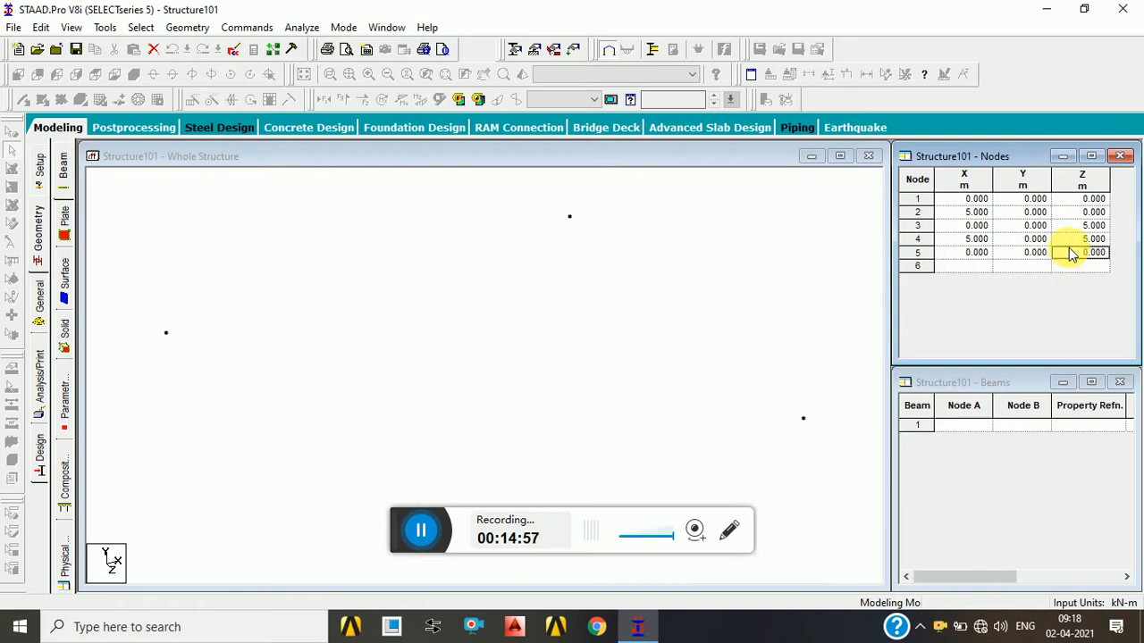
pyautogui.write('5')
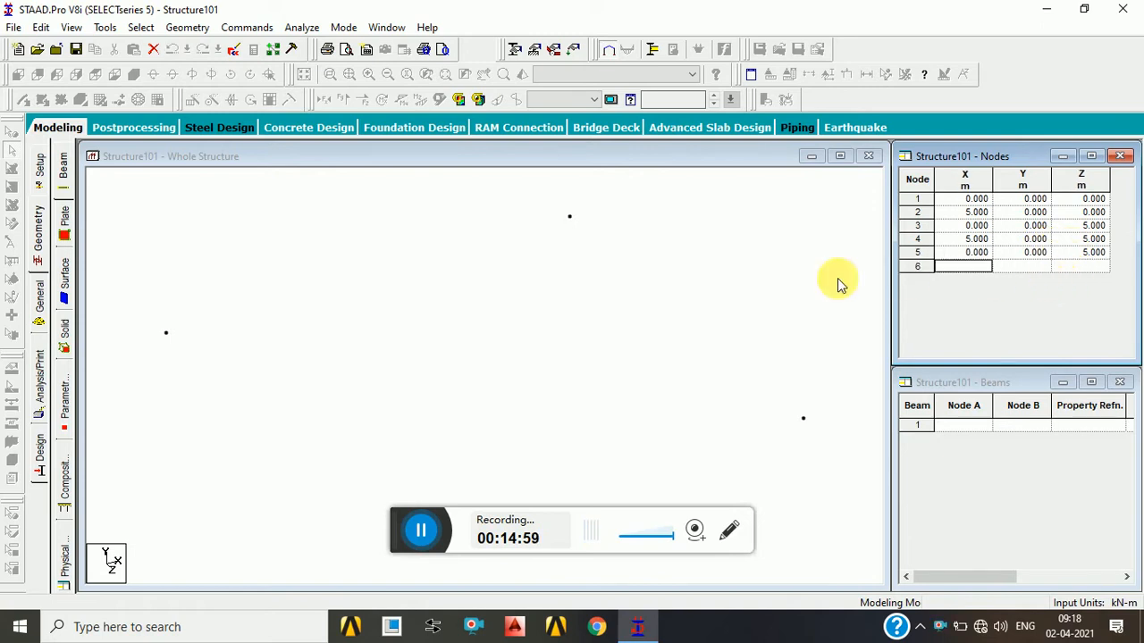
pyautogui.click(734, 283)
pyautogui.scroll(-3, 735, 279)
pyautogui.moveTo(603, 339); pyautogui.dragTo(607, 299, button='middle')
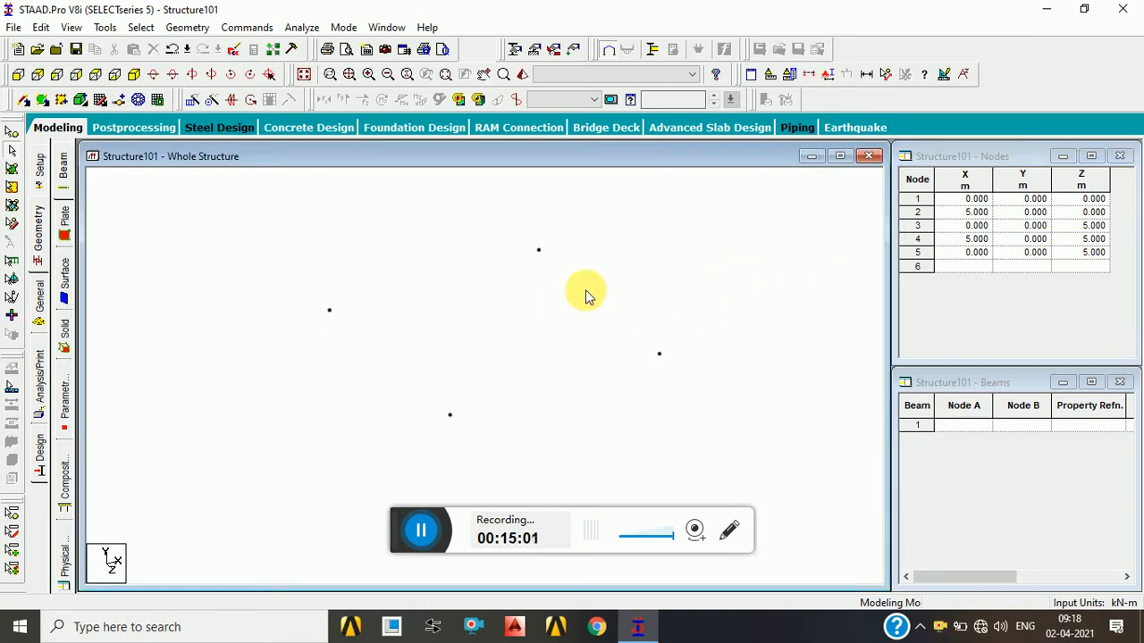
# Delete the duplicate fifth node at (0, 0, 5) from the node table.
pyautogui.click(10, 130)
pyautogui.moveTo(245, 204); pyautogui.dragTo(741, 456)
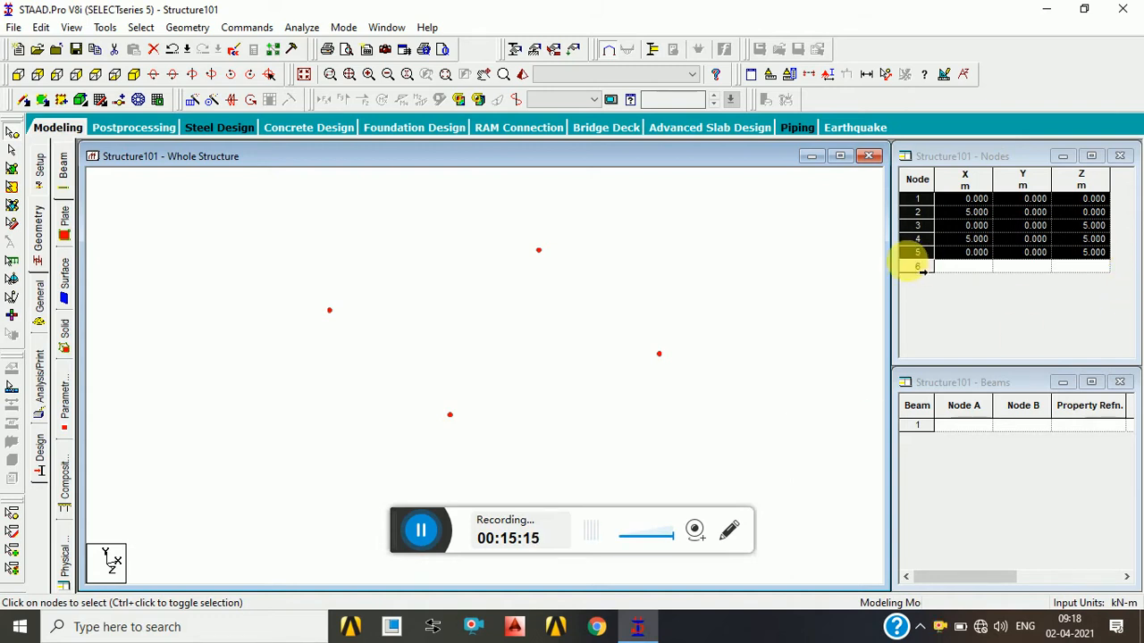
pyautogui.click(917, 255)
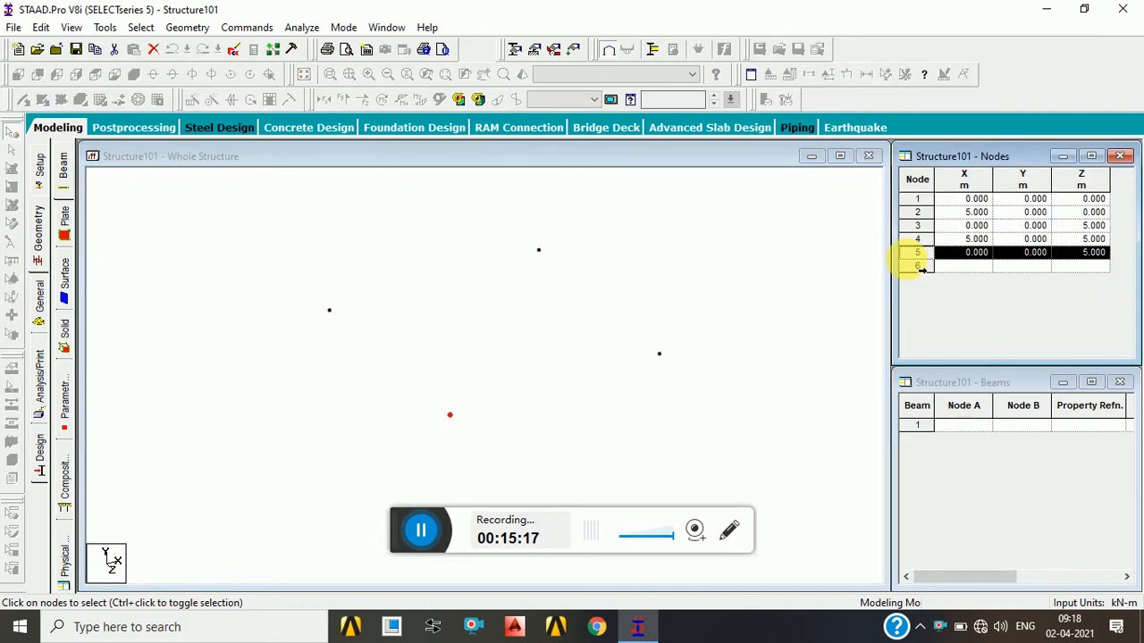
pyautogui.press('Delete')
pyautogui.press('Return')
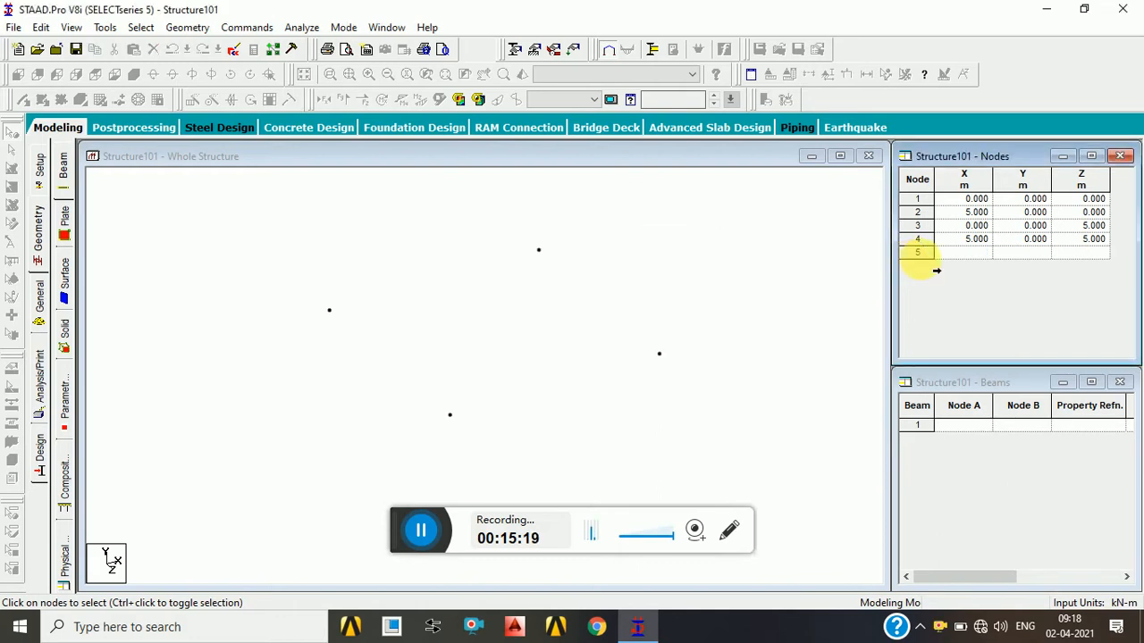
# Repeat all four base nodes once by 5 m in the global Y direction with linked steps to form the columns.
pyautogui.moveTo(210, 218); pyautogui.dragTo(790, 450)
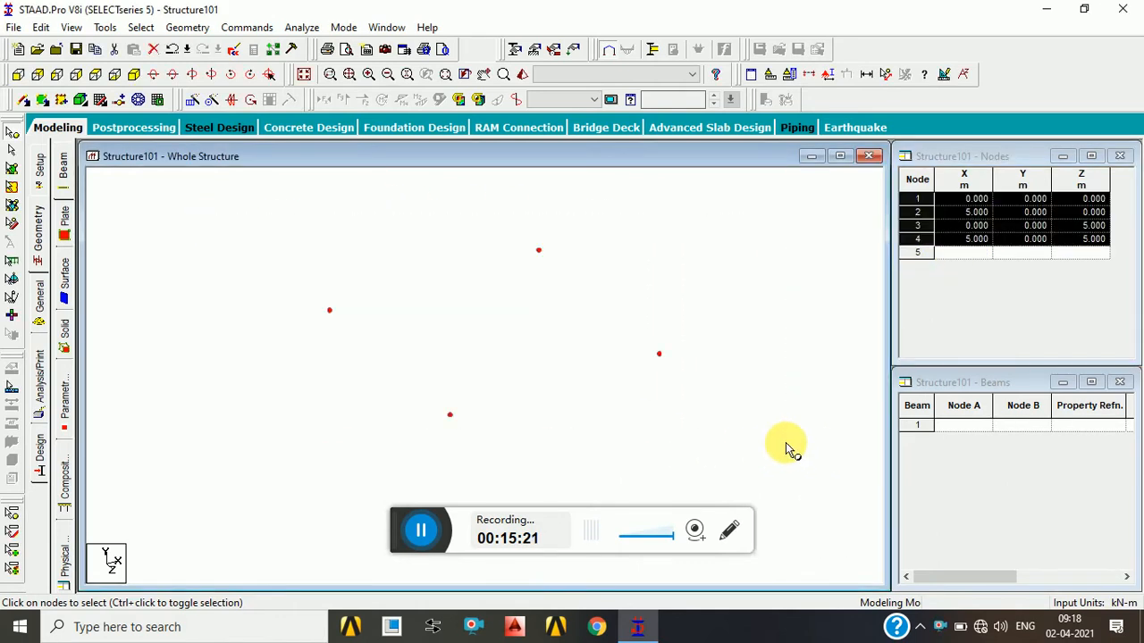
pyautogui.click(193, 101)
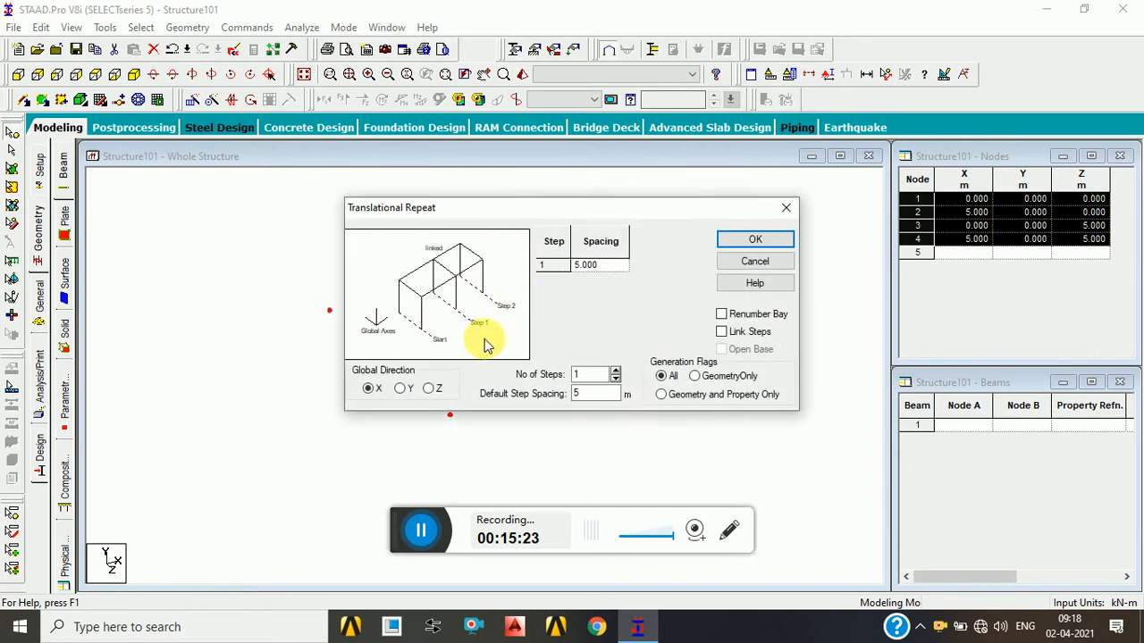
pyautogui.click(399, 388)
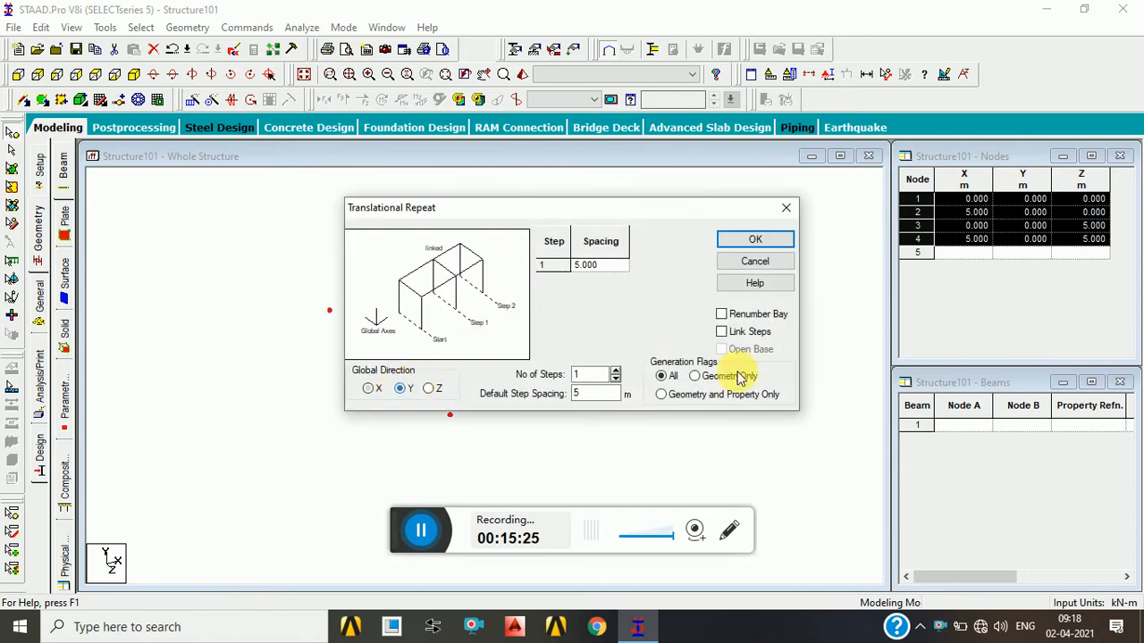
pyautogui.click(721, 332)
pyautogui.click(755, 241)
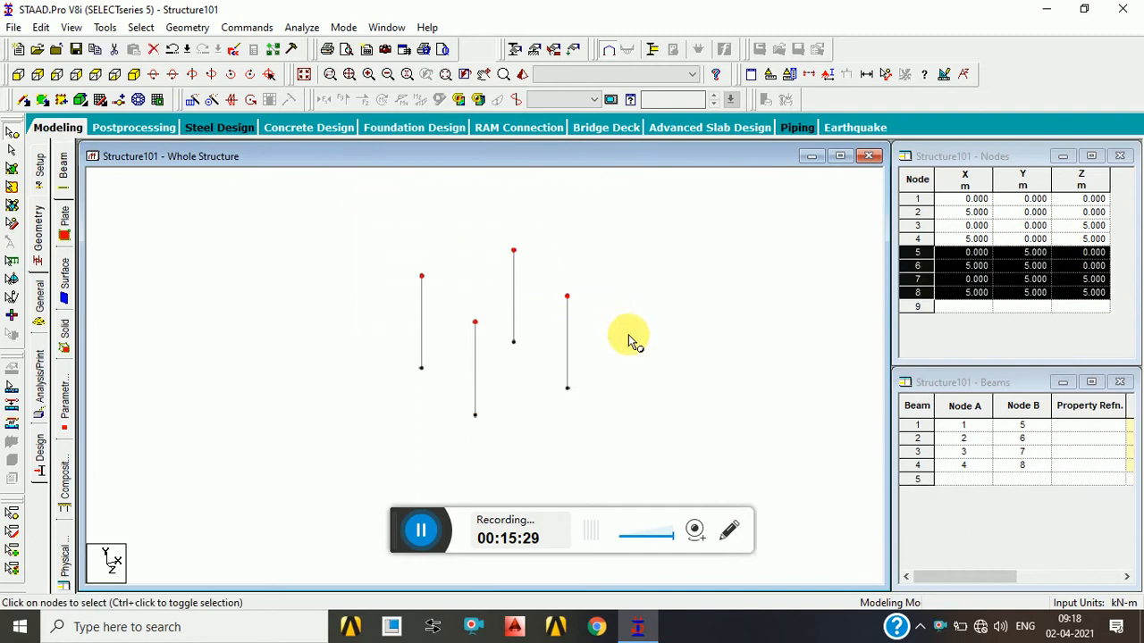
# Connect the four selected column-top nodes with beams along the X axis.
pyautogui.click(191, 99)
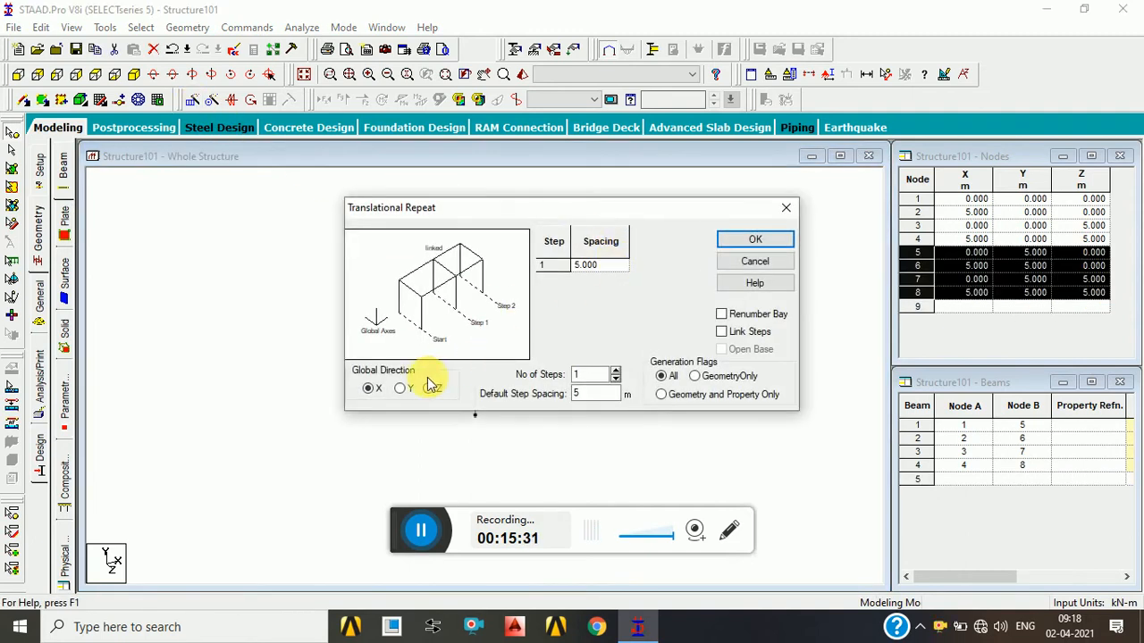
pyautogui.click(787, 208)
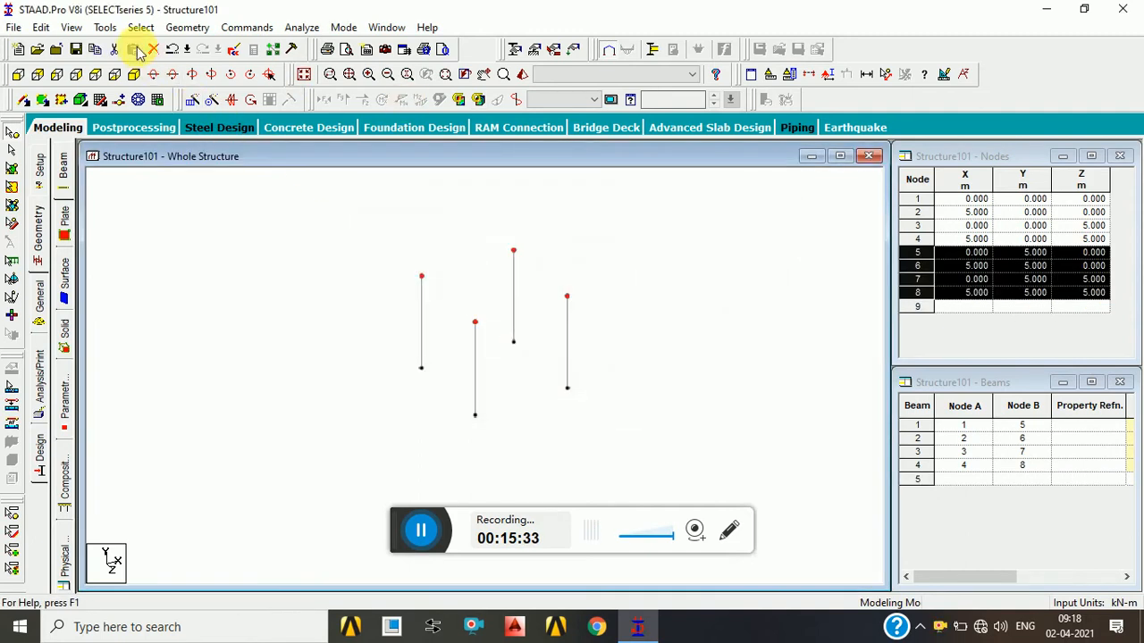
pyautogui.click(185, 27)
pyautogui.moveTo(307, 186)
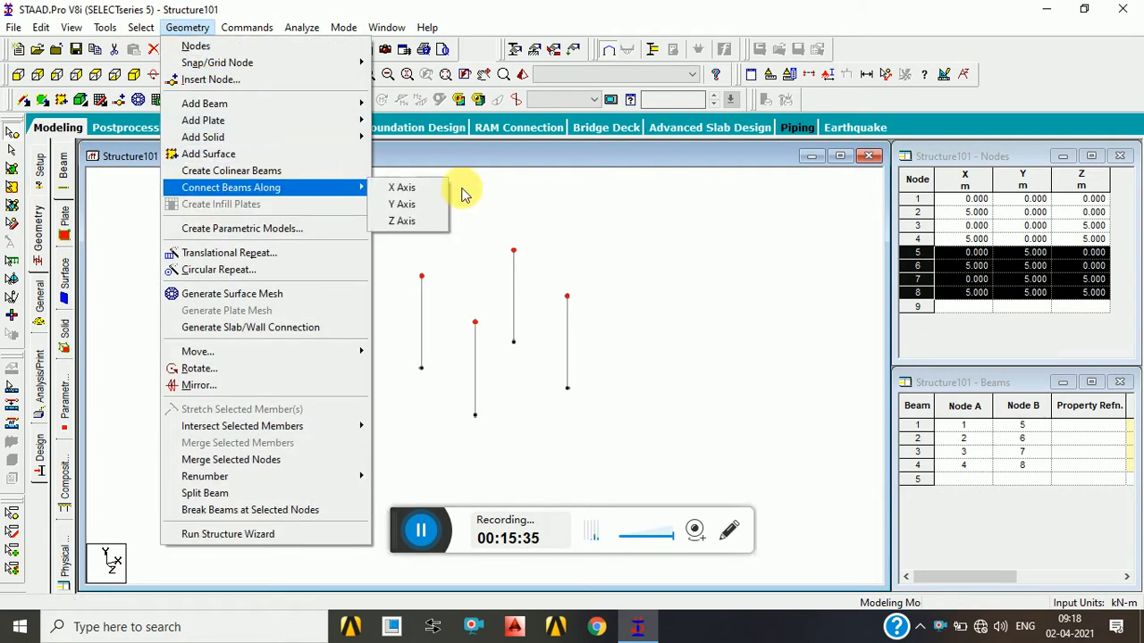
pyautogui.click(407, 187)
pyautogui.click(628, 352)
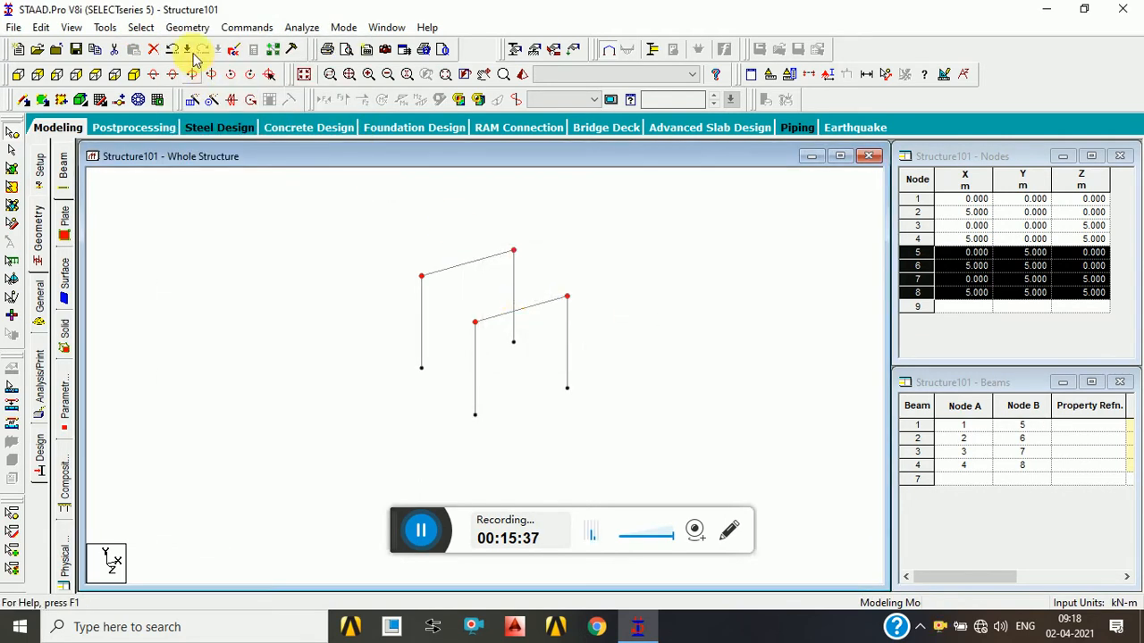
# Connect the four column-top nodes with beams along the Z axis.
pyautogui.click(143, 27)
pyautogui.moveTo(187, 27)
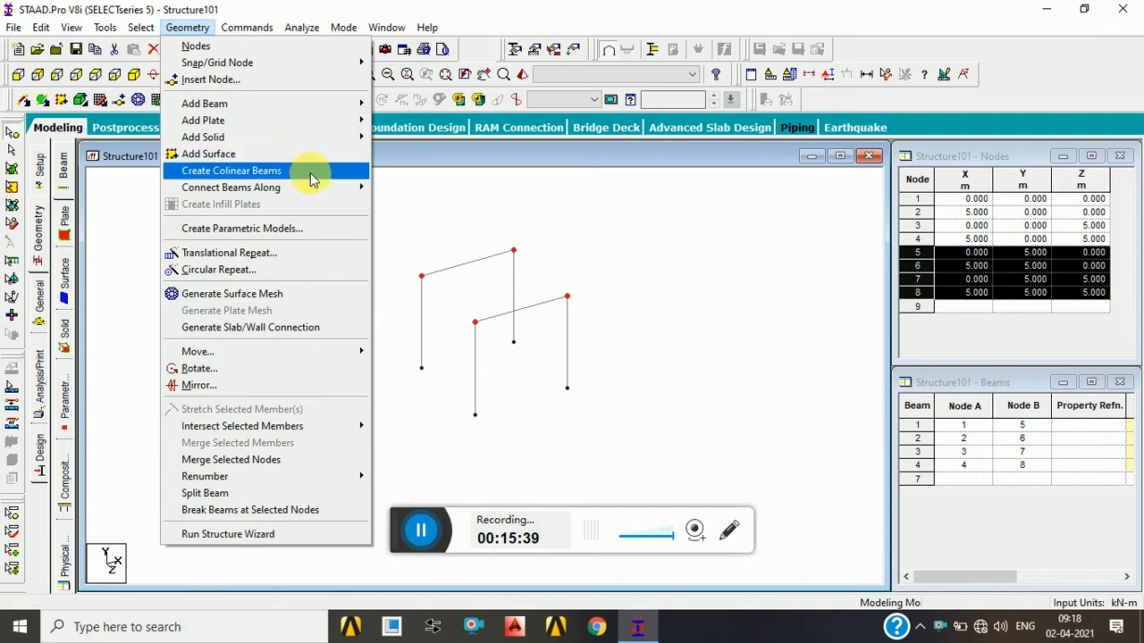
pyautogui.moveTo(319, 187)
pyautogui.click(401, 221)
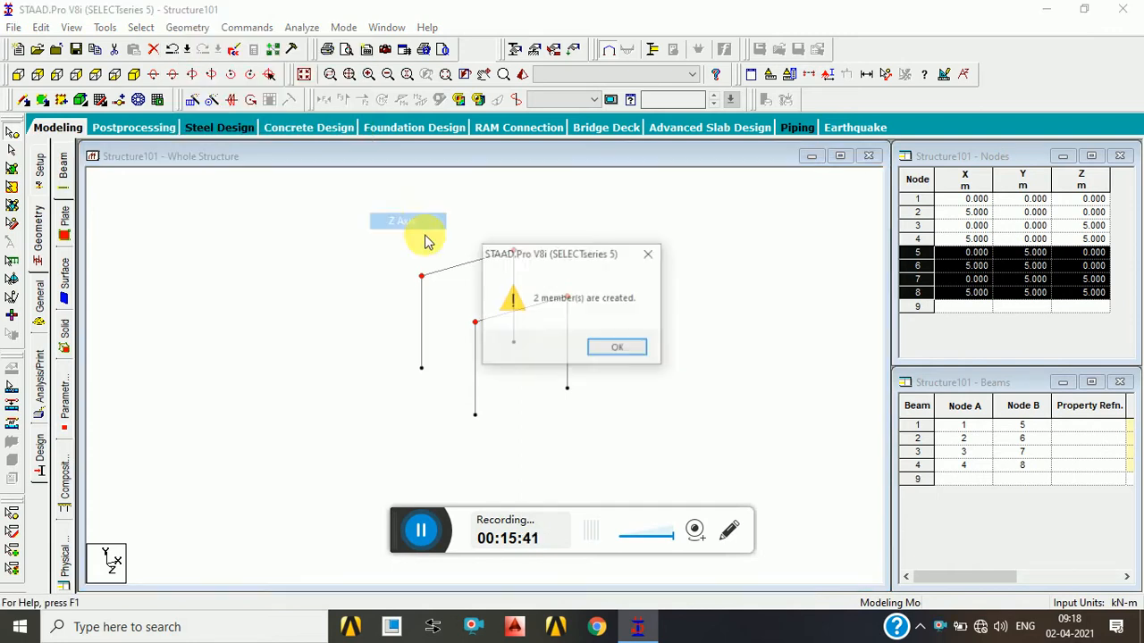
pyautogui.click(619, 349)
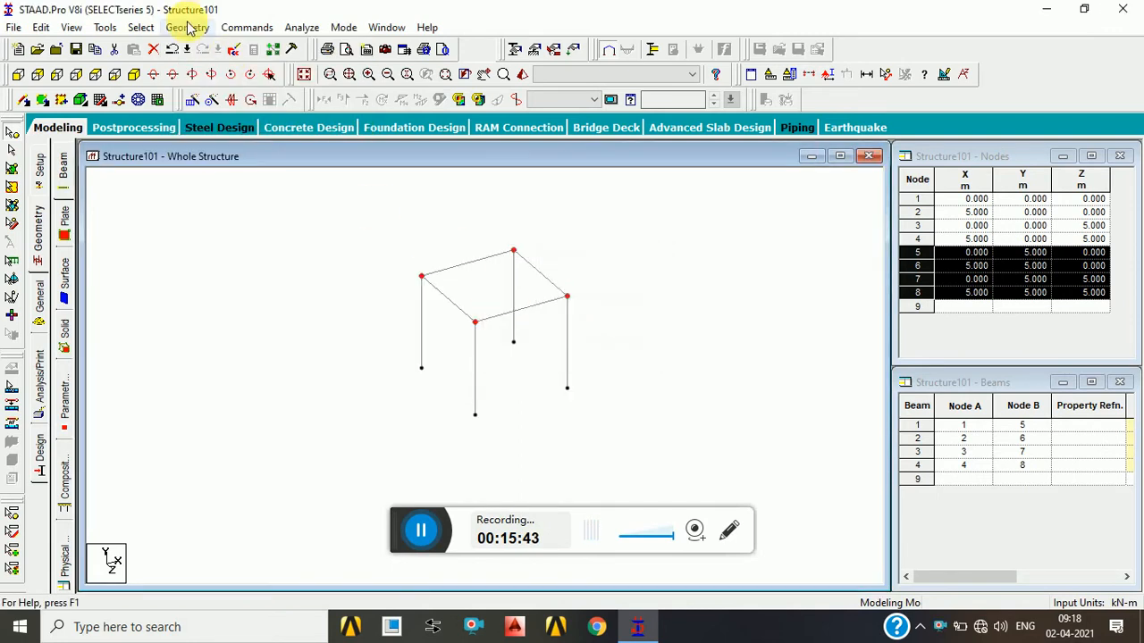
pyautogui.click(186, 26)
pyautogui.click(219, 7)
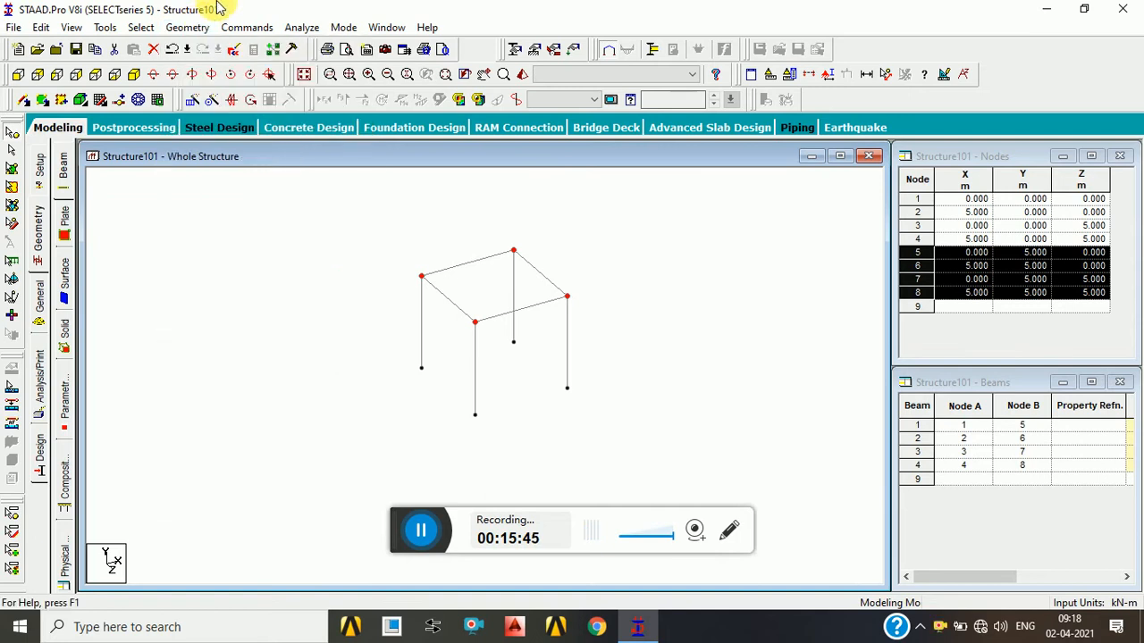
pyautogui.click(205, 28)
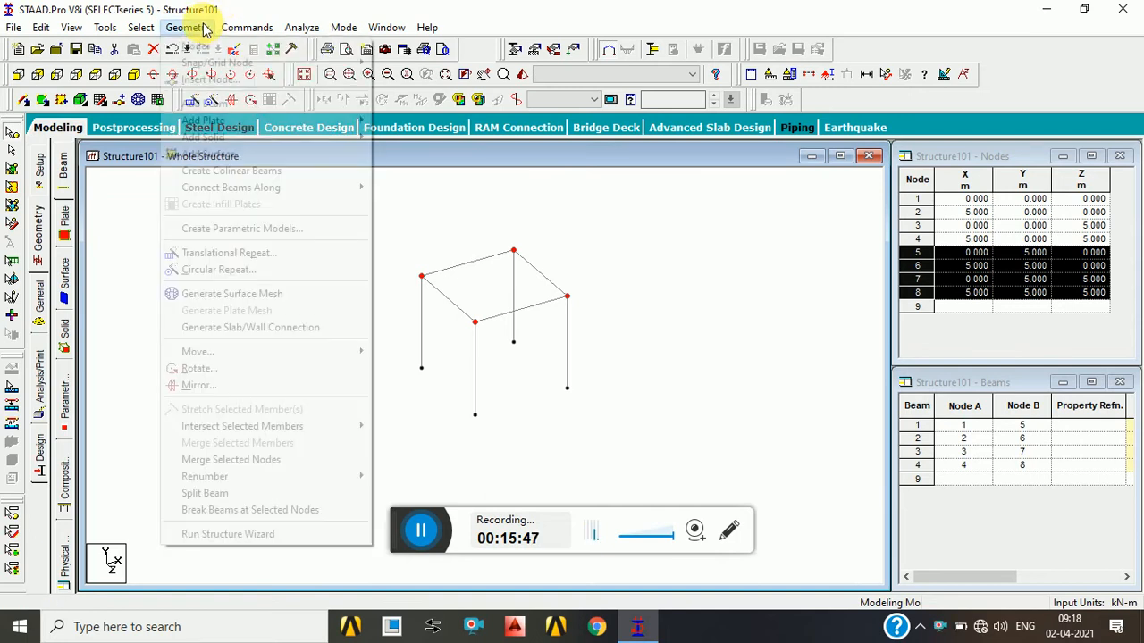
pyautogui.click(300, 8)
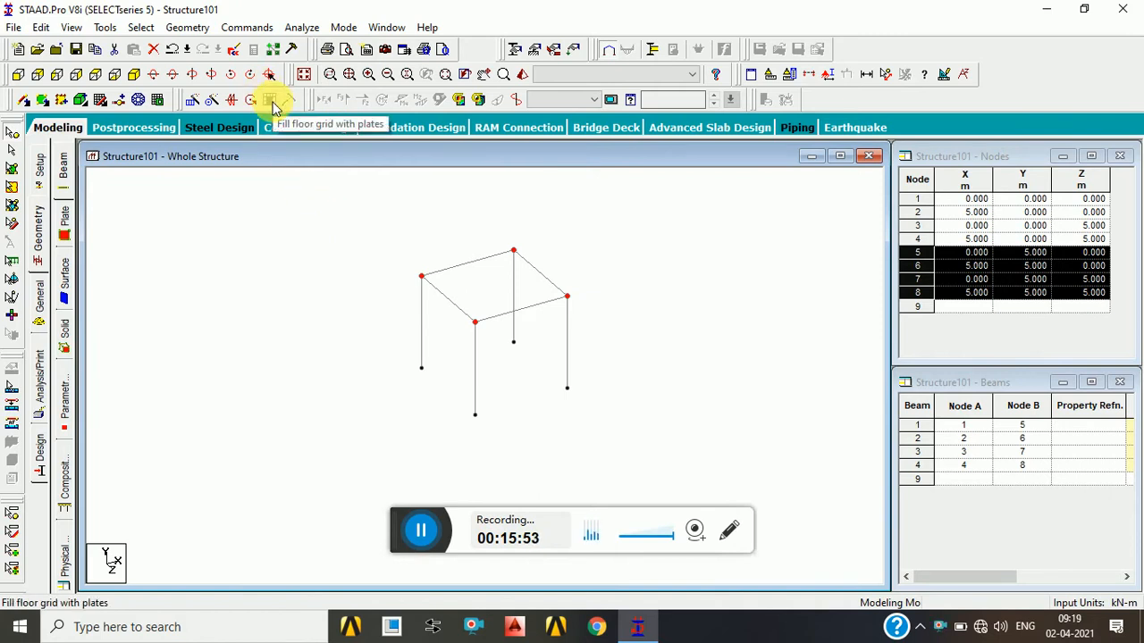
# Define a rectangular concrete section with YD 0.4 m and ZD 0.2 m.
pyautogui.click(390, 268)
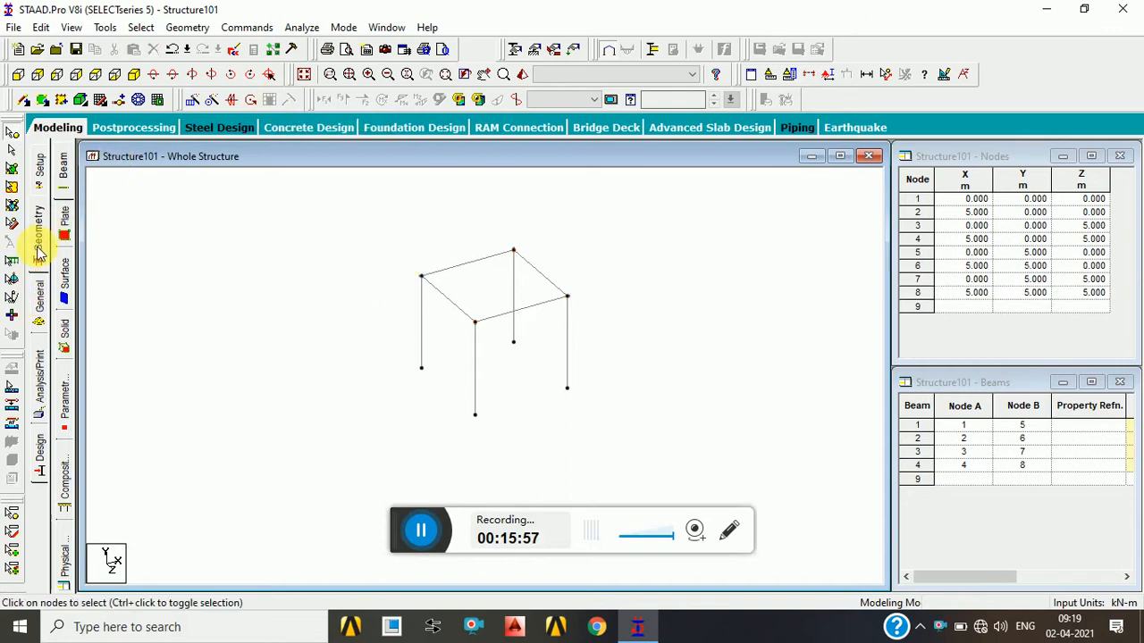
pyautogui.click(40, 286)
pyautogui.click(1086, 443)
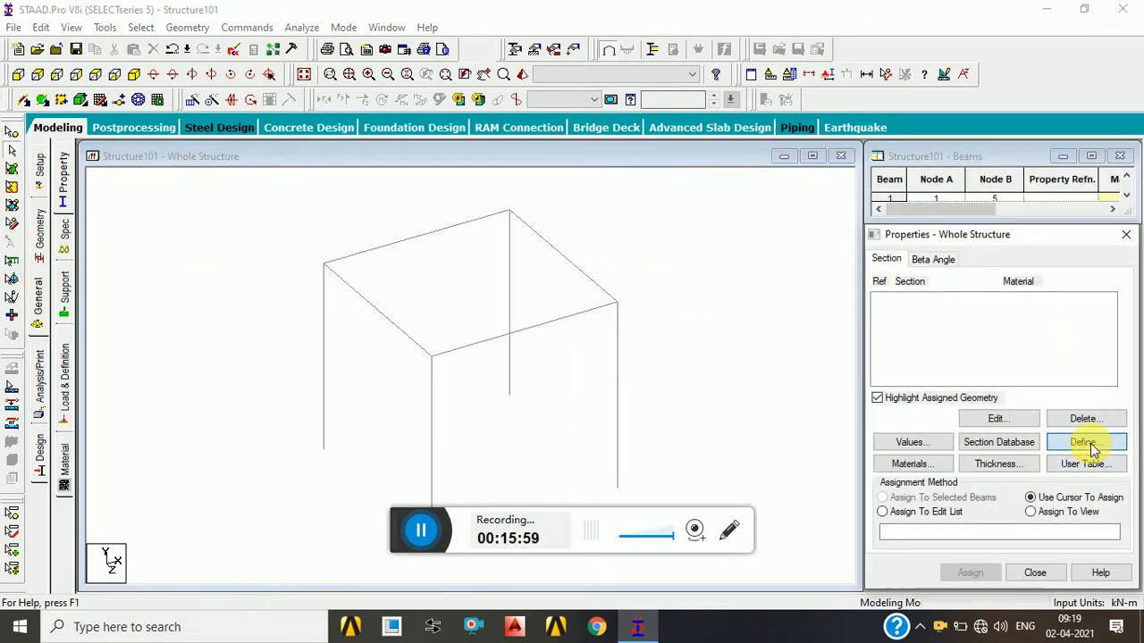
pyautogui.click(333, 180)
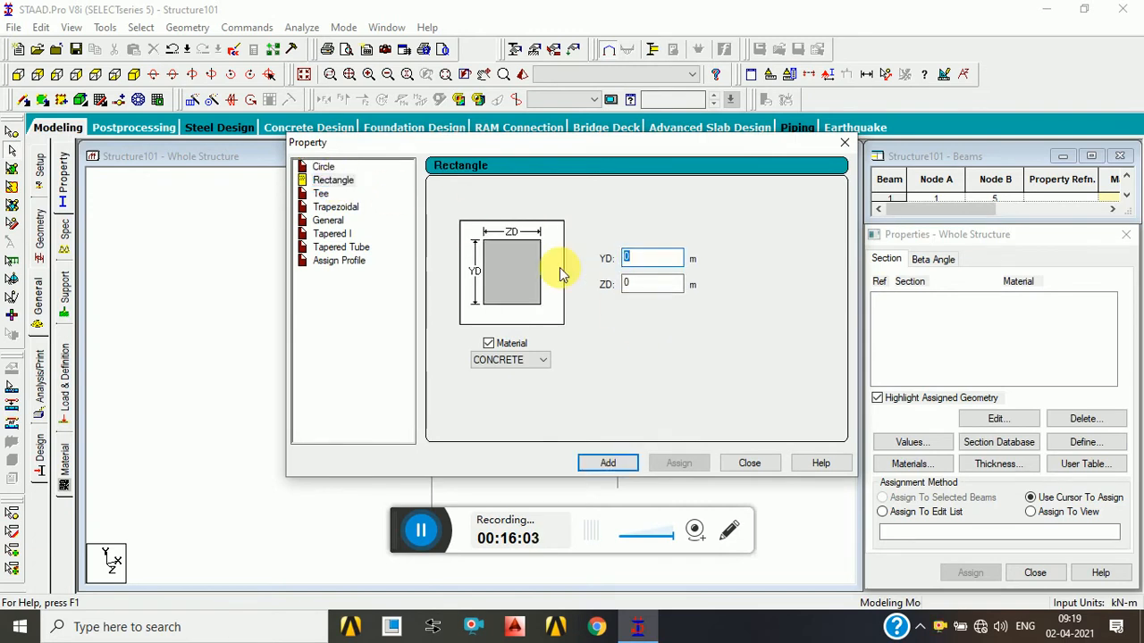
pyautogui.write('.4')
pyautogui.press('Tab')
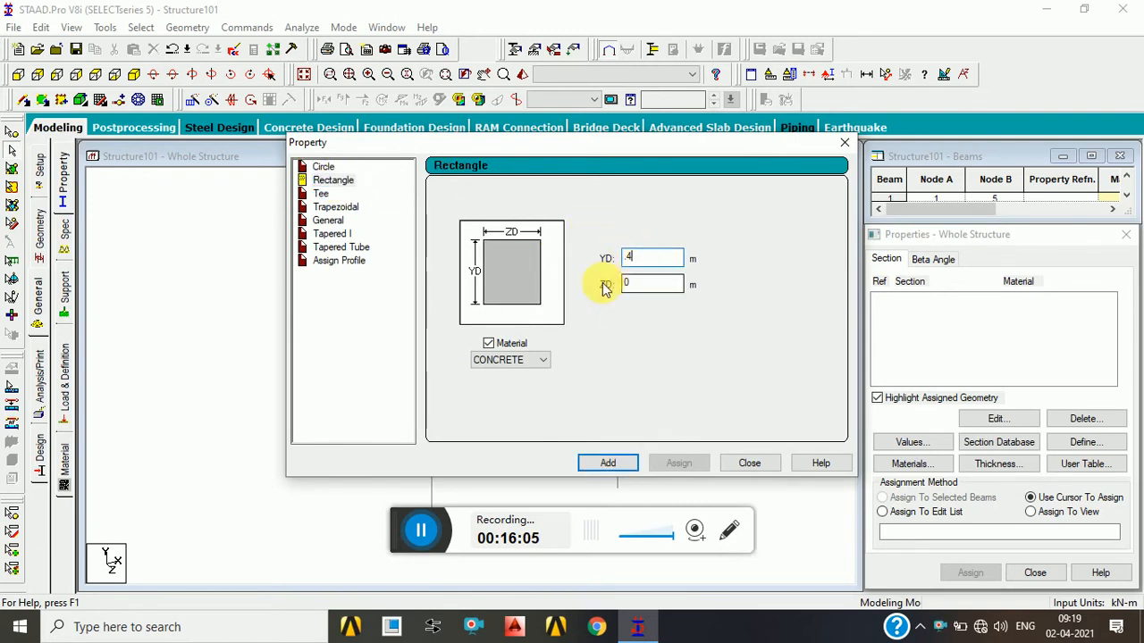
pyautogui.write('.2')
pyautogui.press('Return')
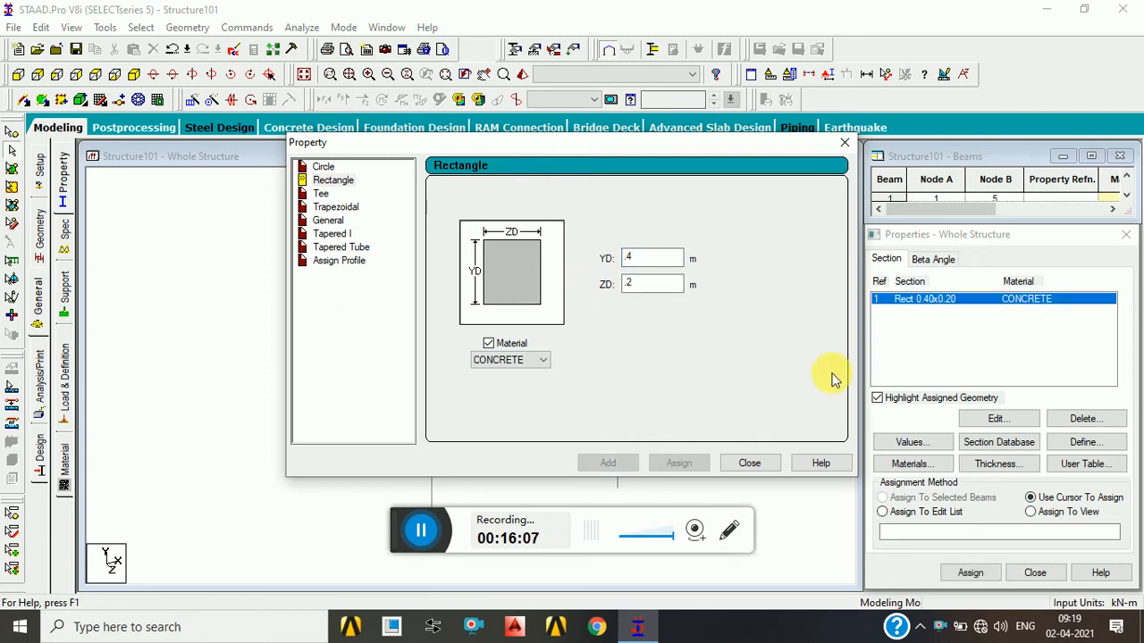
pyautogui.click(751, 463)
# Assign the rectangular 0.40x0.20 concrete section to all members in the view.
pyautogui.click(1030, 512)
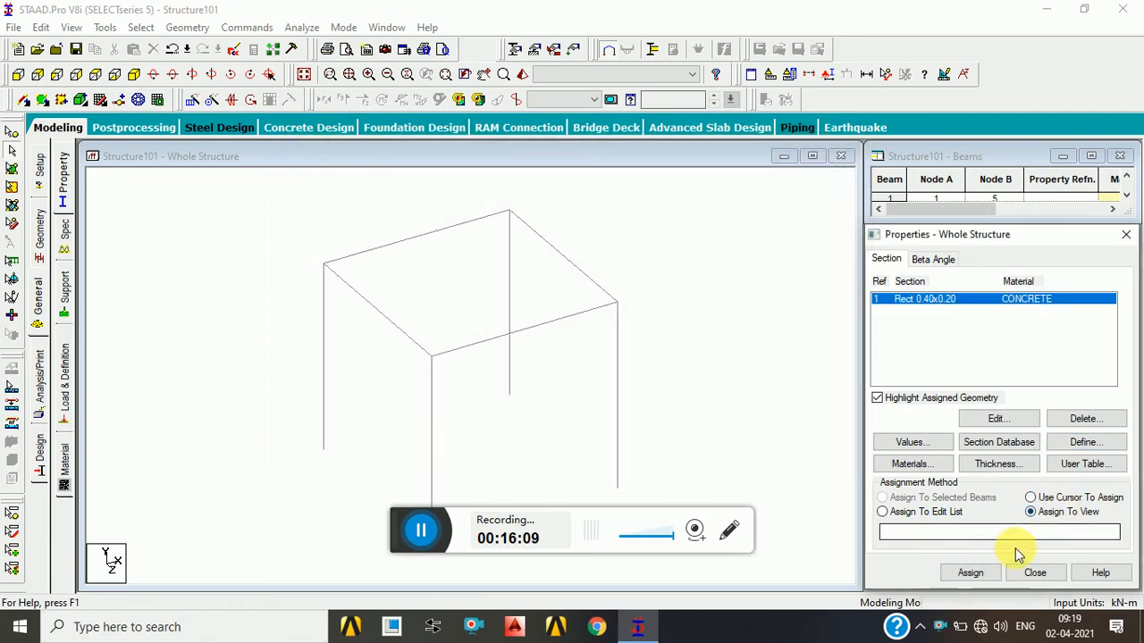
pyautogui.click(972, 573)
pyautogui.click(1028, 454)
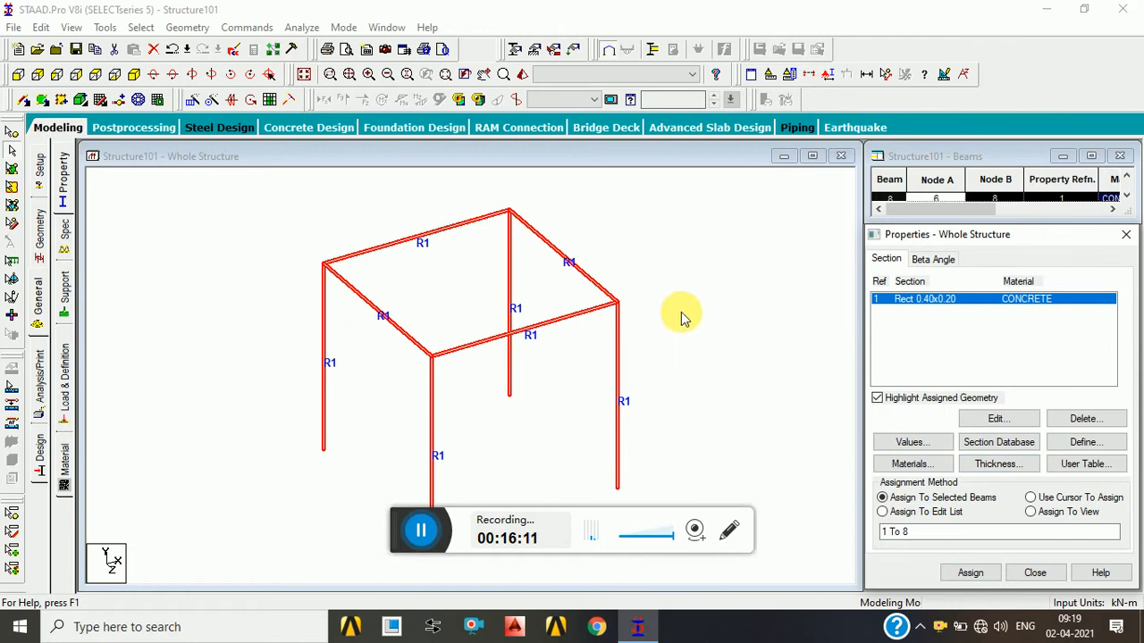
# Check the frame's beams and columns in a 3D rendered view.
pyautogui.moveTo(256, 186); pyautogui.dragTo(613, 291)
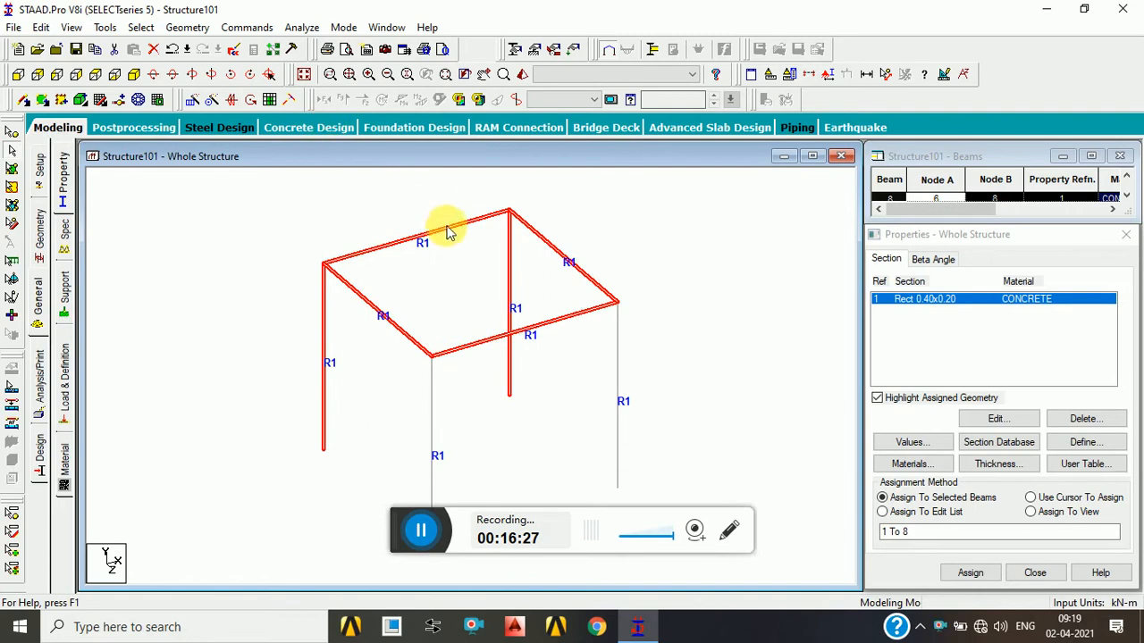
pyautogui.click(439, 270)
pyautogui.click(521, 74)
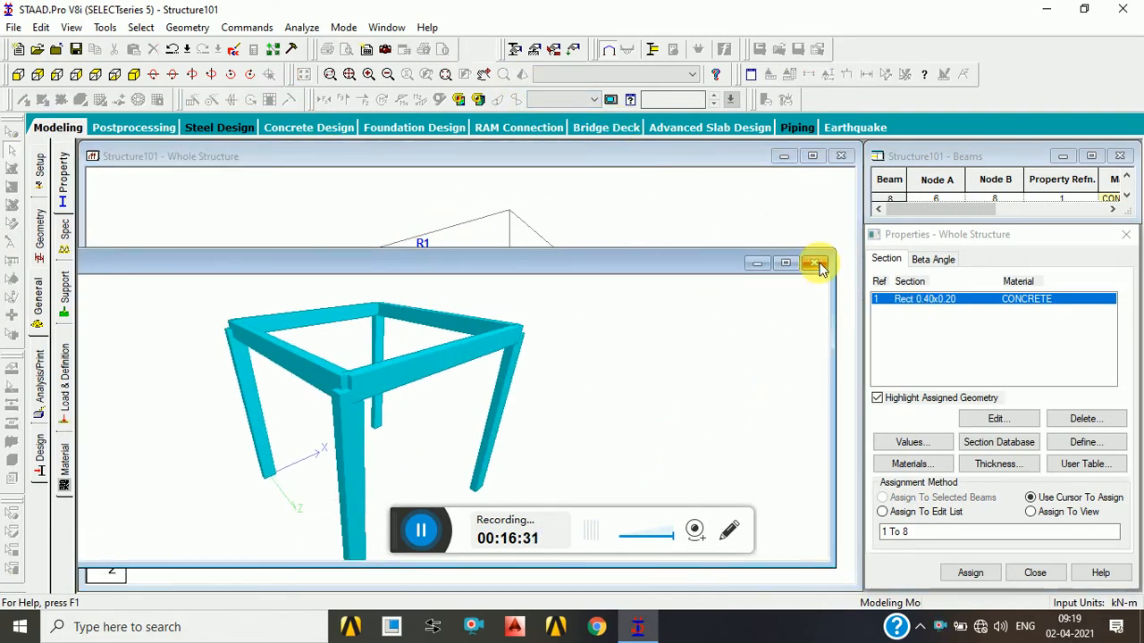
pyautogui.click(814, 262)
# Select the roof-level beams in the front view and fill their floor grid with plates.
pyautogui.click(19, 75)
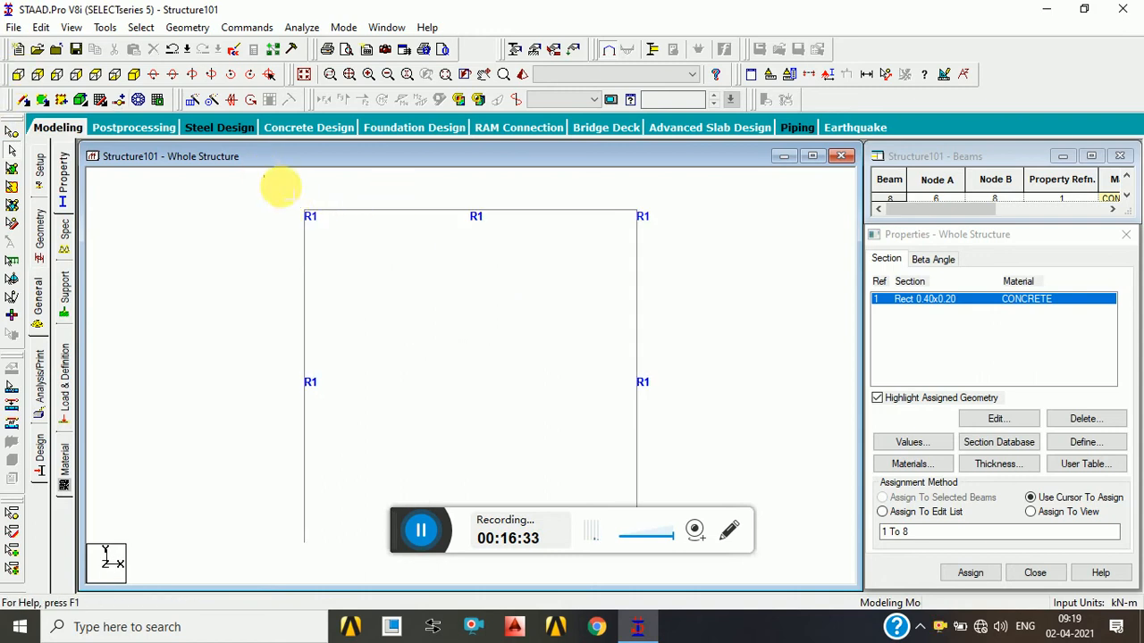
pyautogui.moveTo(279, 188); pyautogui.dragTo(778, 235)
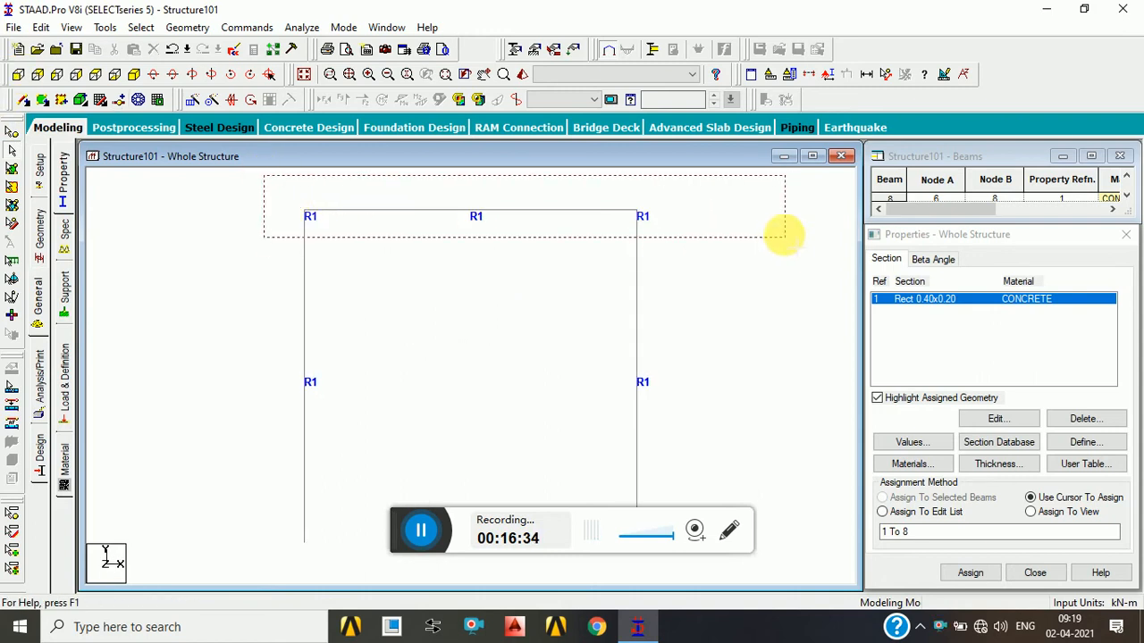
pyautogui.click(269, 101)
pyautogui.click(624, 350)
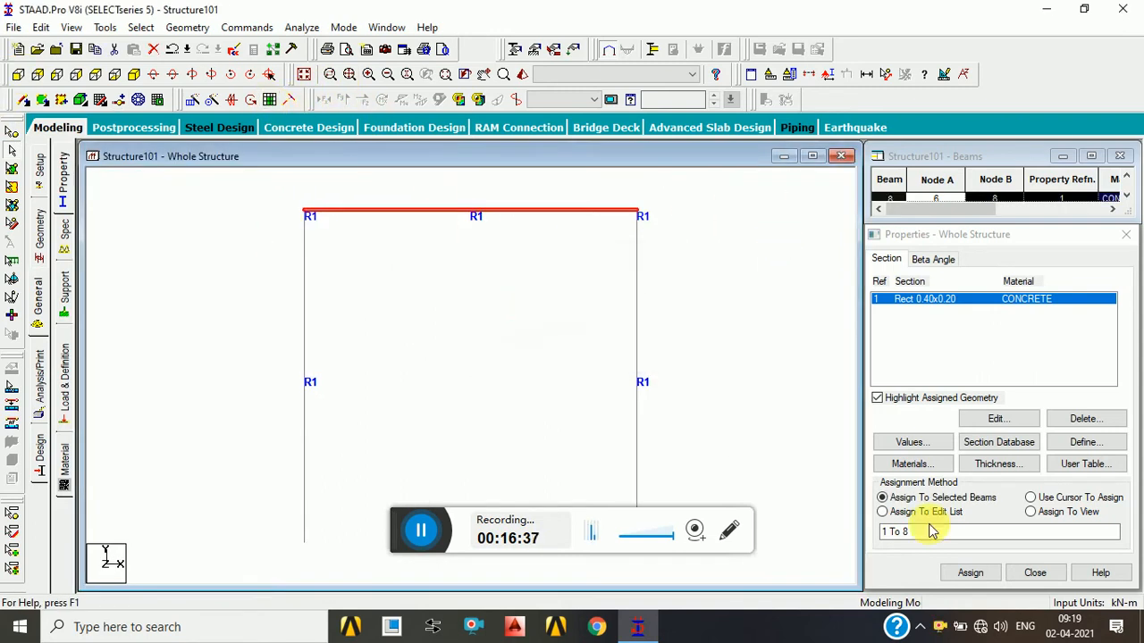
# Define a concrete plate element thickness of 0.1 m at all four nodes.
pyautogui.click(998, 465)
pyautogui.moveTo(699, 249); pyautogui.dragTo(653, 254)
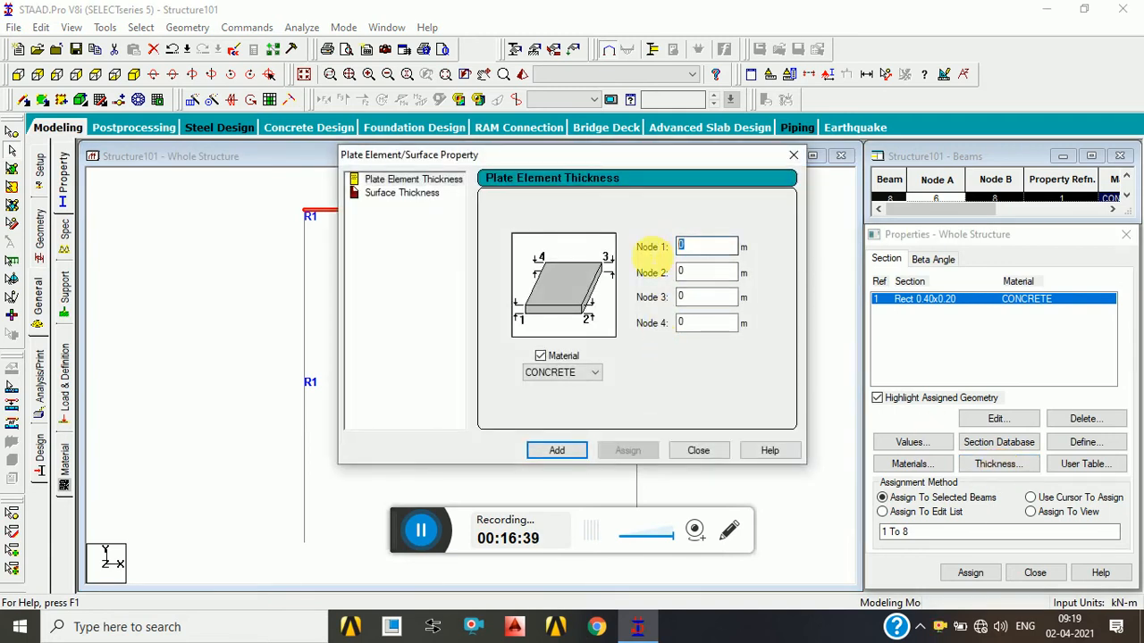
pyautogui.write('.1')
pyautogui.press('Return')
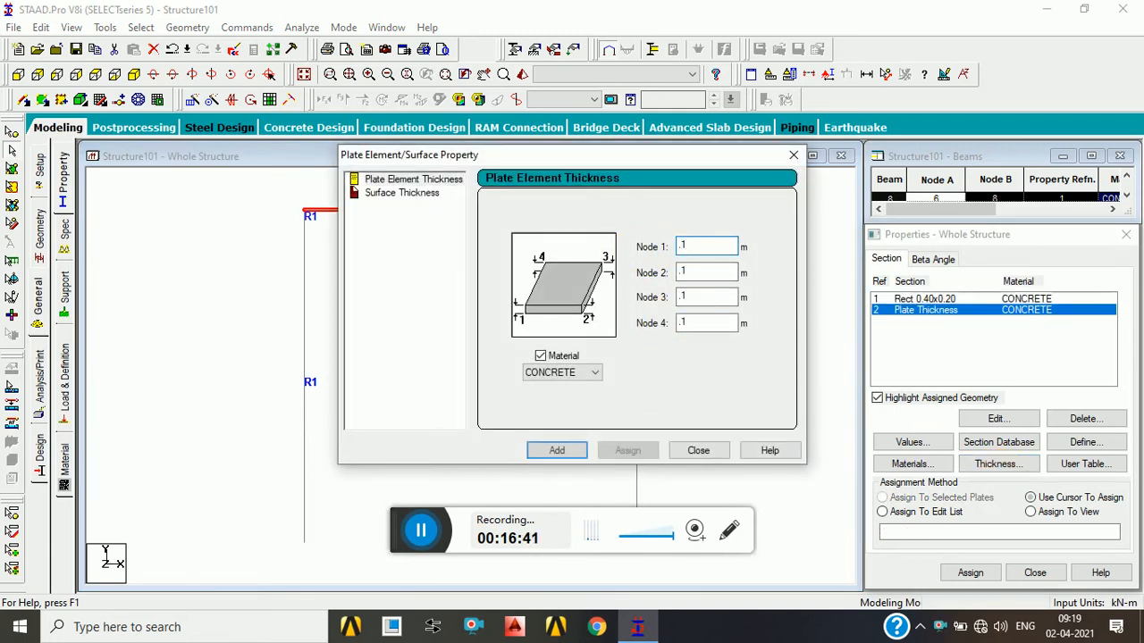
pyautogui.click(1022, 576)
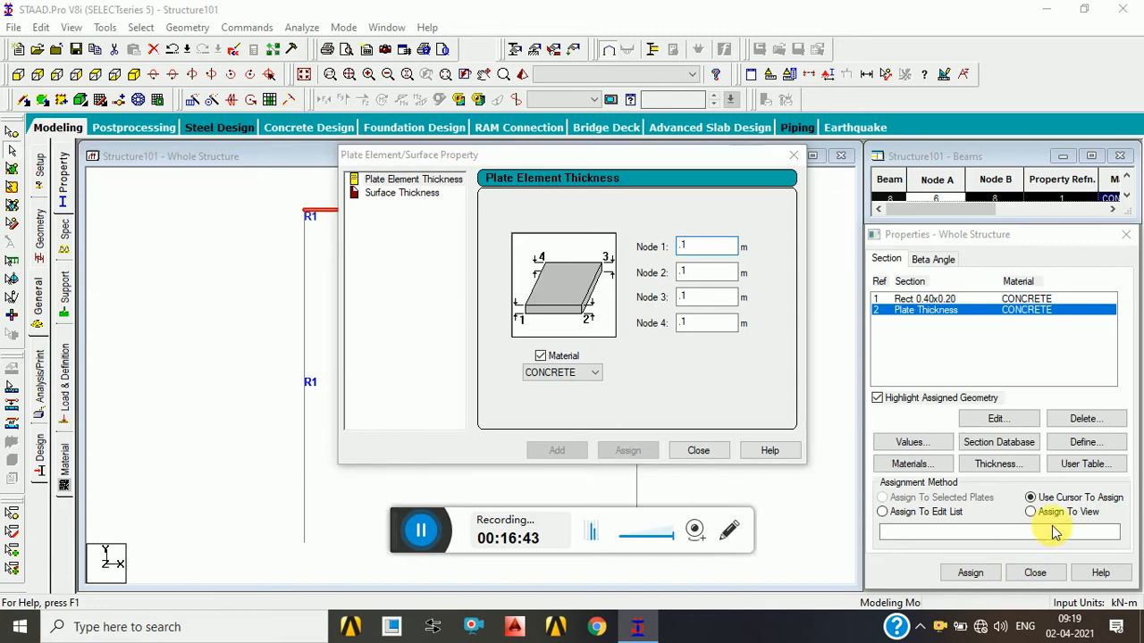
pyautogui.click(702, 452)
# Assign the plate thickness to the roof plate using the assign-to-view method.
pyautogui.click(1067, 511)
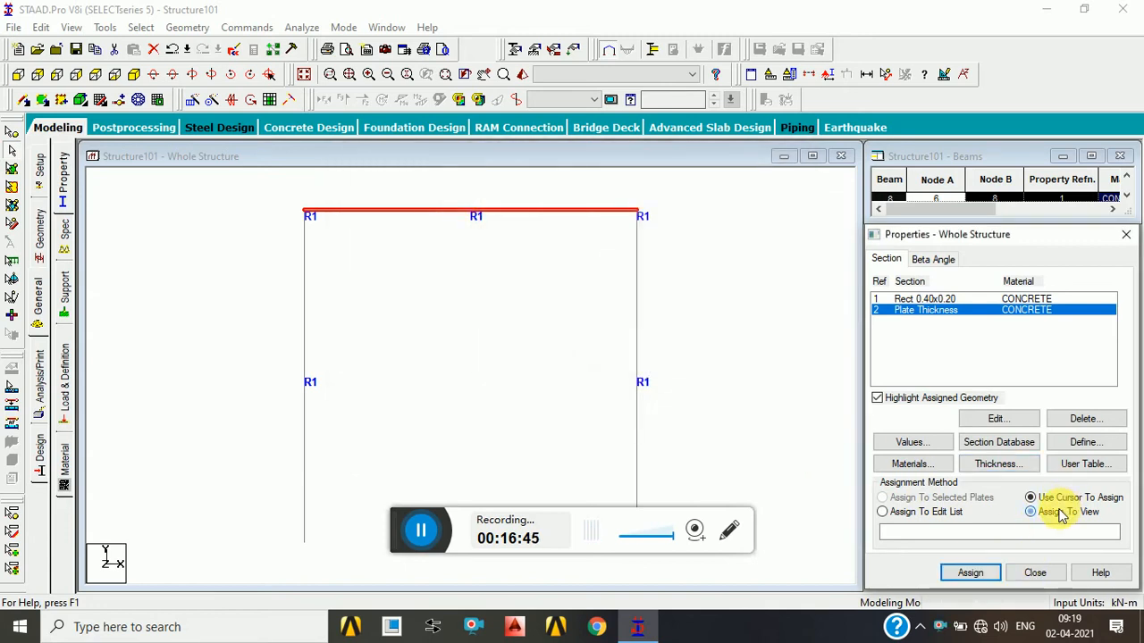
pyautogui.click(971, 573)
pyautogui.click(1007, 450)
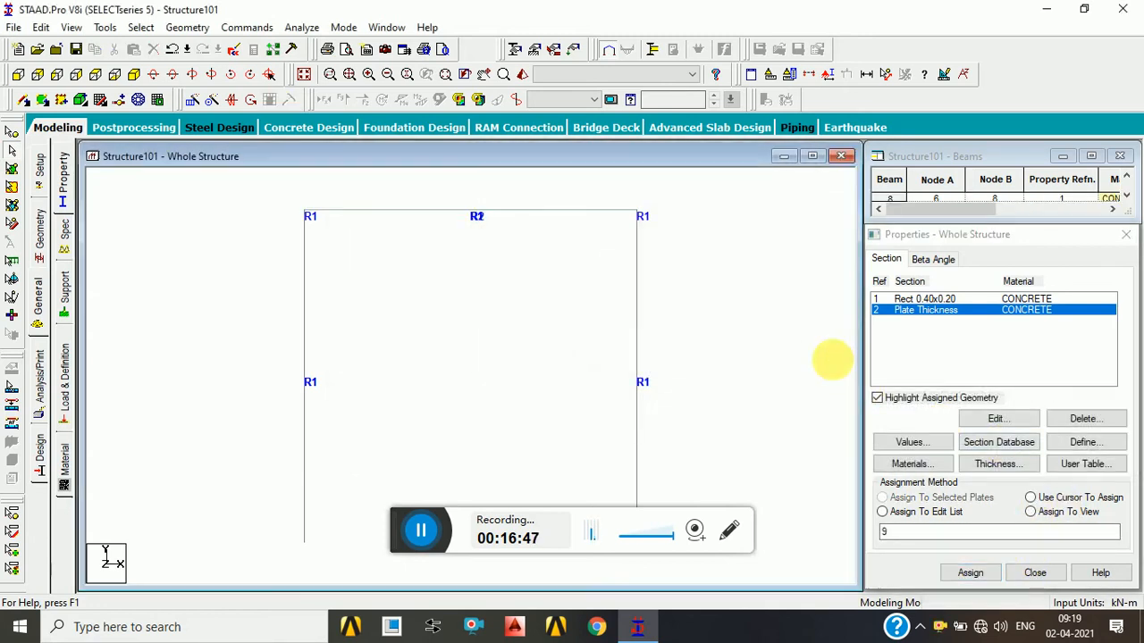
# Inspect the frame with its roof slab in a 3D rendered view and return to the isometric view.
pyautogui.click(522, 75)
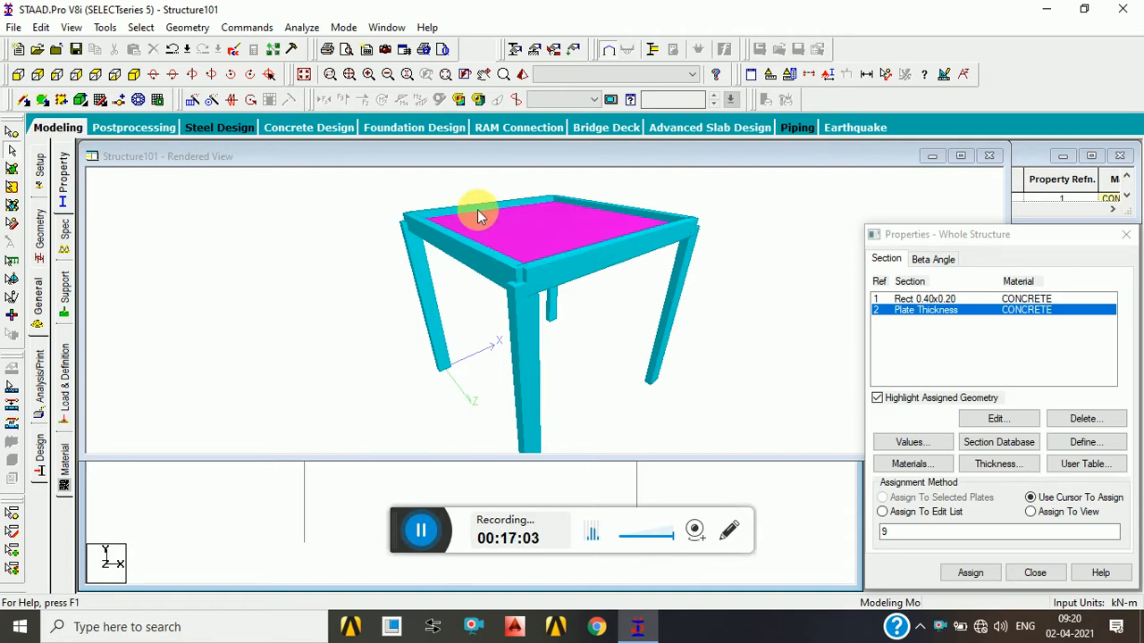
pyautogui.click(376, 503)
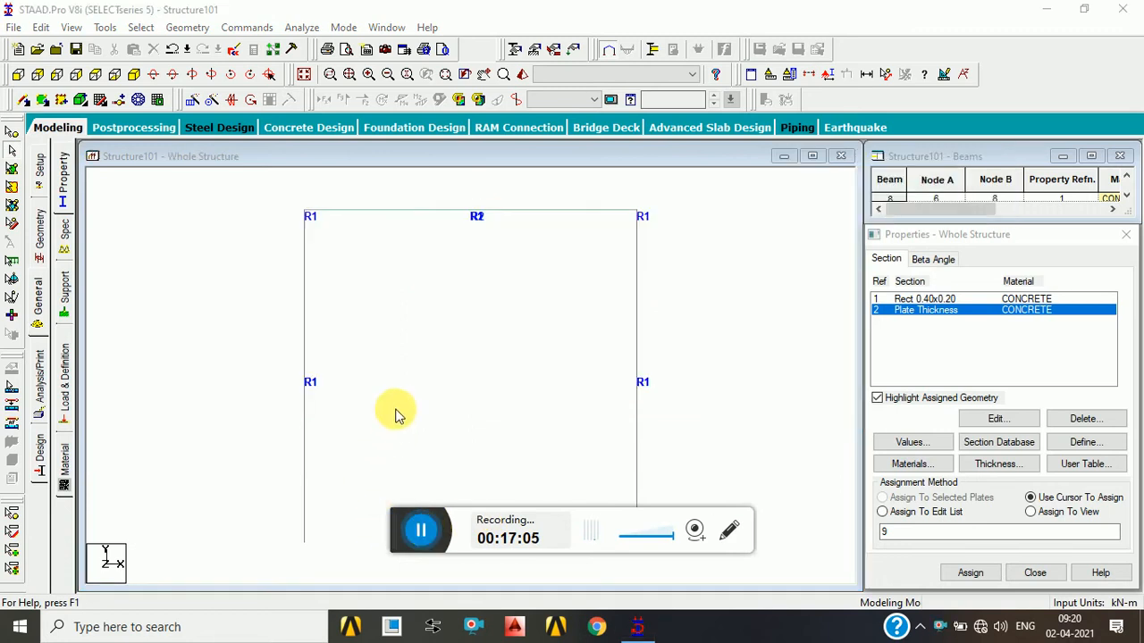
pyautogui.click(397, 347)
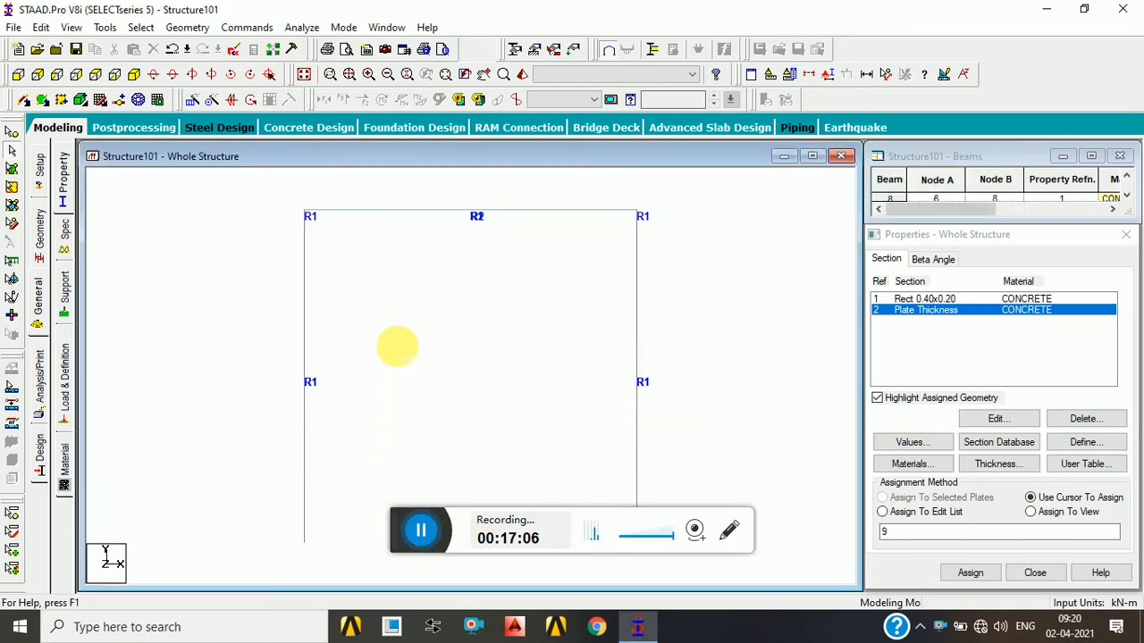
pyautogui.click(304, 74)
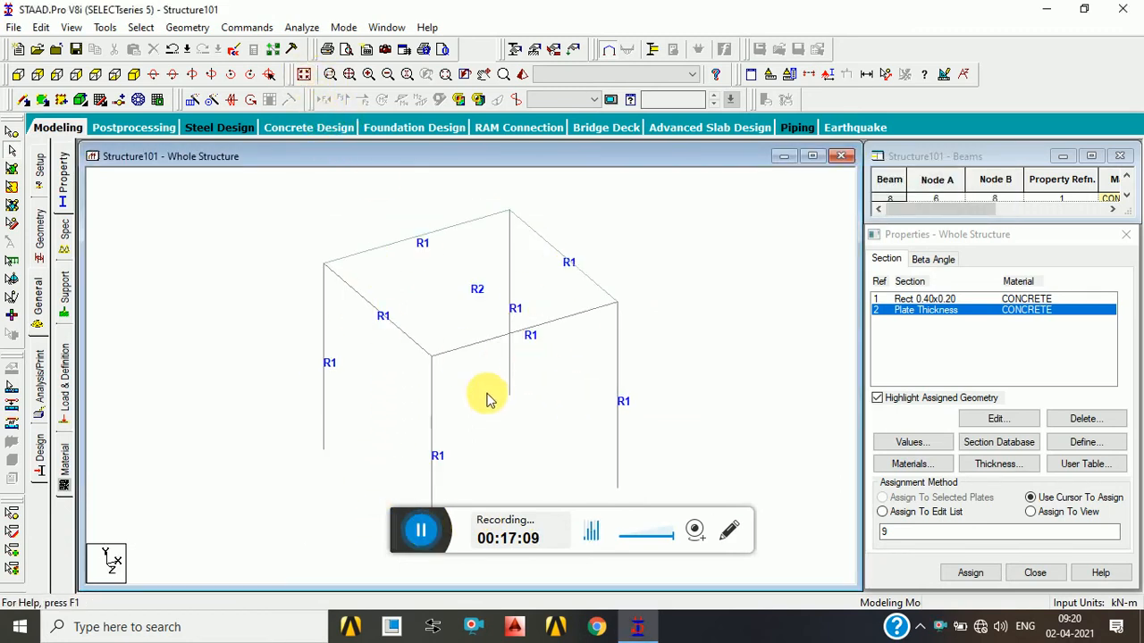
# Create a fixed support definition for the structure.
pyautogui.click(67, 297)
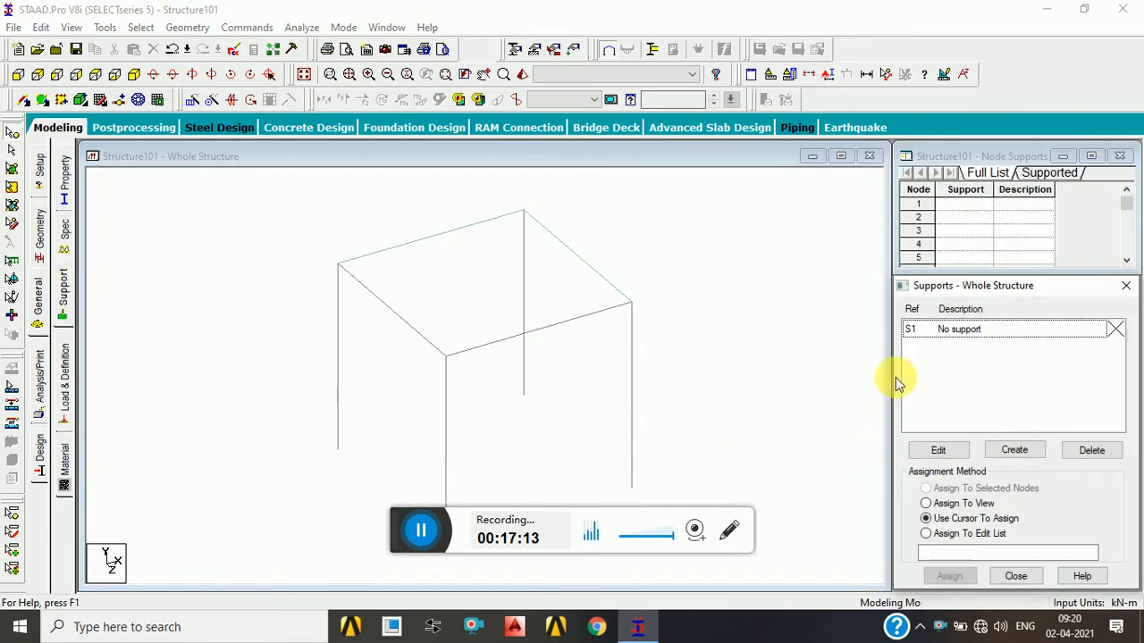
pyautogui.click(1018, 449)
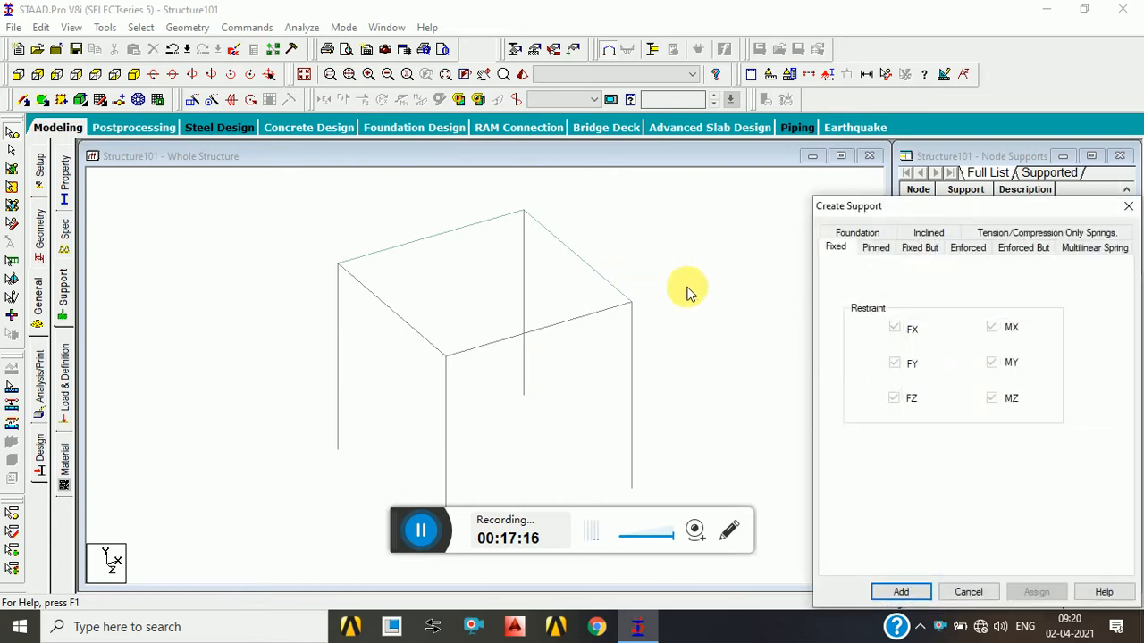
pyautogui.click(1128, 205)
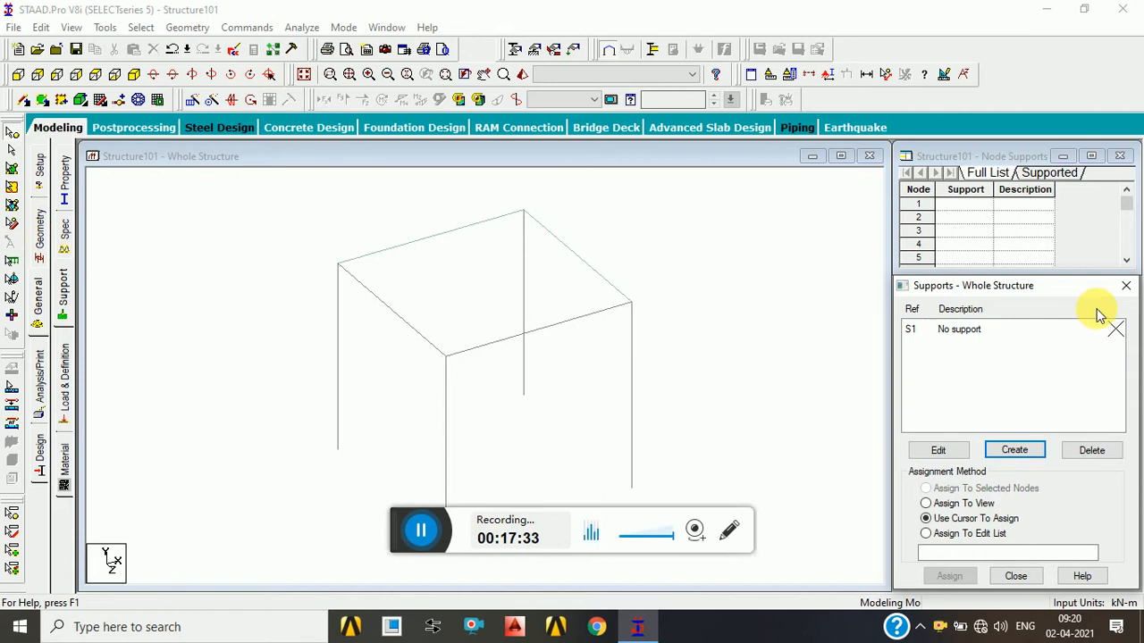
pyautogui.moveTo(739, 400); pyautogui.dragTo(689, 312)
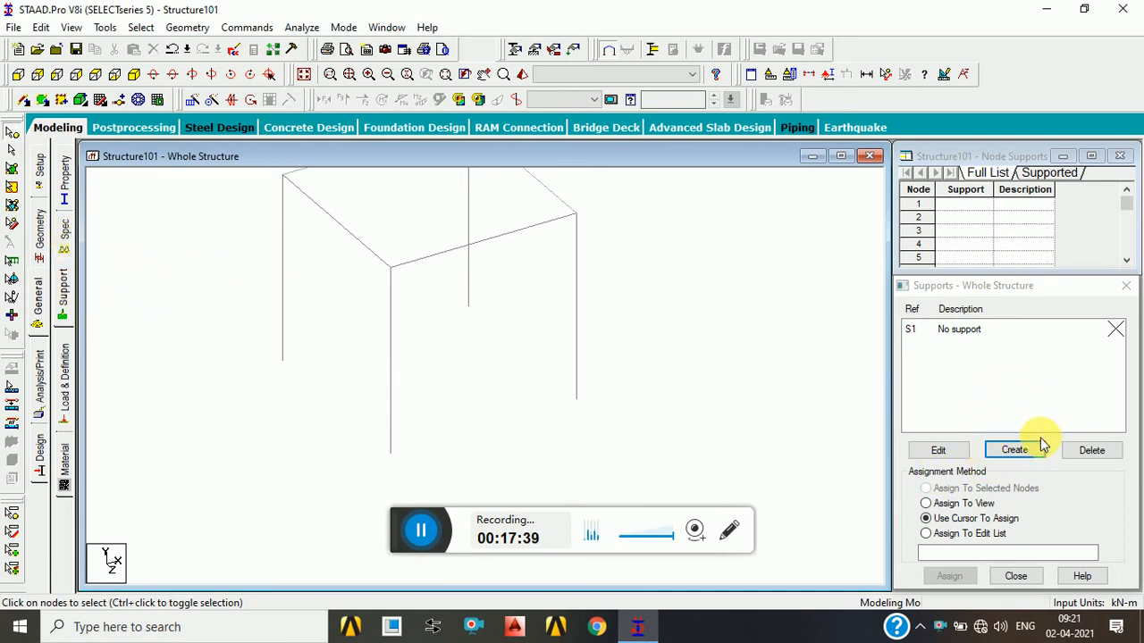
pyautogui.click(1015, 449)
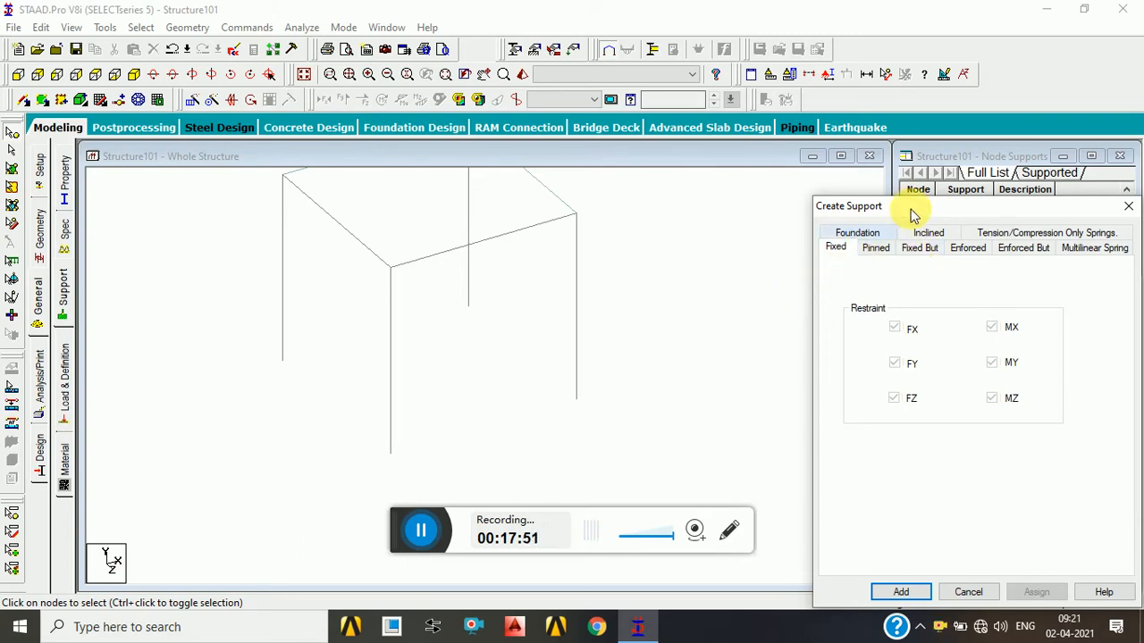
pyautogui.moveTo(926, 211); pyautogui.dragTo(886, 124)
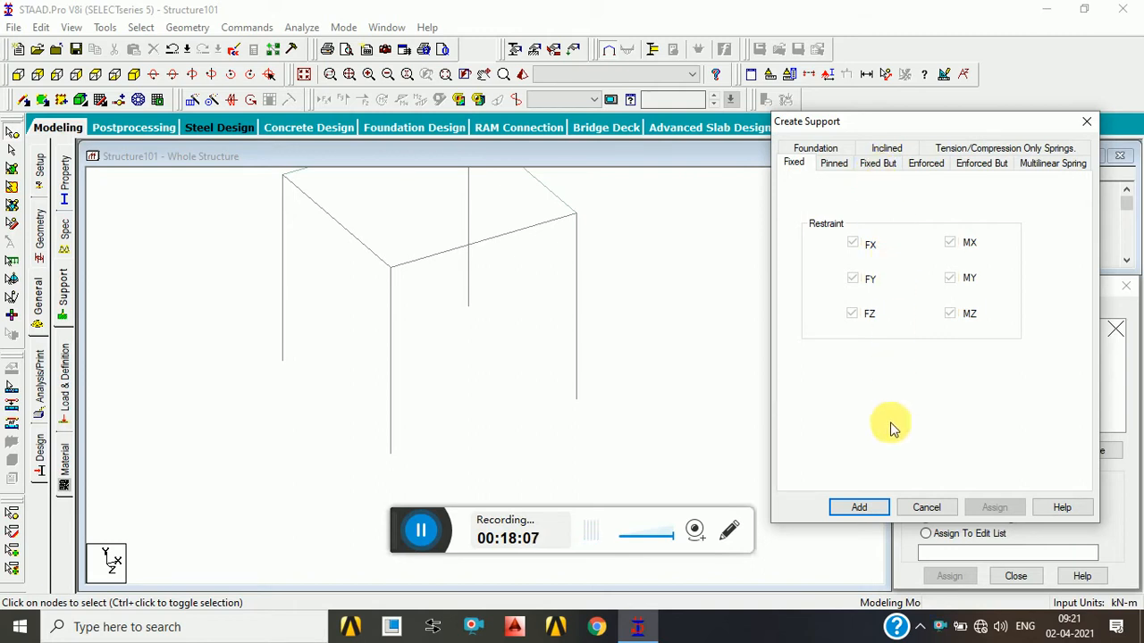
pyautogui.click(862, 508)
# Assign the fixed support to the four column-base nodes, selected in an elevation view.
pyautogui.click(960, 350)
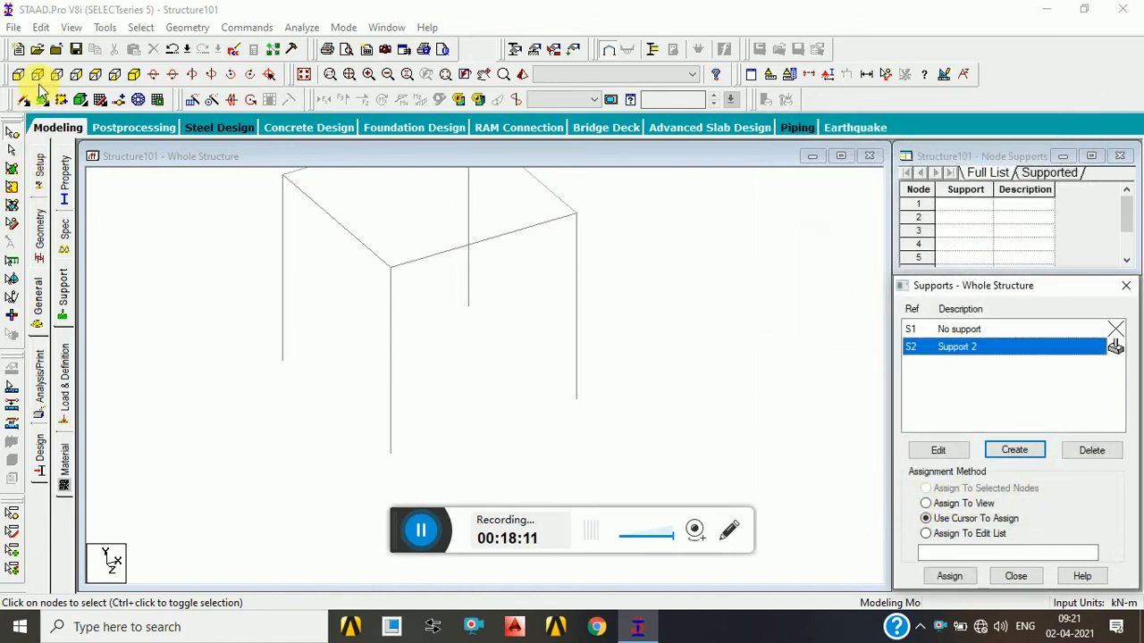
pyautogui.click(37, 79)
pyautogui.moveTo(199, 397); pyautogui.dragTo(727, 493)
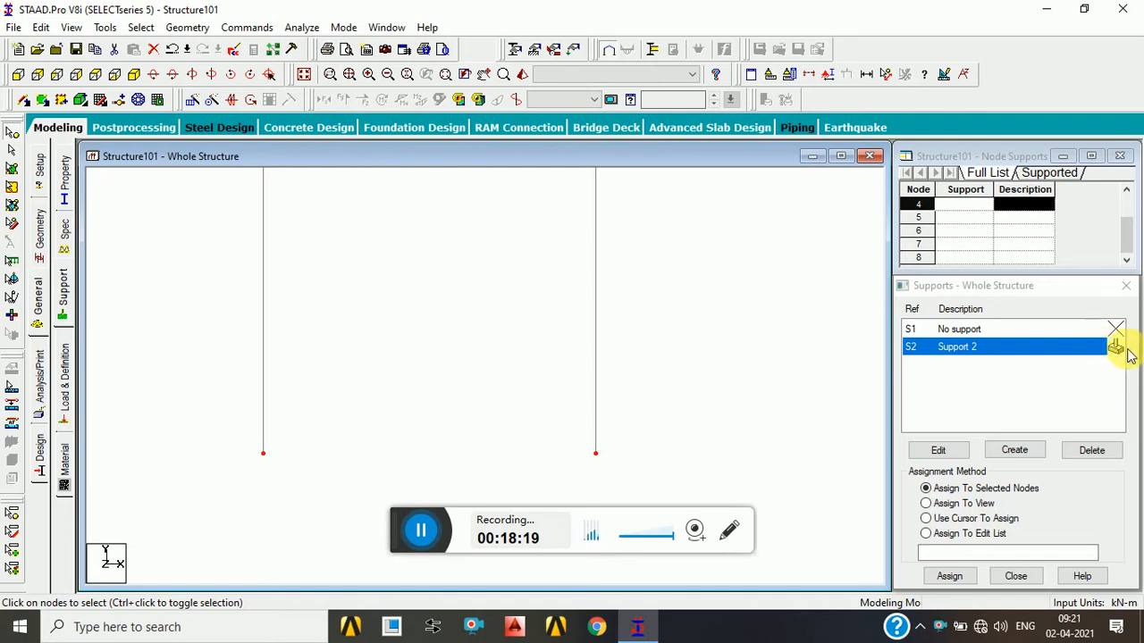
pyautogui.click(949, 575)
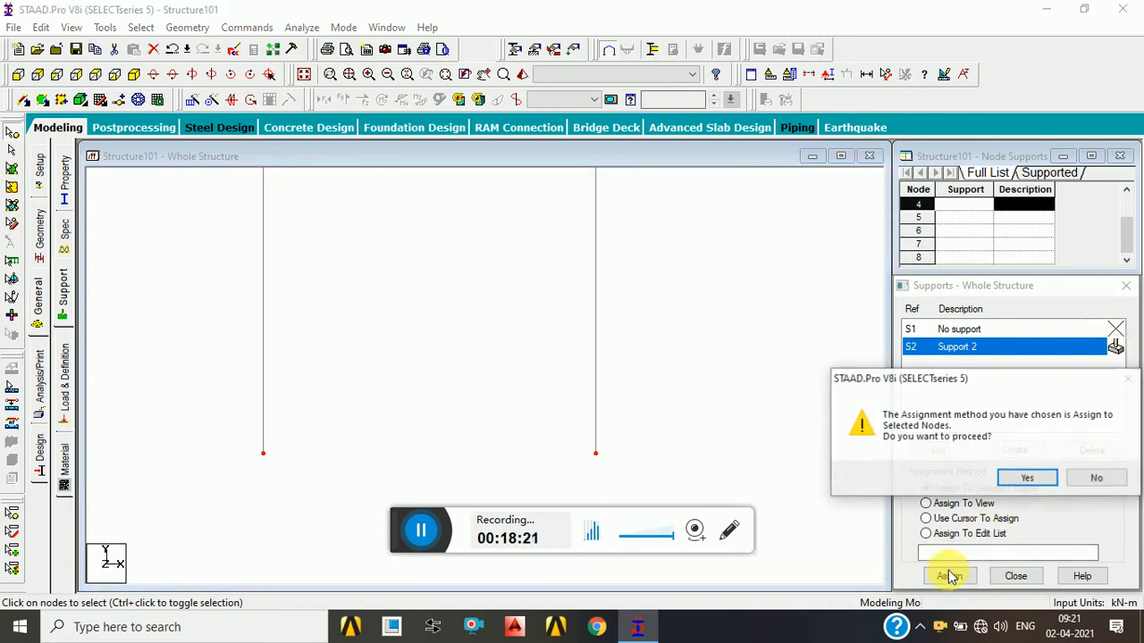
pyautogui.click(1023, 476)
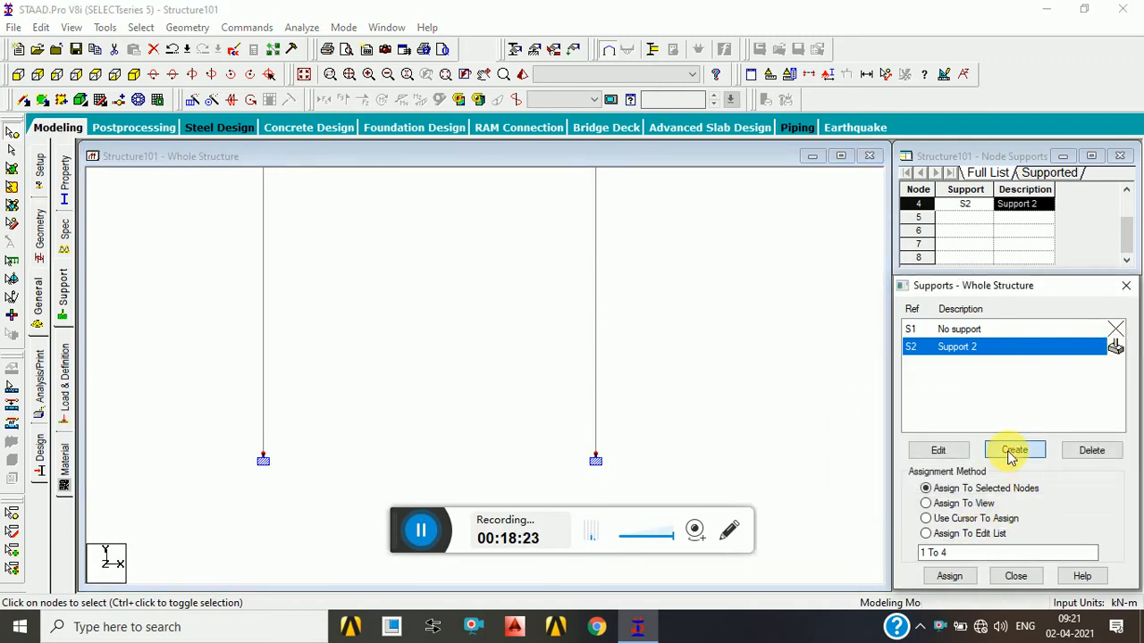
# Add a pinned support definition to the supports list.
pyautogui.click(1013, 453)
pyautogui.click(876, 247)
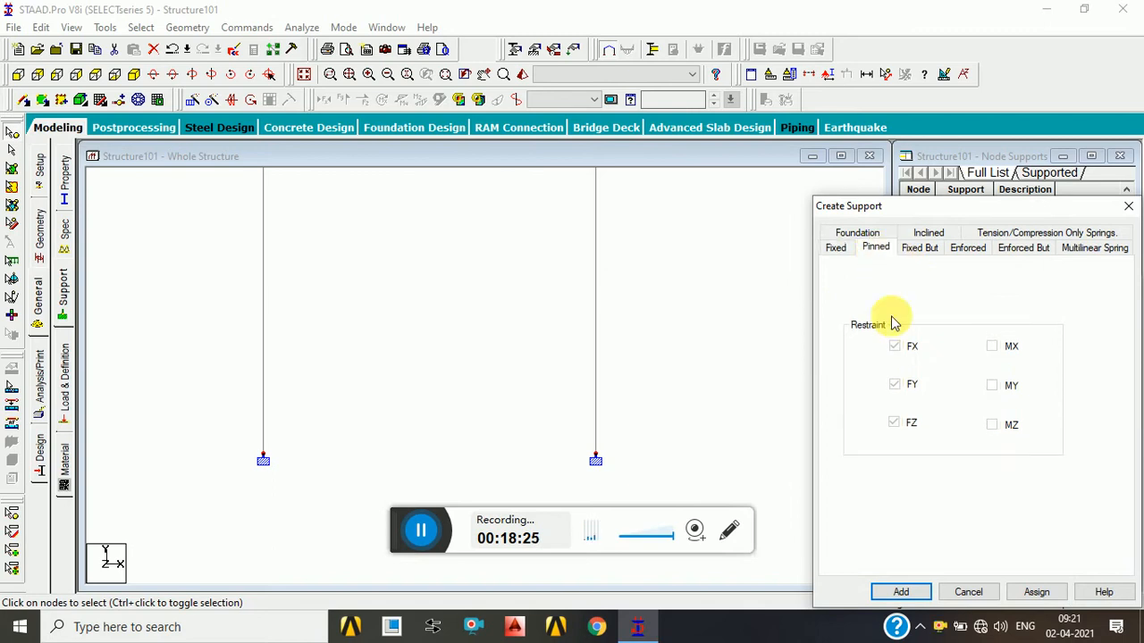
pyautogui.click(903, 592)
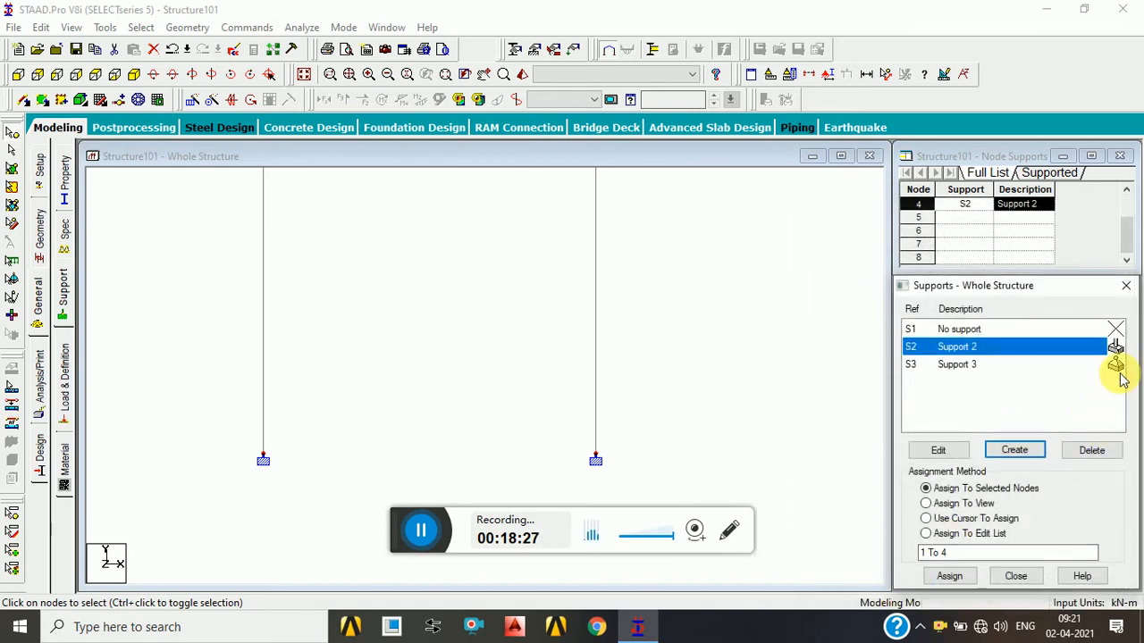
# Try to add a Fixed But support with no releases selected, and view the Enforced support options without creating one.
pyautogui.click(1016, 449)
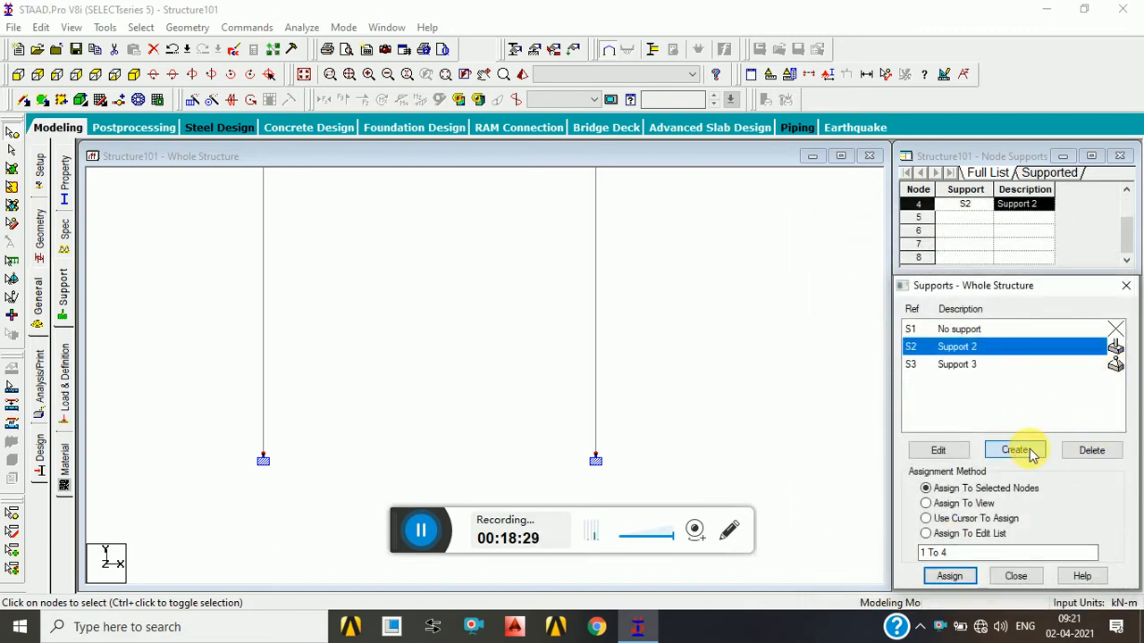
pyautogui.click(919, 250)
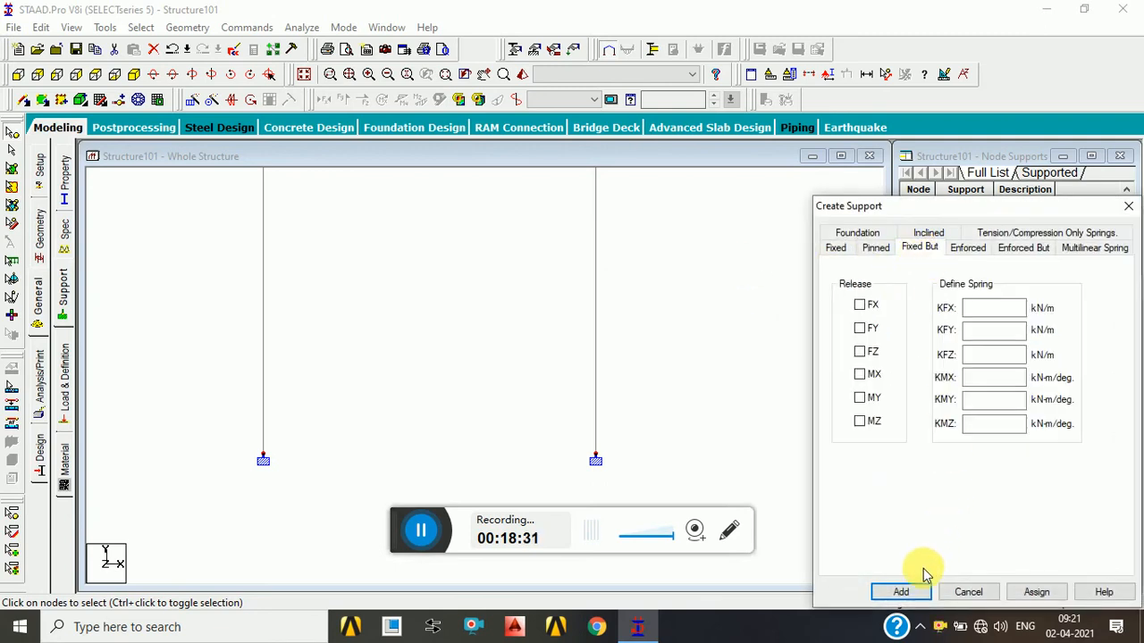
pyautogui.click(896, 593)
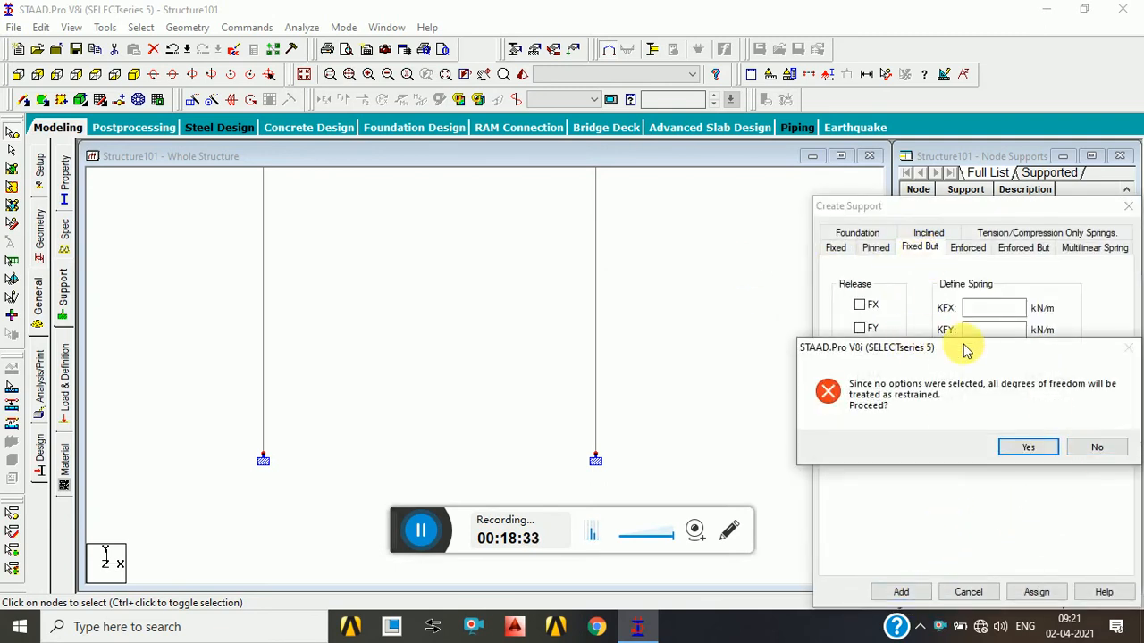
pyautogui.moveTo(965, 351); pyautogui.dragTo(569, 242)
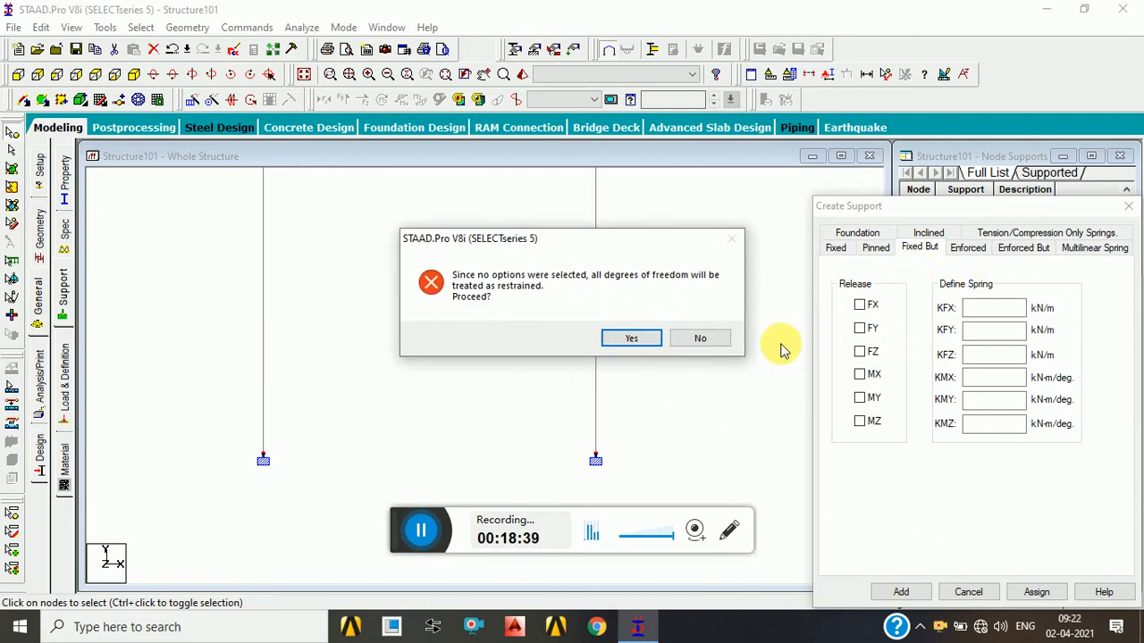
pyautogui.click(703, 336)
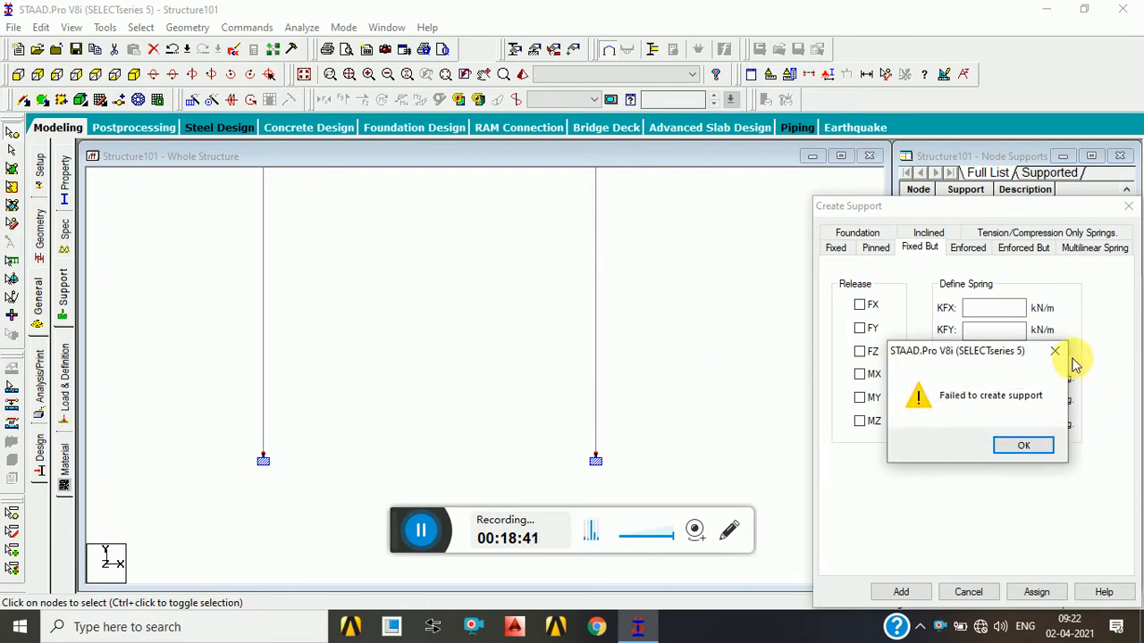
pyautogui.click(1023, 444)
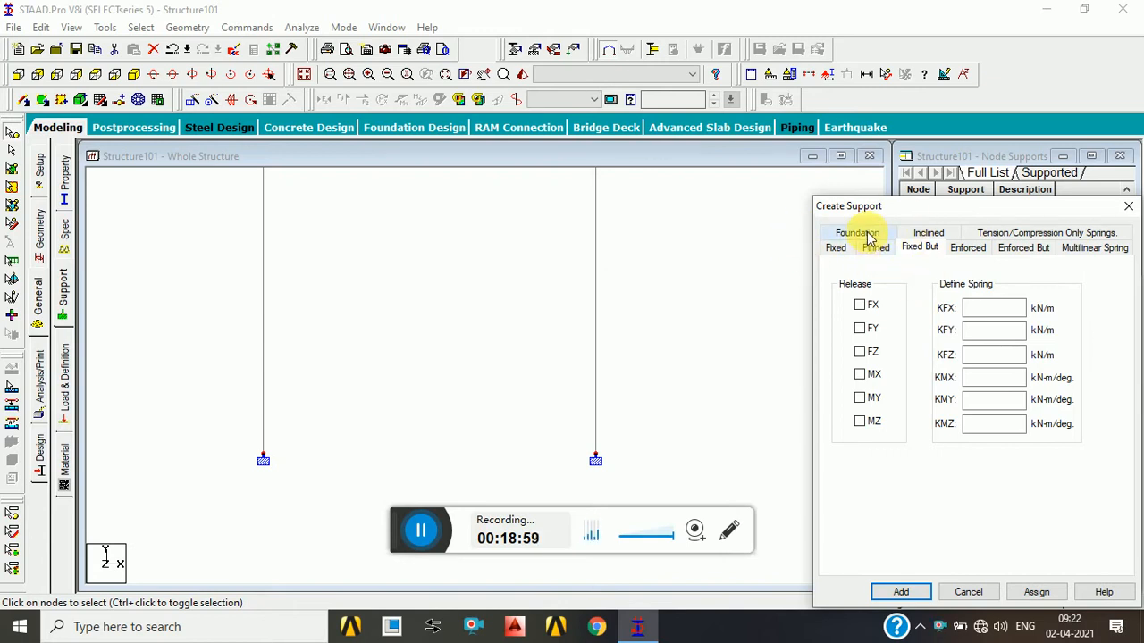
pyautogui.click(970, 248)
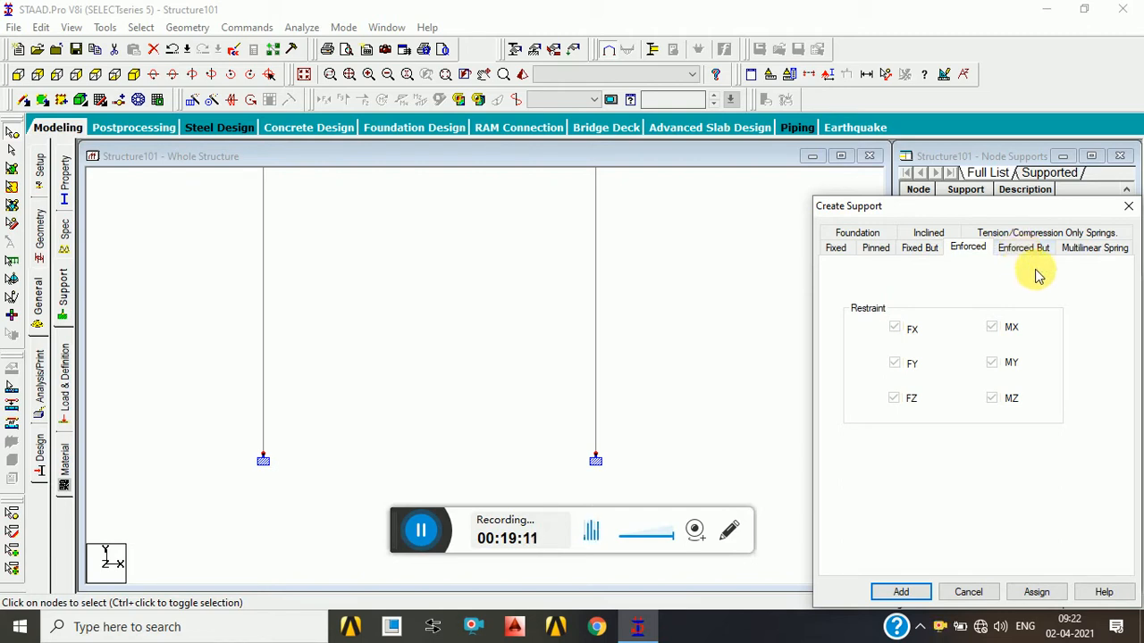
pyautogui.click(972, 592)
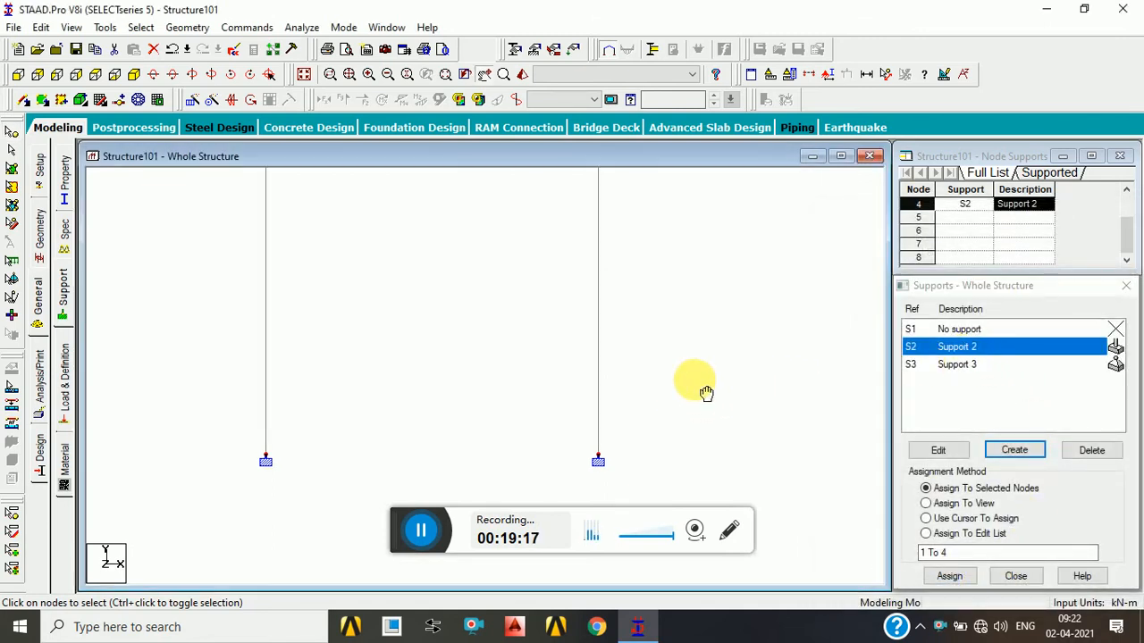
# Decline the auto save and delete the unused pinned support definition S3 from the supports list.
pyautogui.moveTo(695, 385); pyautogui.dragTo(734, 431, button='middle')
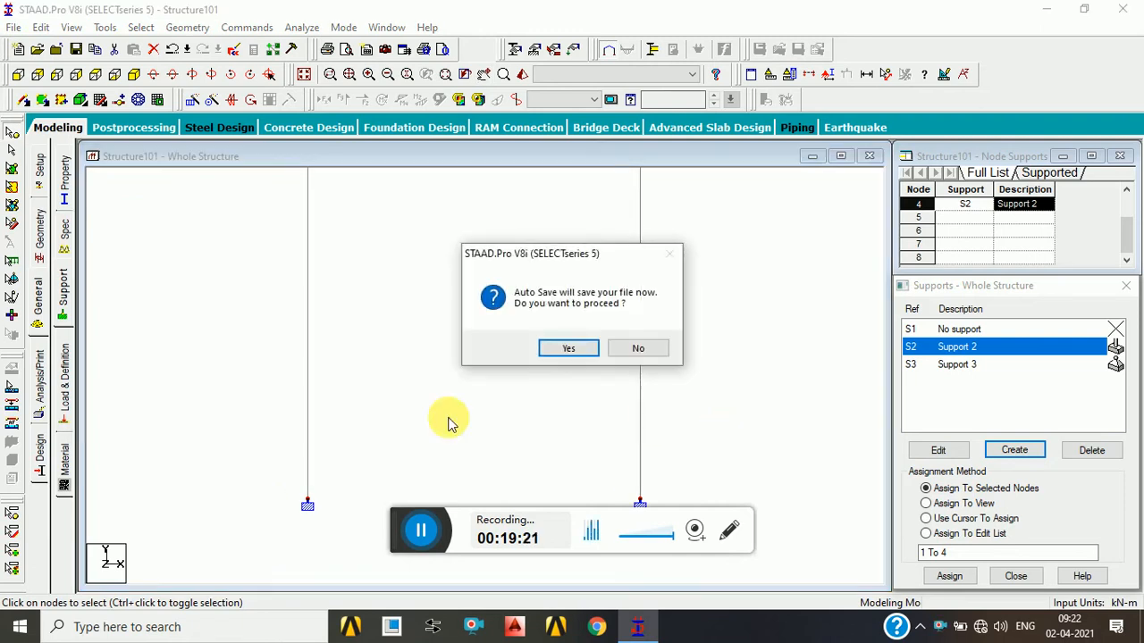
pyautogui.click(636, 347)
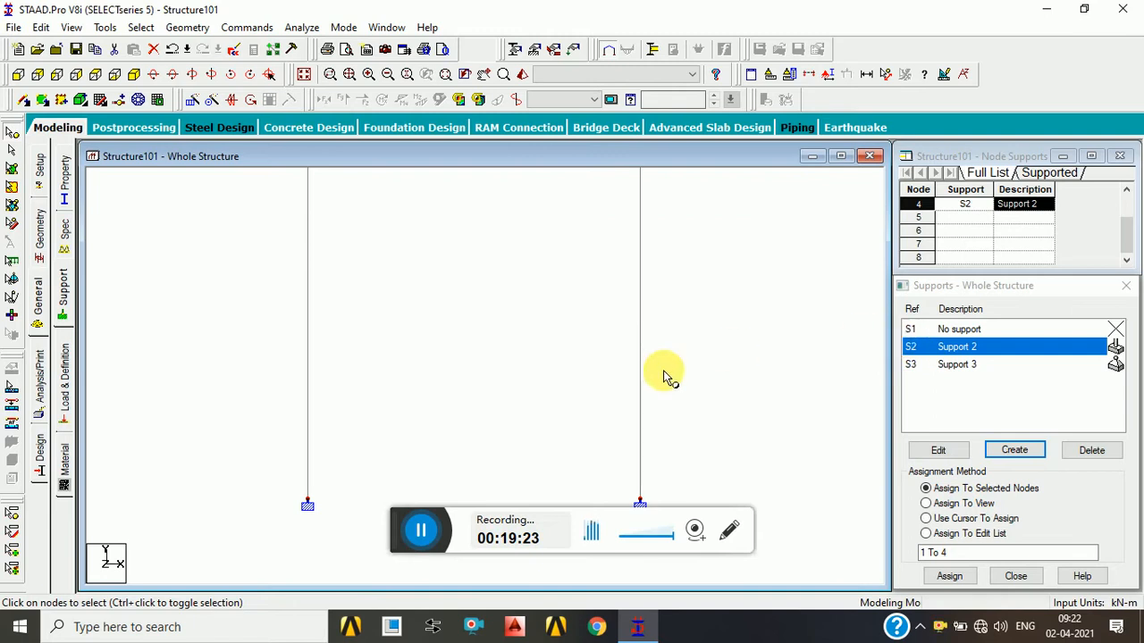
pyautogui.moveTo(664, 378); pyautogui.dragTo(679, 273, button='middle')
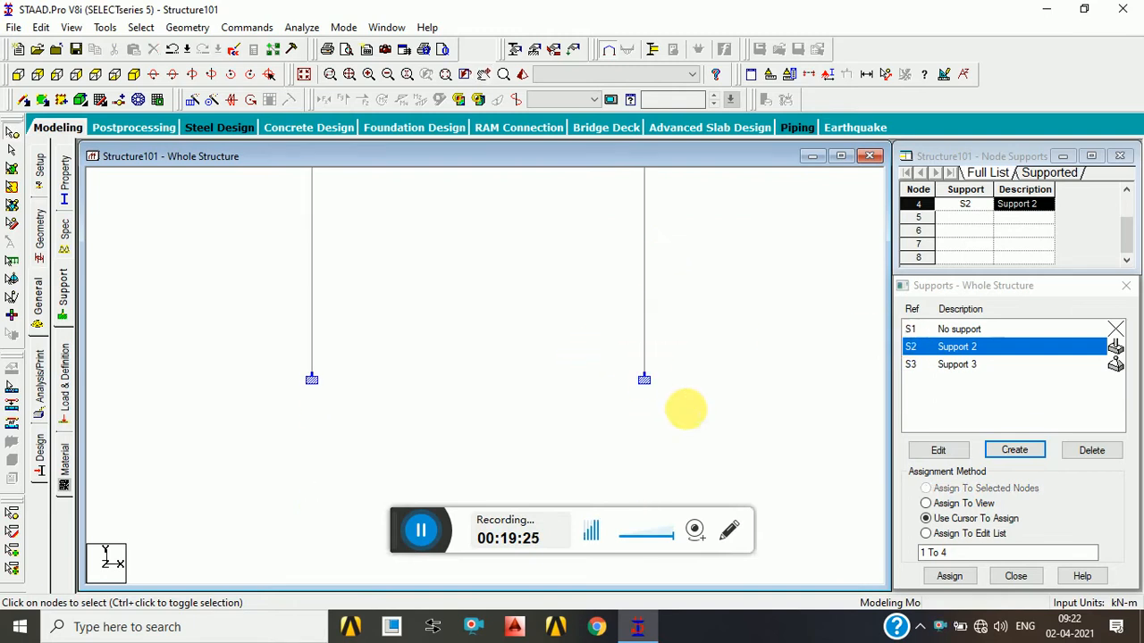
pyautogui.click(969, 329)
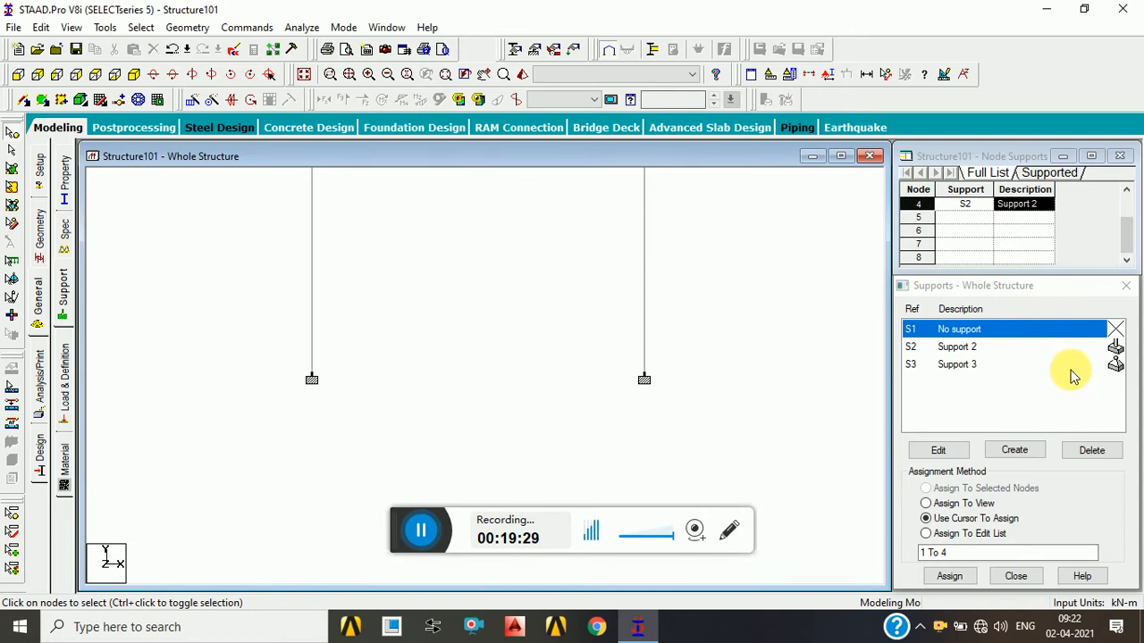
pyautogui.click(944, 366)
pyautogui.click(1099, 454)
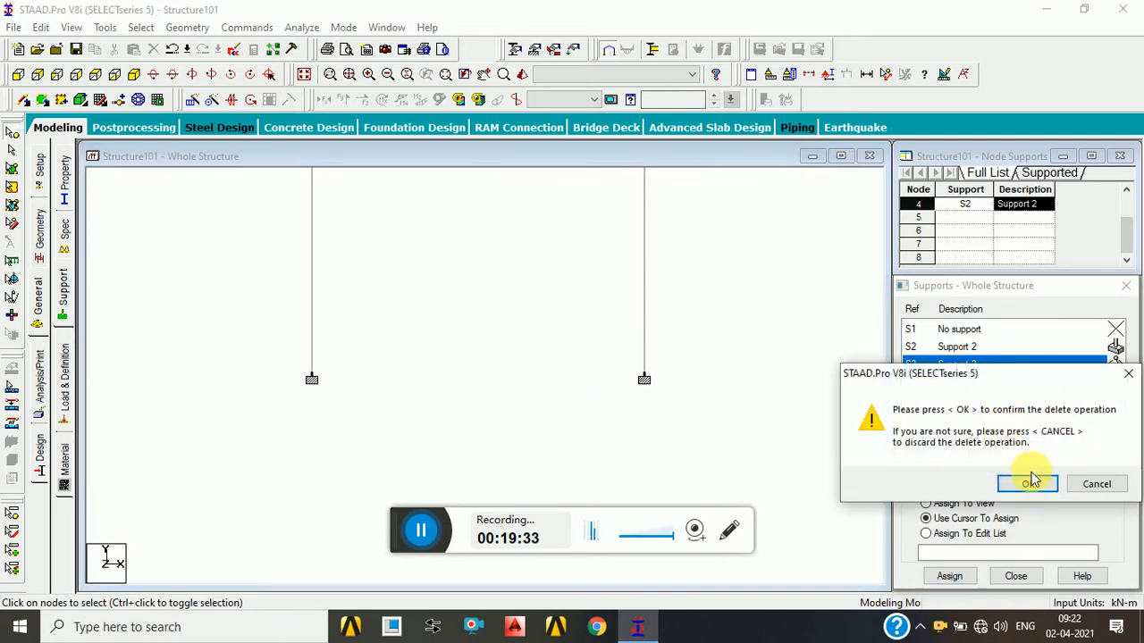
pyautogui.click(1015, 483)
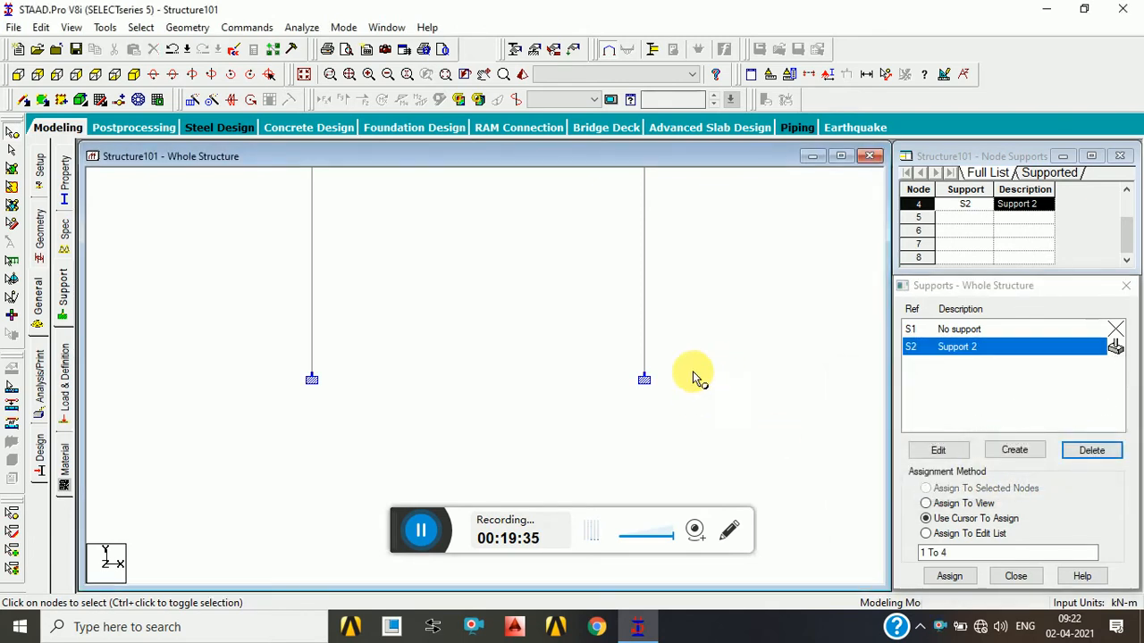
# Create primary load case 1 titled LOAD CASE 1 with the loading type Dead.
pyautogui.moveTo(394, 310); pyautogui.dragTo(399, 411, button='middle')
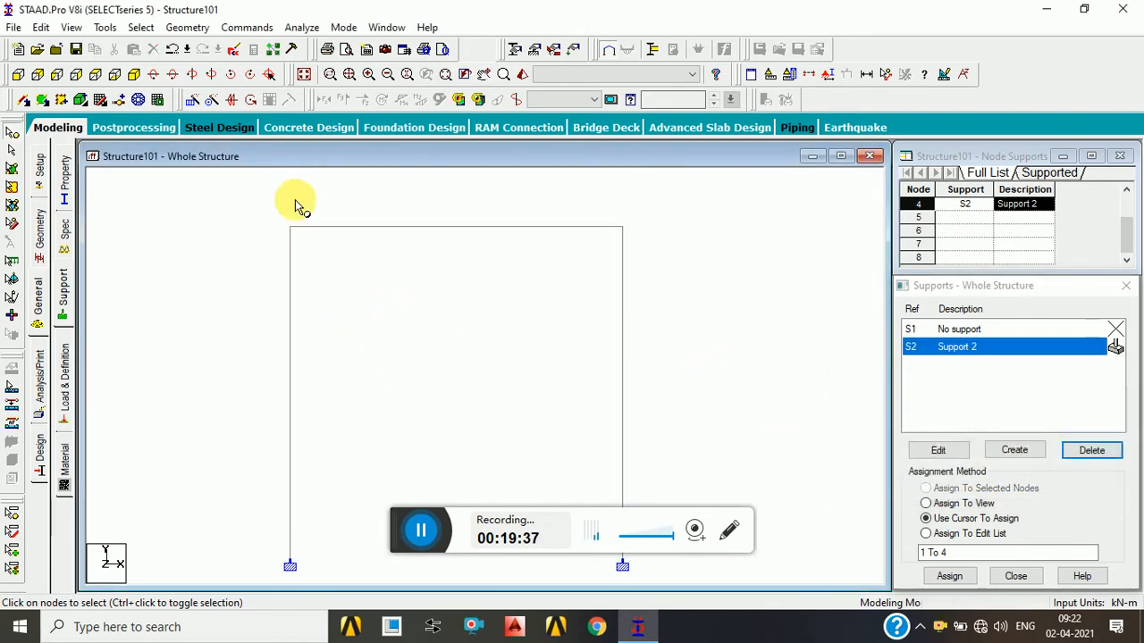
pyautogui.click(303, 74)
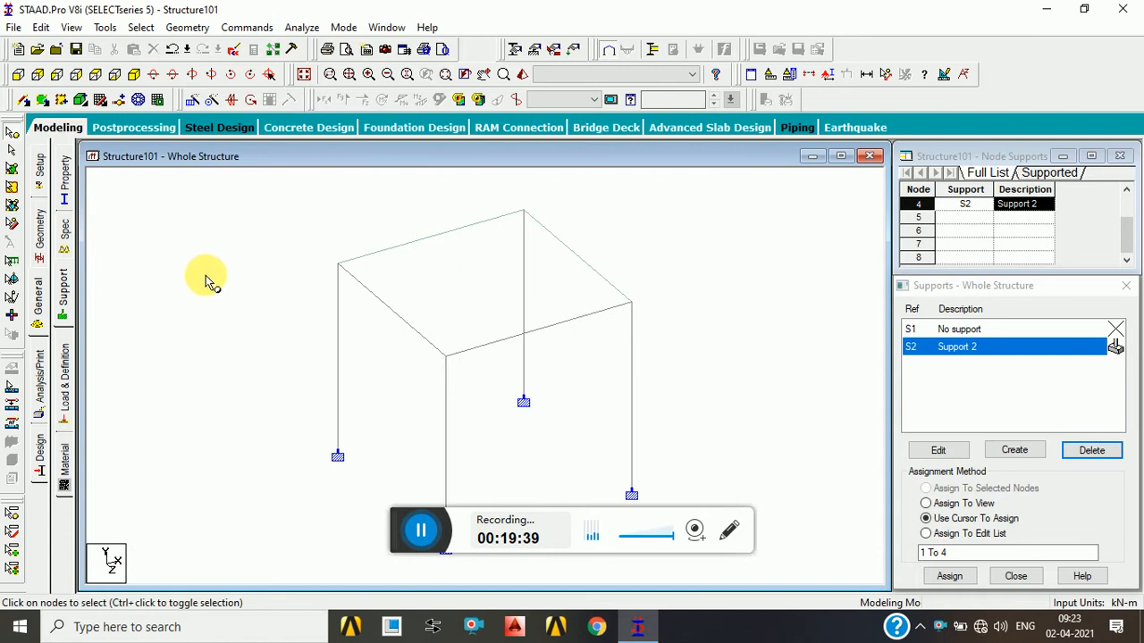
pyautogui.click(70, 382)
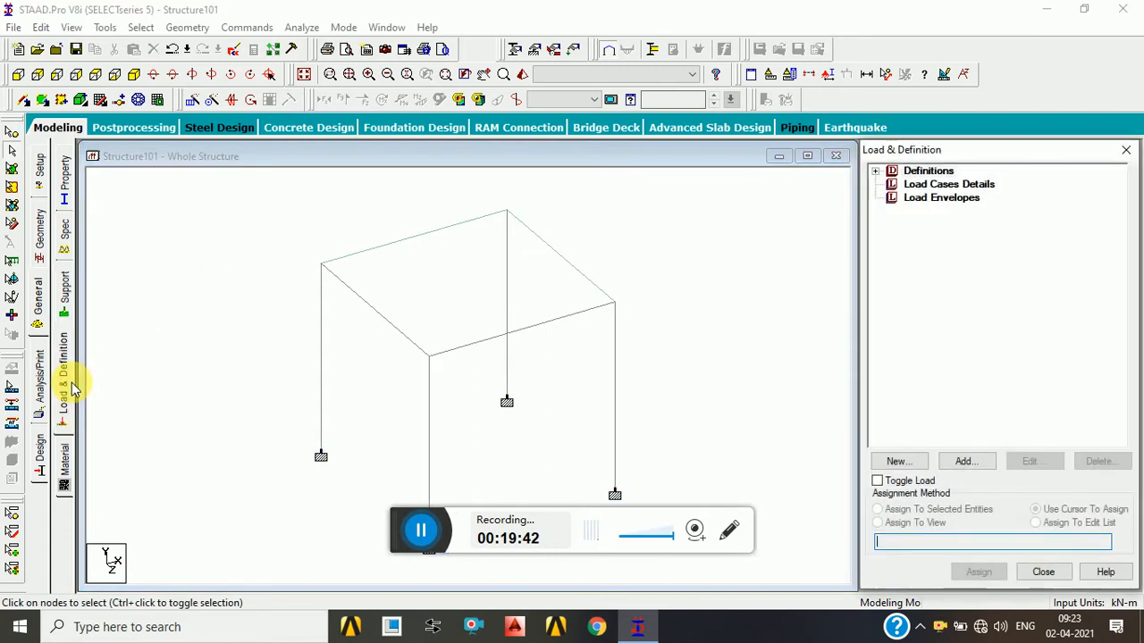
pyautogui.click(938, 185)
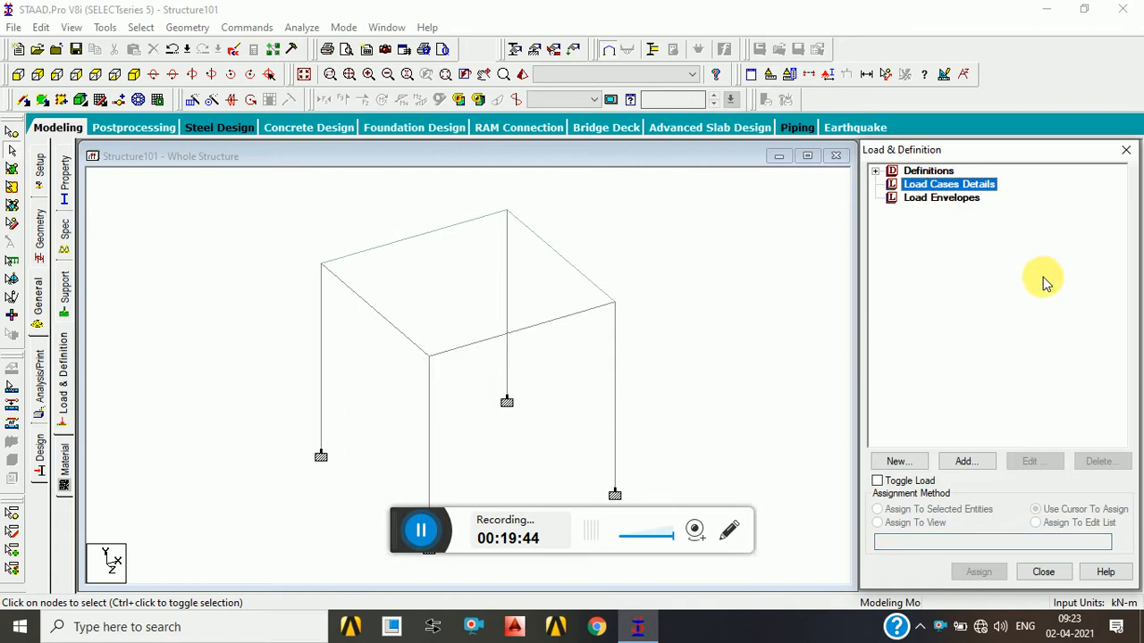
pyautogui.click(974, 461)
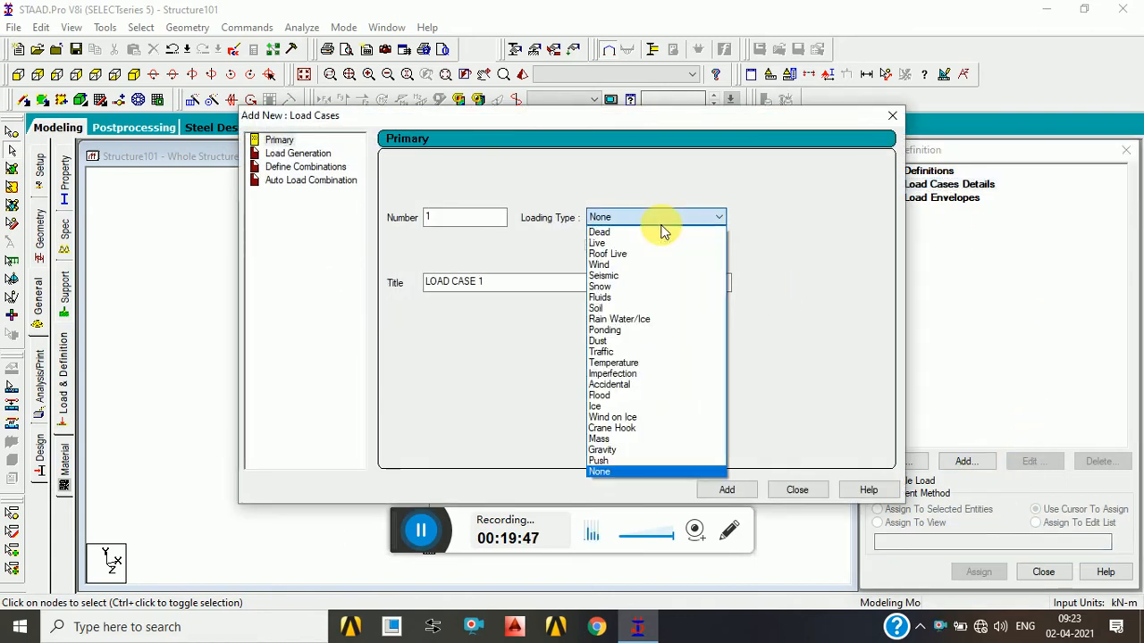
pyautogui.click(662, 223)
pyautogui.click(661, 234)
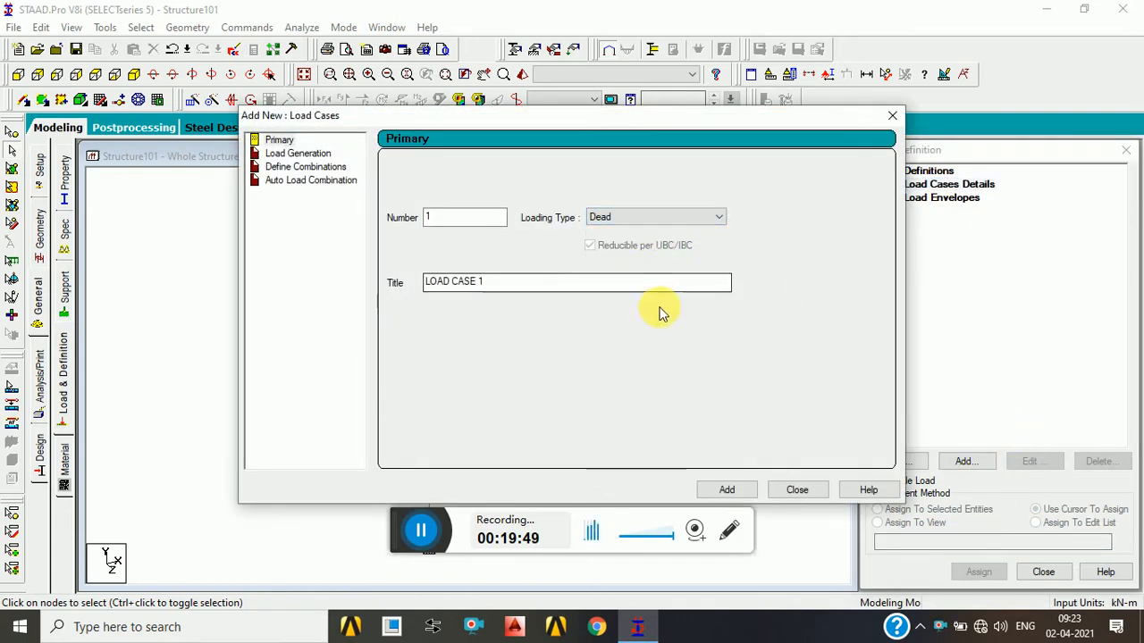
pyautogui.click(726, 493)
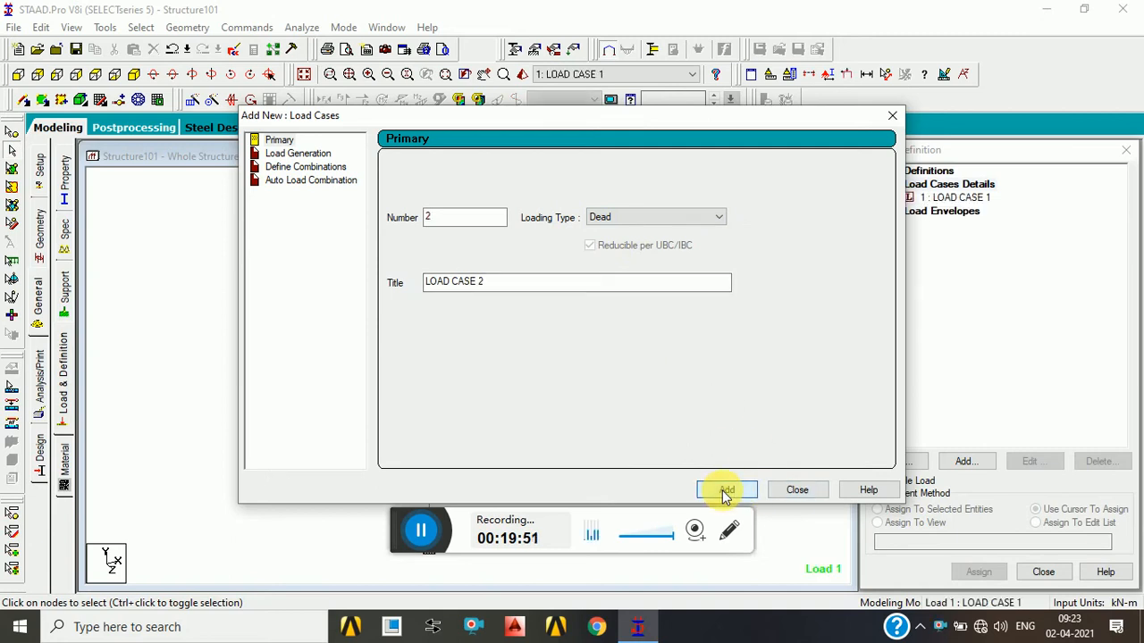
pyautogui.click(801, 489)
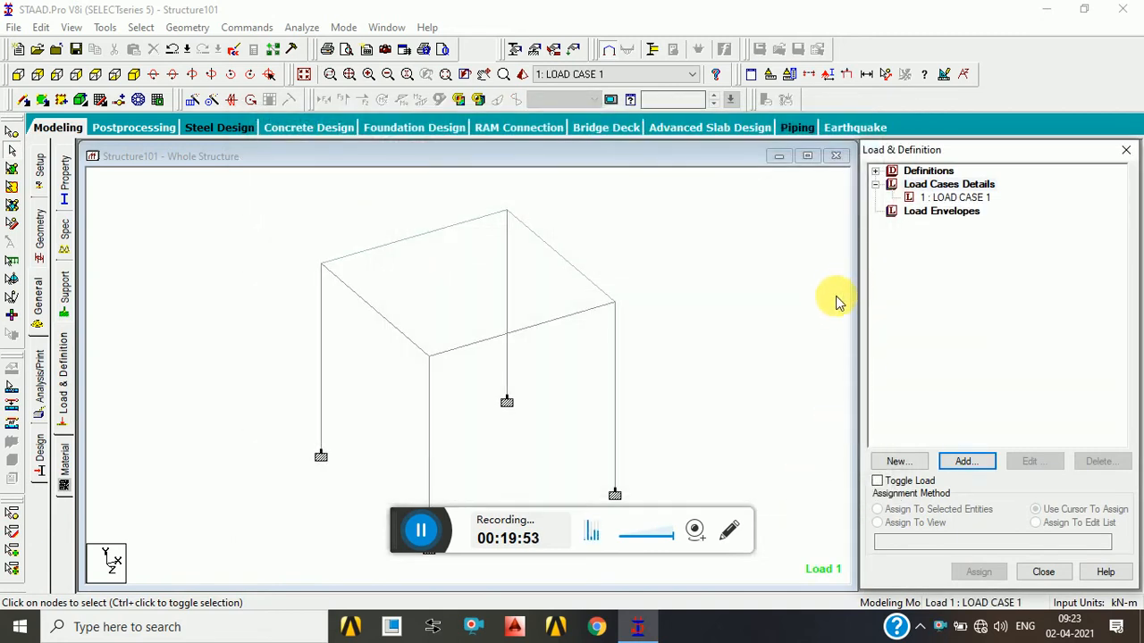
# Add a selfweight load in the Y direction with factor -1 to LOAD CASE 1.
pyautogui.click(956, 198)
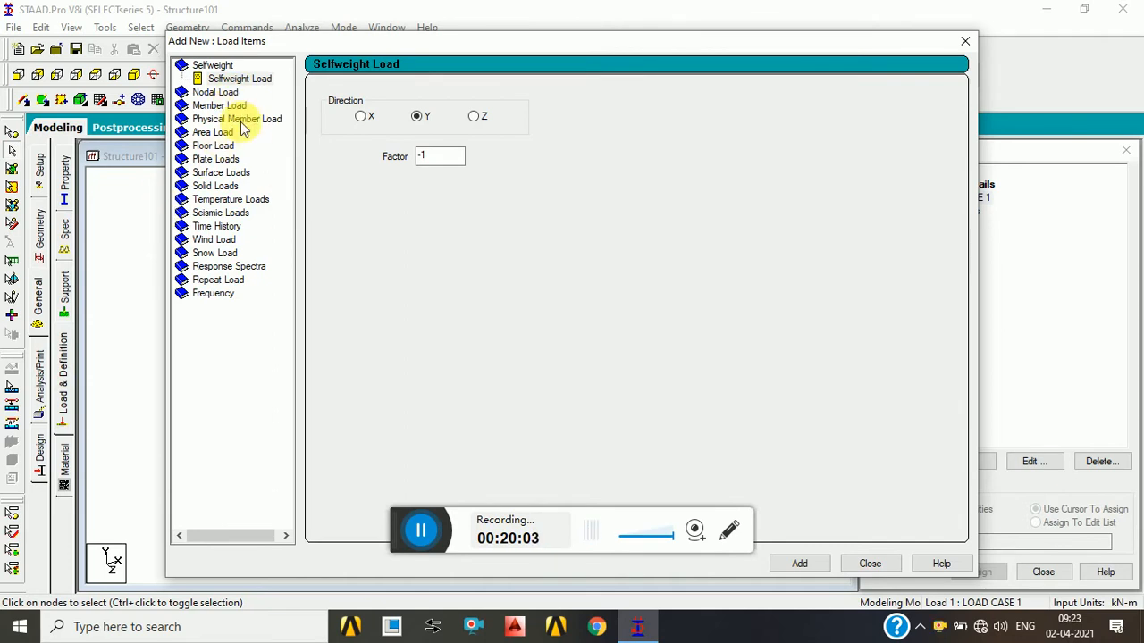
pyautogui.click(255, 78)
pyautogui.moveTo(386, 47); pyautogui.dragTo(436, 17)
pyautogui.moveTo(408, 531); pyautogui.dragTo(546, 597)
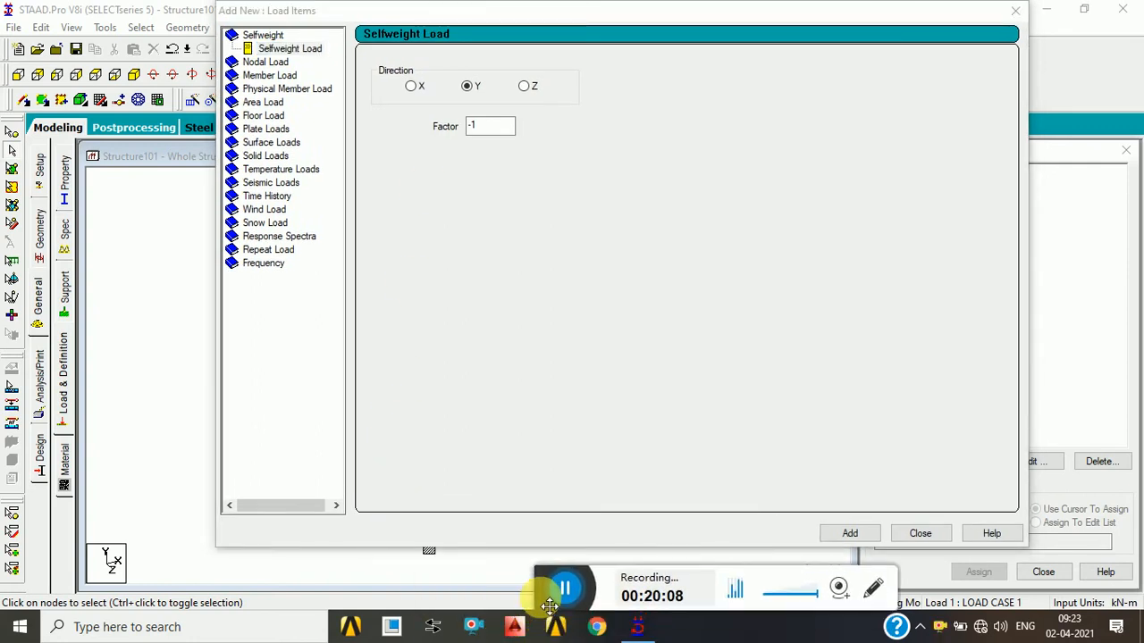
pyautogui.click(857, 534)
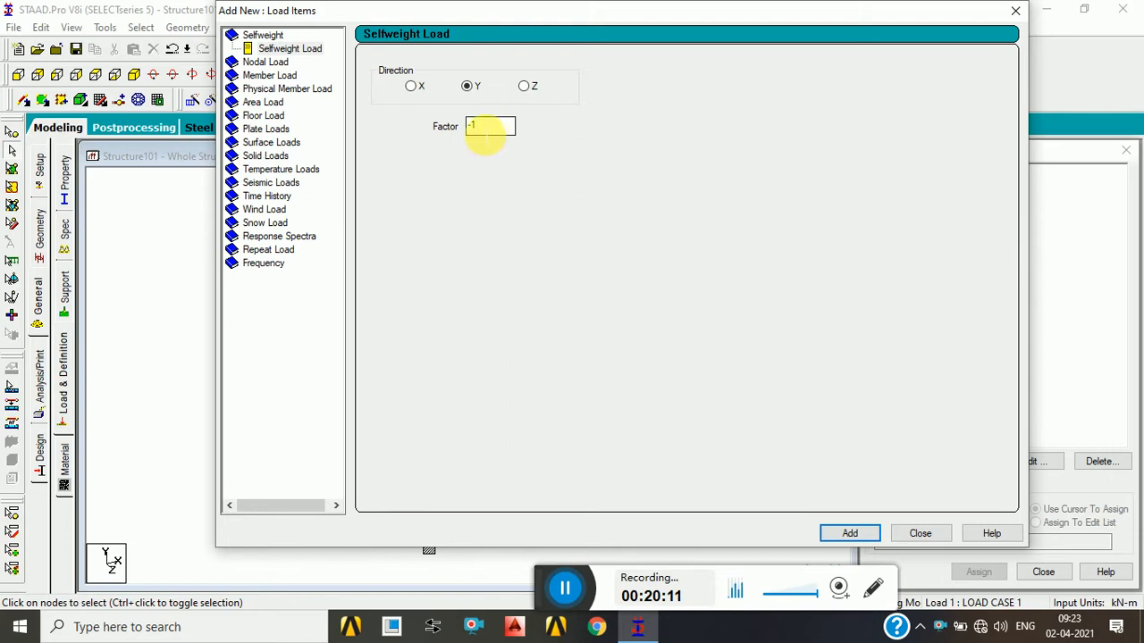
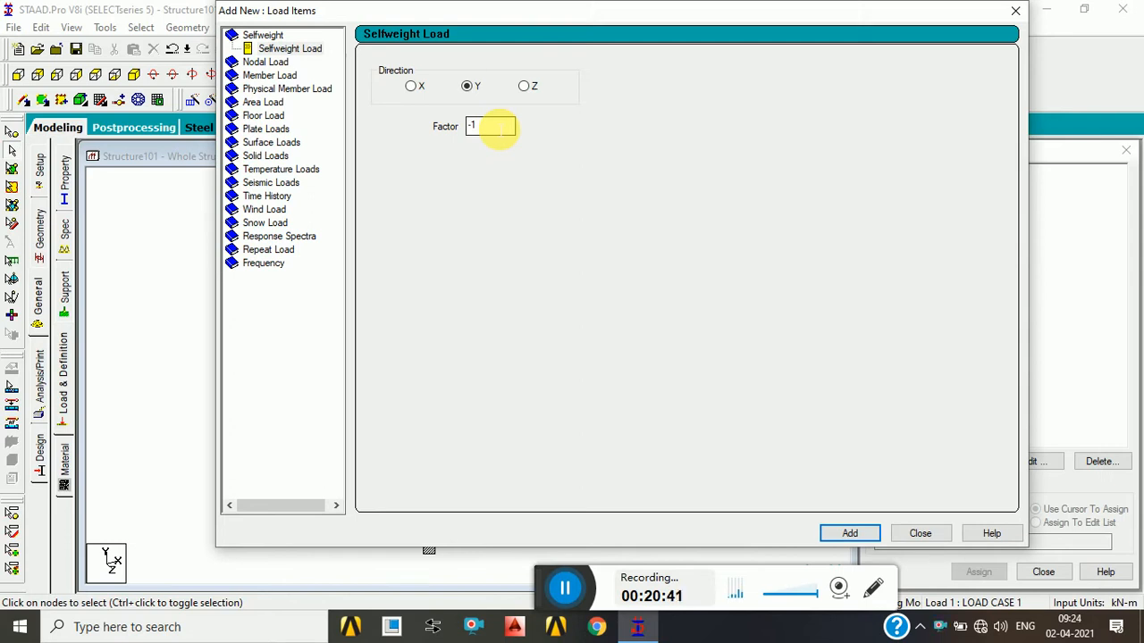
pyautogui.moveTo(548, 596); pyautogui.dragTo(384, 539)
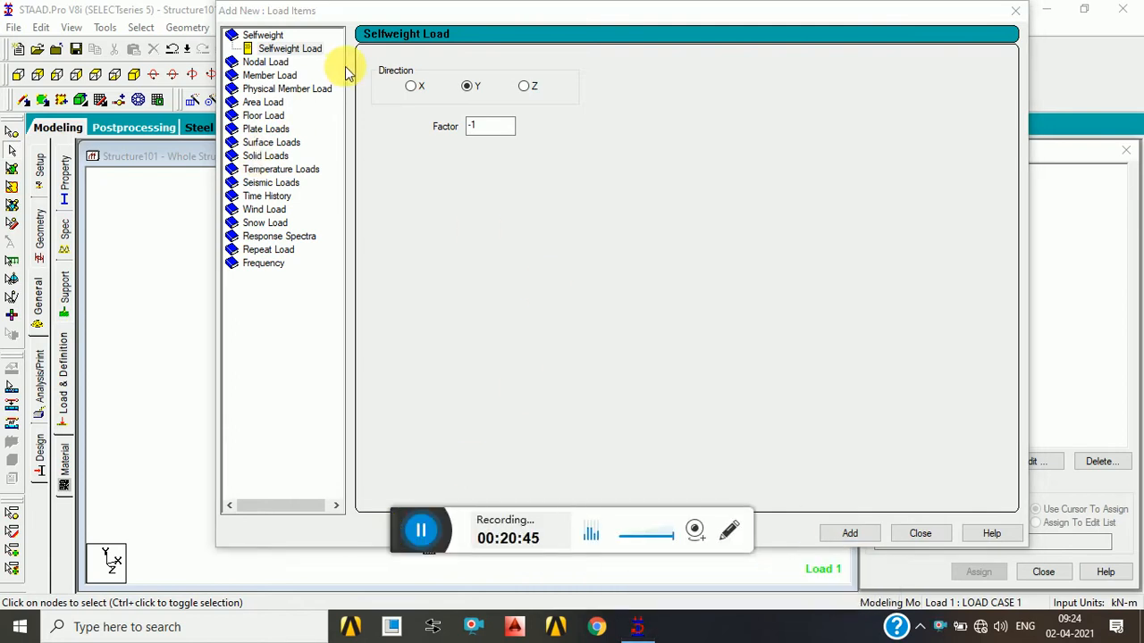
pyautogui.click(491, 129)
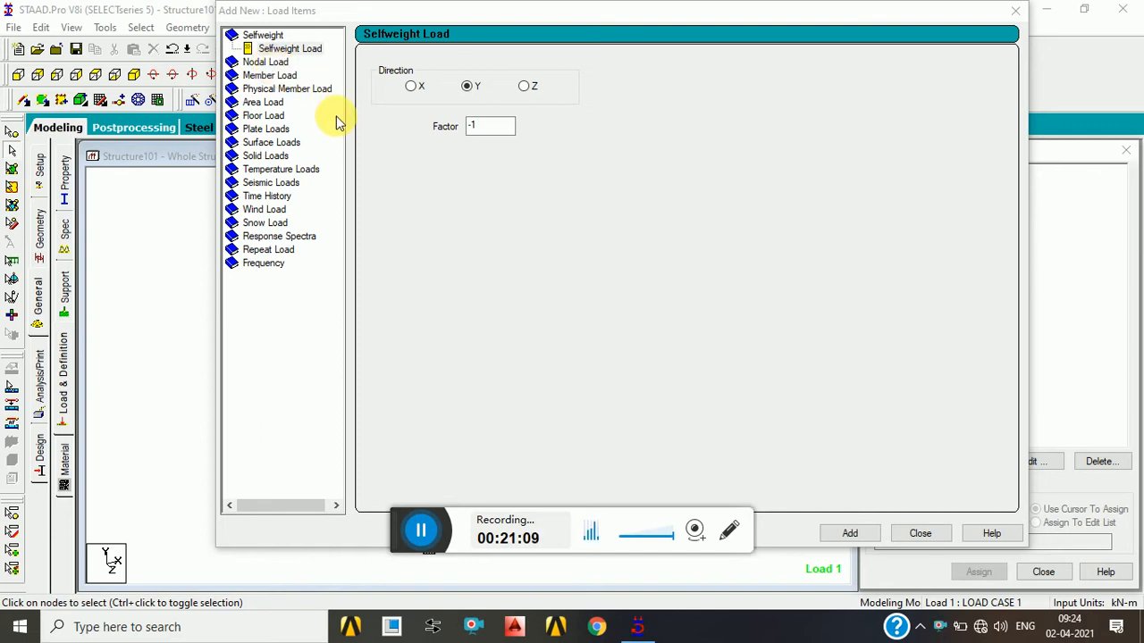
# Add a nodal load with Fy of -25 kN to LOAD CASE 1.
pyautogui.click(283, 62)
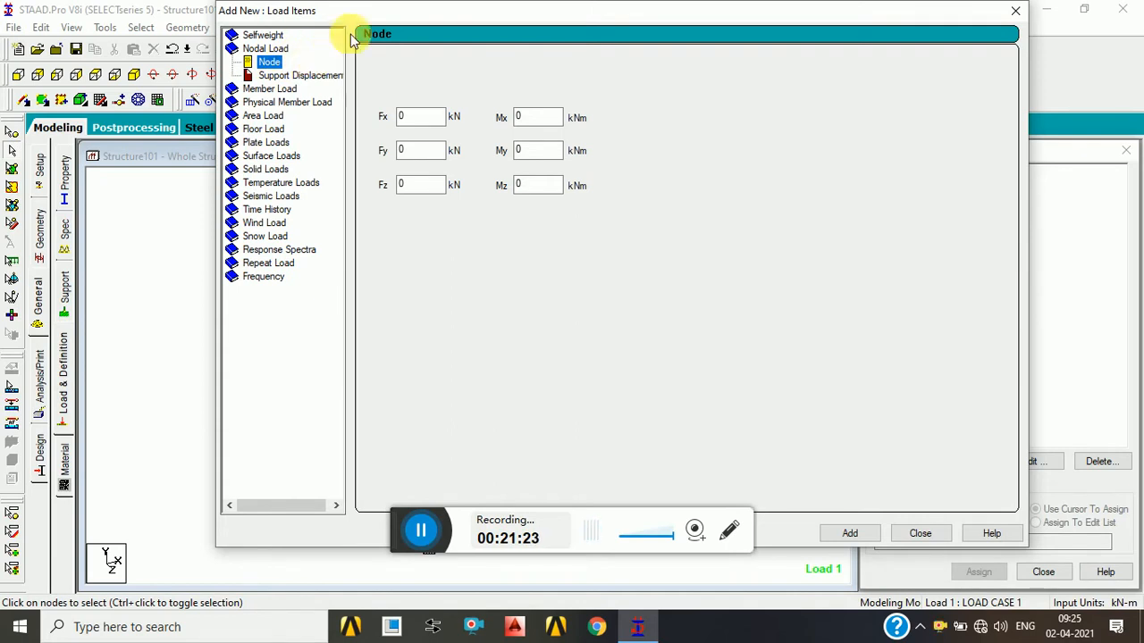
pyautogui.moveTo(425, 20); pyautogui.dragTo(616, 436)
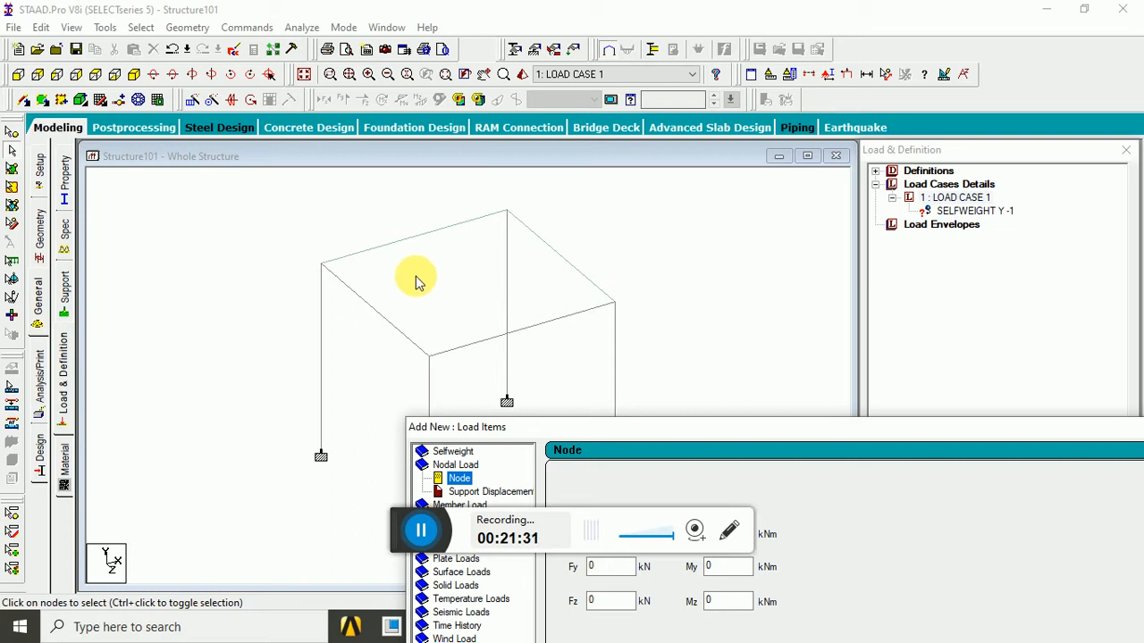
pyautogui.moveTo(652, 438); pyautogui.dragTo(758, 61)
pyautogui.doubleClick(715, 191)
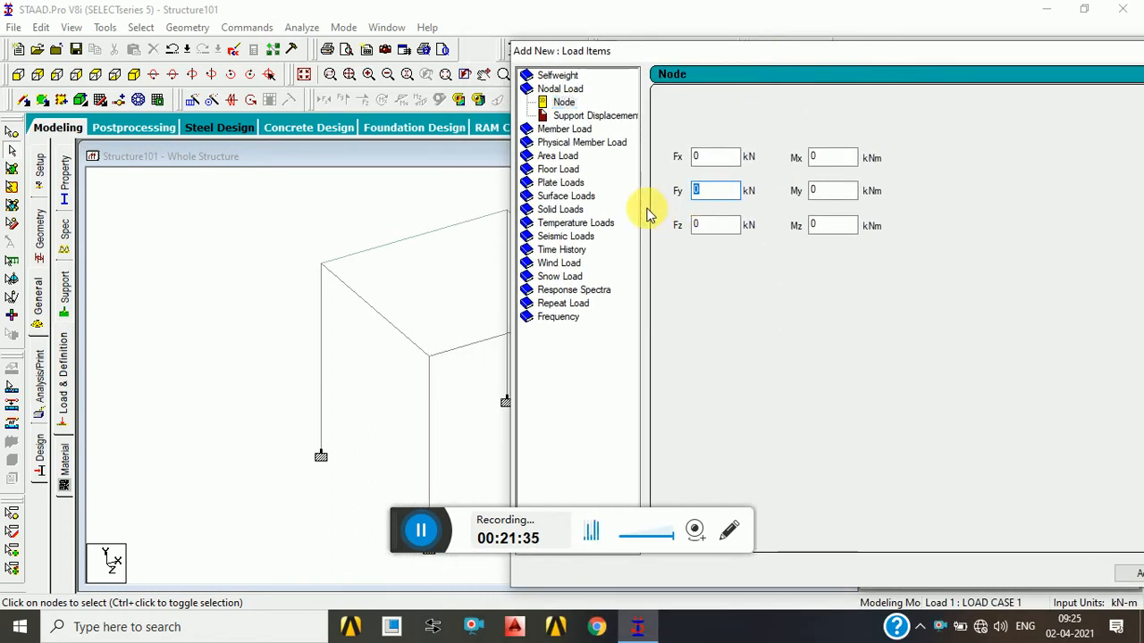
pyautogui.write('-')
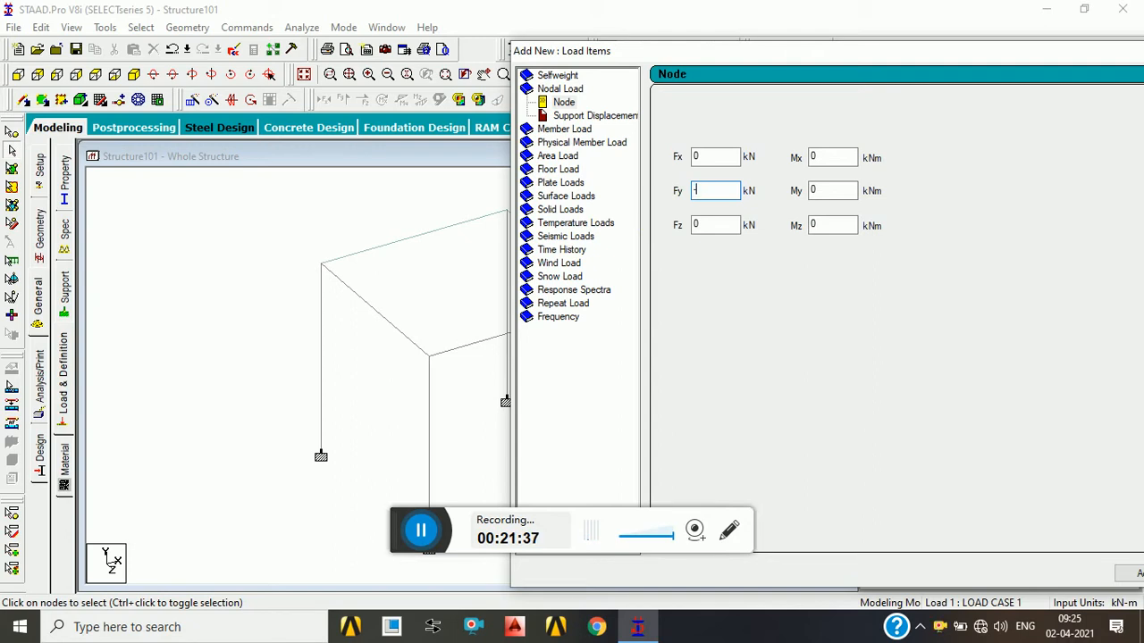
pyautogui.write('25')
pyautogui.moveTo(778, 51); pyautogui.dragTo(588, 20)
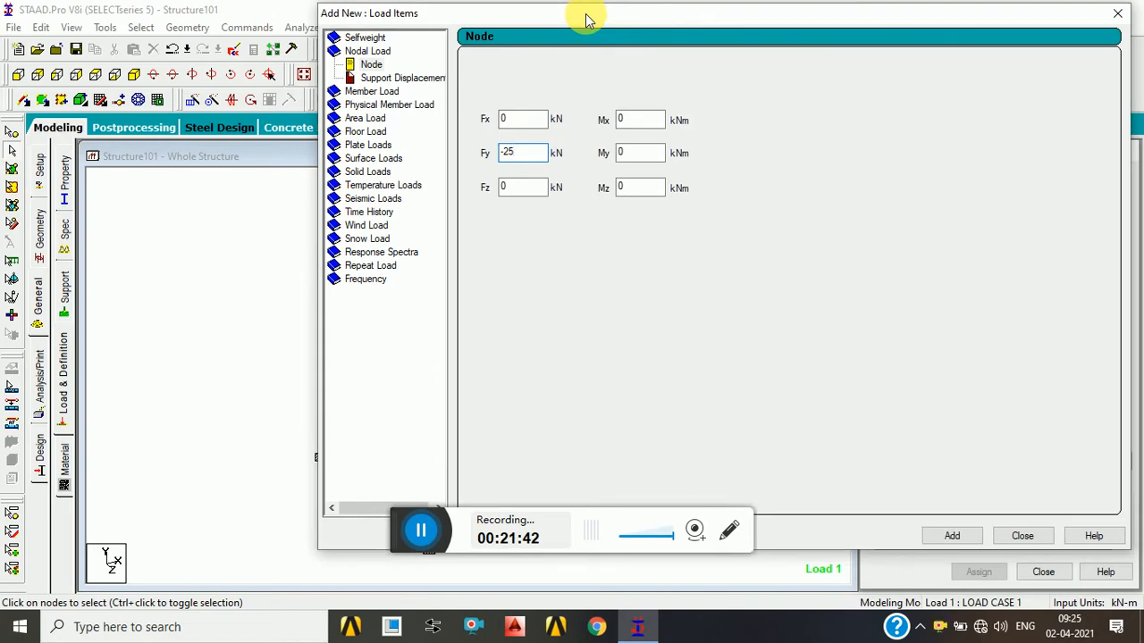
pyautogui.click(963, 536)
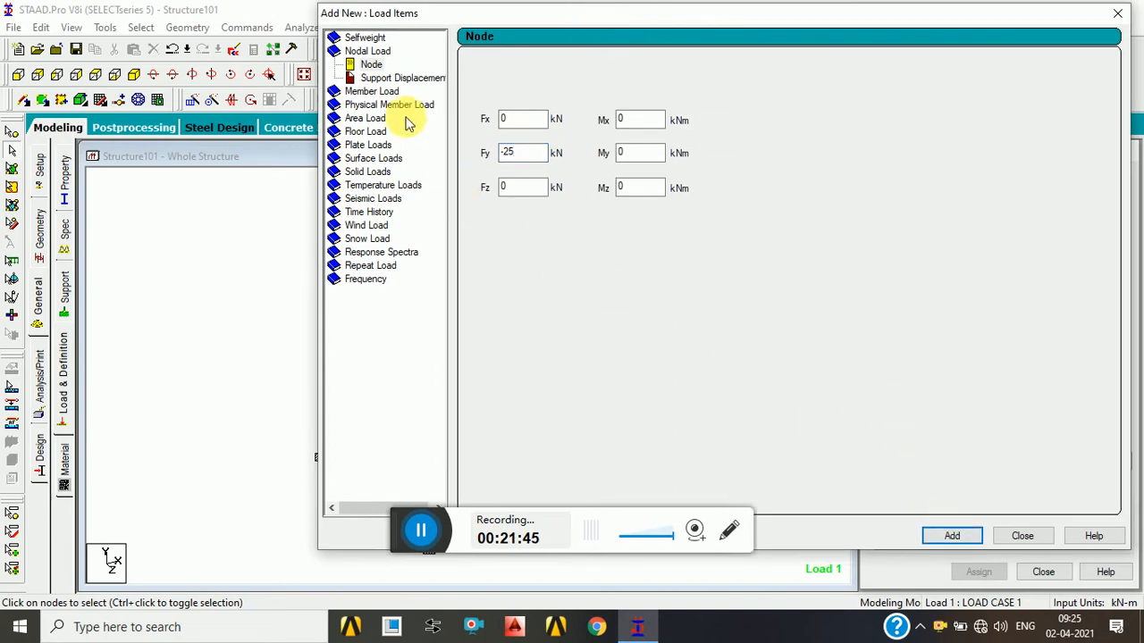
# Add a uniform force member load of -12 kN/m in the GY direction to LOAD CASE 1.
pyautogui.click(374, 91)
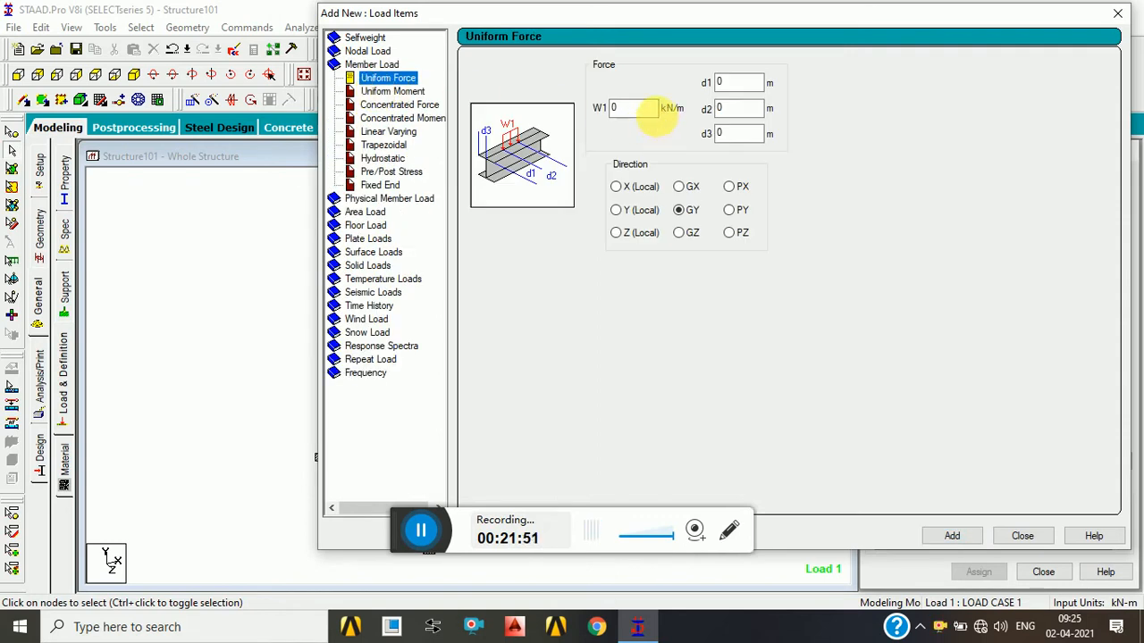
pyautogui.doubleClick(636, 108)
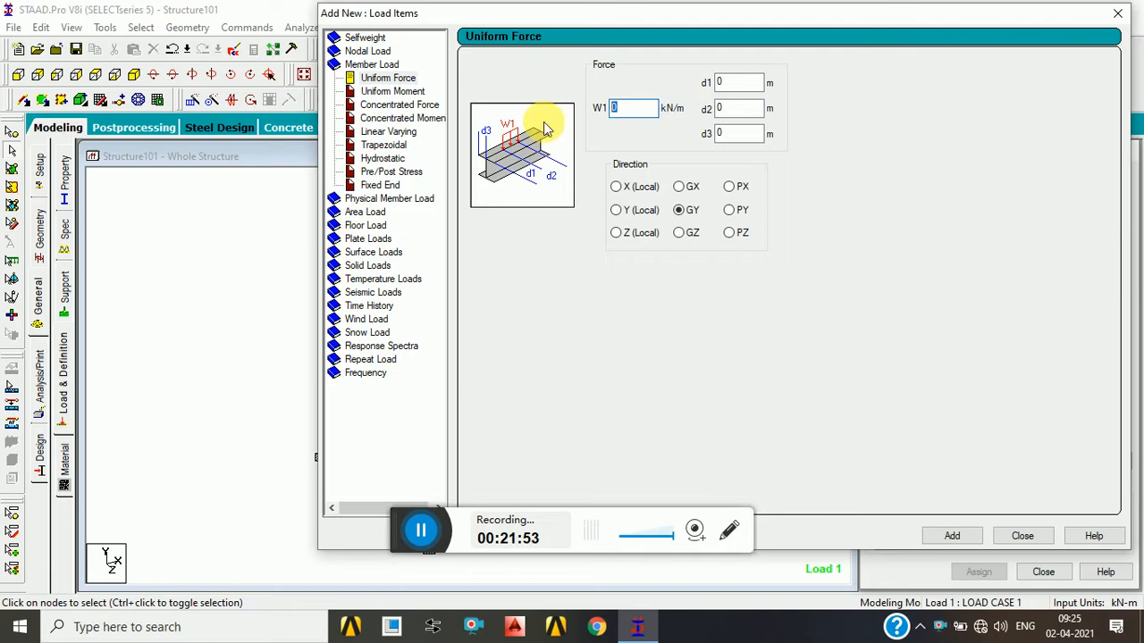
pyautogui.write('-12')
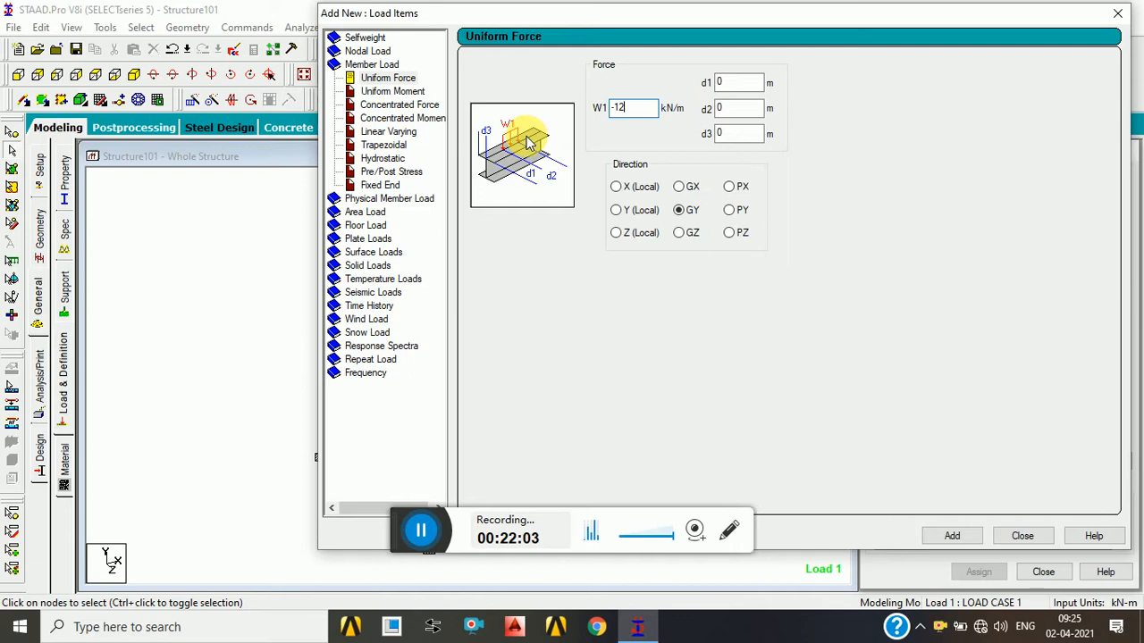
pyautogui.doubleClick(625, 108)
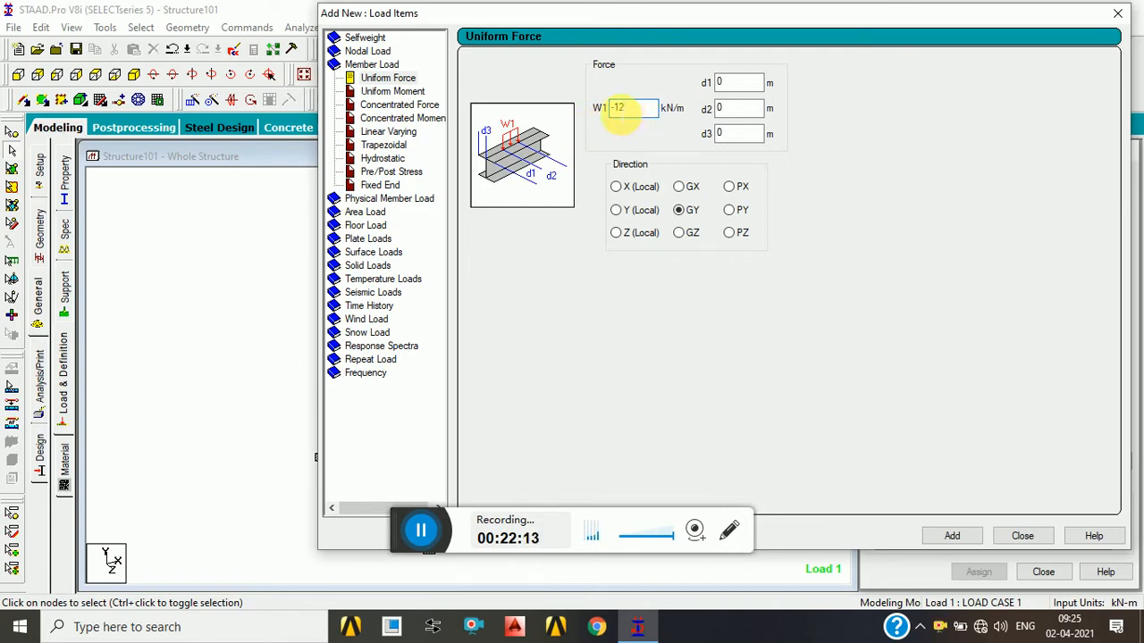
pyautogui.doubleClick(620, 109)
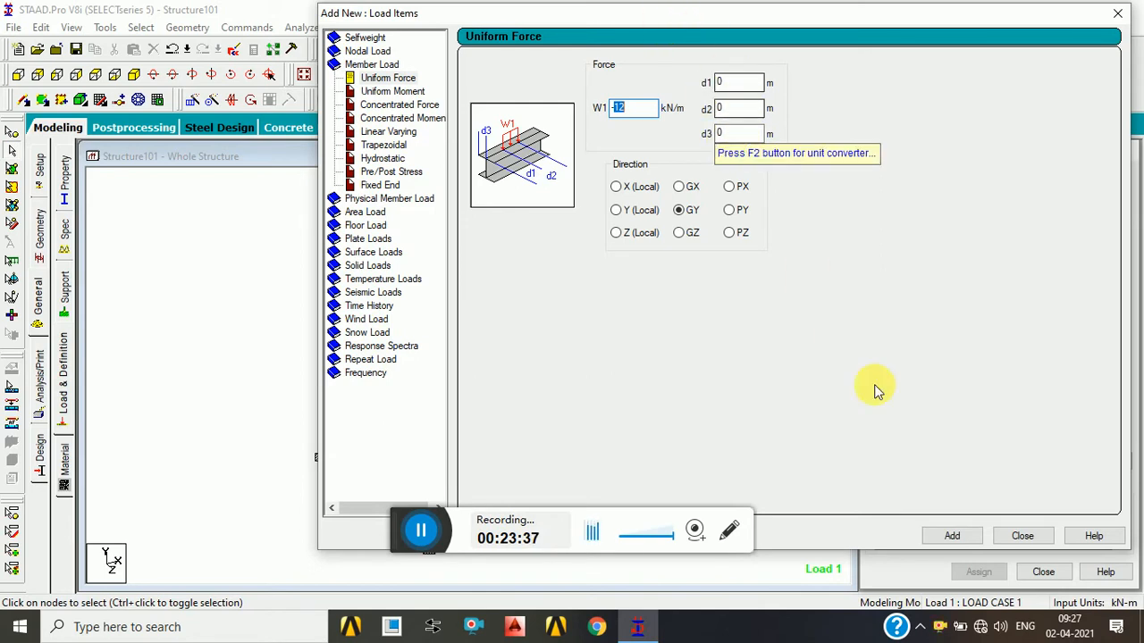
pyautogui.click(953, 536)
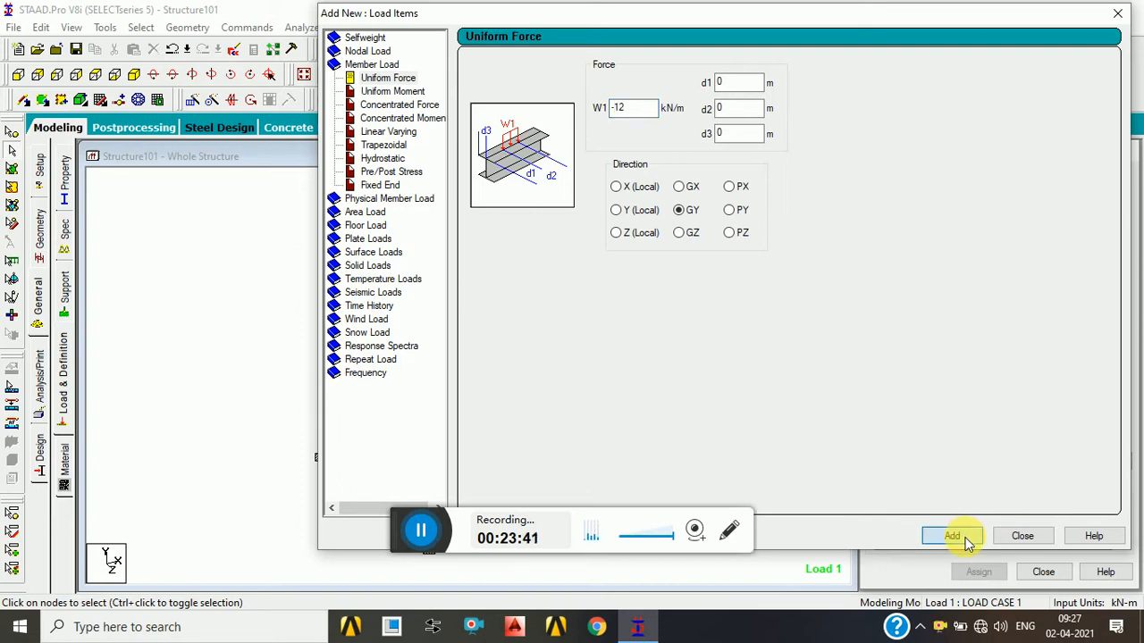
pyautogui.click(1024, 537)
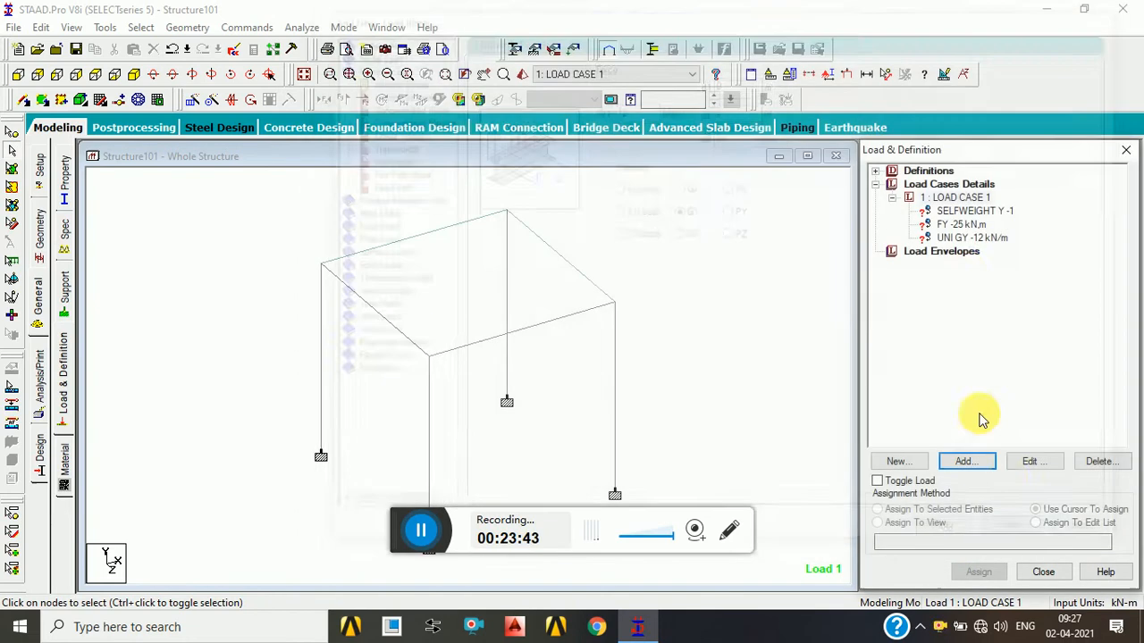
# Assign the selfweight load to the whole structure using Assign To View.
pyautogui.click(960, 210)
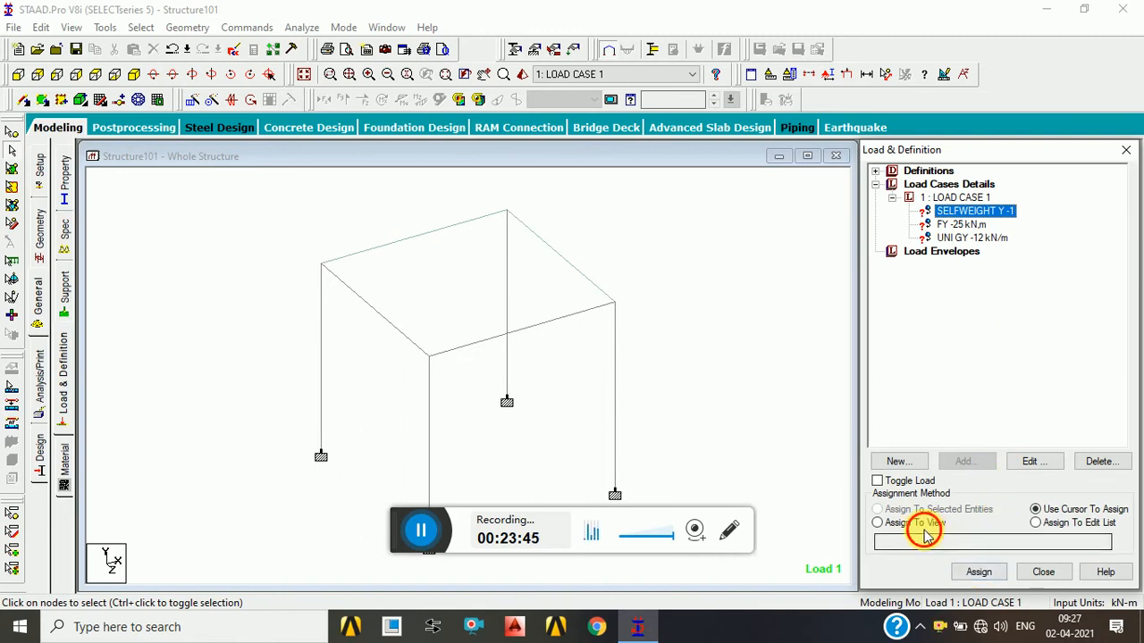
pyautogui.click(878, 524)
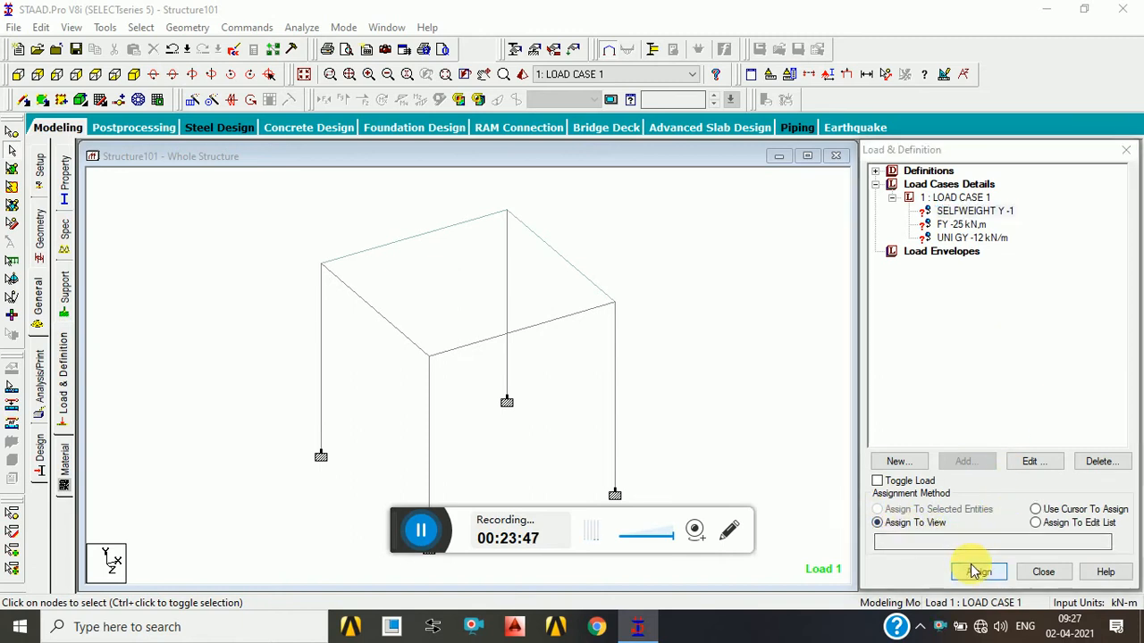
pyautogui.click(974, 570)
pyautogui.click(1024, 406)
# Assign the FY -25 kN nodal load to the two top nodes of the back beam (nodes 5 and 6), declining the auto save.
pyautogui.click(962, 224)
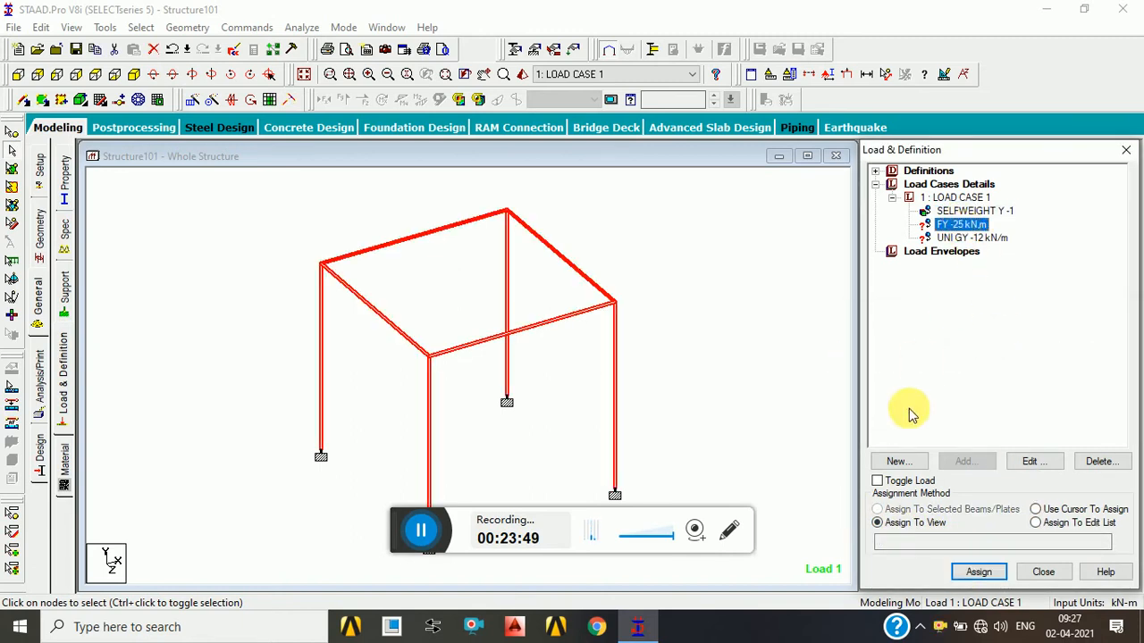
pyautogui.click(708, 311)
pyautogui.click(956, 224)
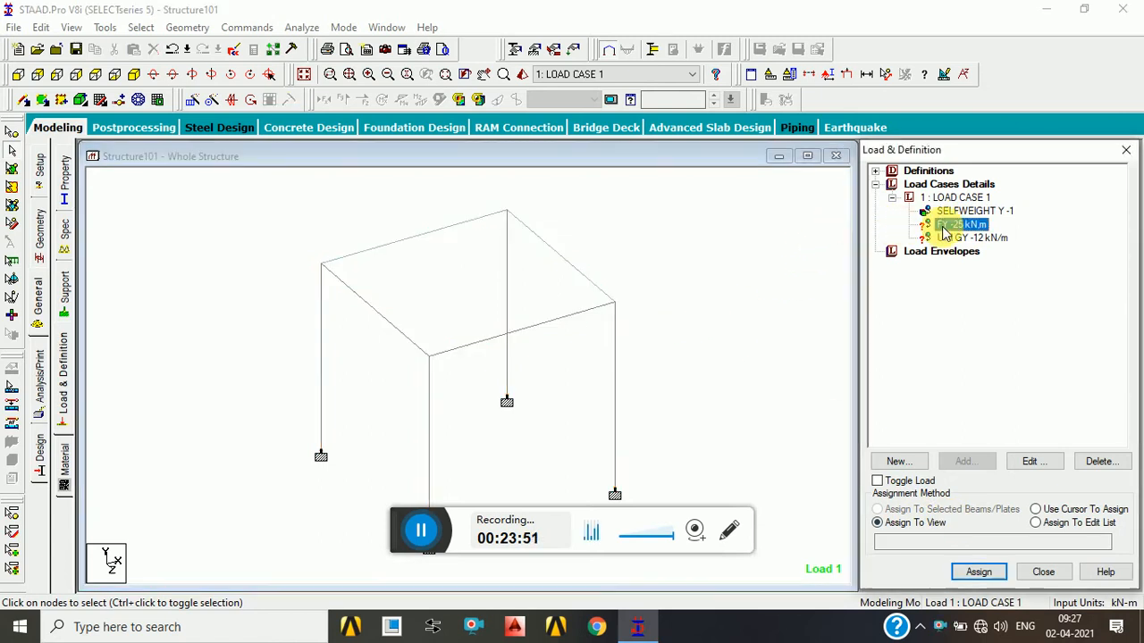
pyautogui.click(1080, 512)
pyautogui.click(980, 573)
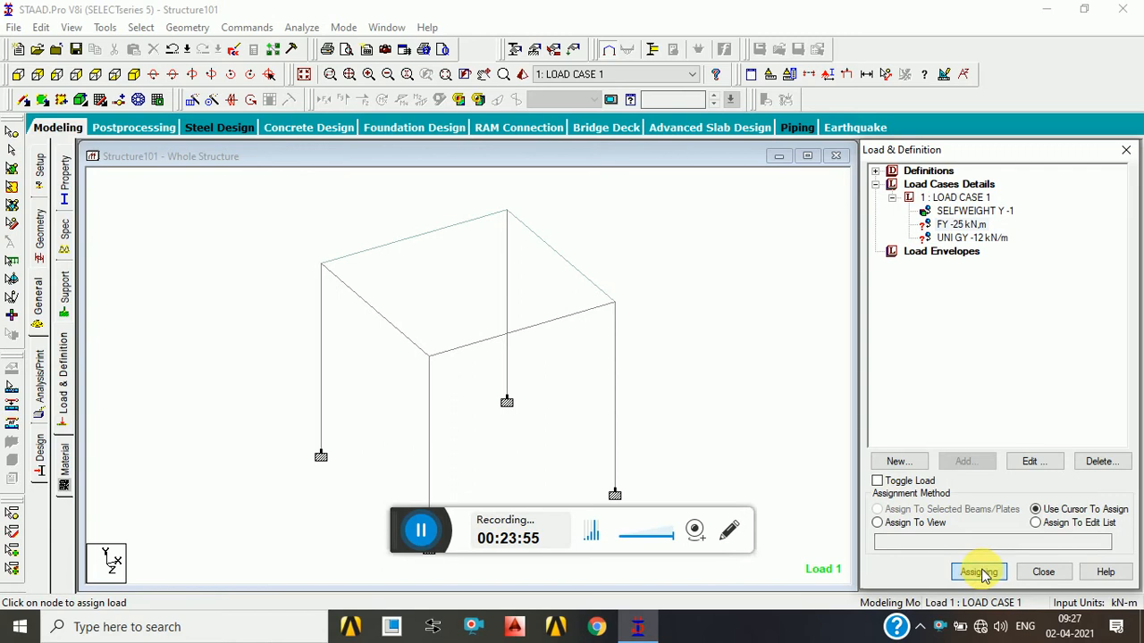
pyautogui.click(407, 245)
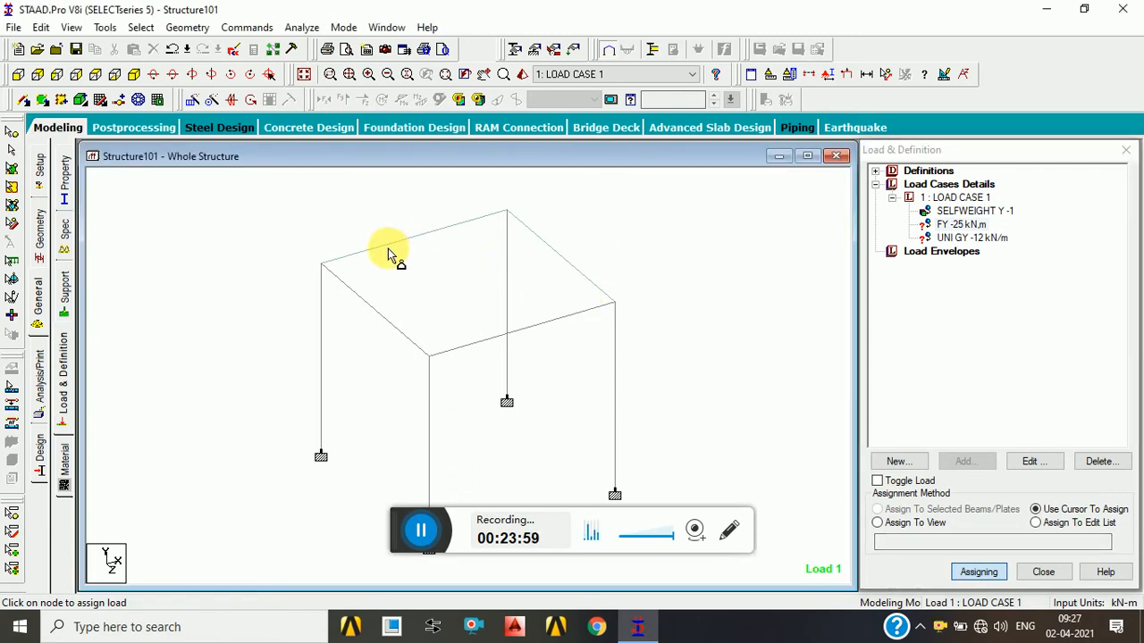
pyautogui.click(321, 263)
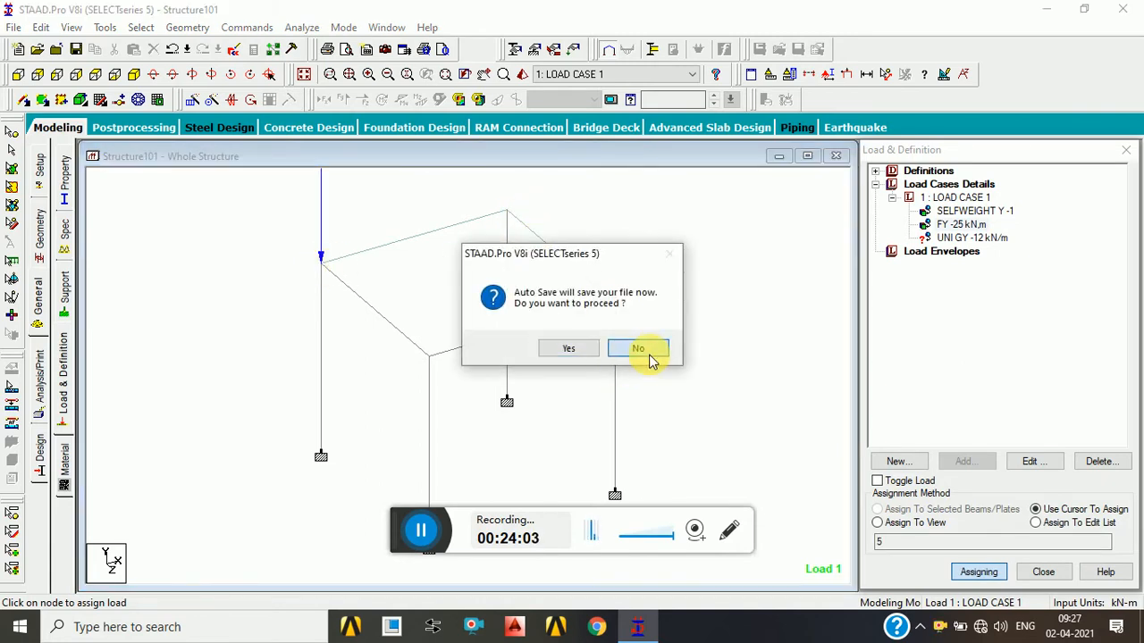
pyautogui.click(649, 354)
pyautogui.click(508, 213)
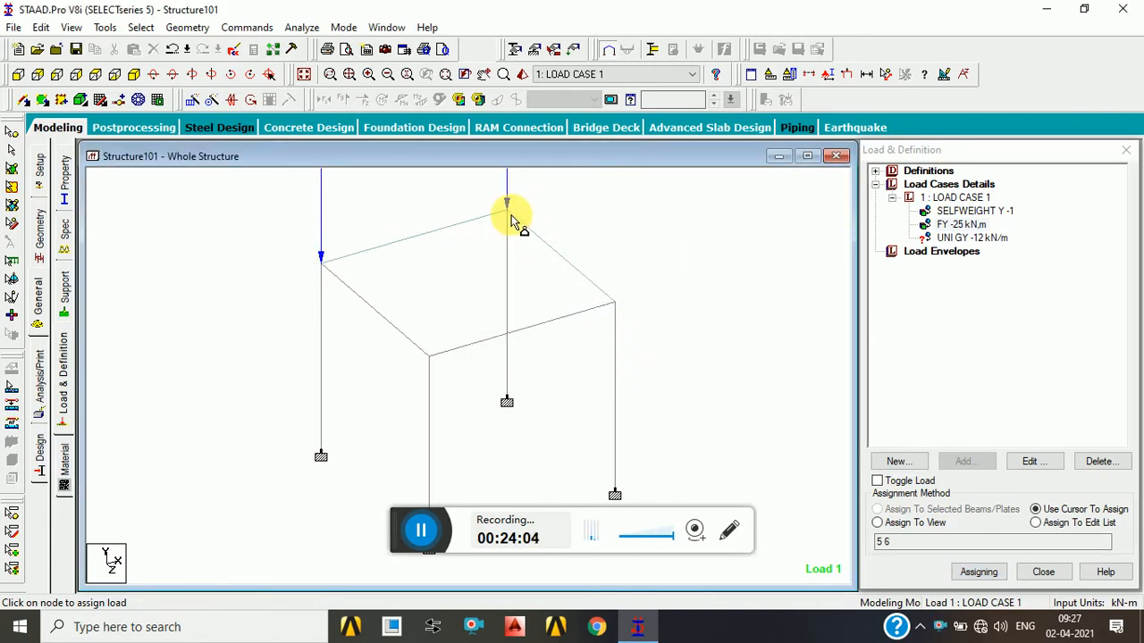
pyautogui.click(9, 151)
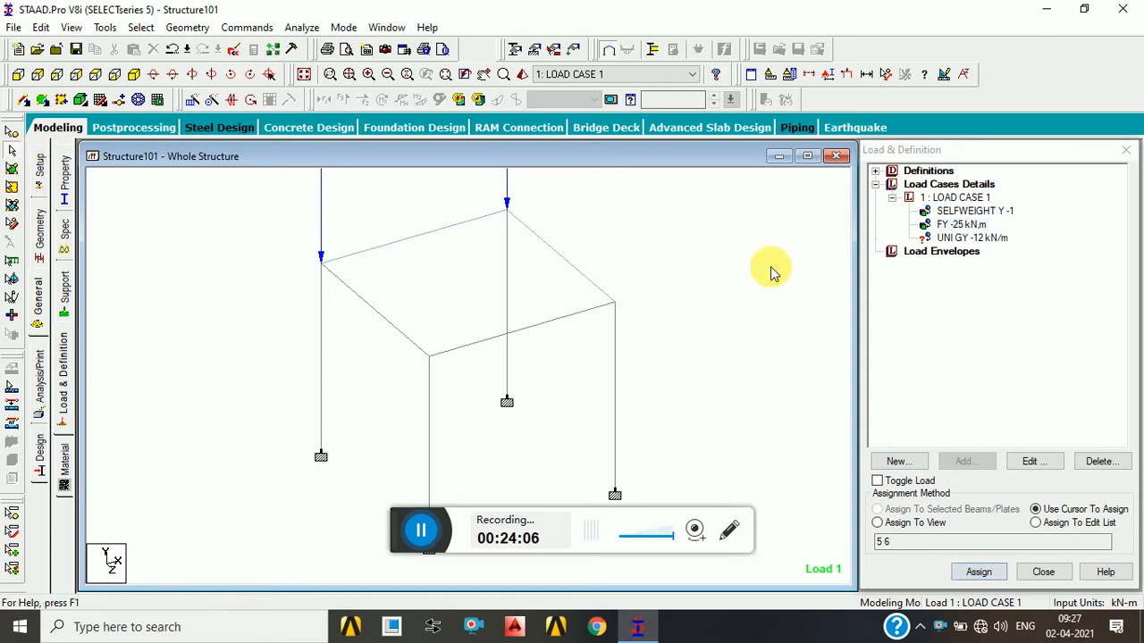
# Assign the UNI GY -12 kN/m load to the back beam and the adjoining side beam (members 5 and 8).
pyautogui.click(954, 236)
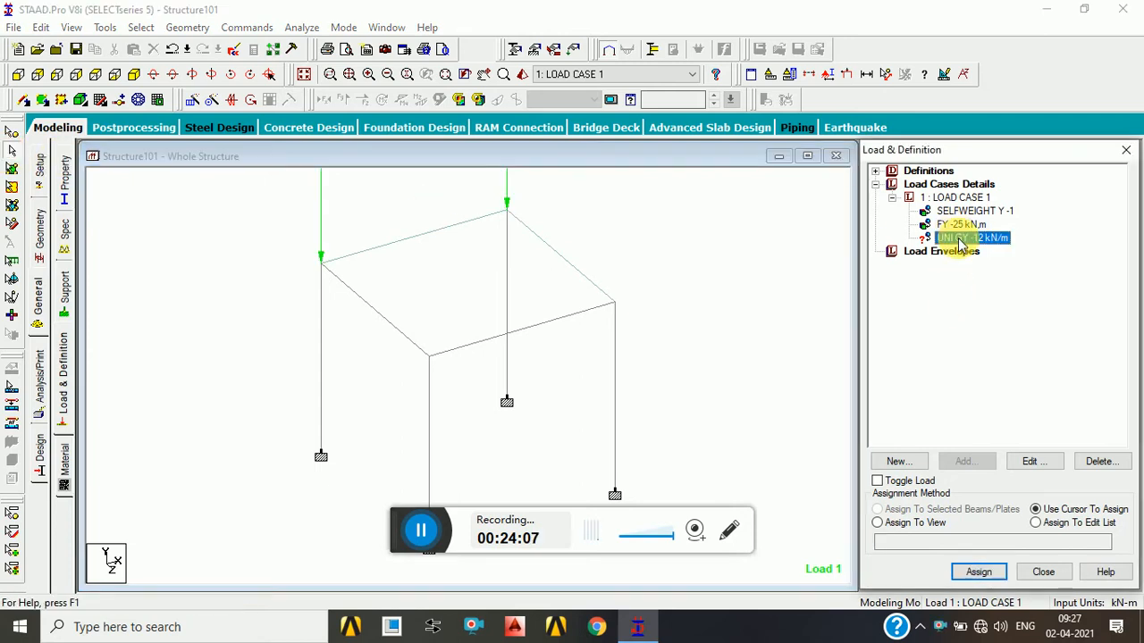
pyautogui.click(979, 572)
pyautogui.click(412, 252)
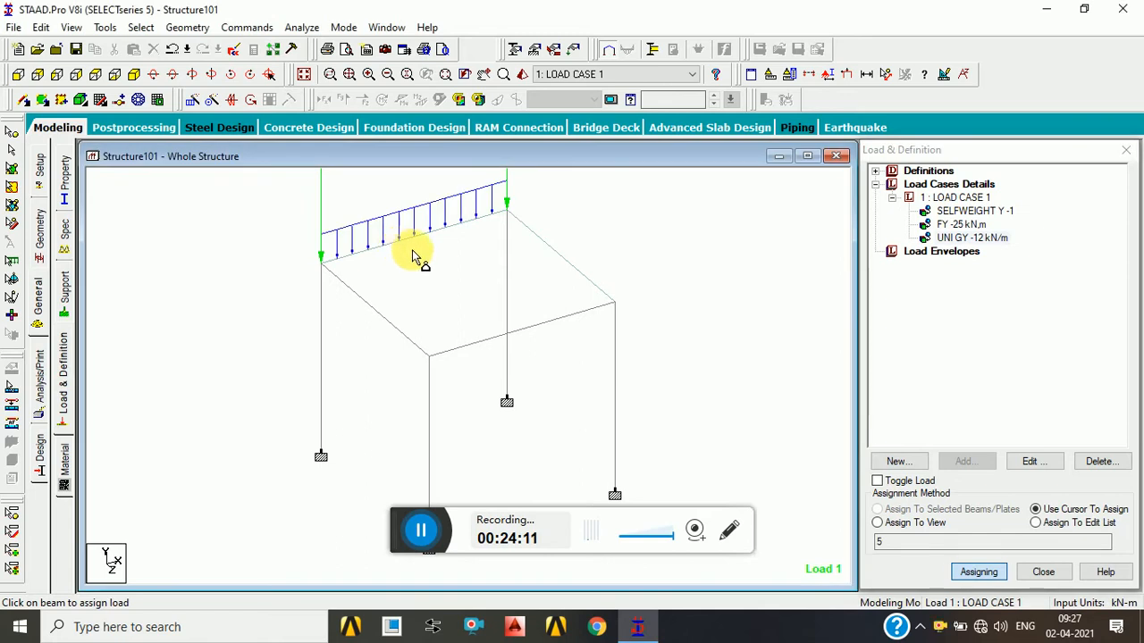
pyautogui.click(566, 259)
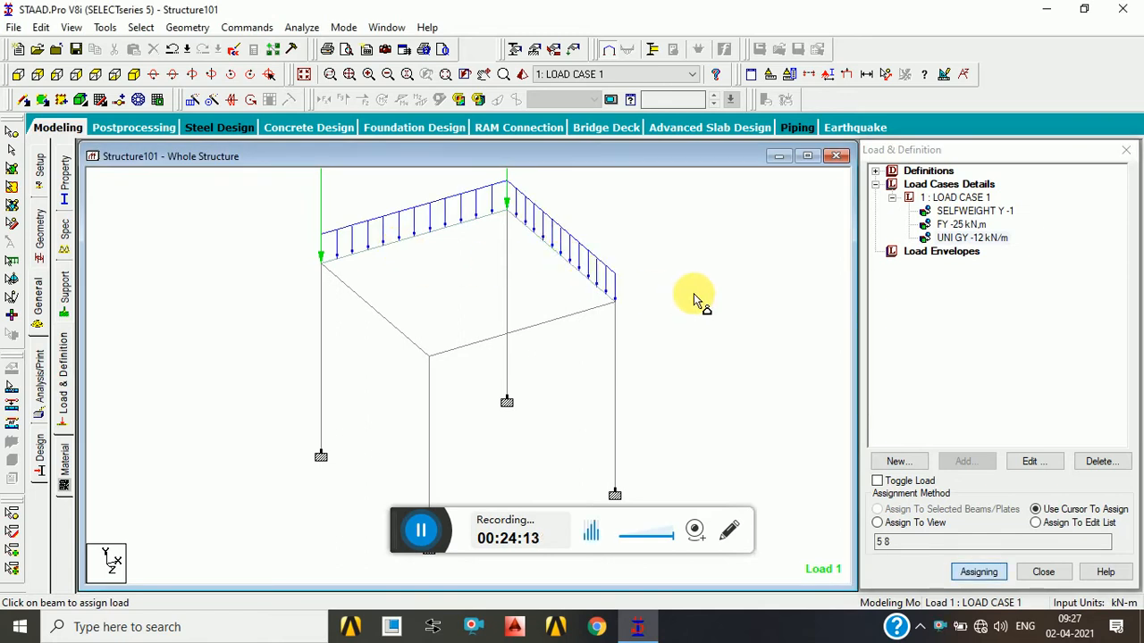
# Add a second uniform force of -12 kN/m in the GY direction with d3 of 2 m to LOAD CASE 1.
pyautogui.click(956, 196)
pyautogui.click(963, 461)
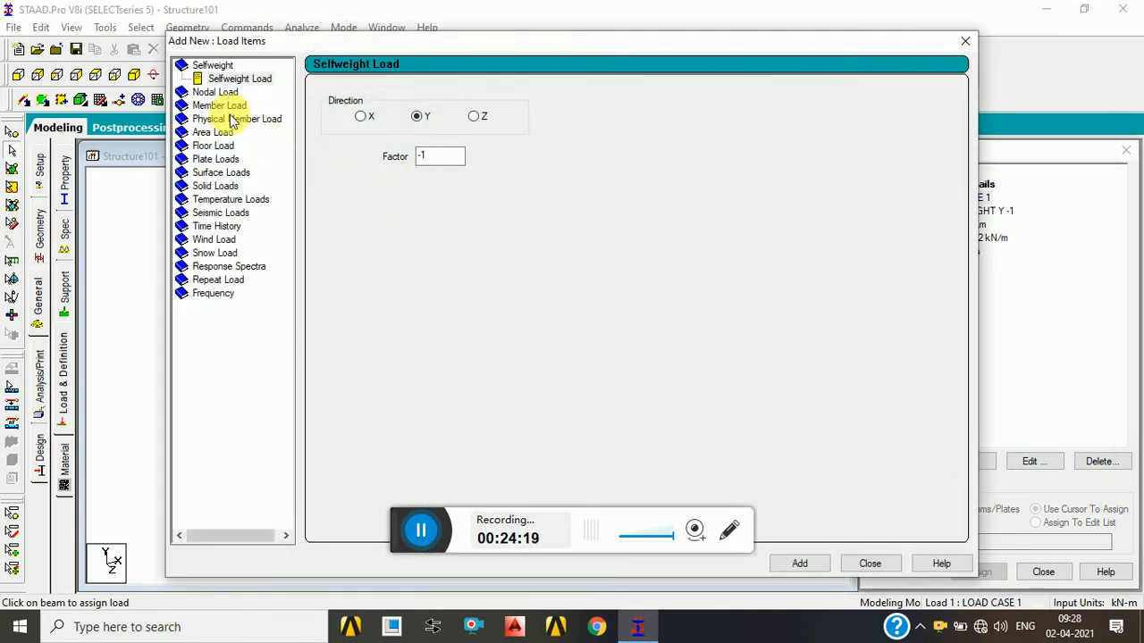
pyautogui.click(226, 106)
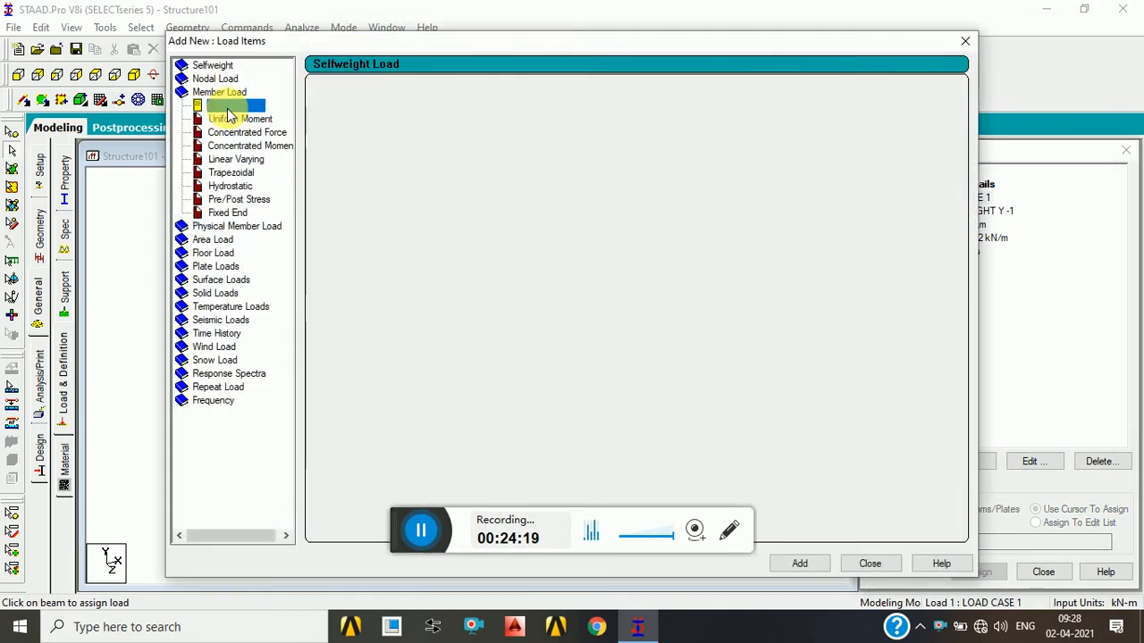
pyautogui.click(466, 135)
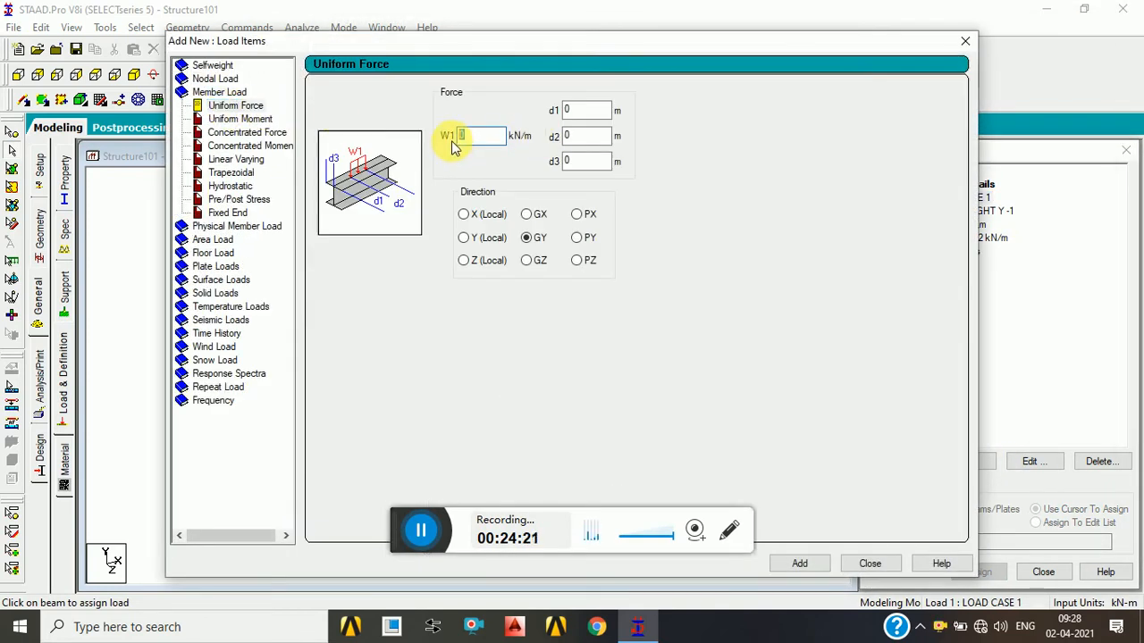
pyautogui.write('-12')
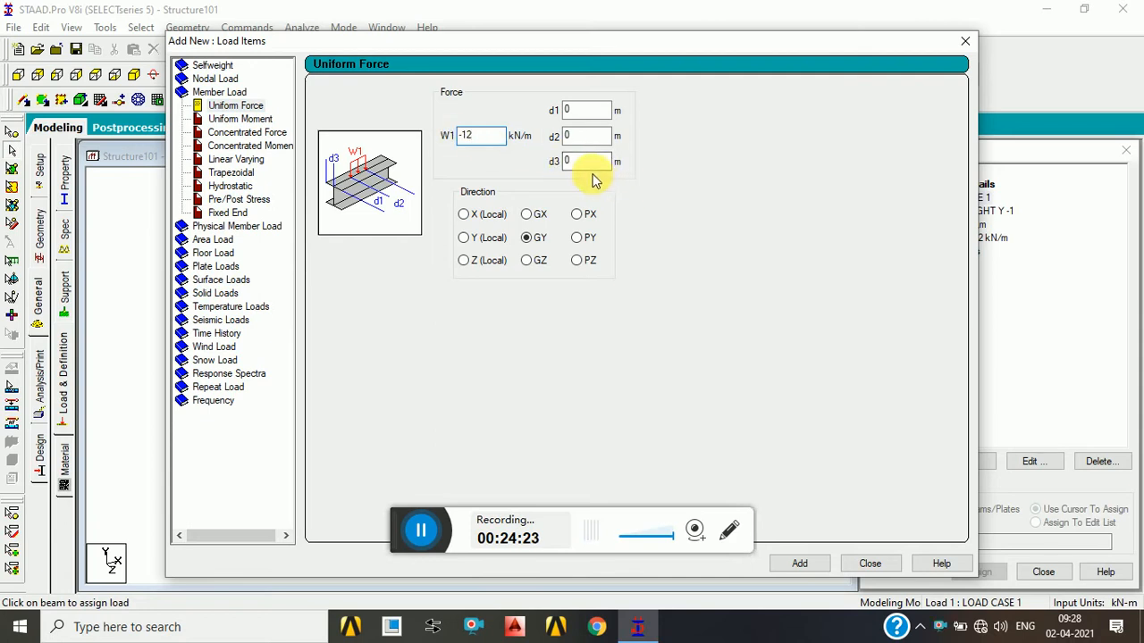
pyautogui.click(590, 168)
pyautogui.moveTo(593, 173); pyautogui.dragTo(540, 179)
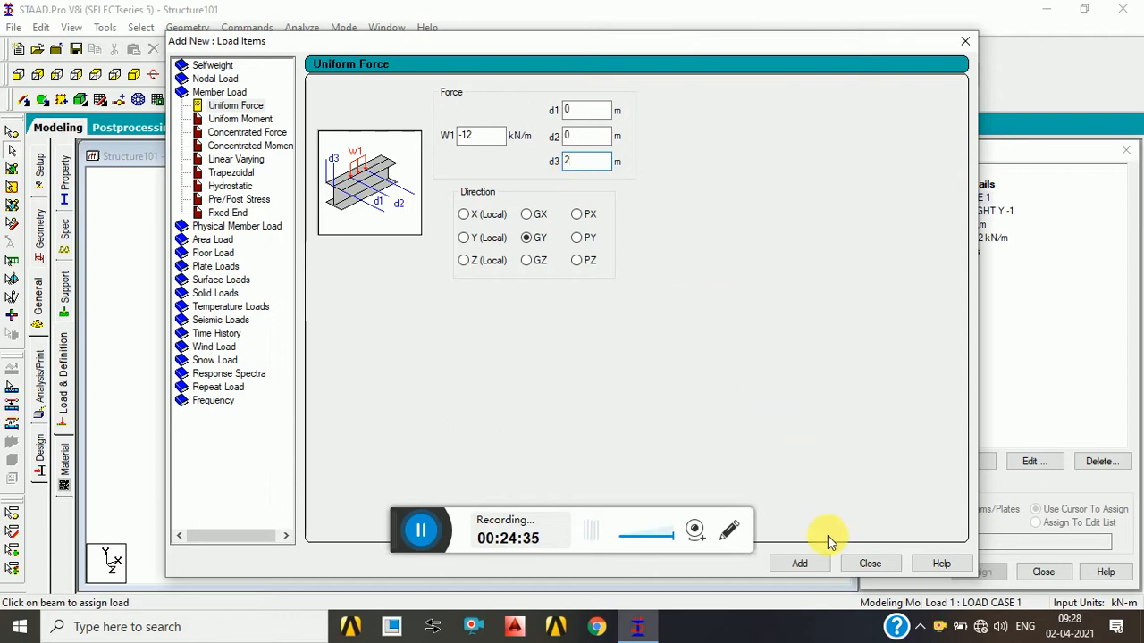
pyautogui.click(800, 563)
pyautogui.click(869, 563)
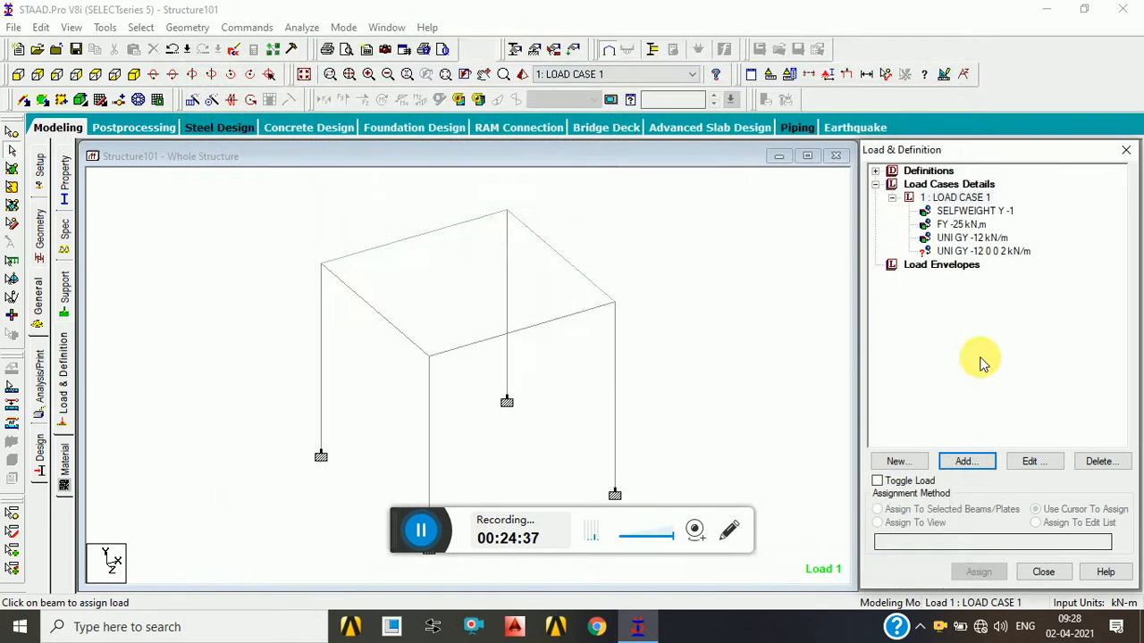
# Assign the UNI GY -12 0 0 2 kN/m load to the front top beam (member 6).
pyautogui.click(983, 252)
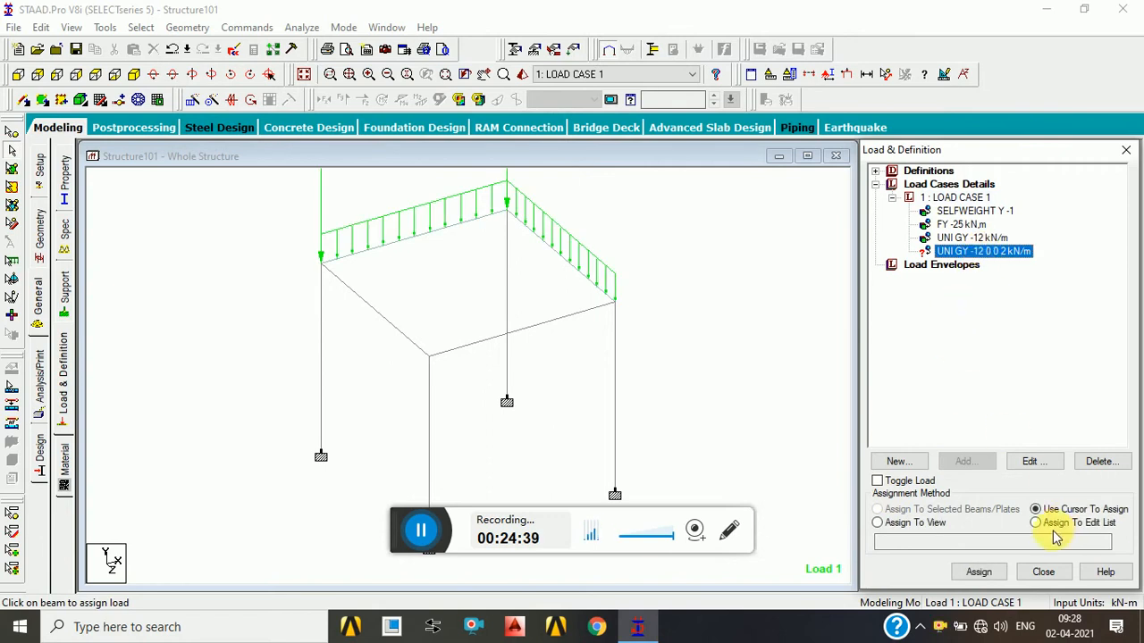
pyautogui.click(979, 572)
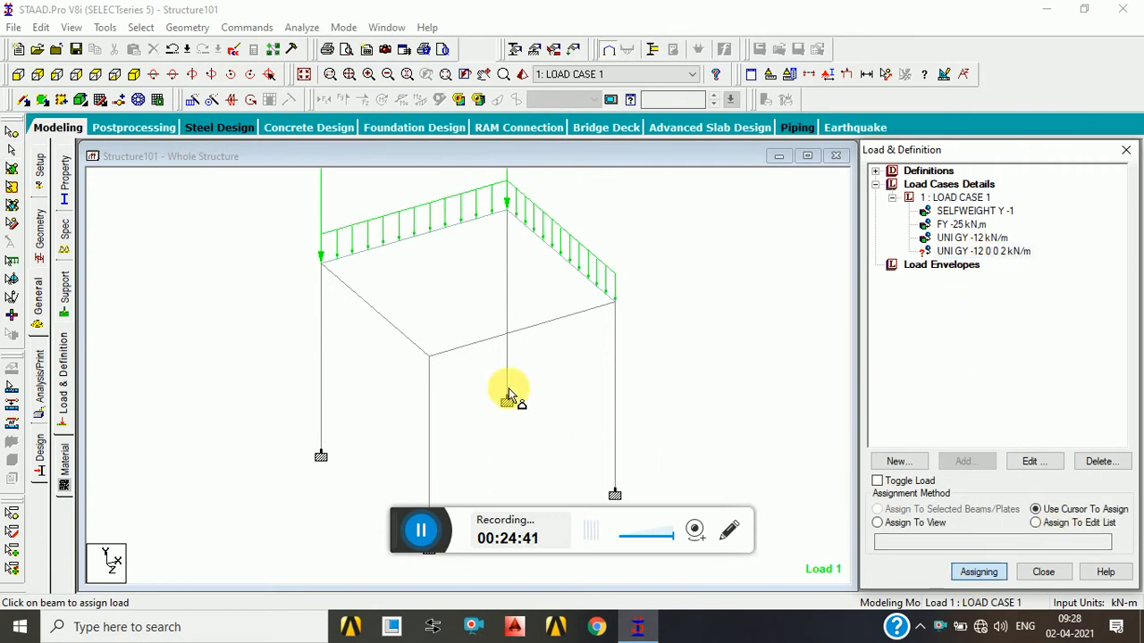
pyautogui.click(467, 346)
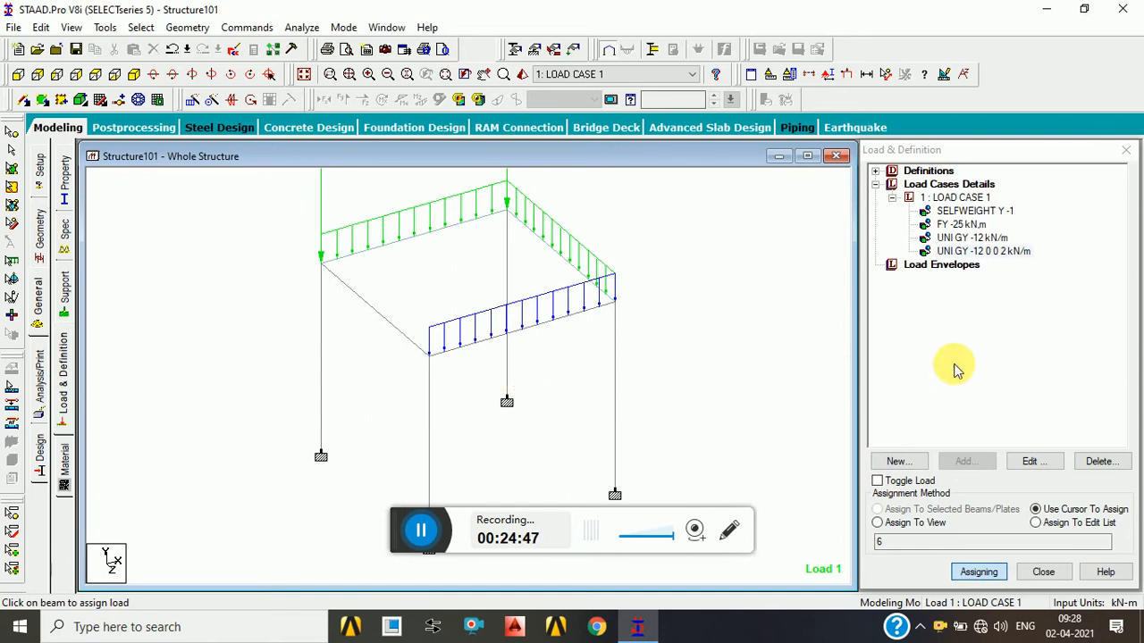
# Edit the front beam's uniform load, trying d3 of 0 before setting it to 0.1 m.
pyautogui.doubleClick(1014, 251)
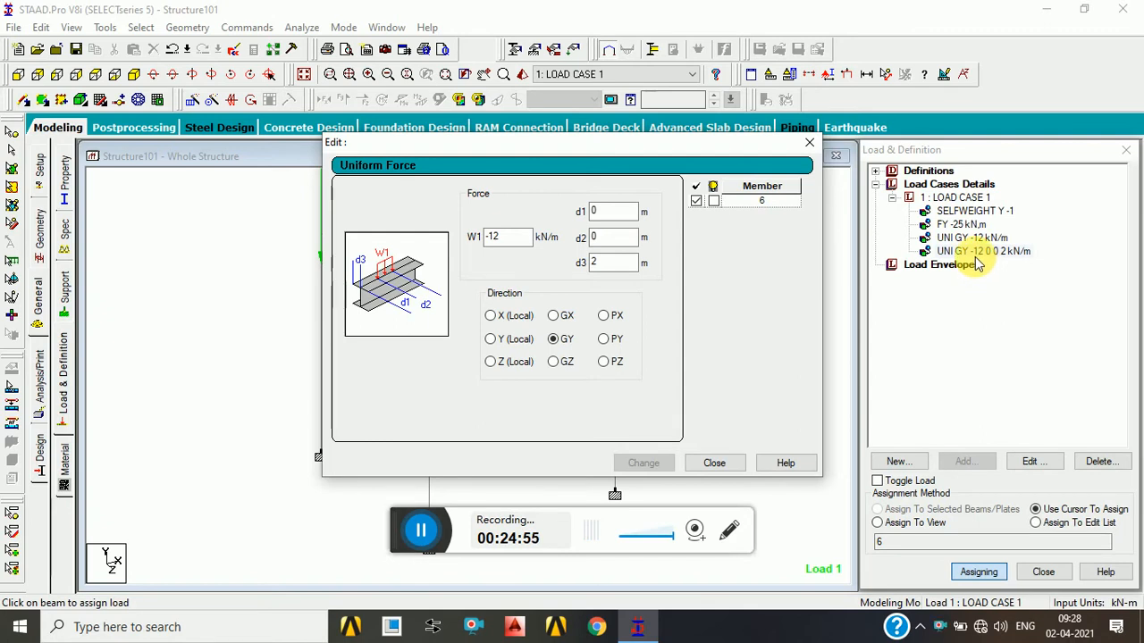
pyautogui.doubleClick(616, 262)
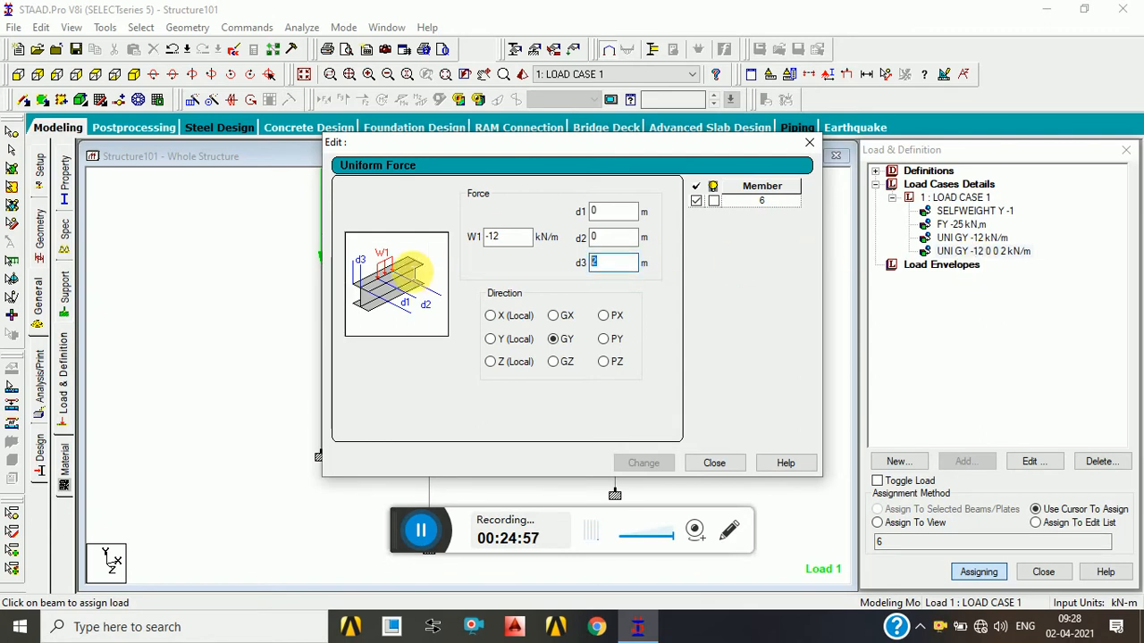
pyautogui.write('0')
pyautogui.press('Return')
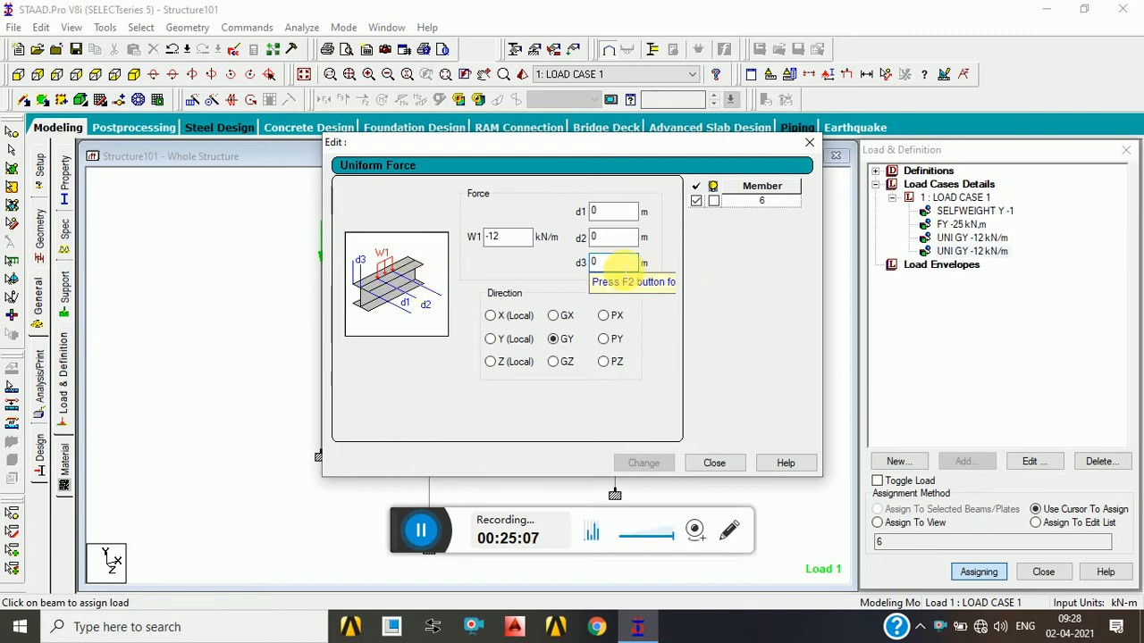
pyautogui.doubleClick(621, 263)
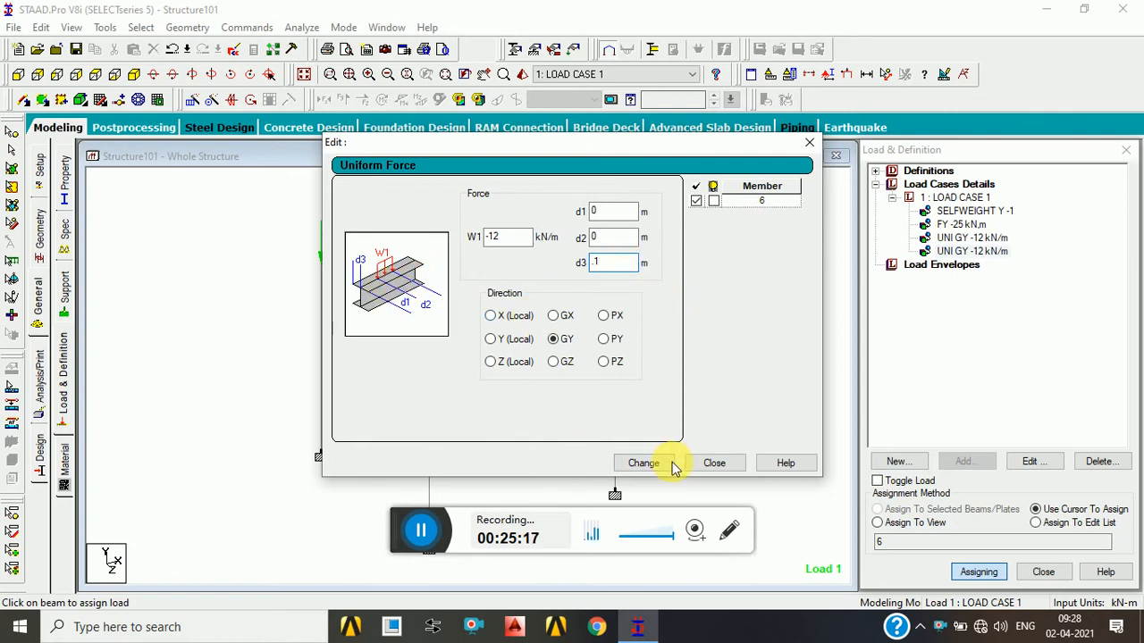
pyautogui.click(644, 463)
pyautogui.click(714, 463)
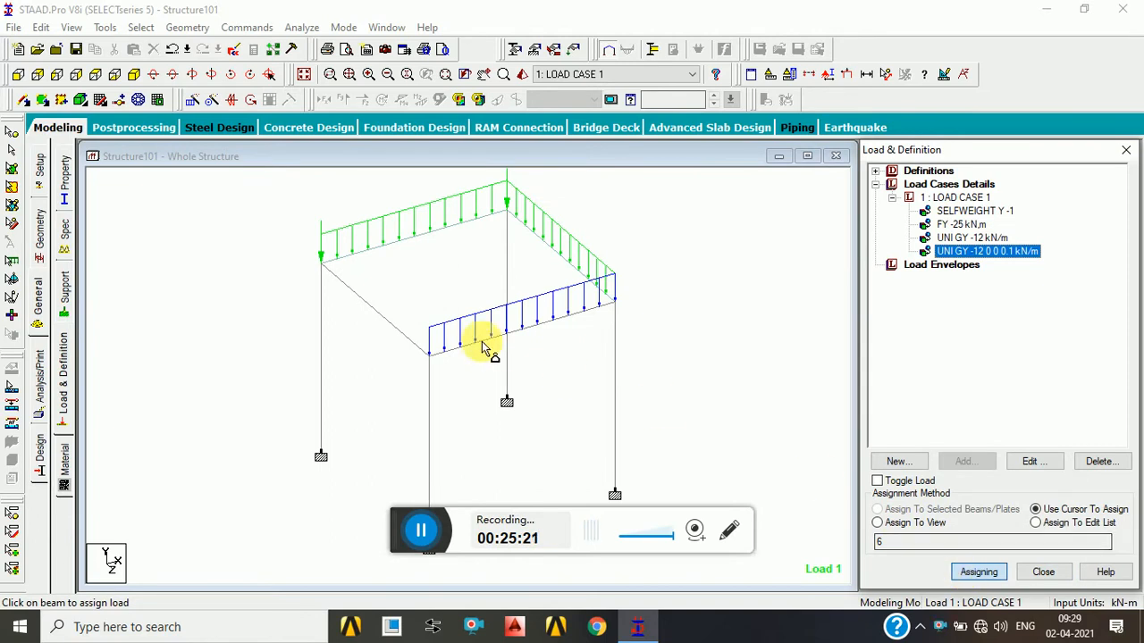
# Examine the front beam's load position and the member sections in plan view and in the 3D rendered view.
pyautogui.click(461, 322)
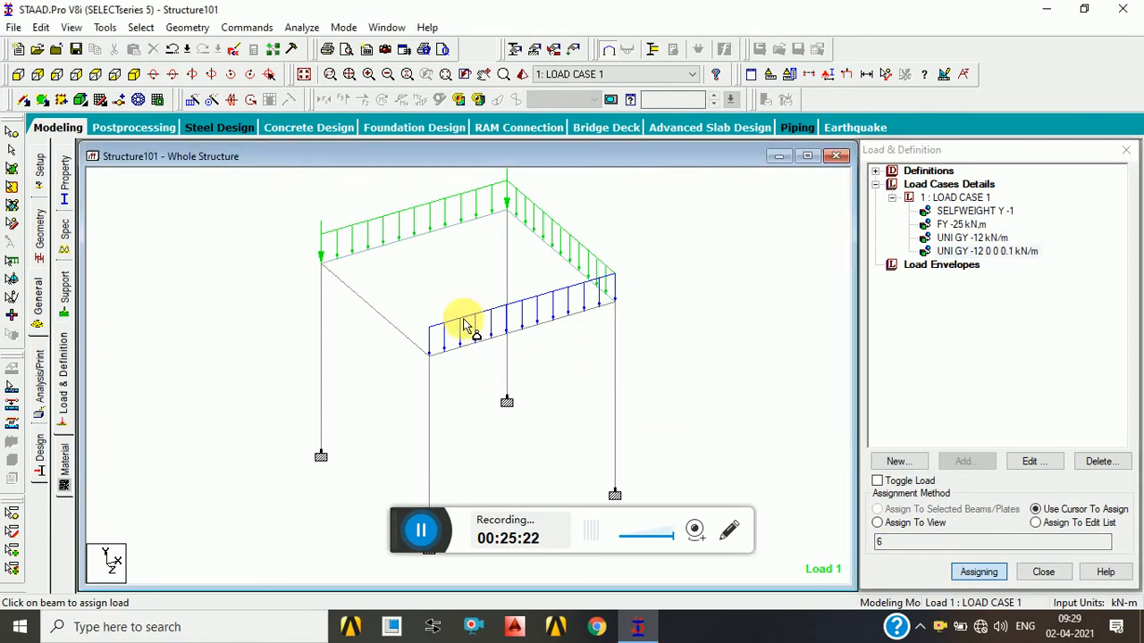
pyautogui.click(95, 74)
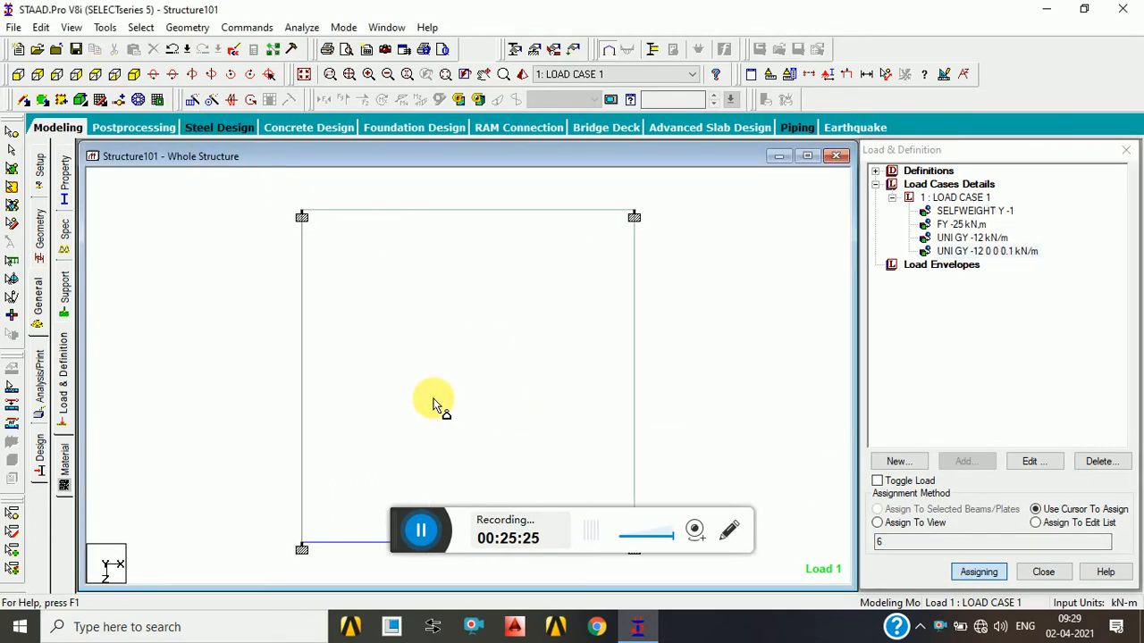
pyautogui.moveTo(433, 400); pyautogui.dragTo(444, 223, button='middle')
pyautogui.scroll(1, 408, 338)
pyautogui.scroll(3, 408, 340)
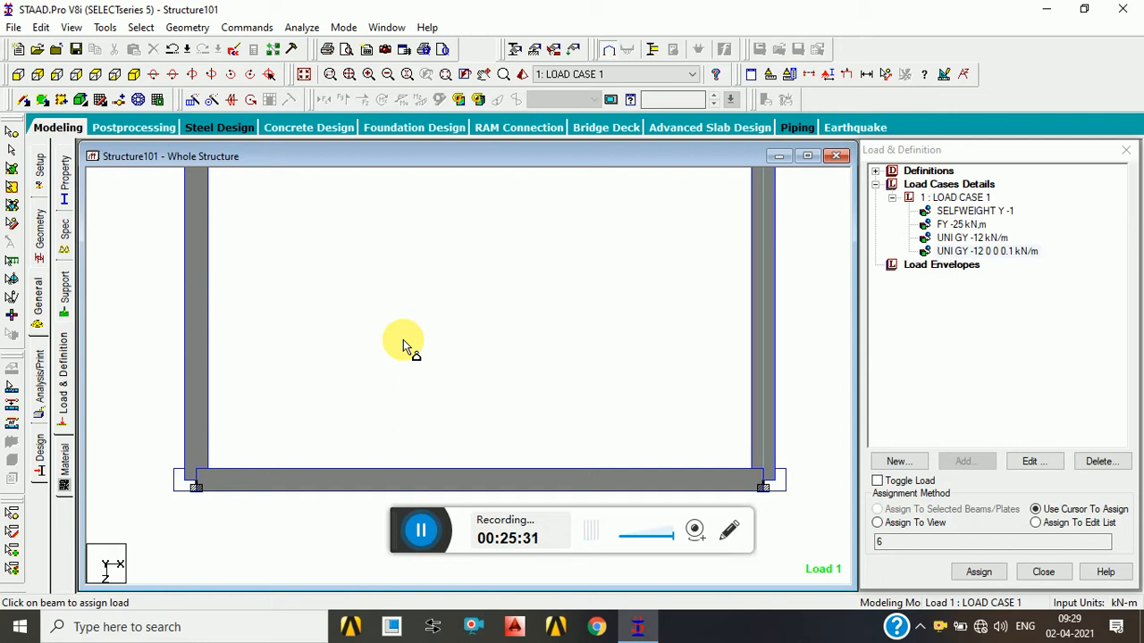
pyautogui.click(522, 74)
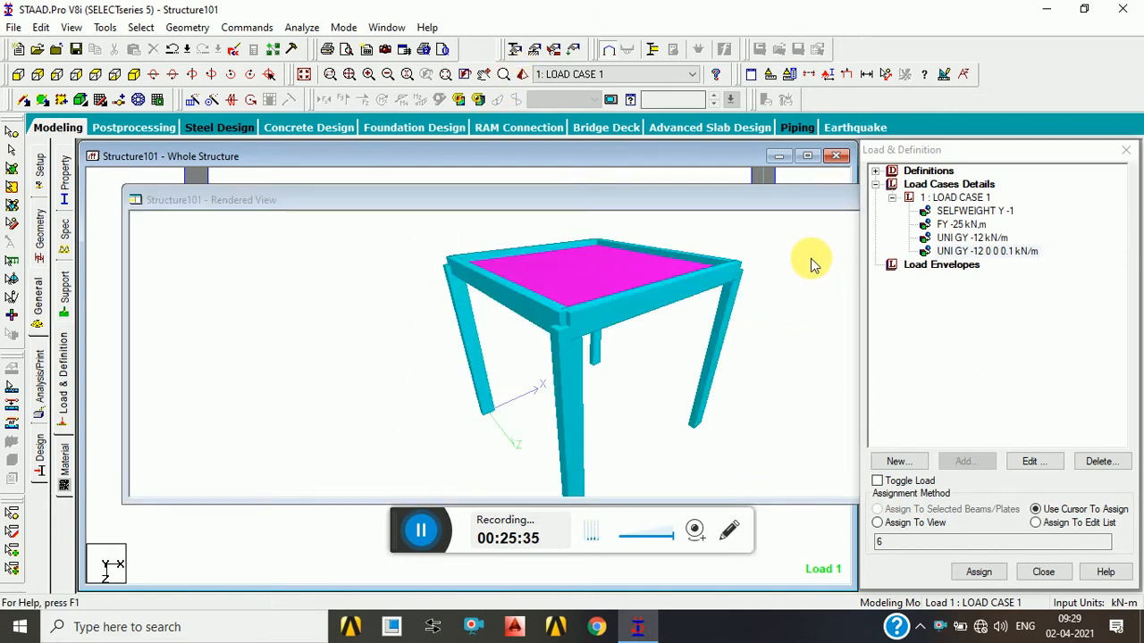
pyautogui.moveTo(804, 207); pyautogui.dragTo(758, 209)
pyautogui.click(833, 201)
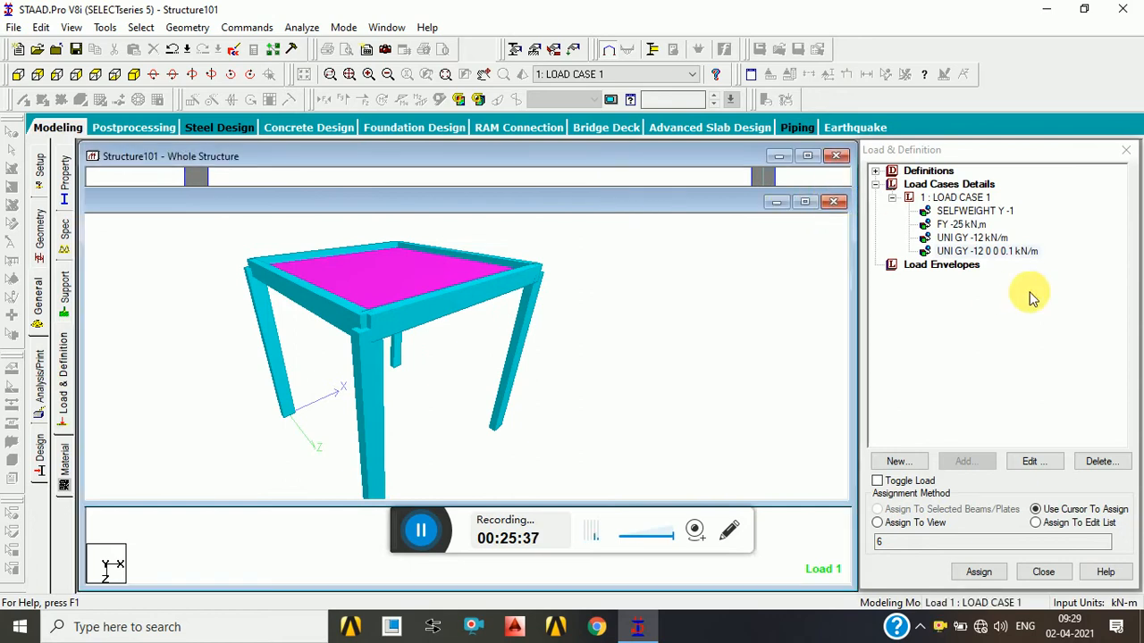
# Edit the front beam's -12 kN/m uniform force, setting d3 to 0 and d2 to 2 m.
pyautogui.click(965, 251)
pyautogui.doubleClick(967, 253)
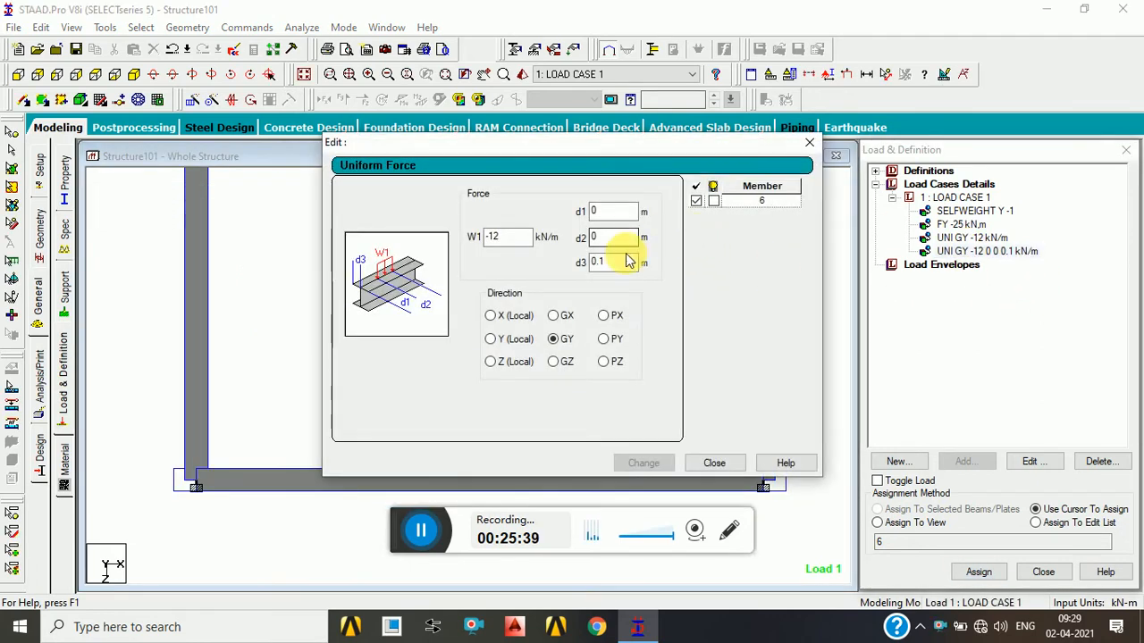
pyautogui.moveTo(629, 264); pyautogui.dragTo(483, 270)
pyautogui.write('0')
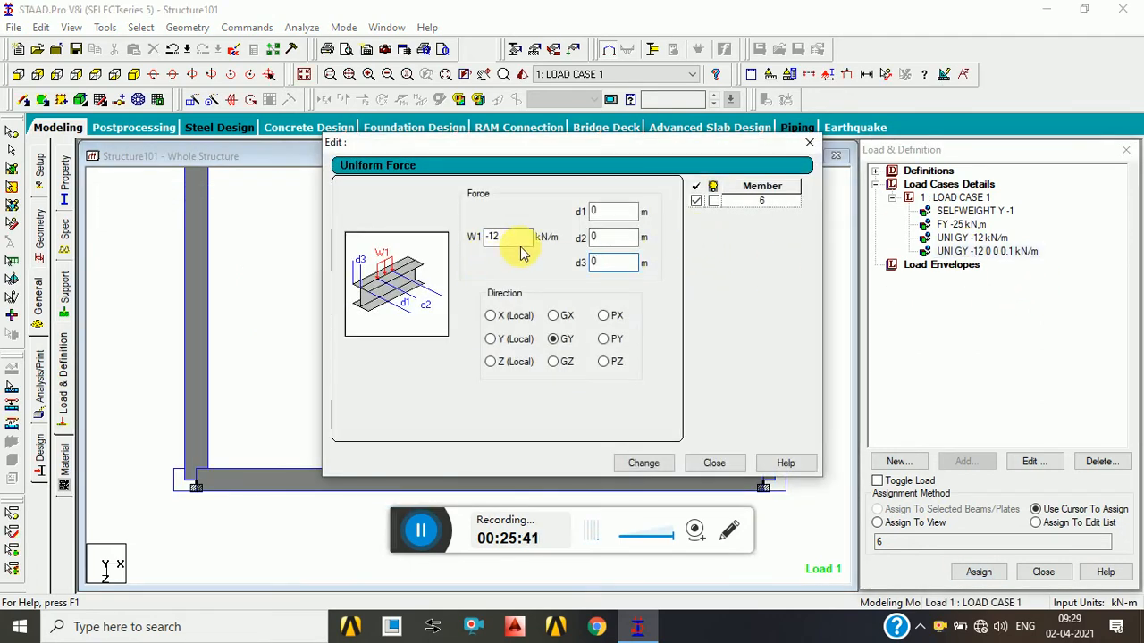
pyautogui.doubleClick(613, 240)
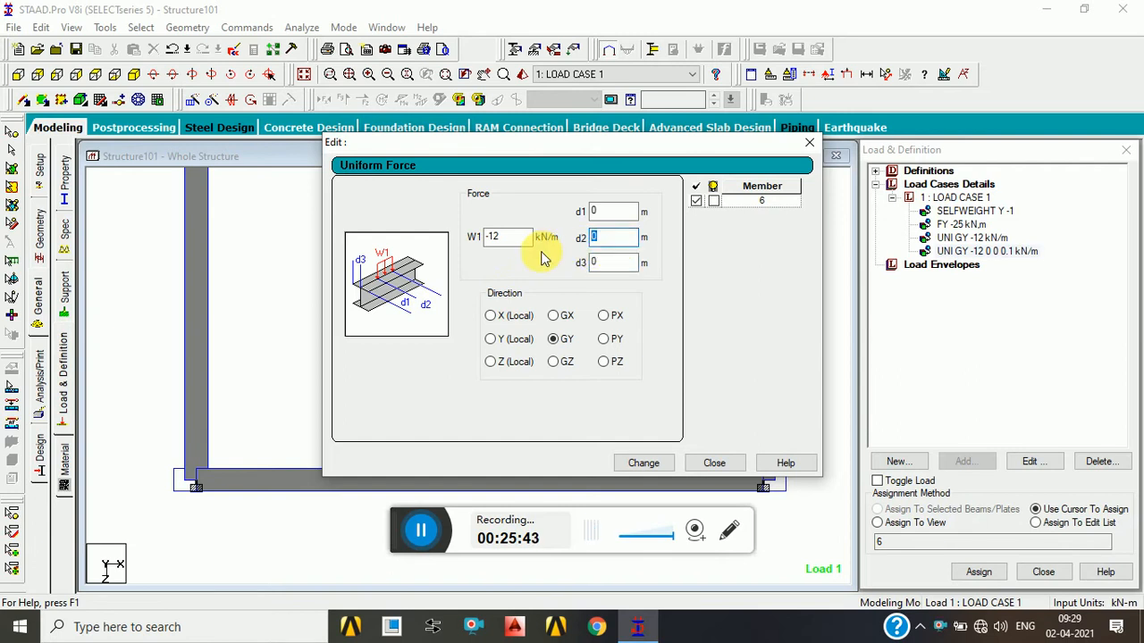
pyautogui.write('2')
pyautogui.click(659, 463)
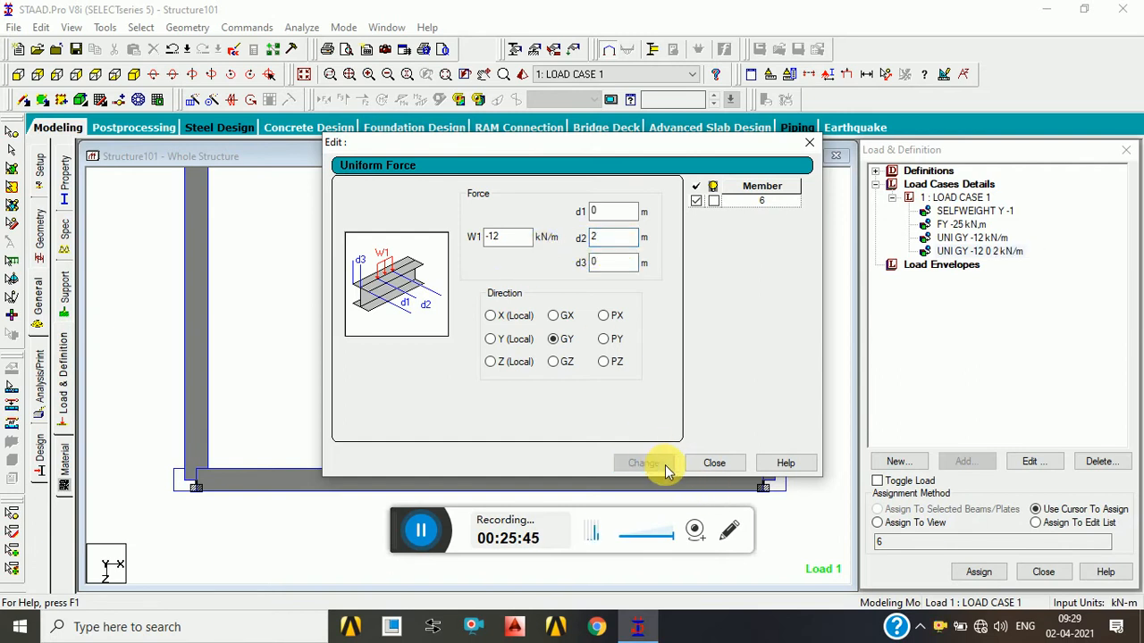
pyautogui.click(714, 463)
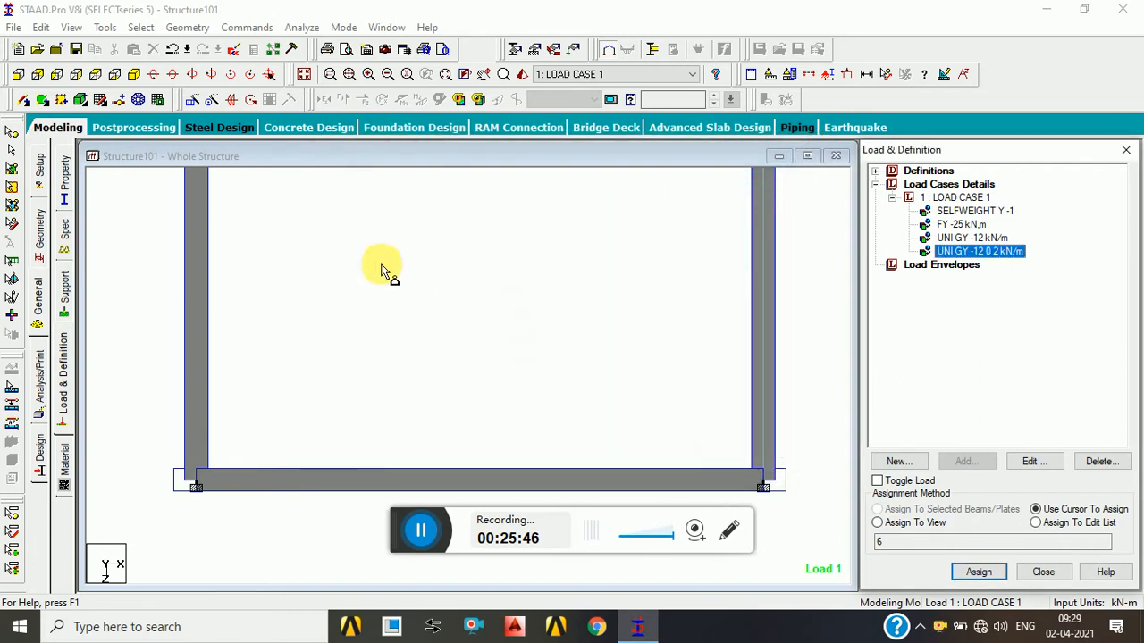
# Show the whole frame in isometric view and reduce its members to plain centre lines.
pyautogui.click(303, 76)
pyautogui.click(482, 331)
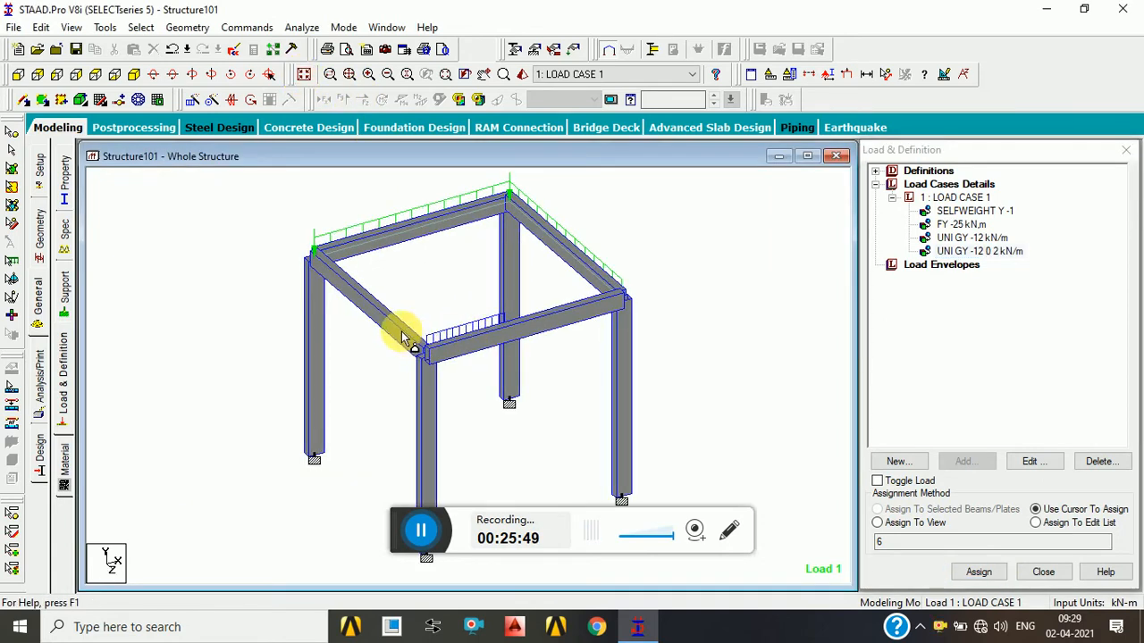
pyautogui.click(38, 486)
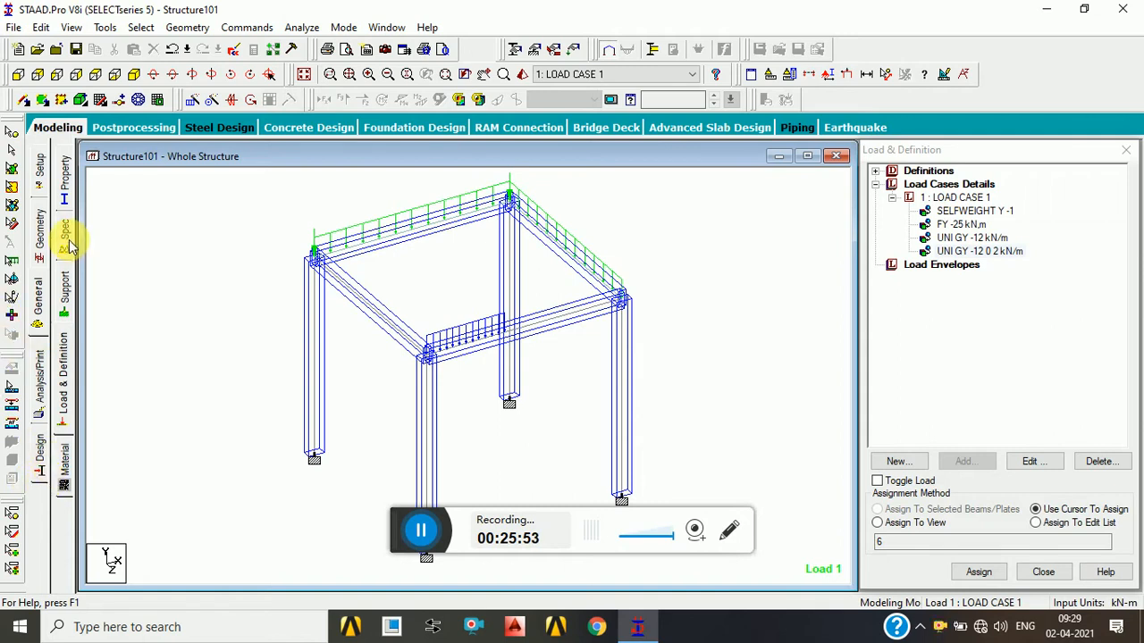
pyautogui.click(40, 278)
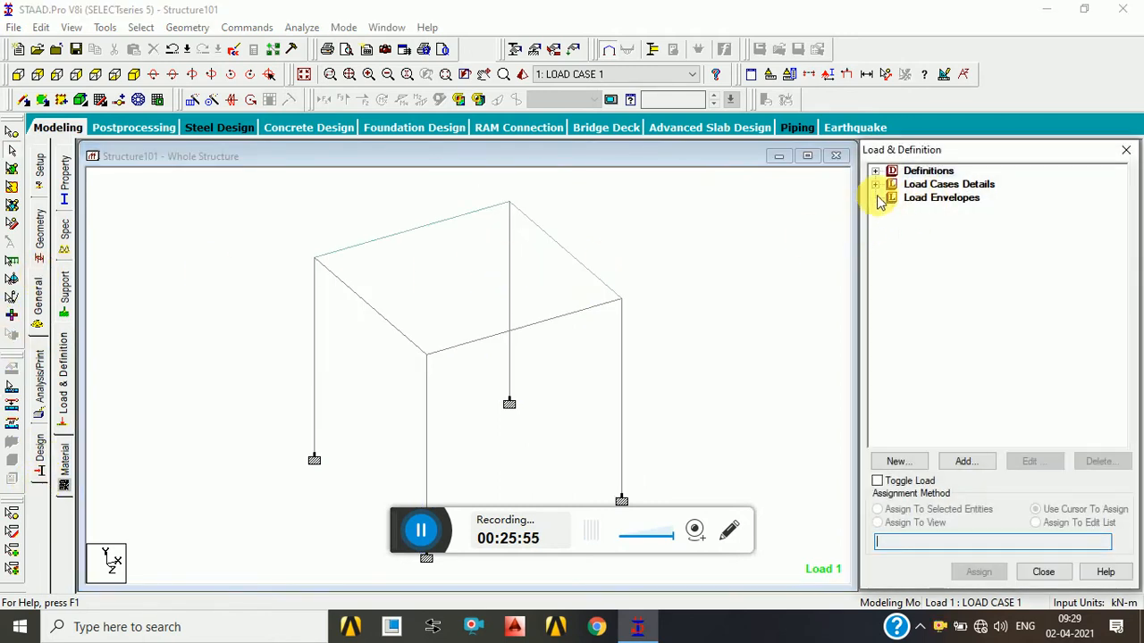
# Expand load case 1 and highlight its nodal and uniform member loads on the frame one after another.
pyautogui.click(876, 184)
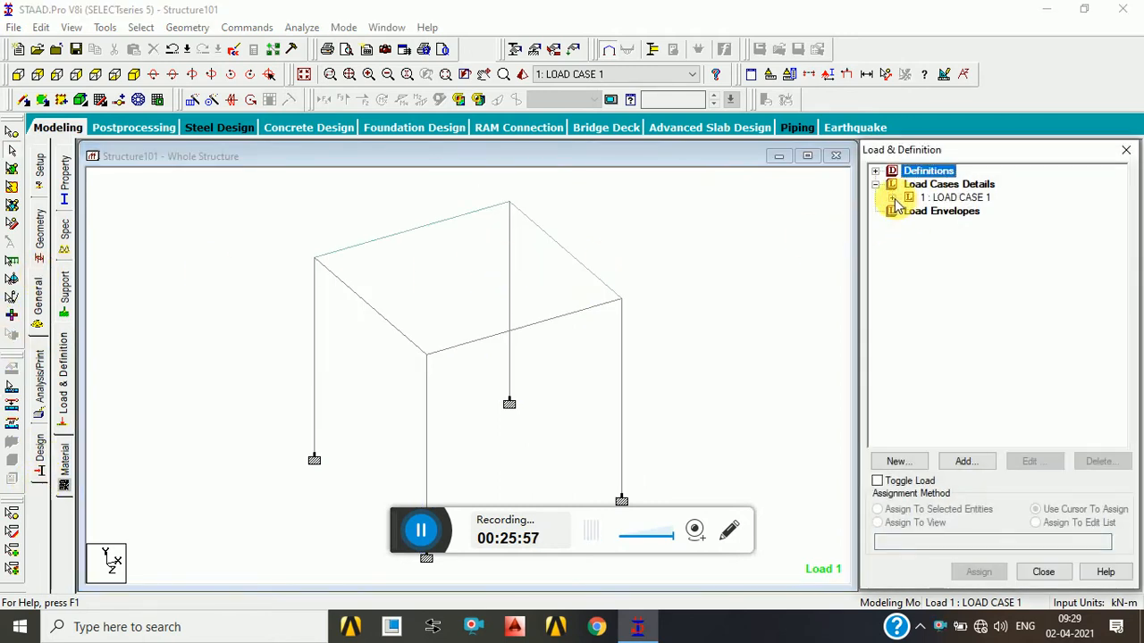
pyautogui.click(892, 198)
pyautogui.click(954, 224)
pyautogui.click(972, 238)
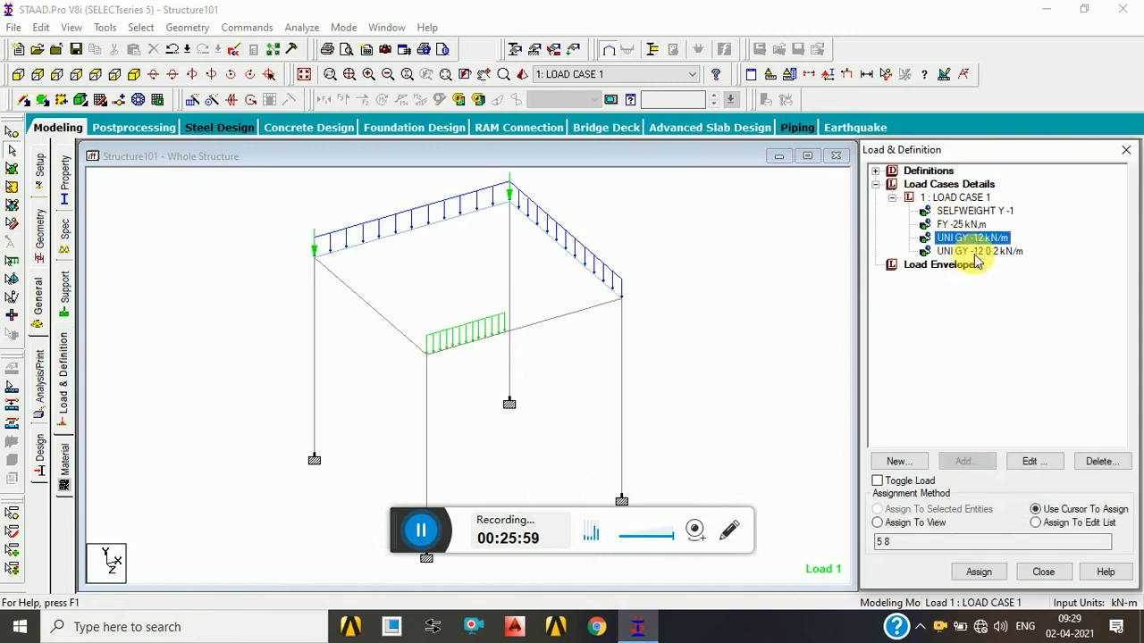
pyautogui.click(976, 252)
pyautogui.click(663, 261)
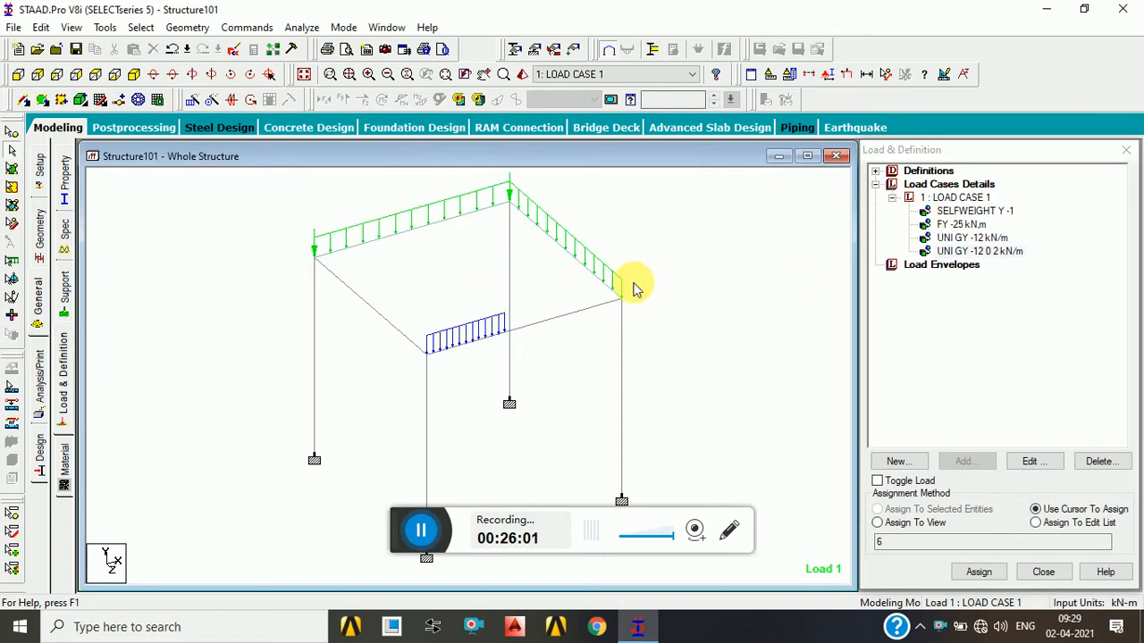
# Display the frame with solid member sections and a filled roof plate.
pyautogui.press('9')
pyautogui.press('8')
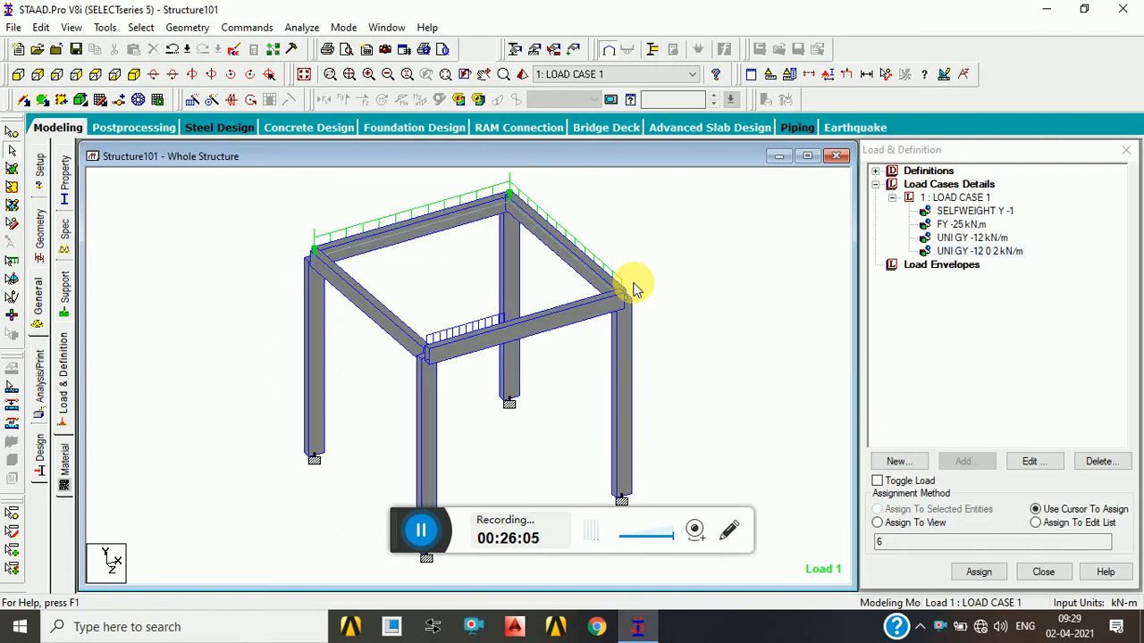
pyautogui.press('7')
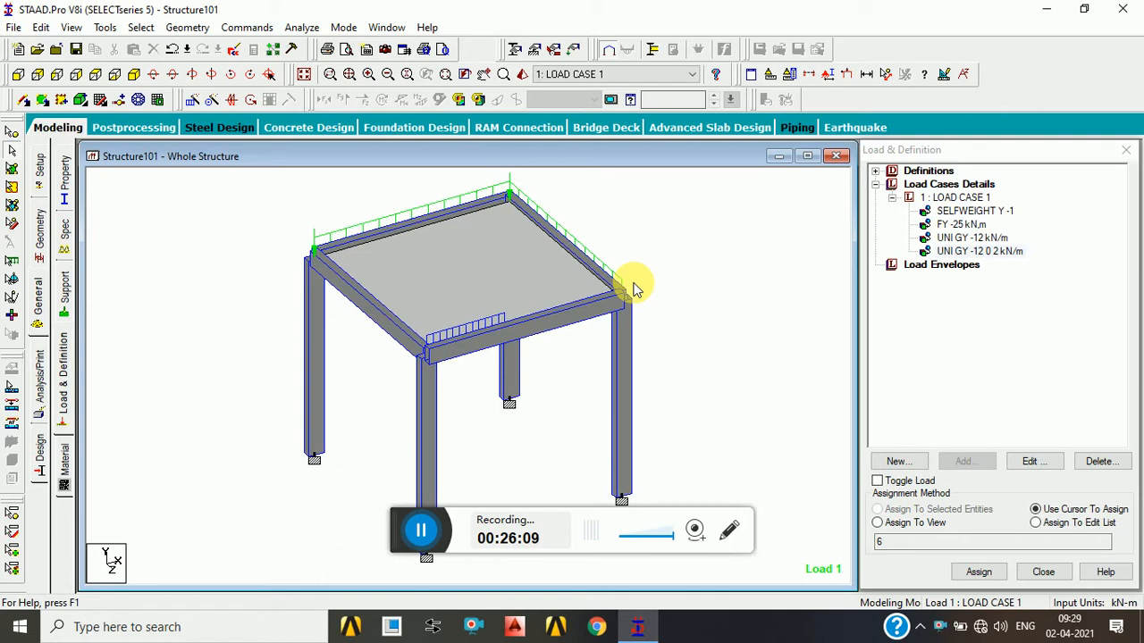
pyautogui.scroll(3, 438, 250)
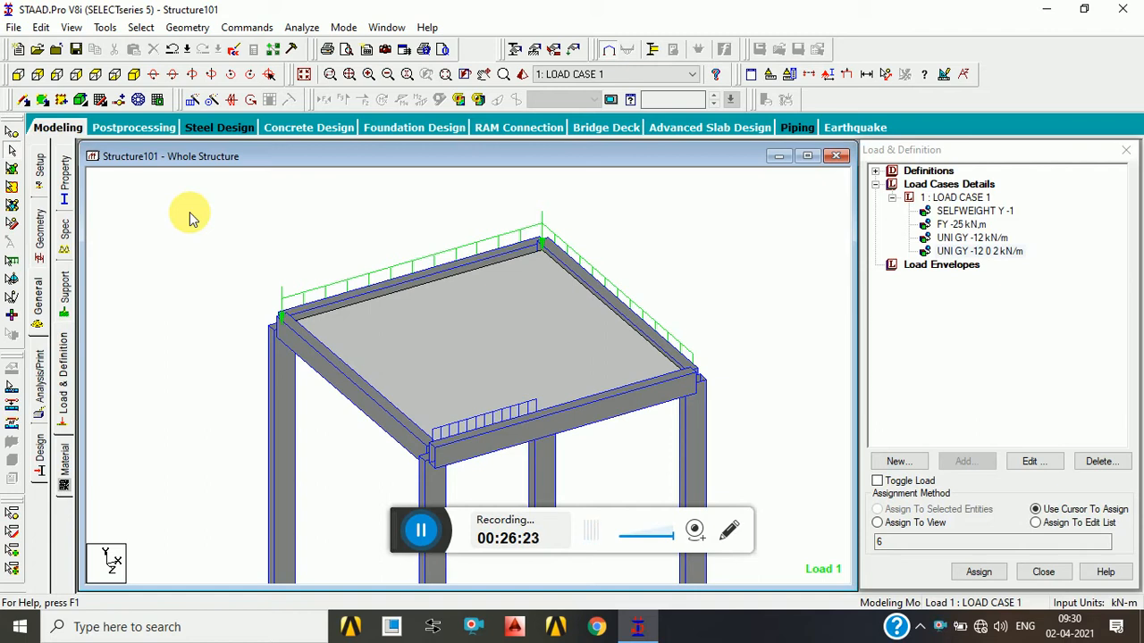
# Review the UNI GY -12 kN/m load on the frame and inspect its definition without changing it.
pyautogui.click(981, 238)
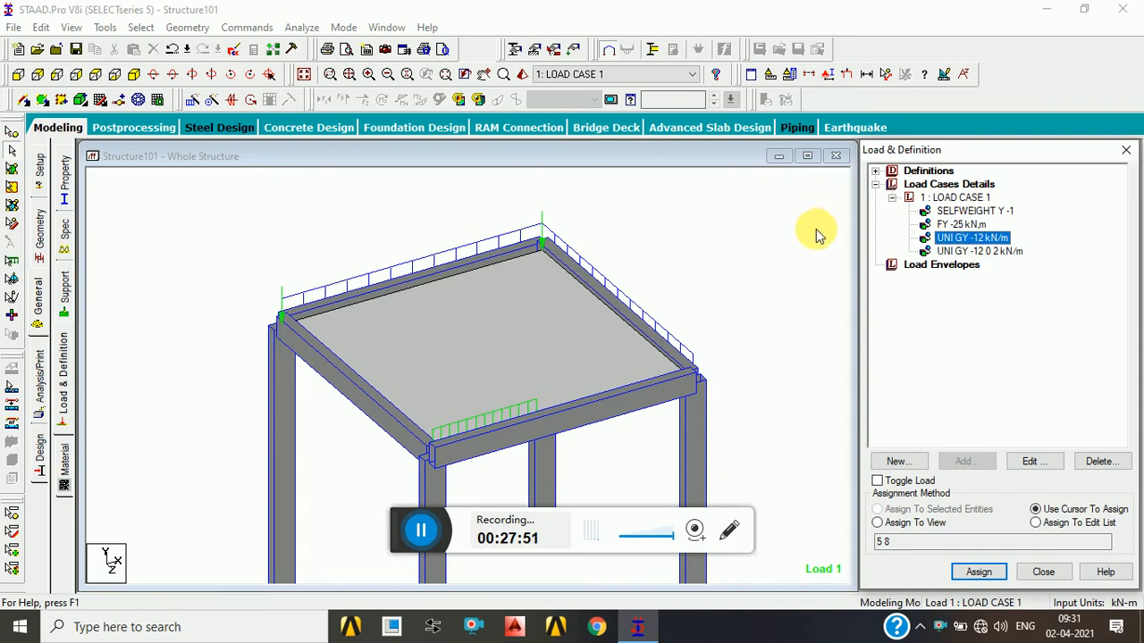
pyautogui.click(715, 246)
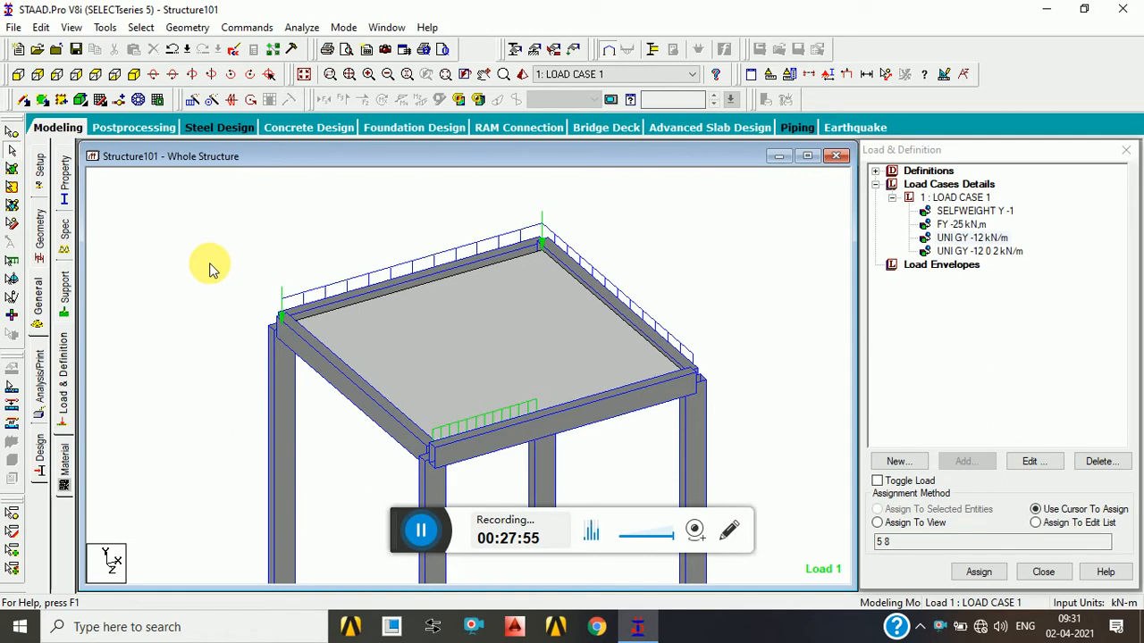
pyautogui.click(976, 238)
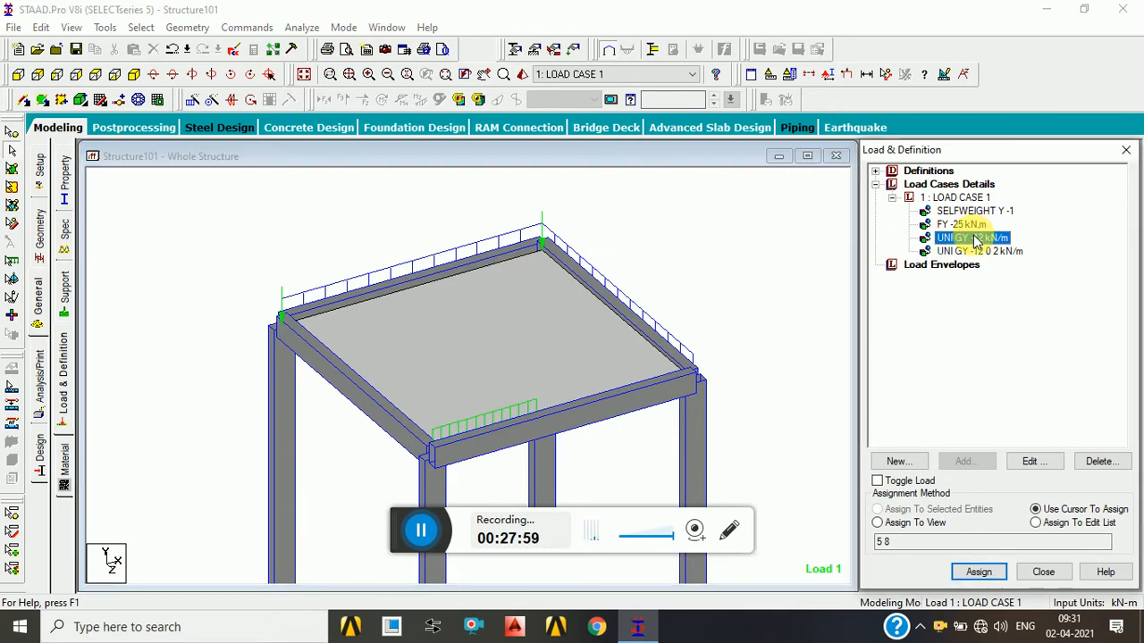
pyautogui.doubleClick(960, 239)
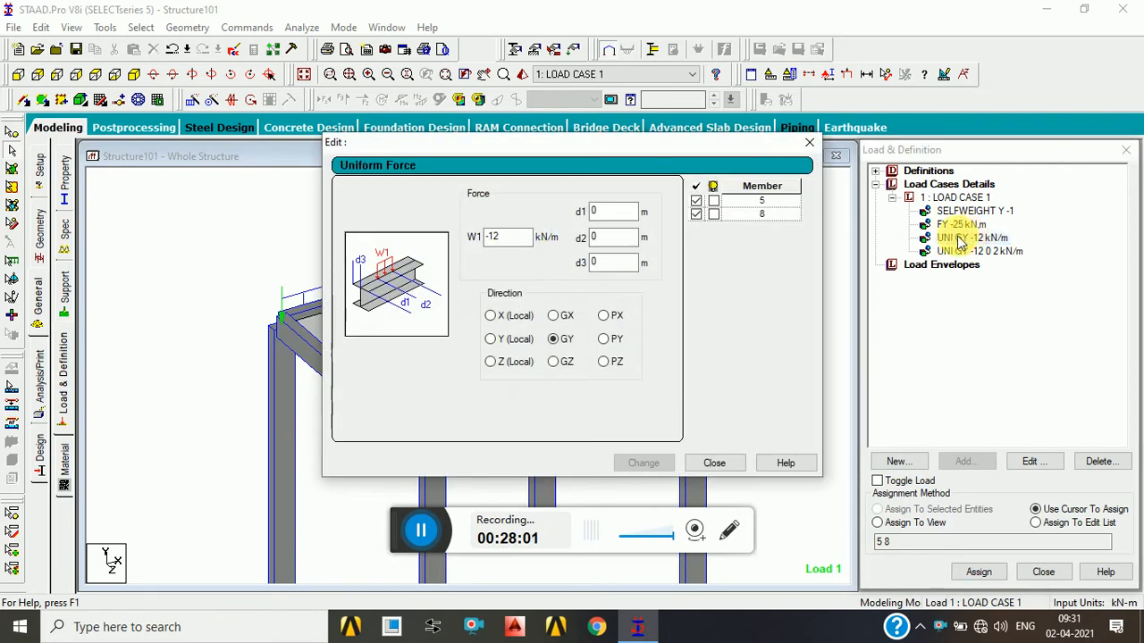
pyautogui.click(809, 143)
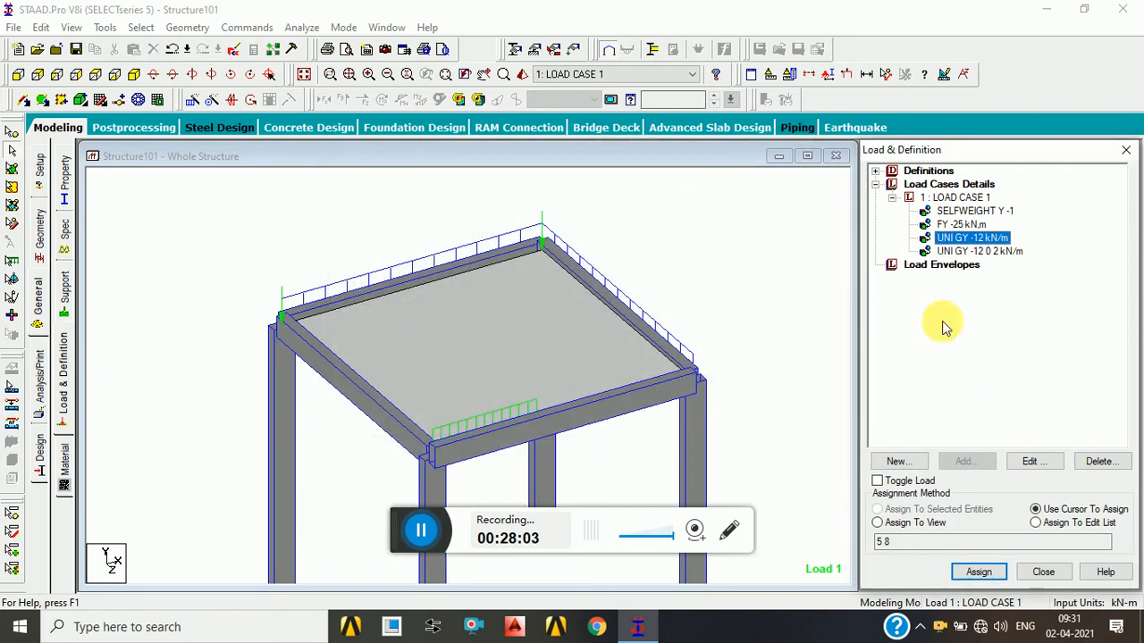
# Open the new load items for load case 1 and compare the Uniform Force and Uniform Moment member loads.
pyautogui.click(949, 197)
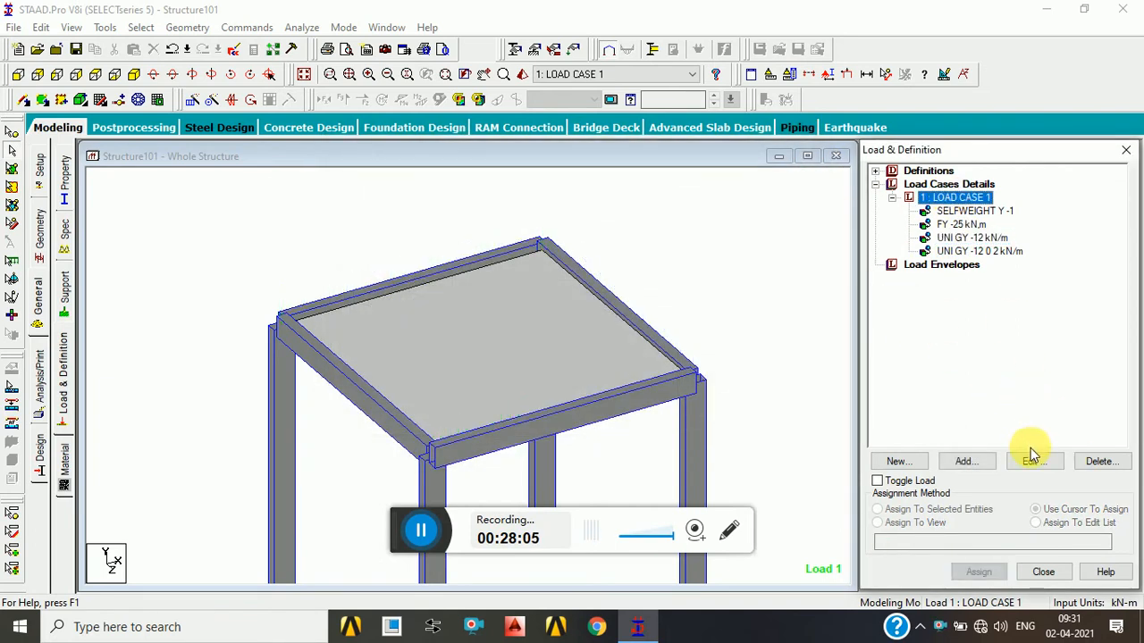
pyautogui.click(964, 461)
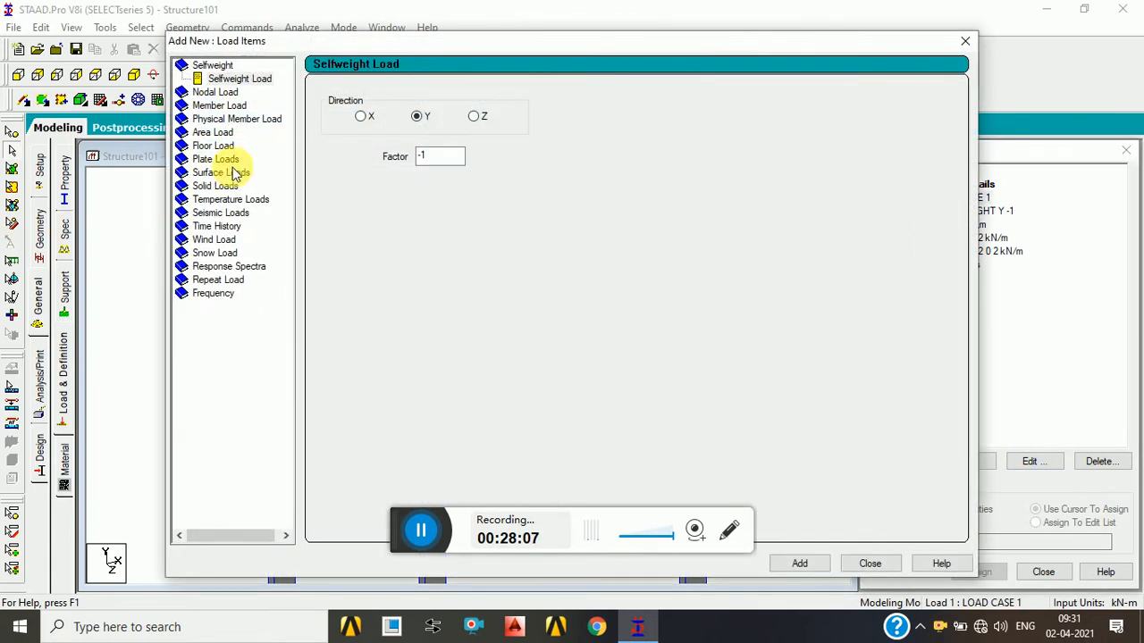
pyautogui.click(218, 106)
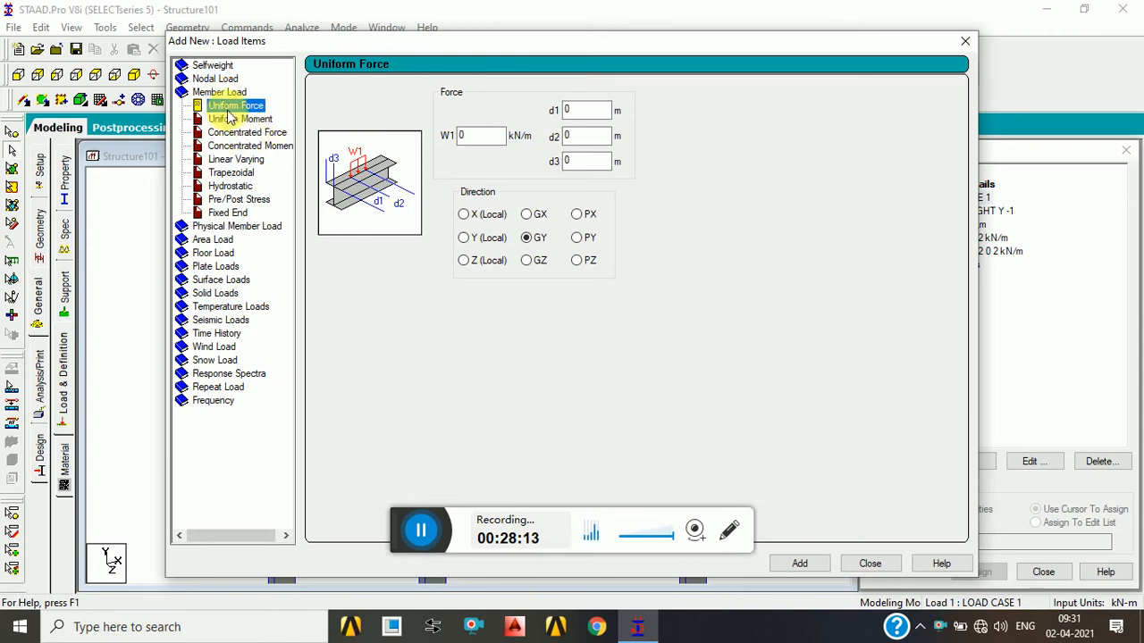
pyautogui.click(255, 120)
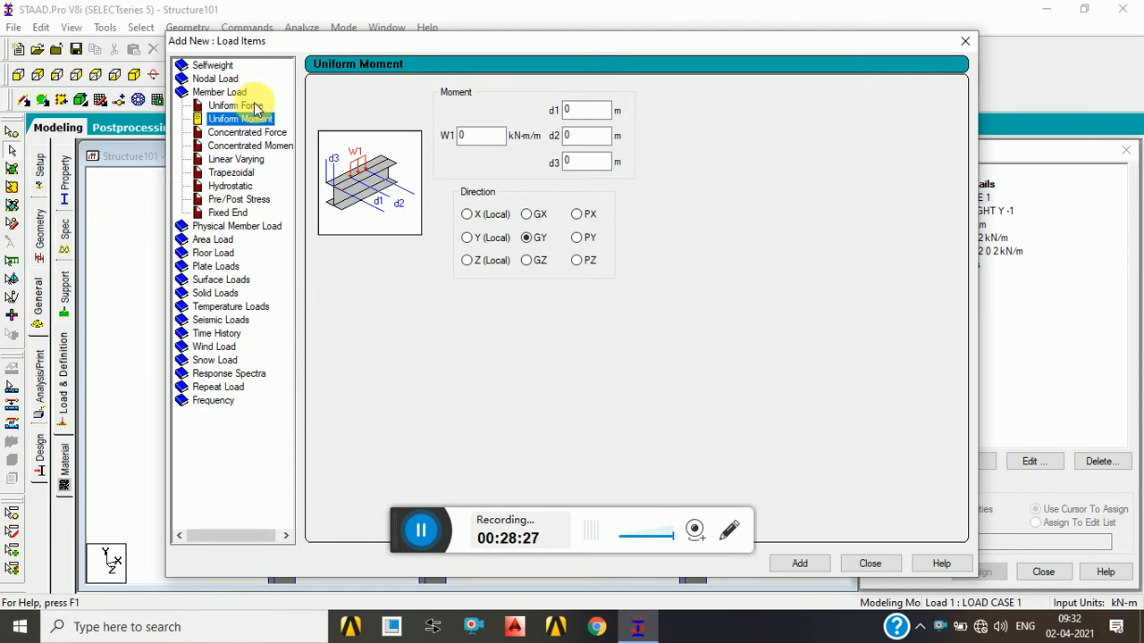
pyautogui.click(258, 108)
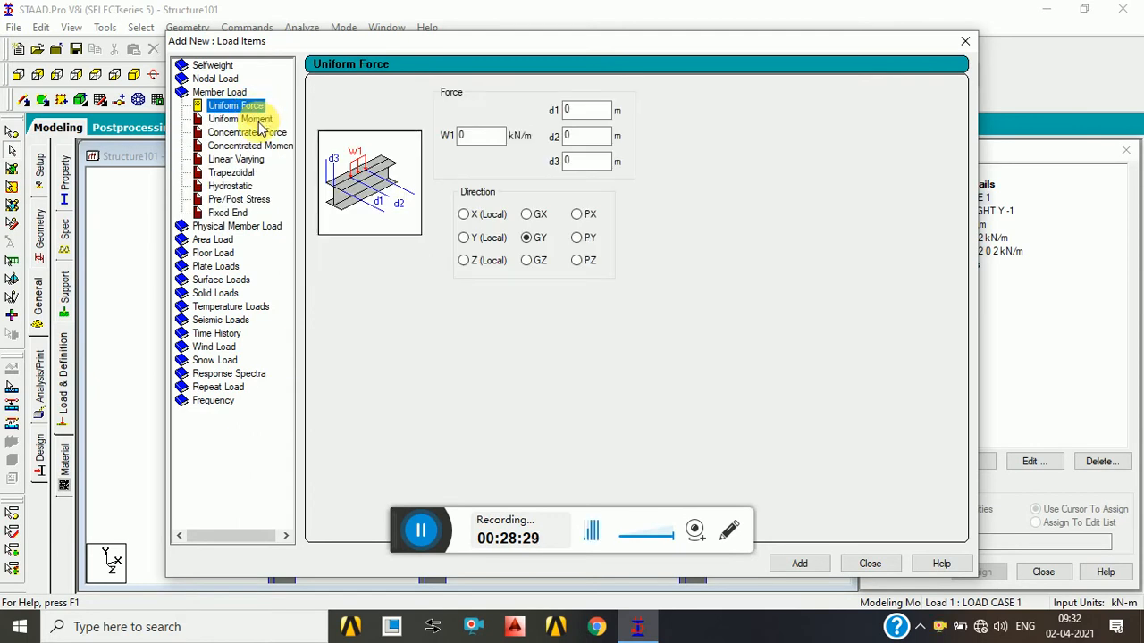
pyautogui.click(257, 121)
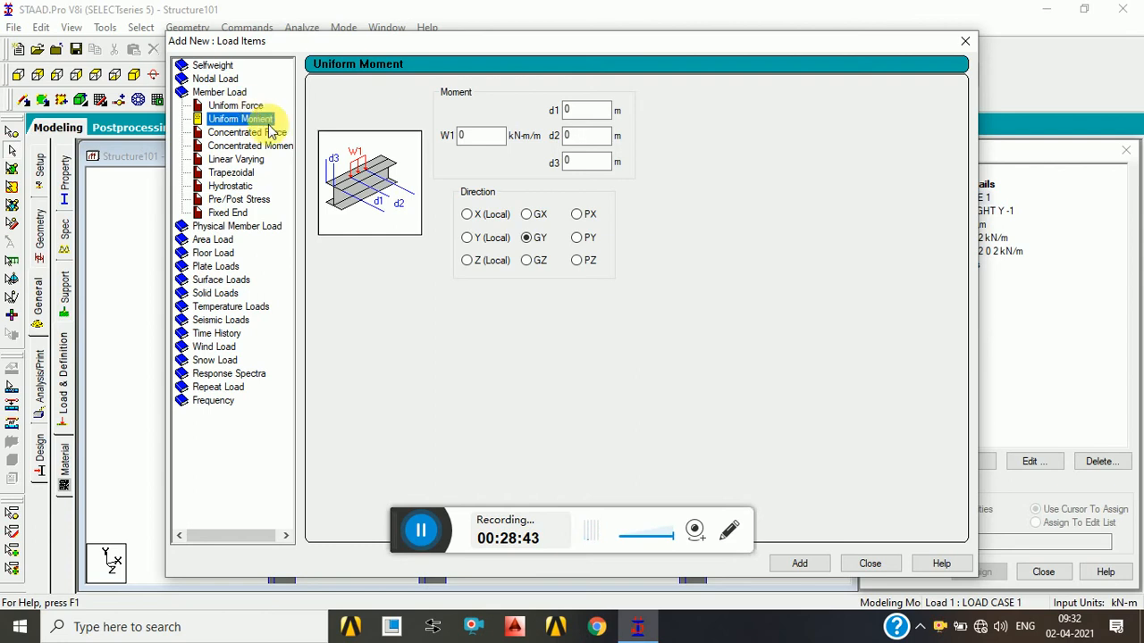
# Add a concentrated member force of -25 kN in the GY direction with d1 of 2 m to load case 1.
pyautogui.click(230, 134)
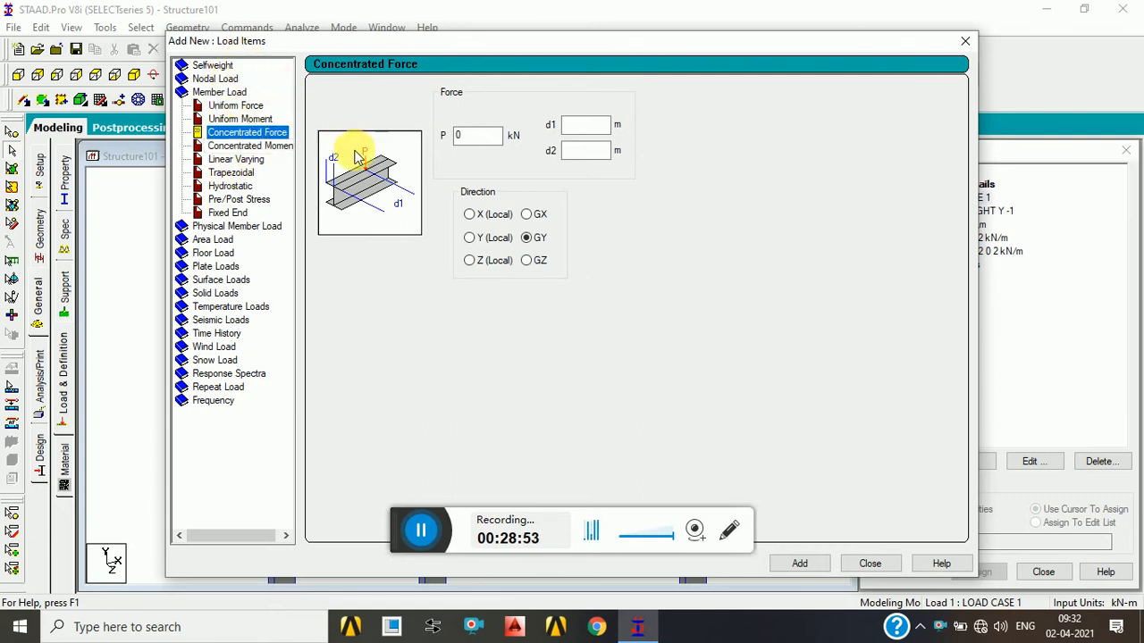
pyautogui.doubleClick(473, 134)
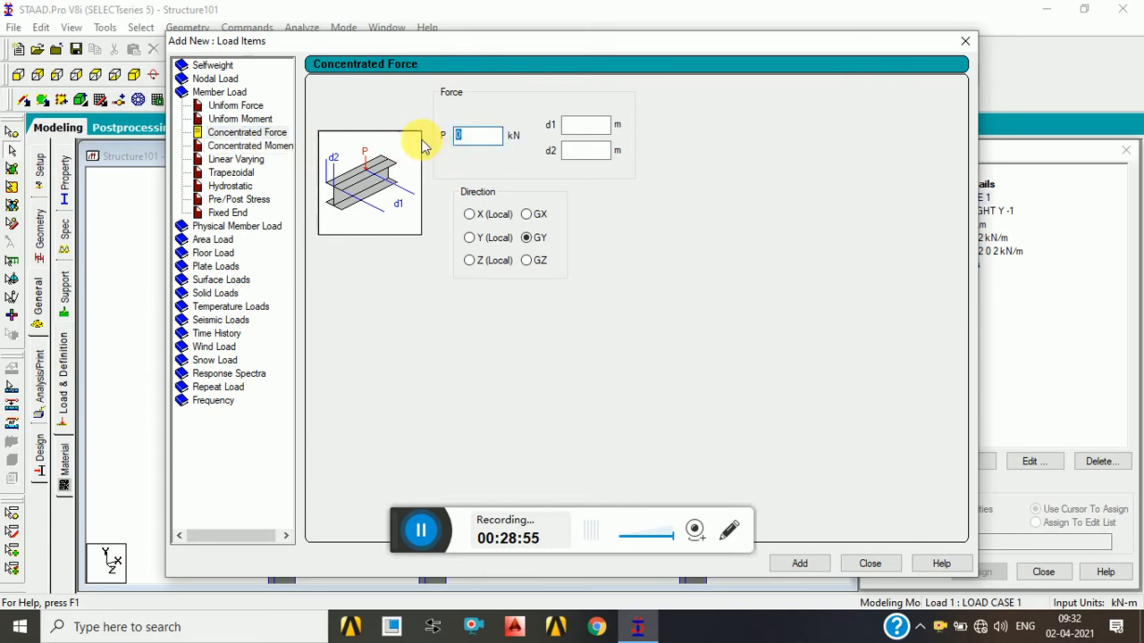
pyautogui.write('-25')
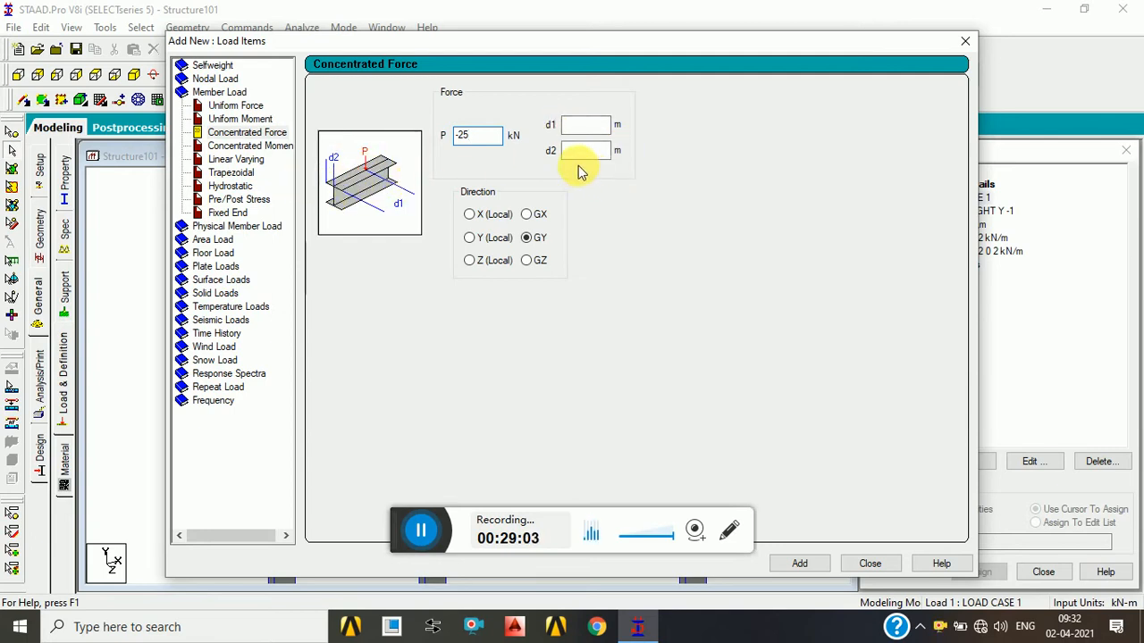
pyautogui.click(636, 348)
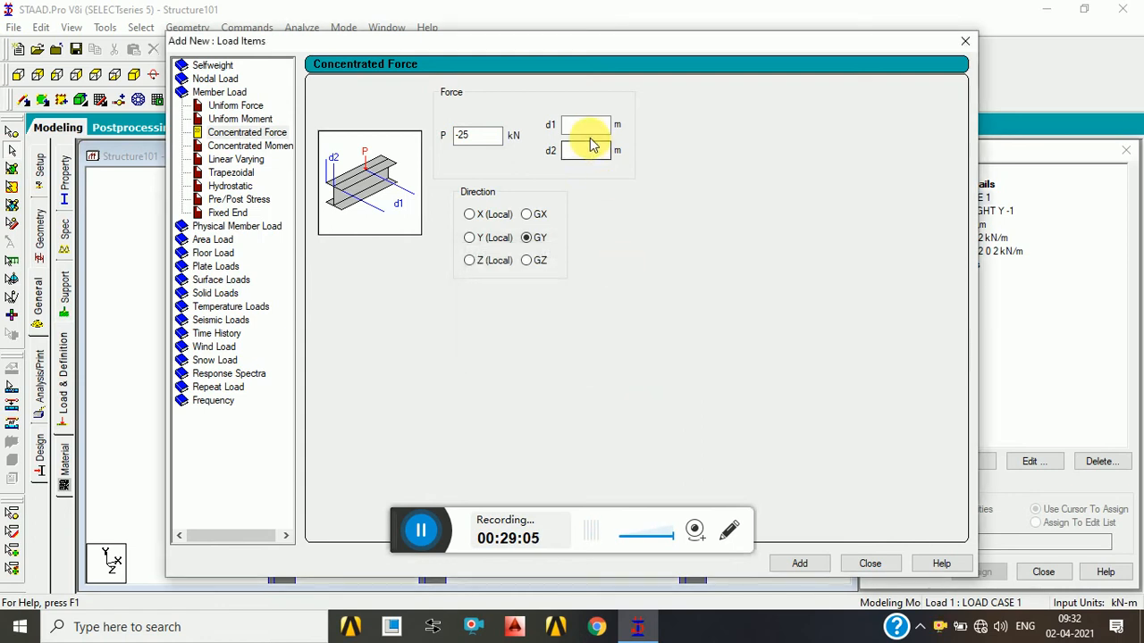
pyautogui.click(592, 125)
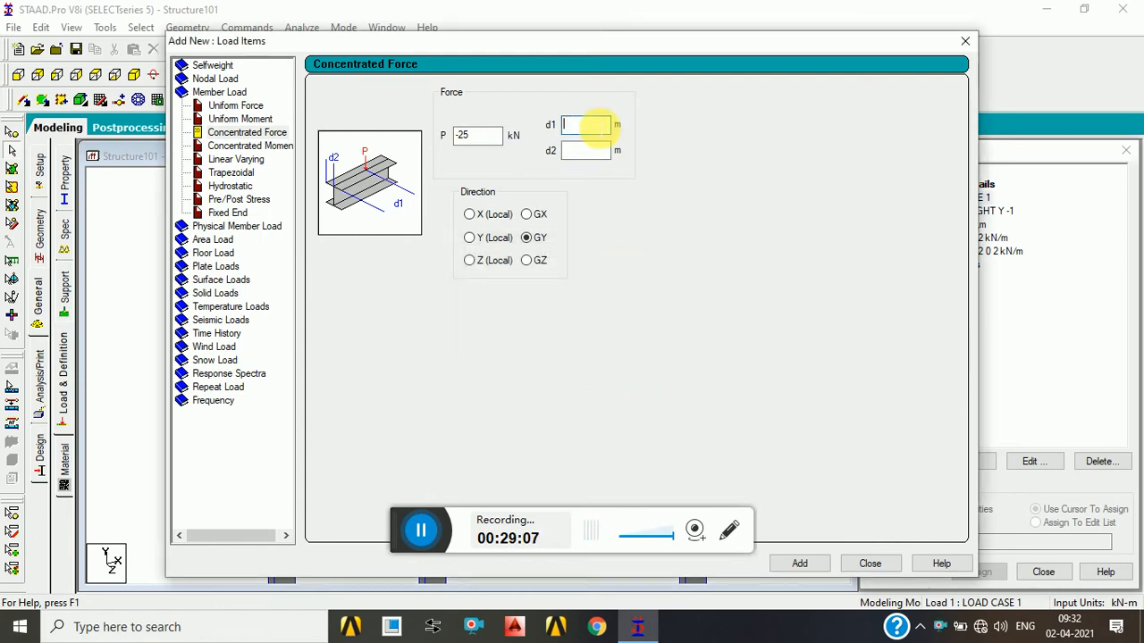
pyautogui.write('2')
pyautogui.click(800, 563)
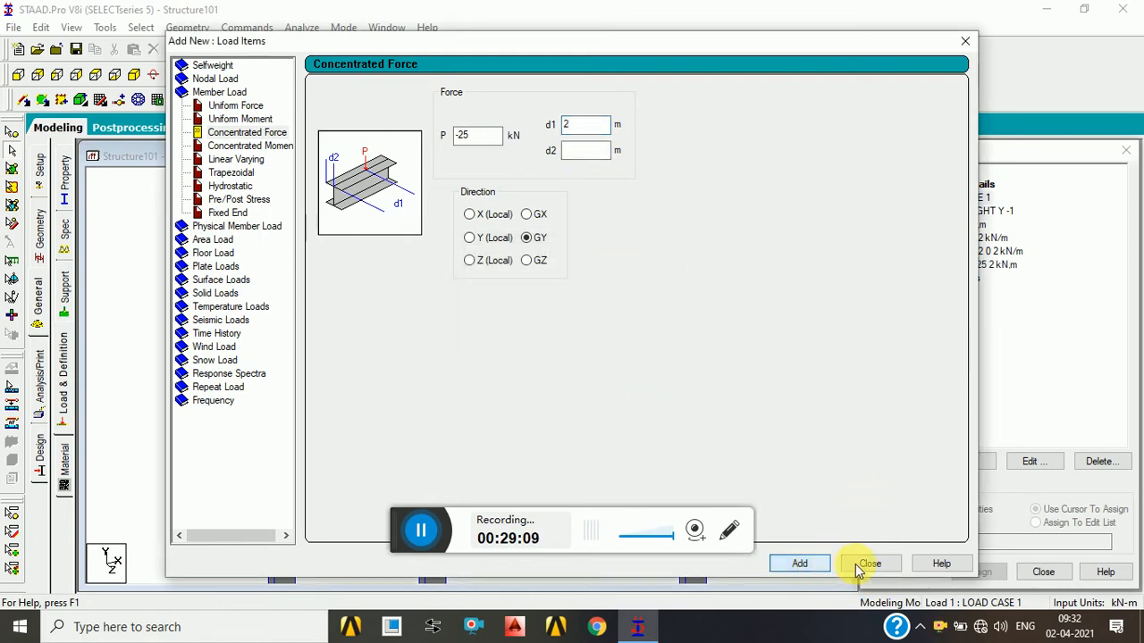
pyautogui.click(869, 563)
# Assign the CON GY -25 2 kN,m load to roof beams 8 and 6 using the cursor.
pyautogui.click(976, 265)
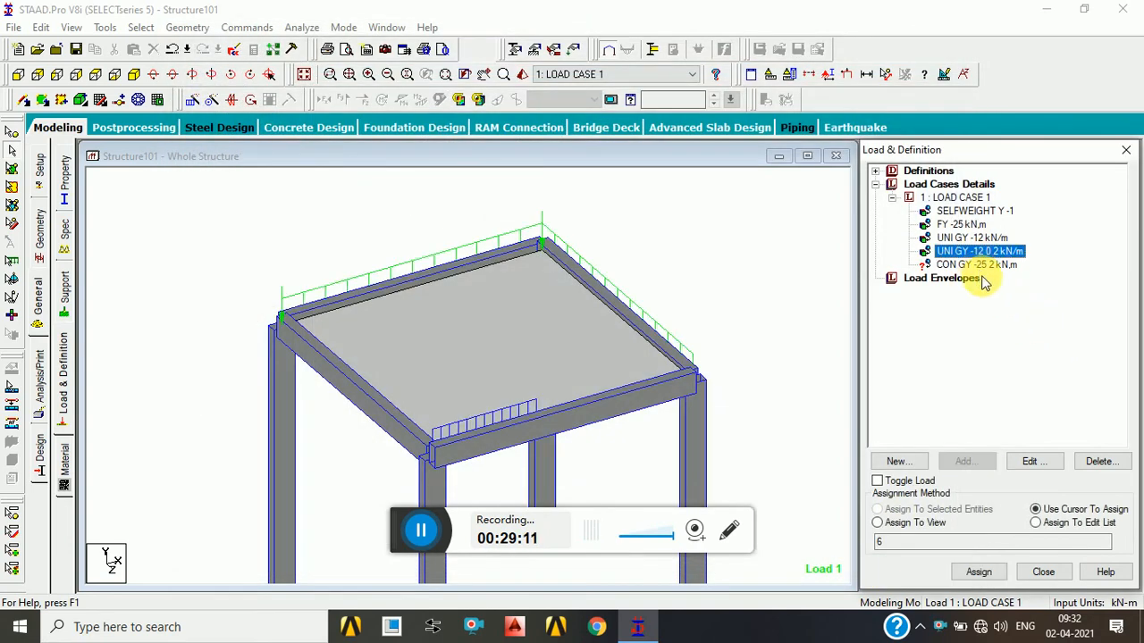
pyautogui.click(978, 571)
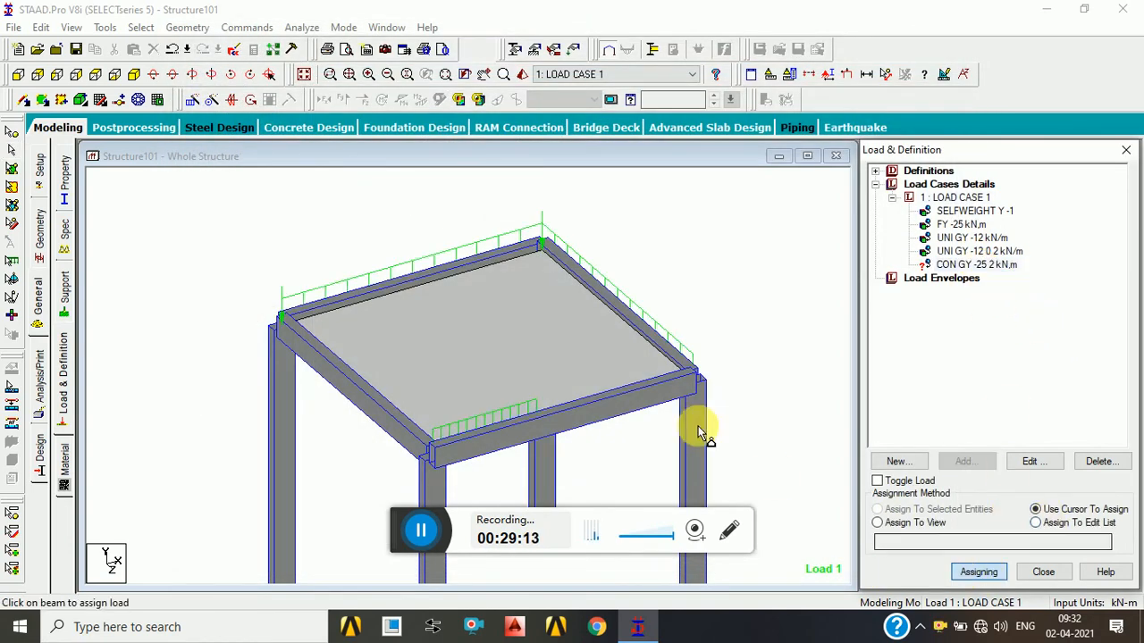
pyautogui.click(641, 333)
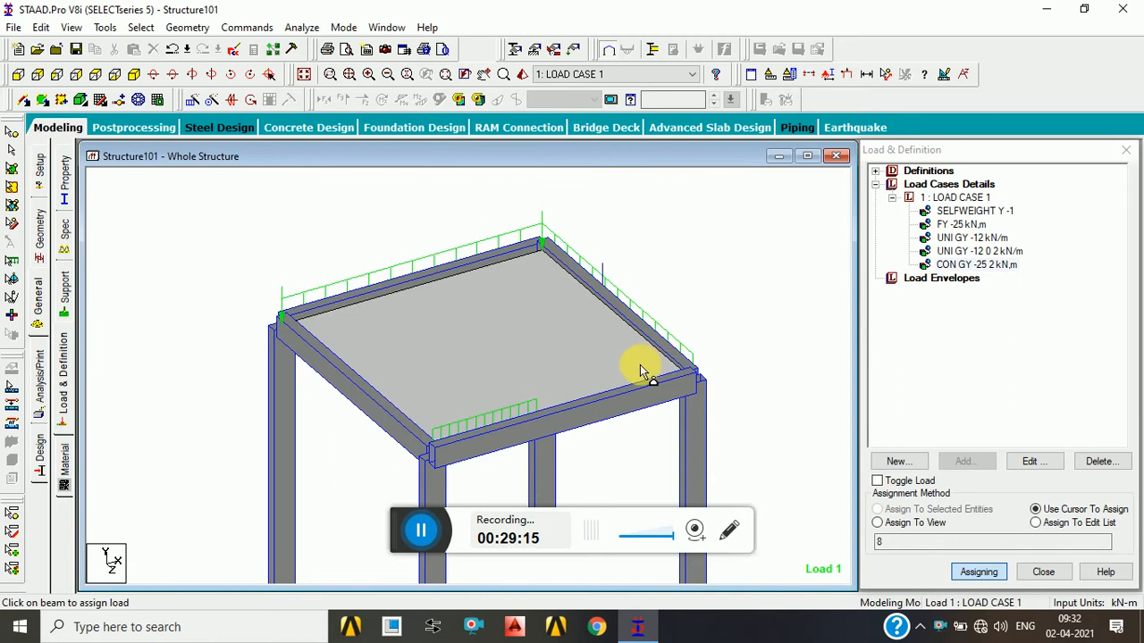
pyautogui.click(595, 413)
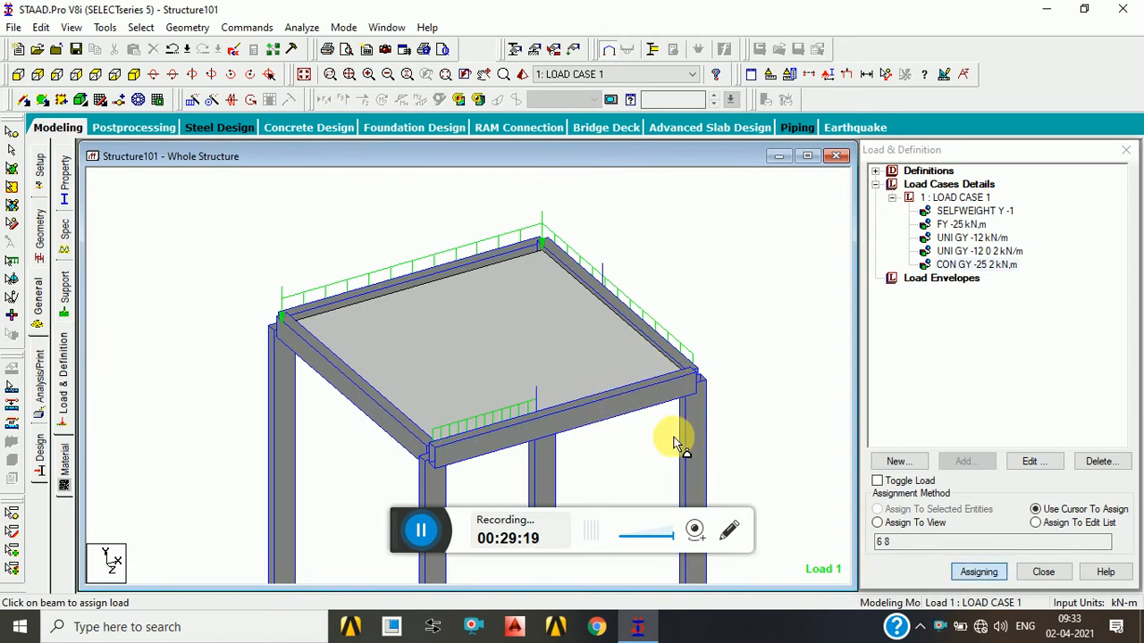
pyautogui.click(13, 150)
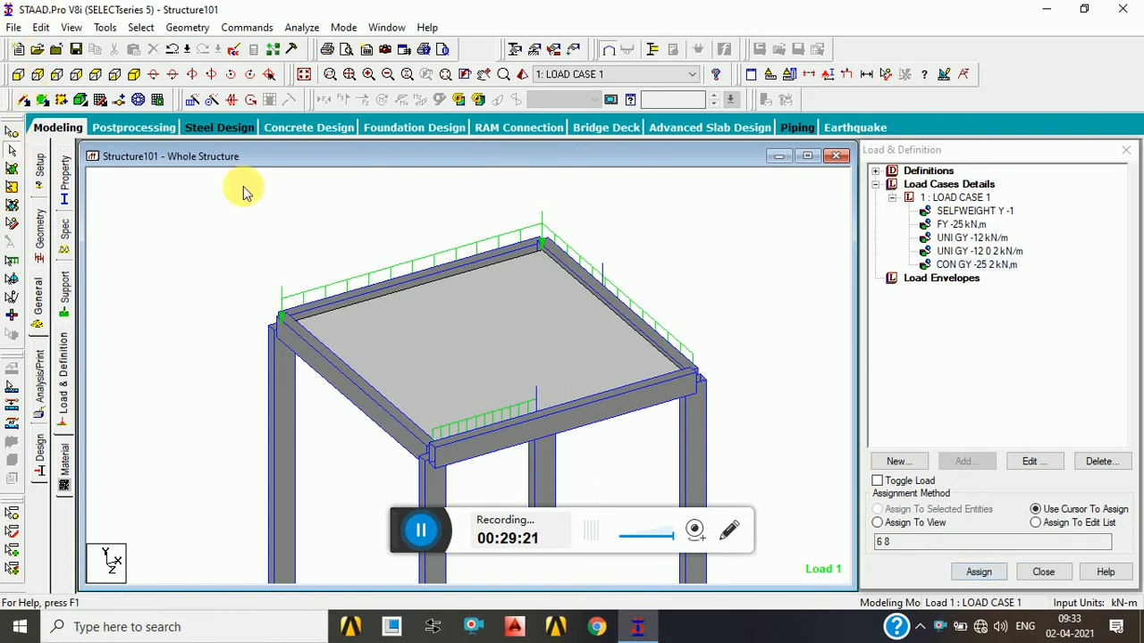
# Open the new load items for load case 1 and examine the member load types from Uniform Force through Hydrostatic.
pyautogui.click(953, 184)
pyautogui.click(958, 197)
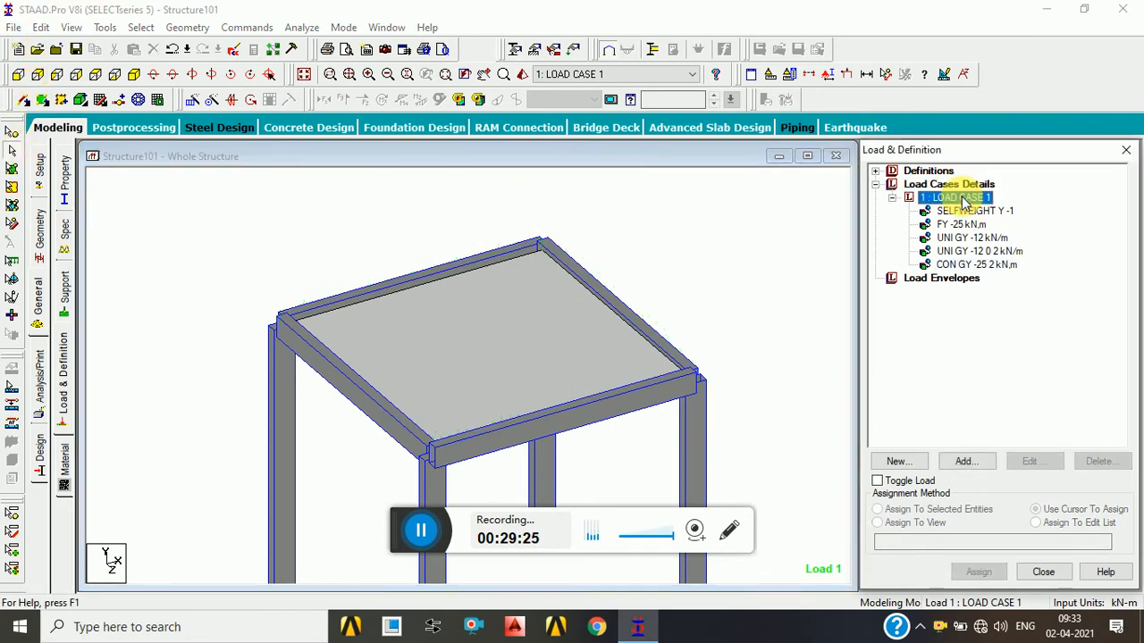
pyautogui.click(967, 461)
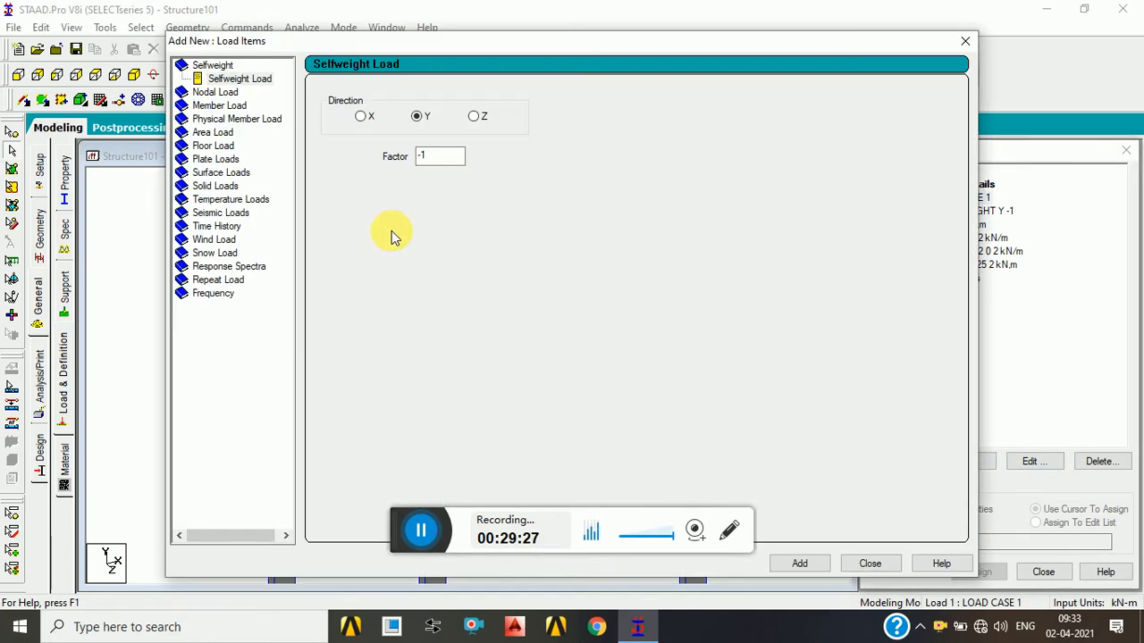
pyautogui.click(228, 104)
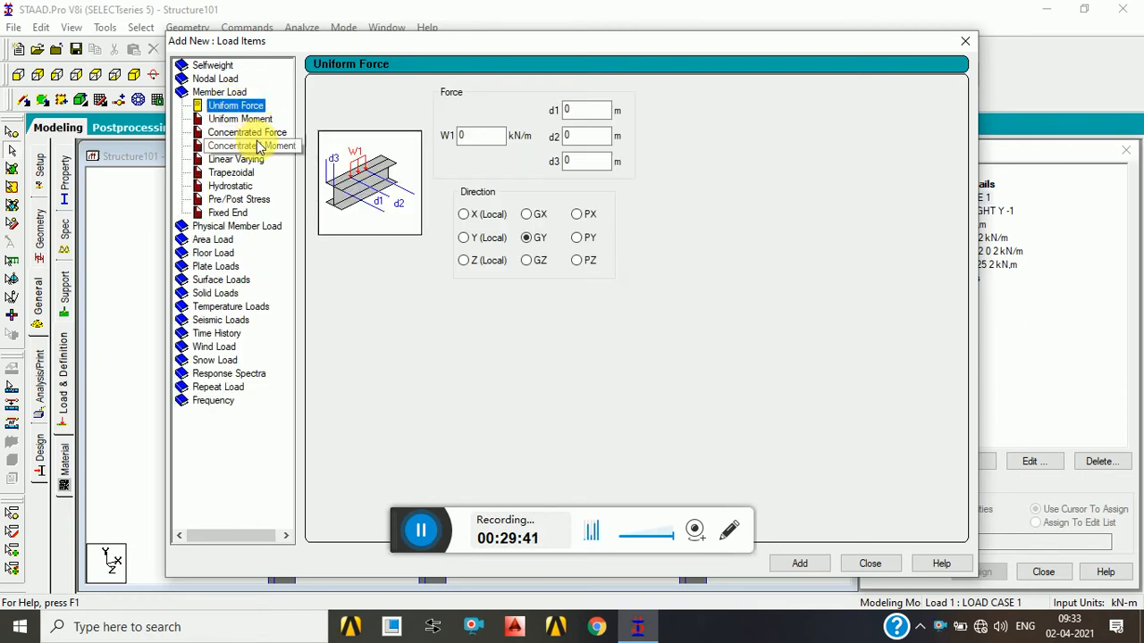
pyautogui.click(241, 134)
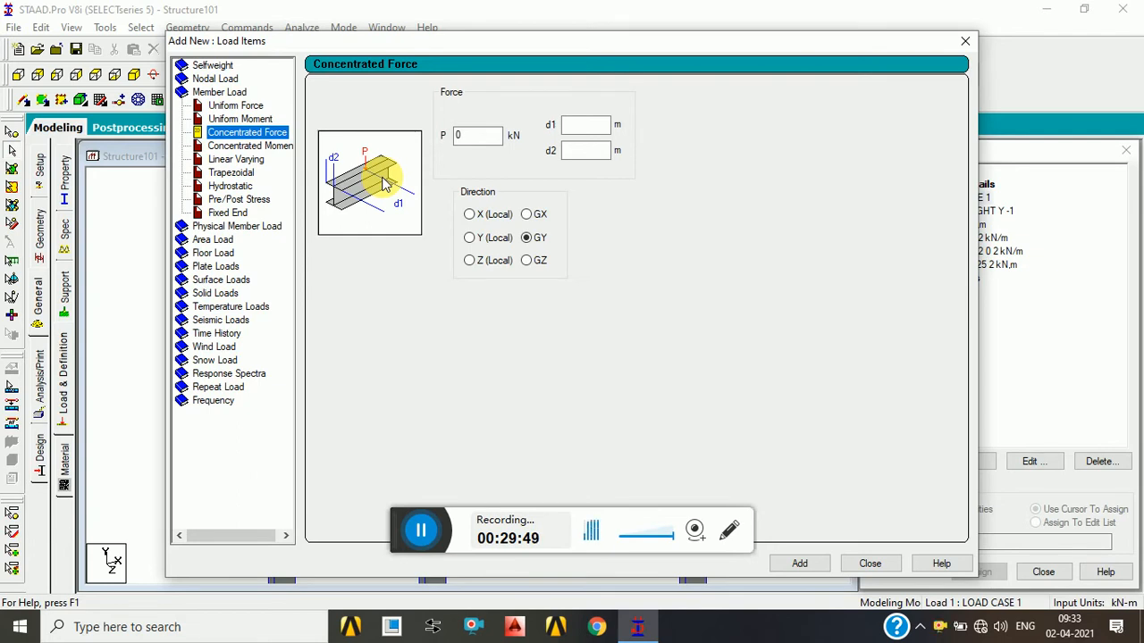
pyautogui.click(257, 146)
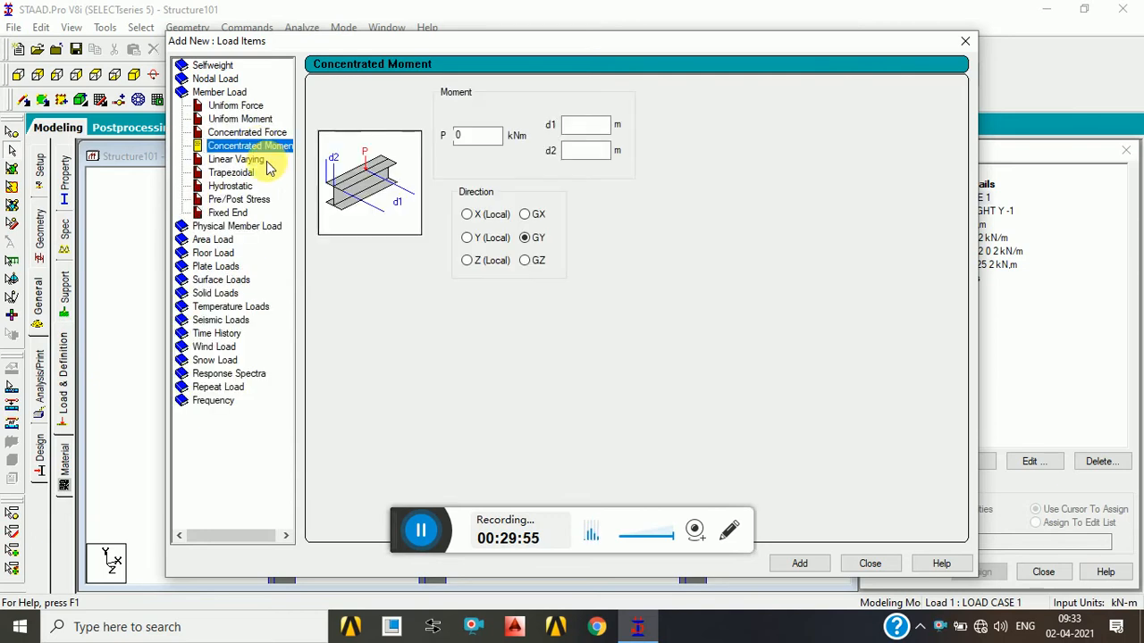
pyautogui.click(236, 160)
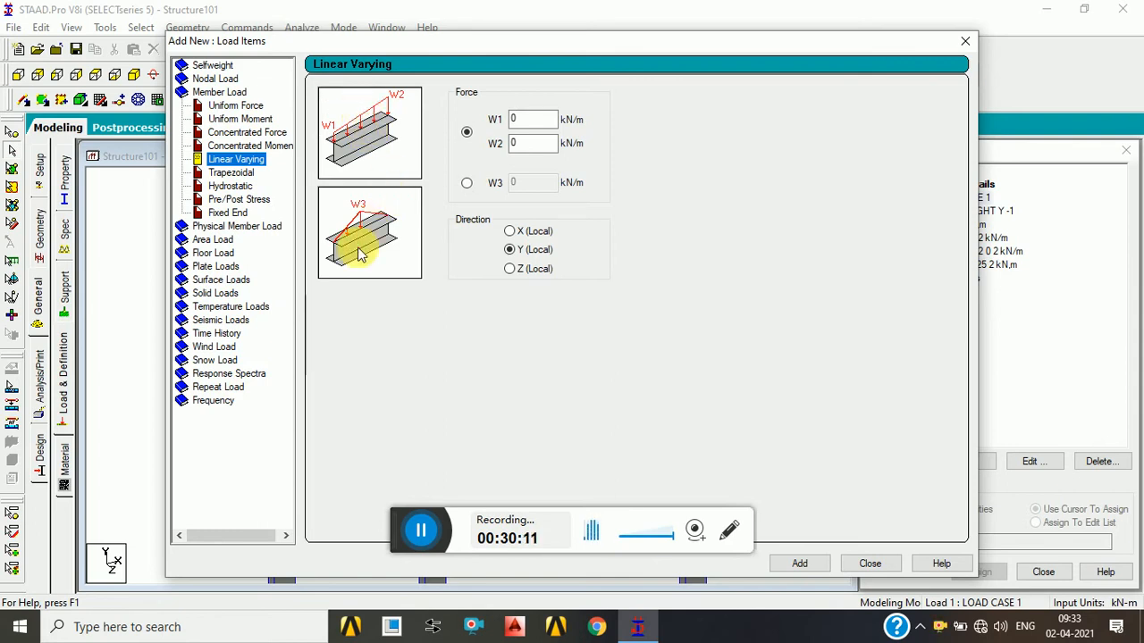
pyautogui.click(241, 173)
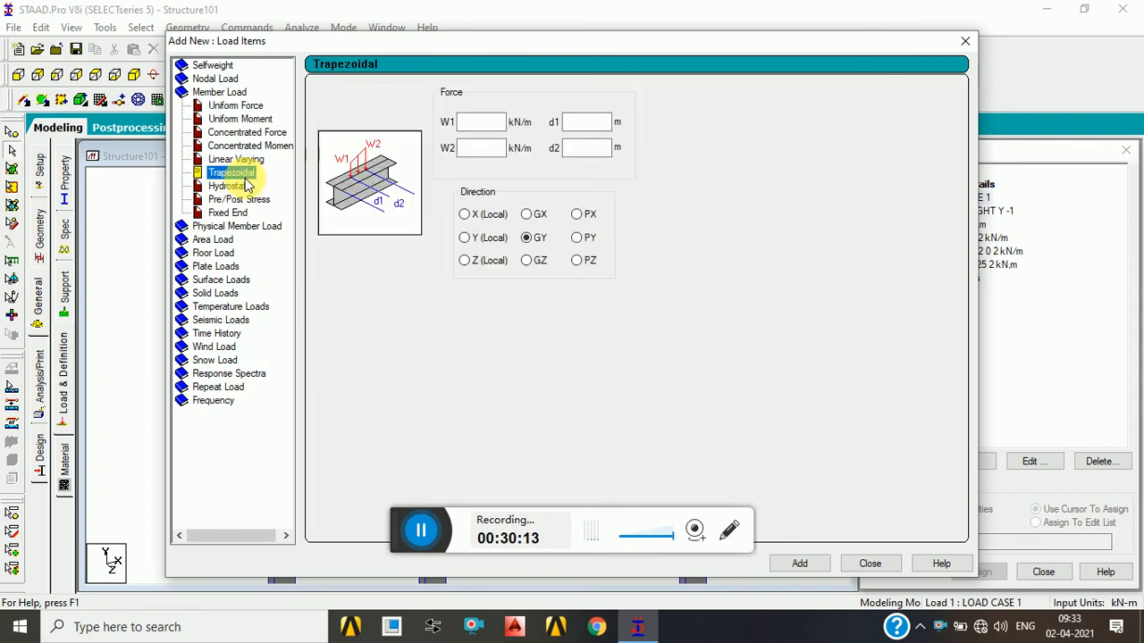
pyautogui.click(247, 190)
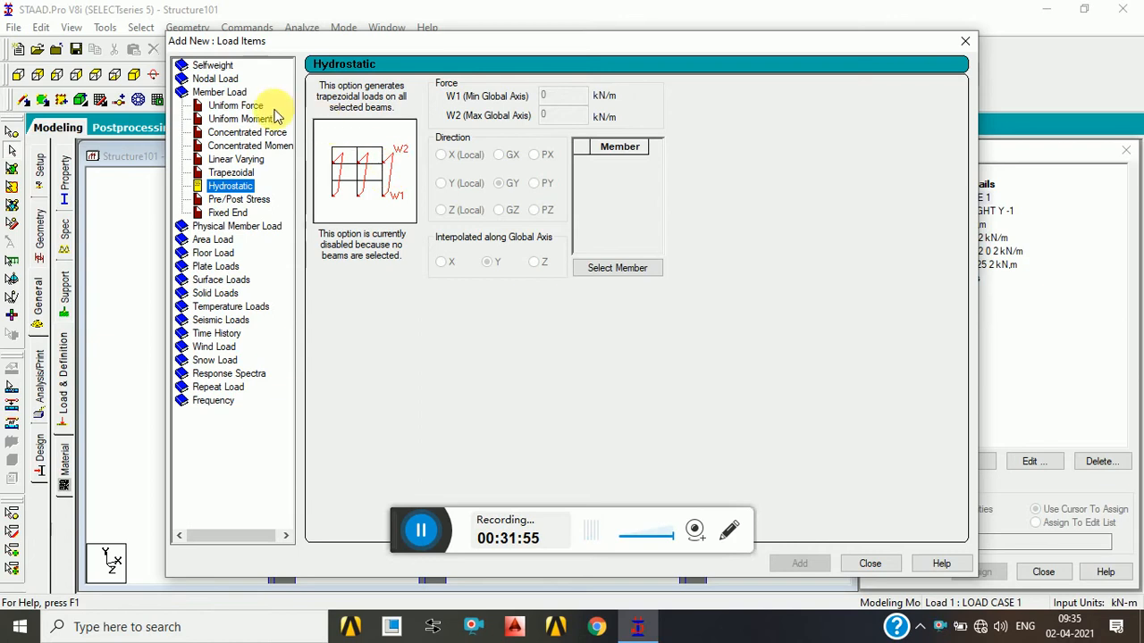
pyautogui.click(241, 108)
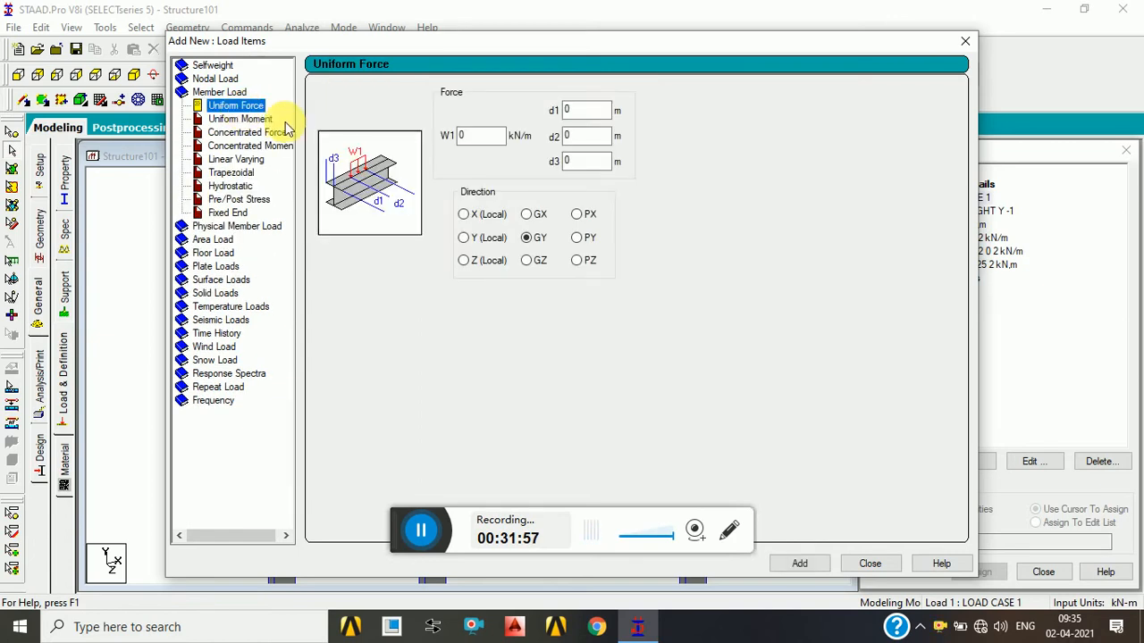
pyautogui.click(273, 134)
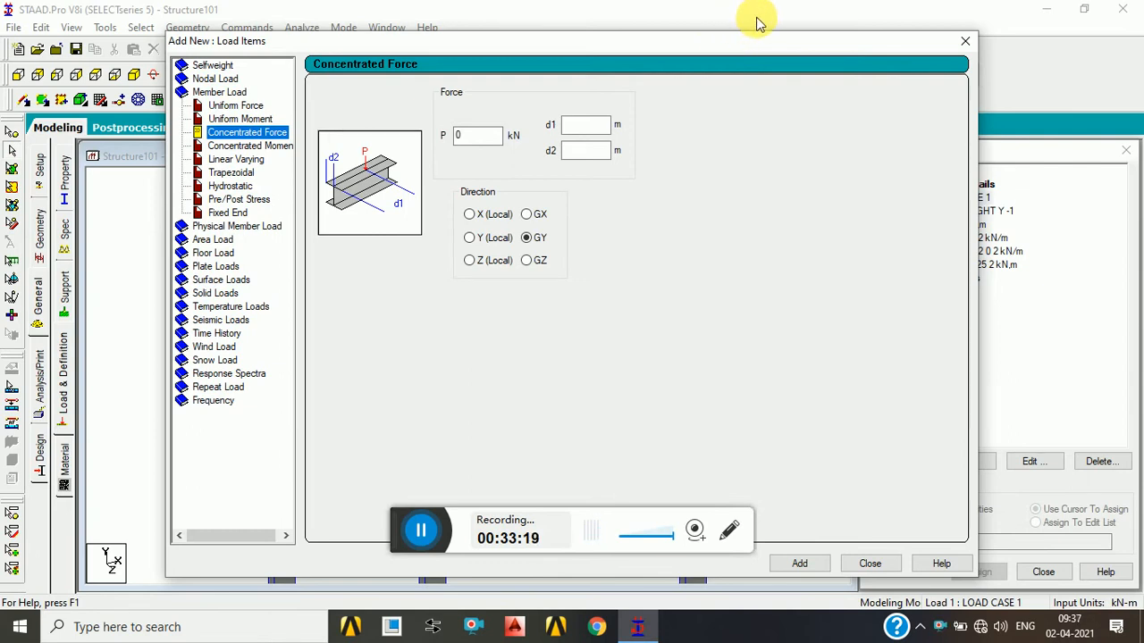
# Compare the physical member load types with the selfweight, nodal and member load definitions.
pyautogui.click(219, 228)
pyautogui.click(243, 134)
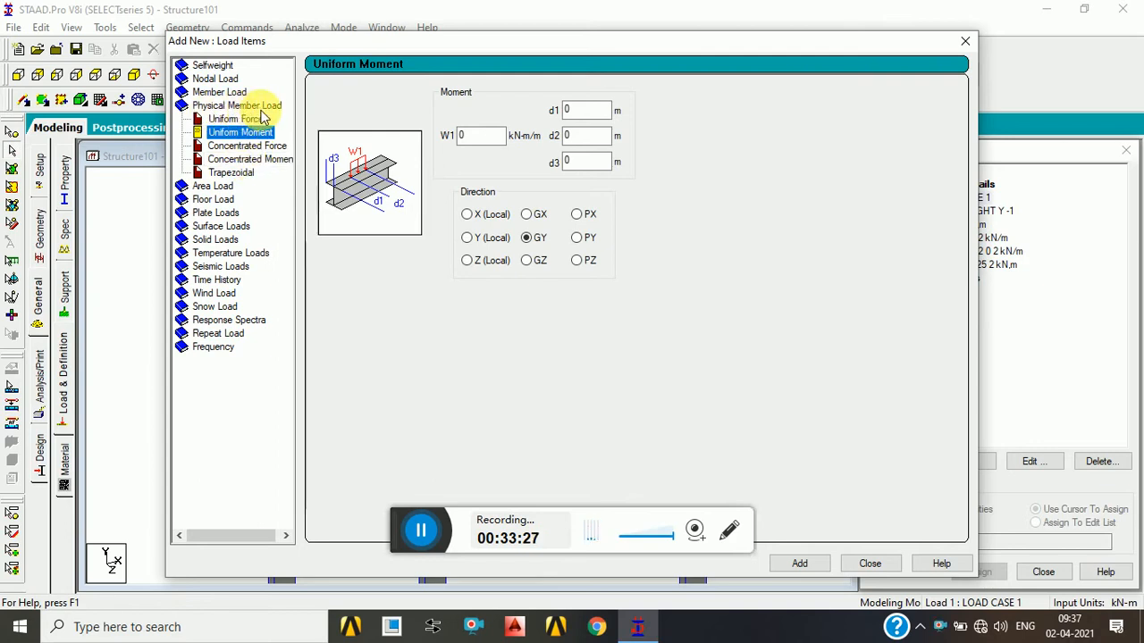
pyautogui.click(215, 66)
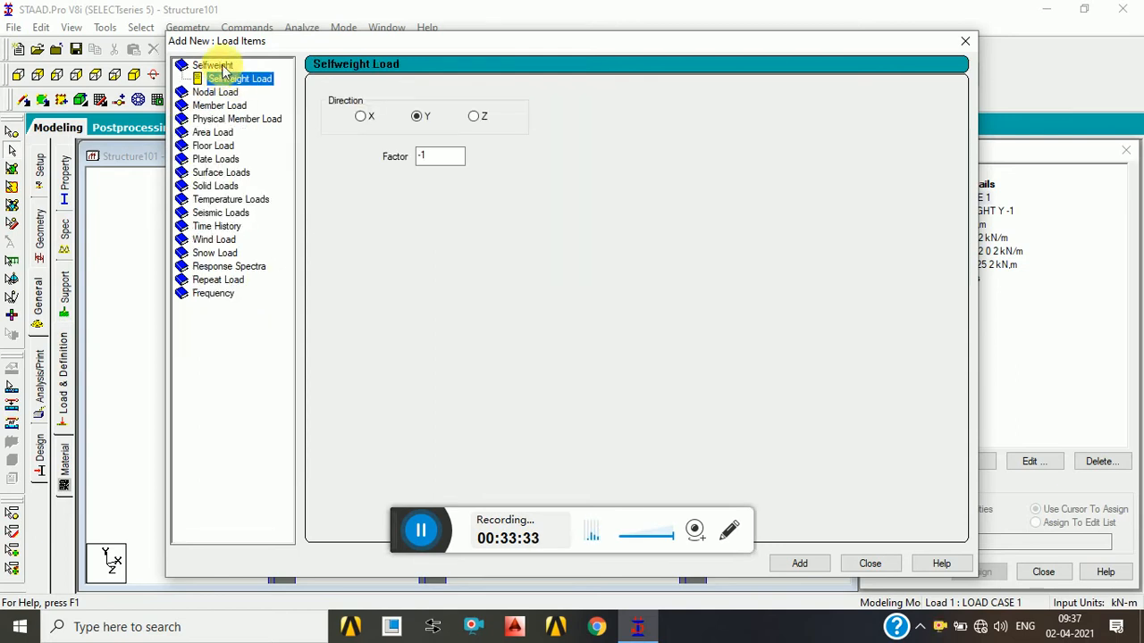
pyautogui.click(214, 92)
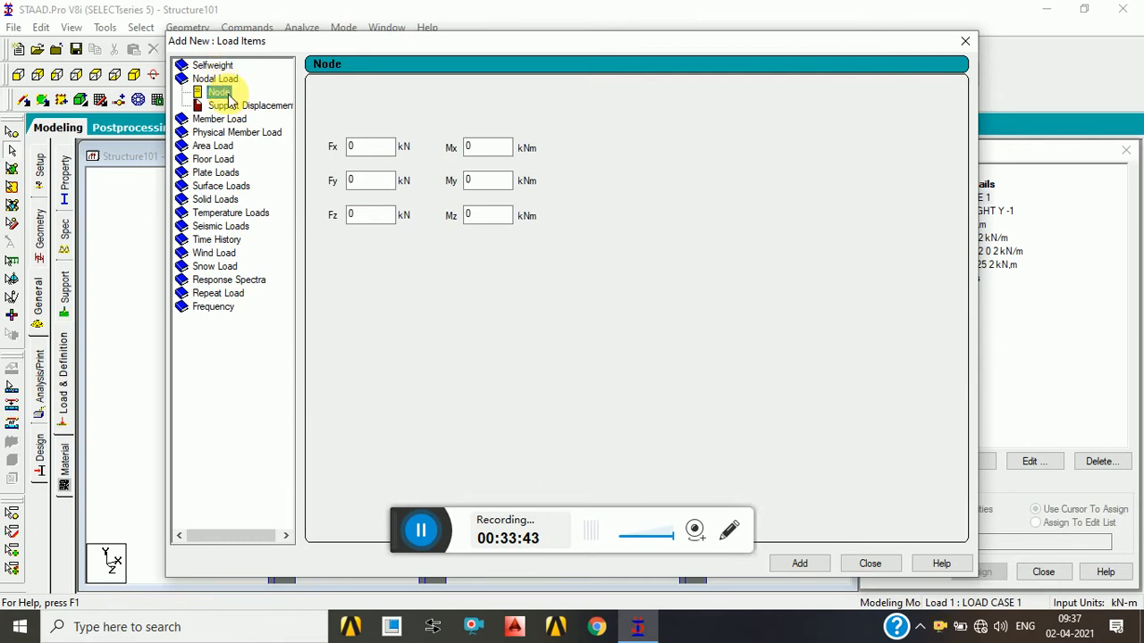
pyautogui.click(224, 119)
pyautogui.click(254, 119)
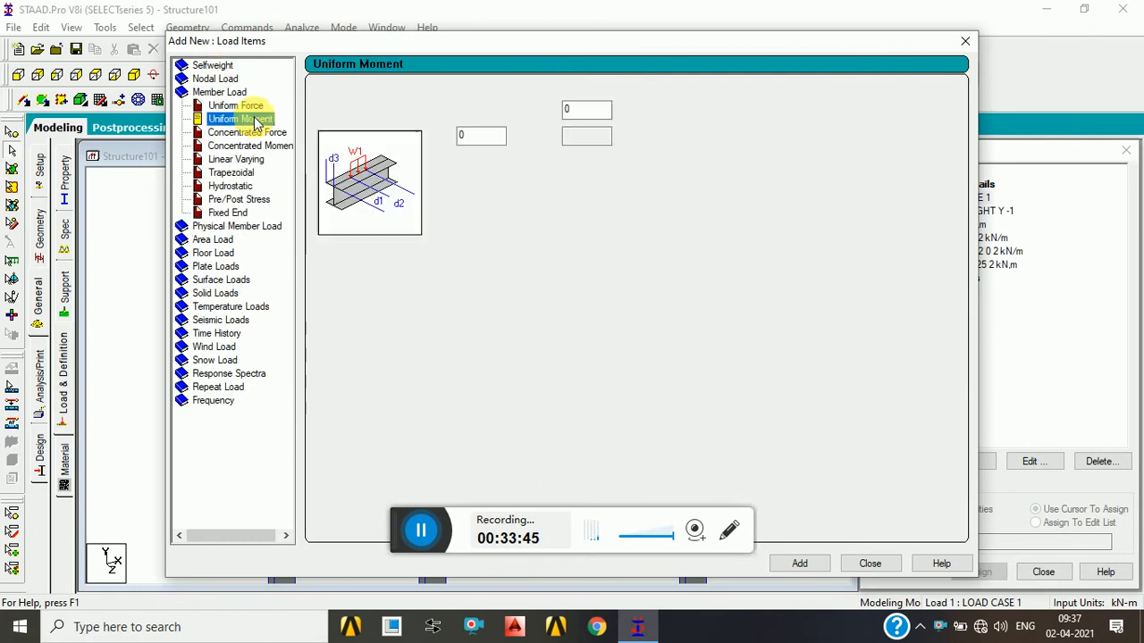
pyautogui.click(264, 135)
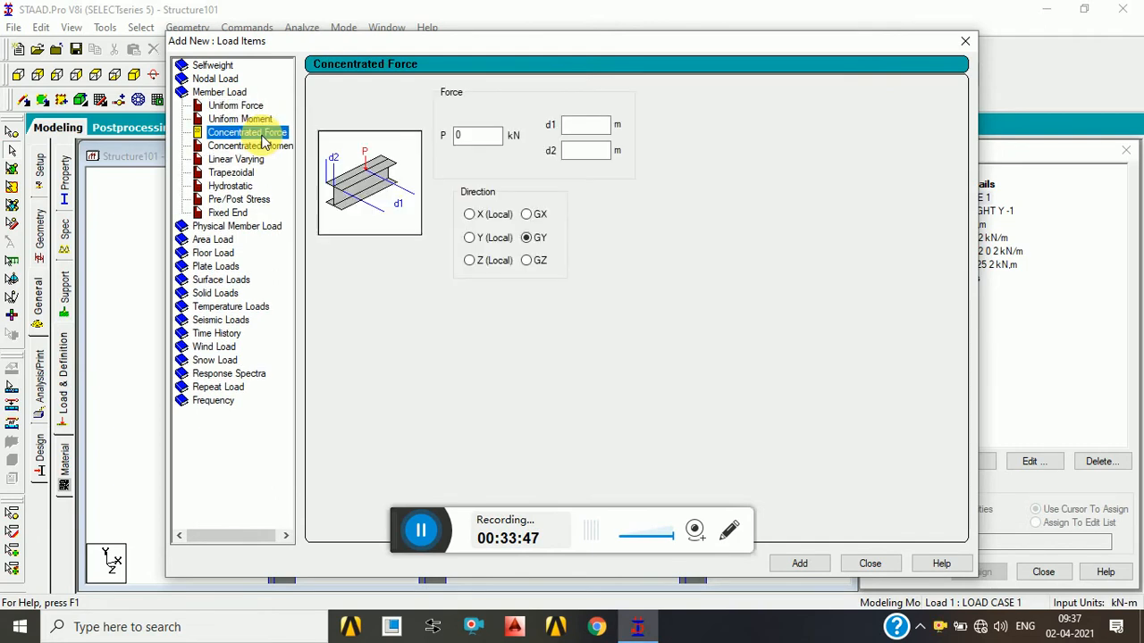
pyautogui.click(244, 189)
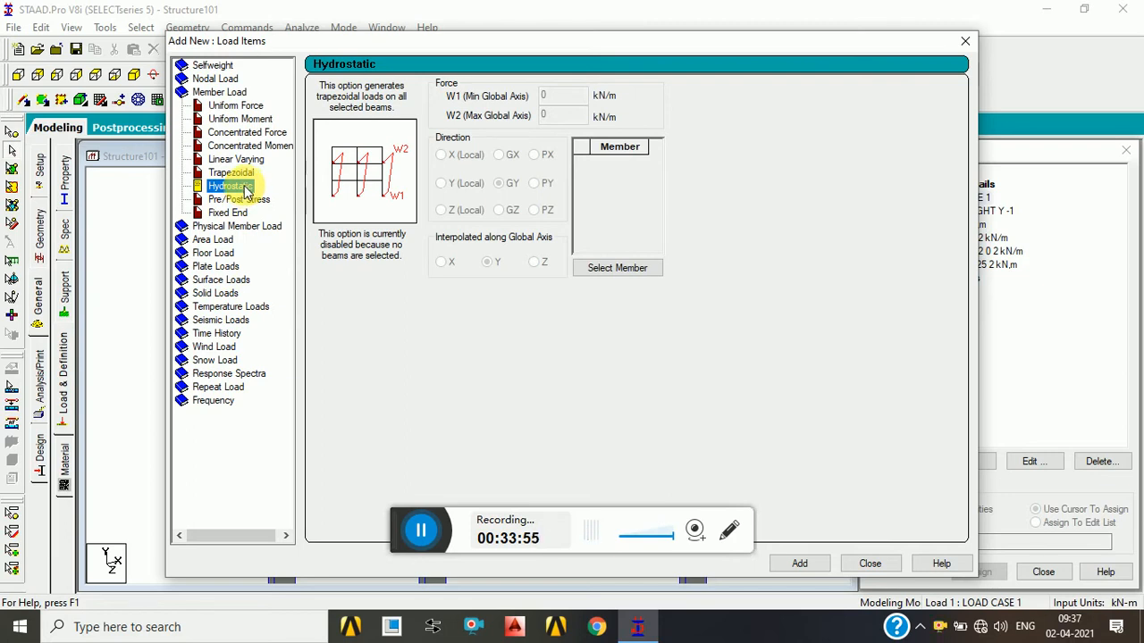
# Examine the Floor and Area load definitions and decline the auto save.
pyautogui.click(214, 255)
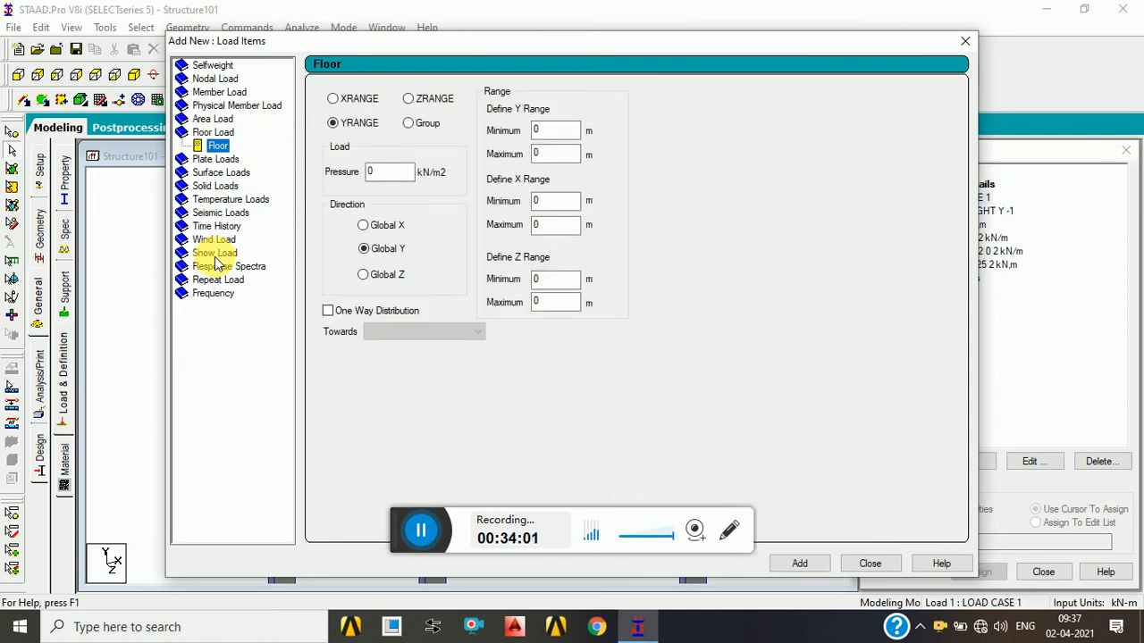
pyautogui.click(204, 119)
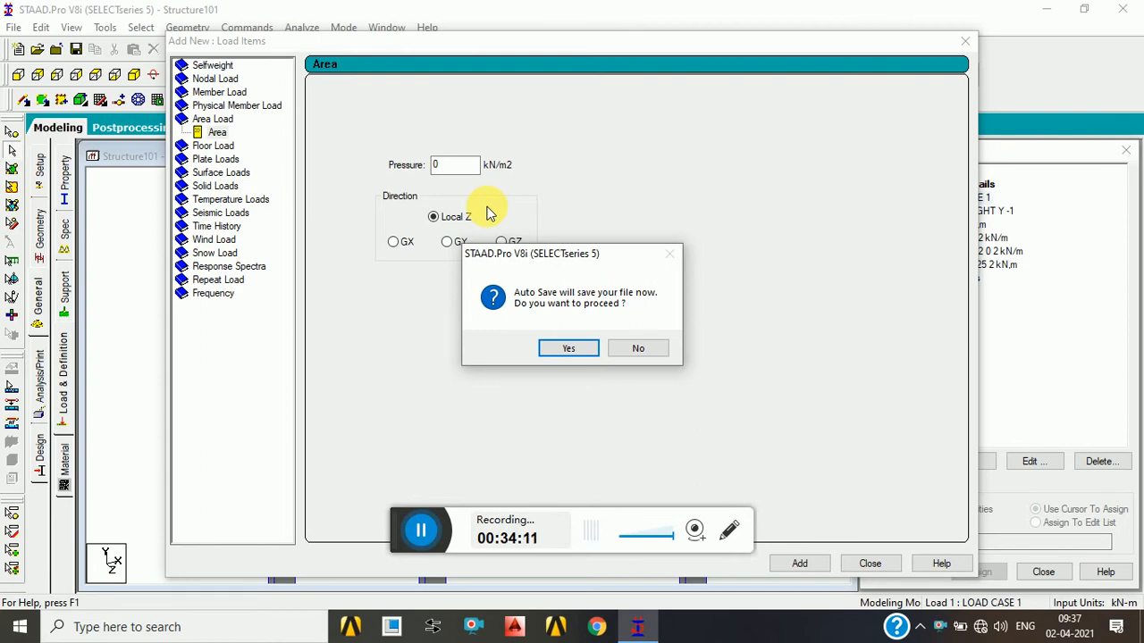
pyautogui.click(672, 259)
pyautogui.click(638, 351)
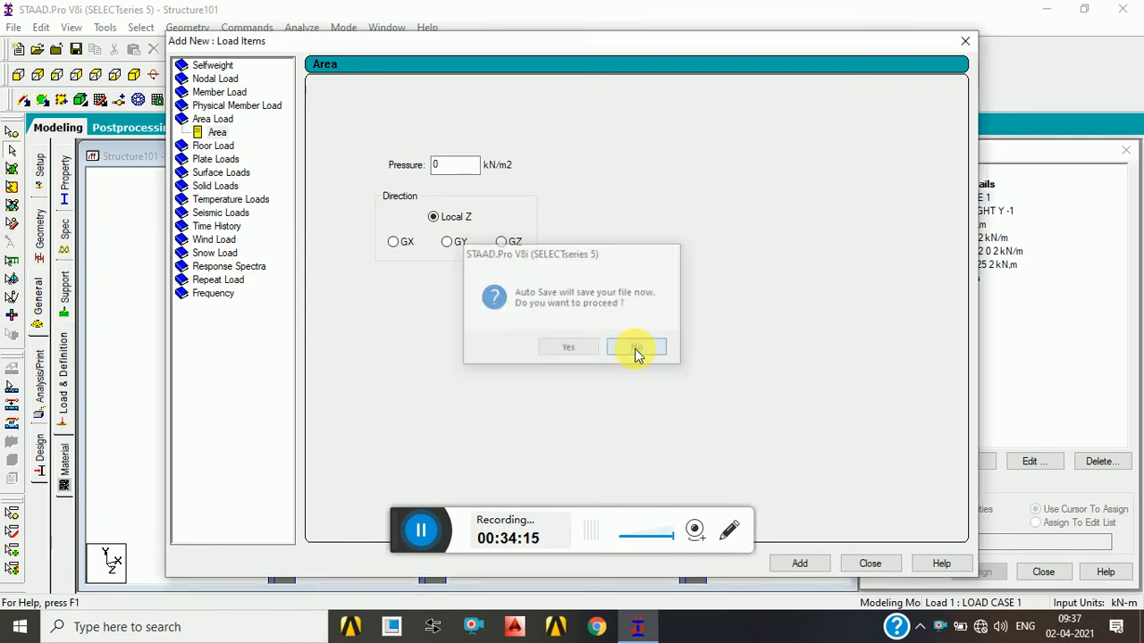
# Set the pressure of a new floor load to -.75 kN/m2.
pyautogui.click(213, 145)
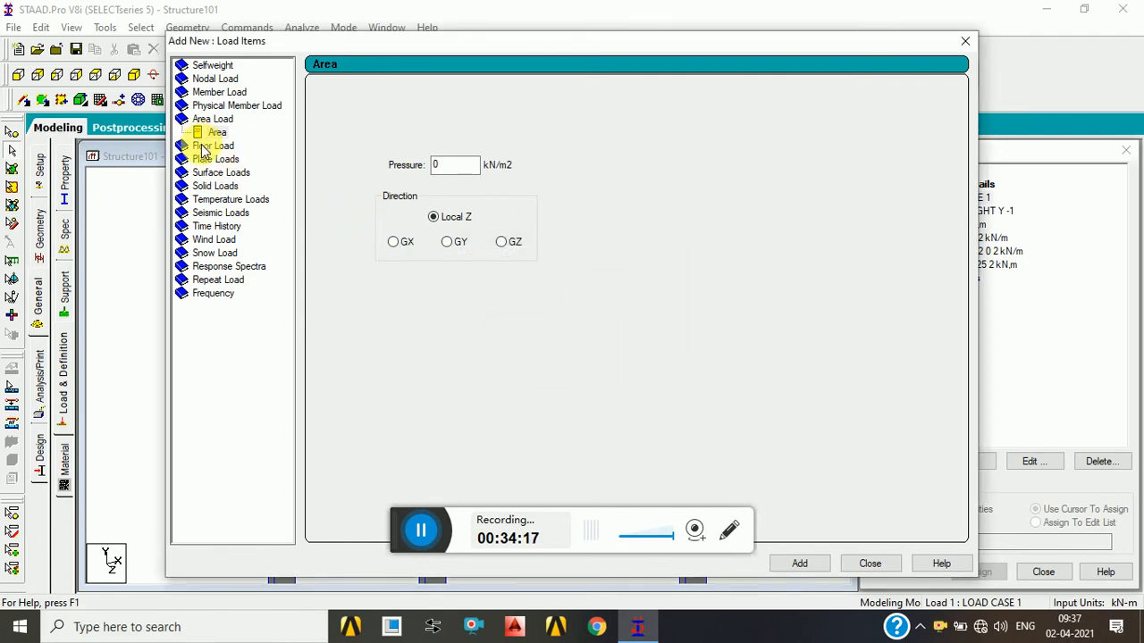
pyautogui.click(205, 148)
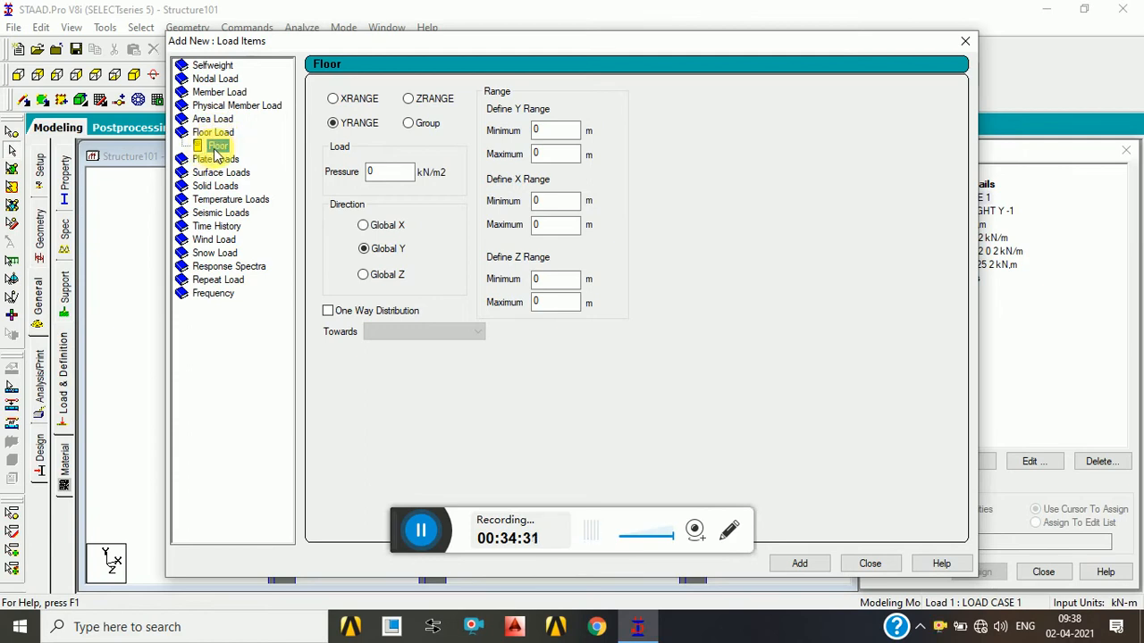
pyautogui.doubleClick(407, 172)
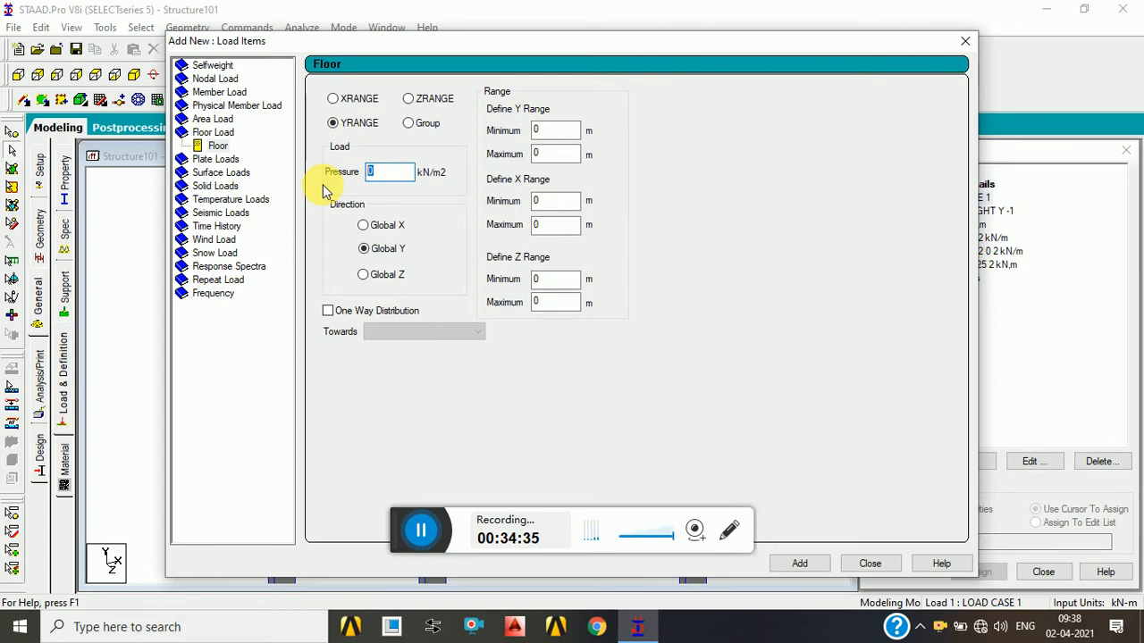
pyautogui.click(371, 172)
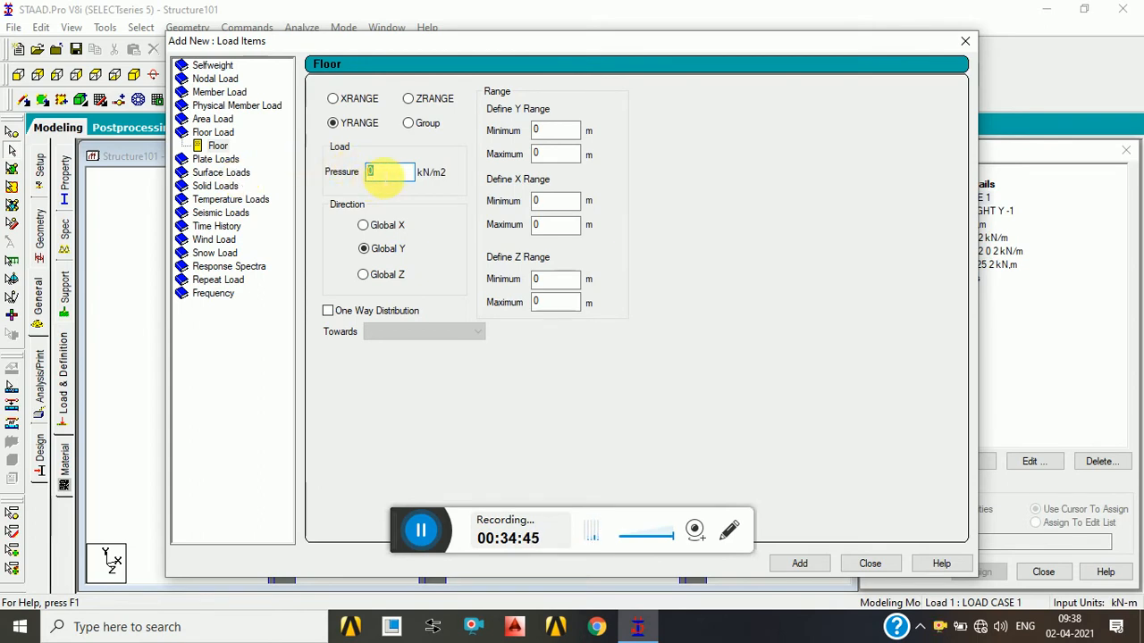
pyautogui.click(392, 176)
pyautogui.moveTo(392, 178); pyautogui.dragTo(230, 195)
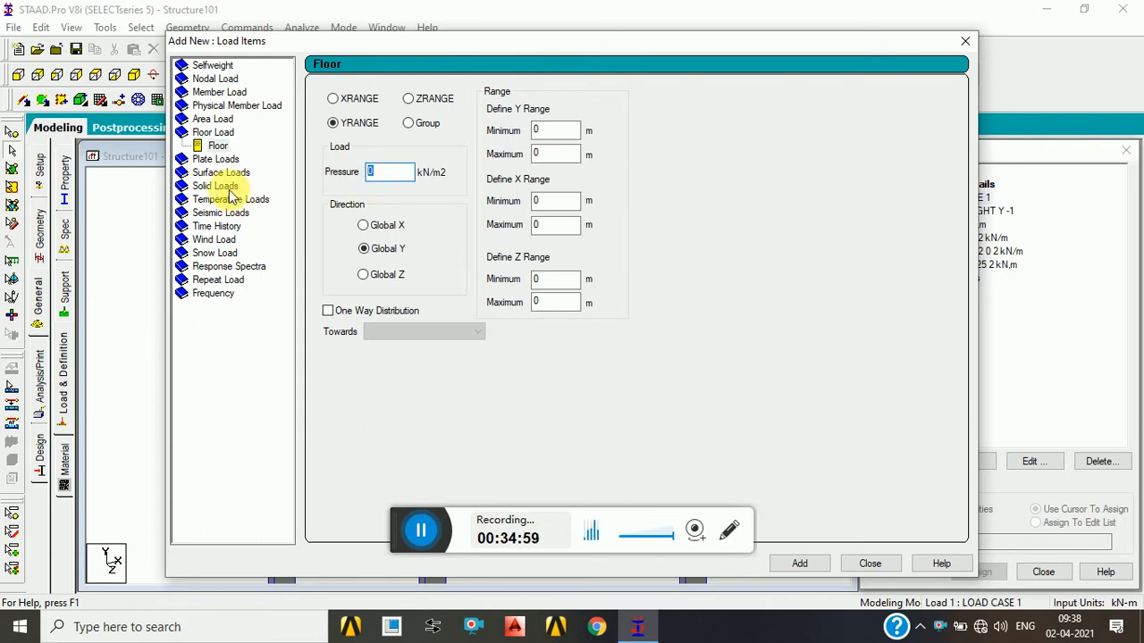
pyautogui.write('-')
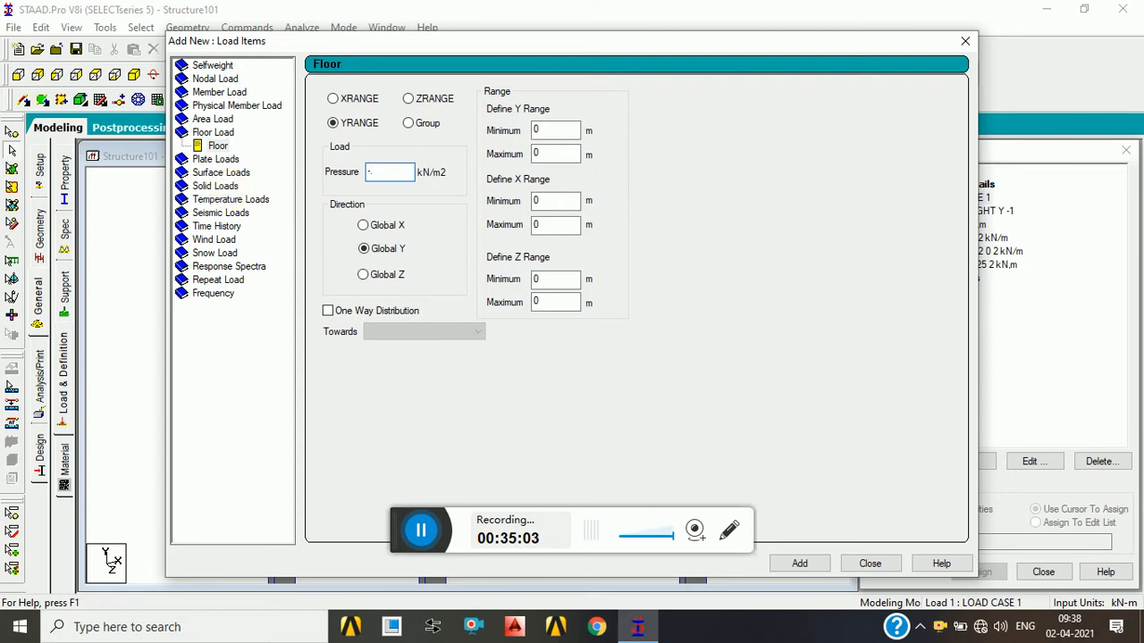
pyautogui.write('.75')
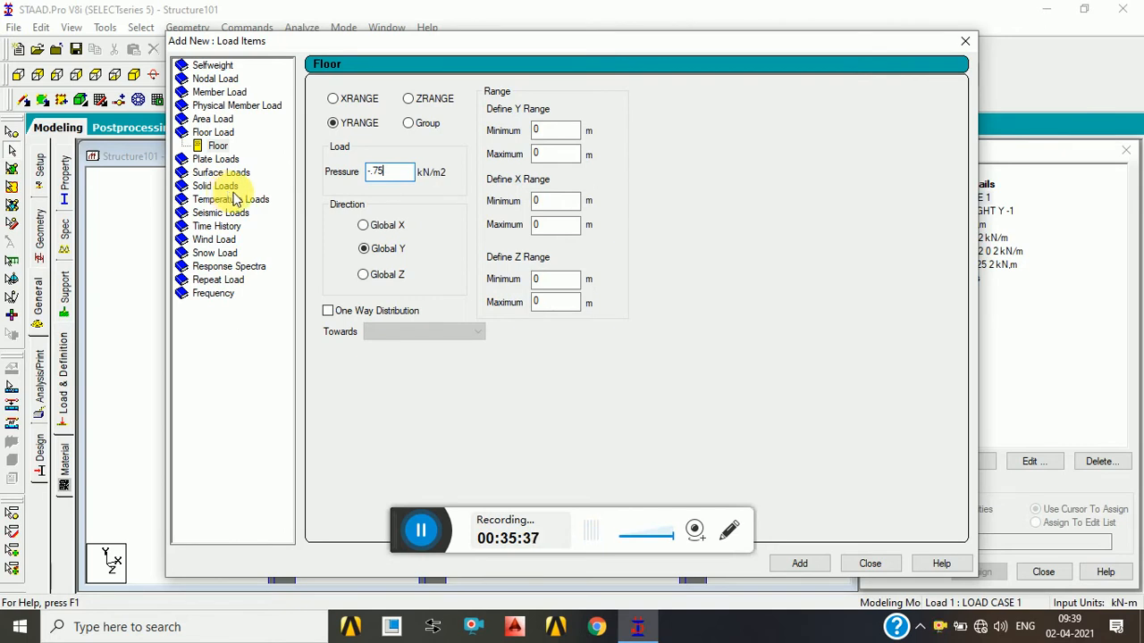
# Move the load items dialog aside to inspect the roof slab, and bring it back to the floor load pressure.
pyautogui.moveTo(390, 174)
pyautogui.mouseDown()
pyautogui.moveTo(377, 173)
pyautogui.moveTo(401, 179)
pyautogui.moveTo(373, 181)
pyautogui.mouseUp()
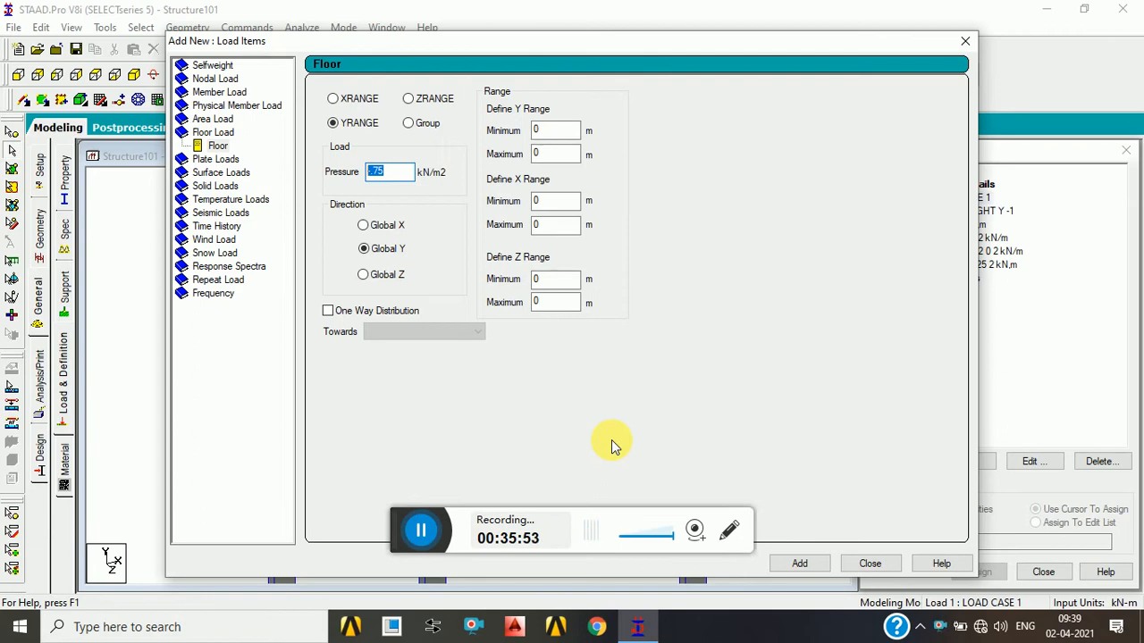
pyautogui.click(376, 169)
pyautogui.moveTo(377, 53); pyautogui.dragTo(442, 488)
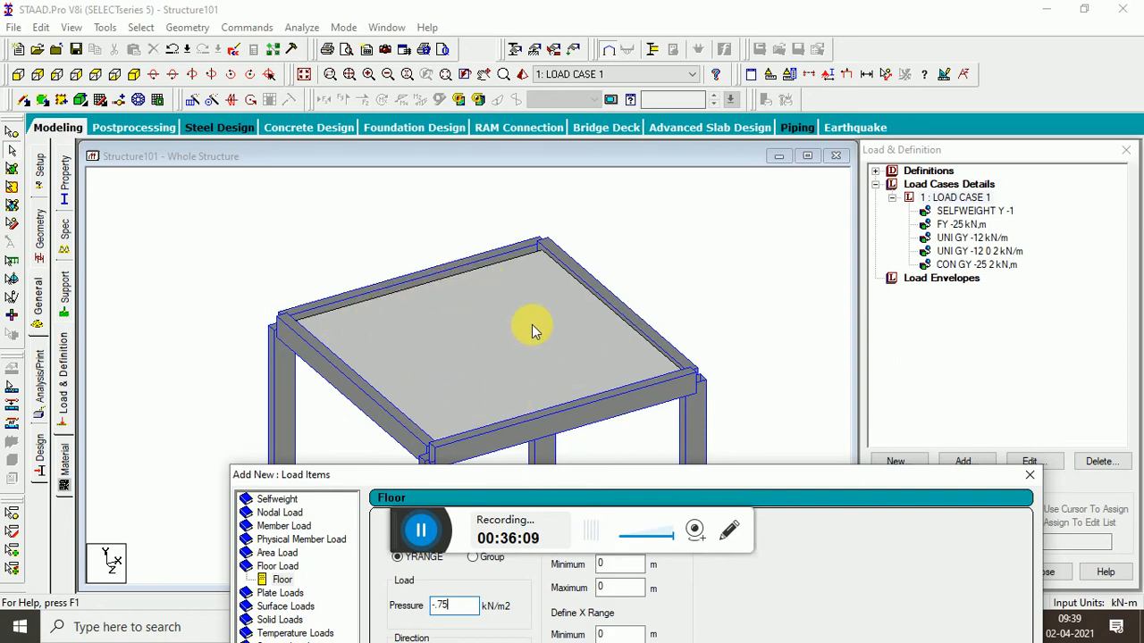
pyautogui.moveTo(638, 477); pyautogui.dragTo(704, 51)
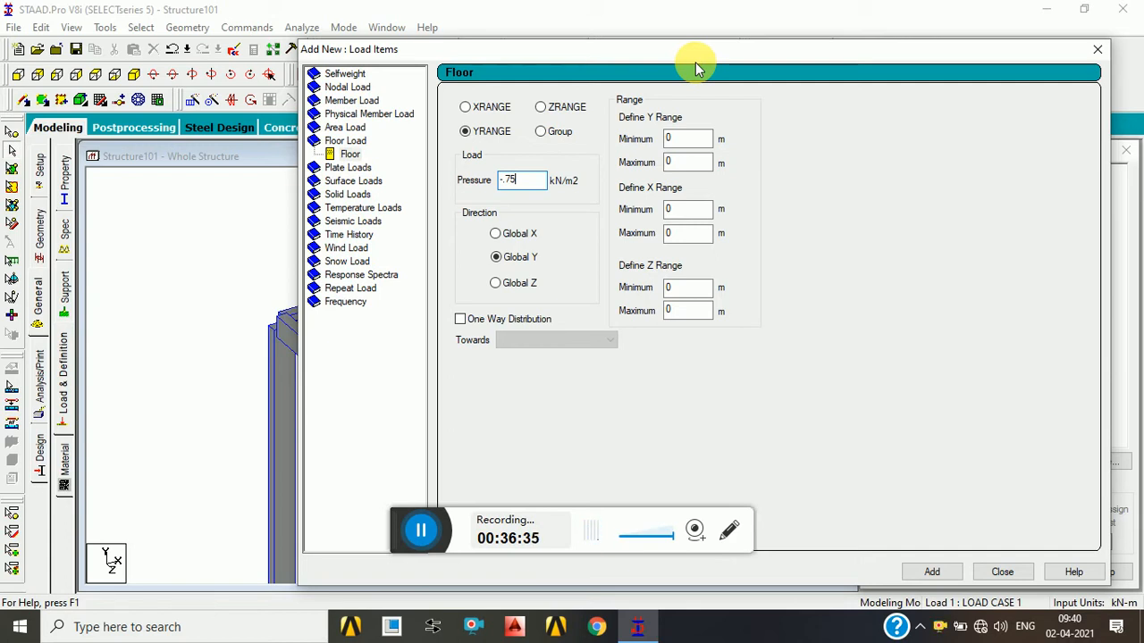
pyautogui.doubleClick(505, 180)
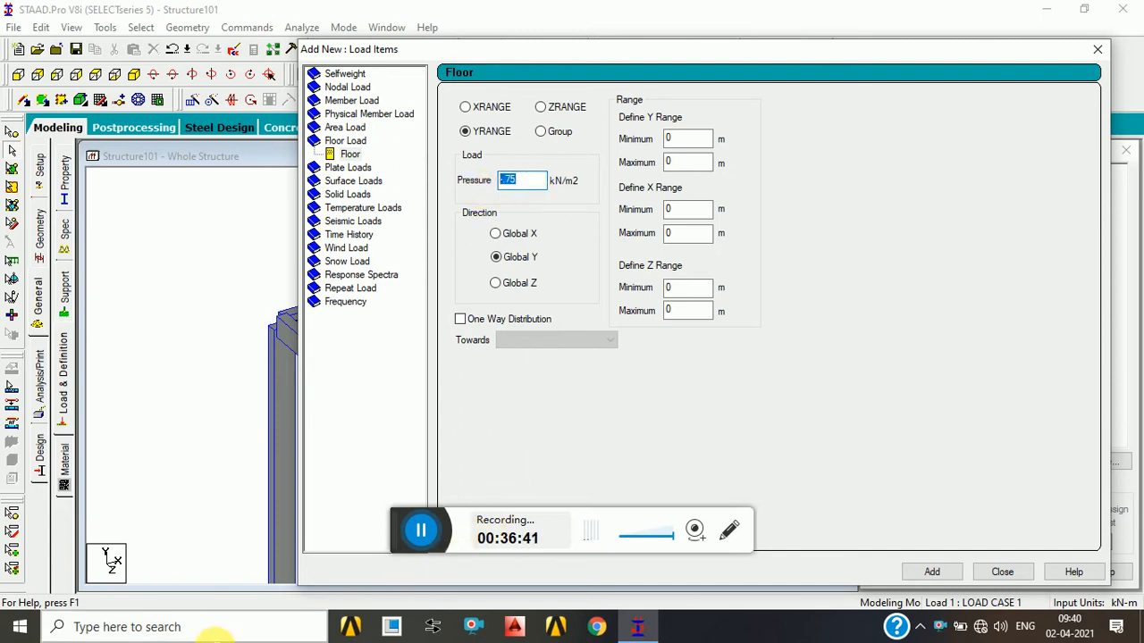
# Switch to Excel and open a blank workbook in a maximized window.
pyautogui.click(18, 627)
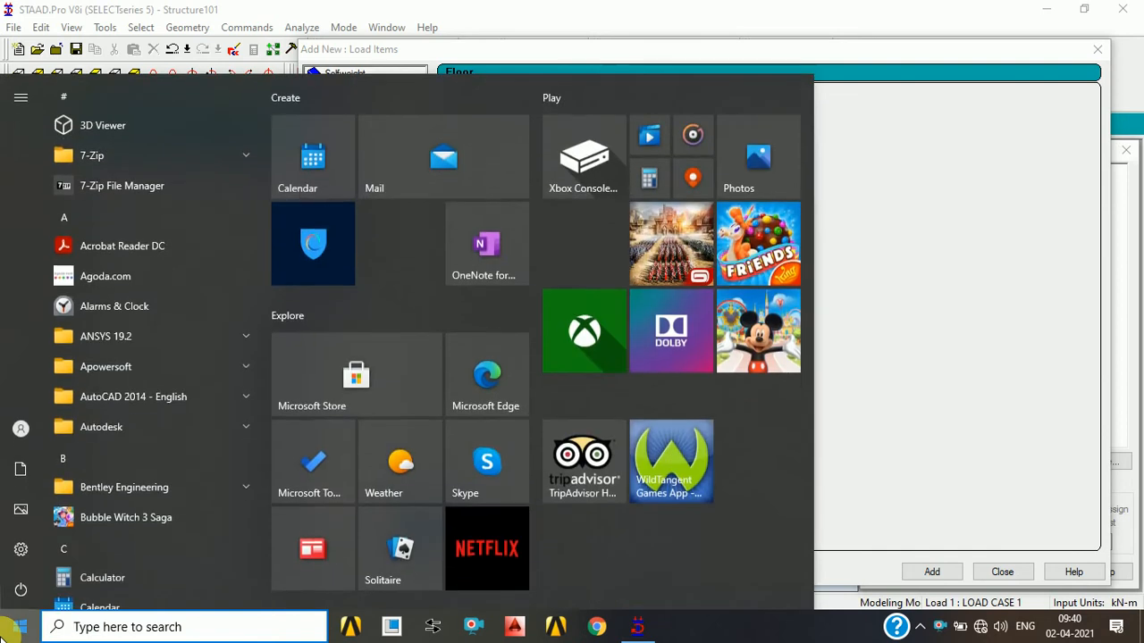
pyautogui.scroll(-5, 148, 336)
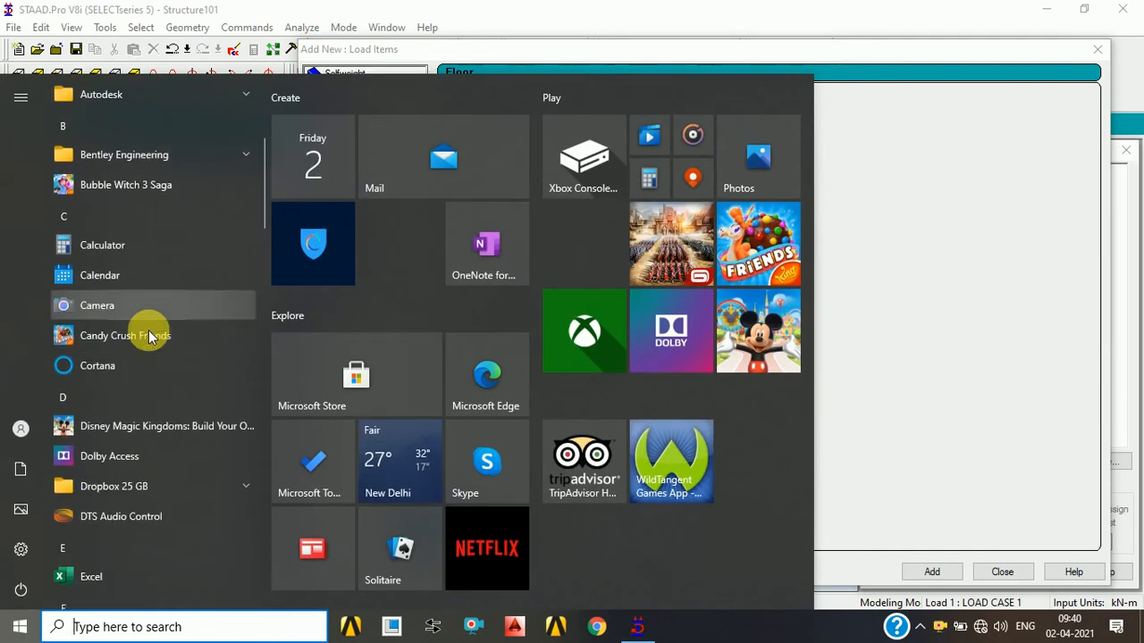
pyautogui.click(121, 502)
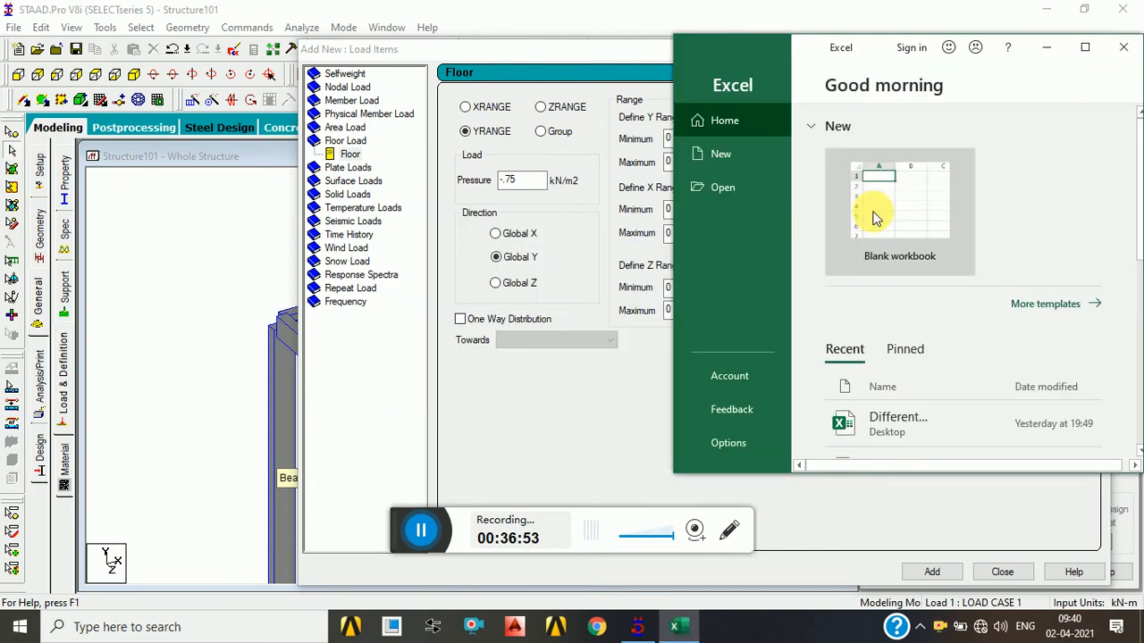
pyautogui.click(908, 186)
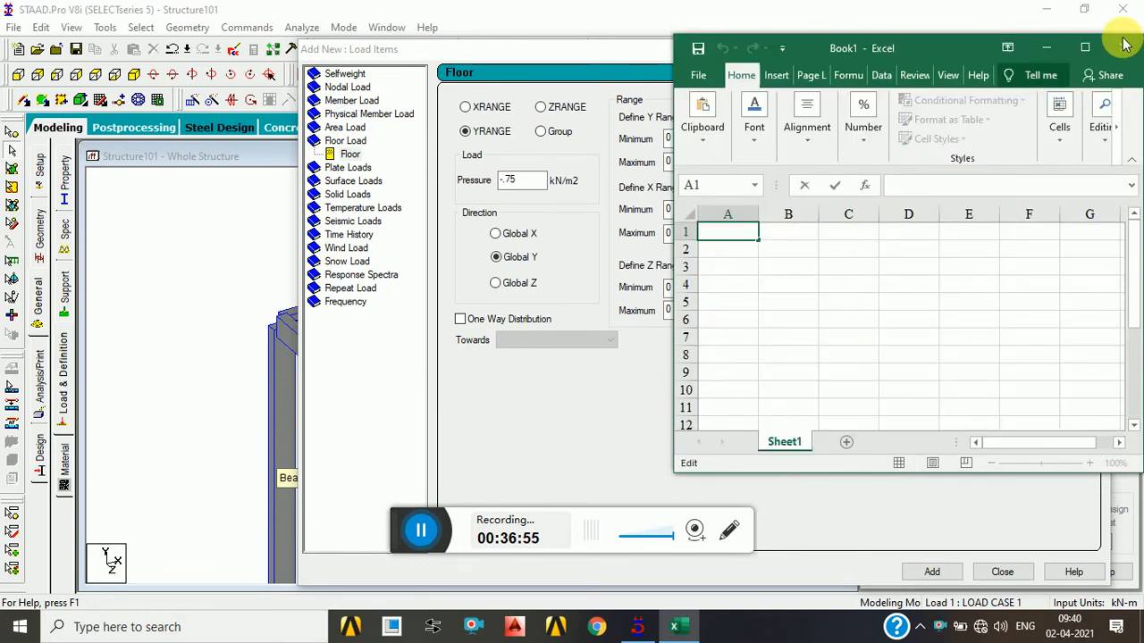
pyautogui.click(1085, 47)
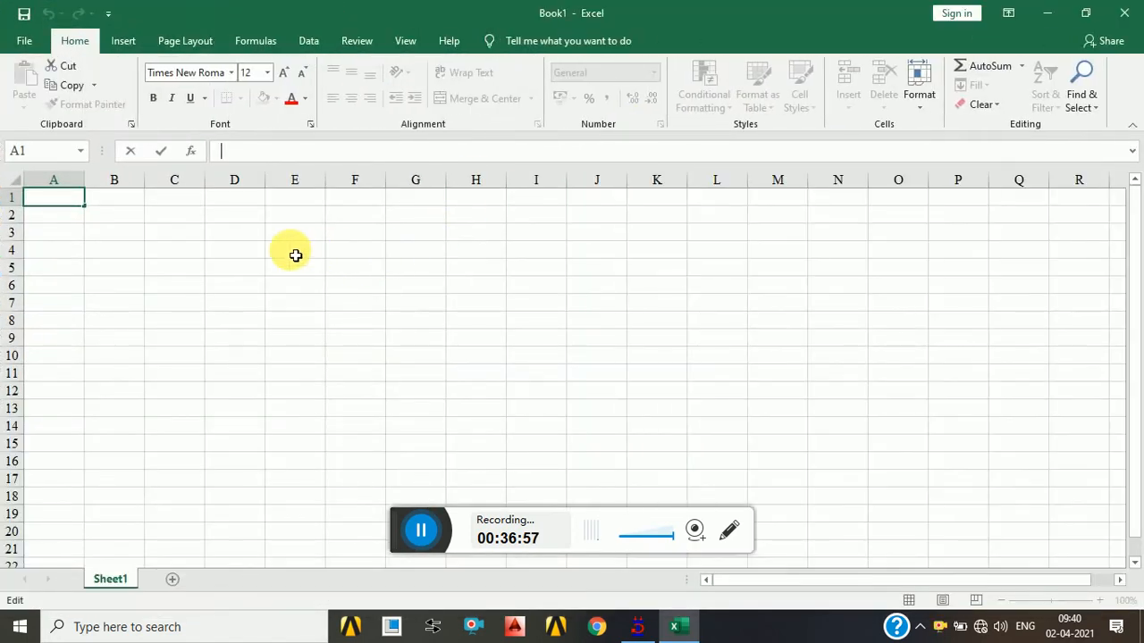
# Enter 1 in cells E4 and E5, and multiply them in E6 with the formula =E5*E4.
pyautogui.click(294, 254)
pyautogui.write('1')
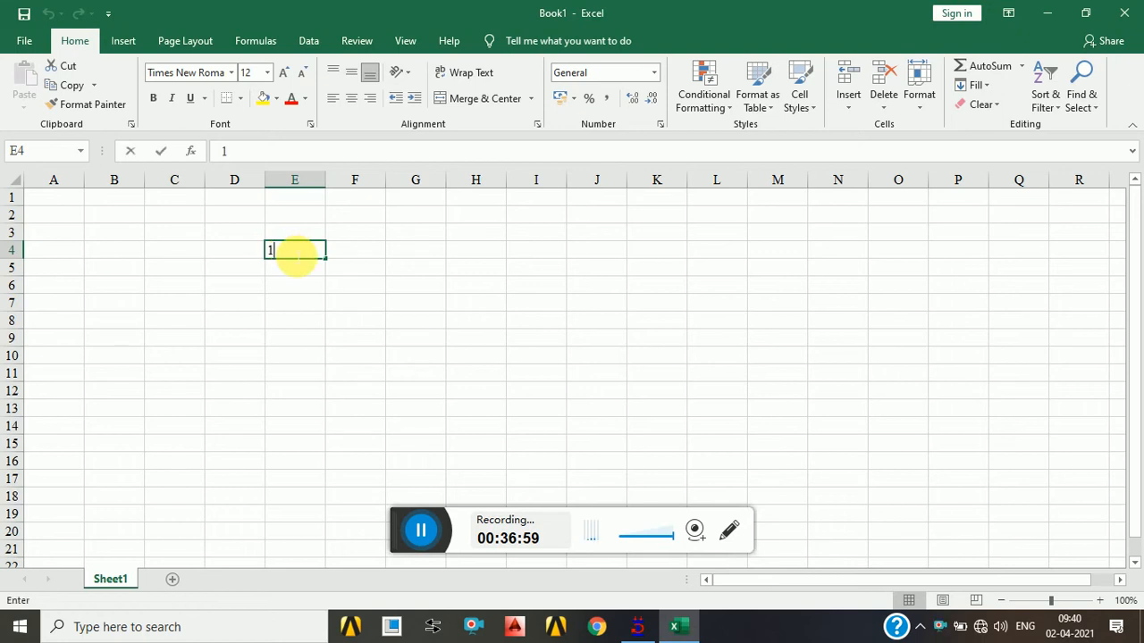
pyautogui.press('Return')
pyautogui.write('1')
pyautogui.press('Return')
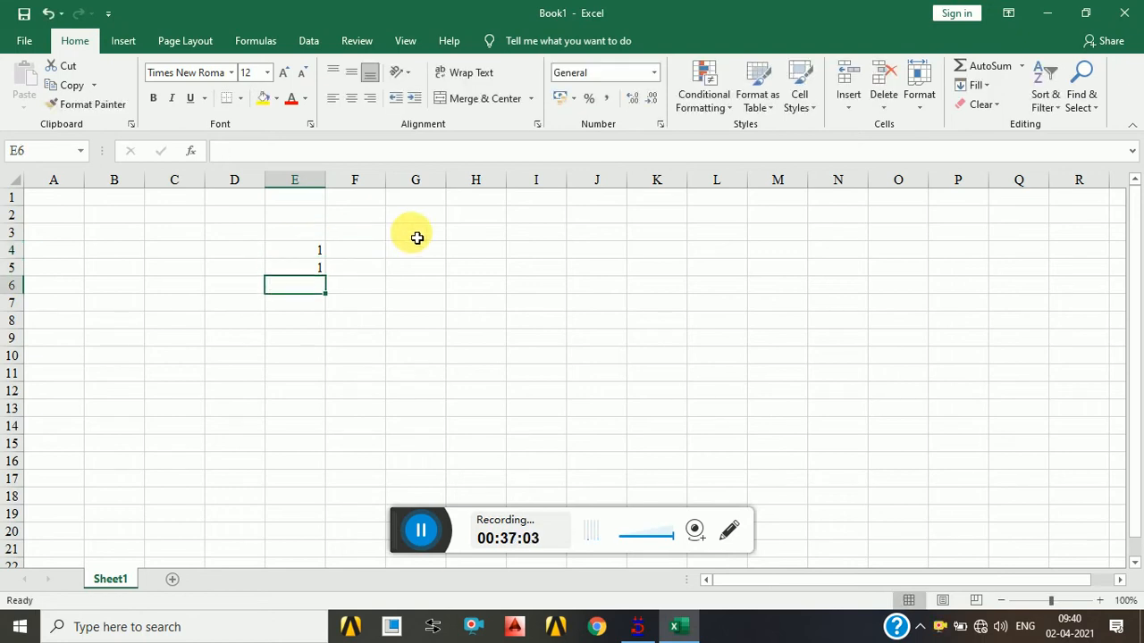
pyautogui.write('=')
pyautogui.click(319, 268)
pyautogui.write('*')
pyautogui.click(315, 252)
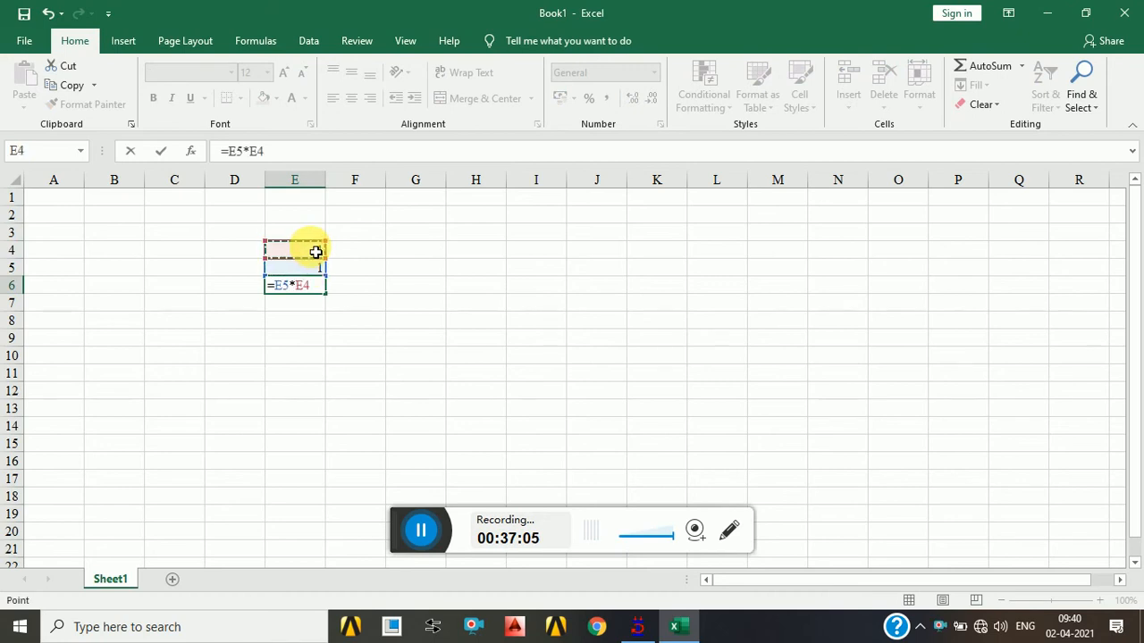
pyautogui.press('Return')
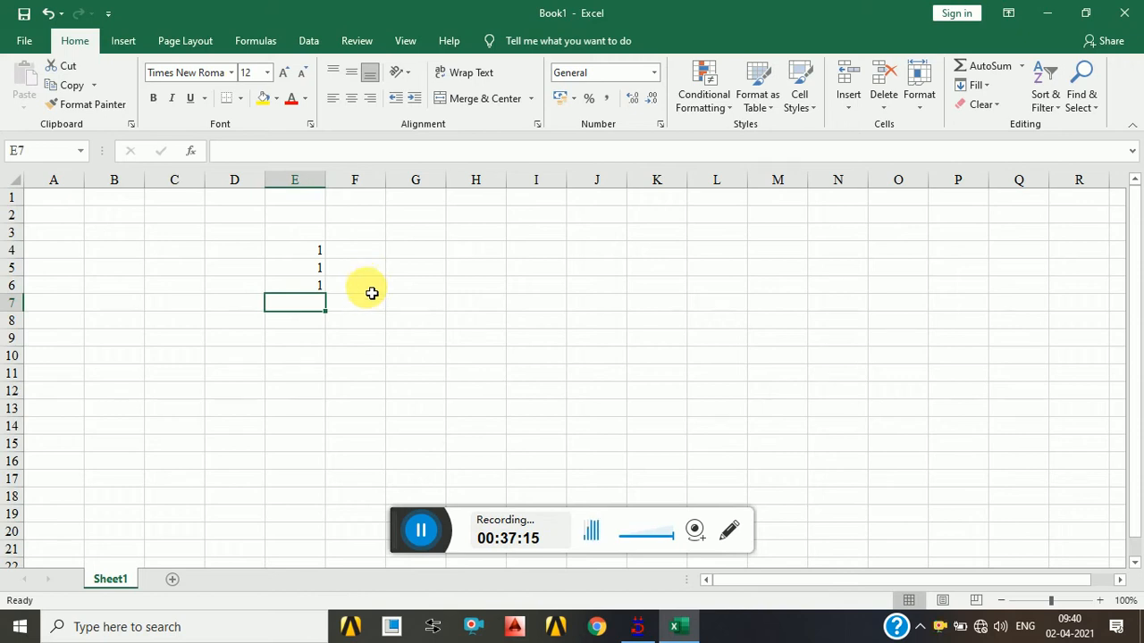
# Enter 1400 in cell F6 and the formula =25/1000 in cell G6.
pyautogui.click(377, 289)
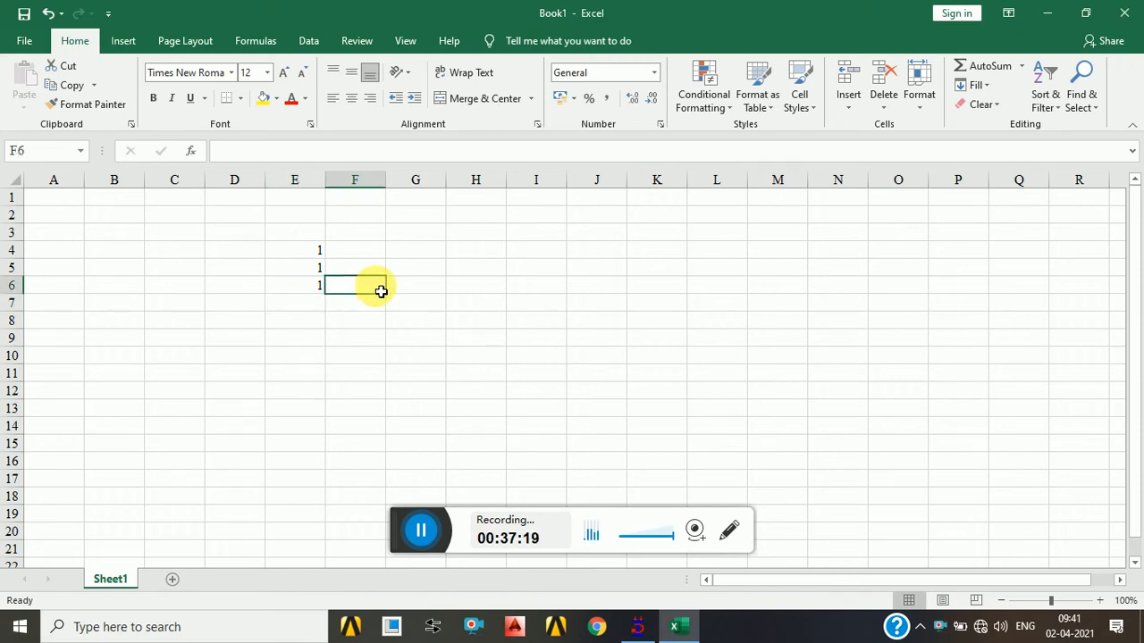
pyautogui.write('1400')
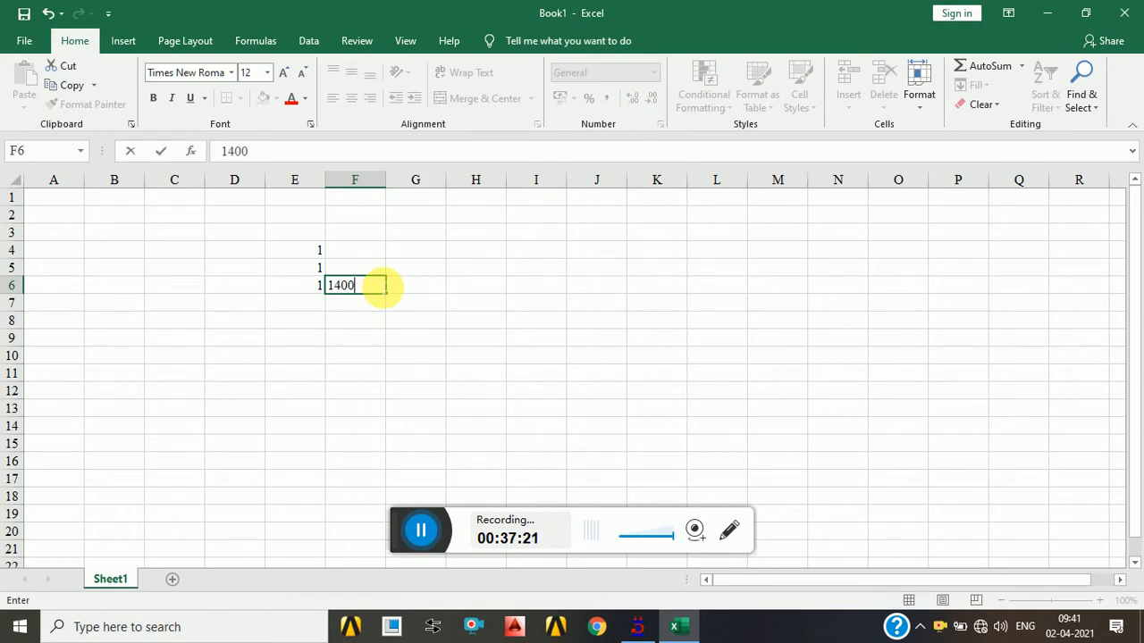
pyautogui.press('Return')
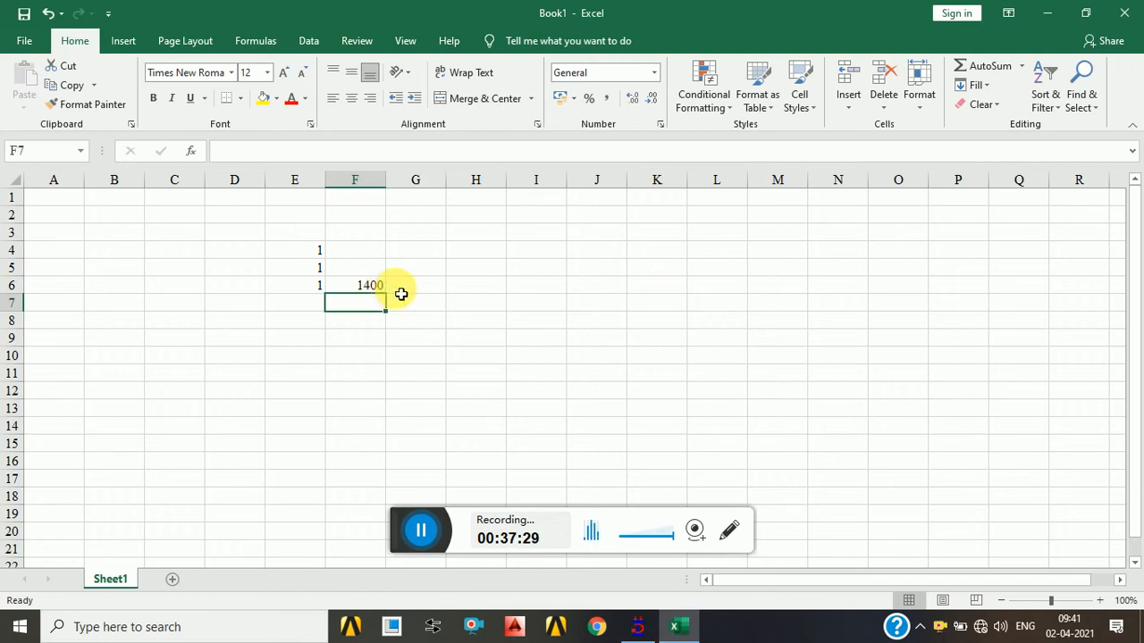
pyautogui.click(314, 287)
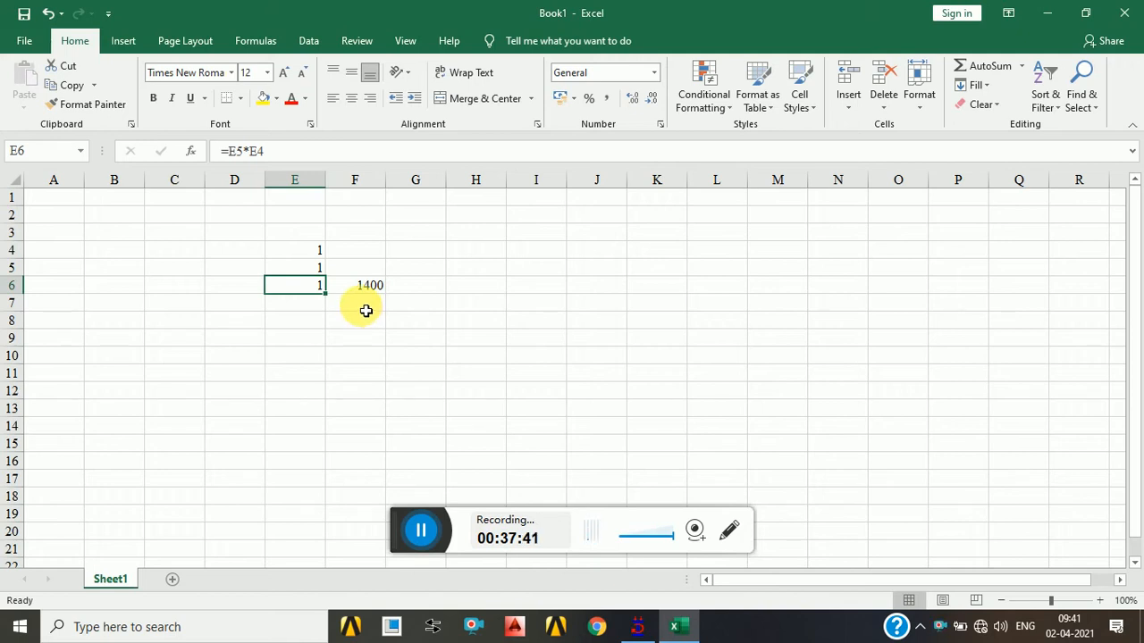
pyautogui.click(434, 294)
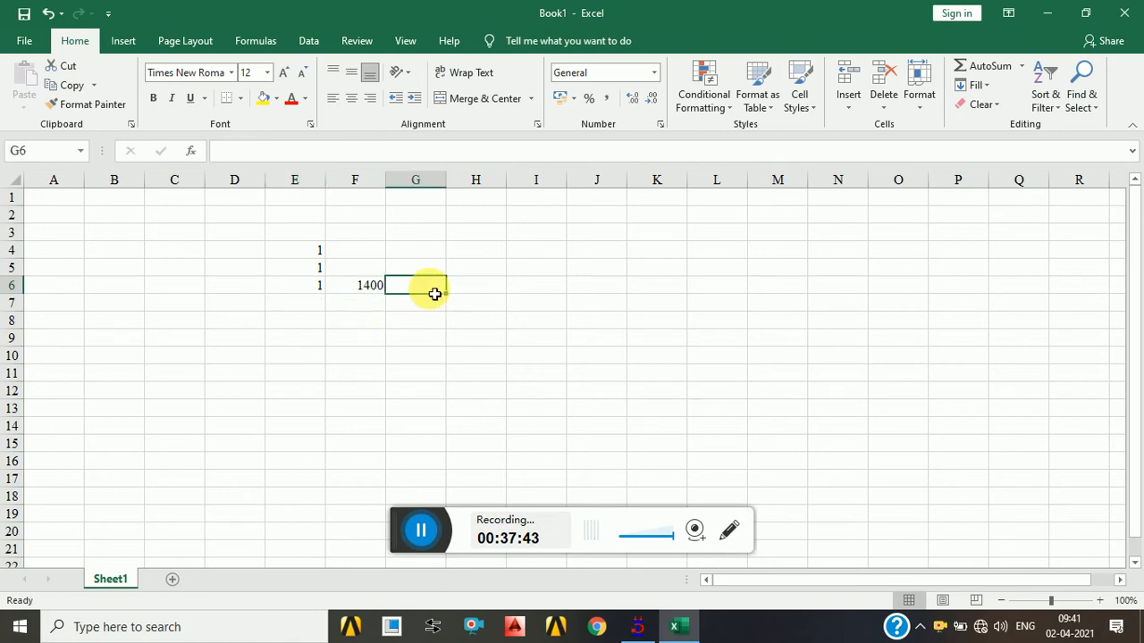
pyautogui.write('=')
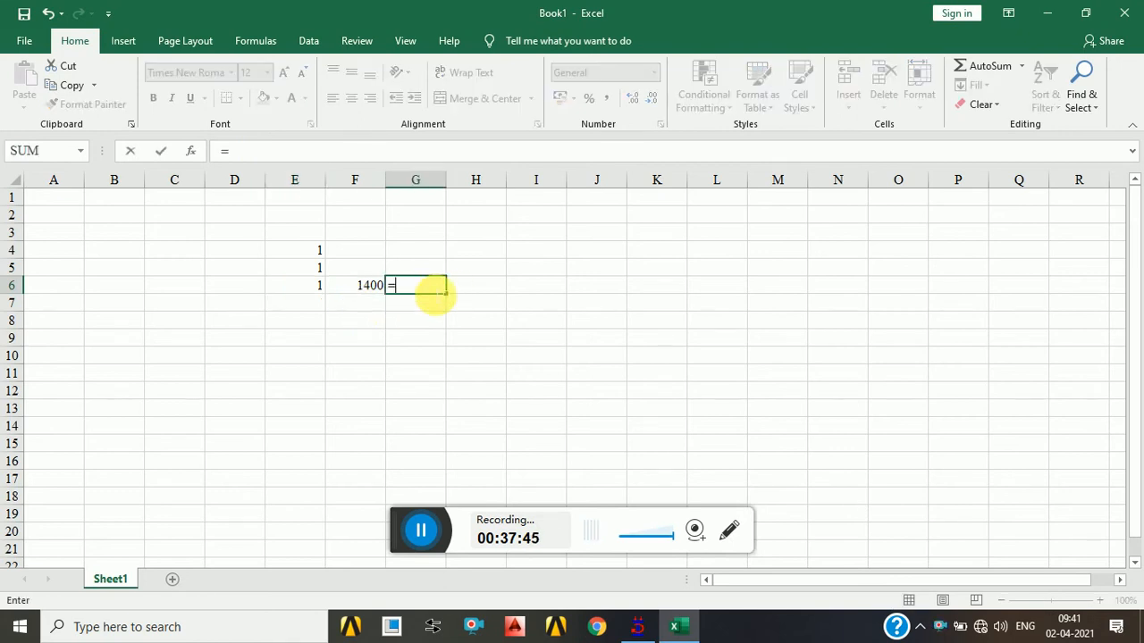
pyautogui.write('25/1000')
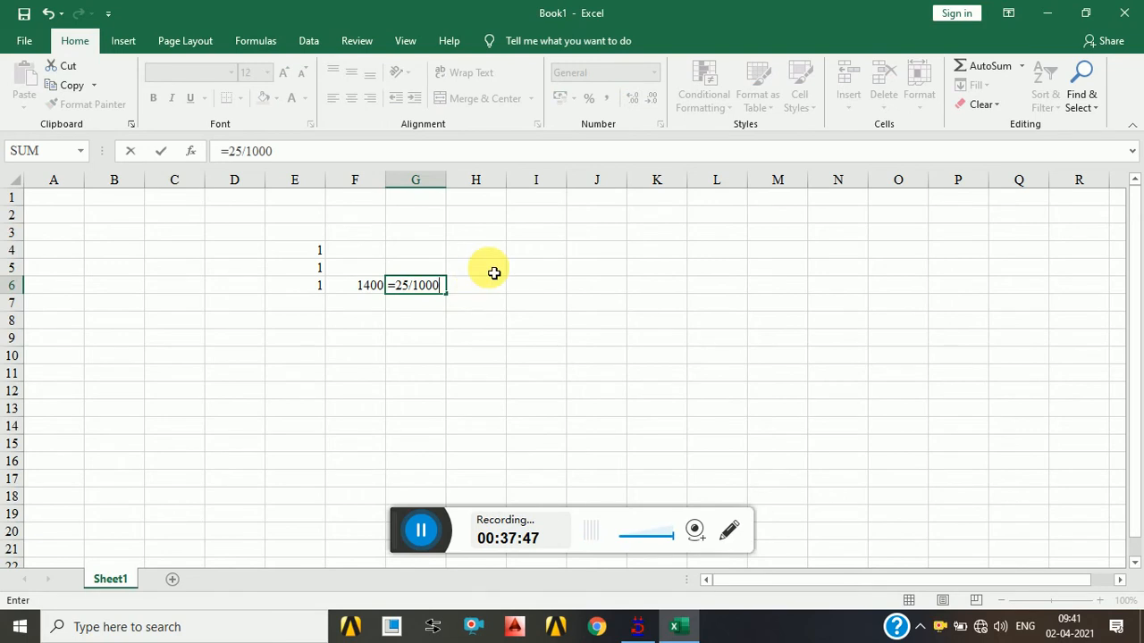
pyautogui.press('Return')
# Calculate the product of row 6 in cell H6 with the formula =G6*F6*E6.
pyautogui.click(490, 279)
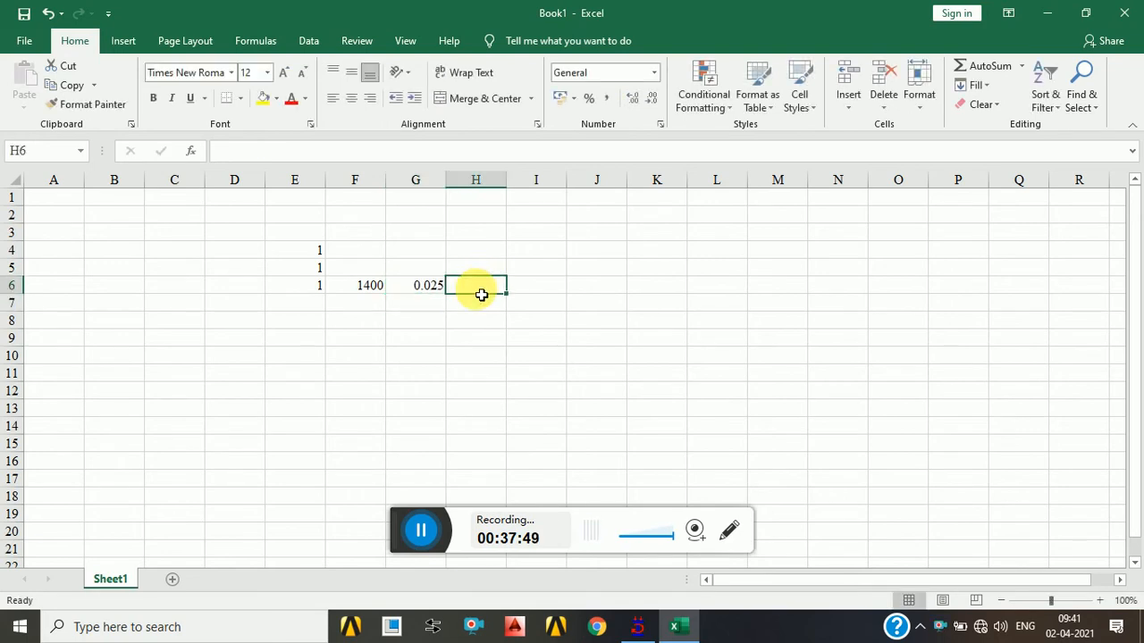
pyautogui.write('=')
pyautogui.click(432, 290)
pyautogui.write('*')
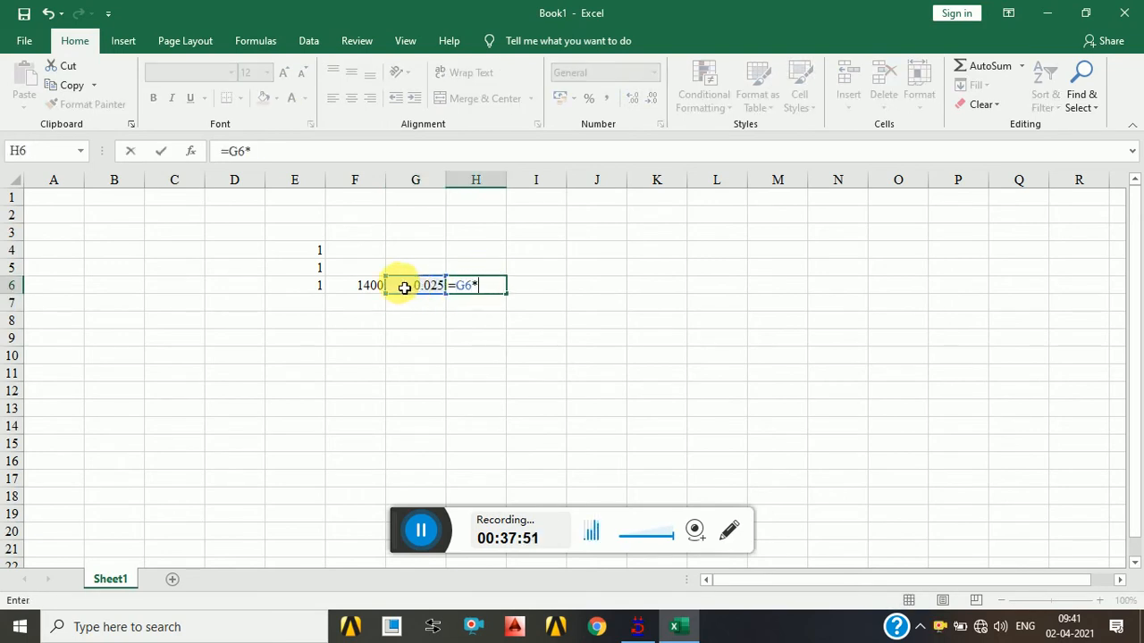
pyautogui.click(350, 290)
pyautogui.write('*')
pyautogui.click(309, 286)
pyautogui.press('Return')
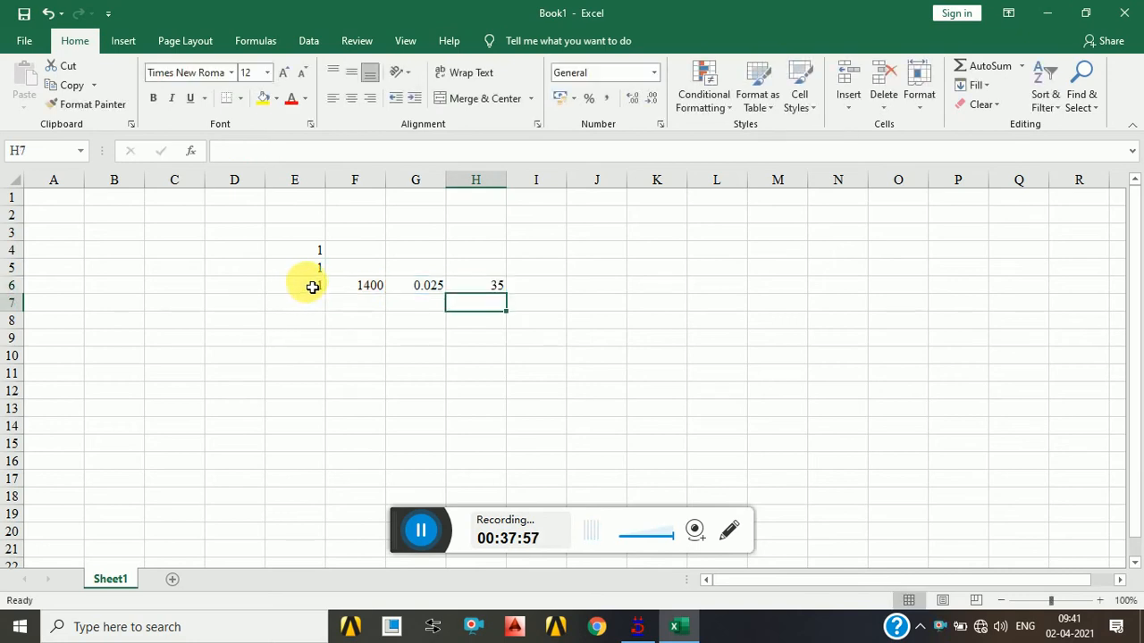
pyautogui.click(527, 287)
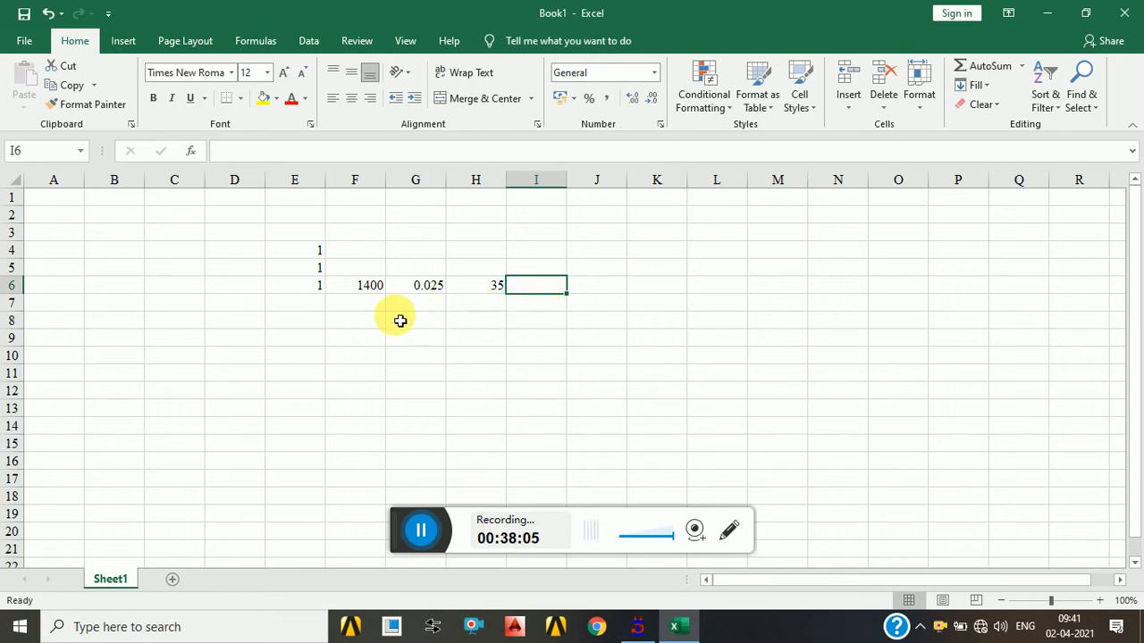
# Start a second row by entering 1 in cell E7 and 160 in cell F7.
pyautogui.click(321, 305)
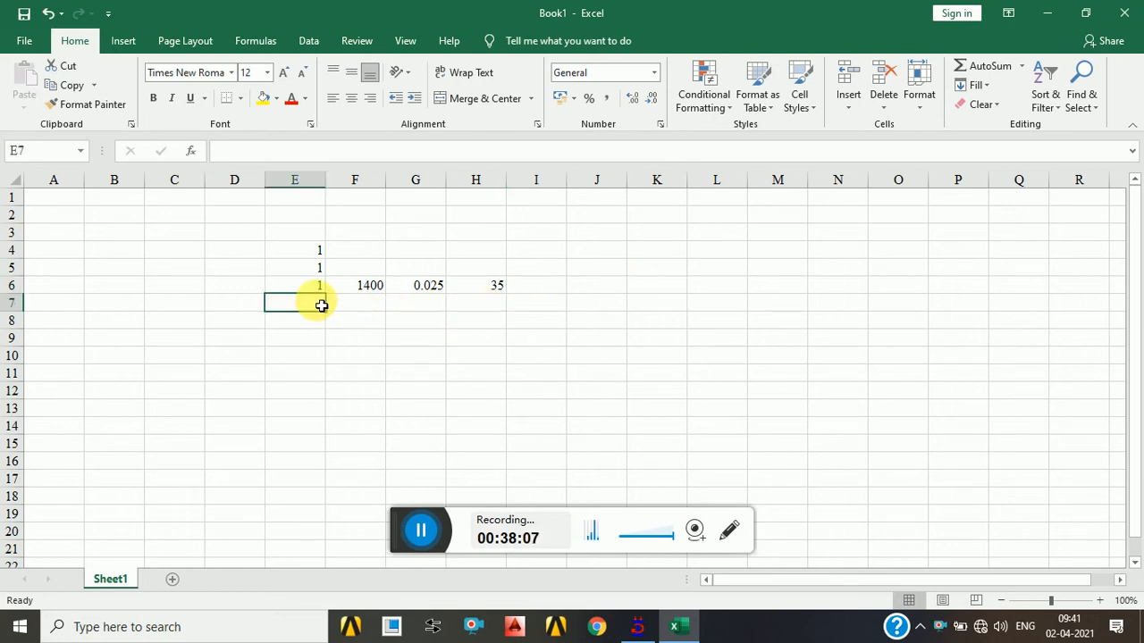
pyautogui.write('1')
pyautogui.click(361, 324)
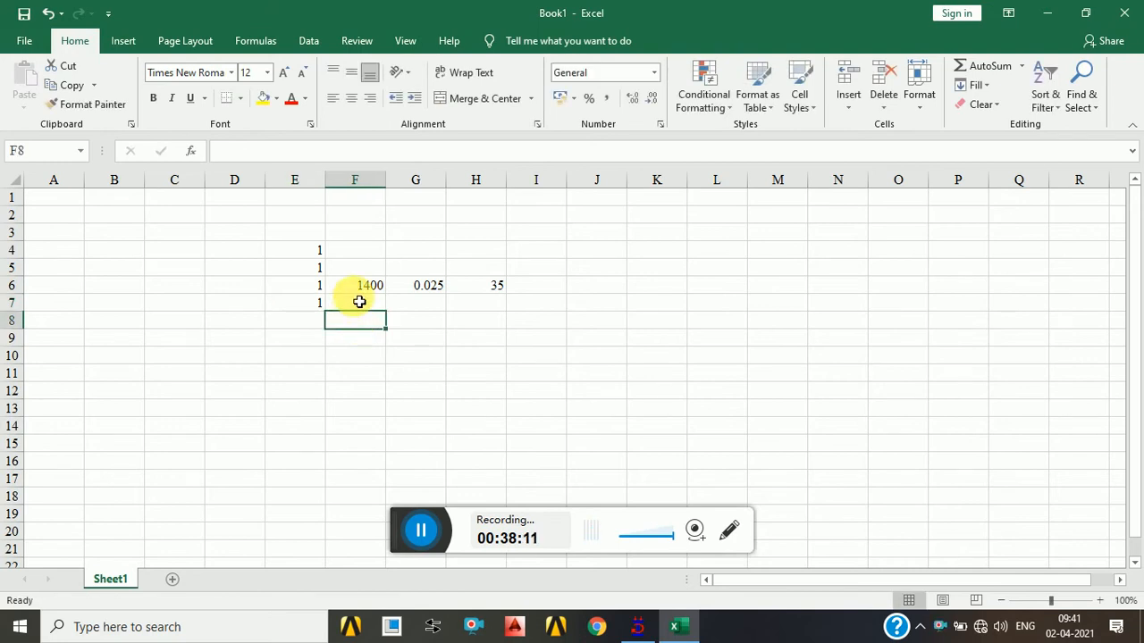
pyautogui.click(359, 302)
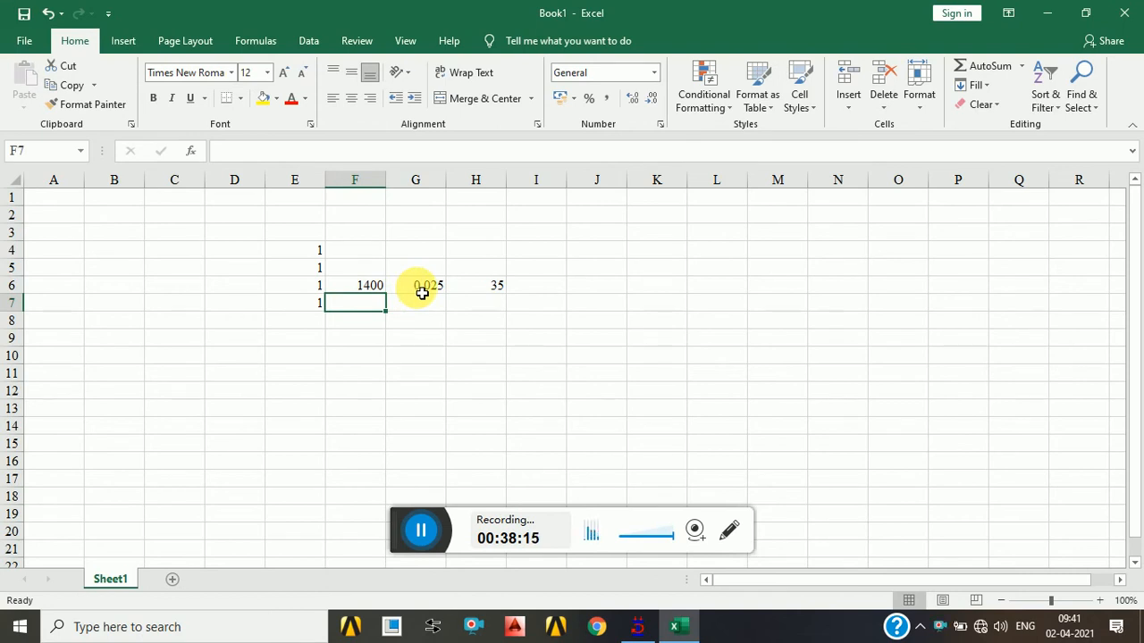
pyautogui.write('160')
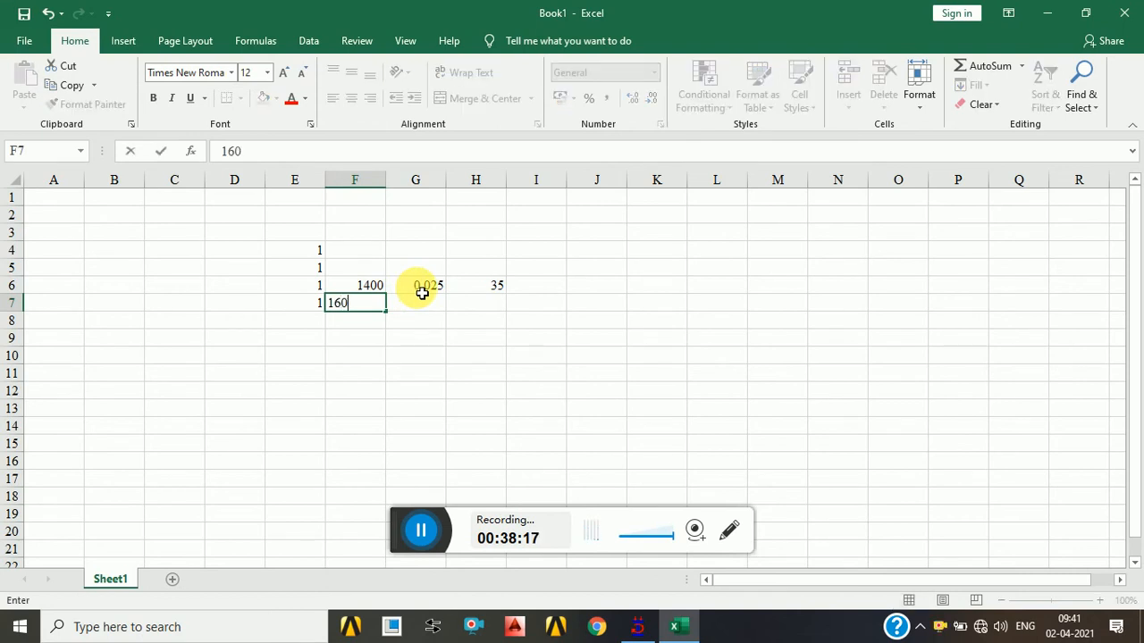
pyautogui.press('Return')
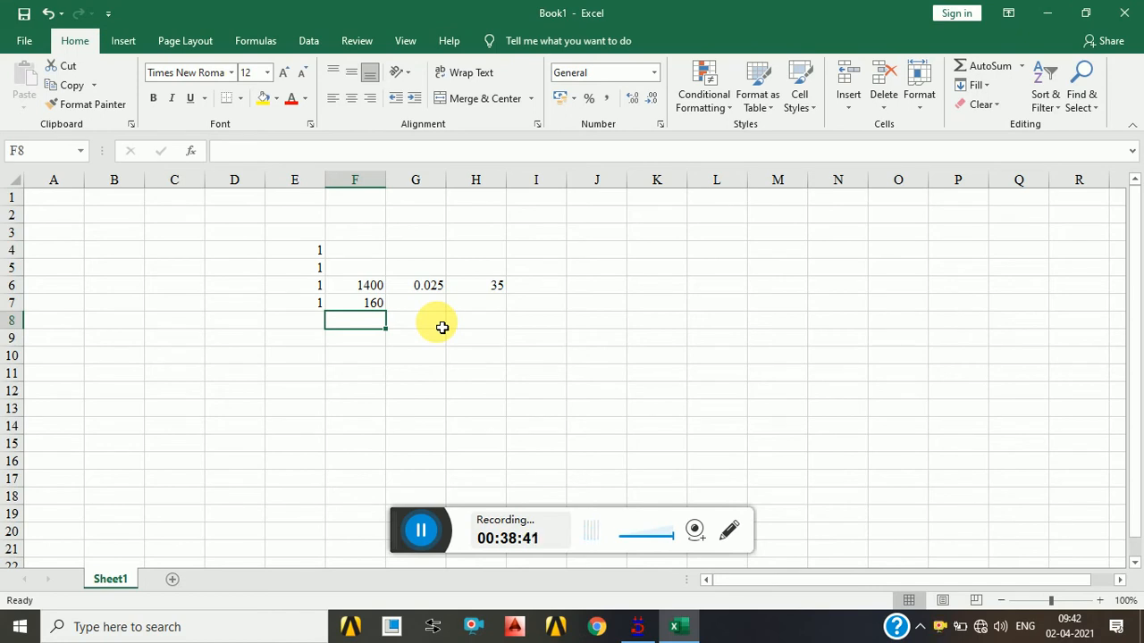
pyautogui.click(361, 303)
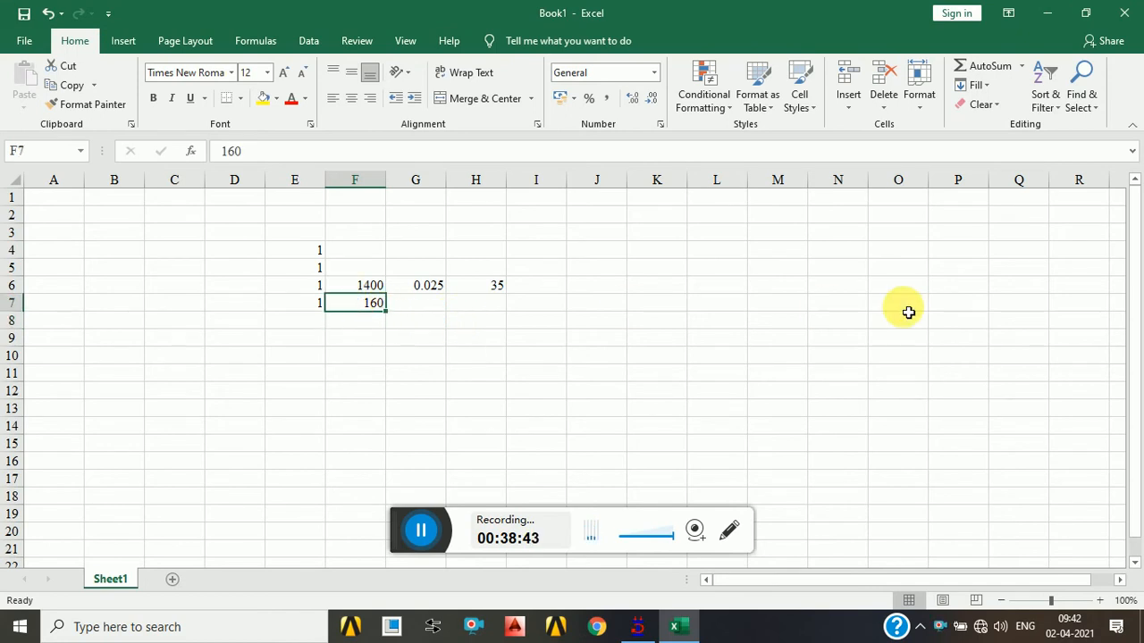
# Enter the formula =50/1000 in cell G7.
pyautogui.click(437, 310)
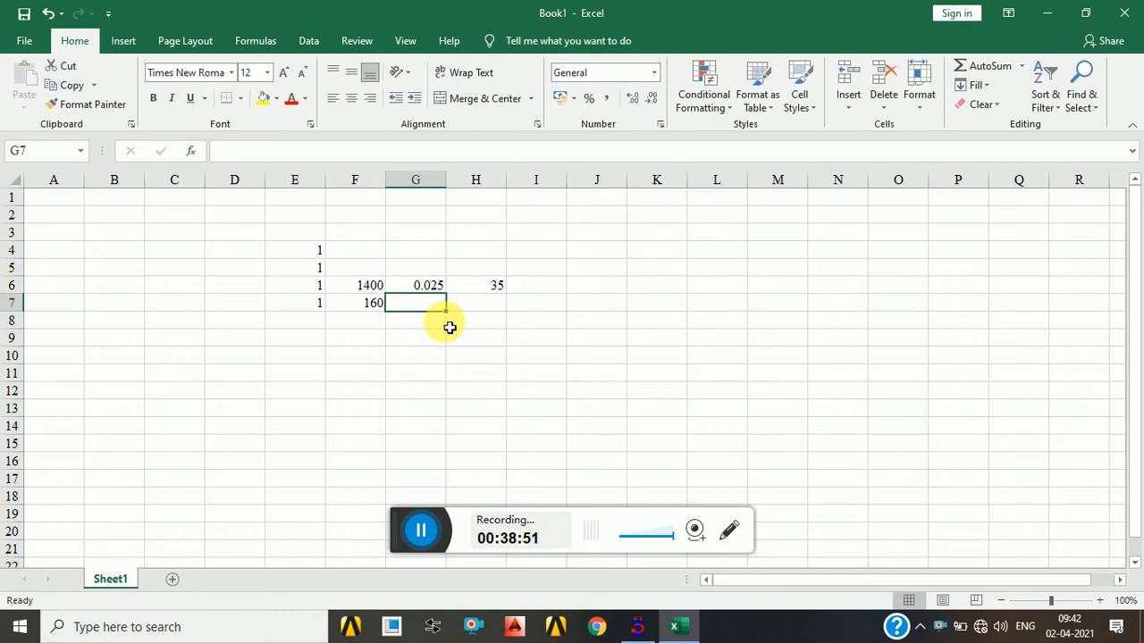
pyautogui.write('=')
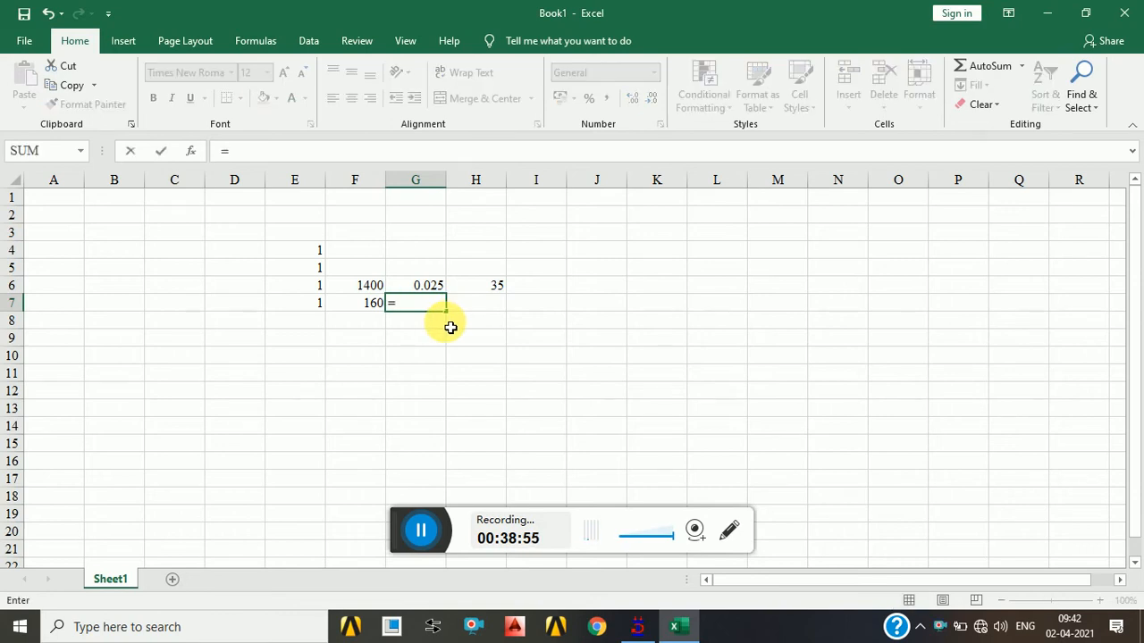
pyautogui.write('50/')
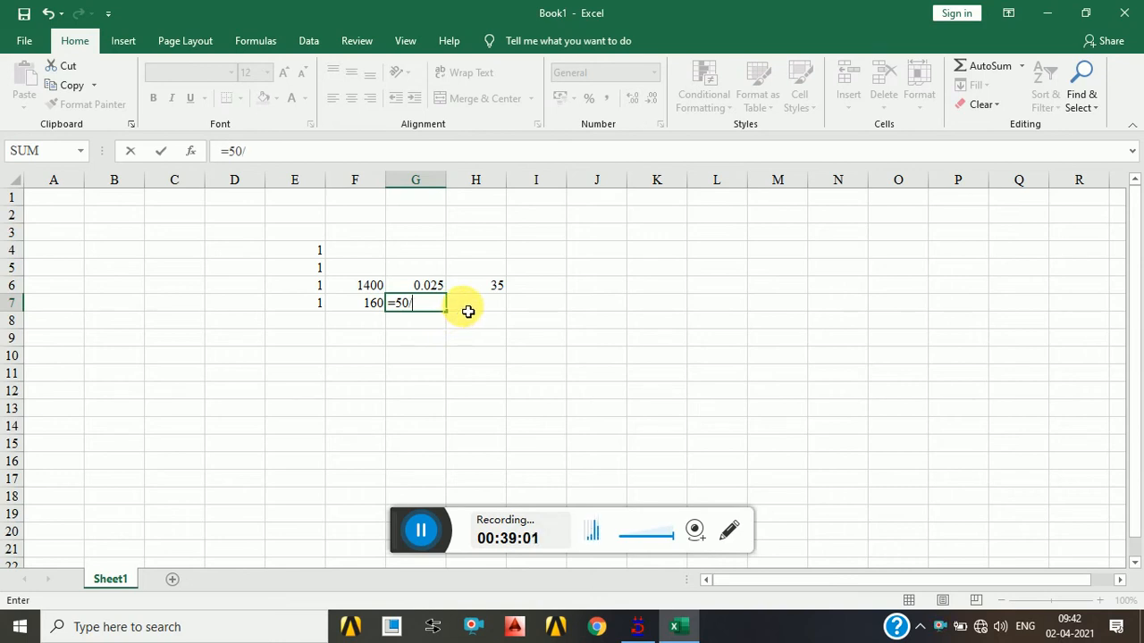
pyautogui.write('1000')
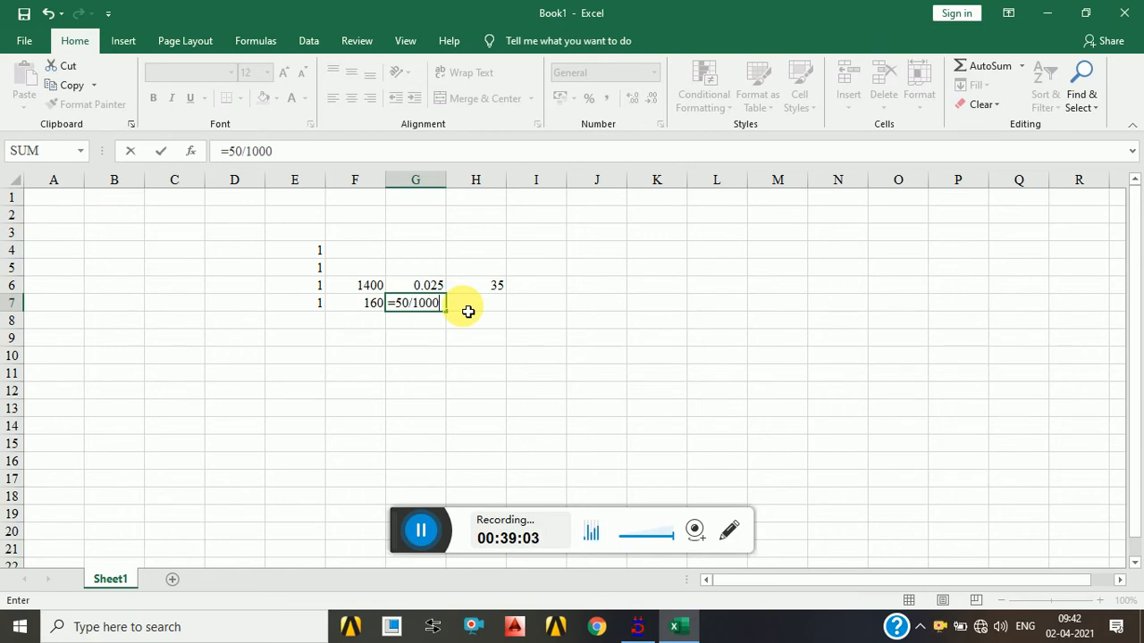
pyautogui.press('Return')
# Calculate the product of row 7 in cell H7 with the formula =G7*F7*E7.
pyautogui.click(493, 310)
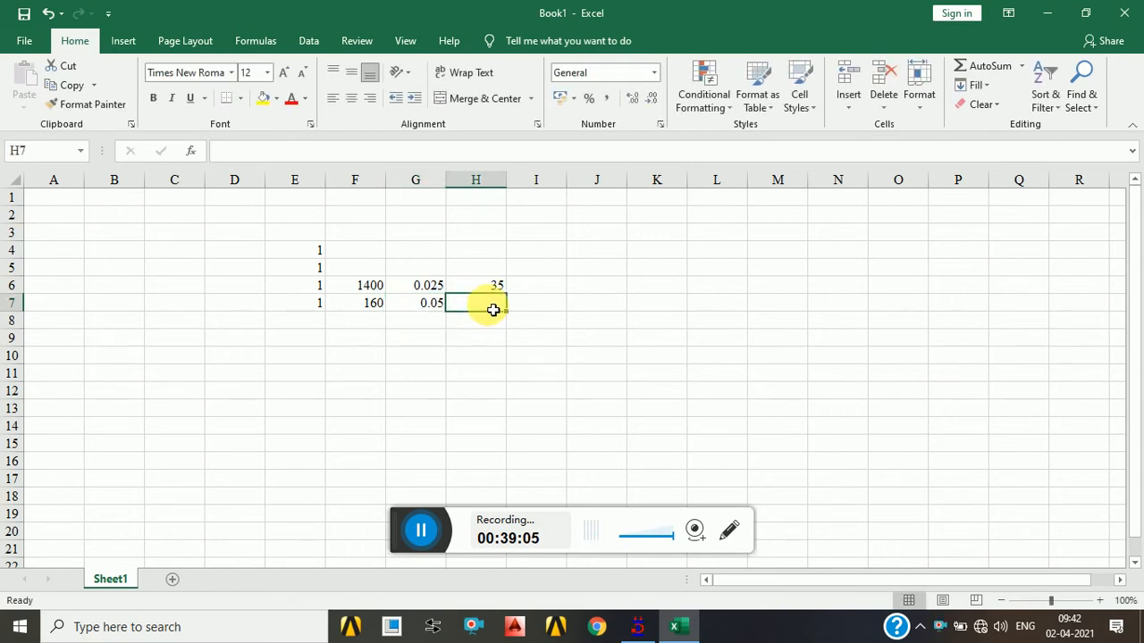
pyautogui.write('=')
pyautogui.click(442, 304)
pyautogui.write('*')
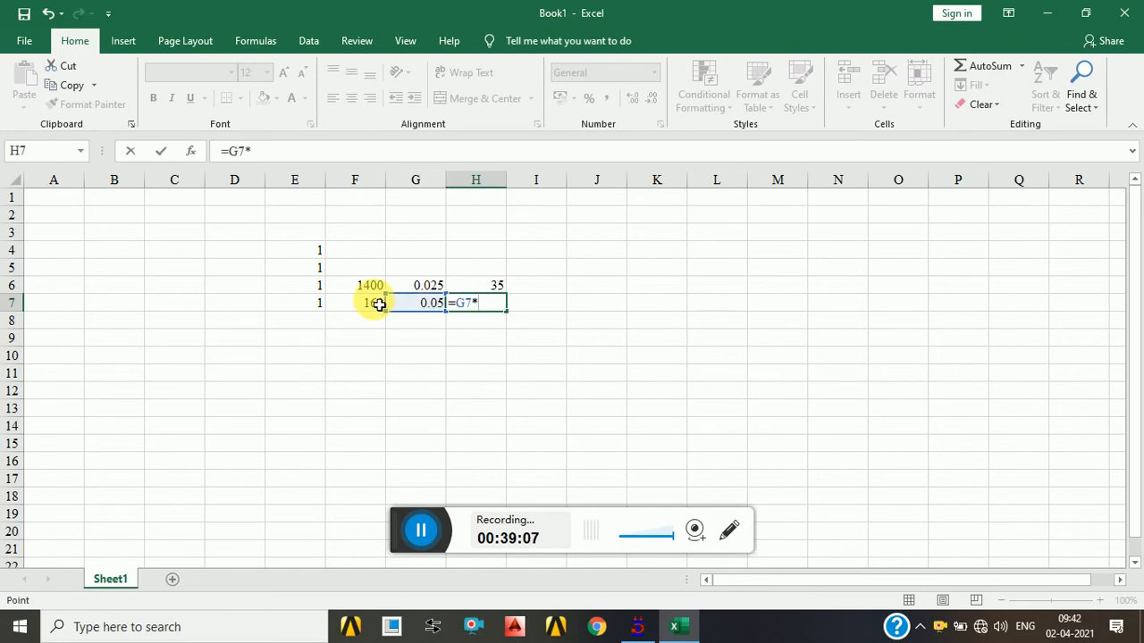
pyautogui.click(375, 304)
pyautogui.write('*')
pyautogui.click(320, 305)
pyautogui.press('Return')
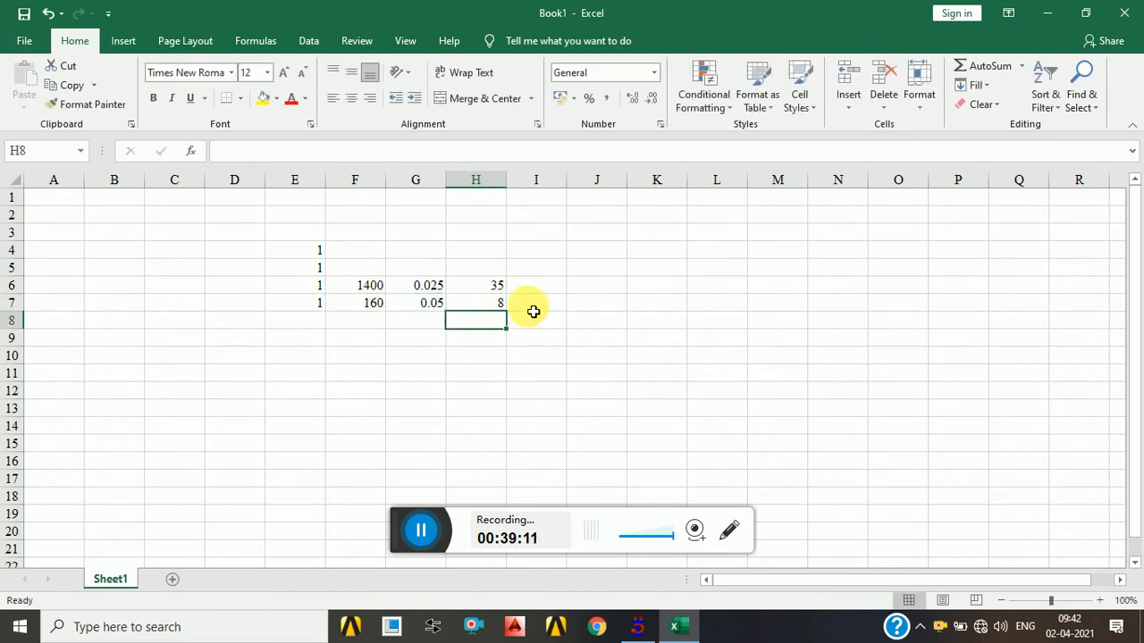
# Total the two products in H6 and H7 with AutoSum in cell H8.
pyautogui.click(498, 287)
pyautogui.moveTo(500, 300); pyautogui.dragTo(500, 302)
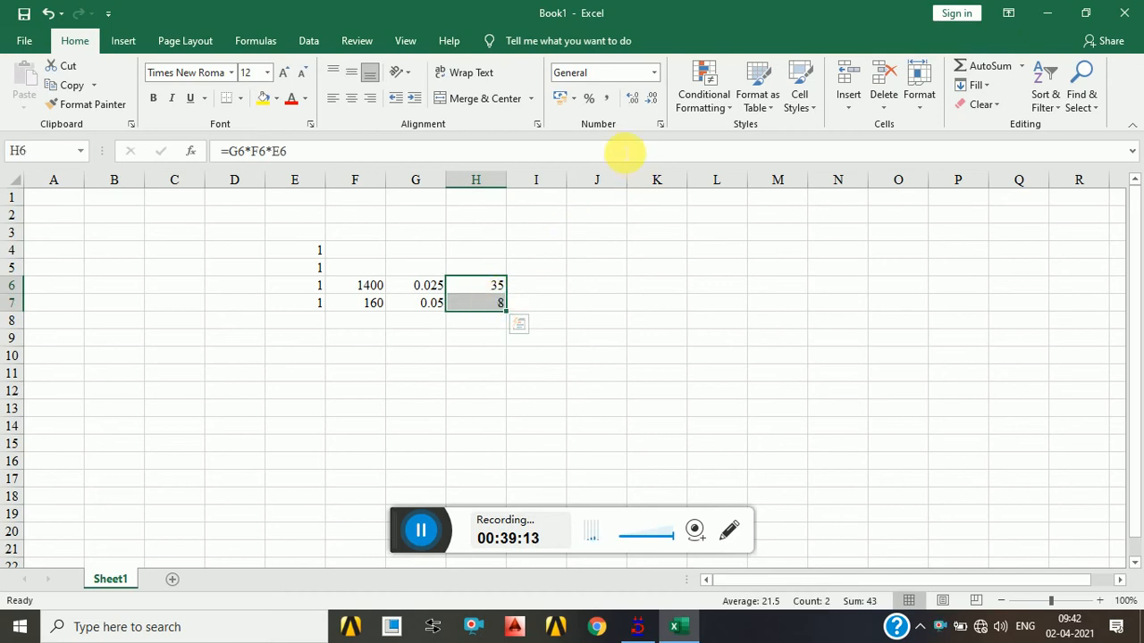
pyautogui.click(989, 72)
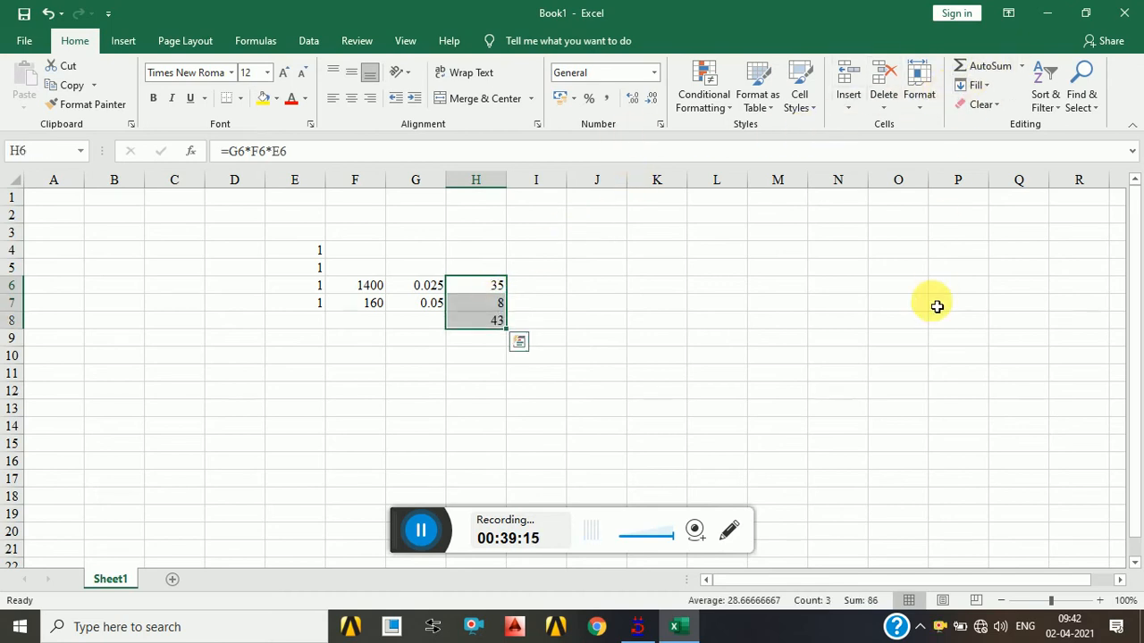
pyautogui.click(586, 360)
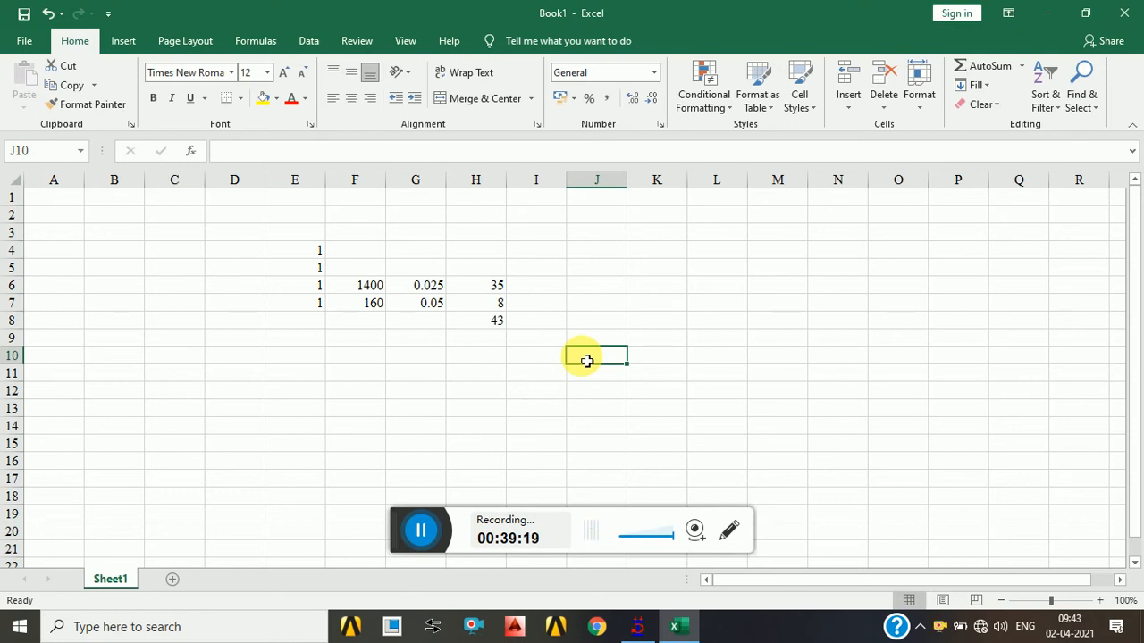
# Change the value in cell F6 to 2000 and the value in cell F7 to 500.
pyautogui.click(362, 288)
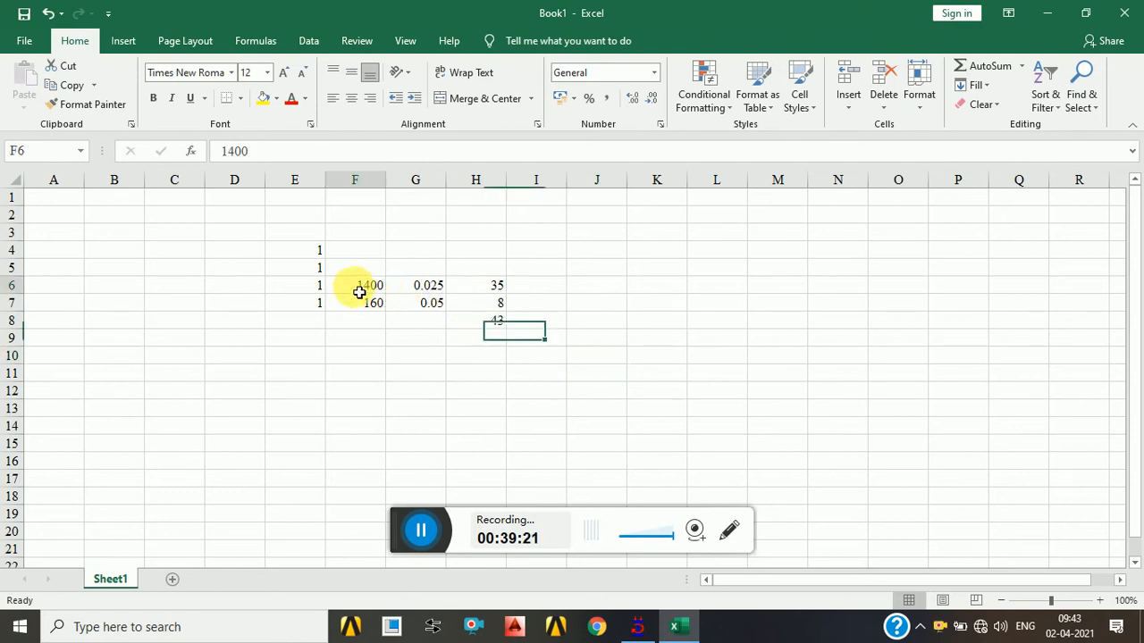
pyautogui.write('2000')
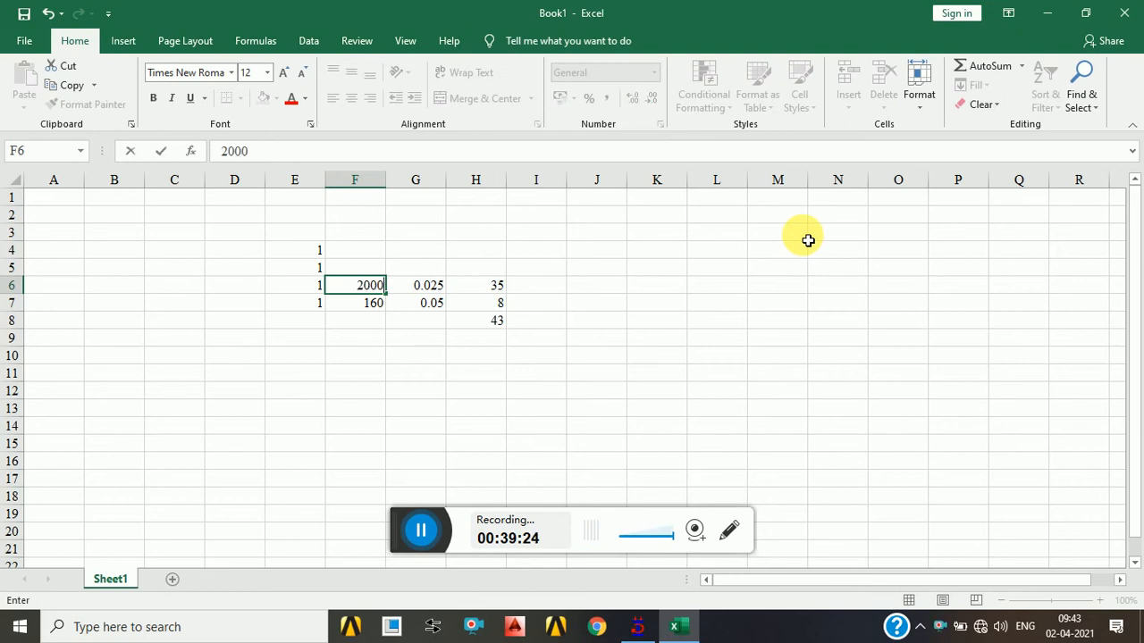
pyautogui.press('Return')
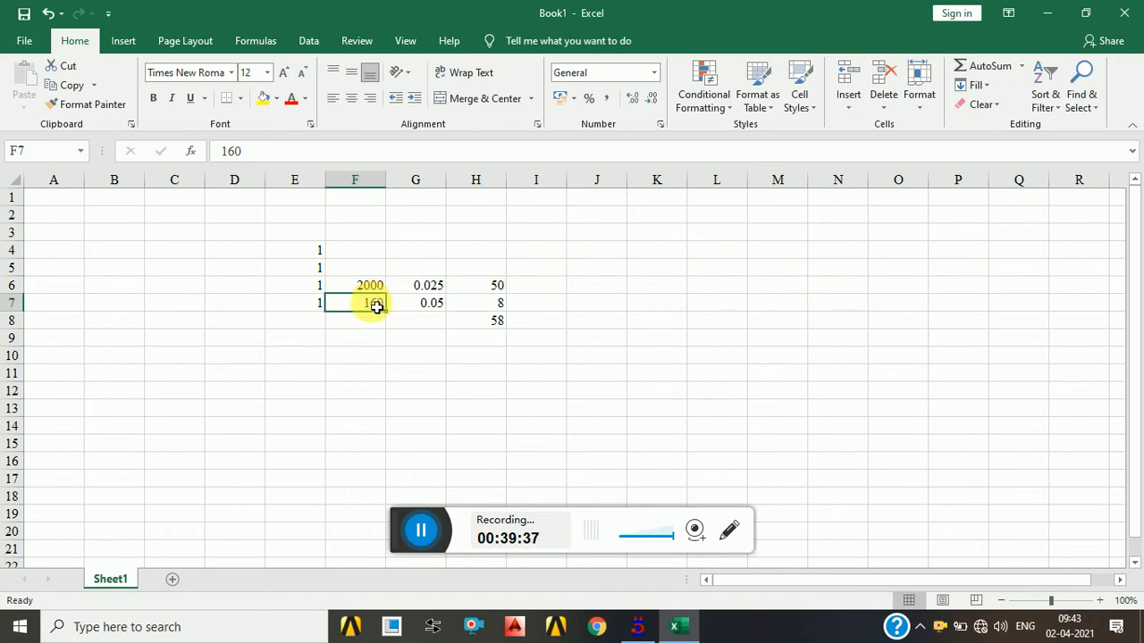
pyautogui.write('500')
pyautogui.press('Return')
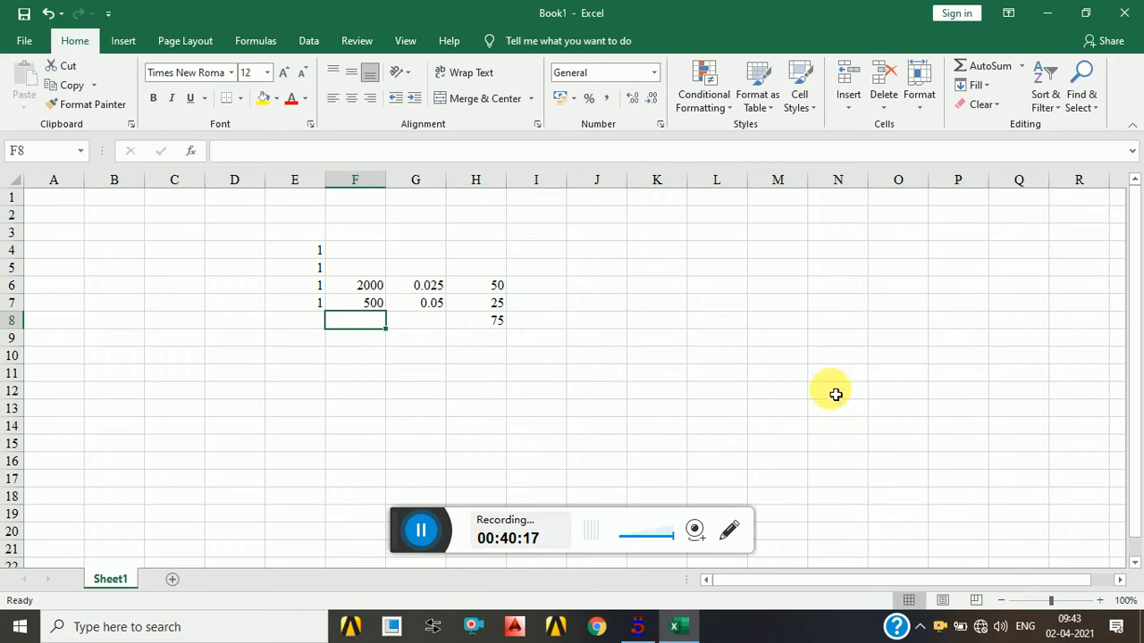
# Change the value in cell F6 to 1500 and the value in cell F7 to 300.
pyautogui.click(368, 292)
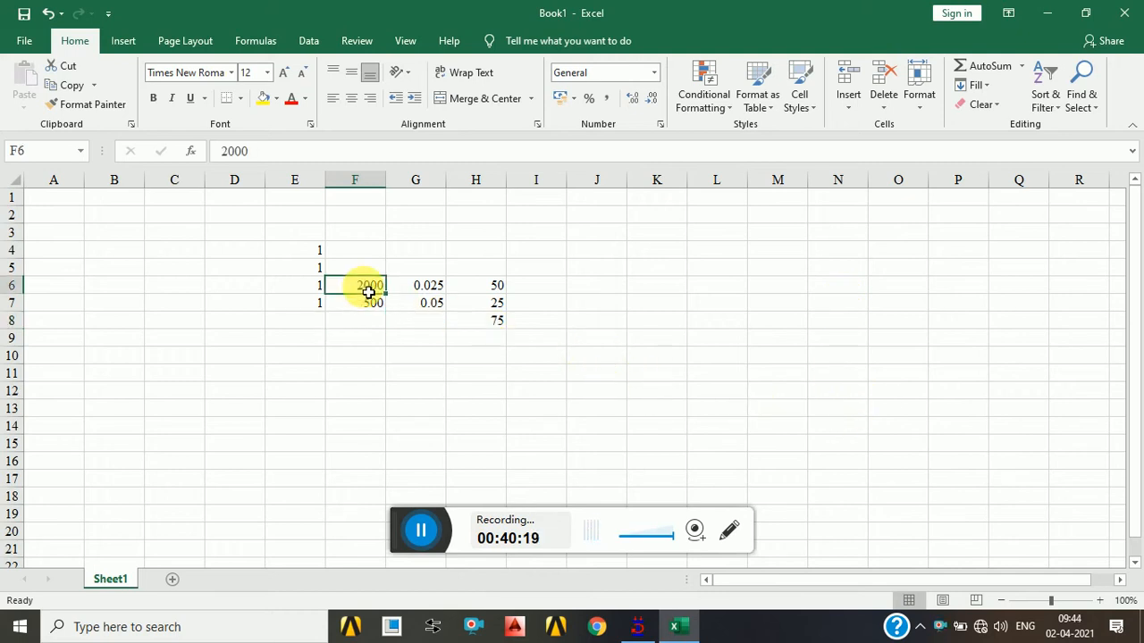
pyautogui.write('1500')
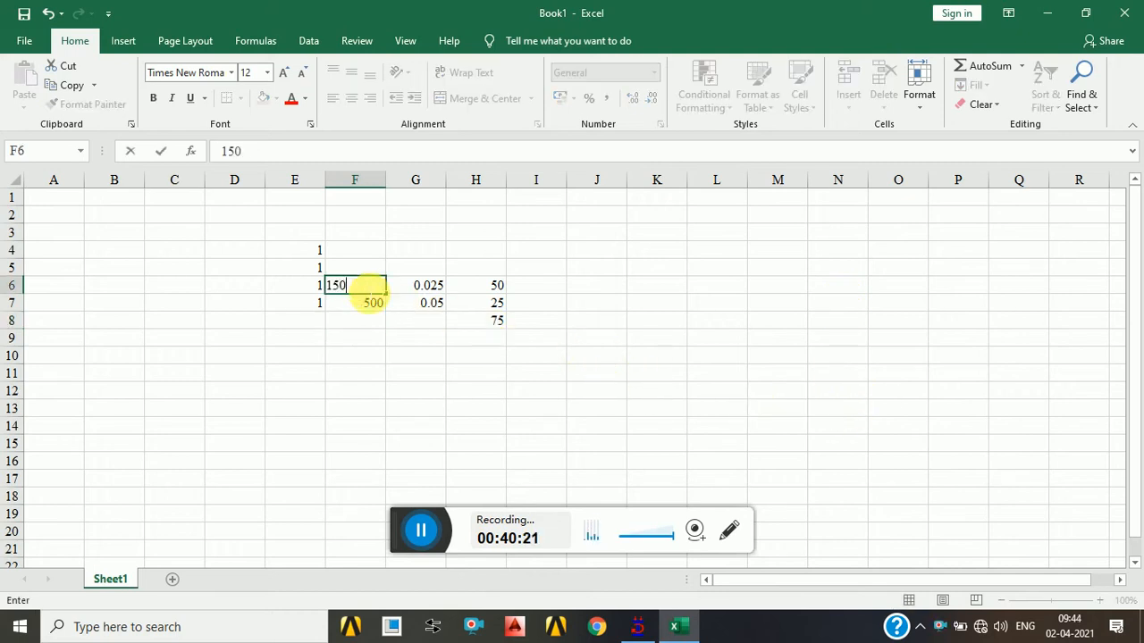
pyautogui.hotkey('ctrl', 'Return')
pyautogui.press('Down')
pyautogui.write('300')
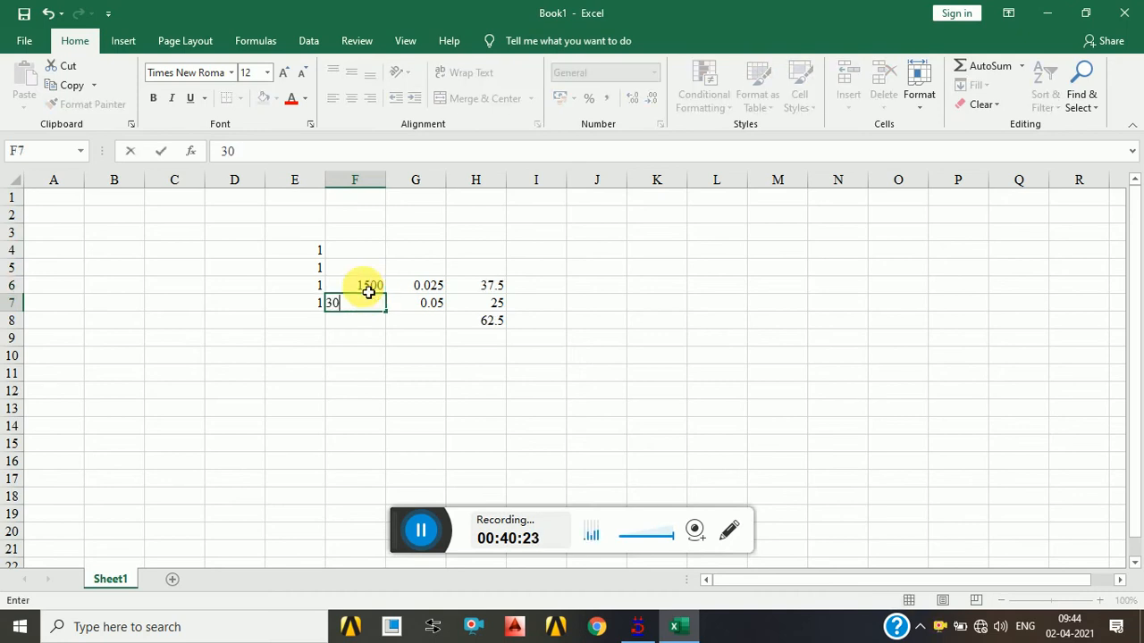
pyautogui.press('Return')
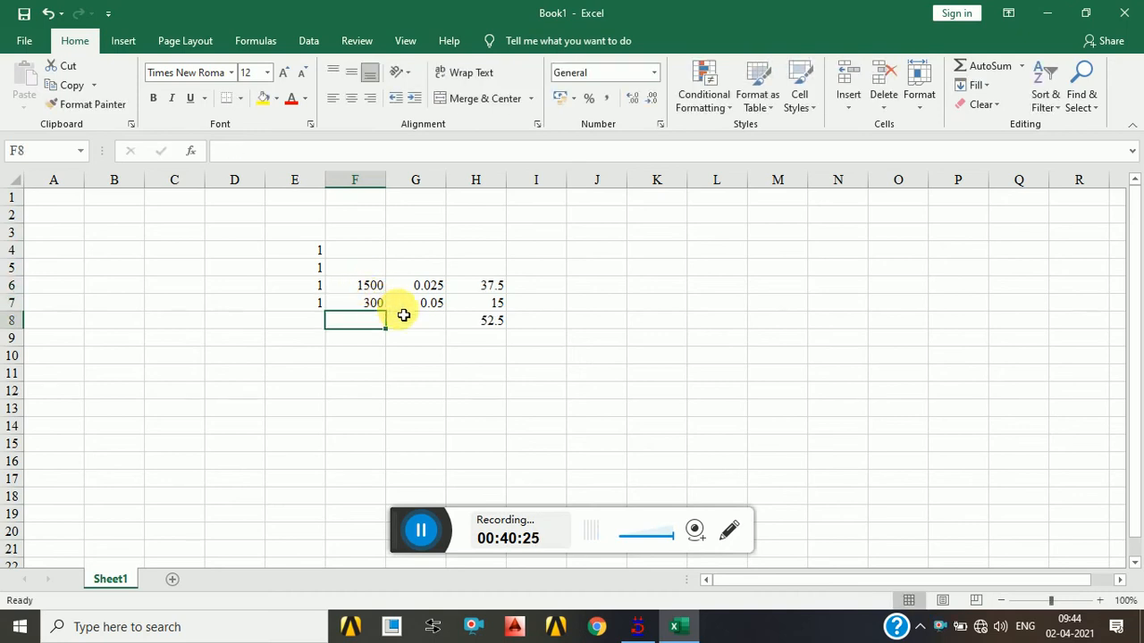
# Switch back to STAAD.Pro and set the floor load's Y range to a minimum of 5 m and a maximum of 100 m.
pyautogui.click(1046, 18)
pyautogui.click(755, 362)
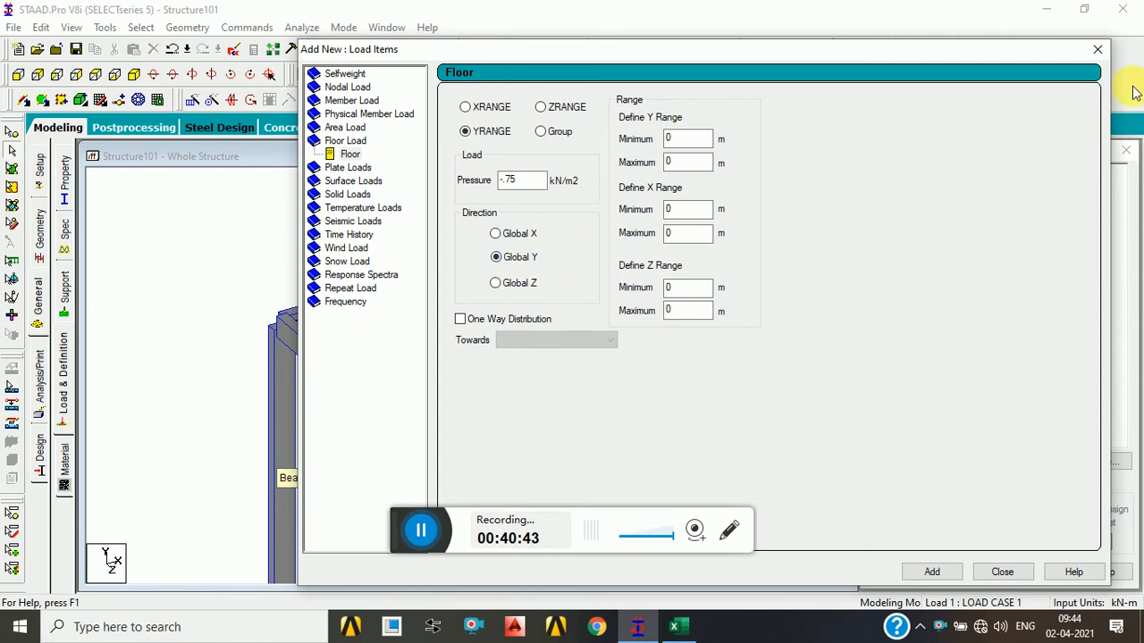
pyautogui.moveTo(514, 180); pyautogui.dragTo(453, 192)
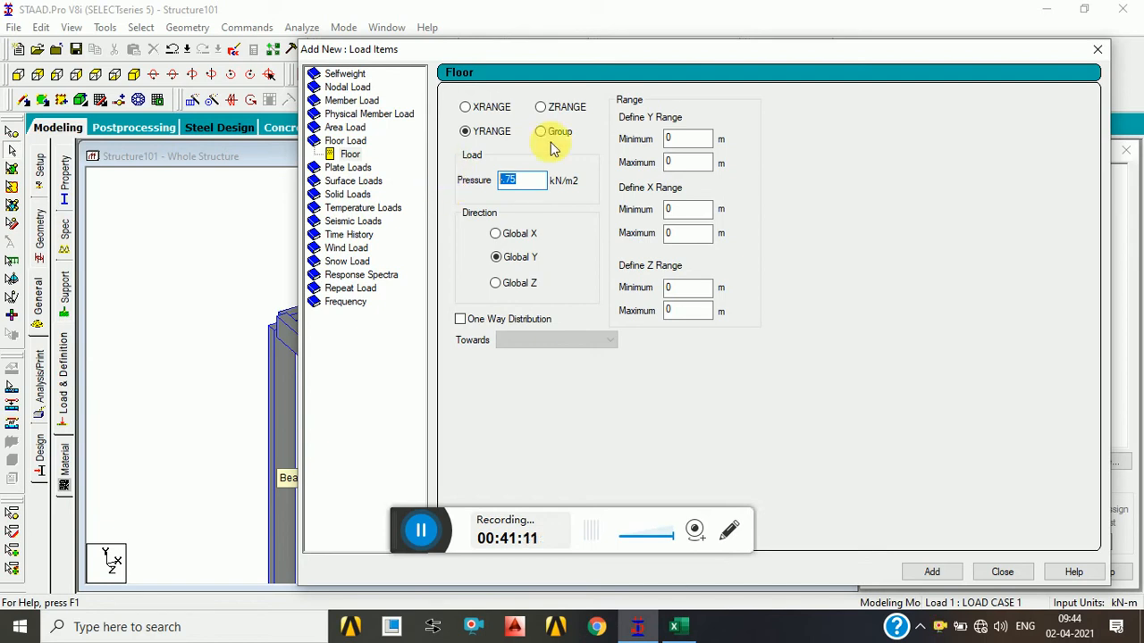
pyautogui.moveTo(663, 54); pyautogui.dragTo(878, 22)
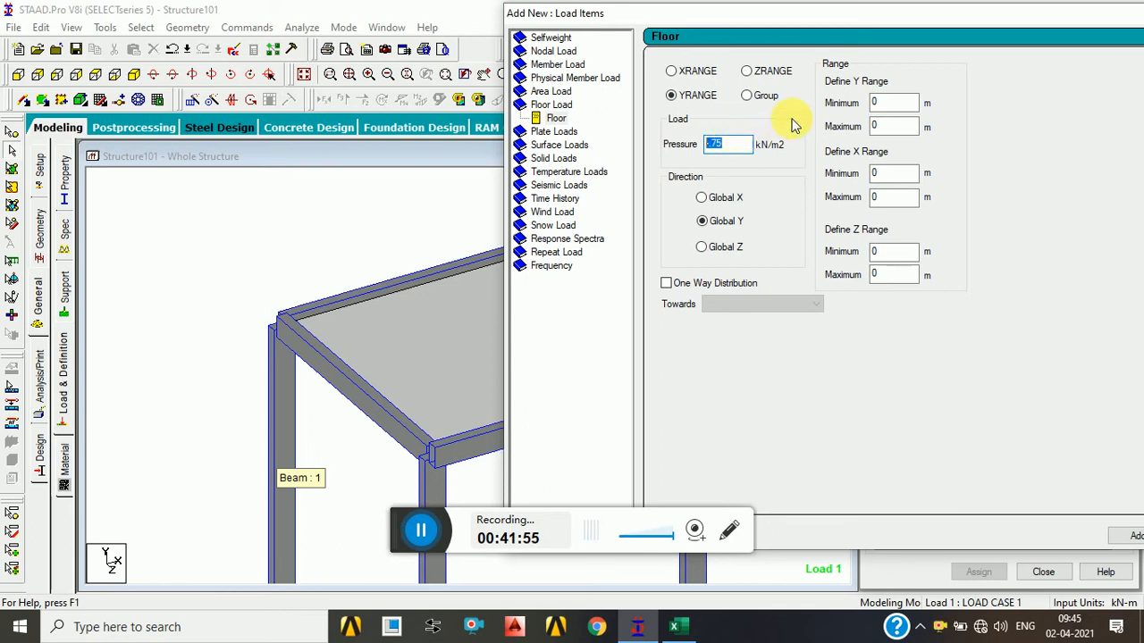
pyautogui.moveTo(914, 16); pyautogui.dragTo(709, 16)
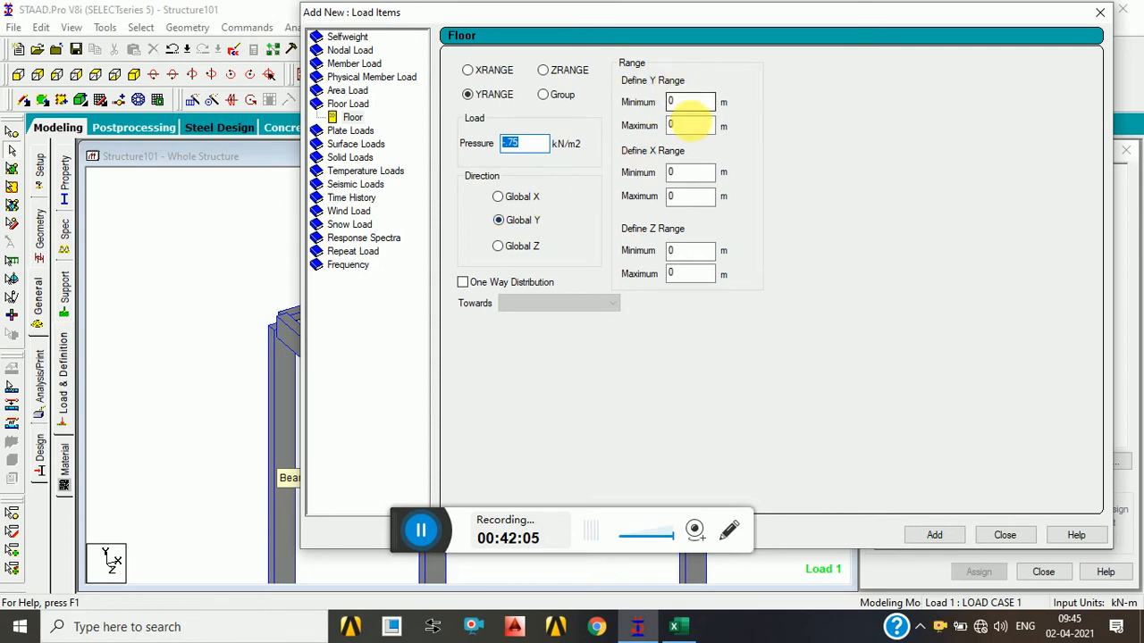
pyautogui.moveTo(692, 19); pyautogui.dragTo(845, 19)
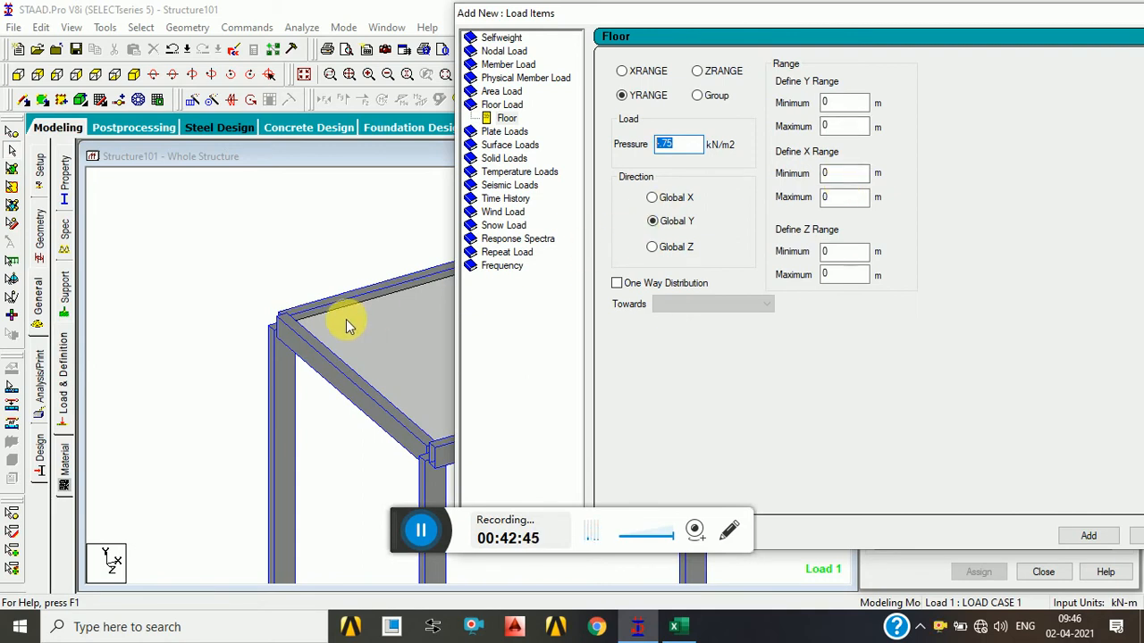
pyautogui.click(831, 102)
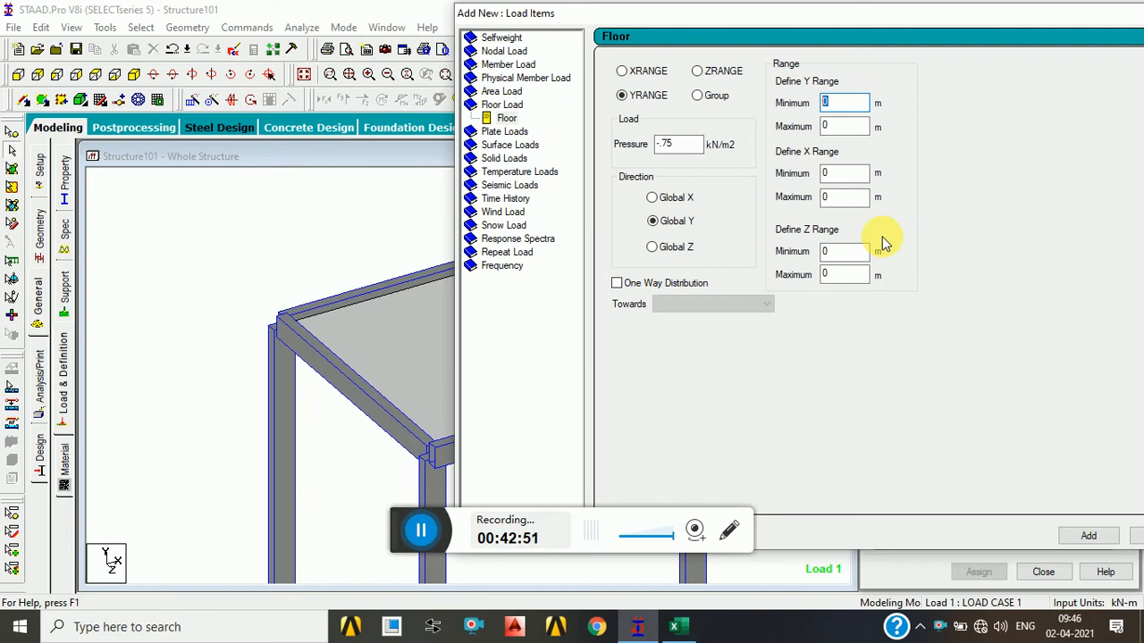
pyautogui.write('5')
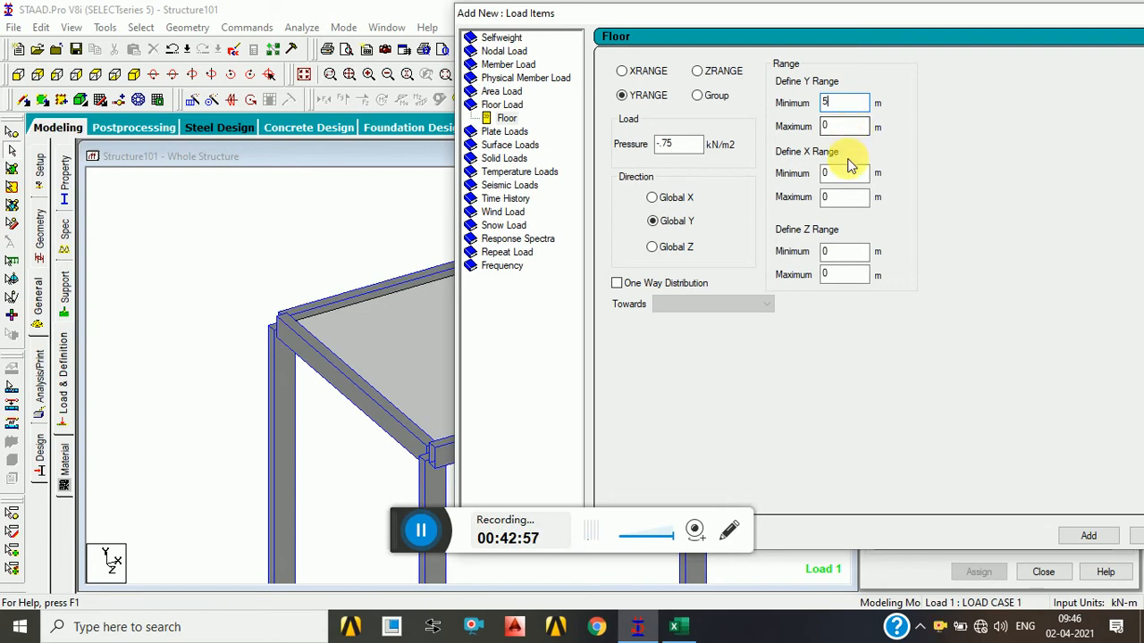
pyautogui.press('Tab')
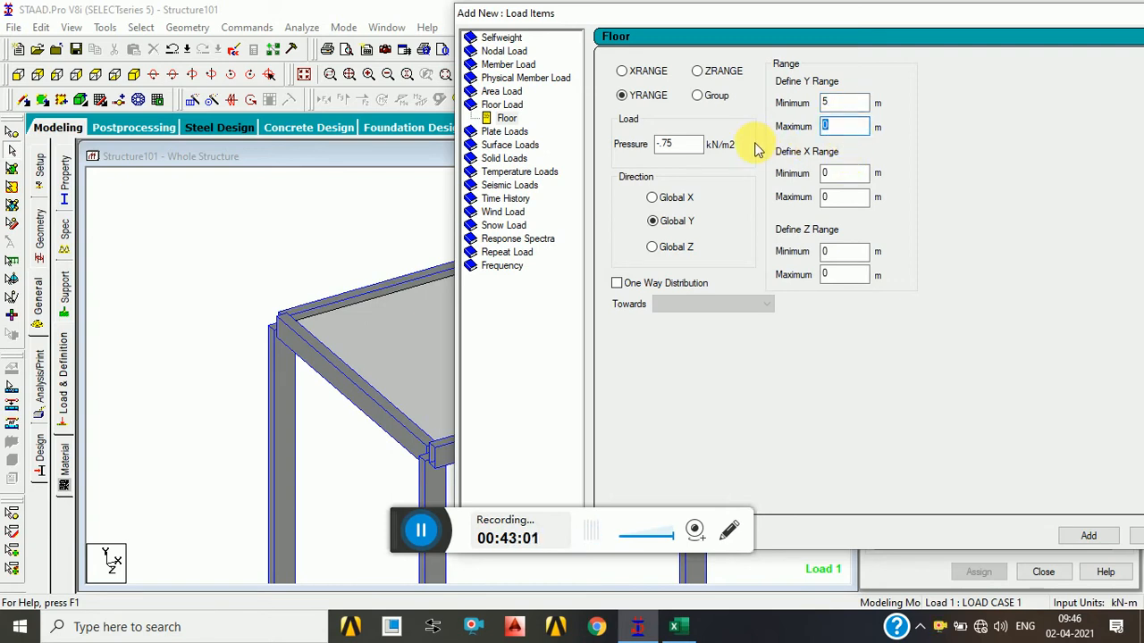
pyautogui.write('100')
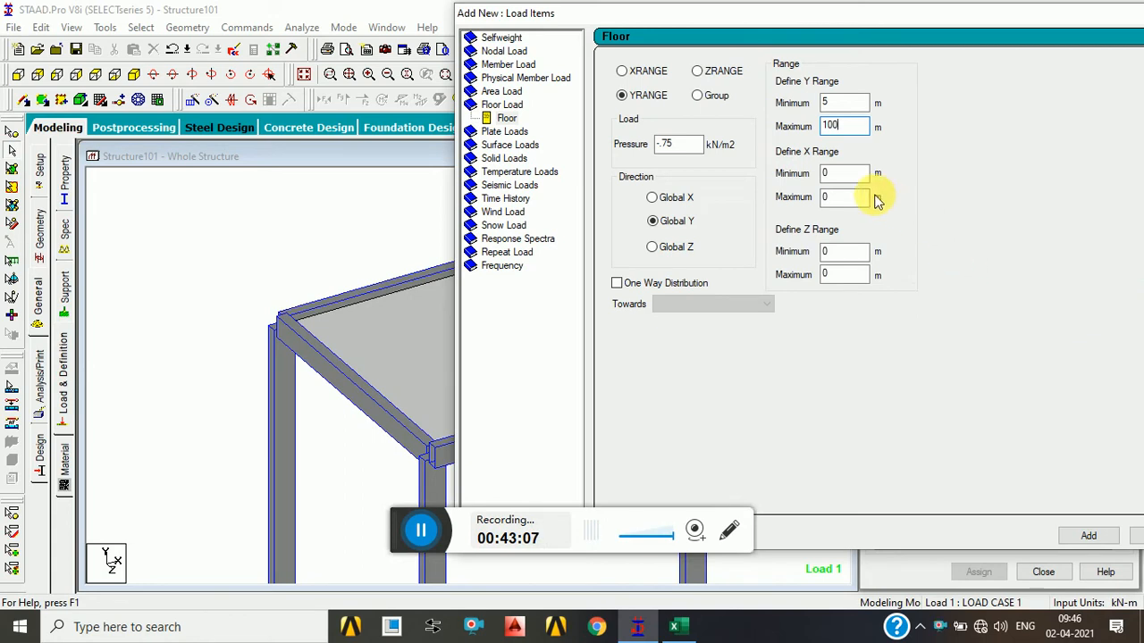
# Keep the floor load's X range minimum at 0 m and set its maximum to 100 m.
pyautogui.press('Tab')
pyautogui.press('Tab')
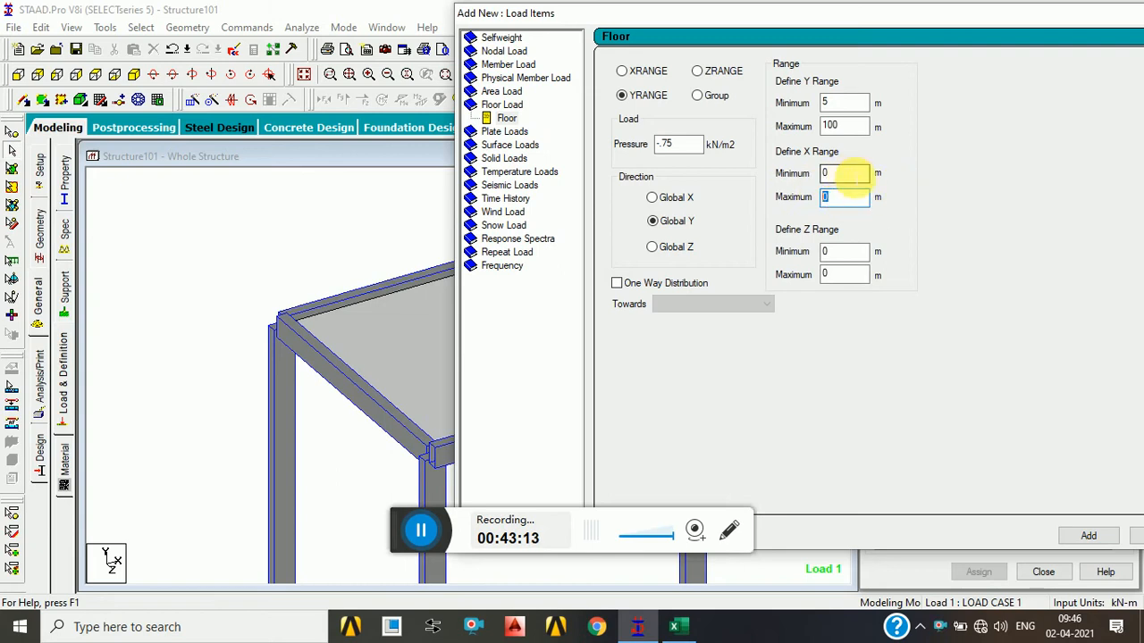
pyautogui.click(840, 173)
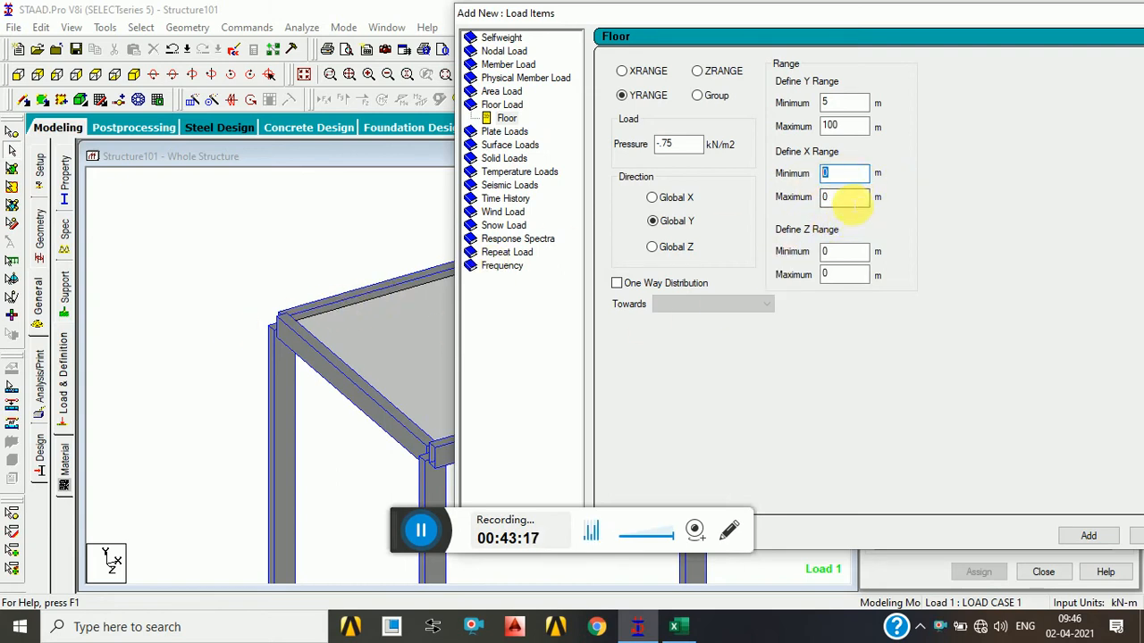
pyautogui.click(844, 198)
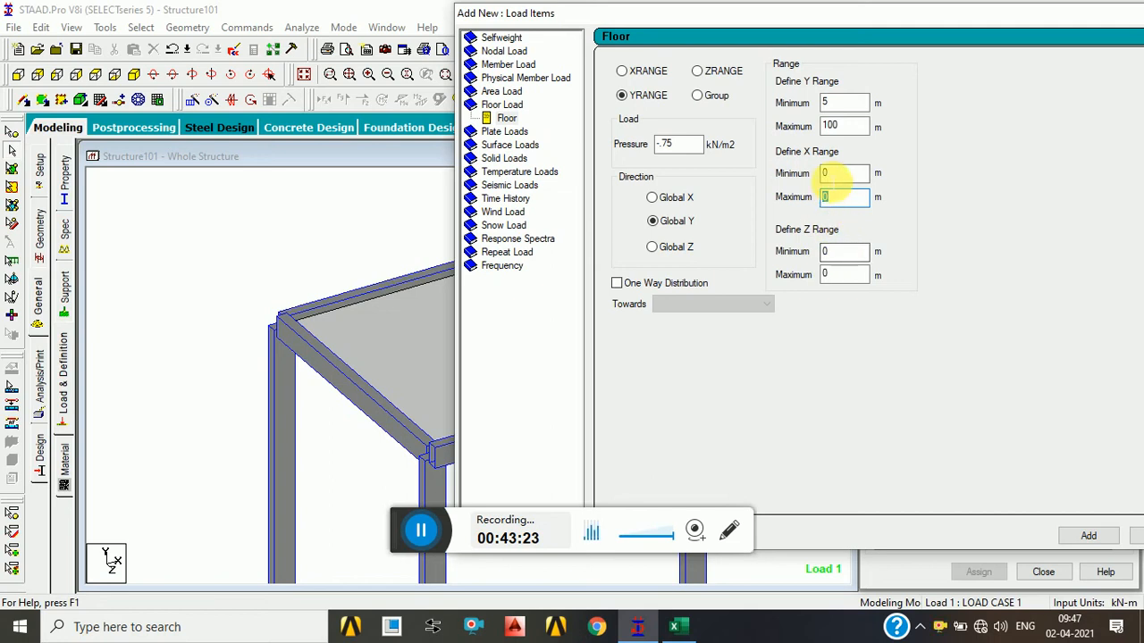
pyautogui.click(834, 175)
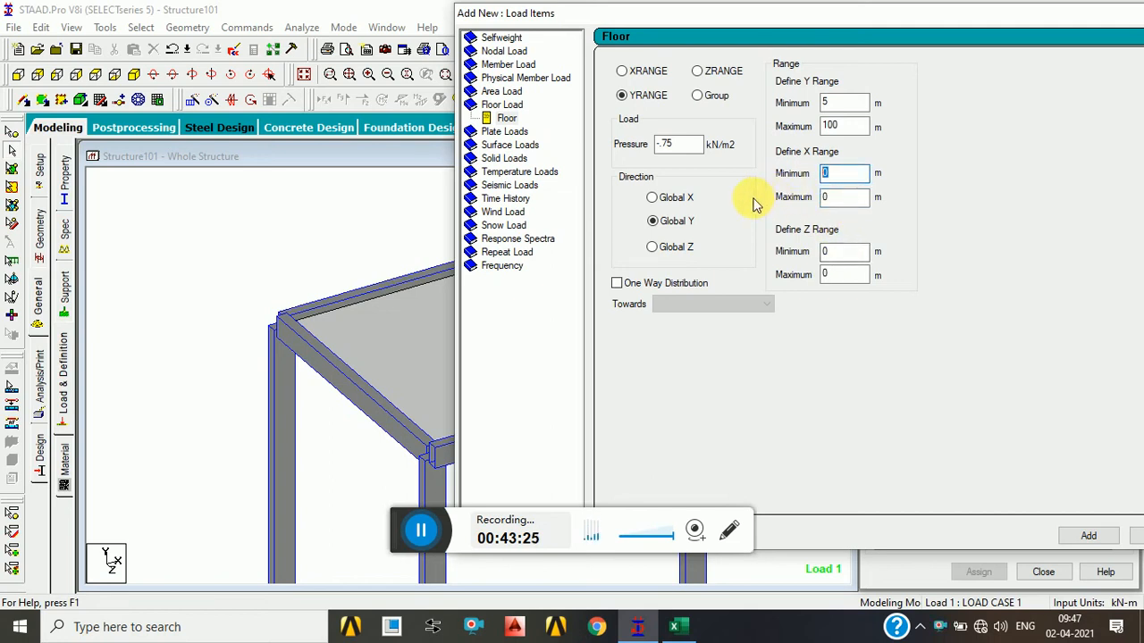
pyautogui.click(834, 198)
pyautogui.write('10')
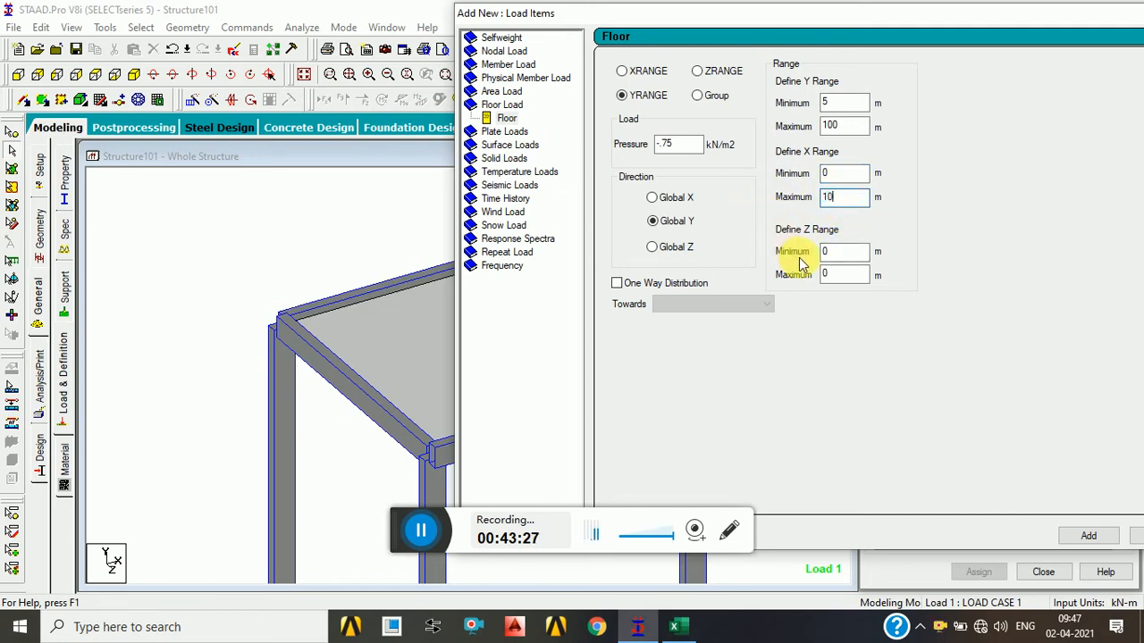
pyautogui.write('0')
# Set the floor load's Z range maximum to 100 m and add the floor load to load case 1.
pyautogui.press('Tab')
pyautogui.press('Tab')
pyautogui.write('10')
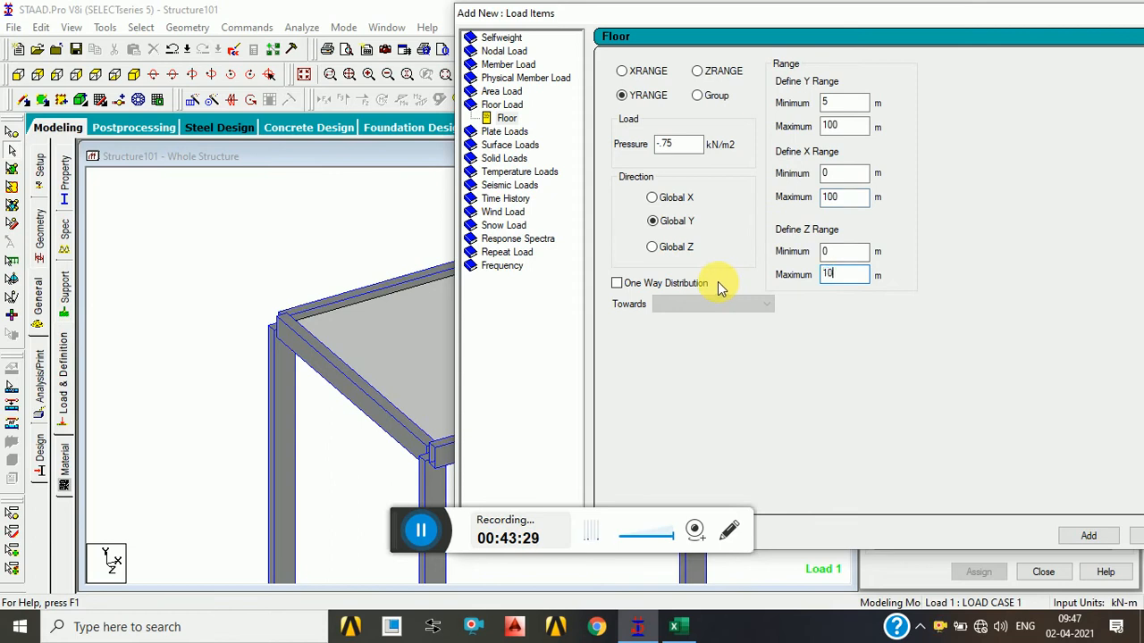
pyautogui.write('0')
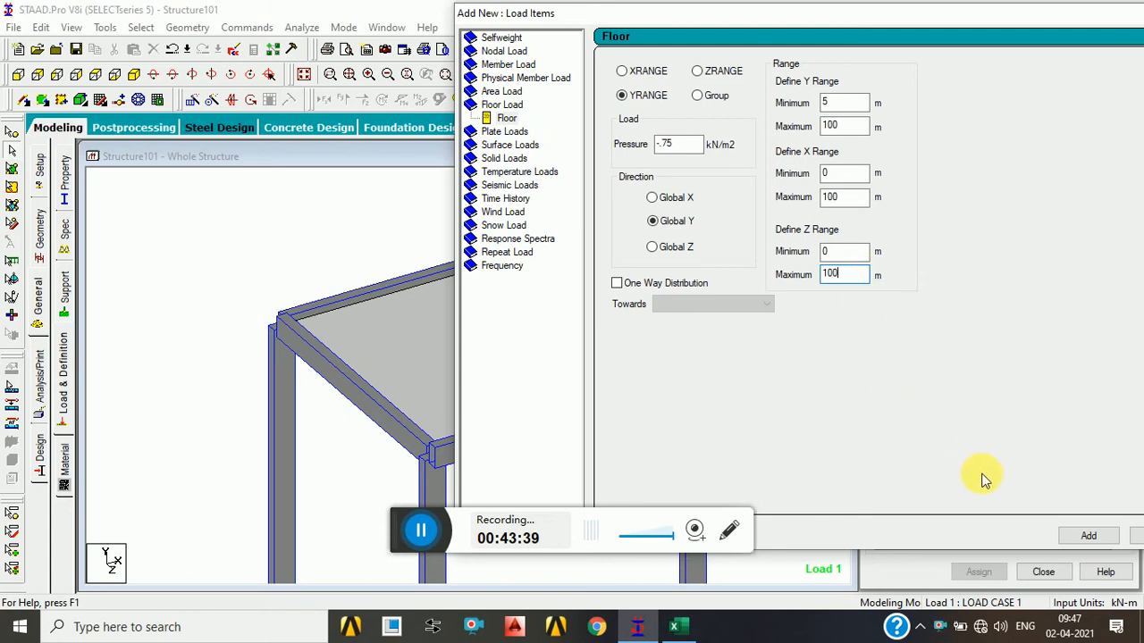
pyautogui.click(1081, 537)
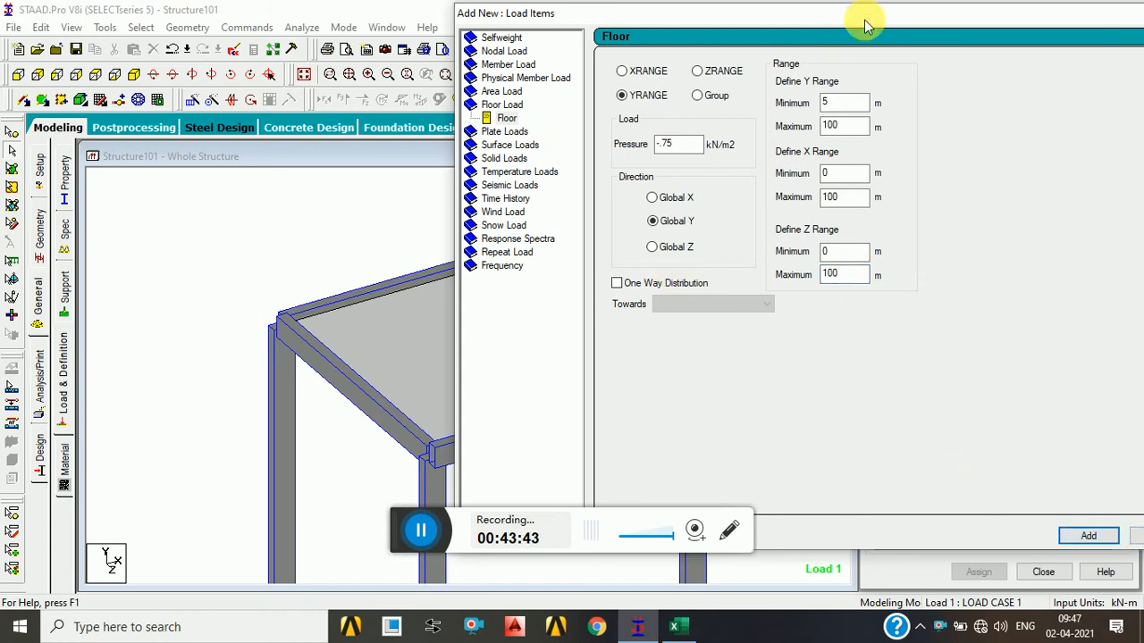
# View the factor and direction settings for seismic loads, and close the load items dialog.
pyautogui.moveTo(863, 22); pyautogui.dragTo(802, 33)
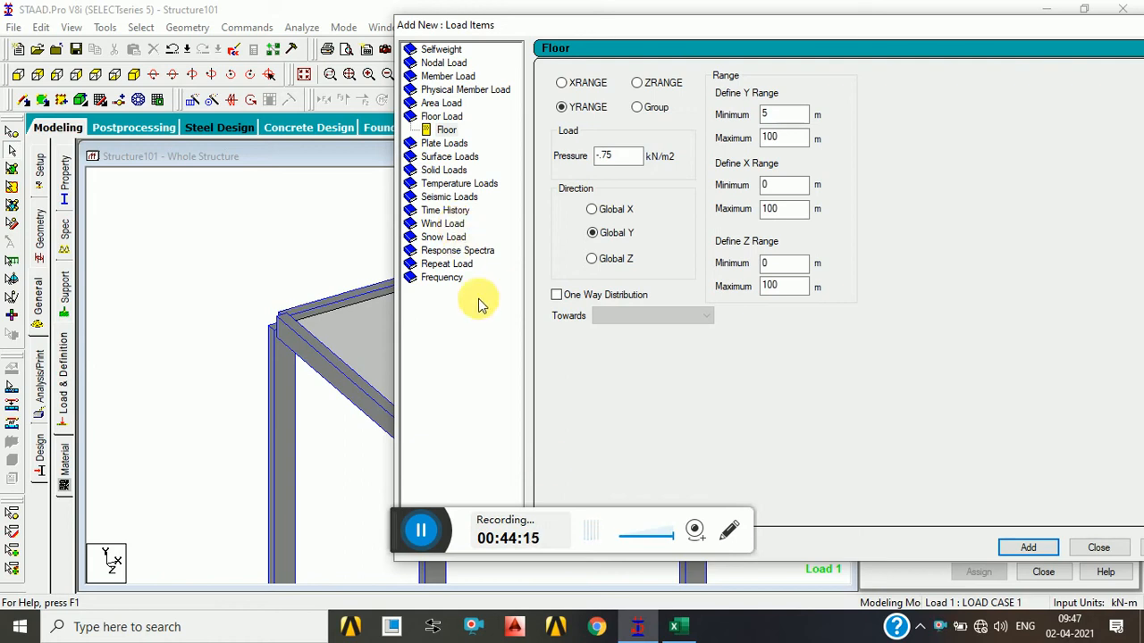
pyautogui.click(450, 200)
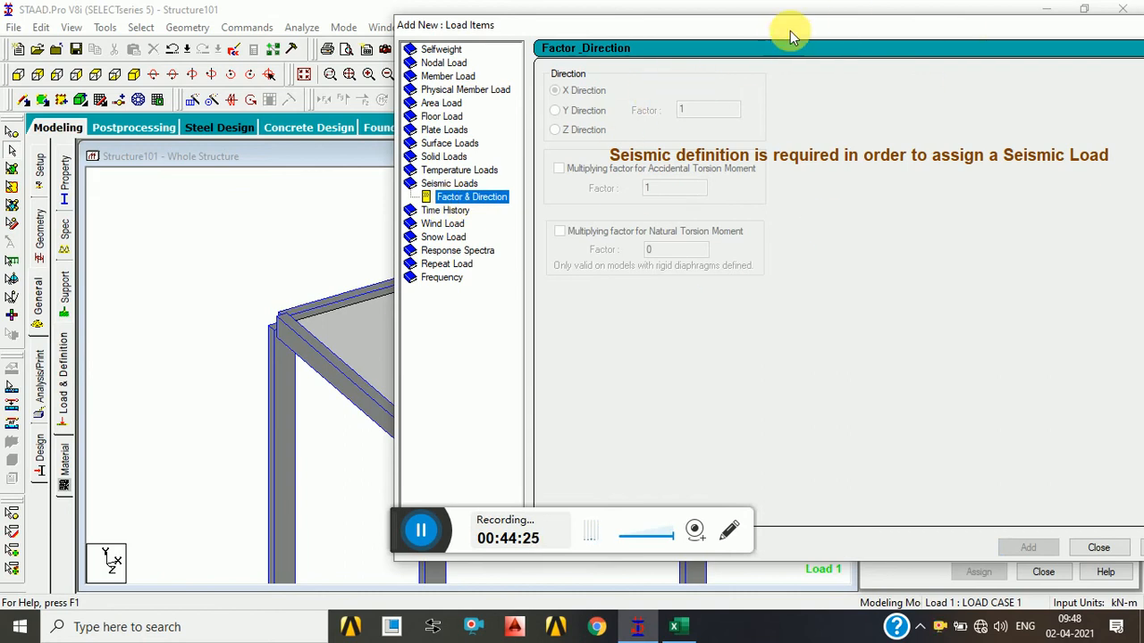
pyautogui.moveTo(789, 30); pyautogui.dragTo(486, 28)
pyautogui.click(790, 549)
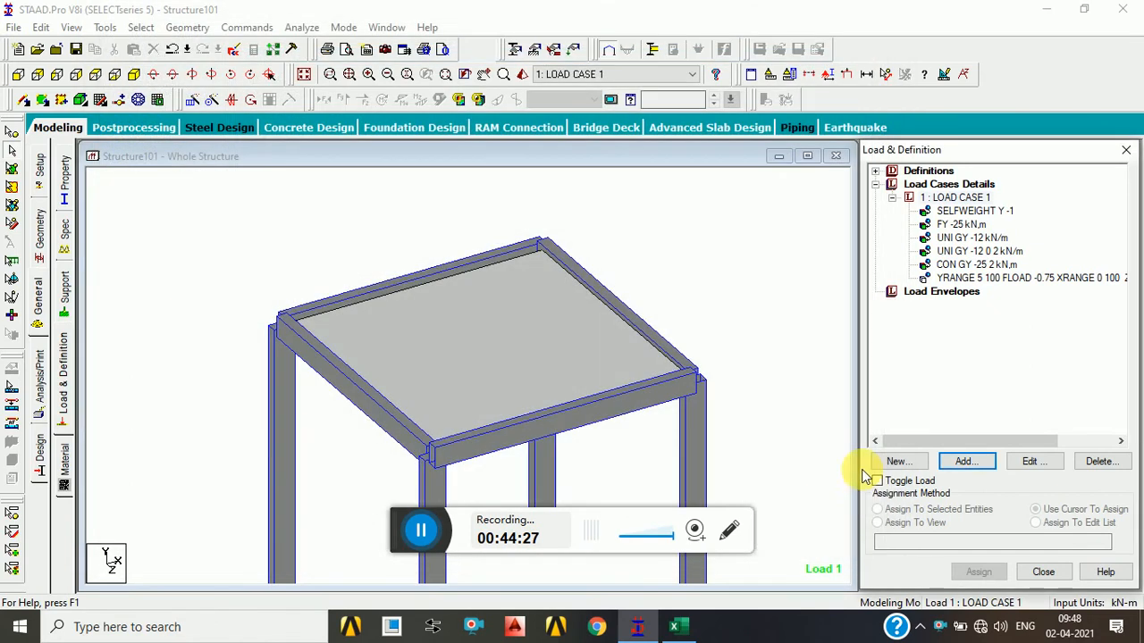
# Display the CON GY -25 member load on the structure and look through the geometry, section property and job information pages.
pyautogui.click(983, 265)
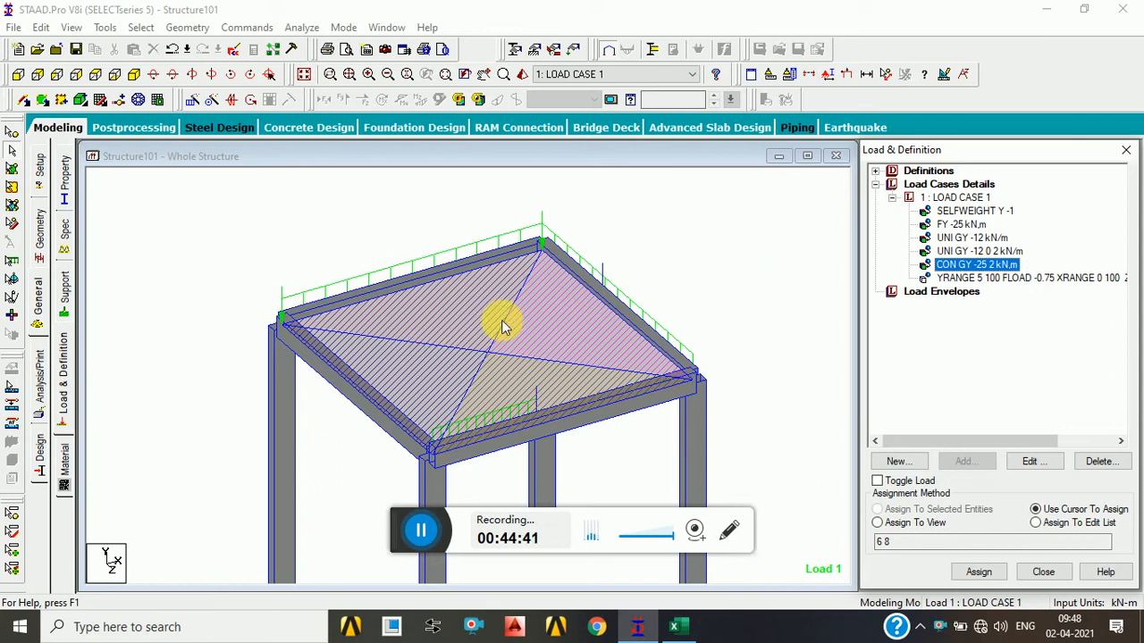
pyautogui.click(40, 227)
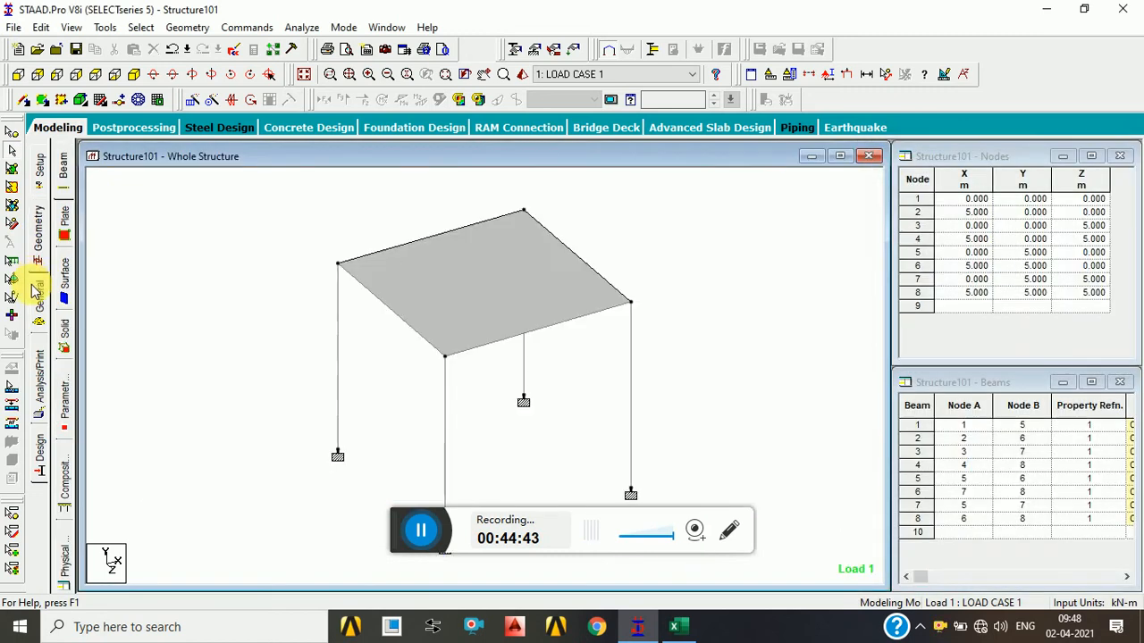
pyautogui.click(35, 295)
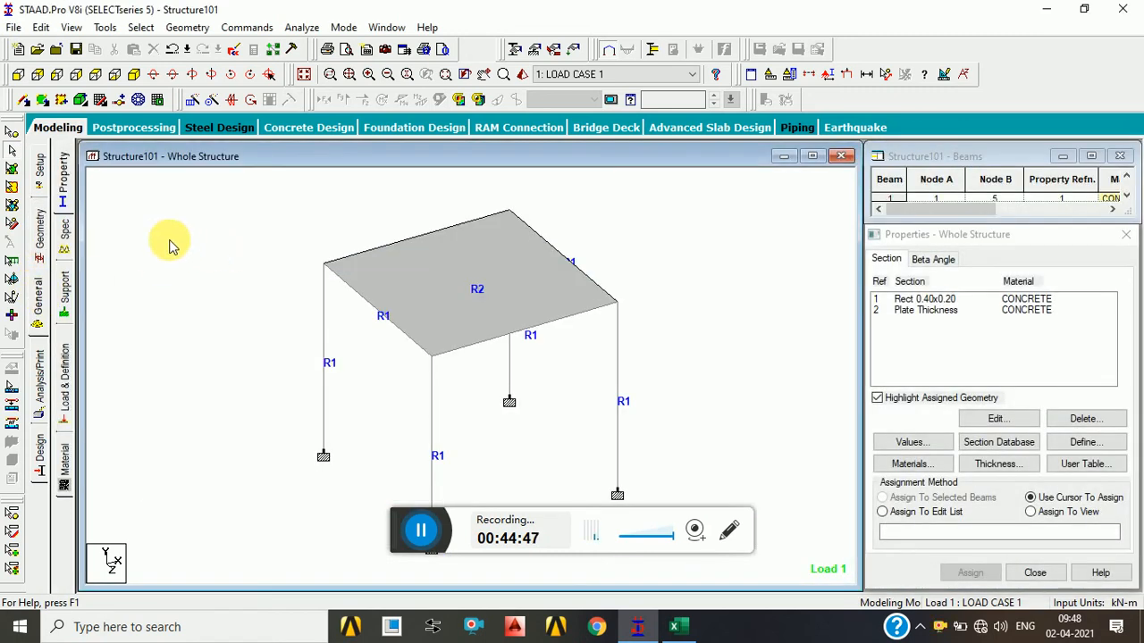
pyautogui.click(37, 183)
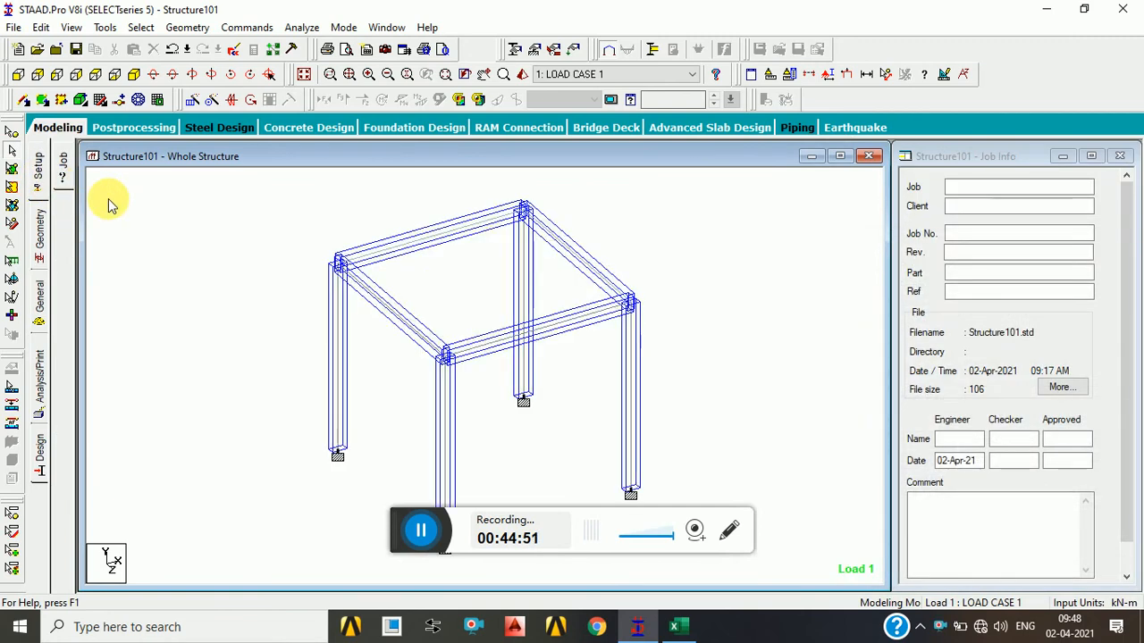
pyautogui.click(40, 253)
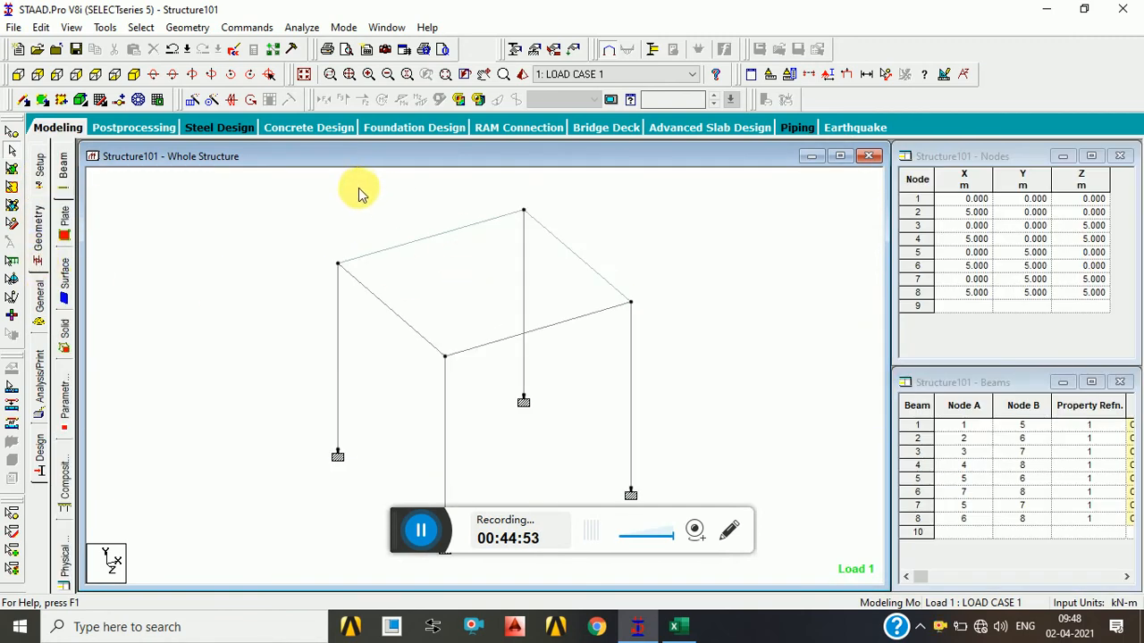
# Display the YRANGE floor load of load case 1 on the frame and examine its distribution over the beams near the front column.
pyautogui.click(41, 333)
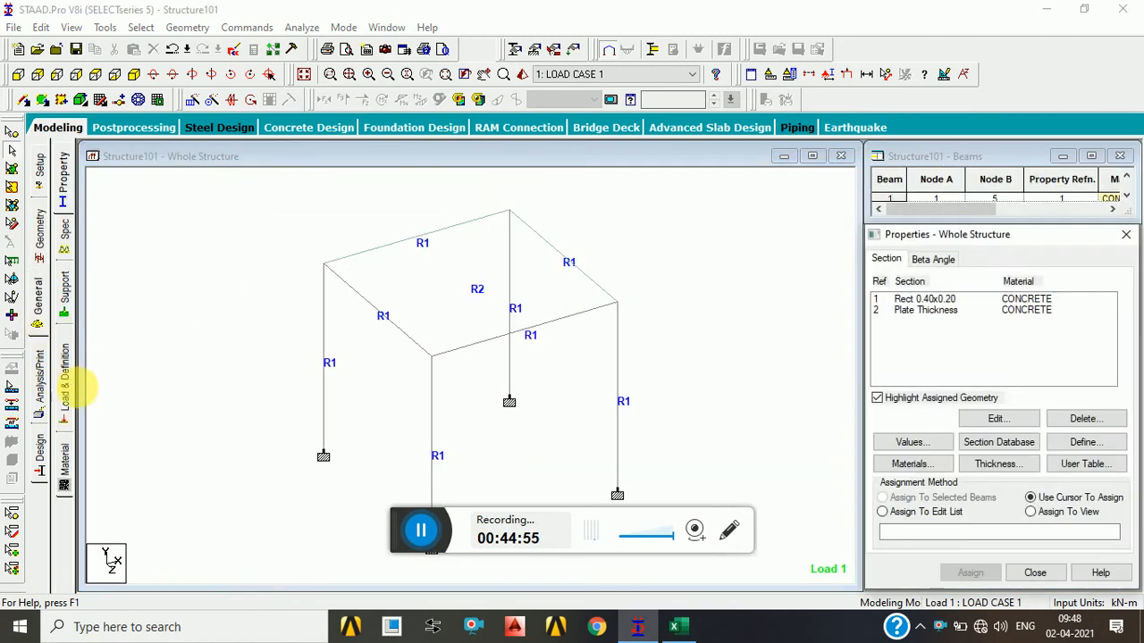
pyautogui.click(64, 384)
pyautogui.click(875, 184)
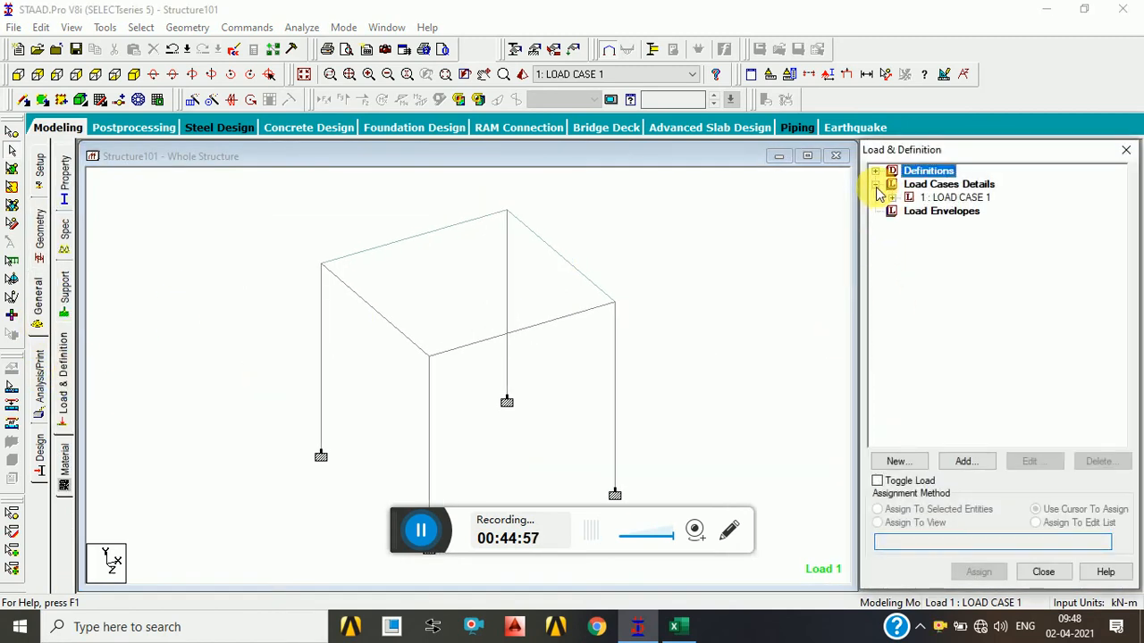
pyautogui.click(892, 198)
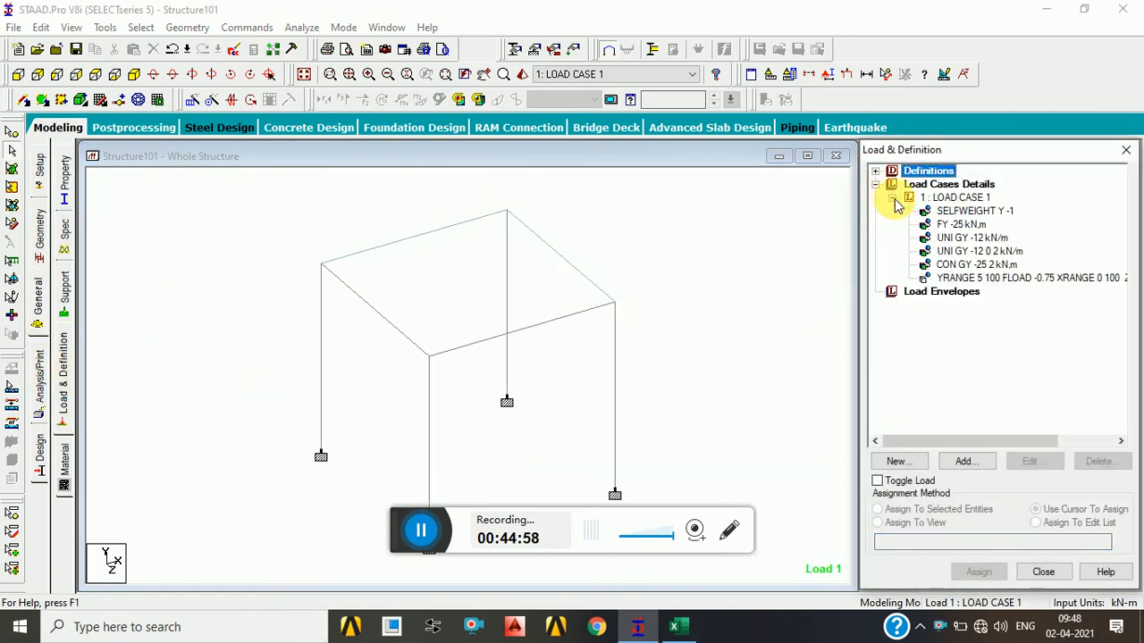
pyautogui.click(977, 280)
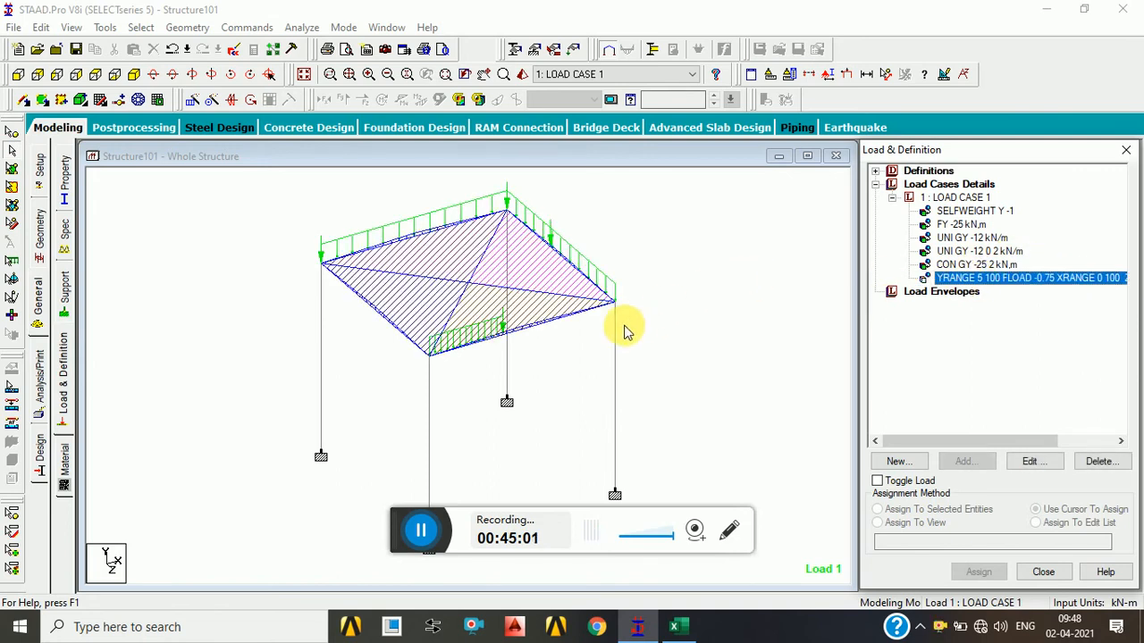
pyautogui.scroll(3, 454, 256)
pyautogui.moveTo(441, 238); pyautogui.dragTo(444, 375, button='middle')
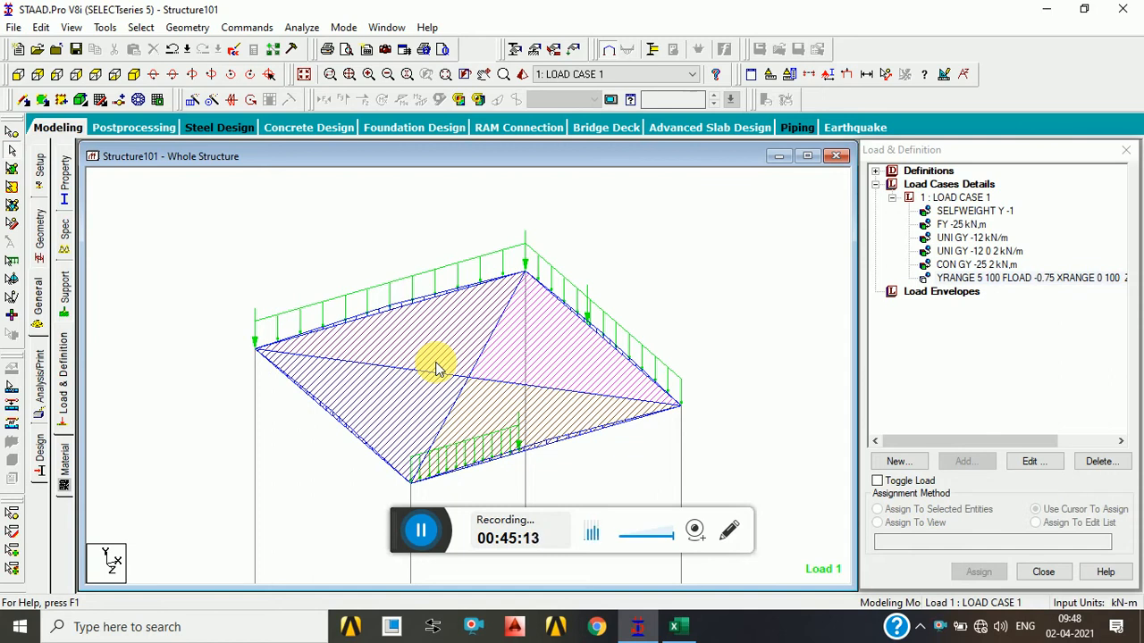
pyautogui.moveTo(563, 395); pyautogui.dragTo(541, 244, button='middle')
pyautogui.click(388, 372)
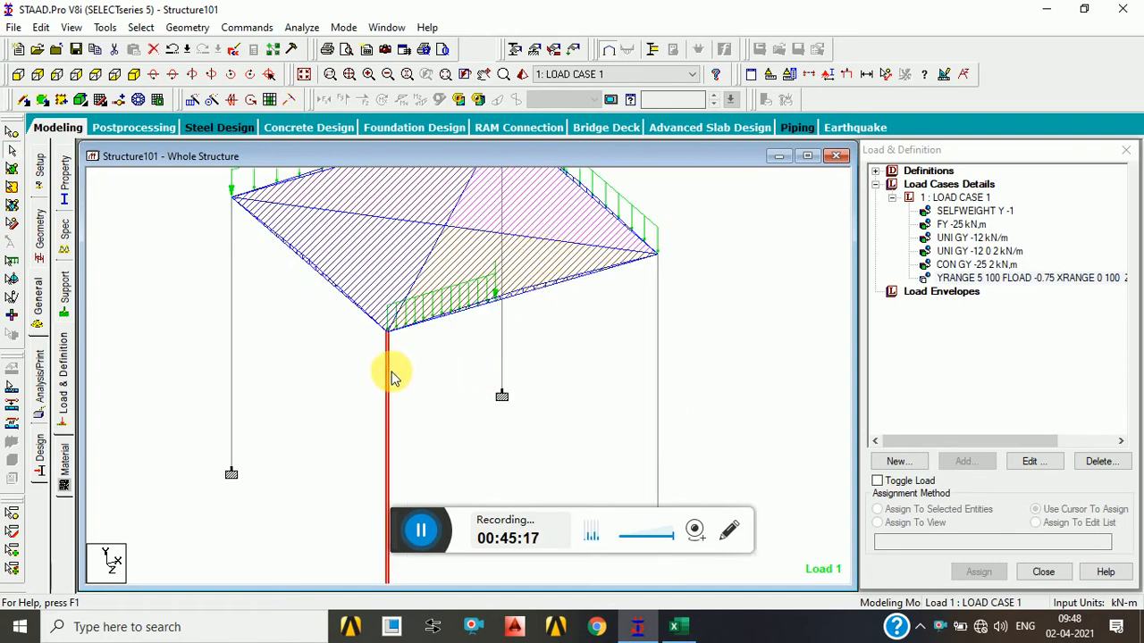
# Translationally repeat the front beam and its two columns once in the Z direction at 1.5 m spacing, with linked steps and open base.
pyautogui.keyDown('ctrl'); pyautogui.click(601, 272); pyautogui.keyUp('ctrl')
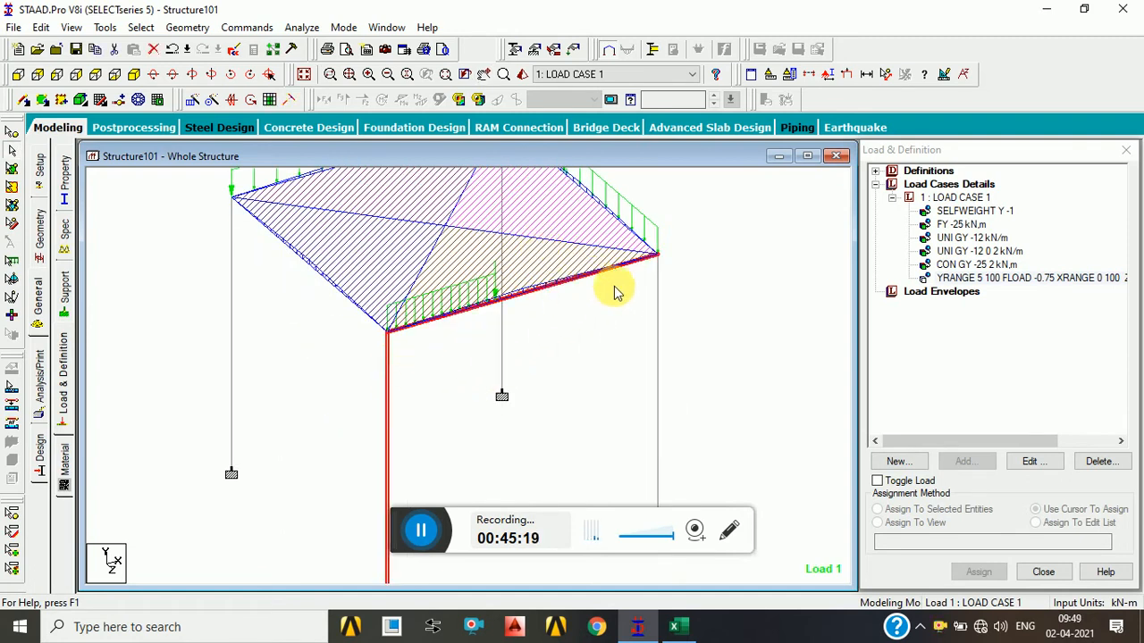
pyautogui.keyDown('ctrl'); pyautogui.click(657, 313); pyautogui.keyUp('ctrl')
pyautogui.moveTo(617, 406); pyautogui.dragTo(542, 365, button='middle')
pyautogui.click(191, 99)
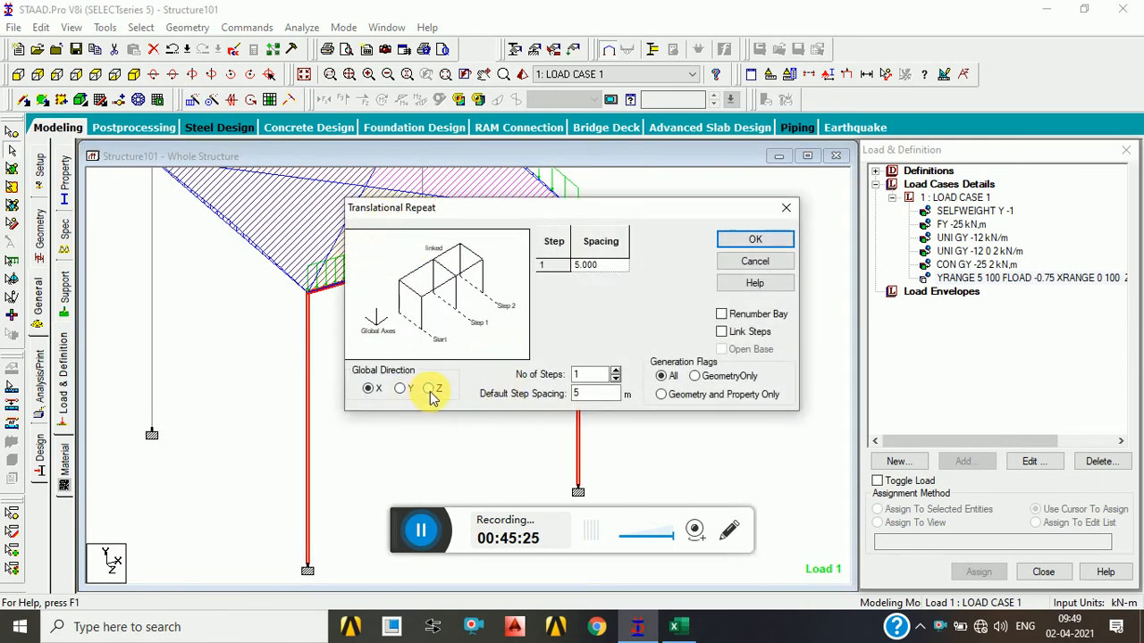
pyautogui.click(430, 390)
pyautogui.doubleClick(581, 394)
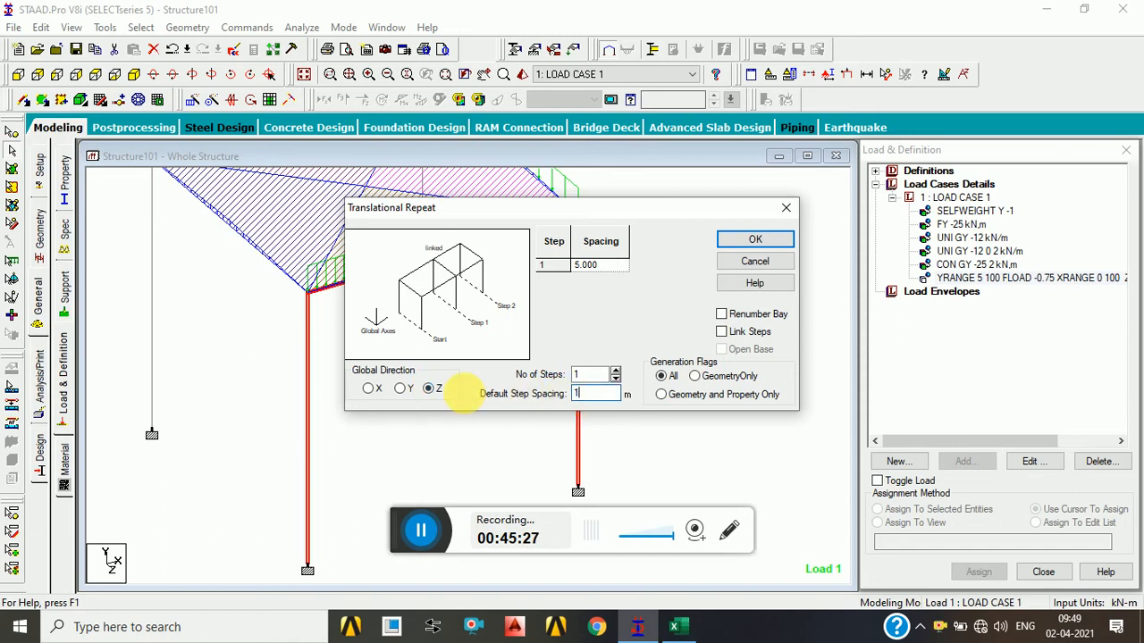
pyautogui.write('1.5')
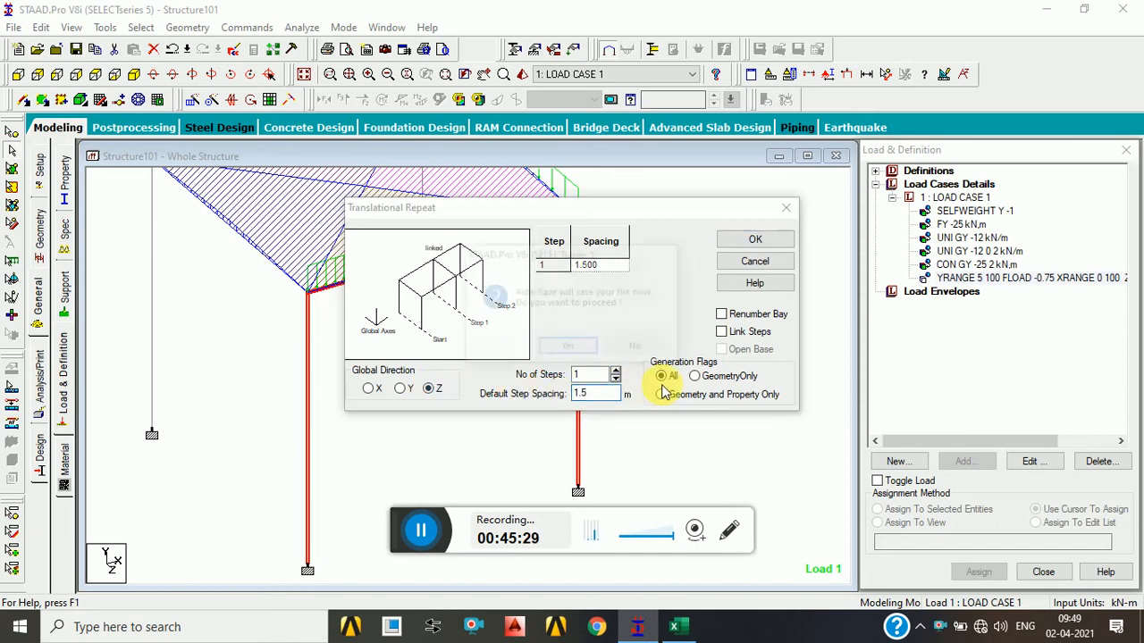
pyautogui.click(645, 349)
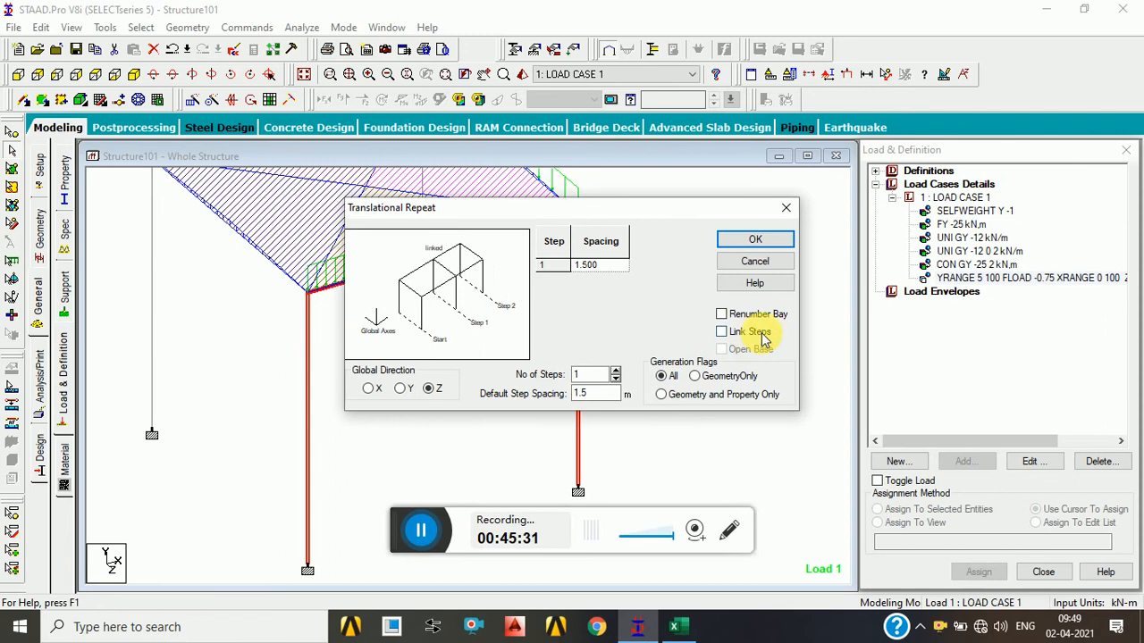
pyautogui.click(756, 333)
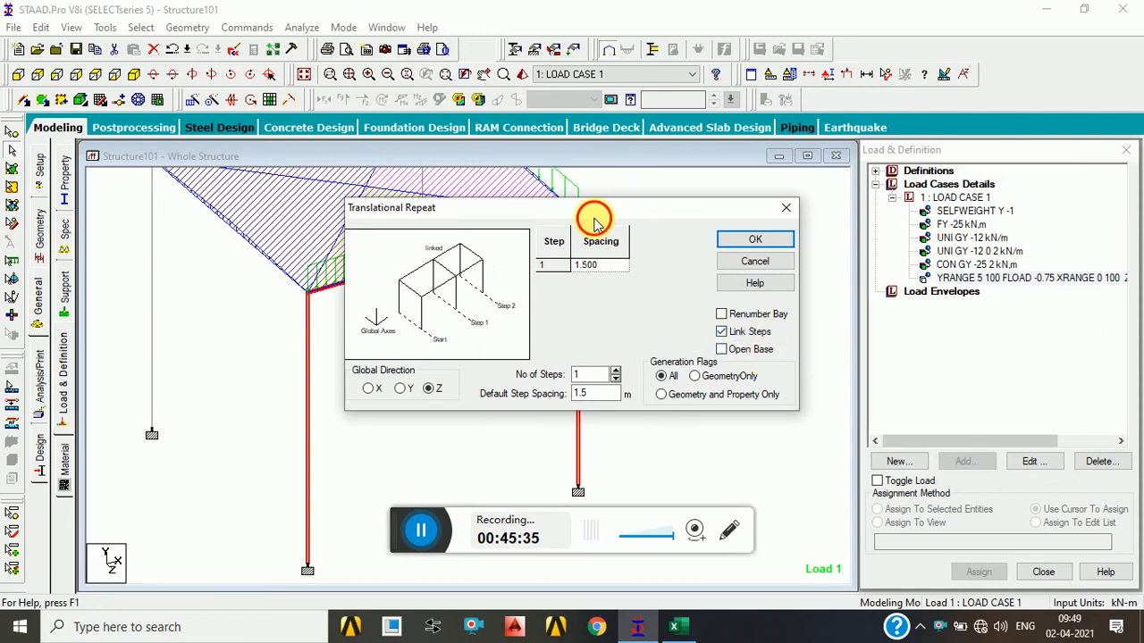
pyautogui.moveTo(593, 215); pyautogui.dragTo(672, 68)
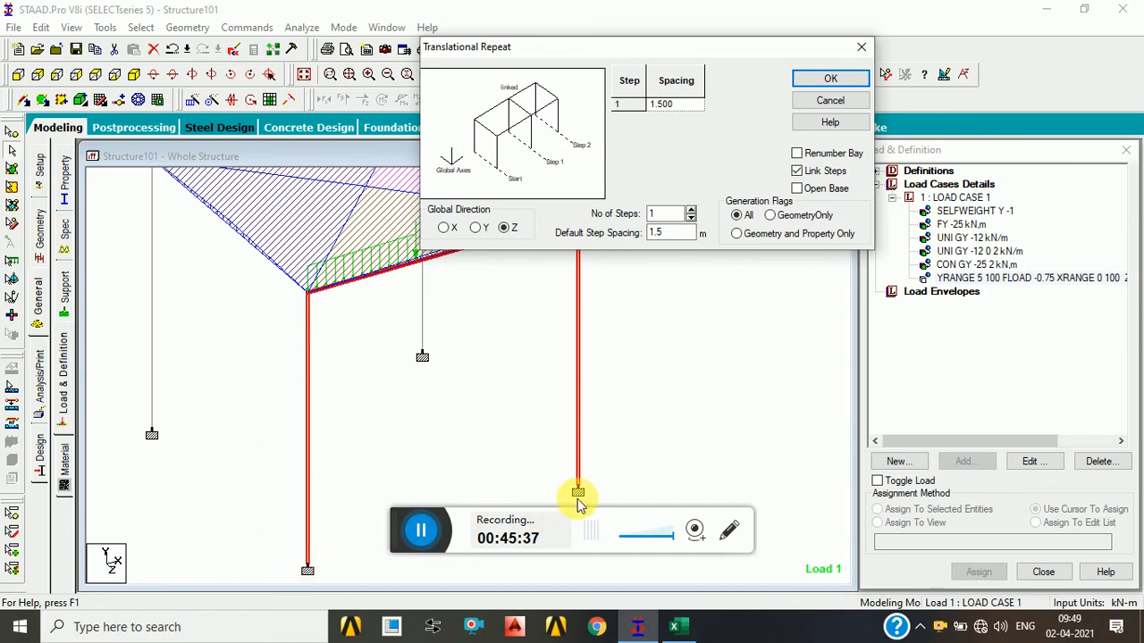
pyautogui.click(820, 190)
pyautogui.click(830, 79)
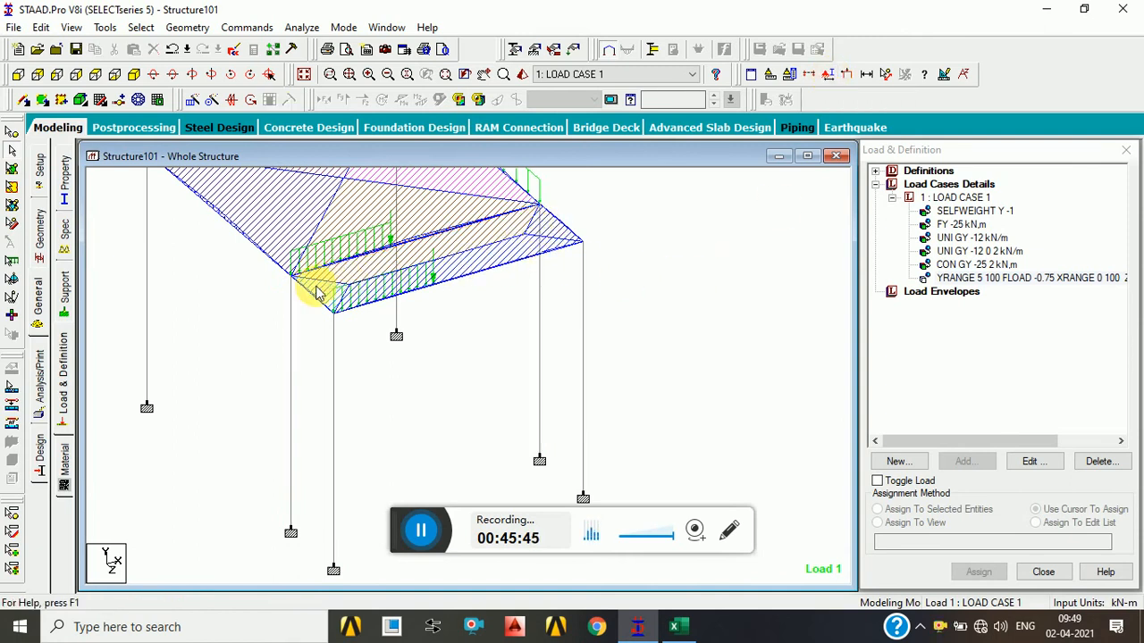
# Examine the floor load on the new narrow bay, and enable one-way distribution in the YRANGE floor load's settings.
pyautogui.scroll(2, 490, 227)
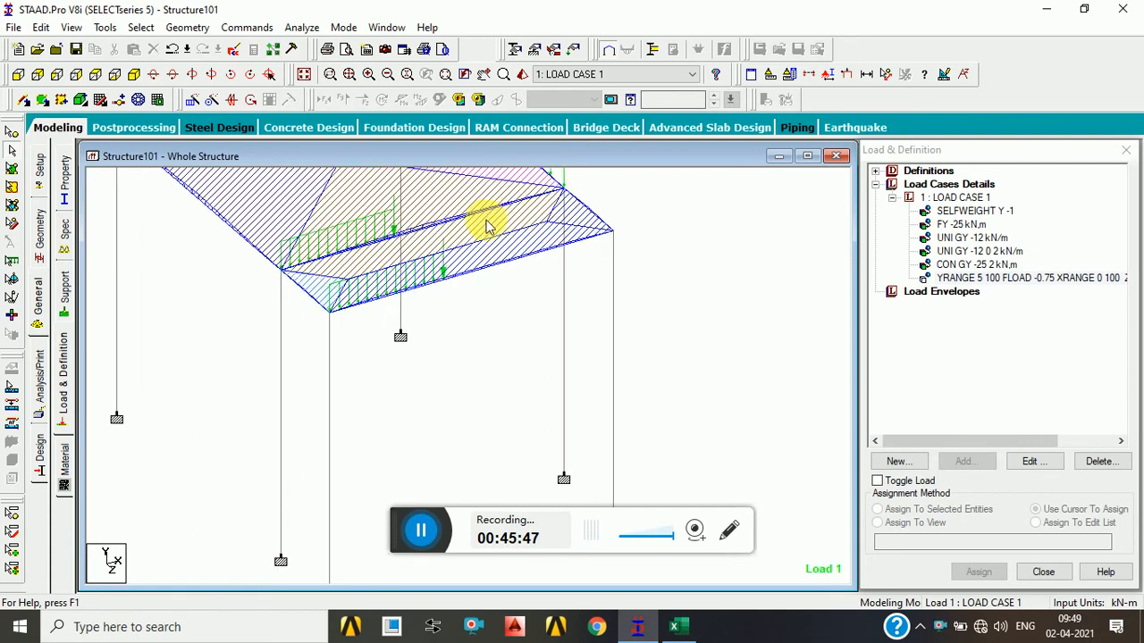
pyautogui.scroll(3, 488, 225)
pyautogui.moveTo(486, 224); pyautogui.dragTo(471, 412, button='middle')
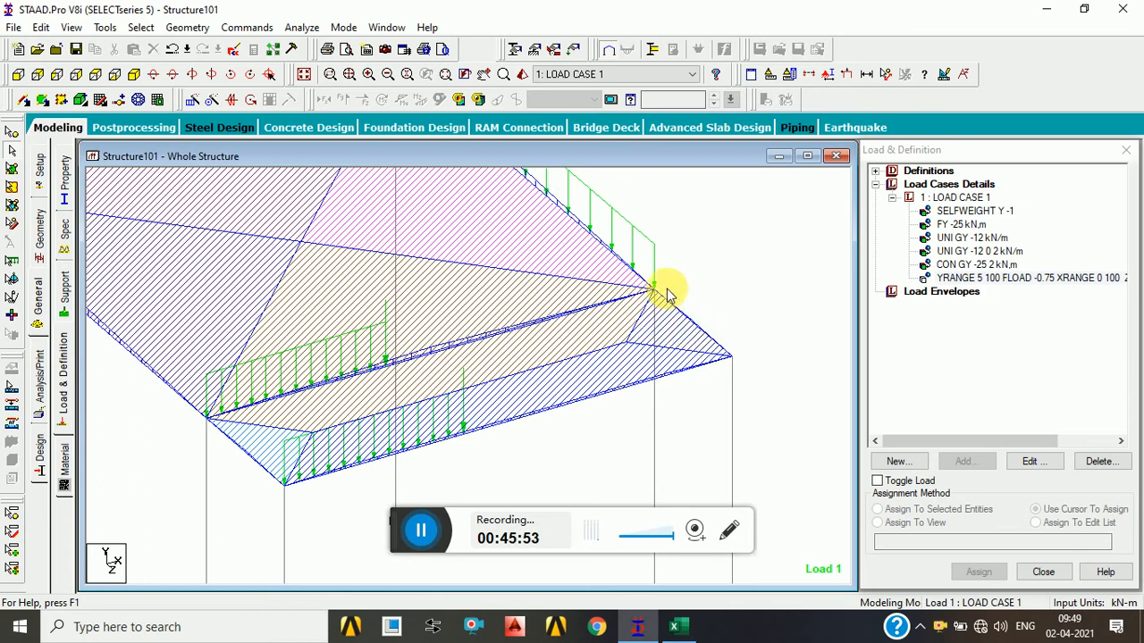
pyautogui.click(688, 376)
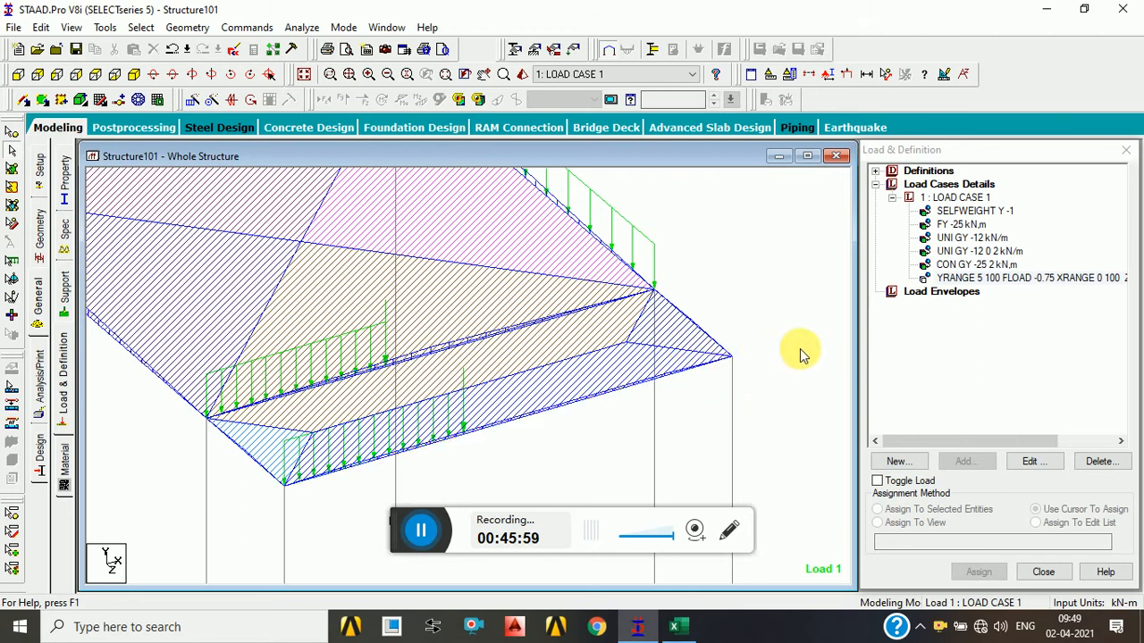
pyautogui.click(1008, 279)
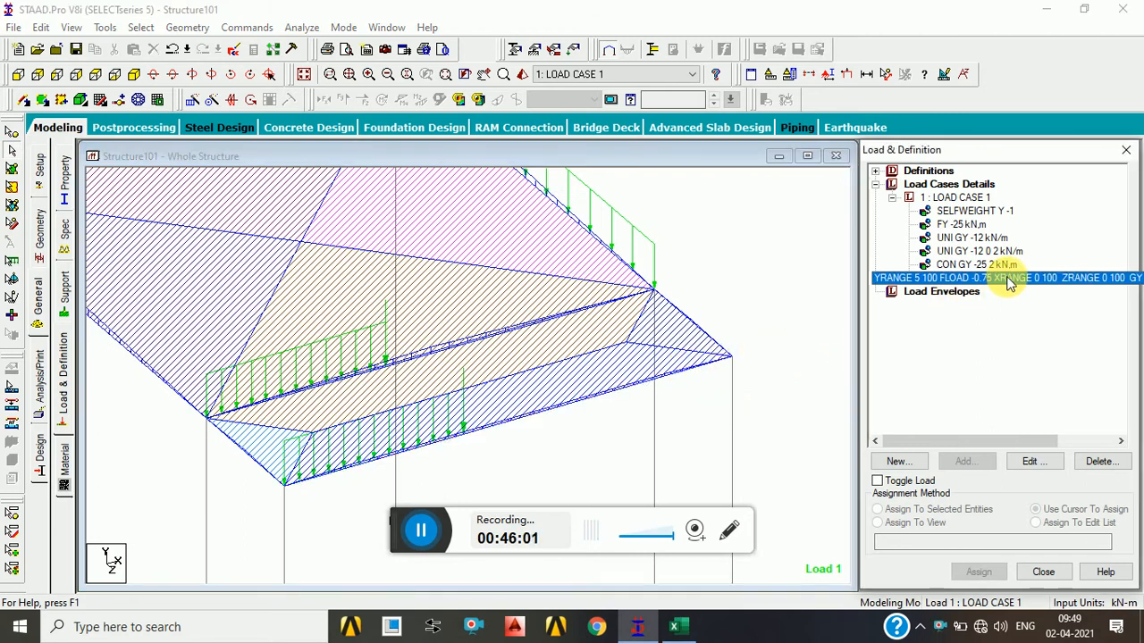
pyautogui.doubleClick(1008, 279)
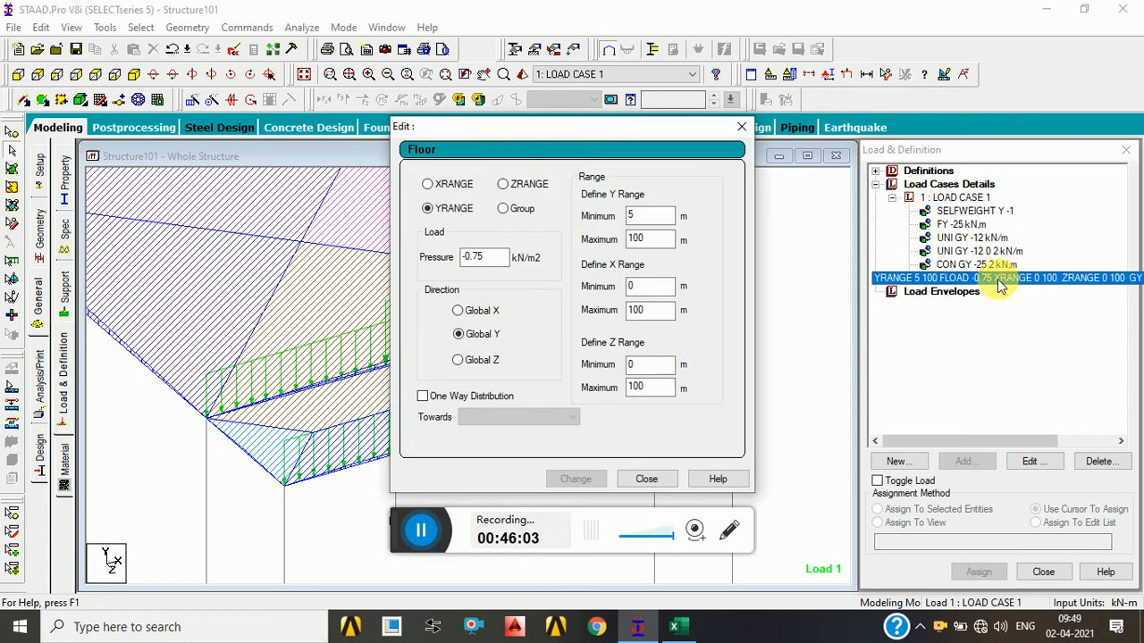
pyautogui.click(454, 396)
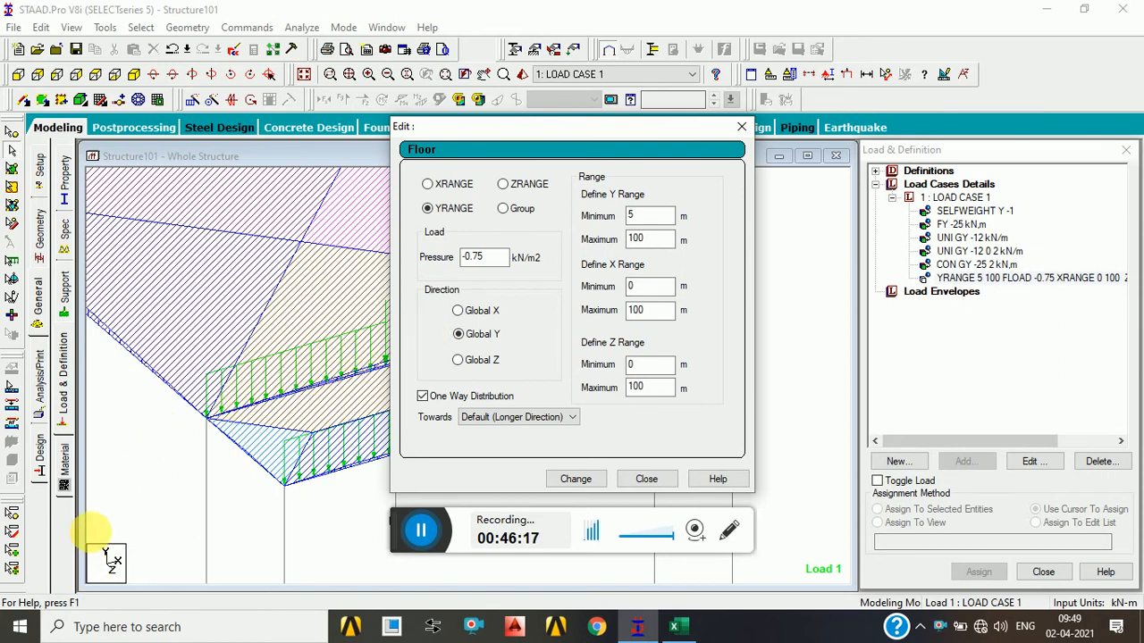
# Check the node coordinates of the inner and outer front beams to find the Z extent of each.
pyautogui.click(263, 399)
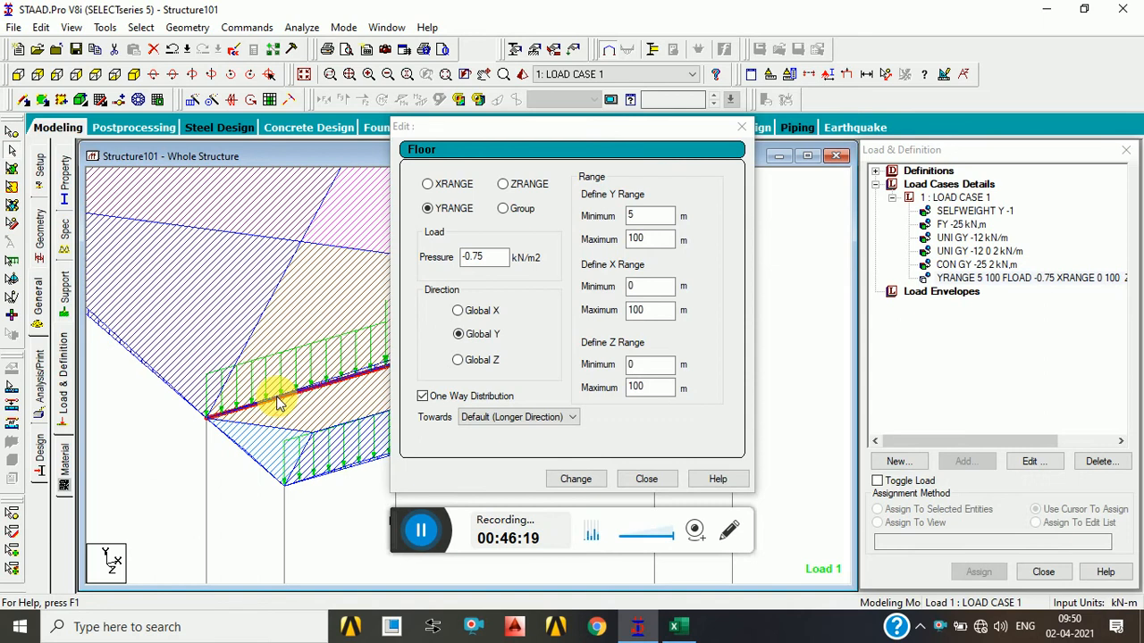
pyautogui.doubleClick(275, 402)
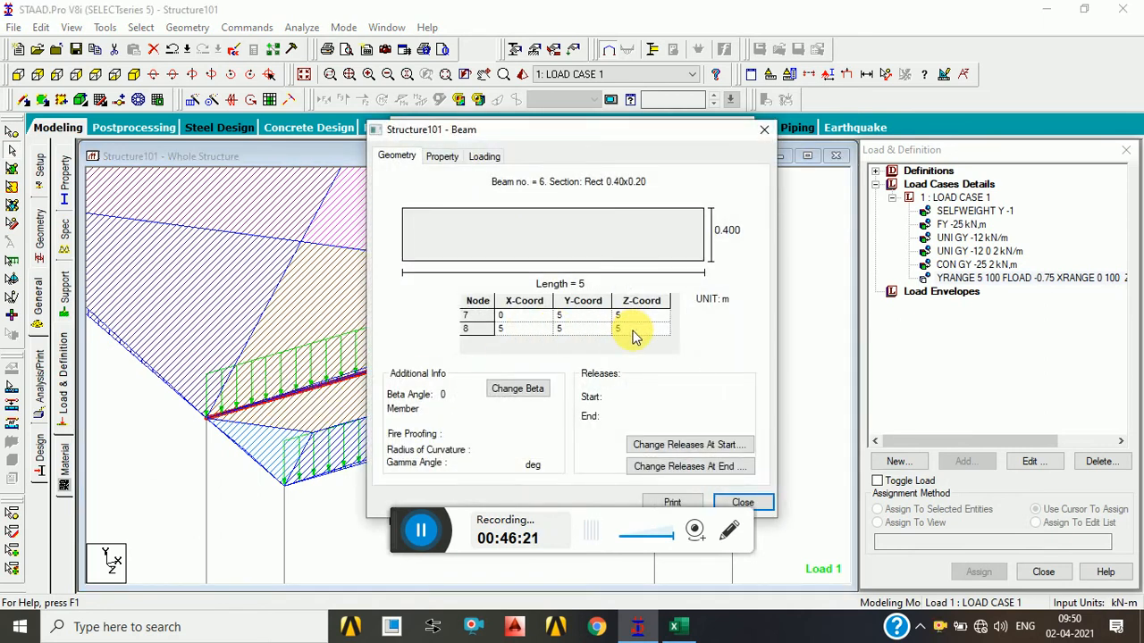
pyautogui.click(764, 129)
pyautogui.click(352, 463)
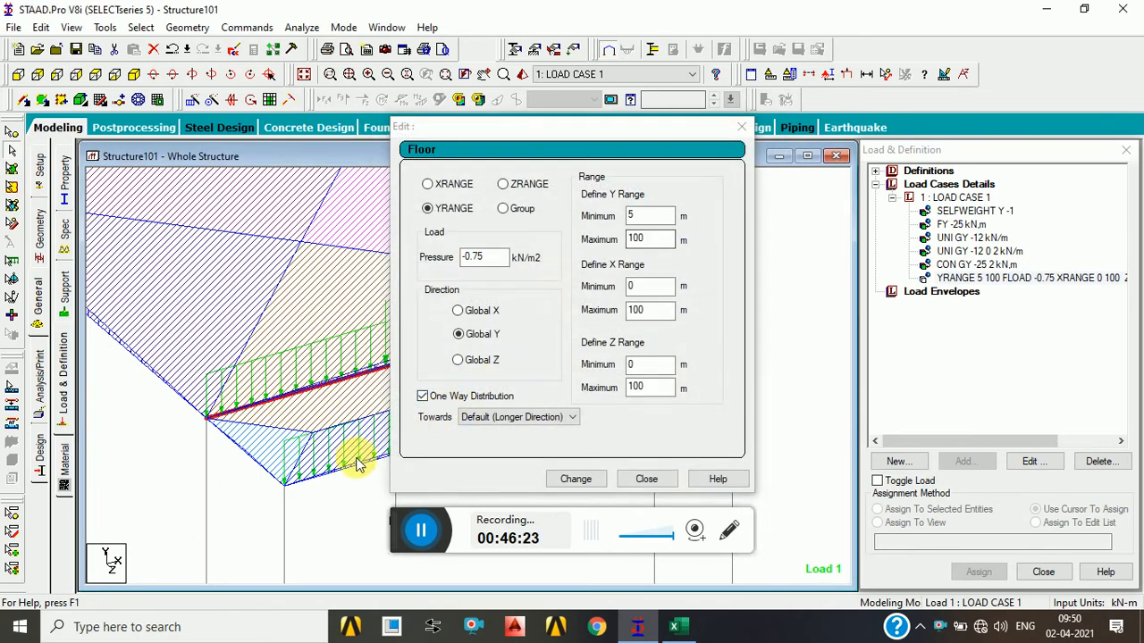
pyautogui.doubleClick(352, 464)
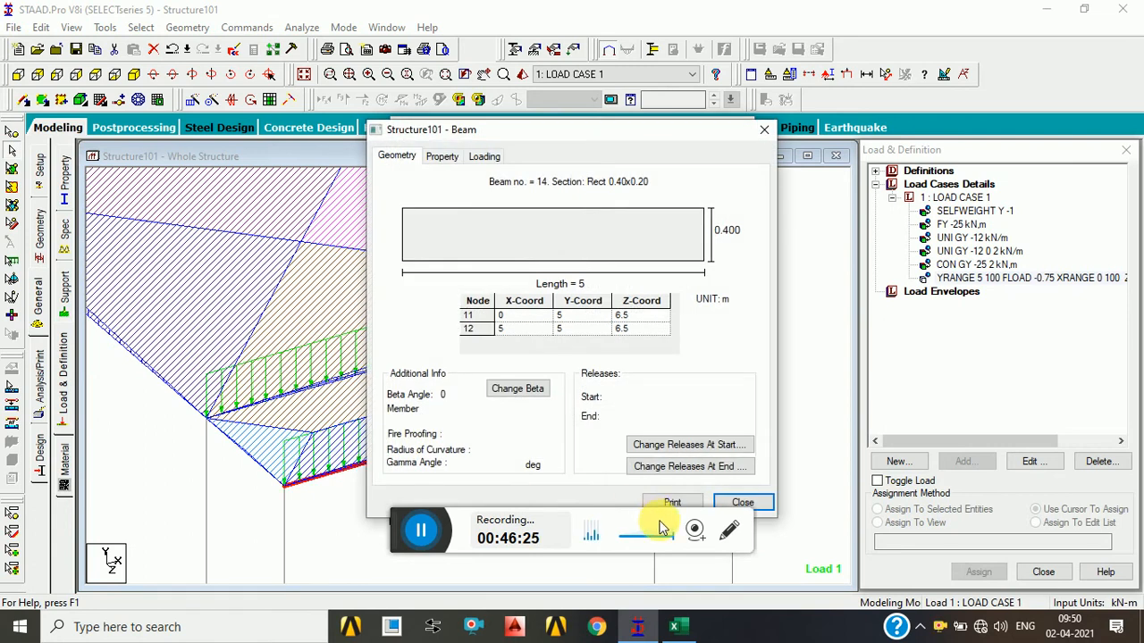
pyautogui.click(744, 503)
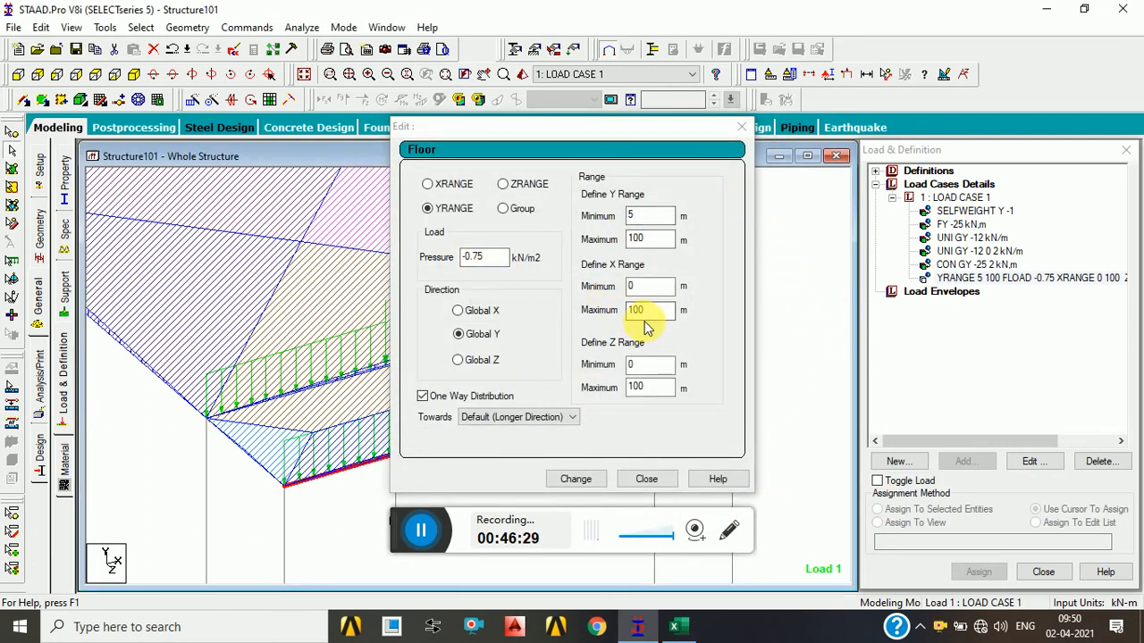
# Set the floor load's Z range maximum to 5 m and apply the change.
pyautogui.doubleClick(636, 387)
pyautogui.write('5')
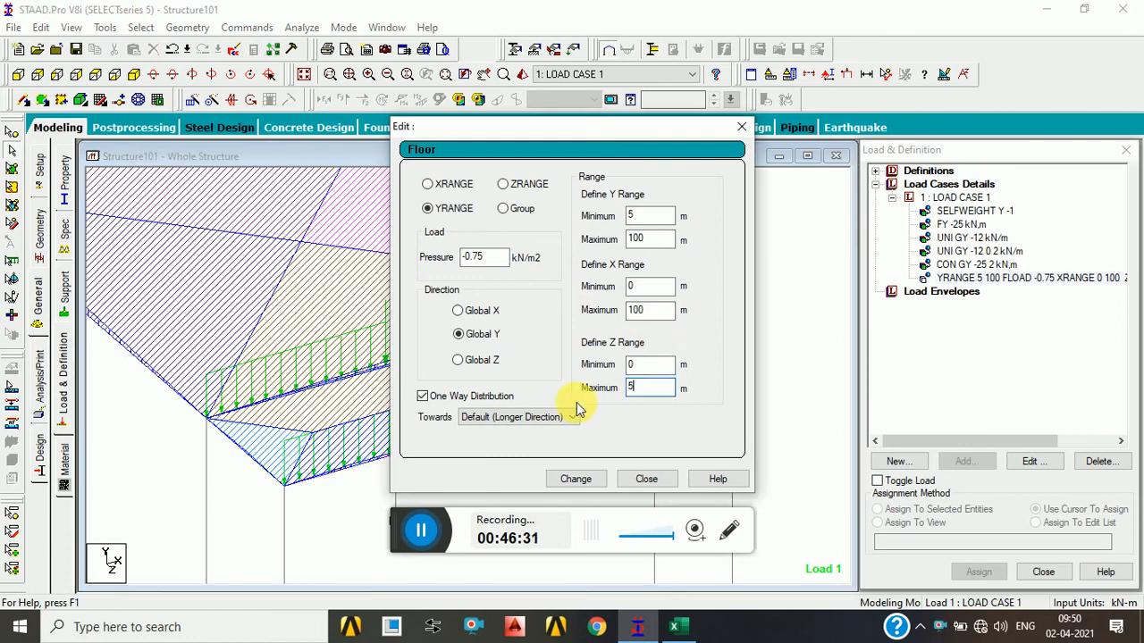
pyautogui.click(575, 479)
pyautogui.click(682, 347)
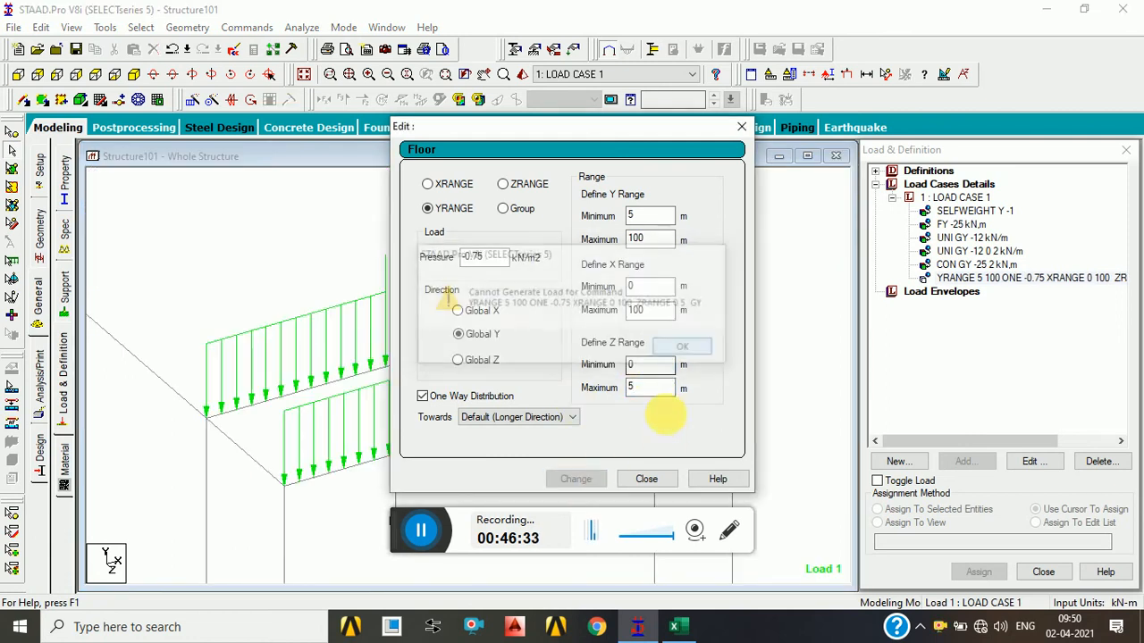
pyautogui.click(646, 480)
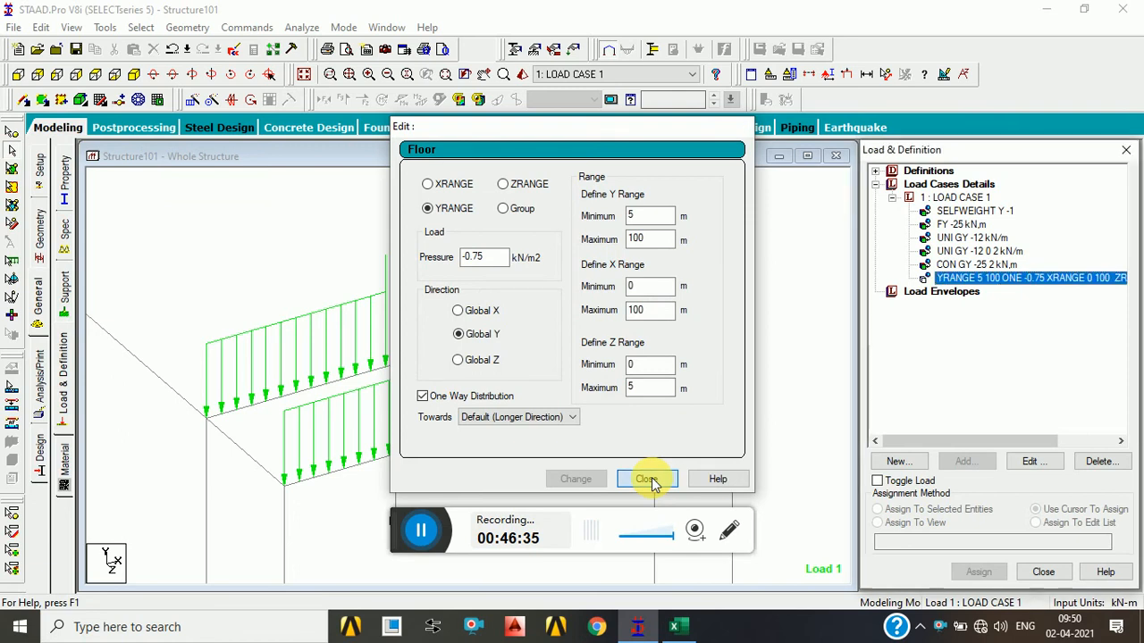
# Check the inner front beam's coordinates, and update the floor load with one-way distribution off and an X range maximum of 5 m.
pyautogui.moveTo(388, 391); pyautogui.dragTo(593, 396, button='middle')
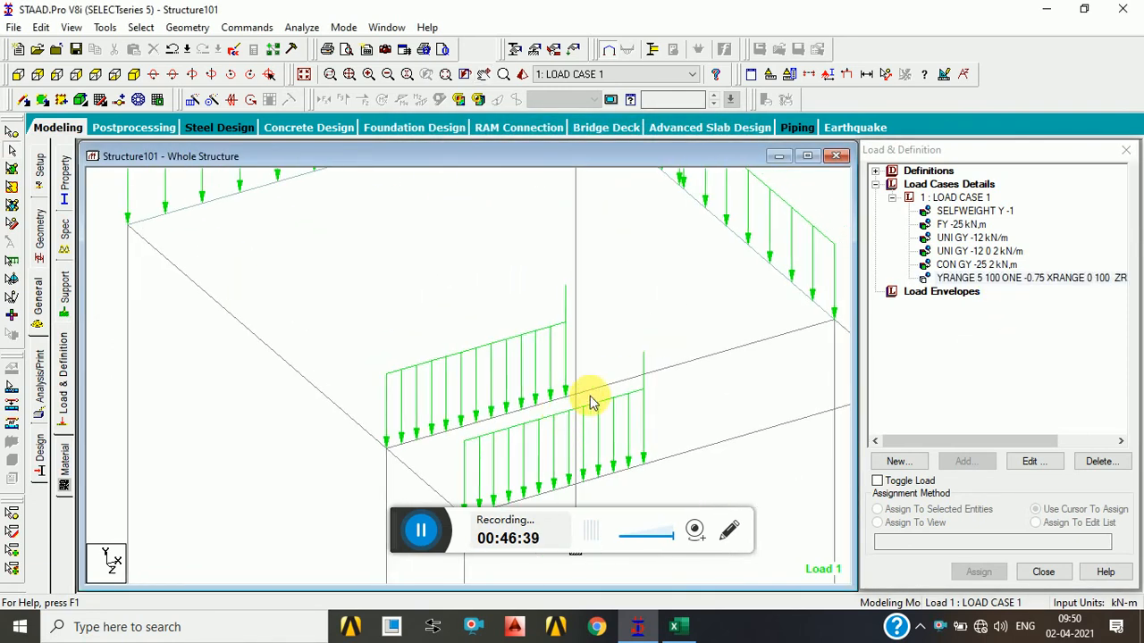
pyautogui.doubleClick(688, 370)
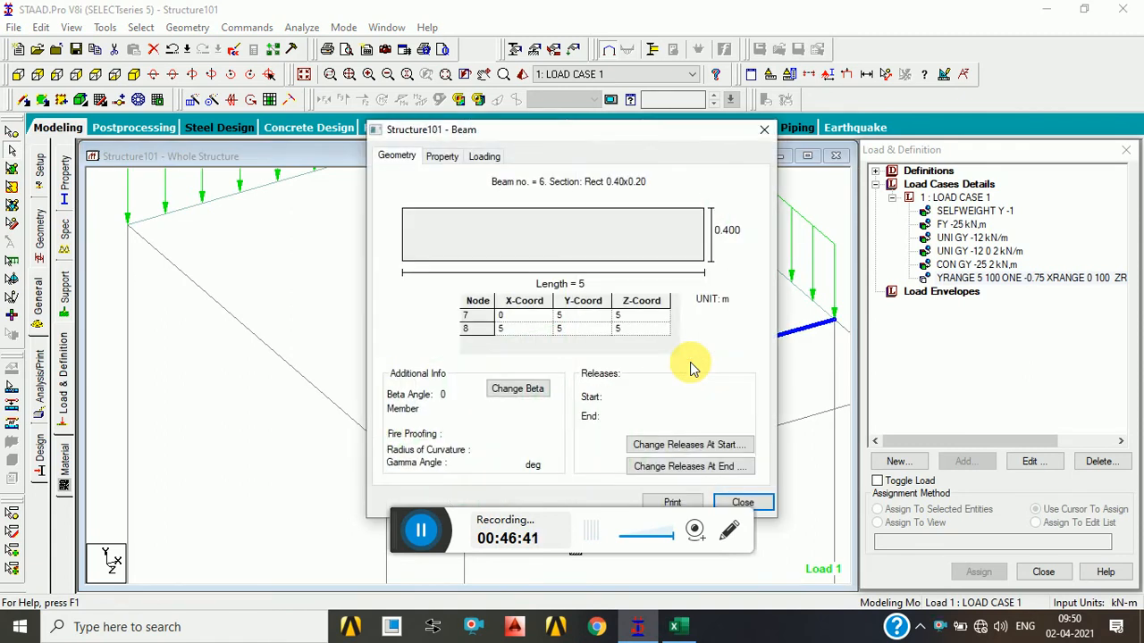
pyautogui.click(746, 503)
pyautogui.doubleClick(1032, 281)
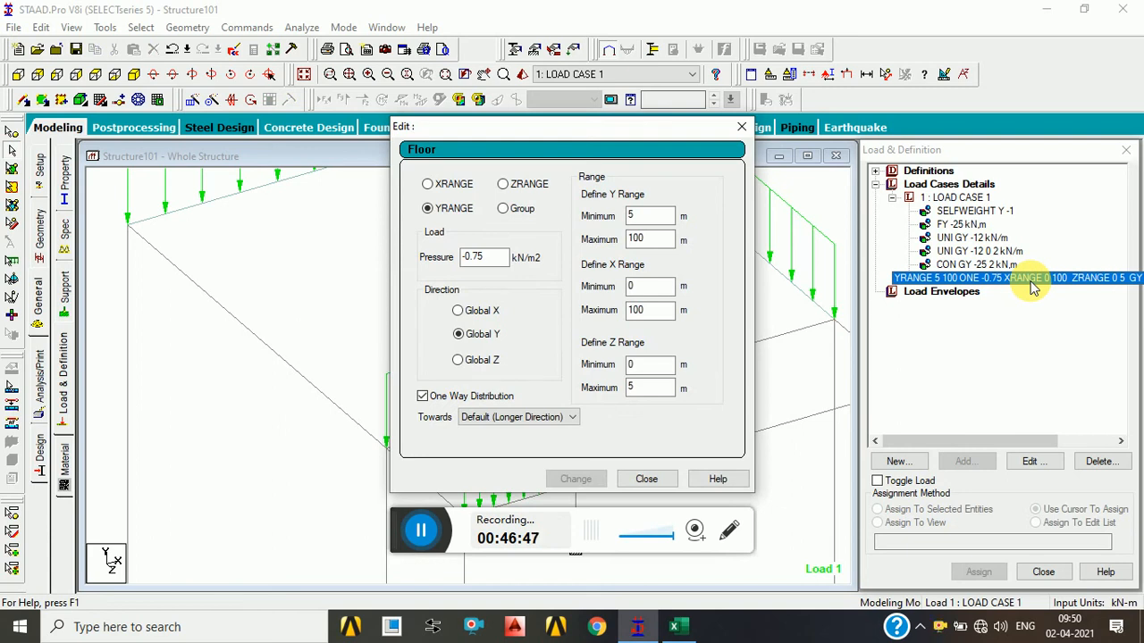
pyautogui.doubleClick(662, 310)
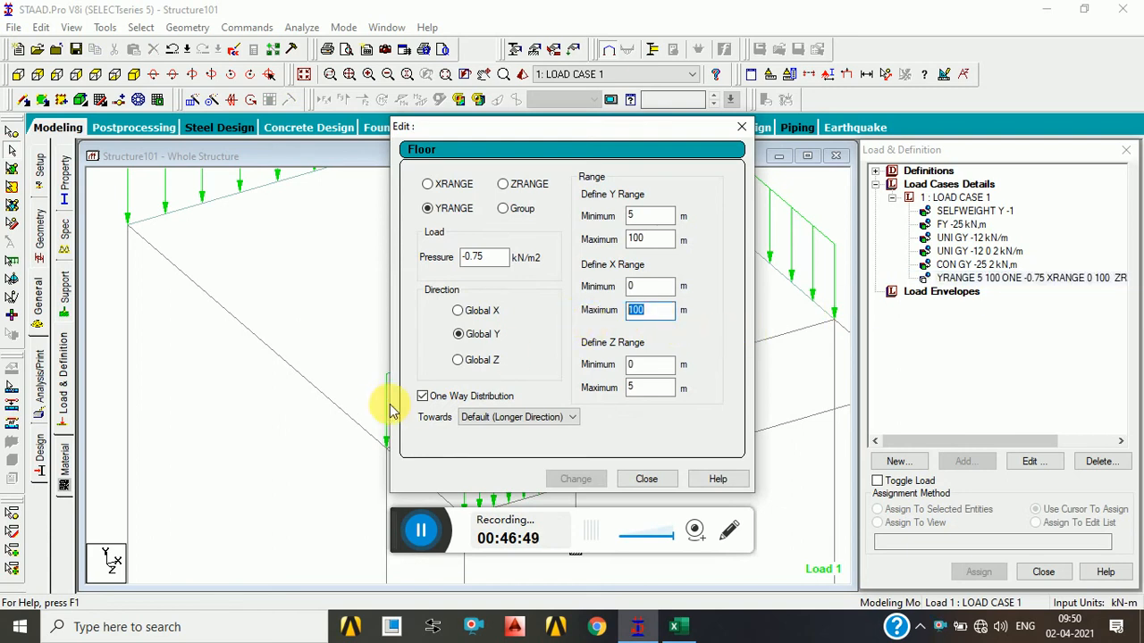
pyautogui.click(423, 396)
pyautogui.doubleClick(636, 310)
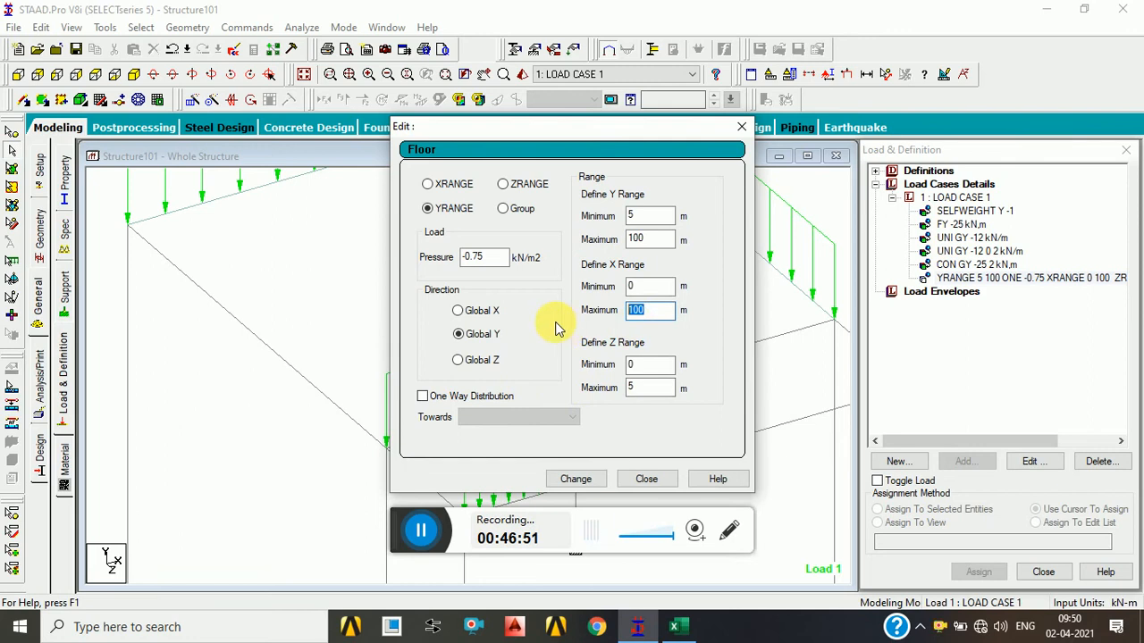
pyautogui.write('5')
pyautogui.click(572, 479)
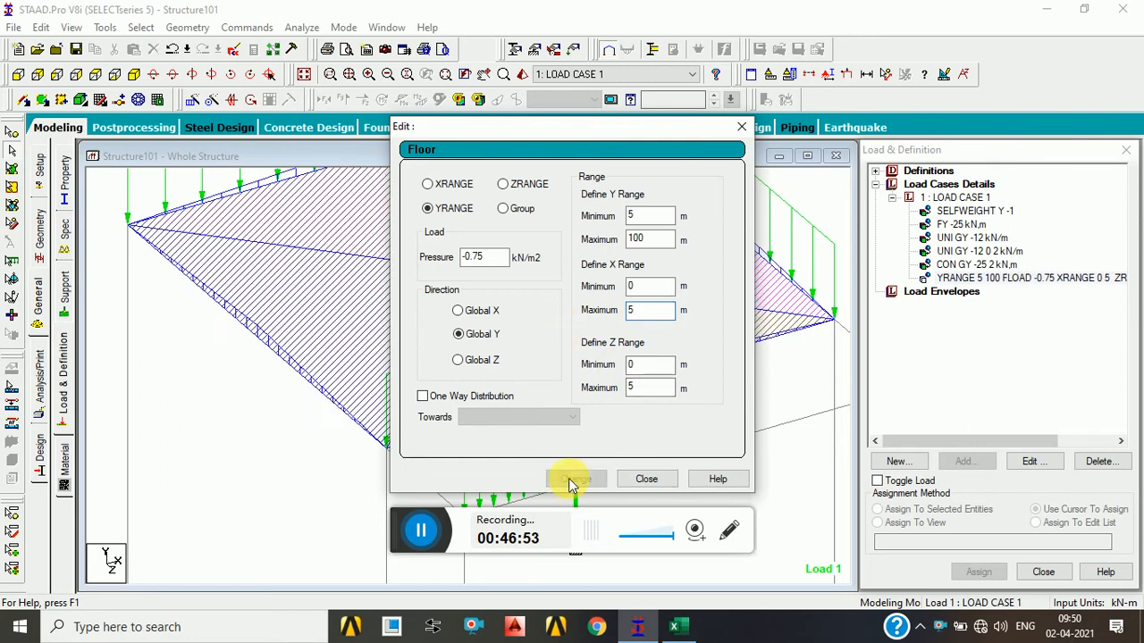
pyautogui.click(647, 480)
pyautogui.click(724, 408)
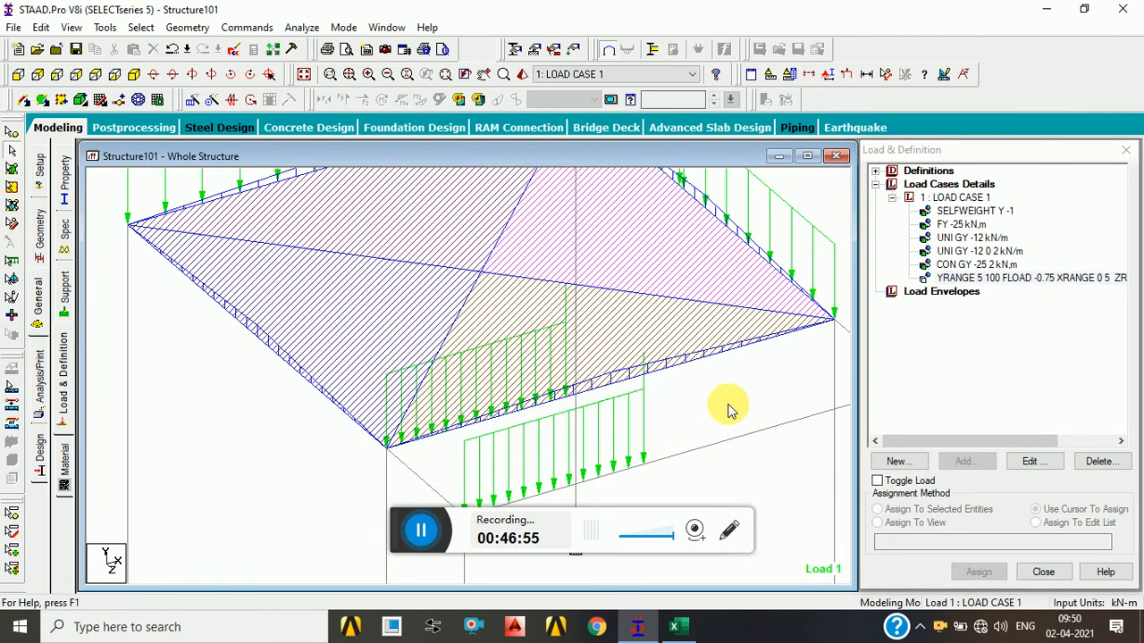
pyautogui.scroll(3, 560, 340)
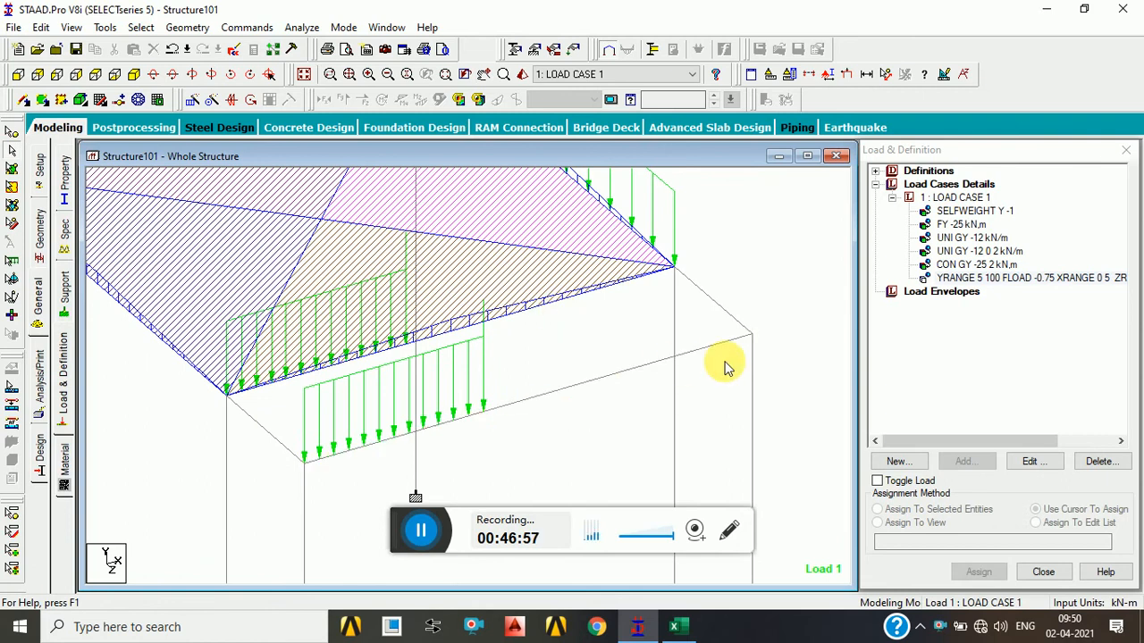
# Start a new YRANGE floor load in load case 1 with a pressure of -5 kN/m2 and one-way distribution enabled.
pyautogui.click(957, 198)
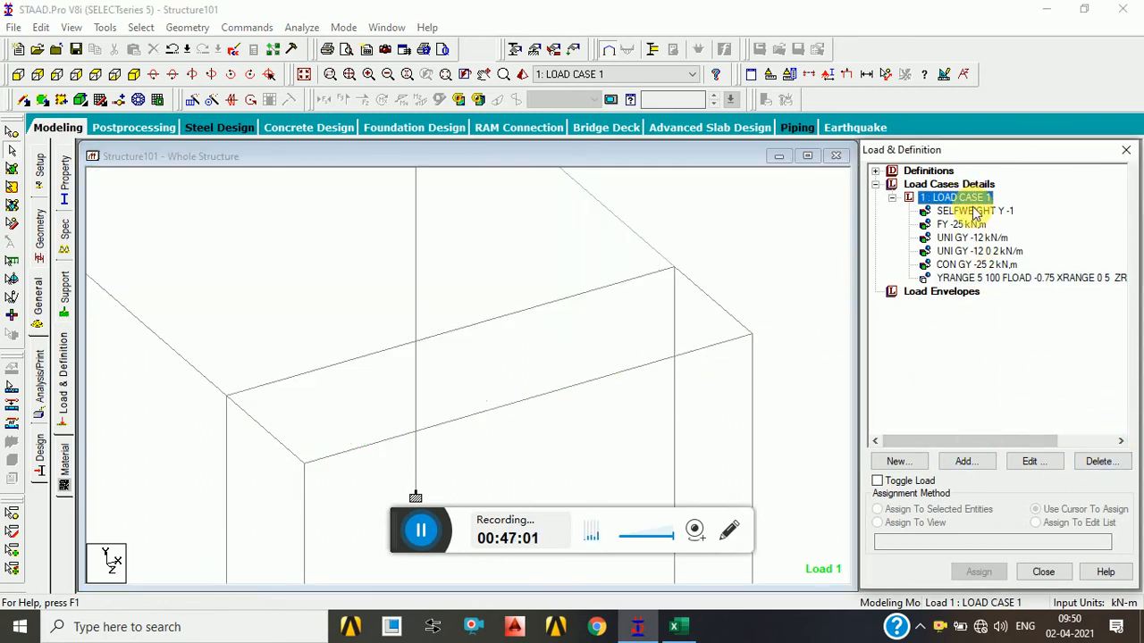
pyautogui.click(972, 463)
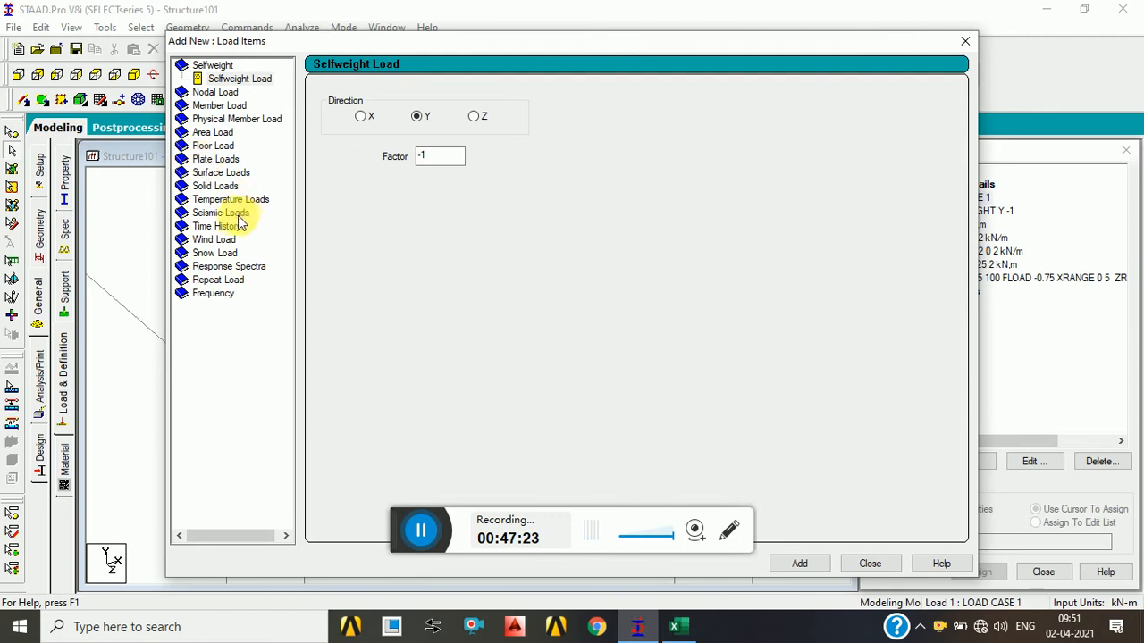
pyautogui.click(214, 145)
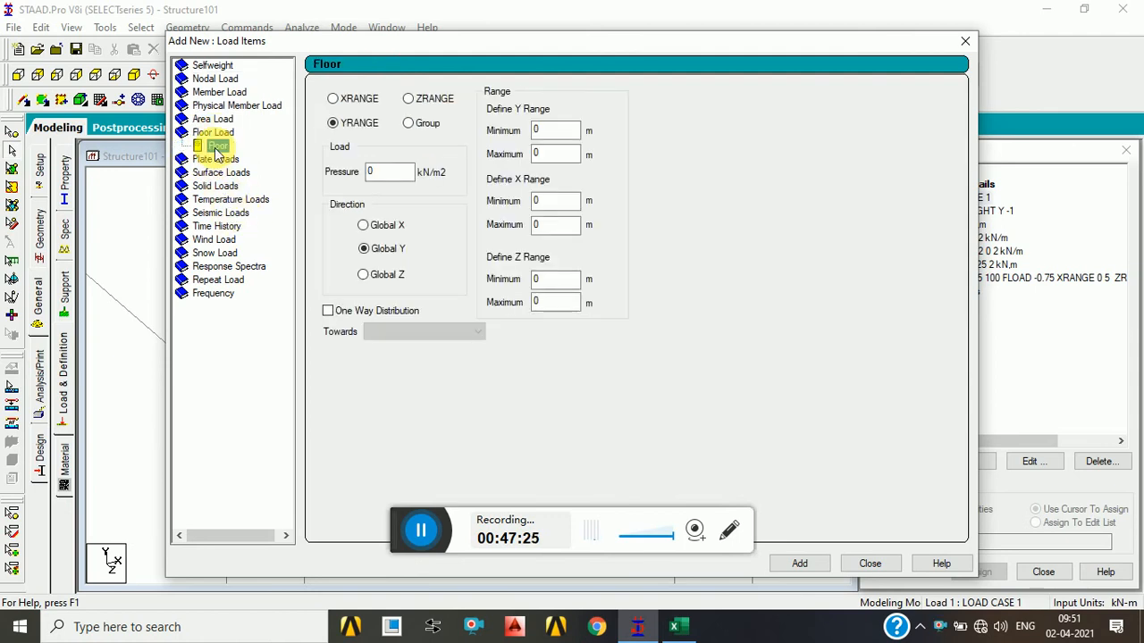
pyautogui.doubleClick(391, 176)
pyautogui.write('-5')
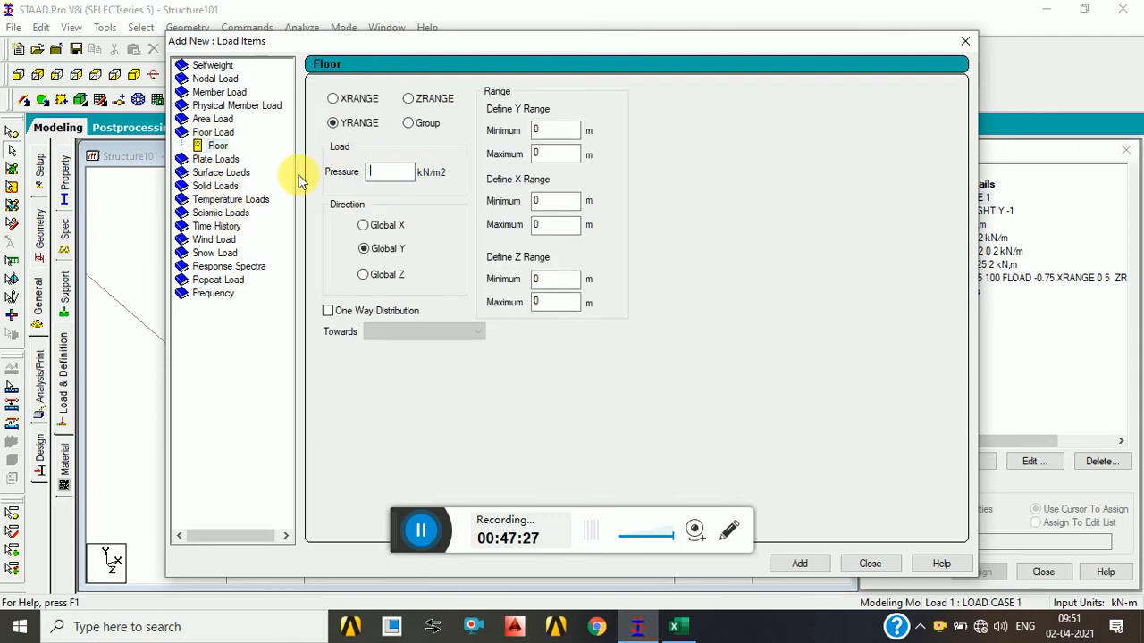
pyautogui.click(373, 315)
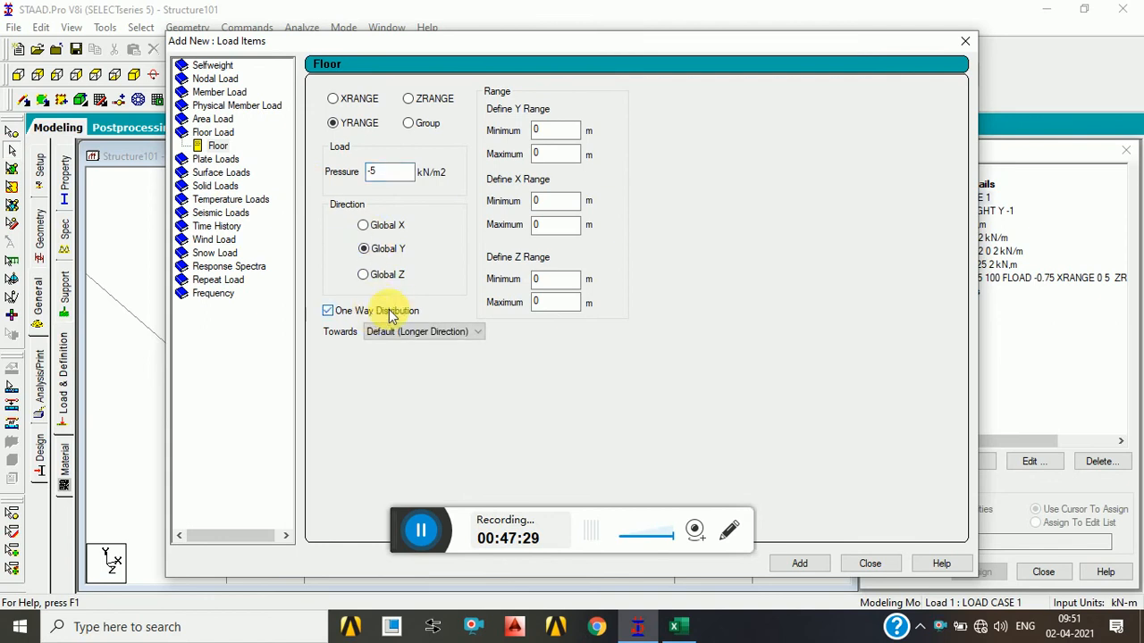
# Set the new floor load's Z range from 5 to 7 m, keep the default longer direction, and add it to the load case.
pyautogui.click(557, 153)
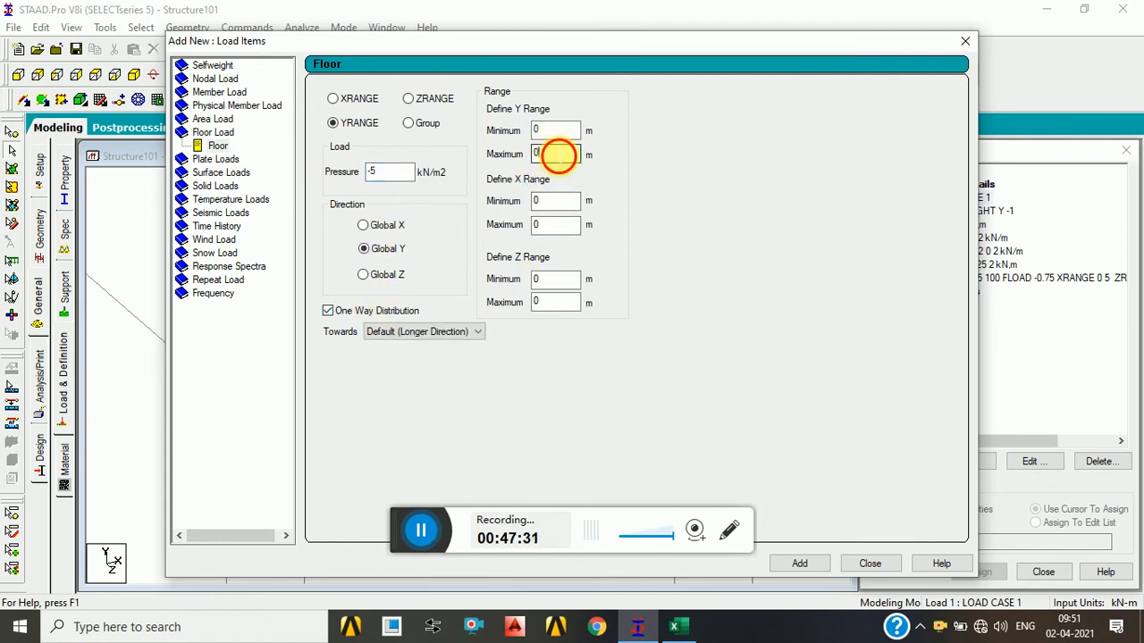
pyautogui.doubleClick(554, 131)
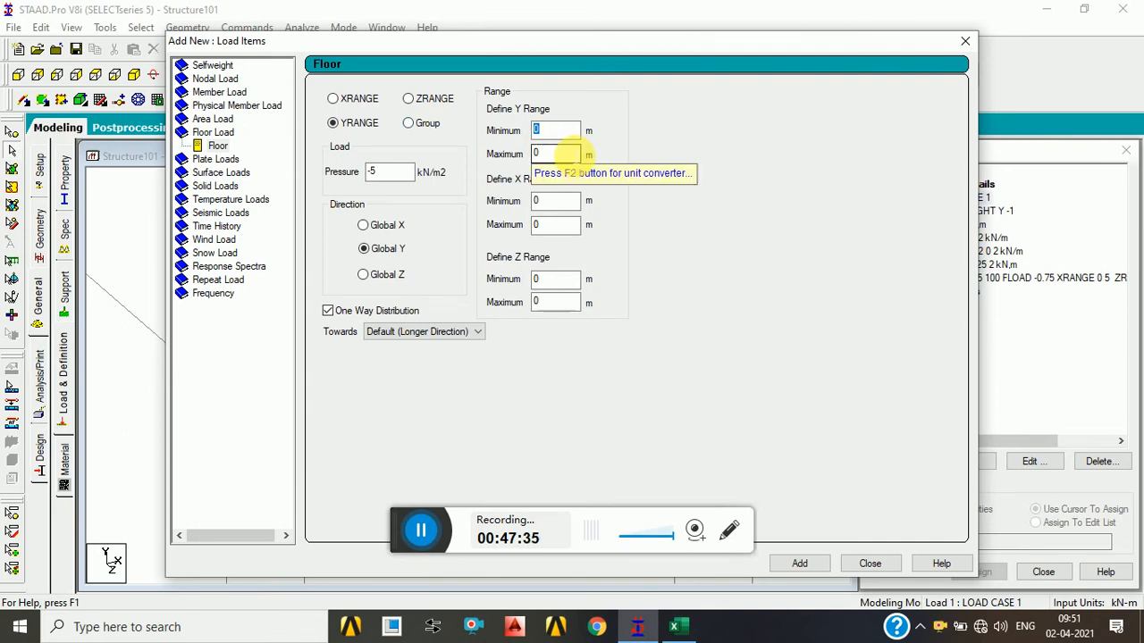
pyautogui.doubleClick(546, 280)
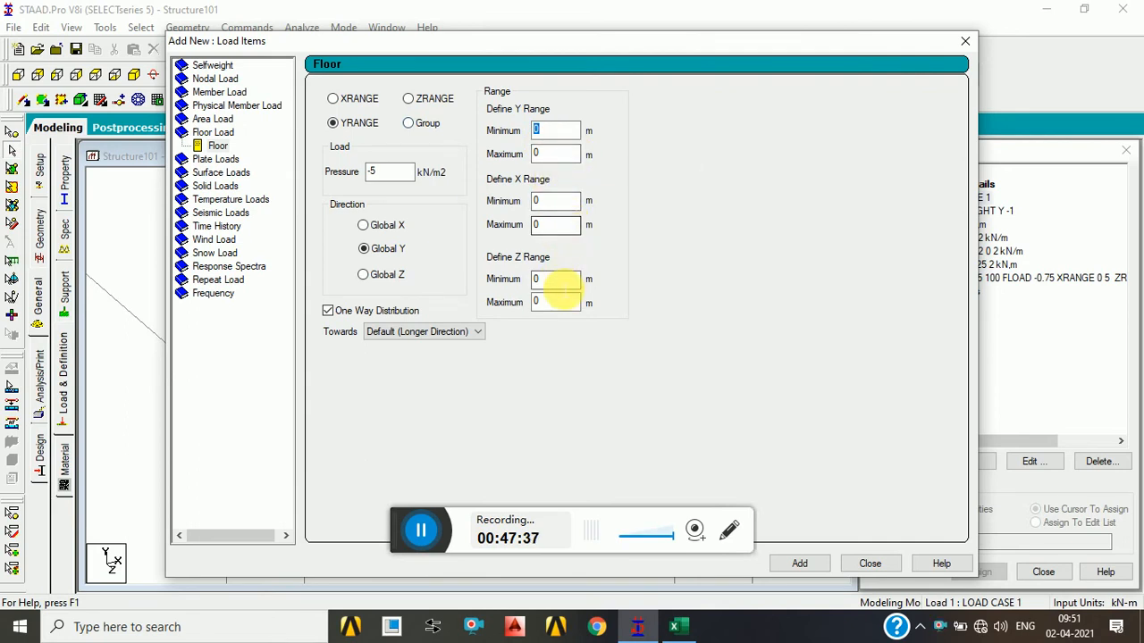
pyautogui.write('5')
pyautogui.doubleClick(563, 302)
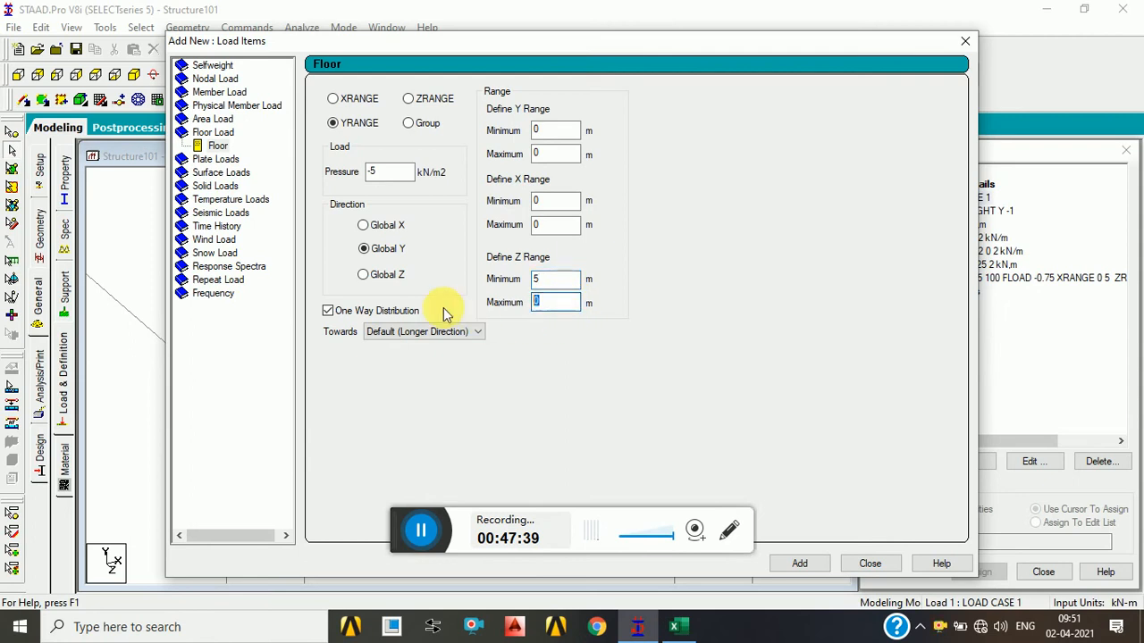
pyautogui.write('7')
pyautogui.click(451, 331)
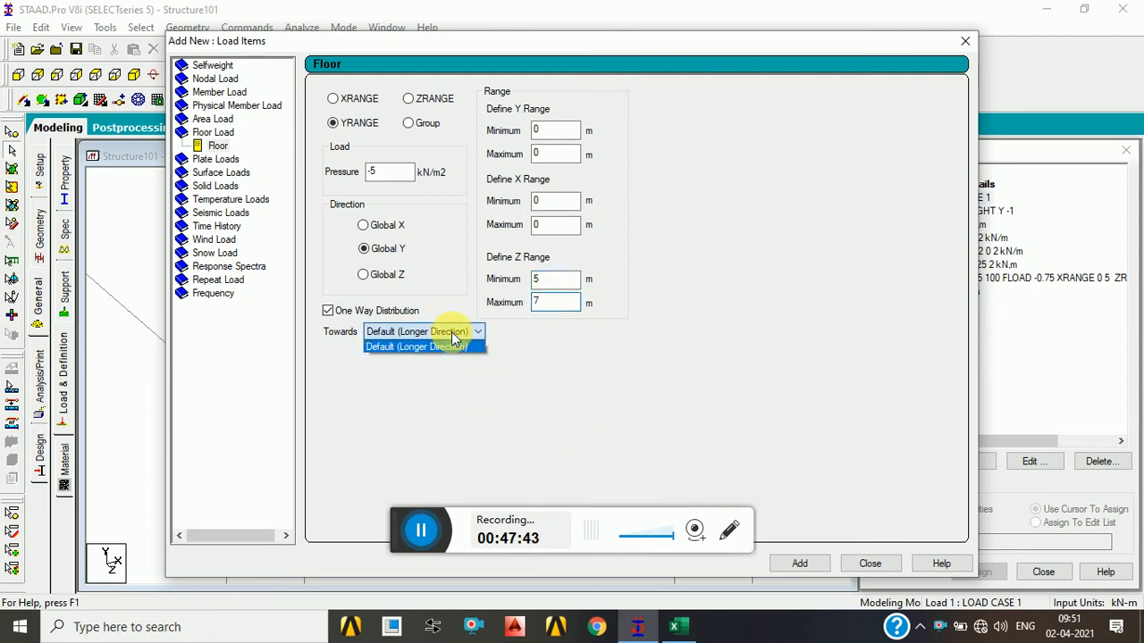
pyautogui.click(451, 331)
pyautogui.click(799, 563)
pyautogui.click(870, 564)
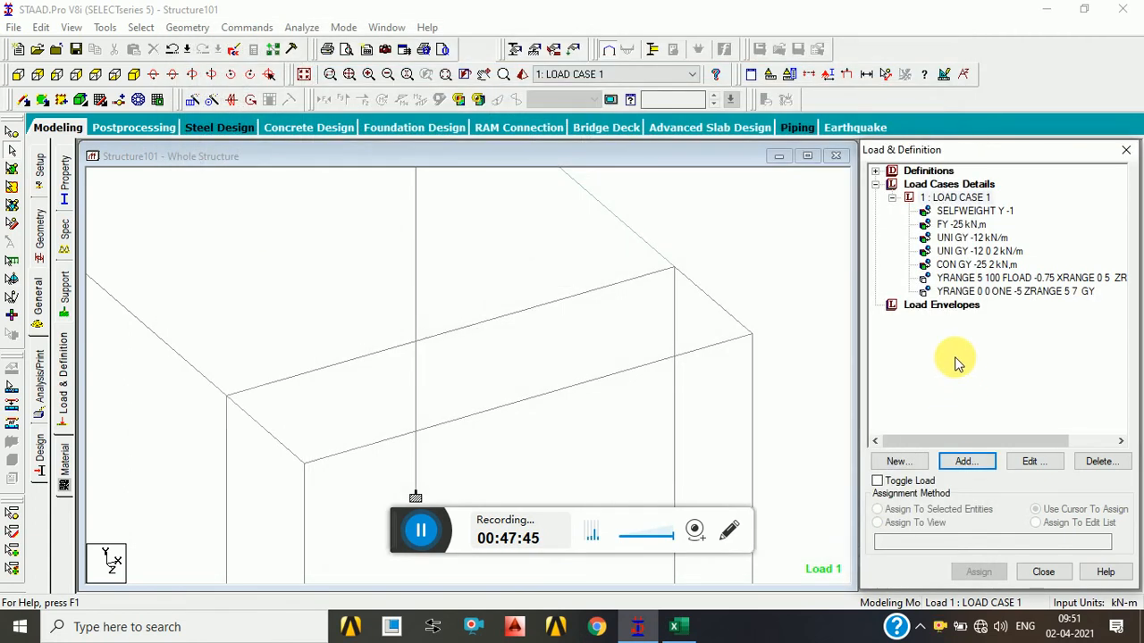
# Edit the -5 kN/m2 one-way floor load so its Y range minimum and maximum are both 5 m.
pyautogui.click(973, 292)
pyautogui.click(1077, 407)
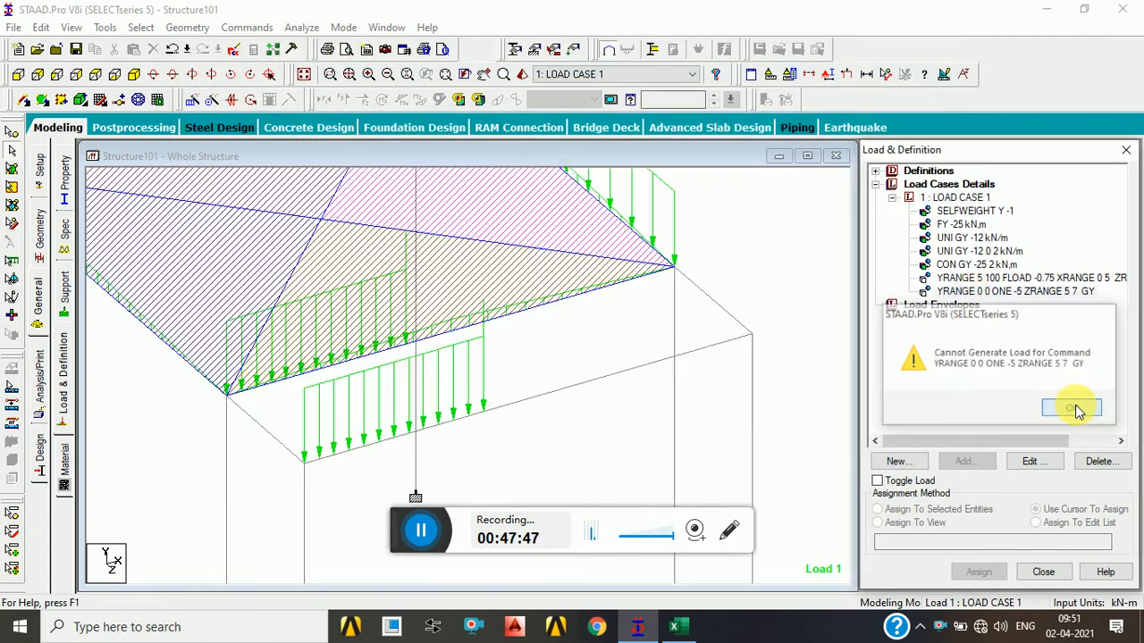
pyautogui.click(1014, 297)
pyautogui.doubleClick(1015, 293)
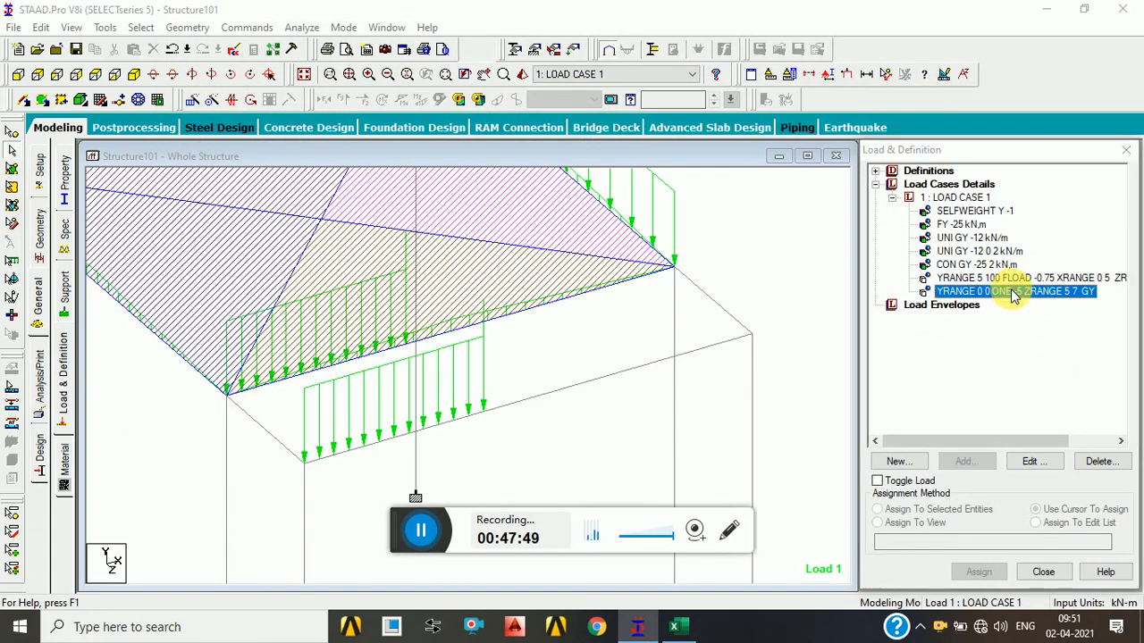
pyautogui.write('5')
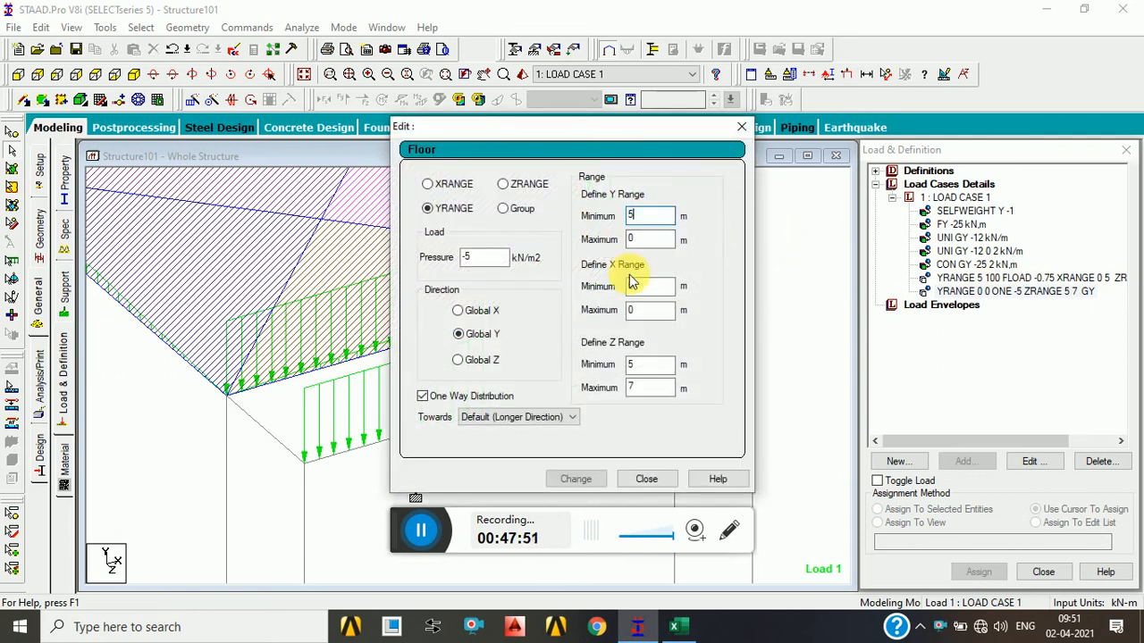
pyautogui.doubleClick(651, 239)
pyautogui.write('5')
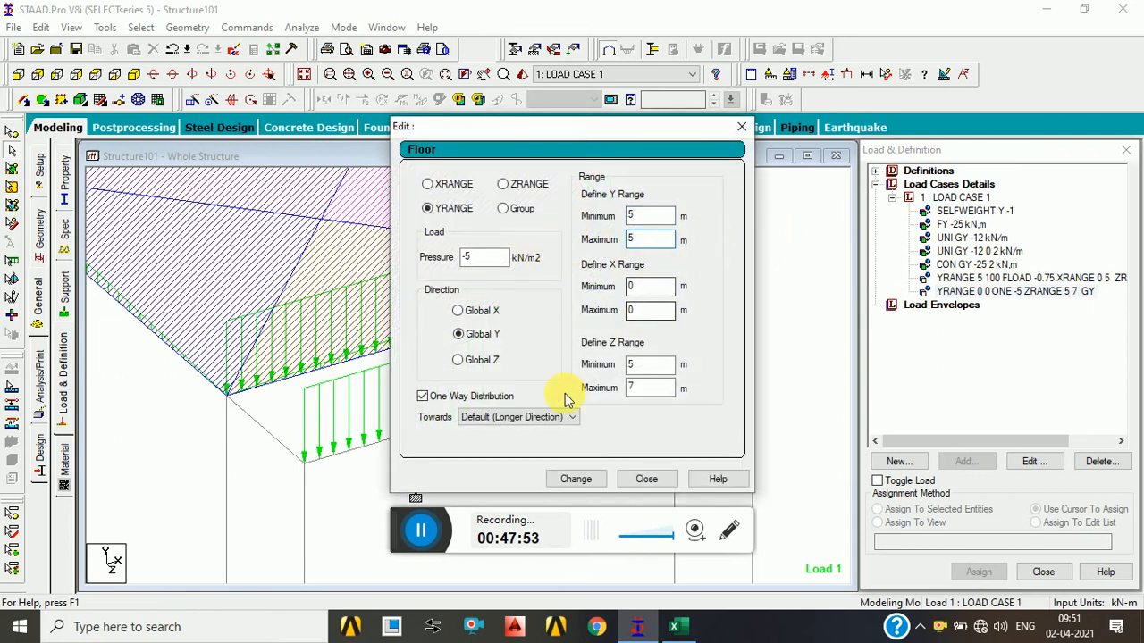
pyautogui.click(579, 480)
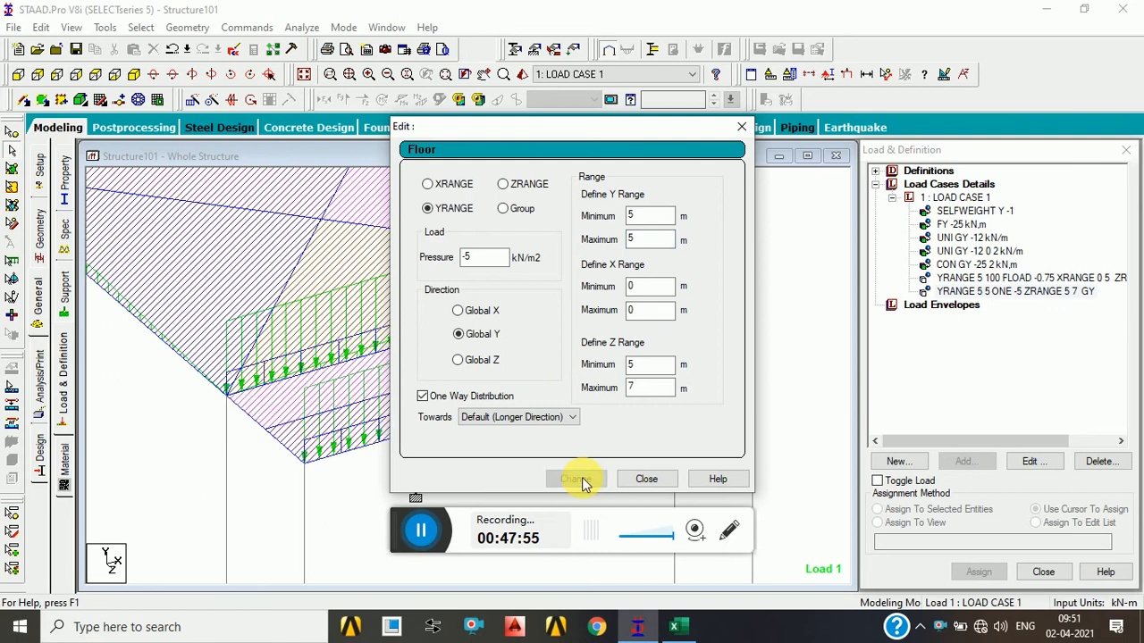
pyautogui.click(646, 479)
# Examine the one-way load distribution on the narrow bay and the two-way distribution on the square panel in plan view.
pyautogui.click(800, 375)
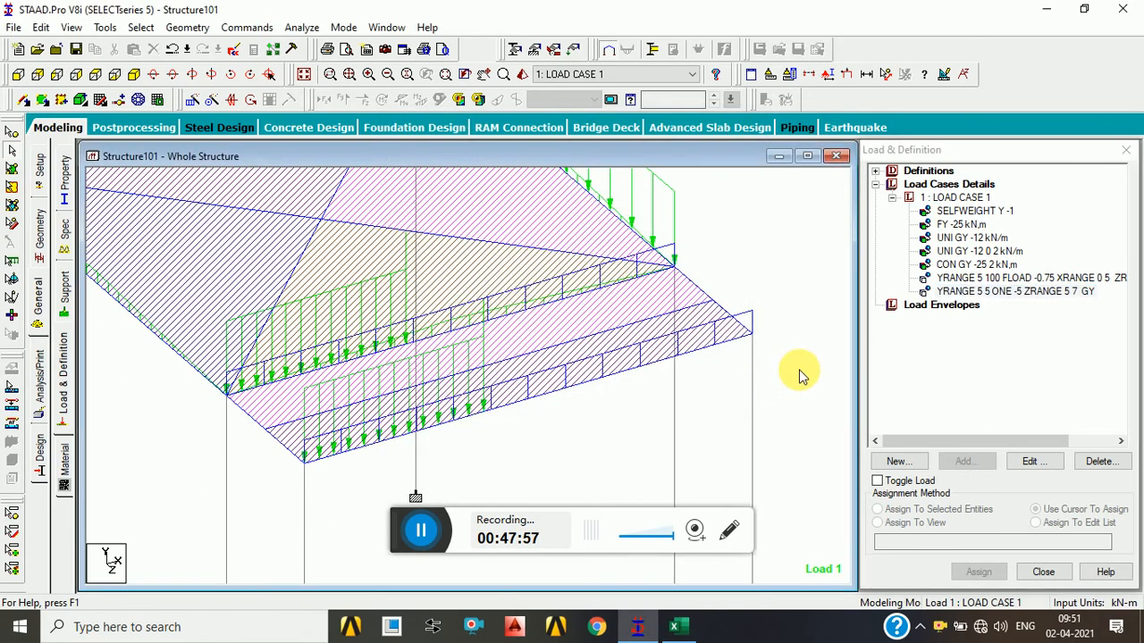
pyautogui.moveTo(769, 274); pyautogui.dragTo(808, 346, button='middle')
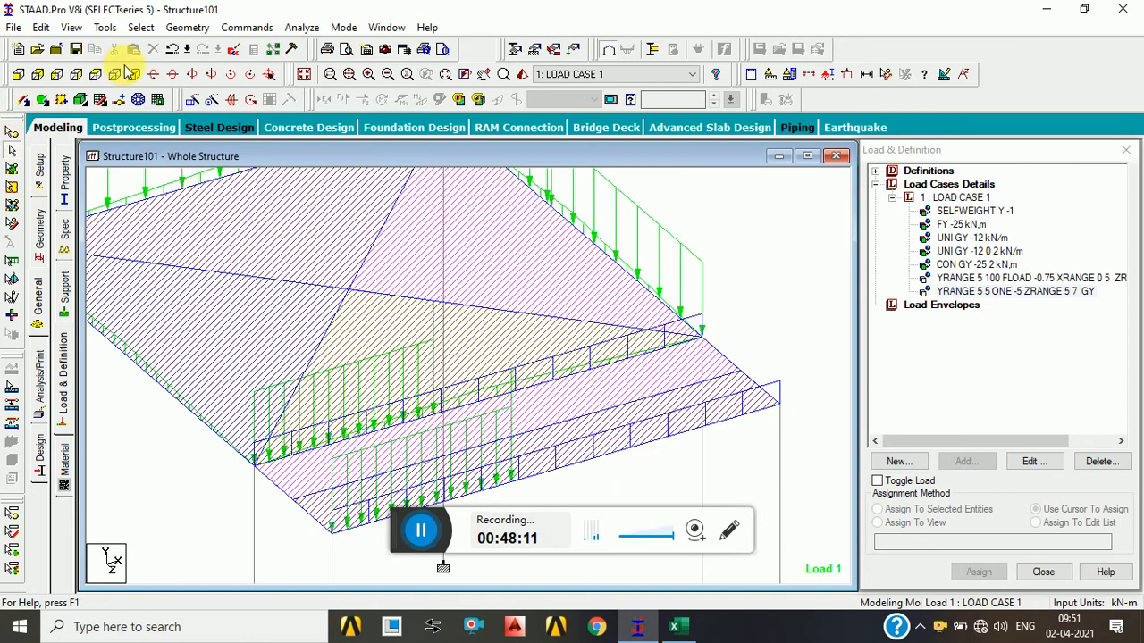
pyautogui.click(95, 73)
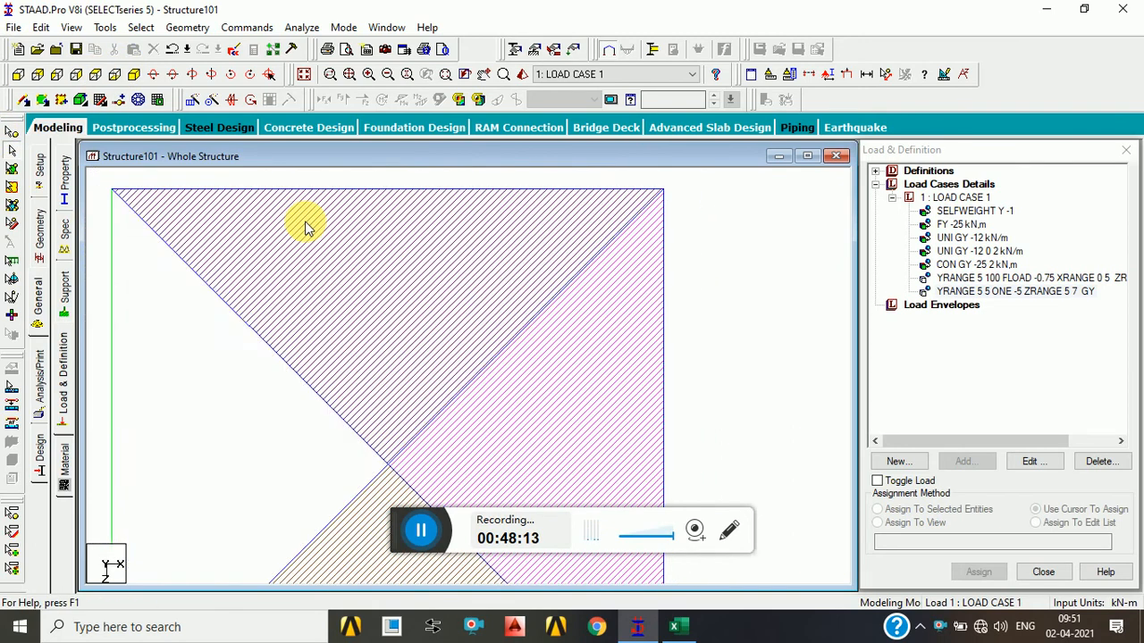
pyautogui.scroll(-4, 304, 227)
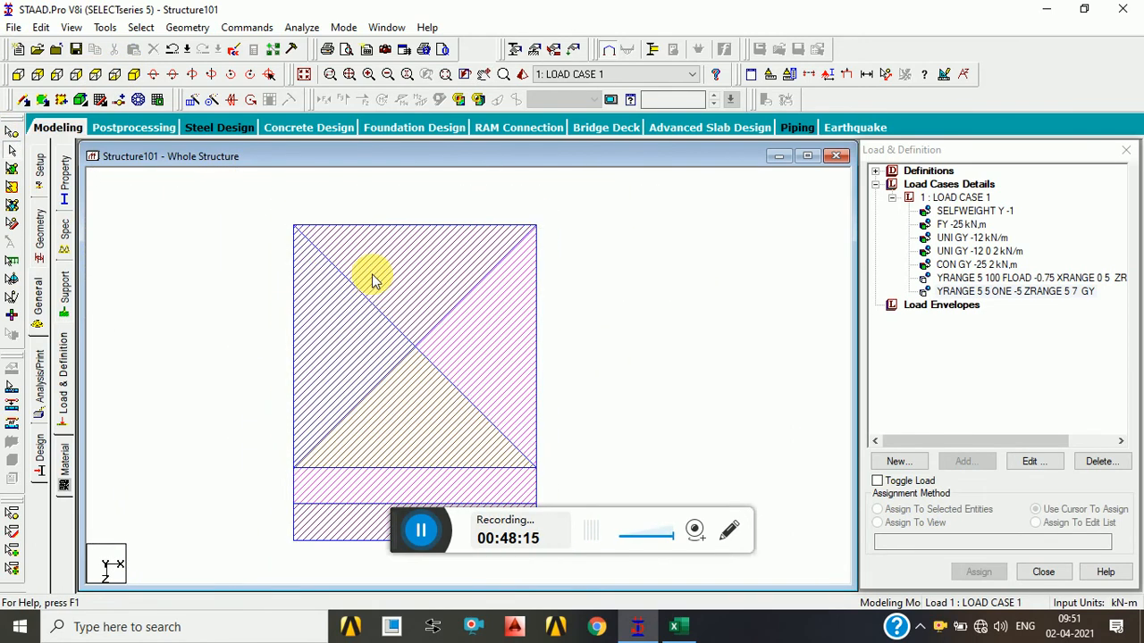
pyautogui.moveTo(373, 280); pyautogui.dragTo(301, 229, button='middle')
pyautogui.moveTo(623, 253); pyautogui.dragTo(607, 285, button='middle')
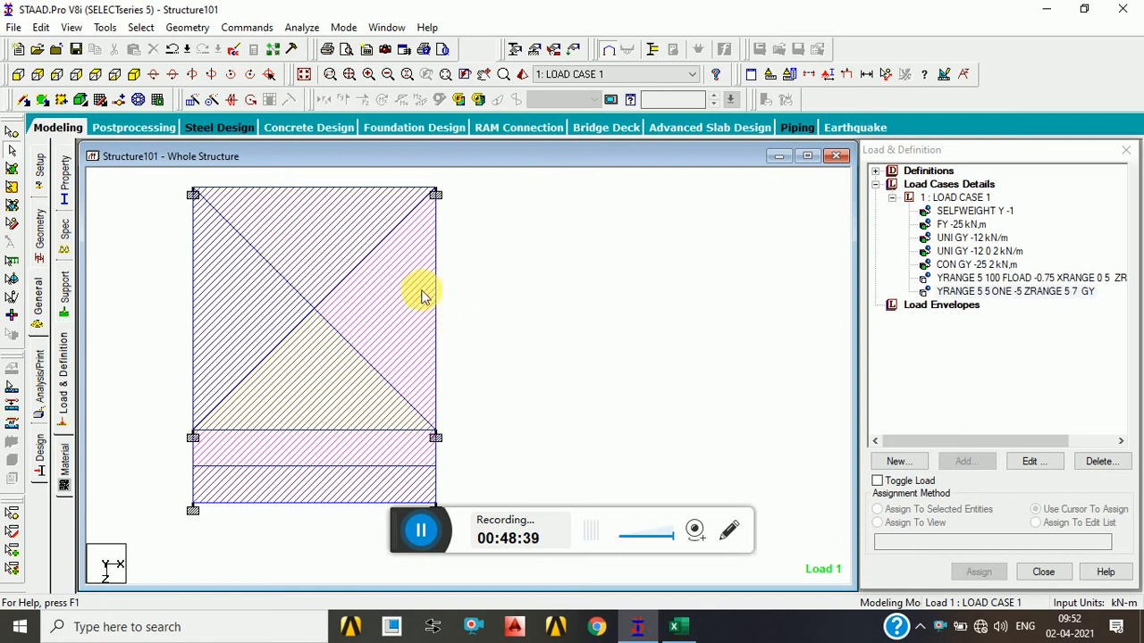
pyautogui.moveTo(245, 267); pyautogui.dragTo(304, 314, button='middle')
# Move the back beam of the square panel by -2 m in Z with its connections retained.
pyautogui.moveTo(233, 257); pyautogui.dragTo(164, 279)
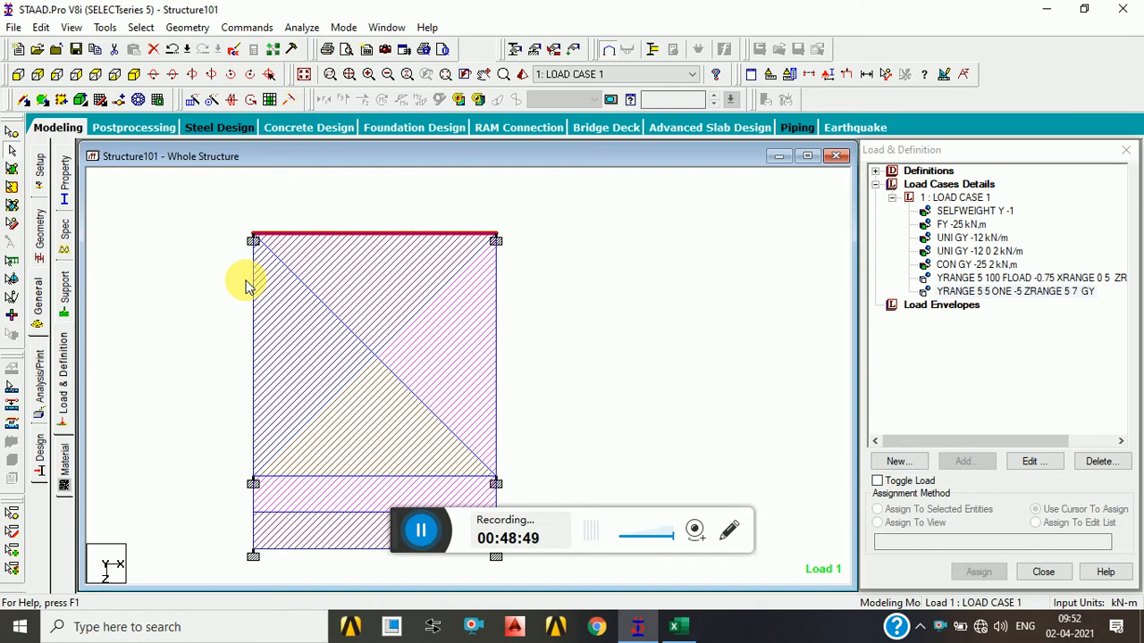
pyautogui.press('XF86MonBrightnessUp')
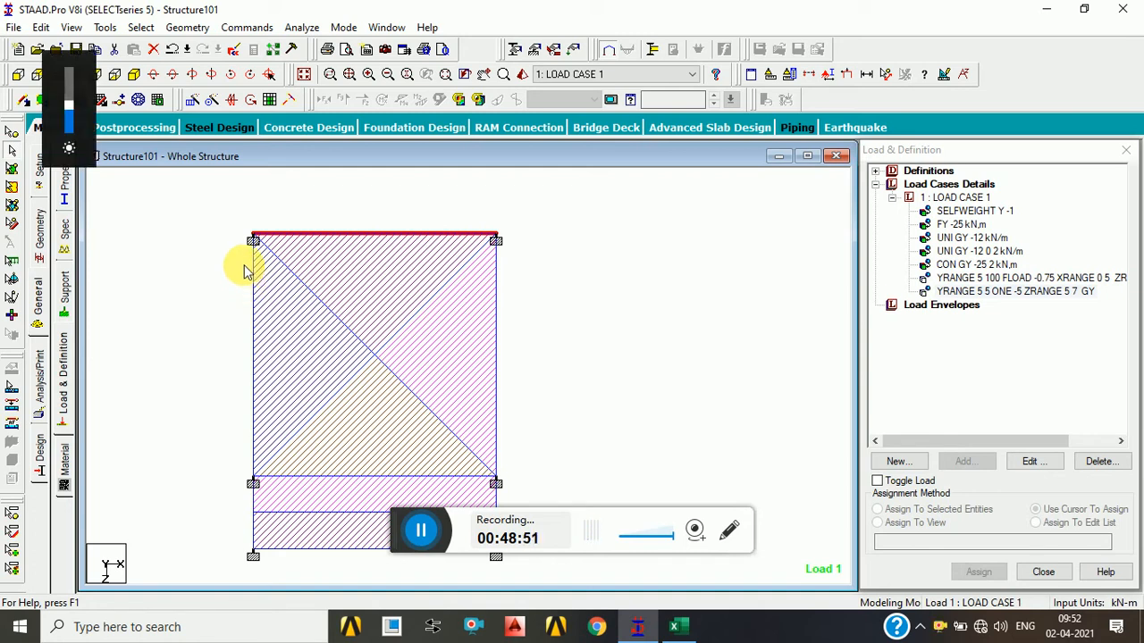
pyautogui.rightClick(346, 242)
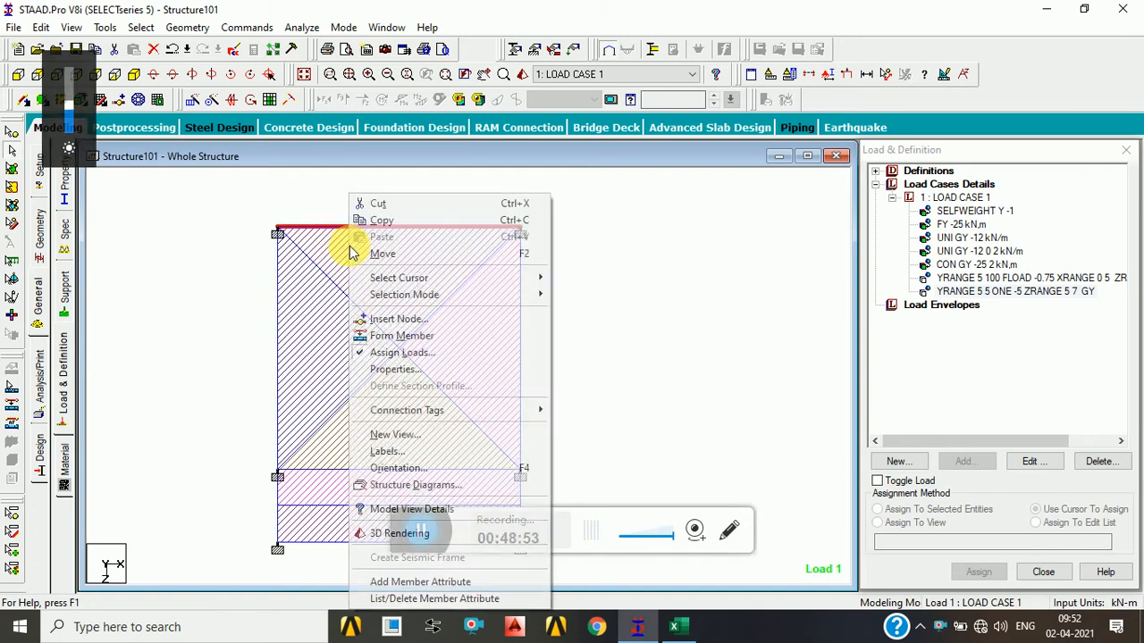
pyautogui.moveTo(474, 283)
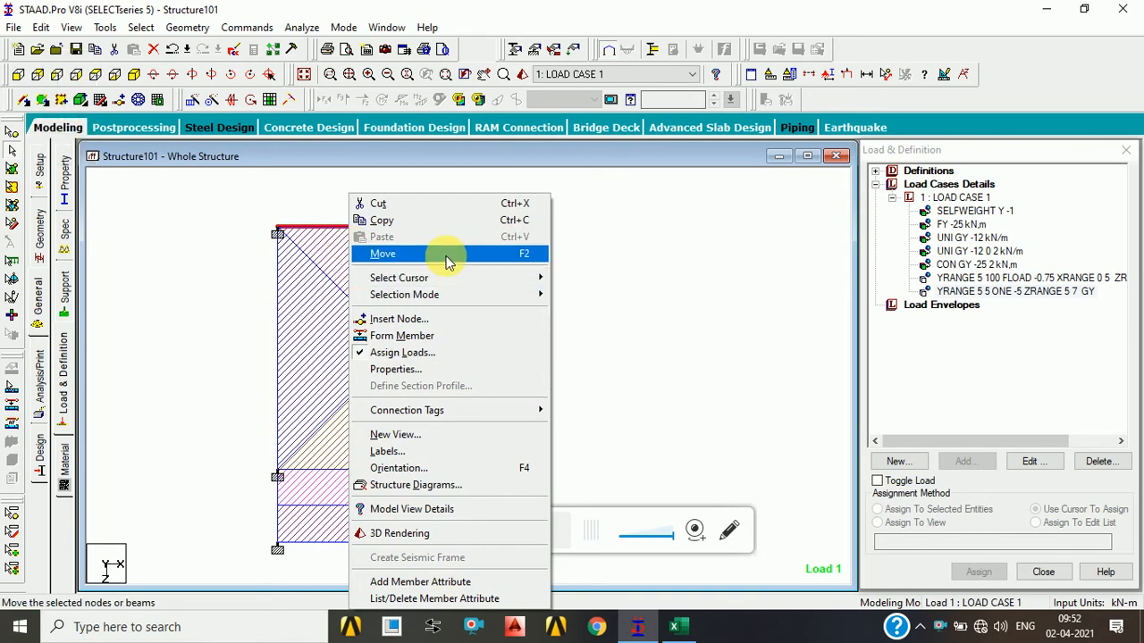
pyautogui.click(448, 259)
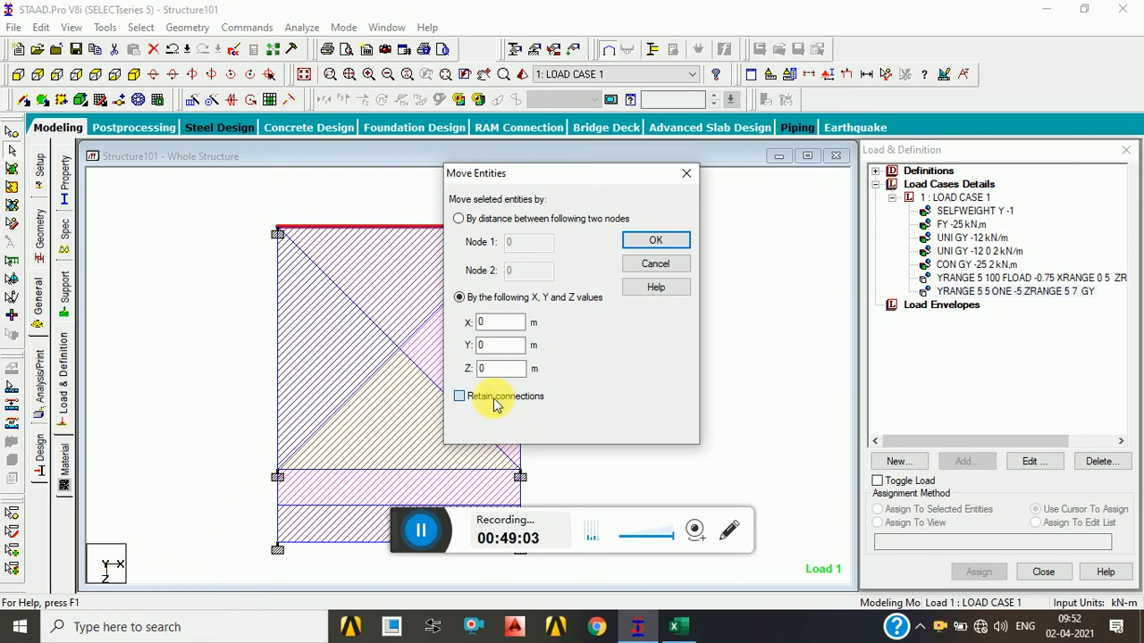
pyautogui.click(497, 402)
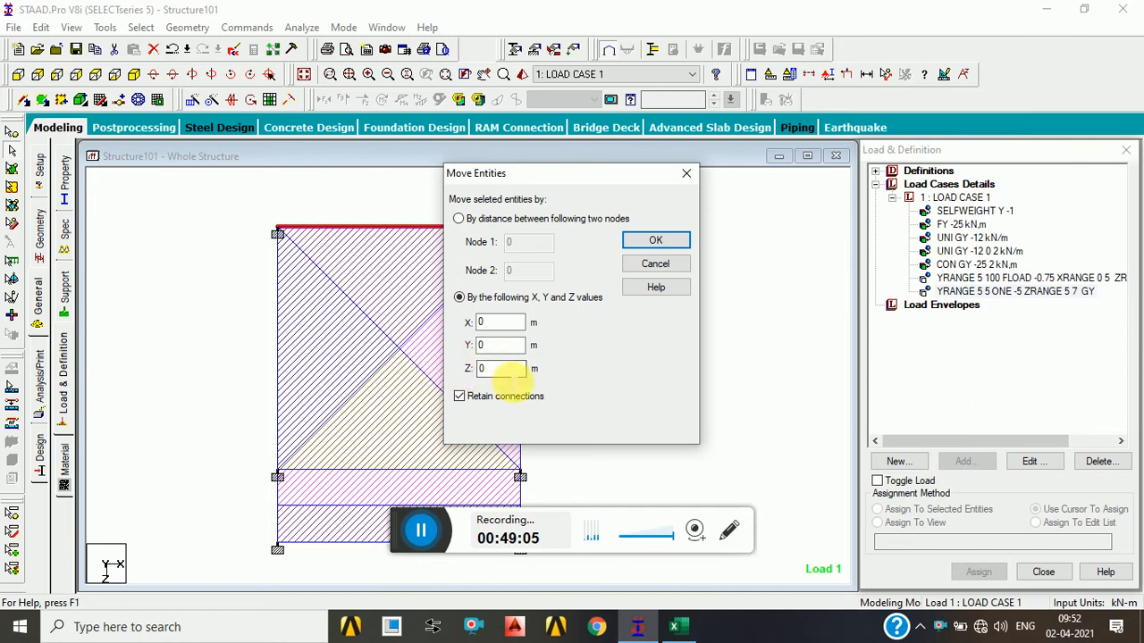
pyautogui.doubleClick(500, 369)
pyautogui.write('-2')
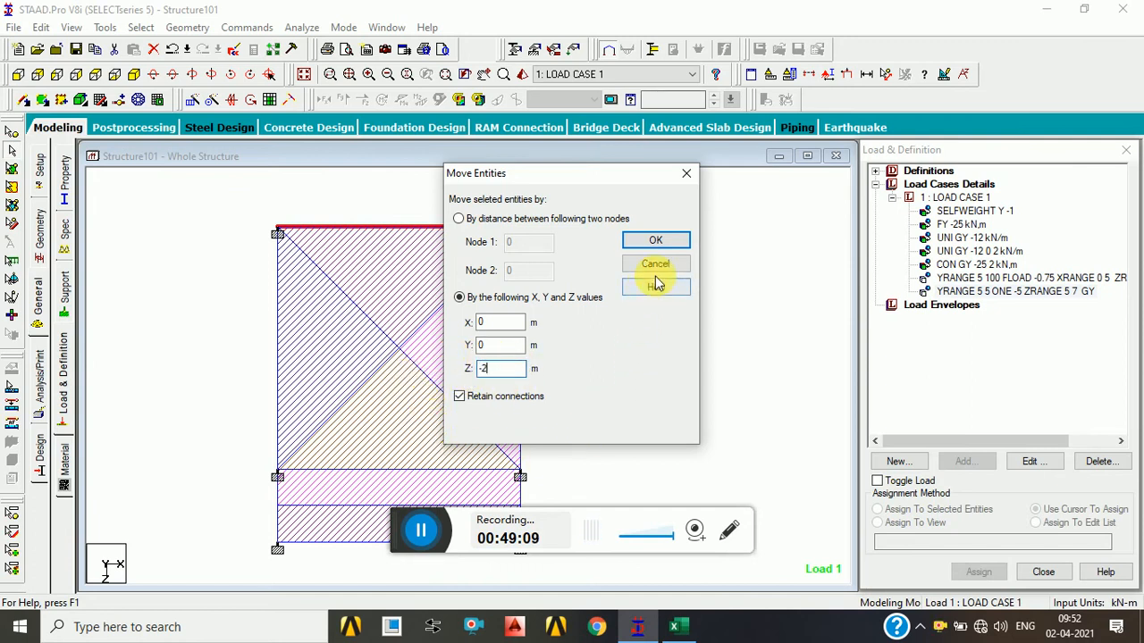
pyautogui.click(656, 241)
pyautogui.click(617, 349)
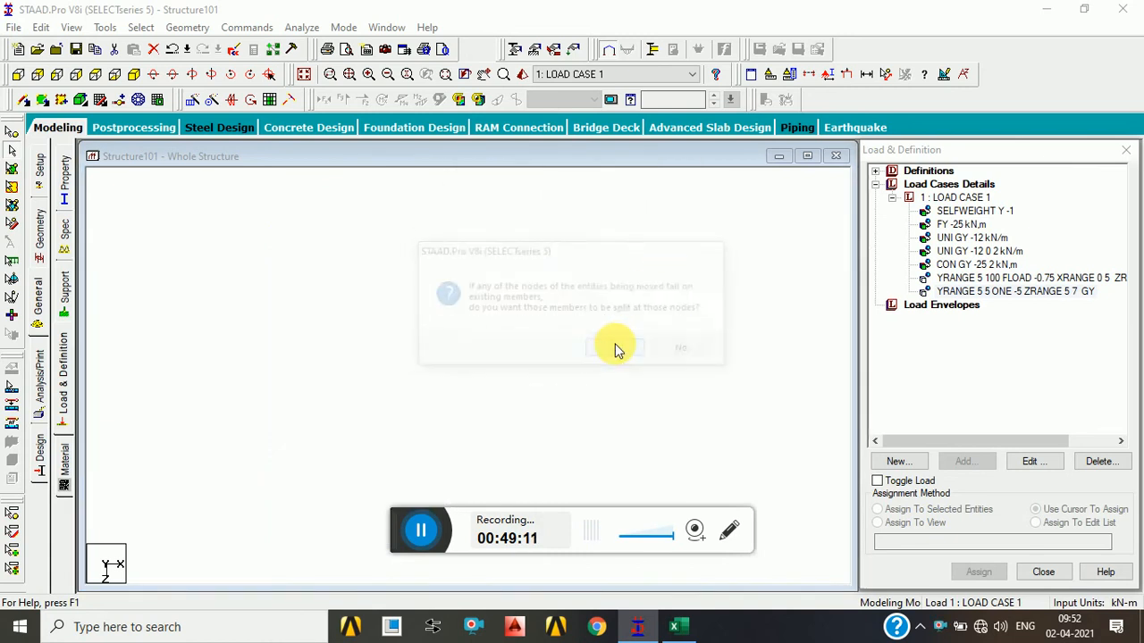
pyautogui.click(681, 350)
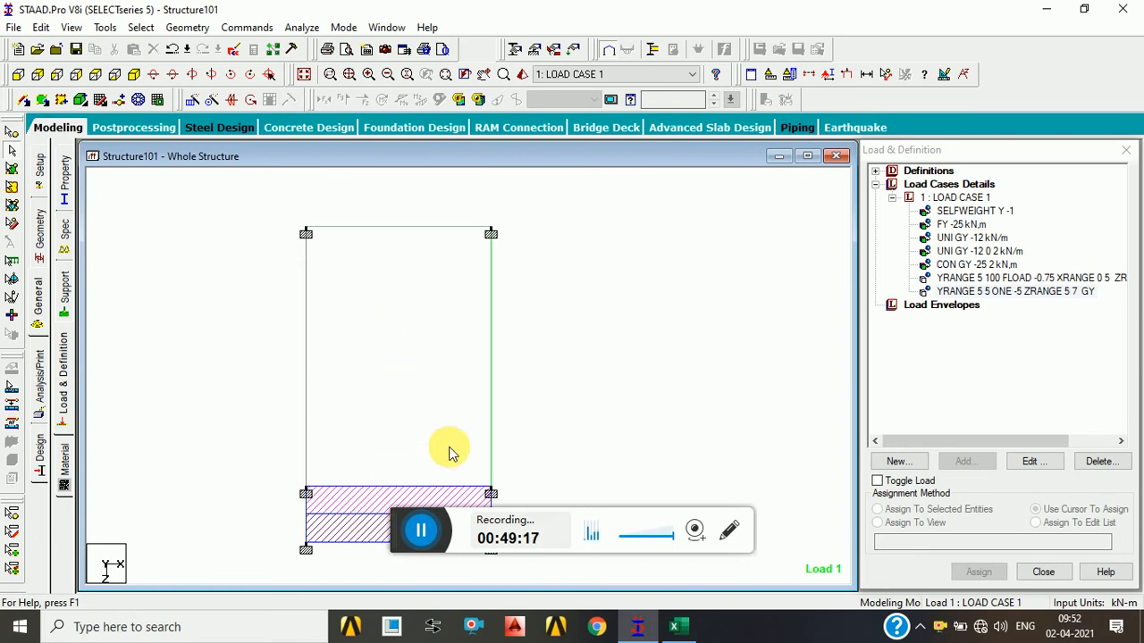
# Edit the -0.75 kN/m2 floor load so its Z range minimum is -2 m, and decline the auto save.
pyautogui.click(305, 277)
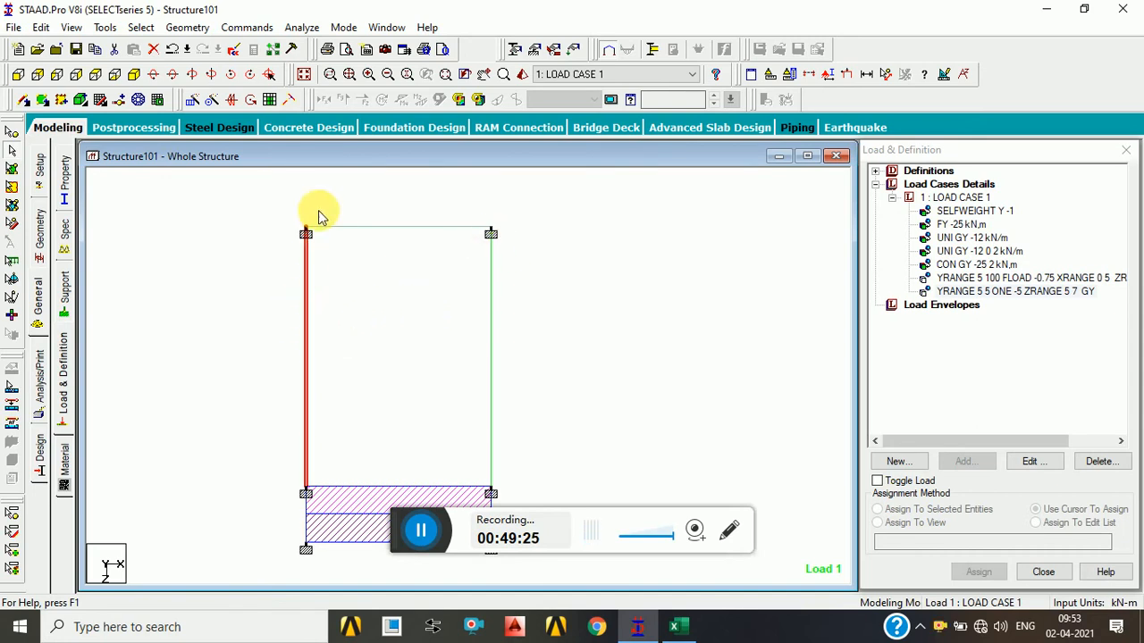
pyautogui.click(435, 251)
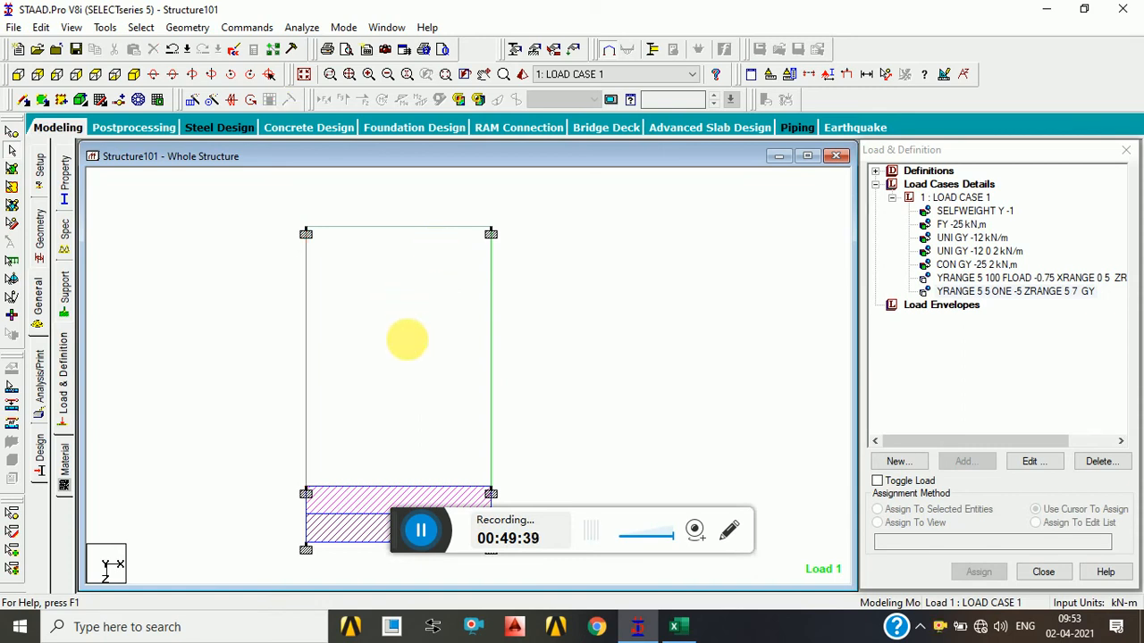
pyautogui.moveTo(406, 339); pyautogui.dragTo(329, 344, button='middle')
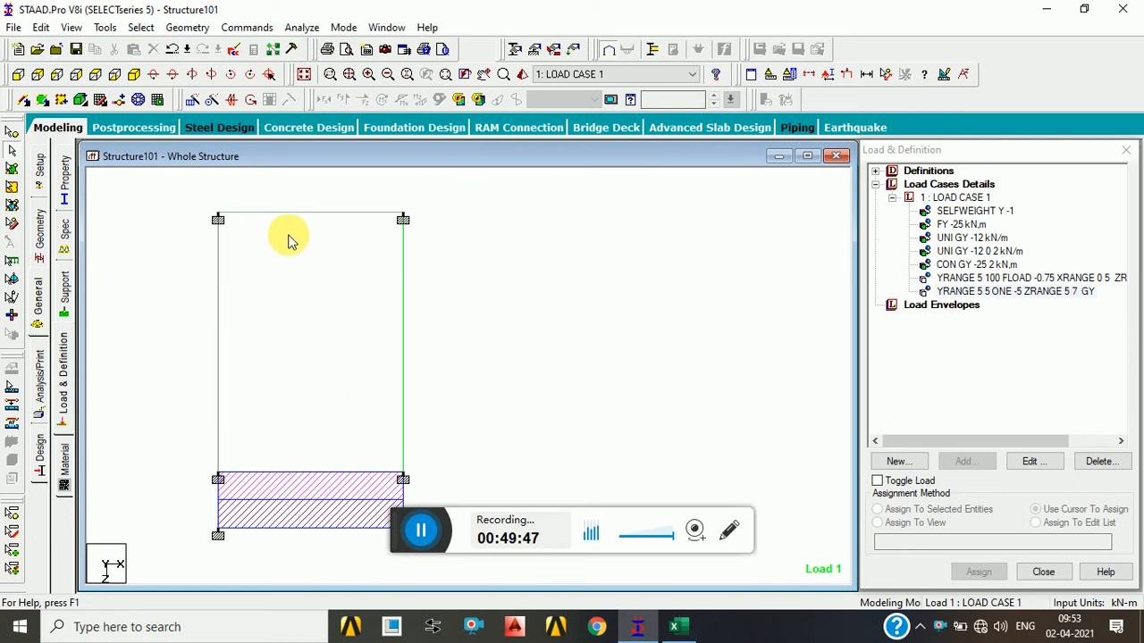
pyautogui.click(983, 279)
pyautogui.doubleClick(986, 283)
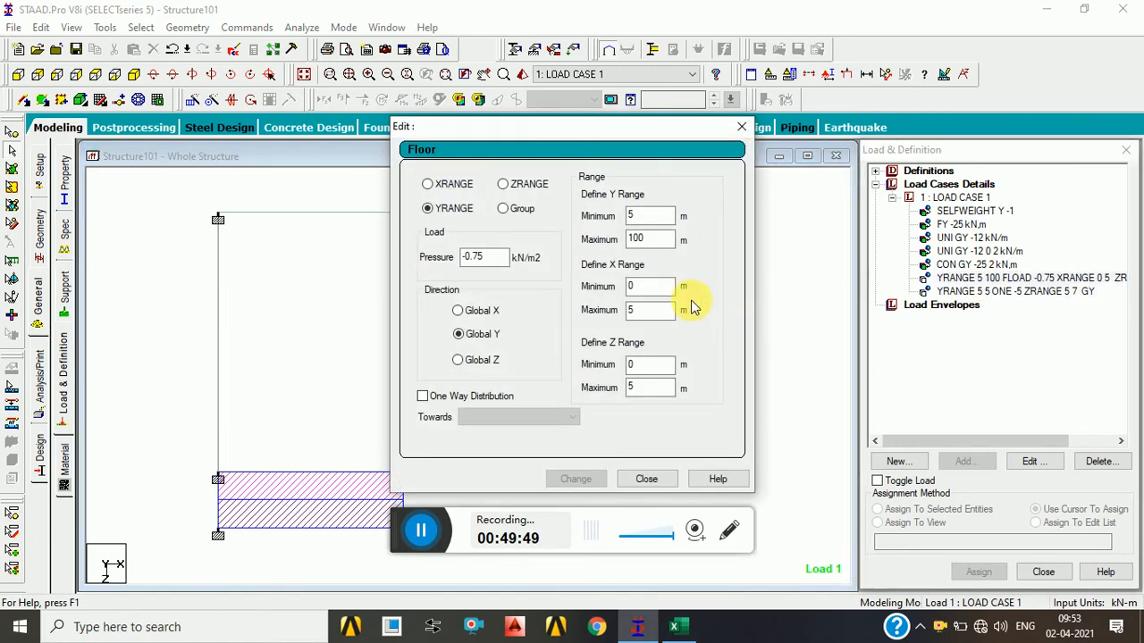
pyautogui.moveTo(643, 366); pyautogui.dragTo(582, 372)
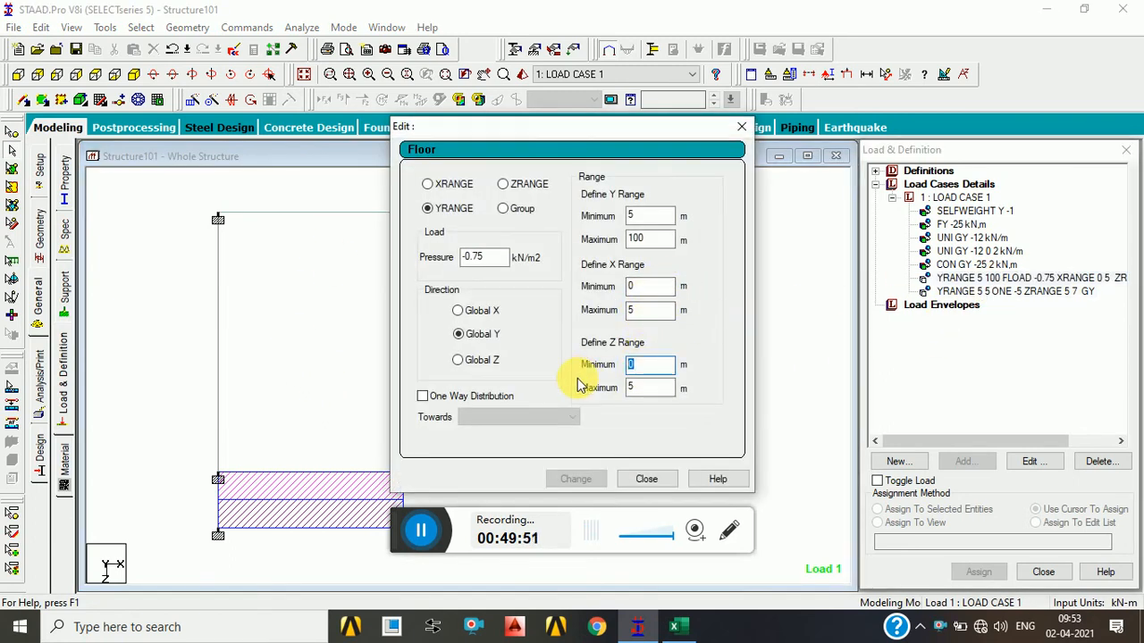
pyautogui.write('-2')
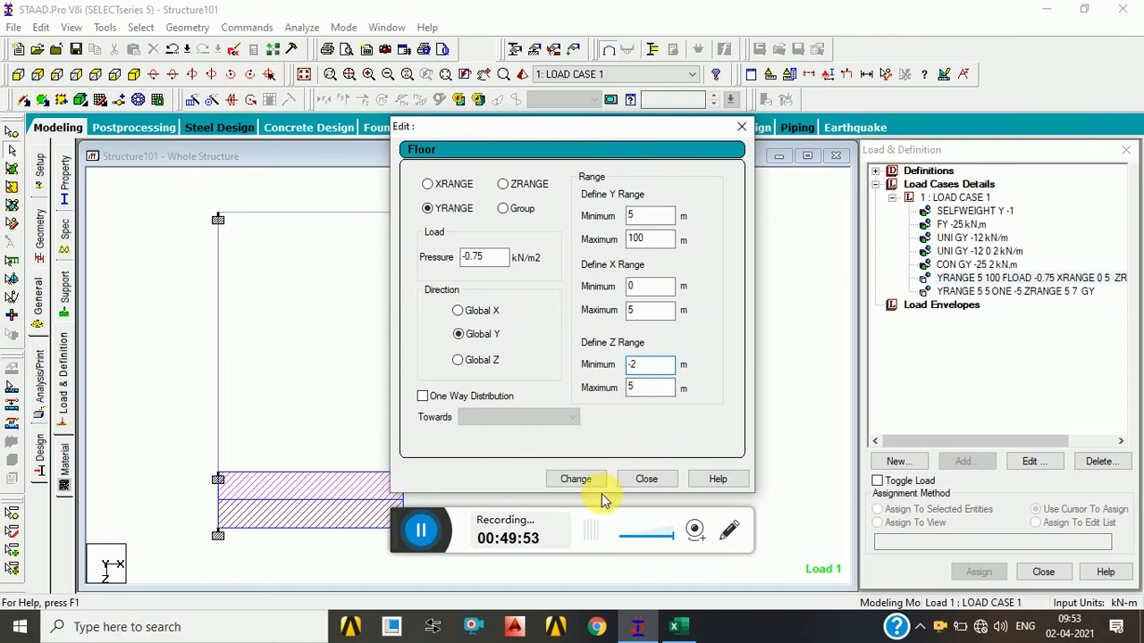
pyautogui.click(587, 480)
pyautogui.click(651, 480)
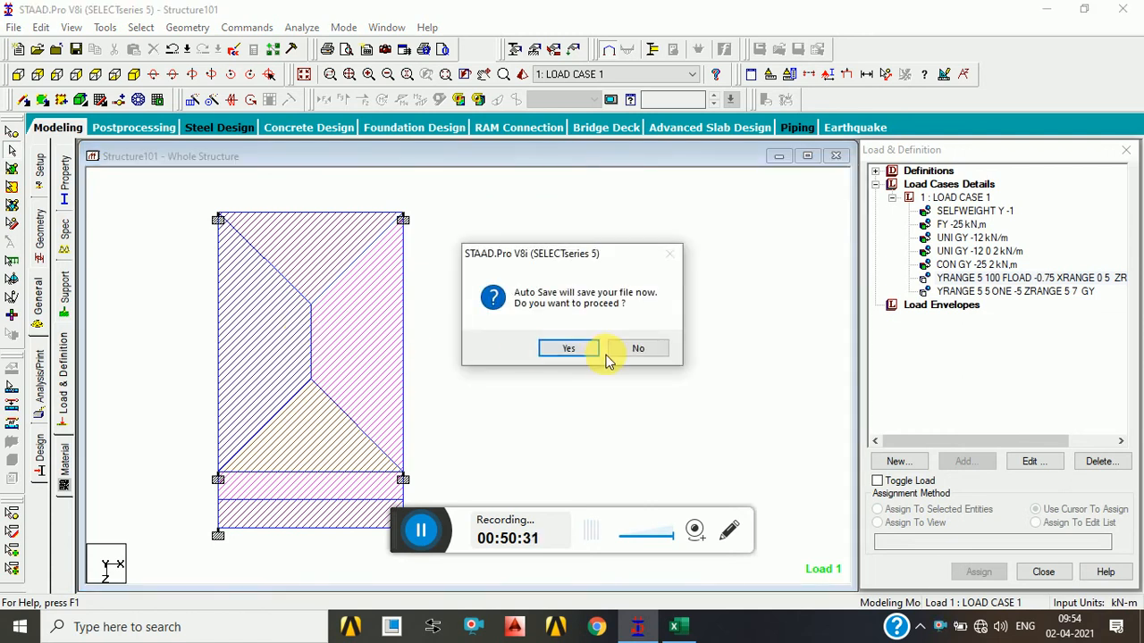
pyautogui.click(625, 354)
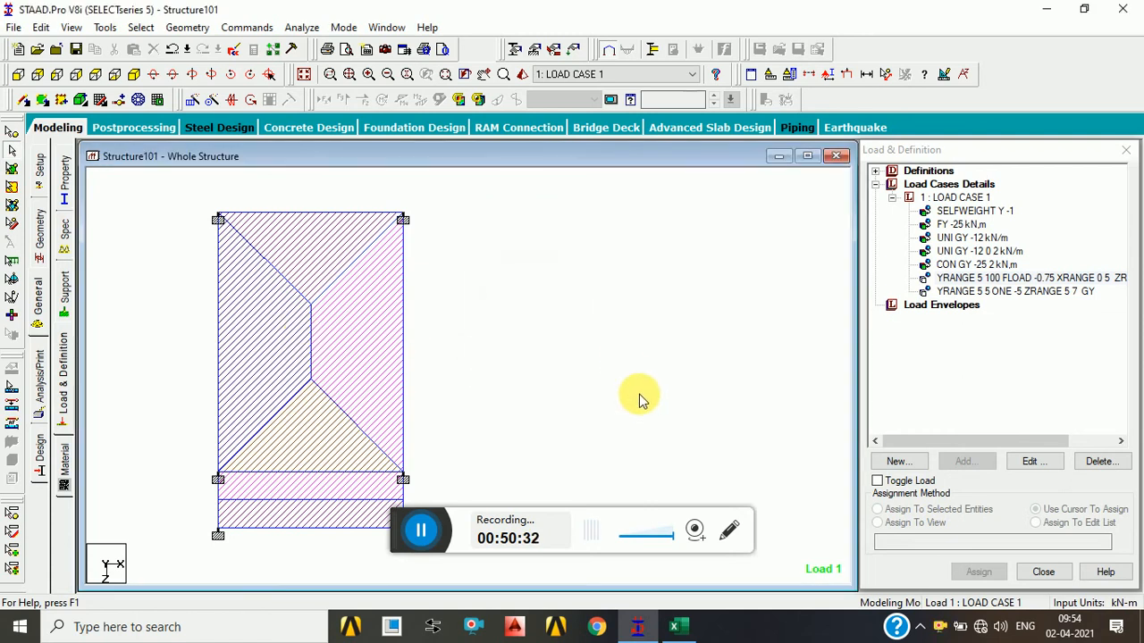
# Examine the floor load distribution on the lengthened panel and the narrow bay in isometric view.
pyautogui.click(304, 75)
pyautogui.scroll(5, 637, 311)
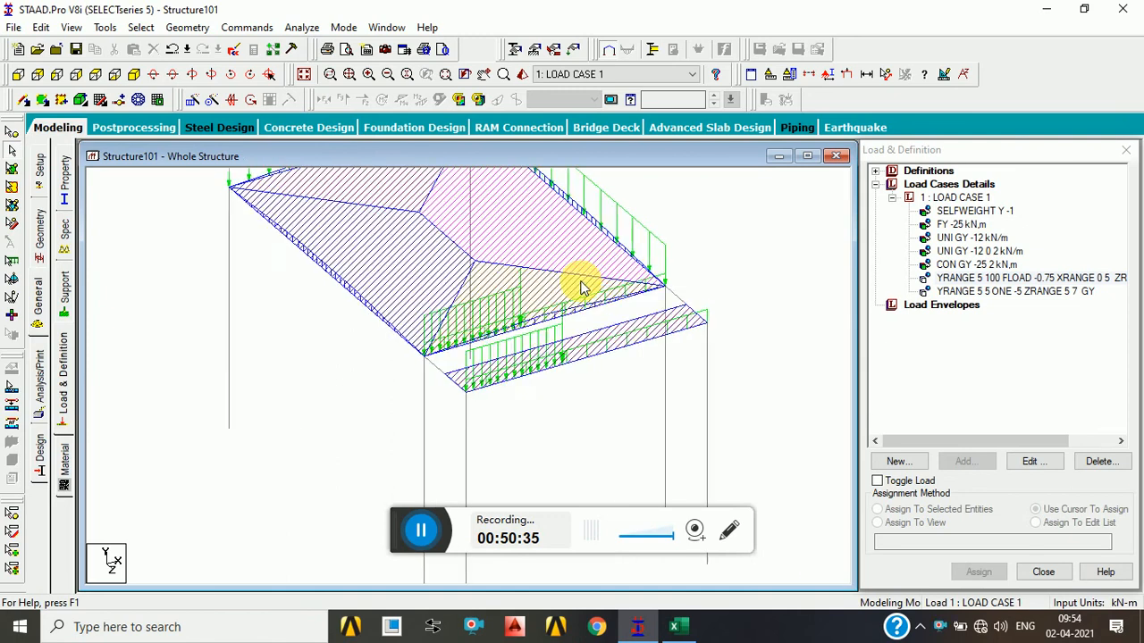
pyautogui.moveTo(475, 301); pyautogui.dragTo(418, 369, button='middle')
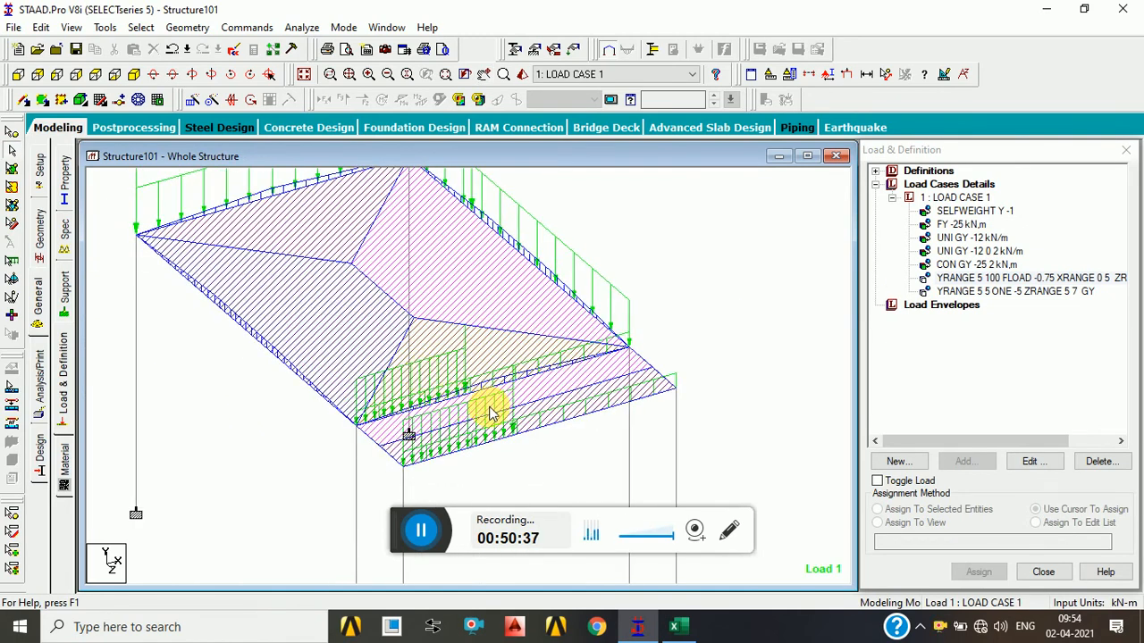
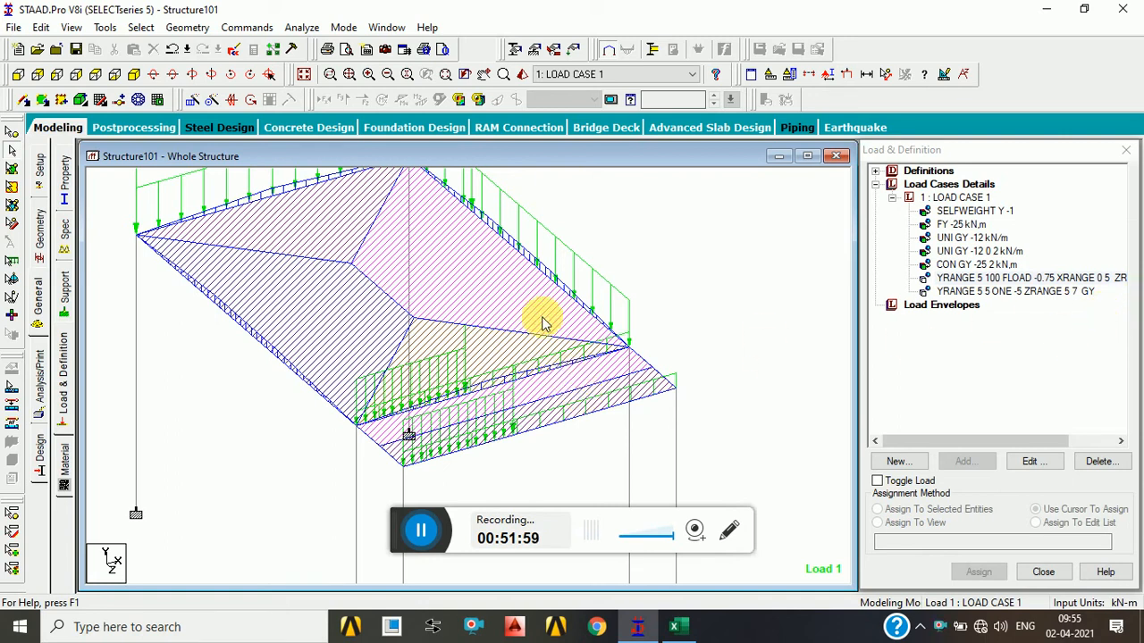
pyautogui.moveTo(542, 267); pyautogui.dragTo(623, 354, button='middle')
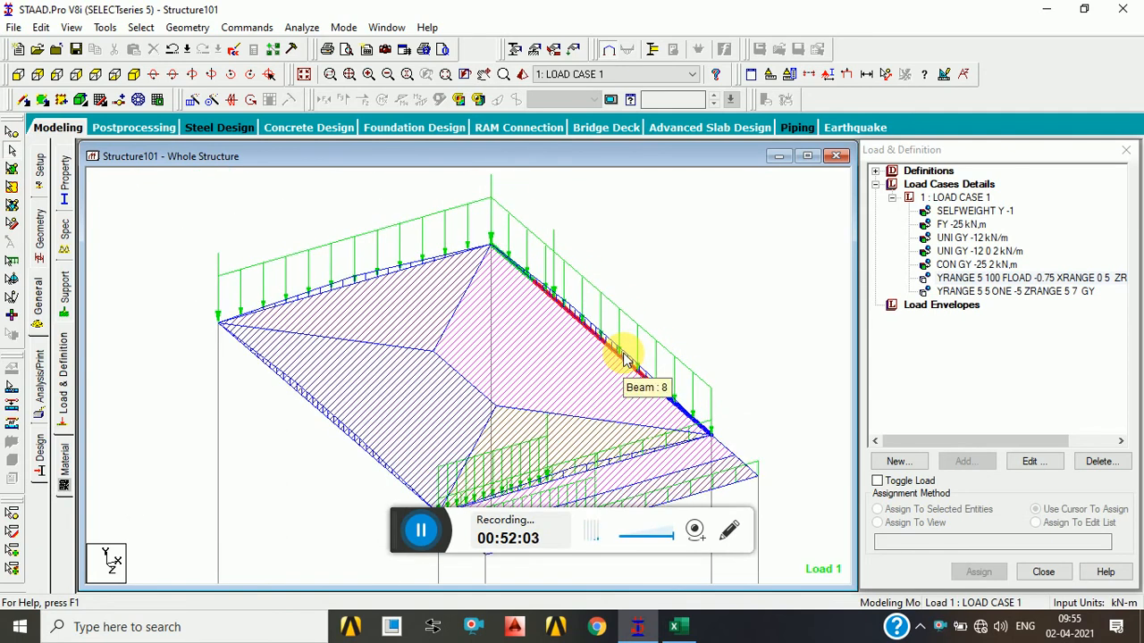
pyautogui.click(427, 536)
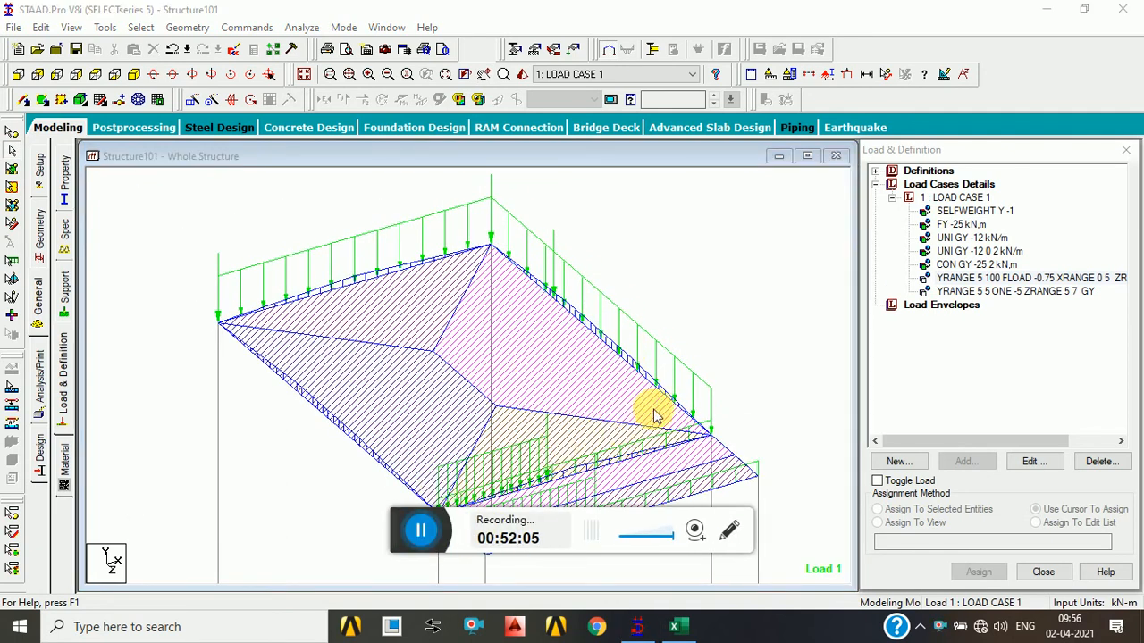
pyautogui.moveTo(655, 417); pyautogui.dragTo(575, 349, button='middle')
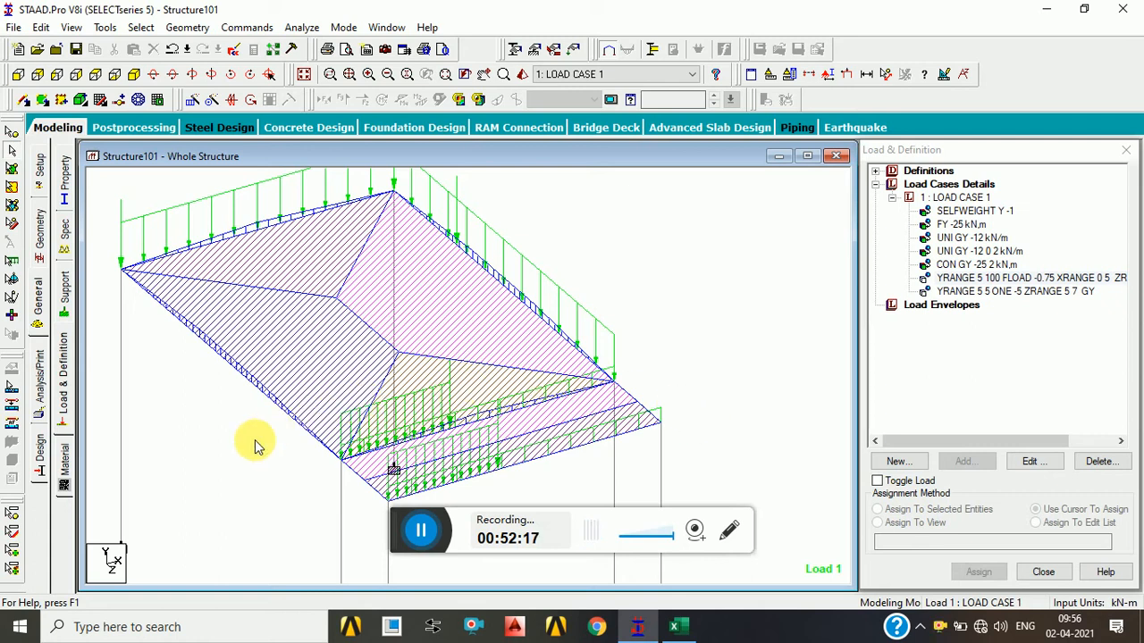
pyautogui.moveTo(256, 440); pyautogui.dragTo(268, 414, button='middle')
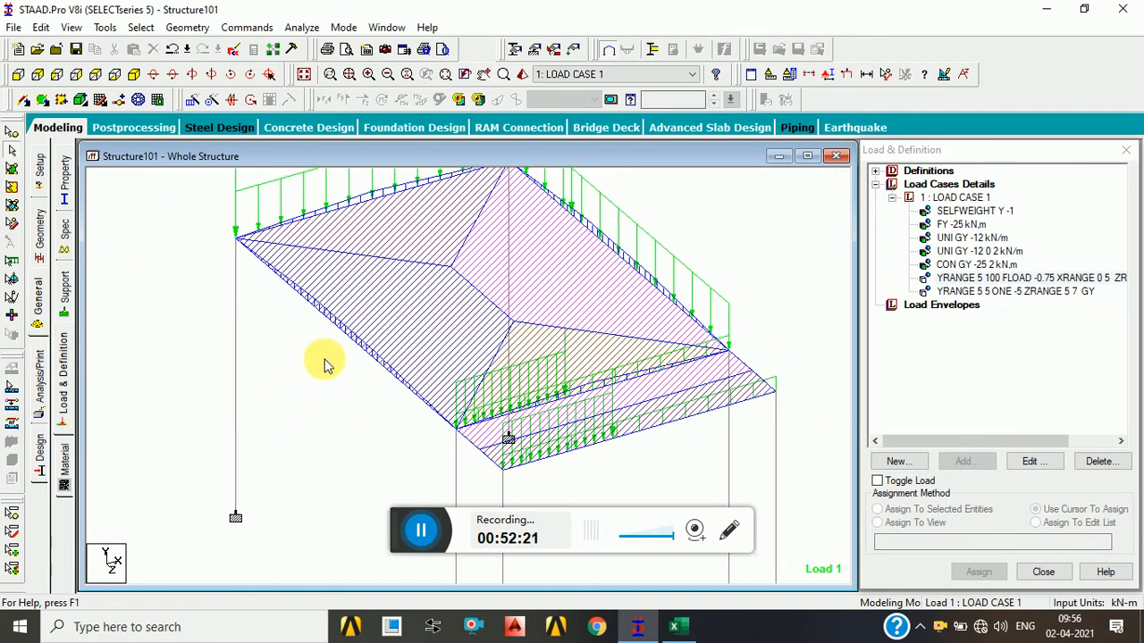
# Try to repeat the back column circularly about the Y axis through node 1, over 360 degrees in 8 linked steps.
pyautogui.click(506, 259)
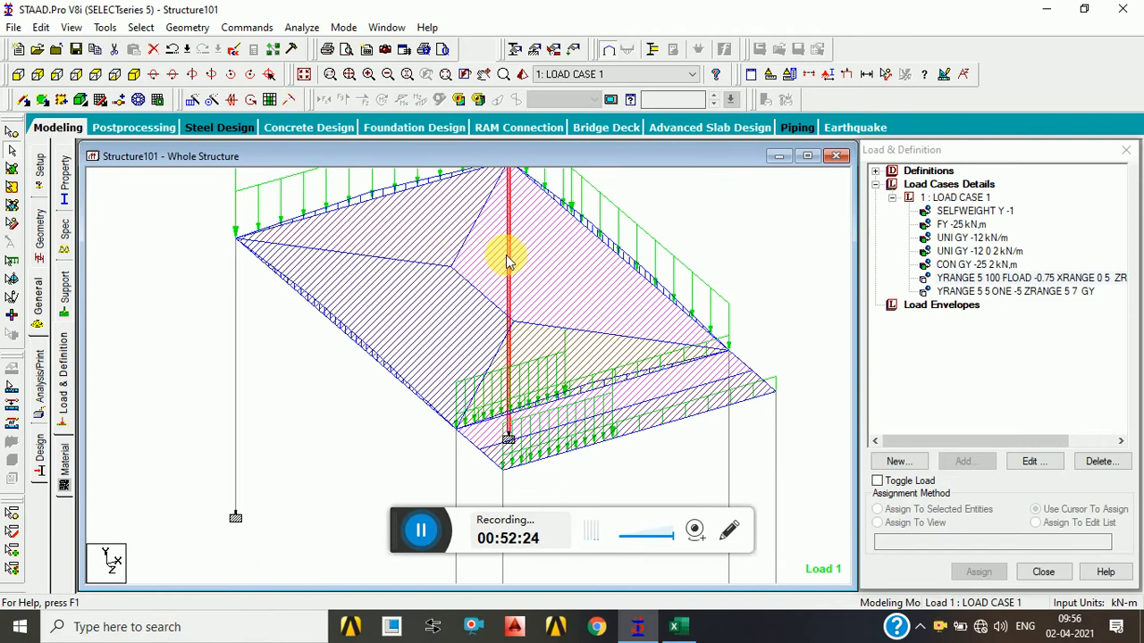
pyautogui.click(230, 99)
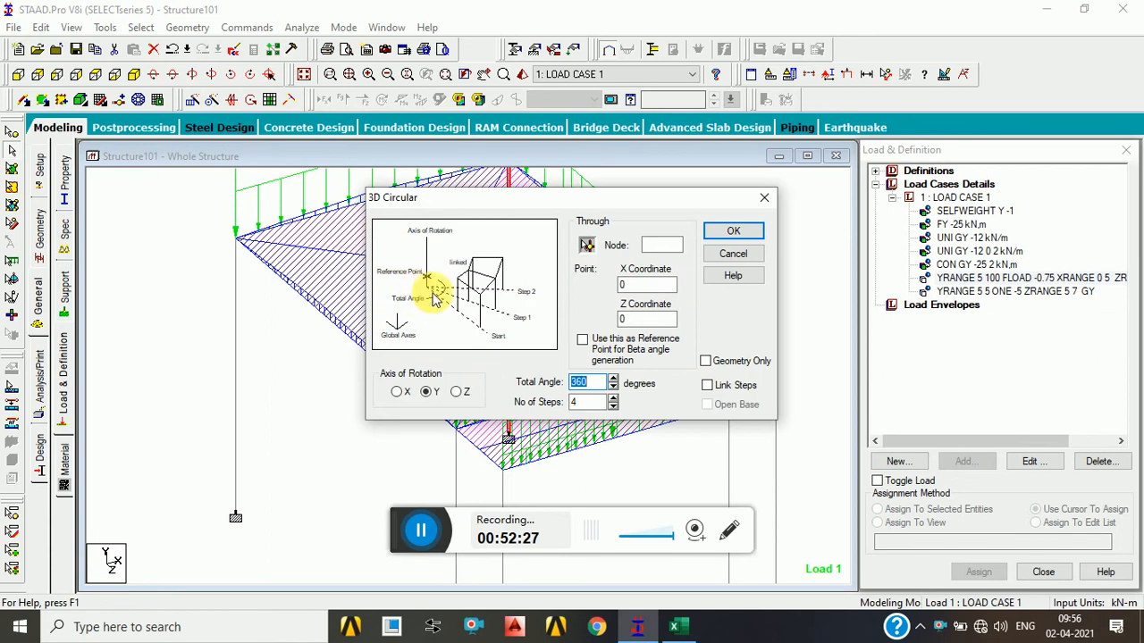
pyautogui.click(613, 399)
pyautogui.click(613, 399)
pyautogui.click(613, 399)
pyautogui.click(613, 398)
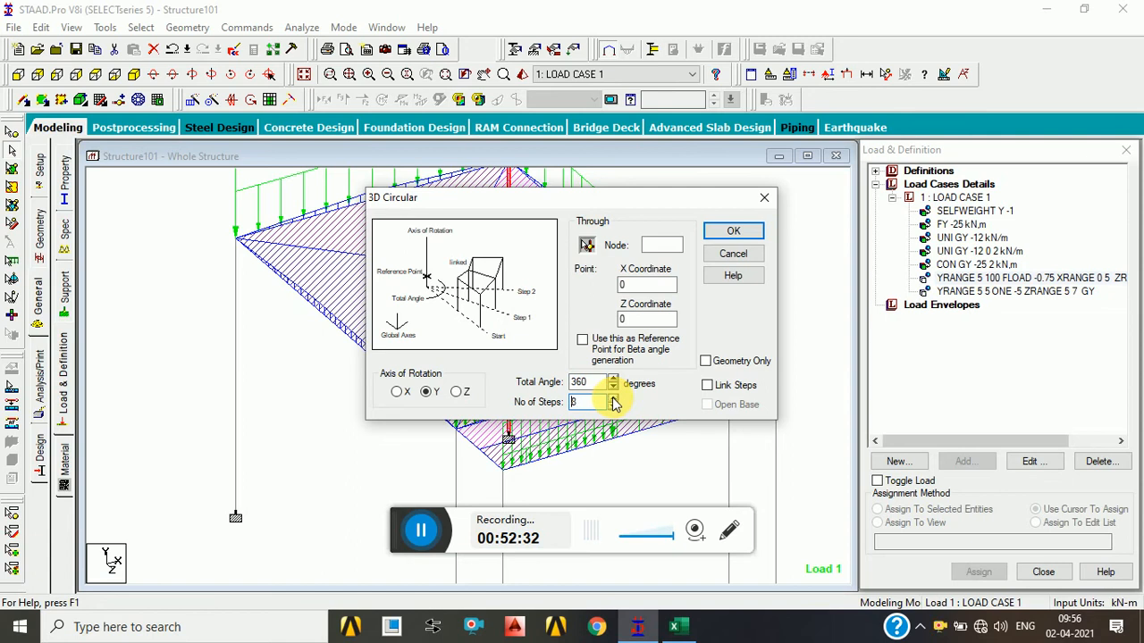
pyautogui.click(731, 388)
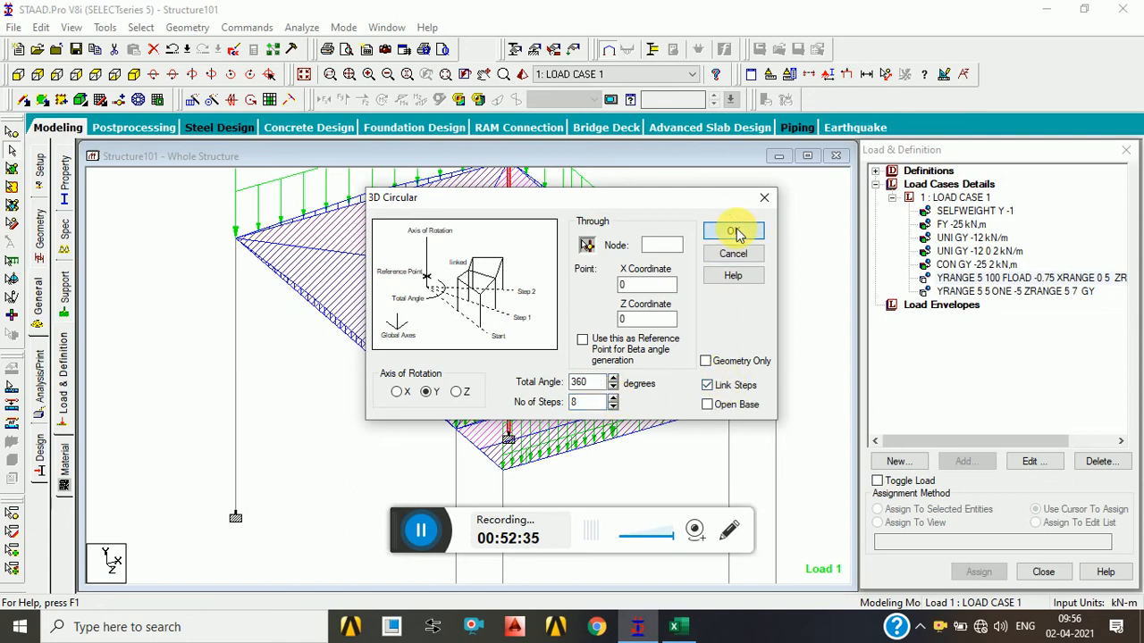
pyautogui.click(586, 246)
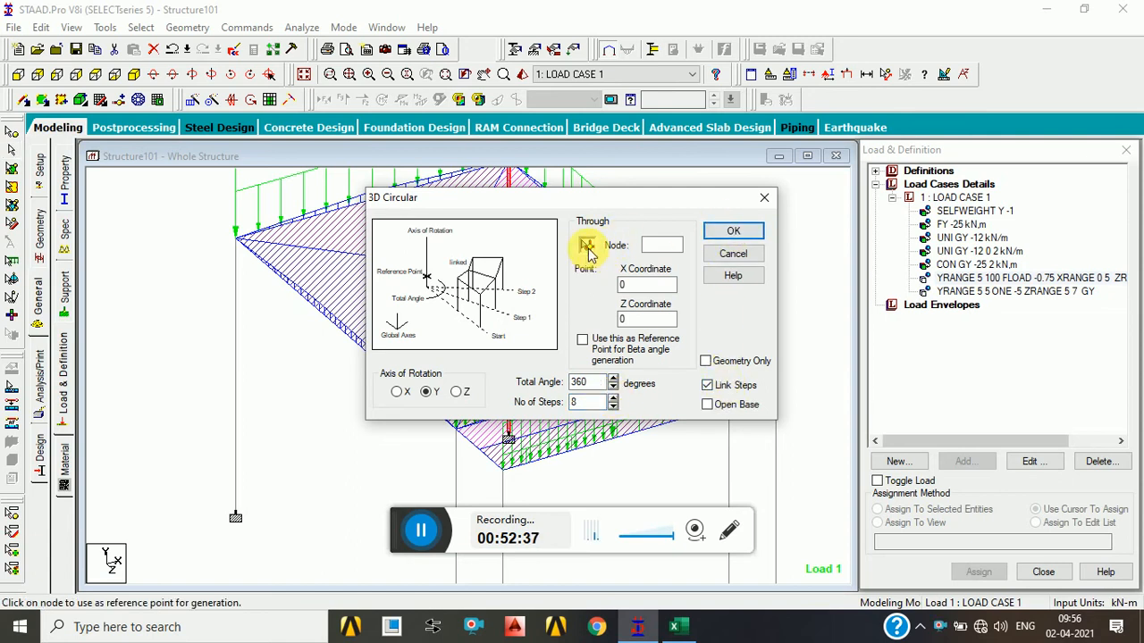
pyautogui.click(235, 518)
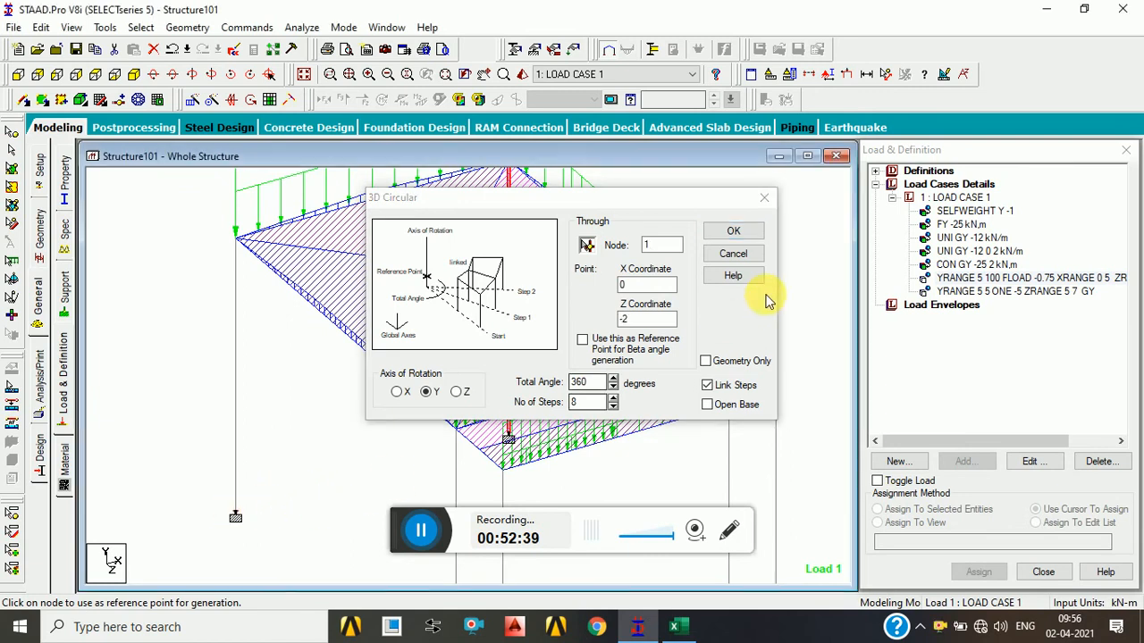
pyautogui.click(736, 233)
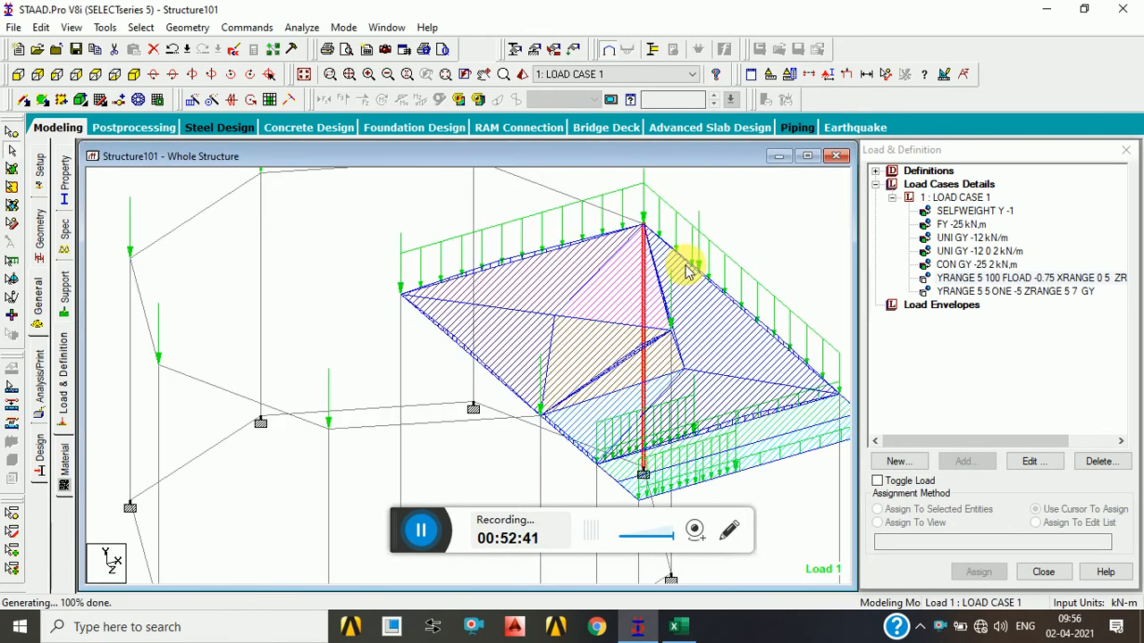
# Examine the circular column arrangement, its linking beams and the loads copied with the columns.
pyautogui.click(191, 302)
pyautogui.scroll(-3, 191, 302)
pyautogui.moveTo(253, 402); pyautogui.dragTo(171, 312, button='middle')
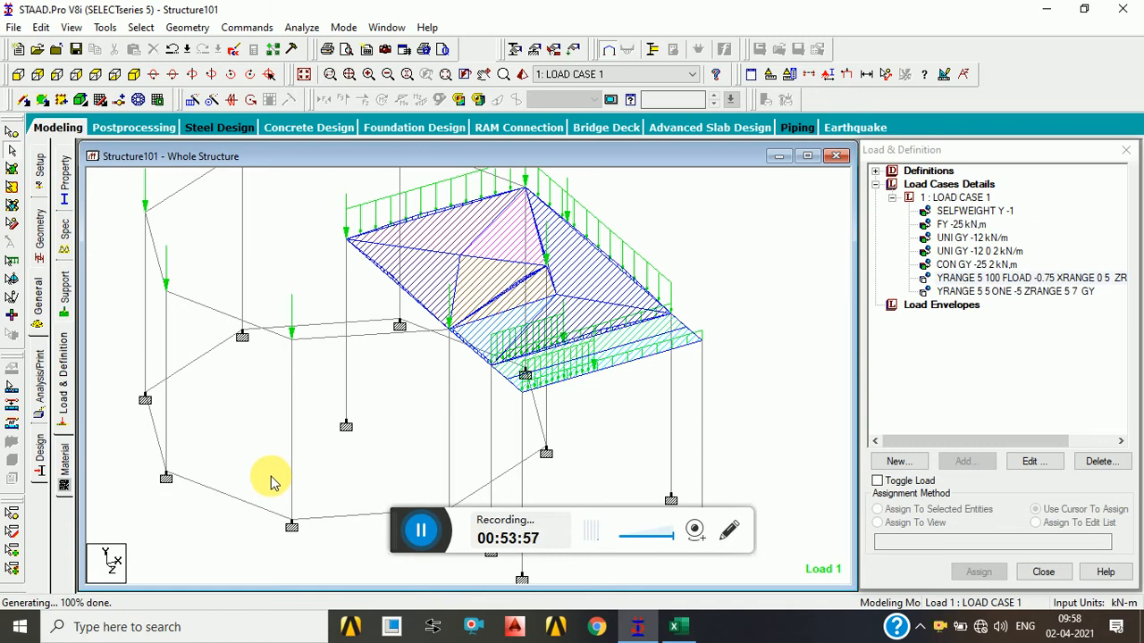
pyautogui.moveTo(297, 387); pyautogui.dragTo(297, 436, button='middle')
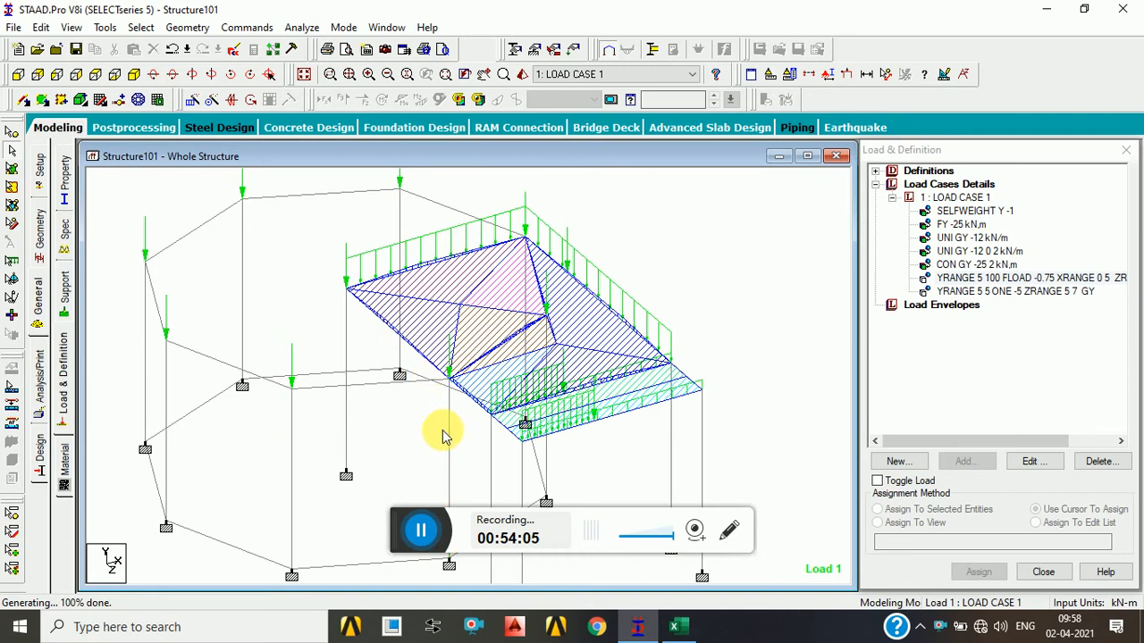
pyautogui.moveTo(445, 435); pyautogui.dragTo(408, 308, button='middle')
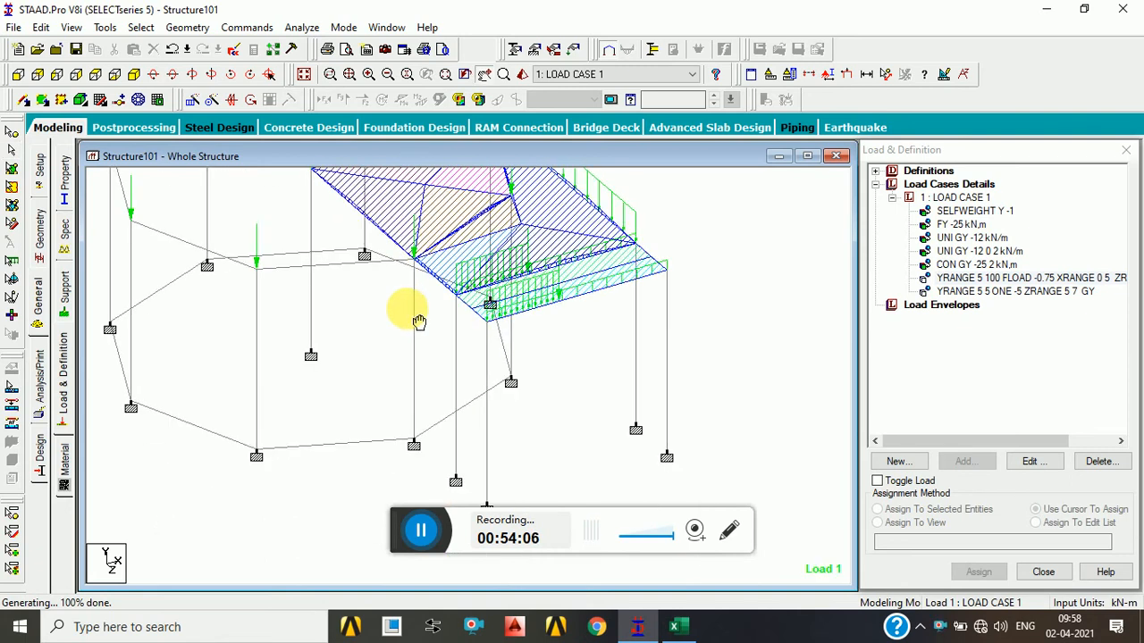
pyautogui.click(420, 531)
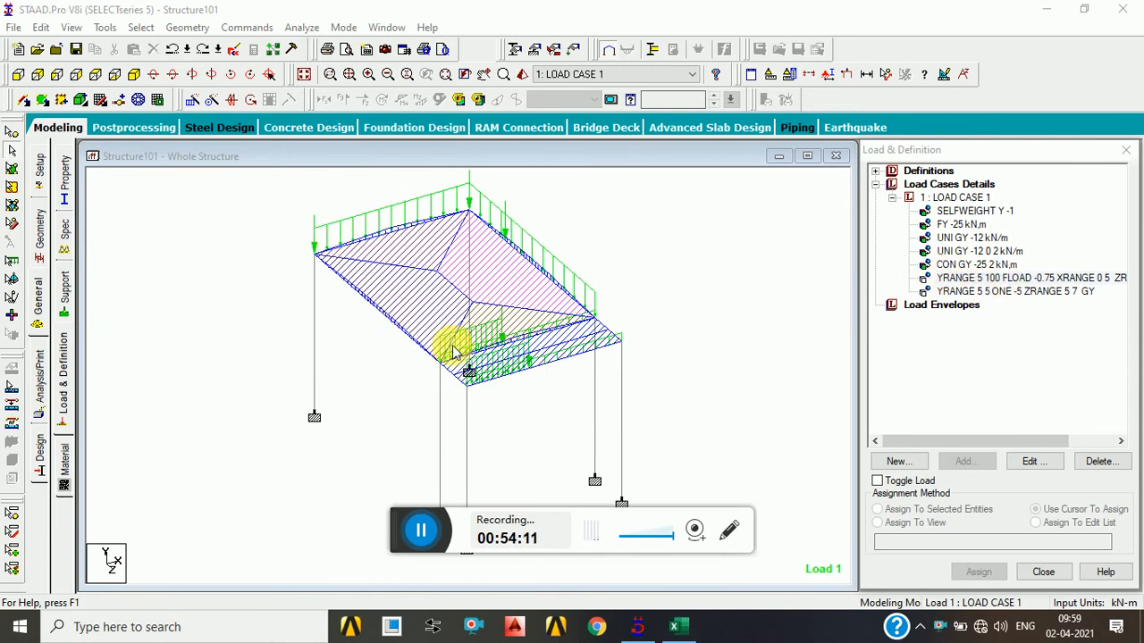
# Decline the auto save and add a Perform Analysis command with the All print option.
pyautogui.moveTo(795, 427); pyautogui.dragTo(761, 458, button='middle')
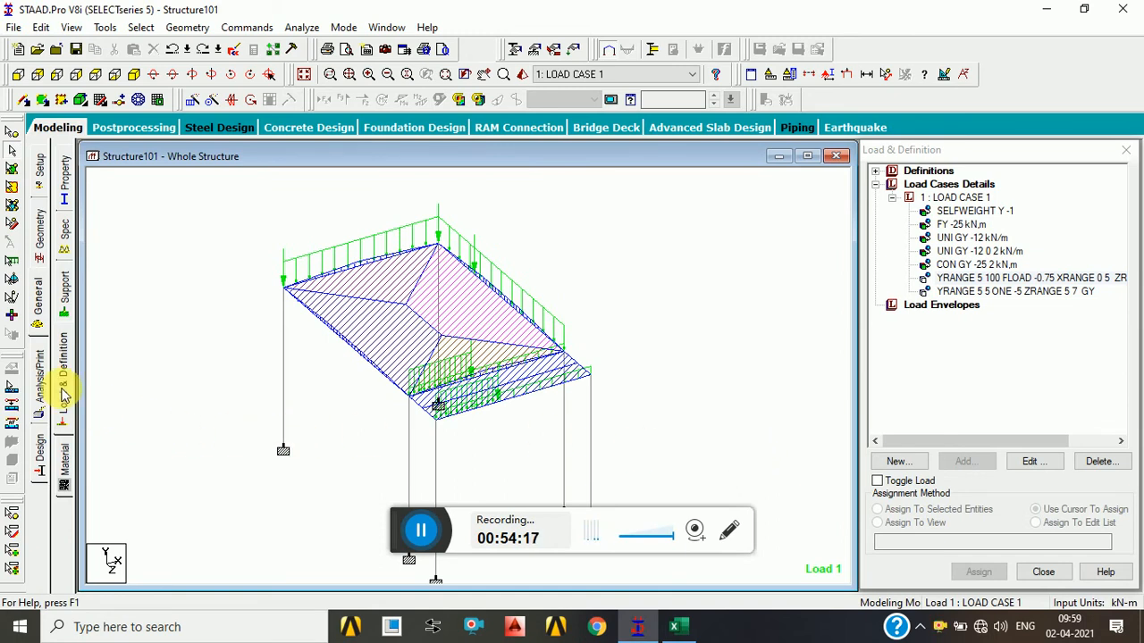
pyautogui.click(640, 345)
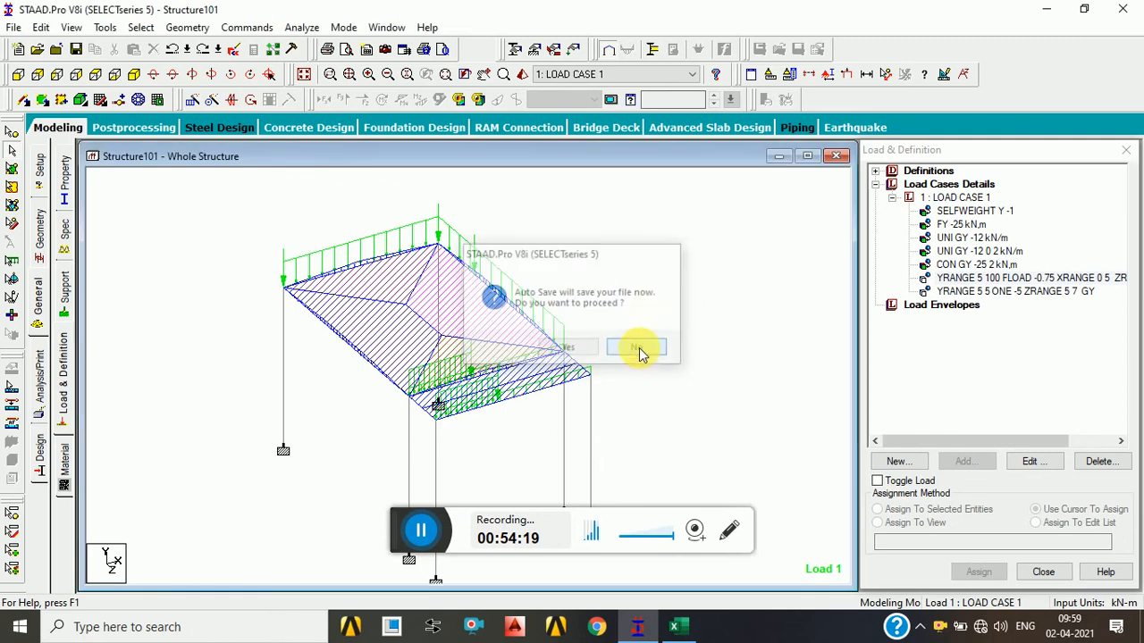
pyautogui.click(40, 384)
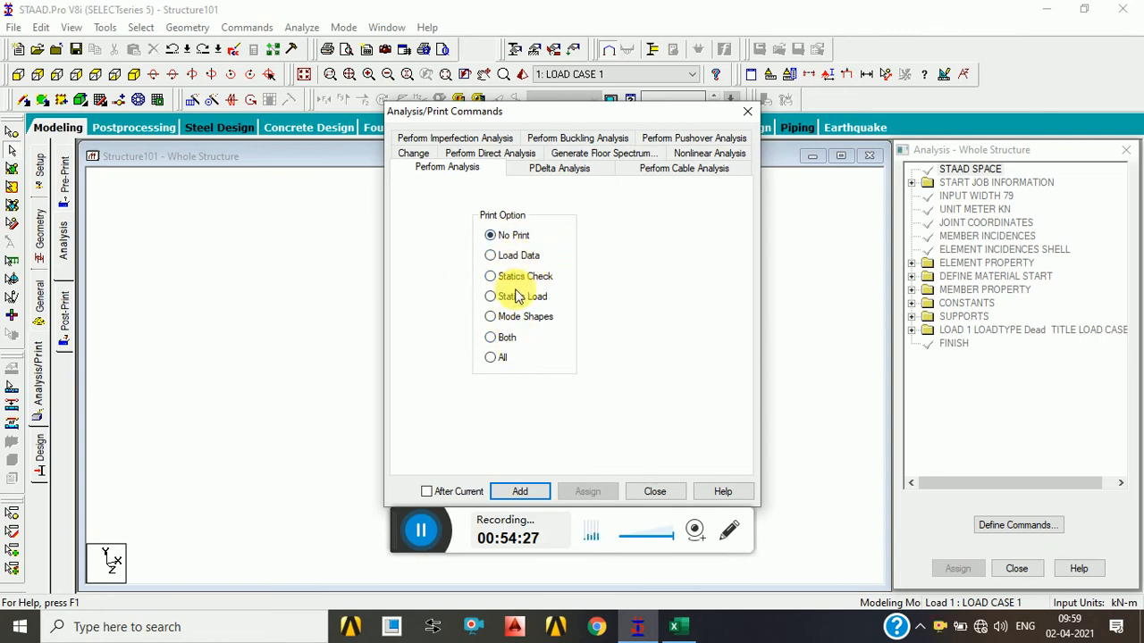
pyautogui.click(490, 360)
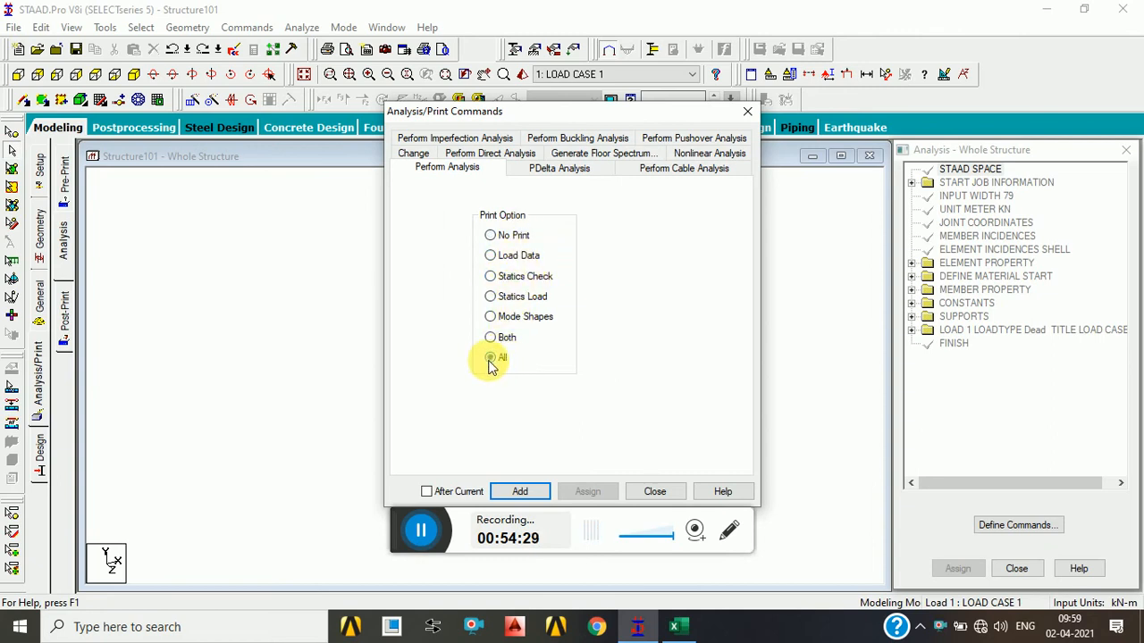
pyautogui.click(528, 492)
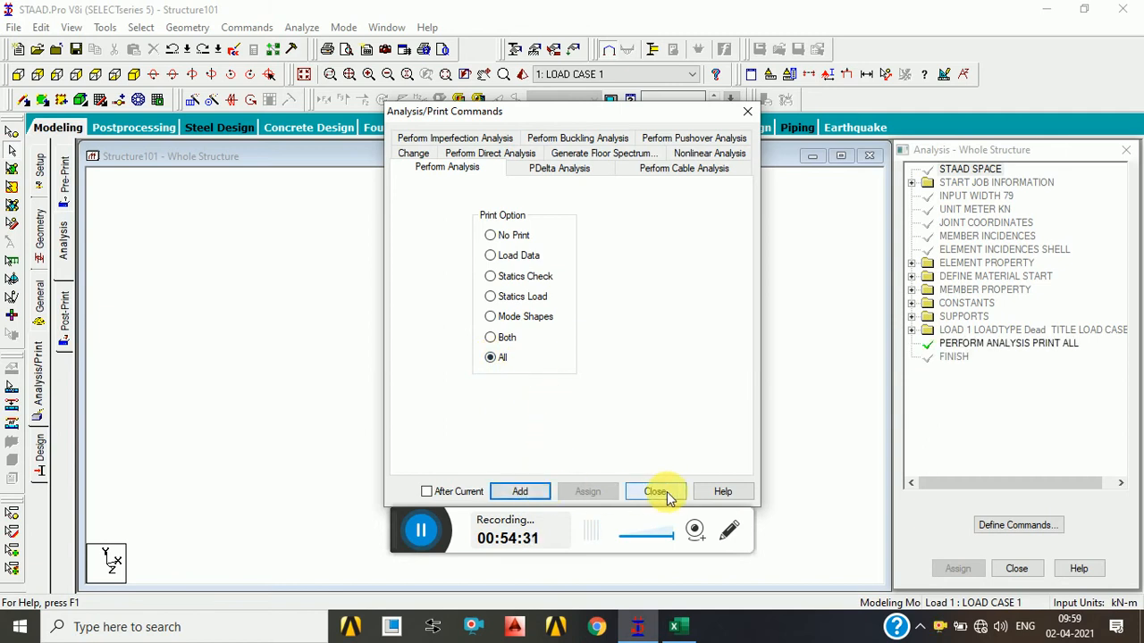
pyautogui.click(657, 492)
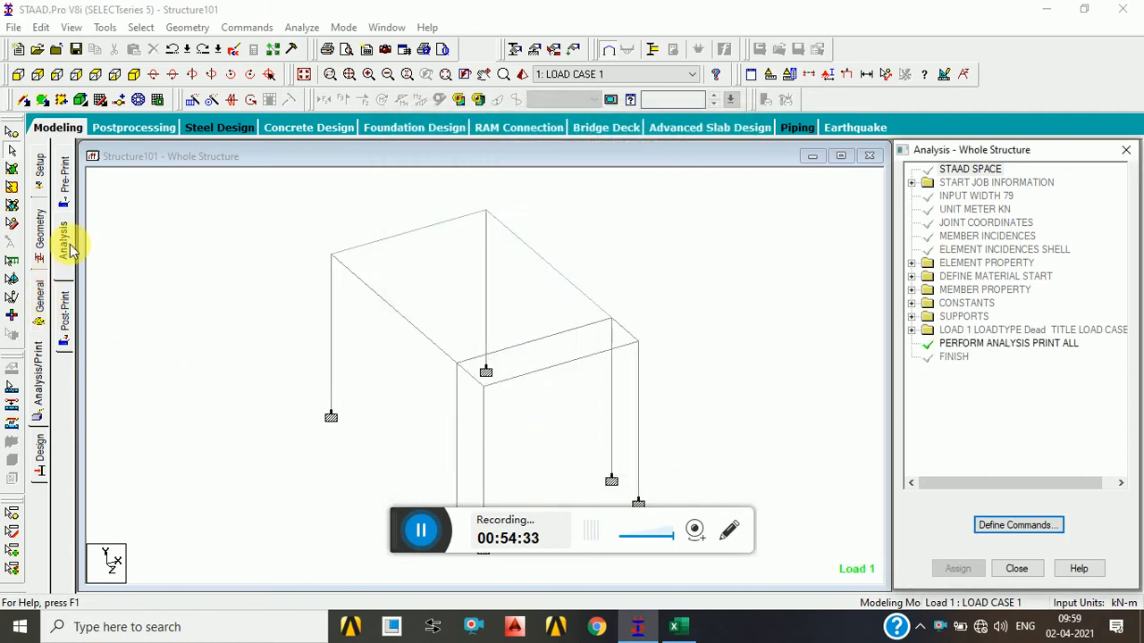
# Add a post-analysis Load List command containing load case 1.
pyautogui.click(72, 311)
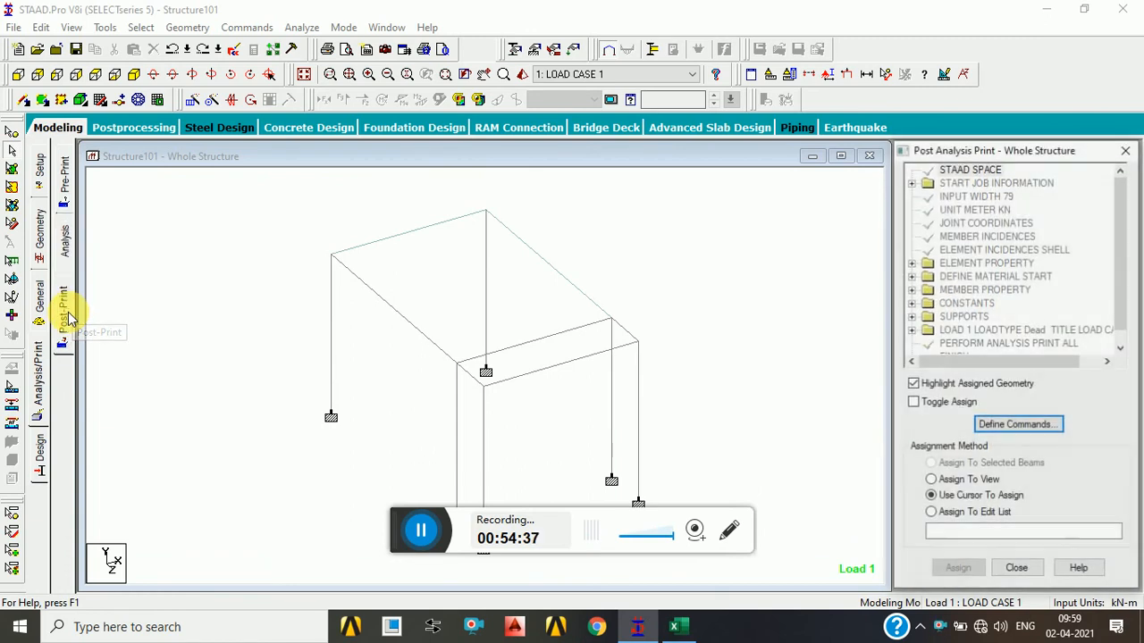
pyautogui.click(1048, 427)
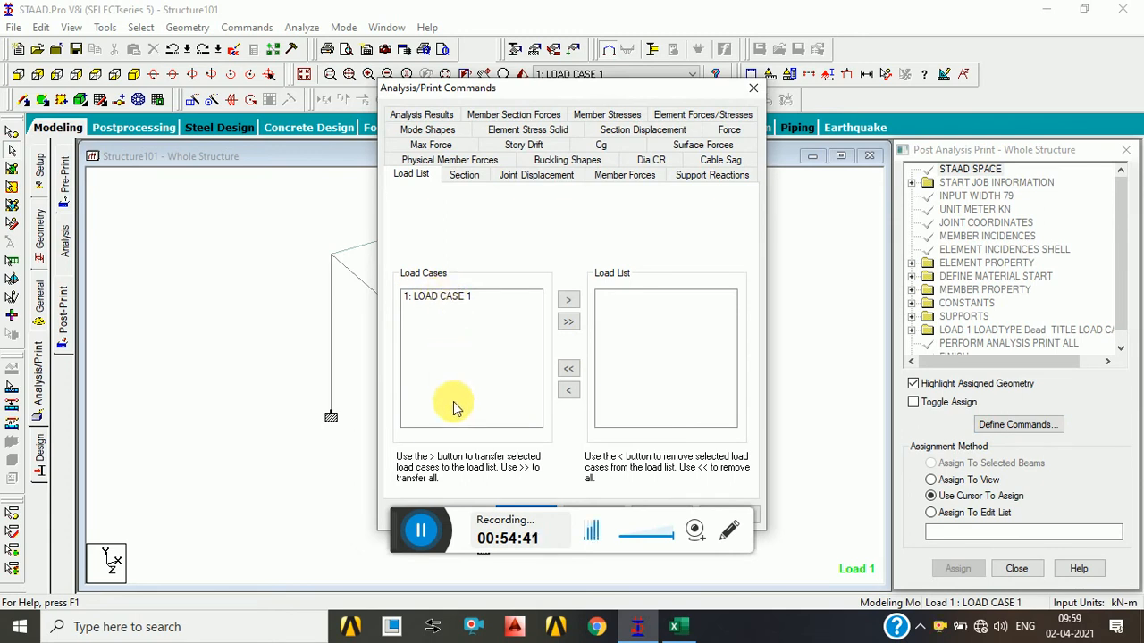
pyautogui.click(442, 300)
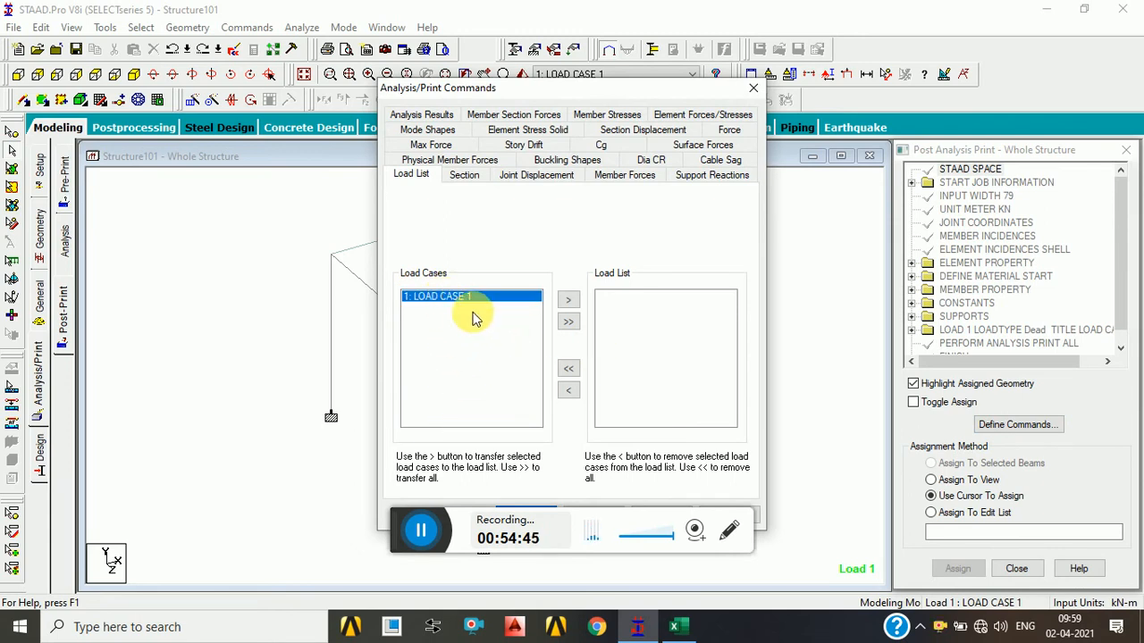
pyautogui.click(568, 300)
pyautogui.moveTo(625, 87); pyautogui.dragTo(659, 11)
pyautogui.click(560, 438)
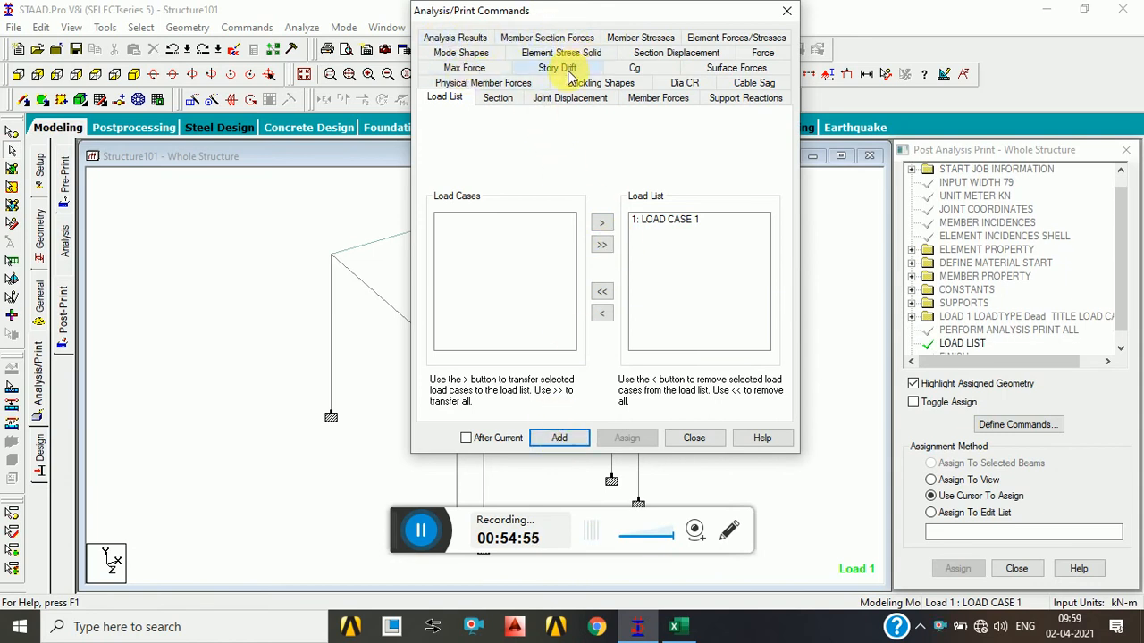
pyautogui.click(635, 69)
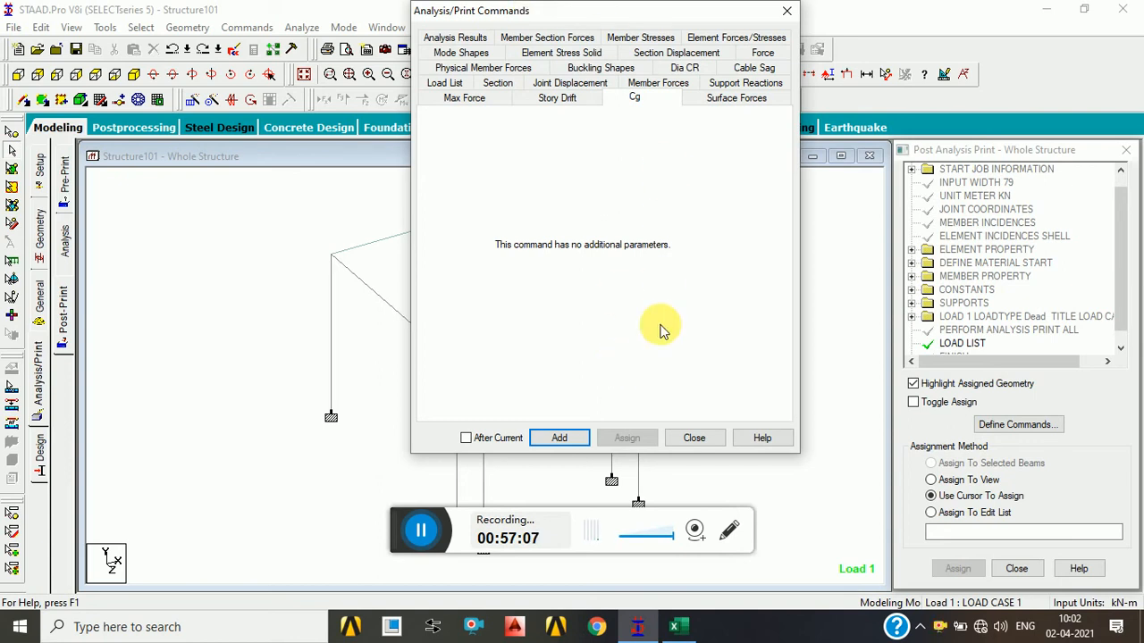
pyautogui.click(701, 438)
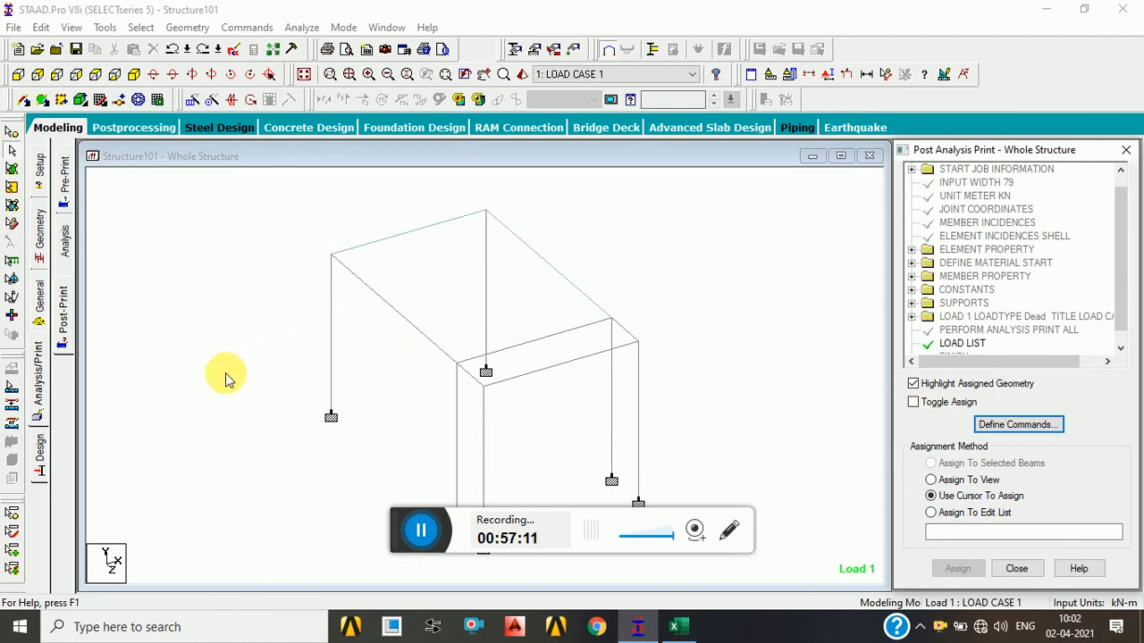
# Save the modified structure, run the analysis and review the errors listed in the output file.
pyautogui.click(301, 27)
pyautogui.click(323, 46)
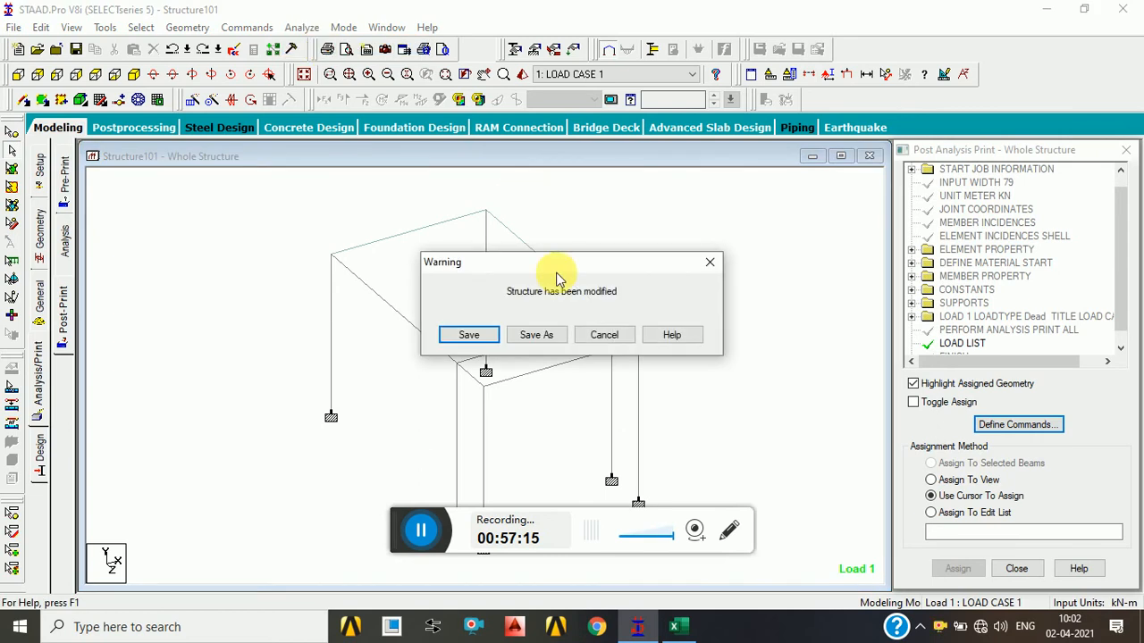
pyautogui.click(471, 333)
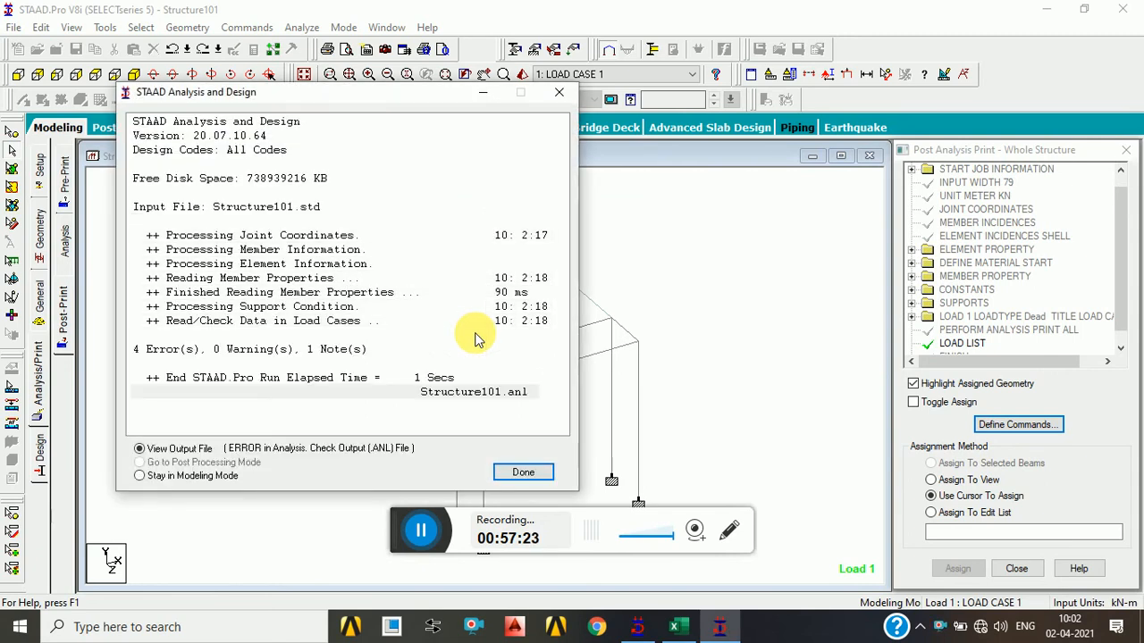
pyautogui.click(521, 471)
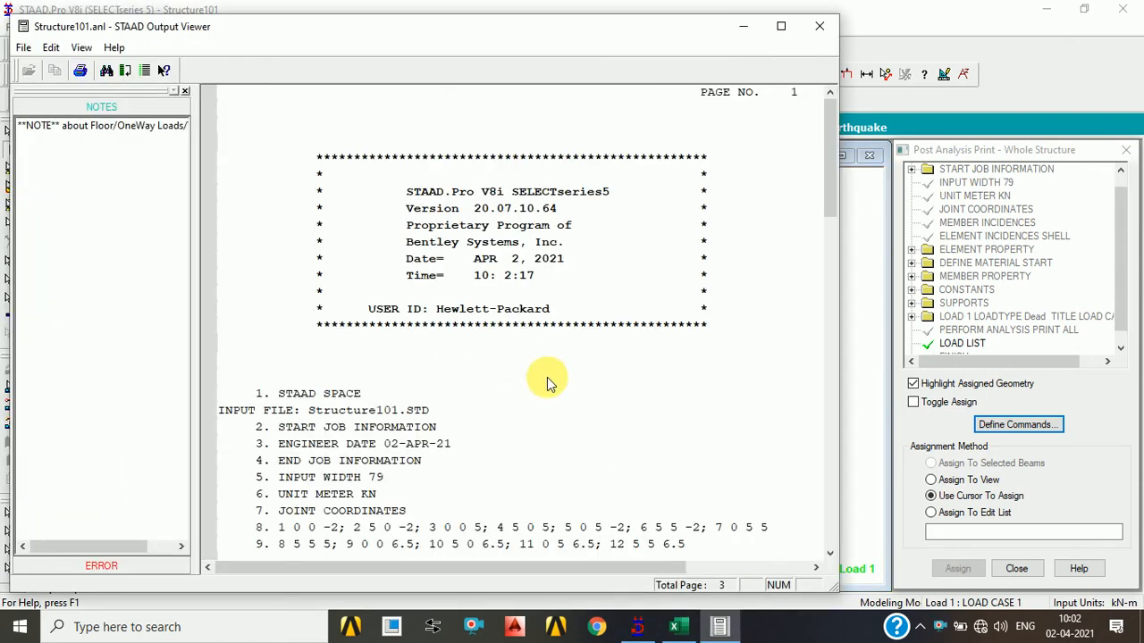
pyautogui.click(99, 558)
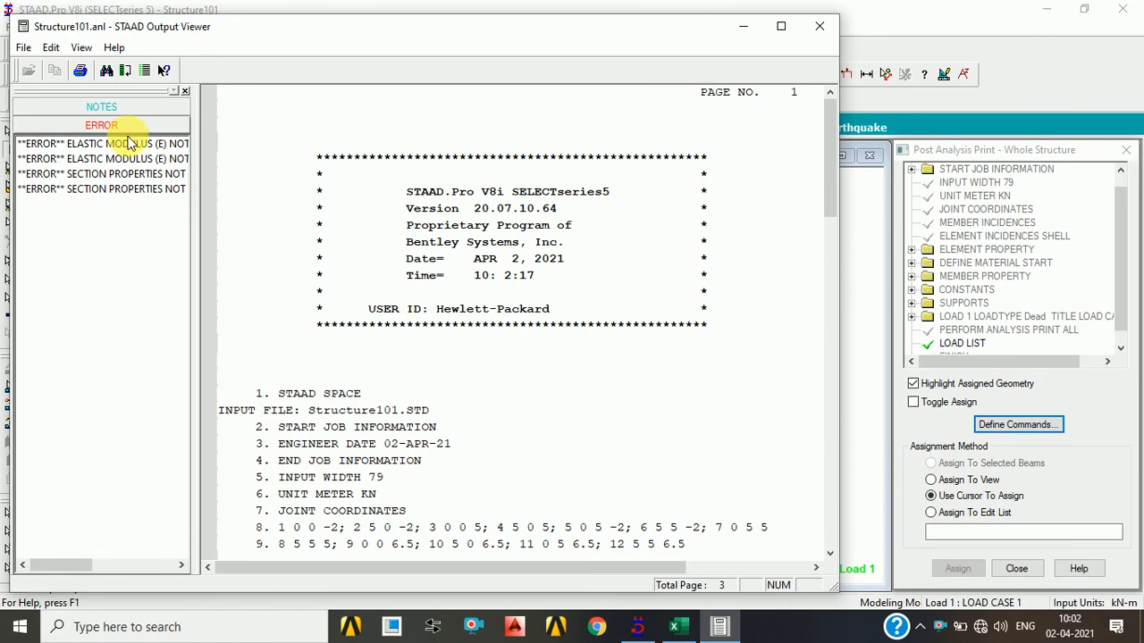
pyautogui.click(130, 145)
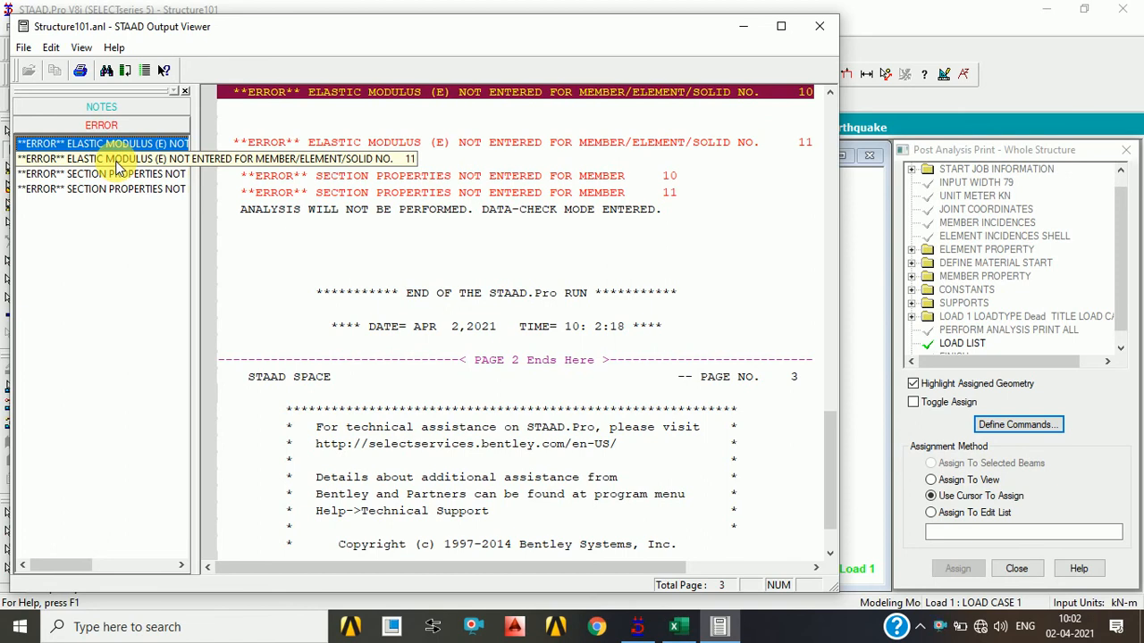
pyautogui.click(834, 27)
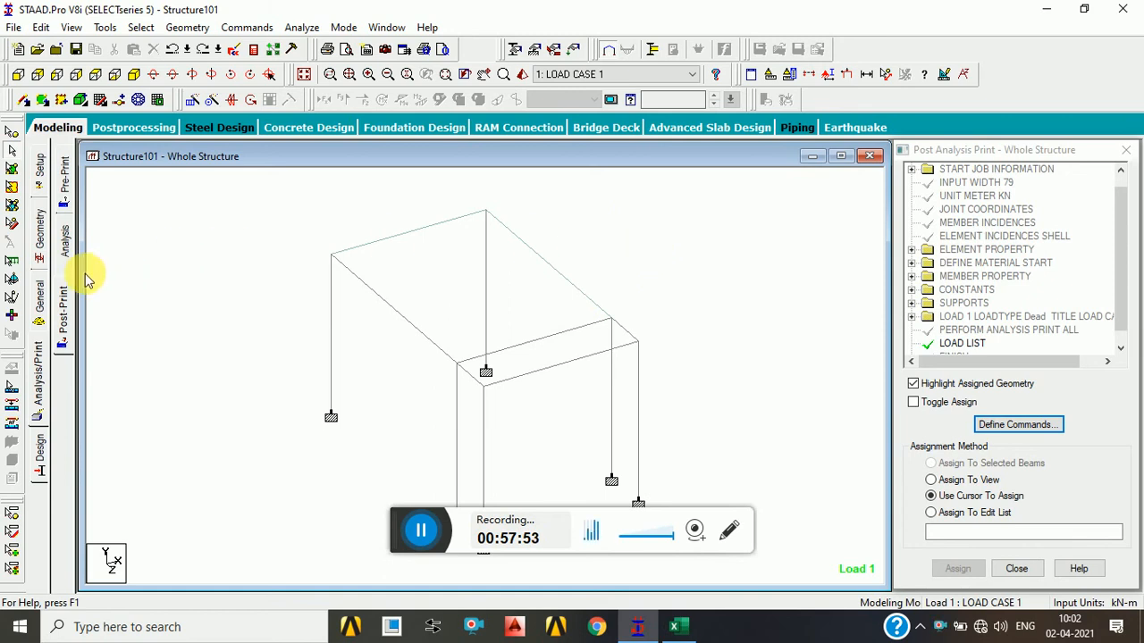
# Check the 3D rendering for members without a section and assign the Rect 0.40x0.20 concrete section to the whole view.
pyautogui.click(40, 295)
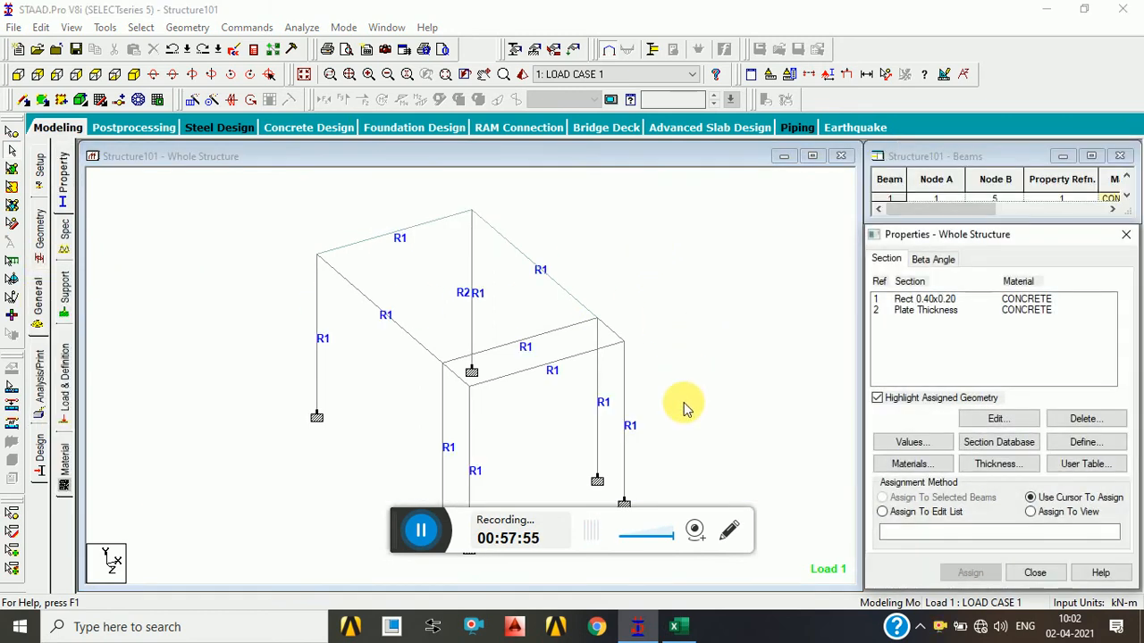
pyautogui.moveTo(684, 403); pyautogui.dragTo(595, 332, button='middle')
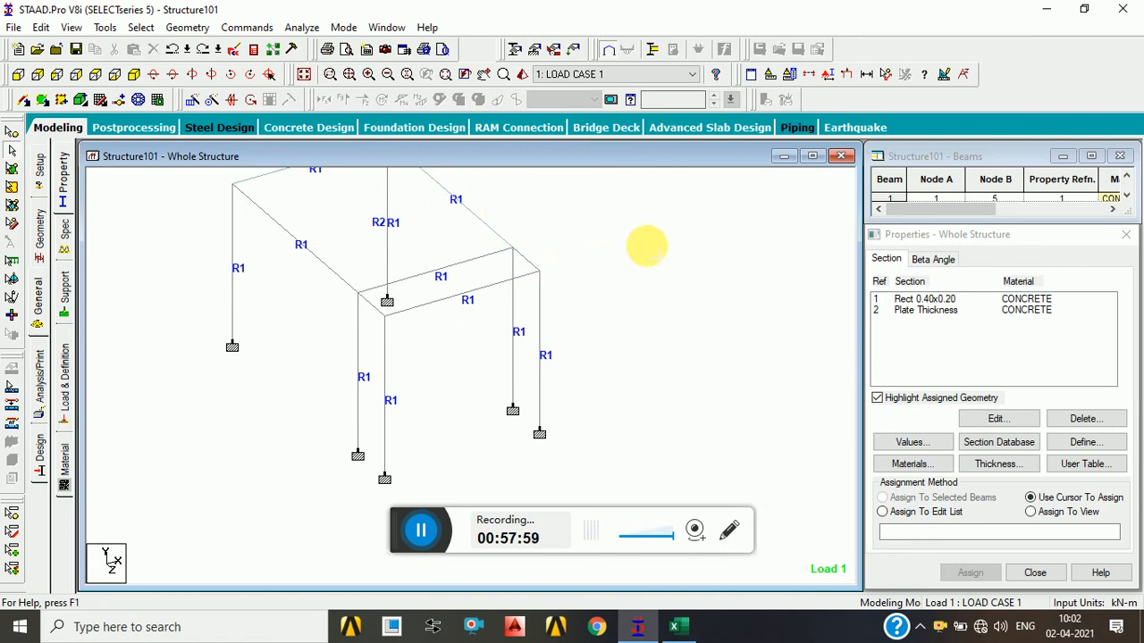
pyautogui.click(522, 75)
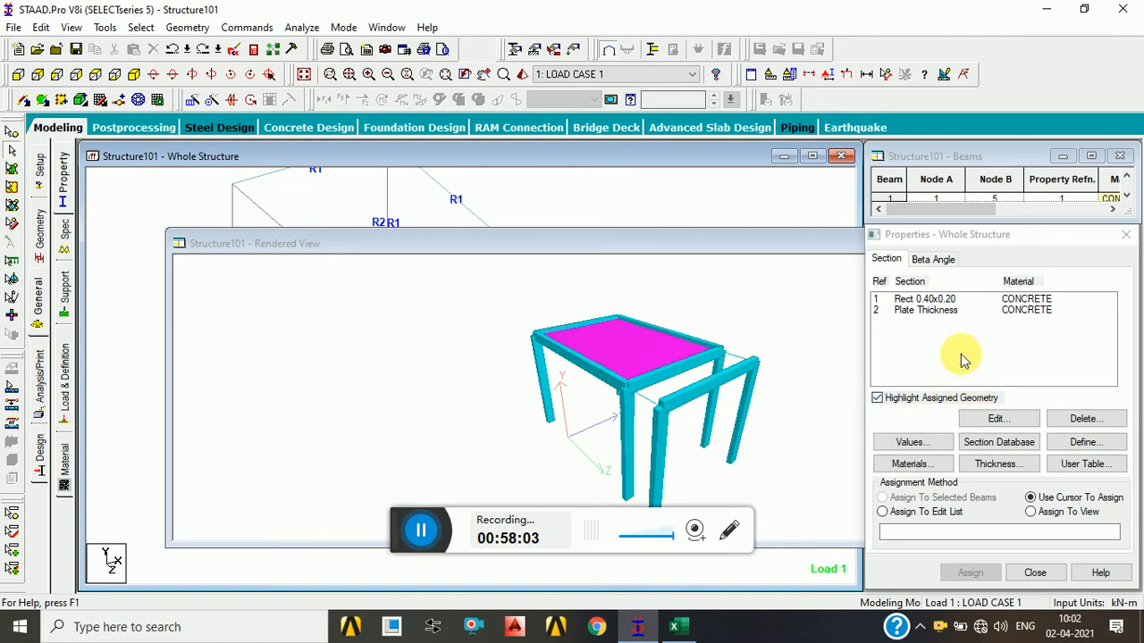
pyautogui.moveTo(800, 244); pyautogui.dragTo(514, 246)
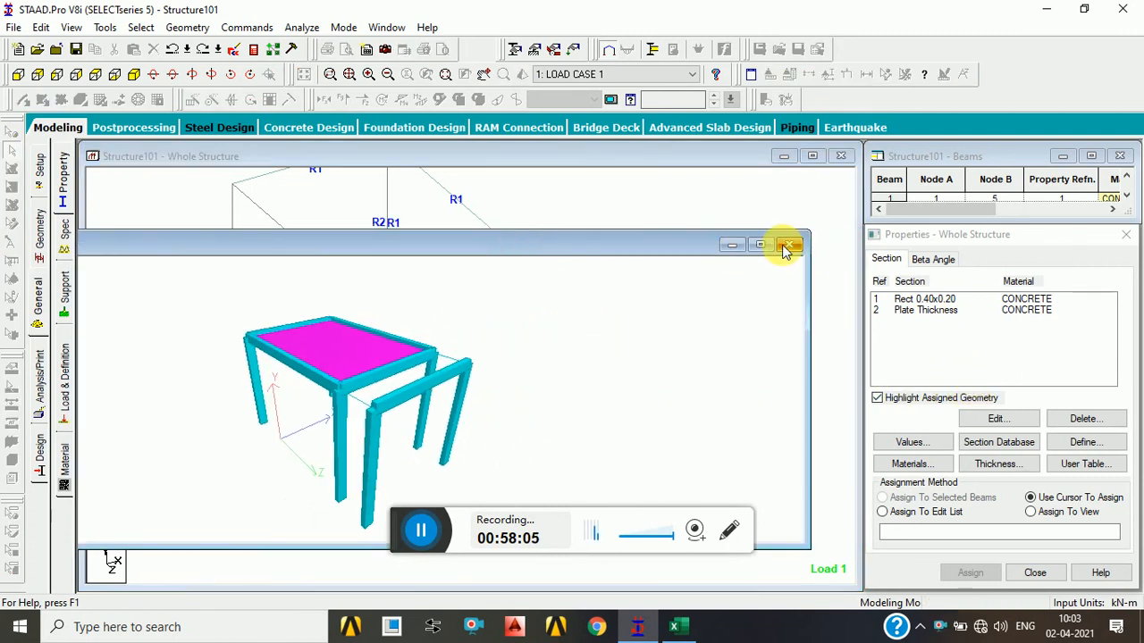
pyautogui.click(787, 243)
pyautogui.click(929, 298)
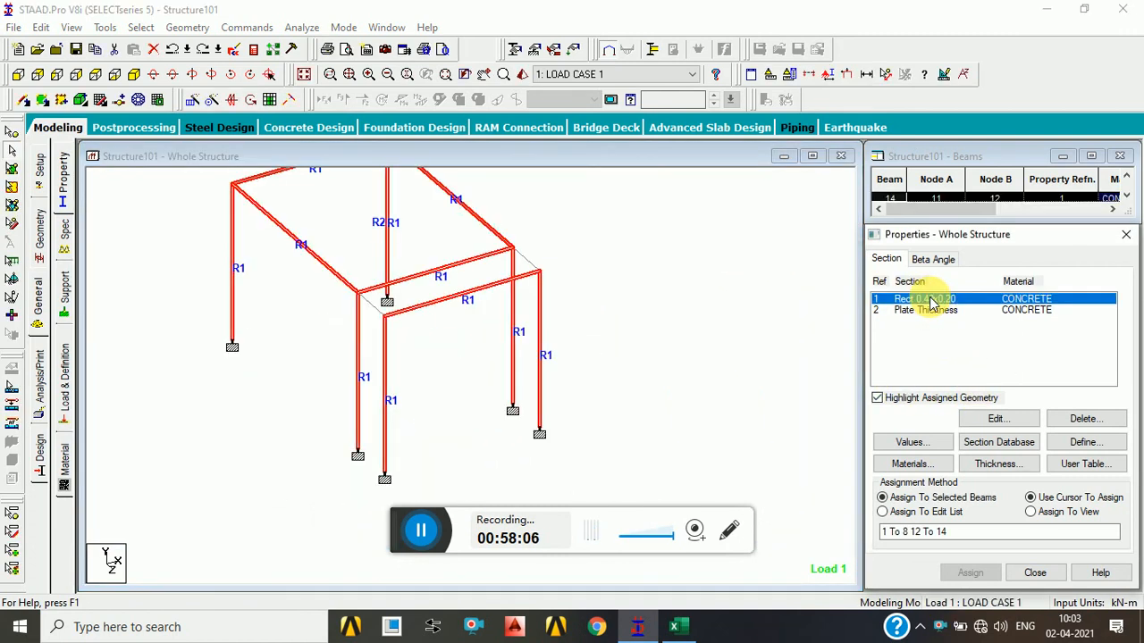
pyautogui.click(1064, 513)
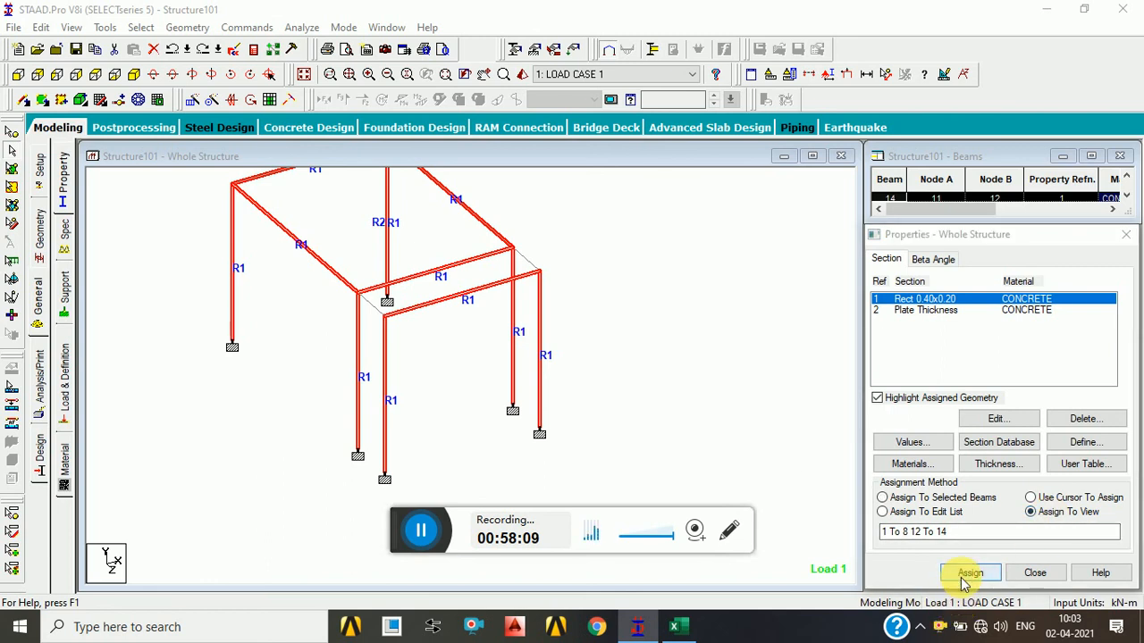
pyautogui.click(967, 577)
pyautogui.click(1026, 454)
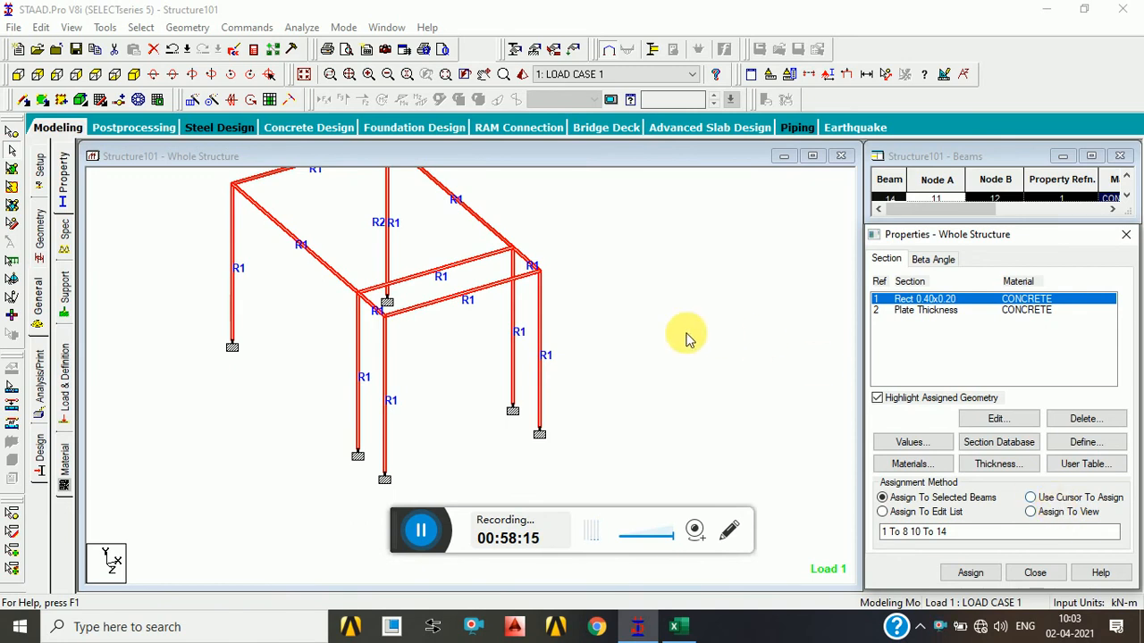
pyautogui.click(705, 388)
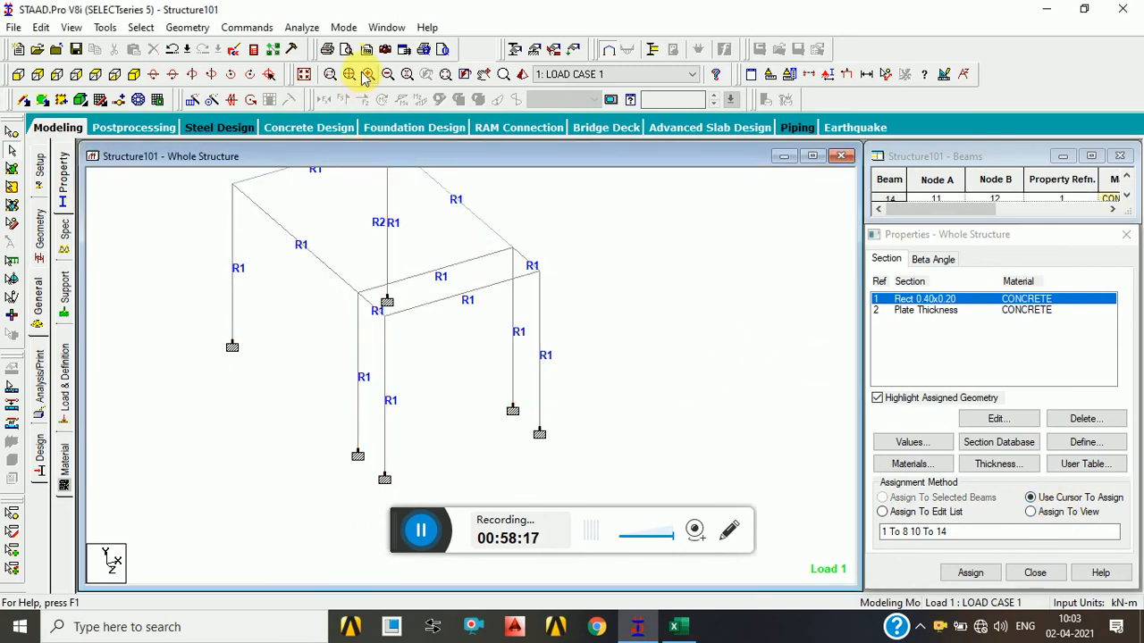
# Save the structure, rerun the analysis and check the notes and warnings in the output file.
pyautogui.click(301, 28)
pyautogui.click(313, 43)
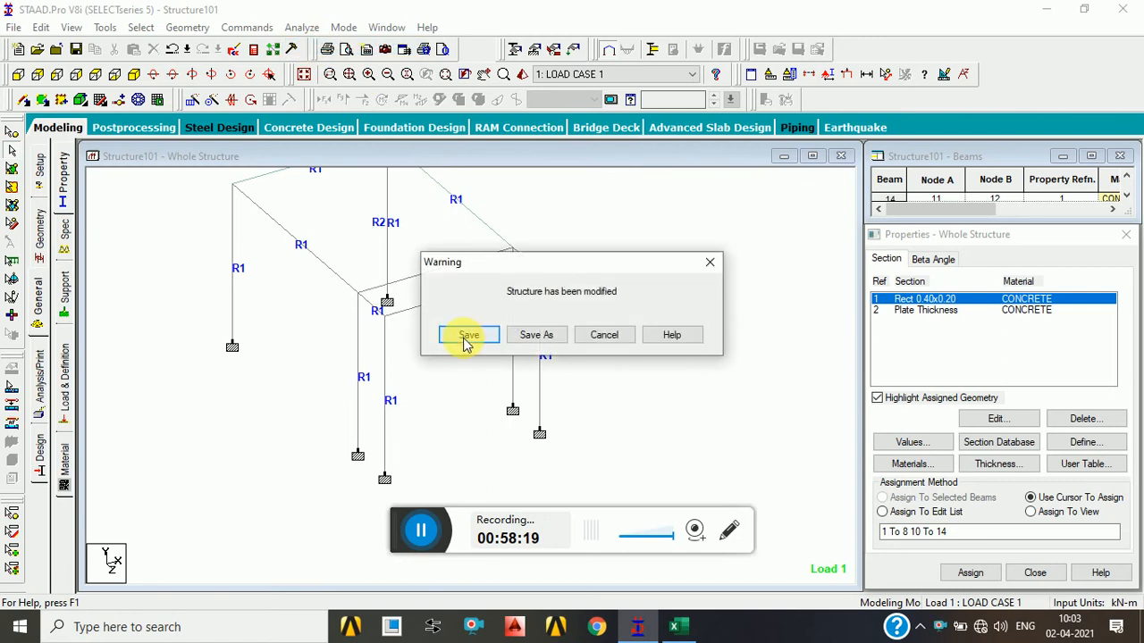
pyautogui.click(466, 339)
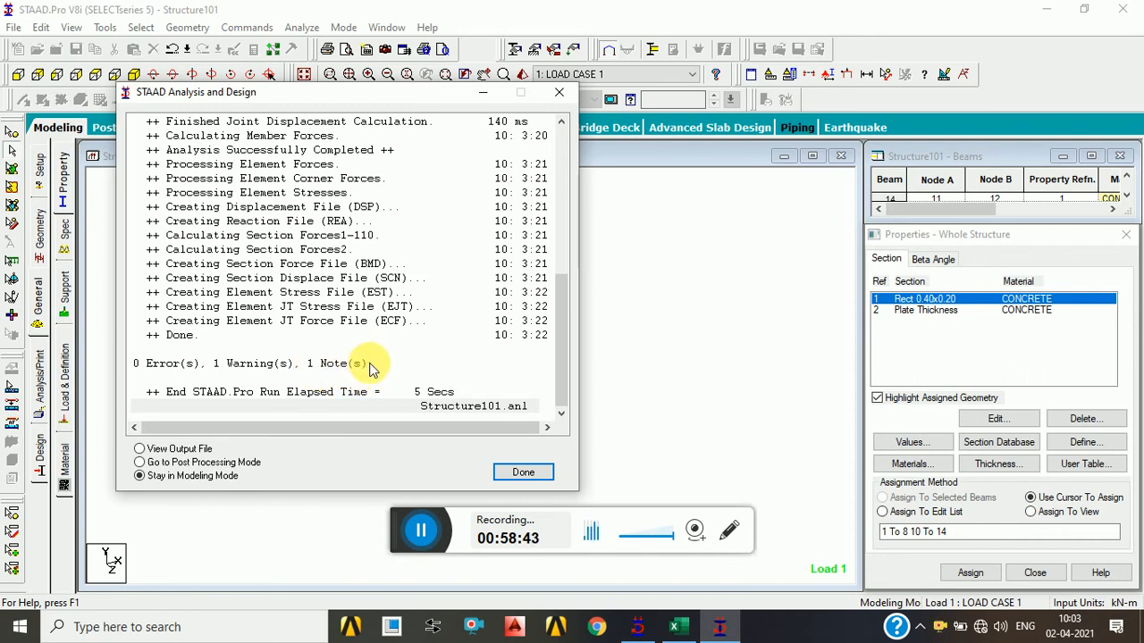
pyautogui.click(145, 449)
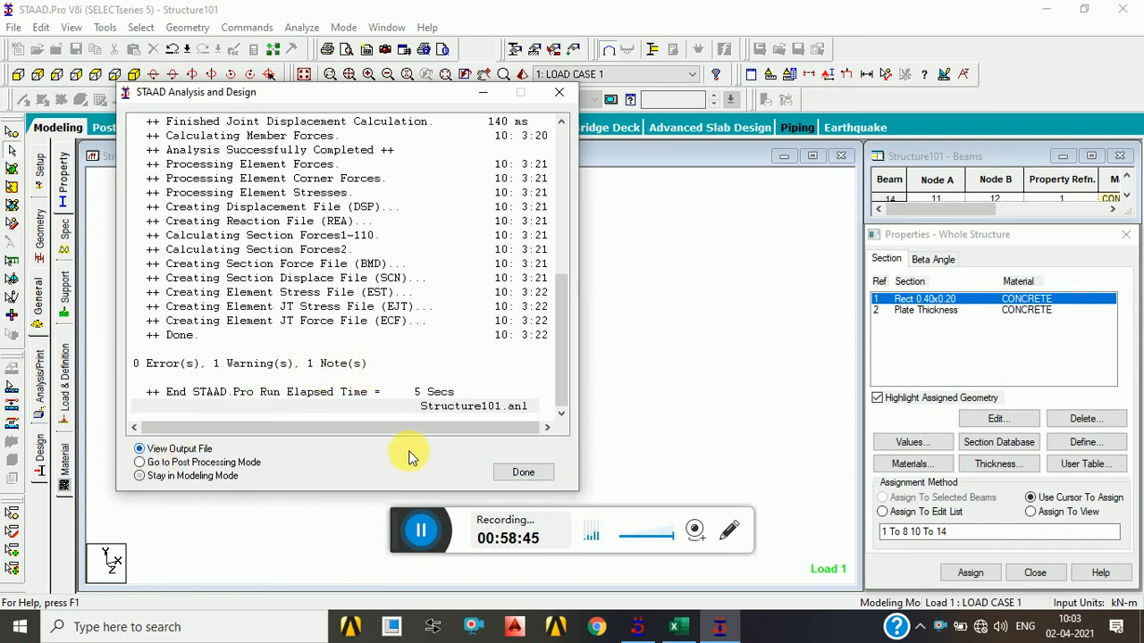
pyautogui.click(522, 473)
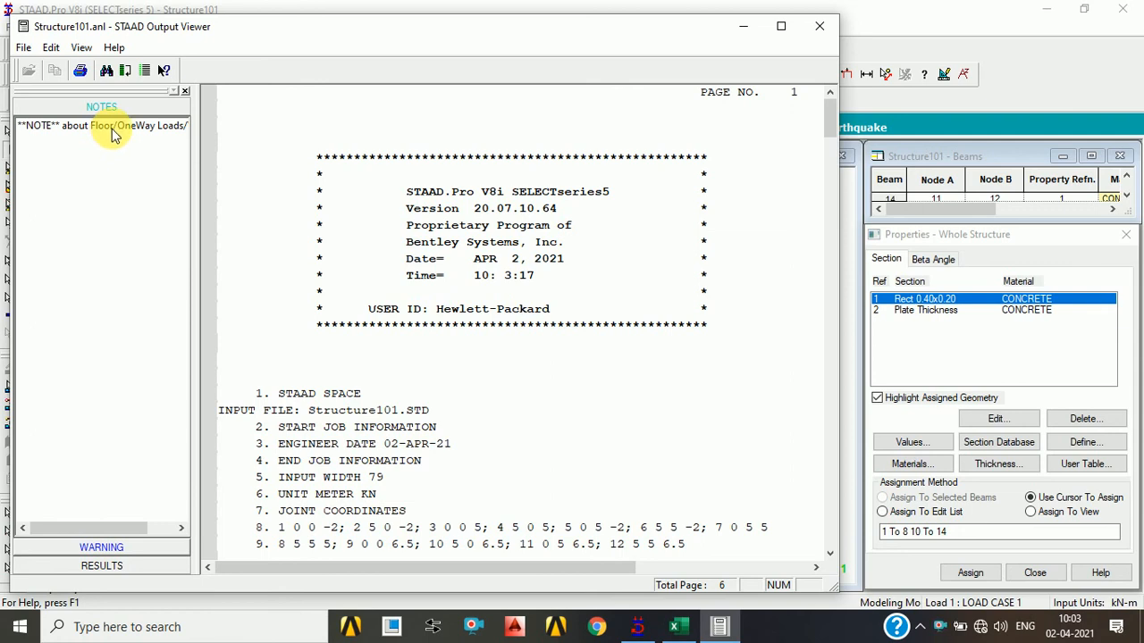
pyautogui.click(114, 547)
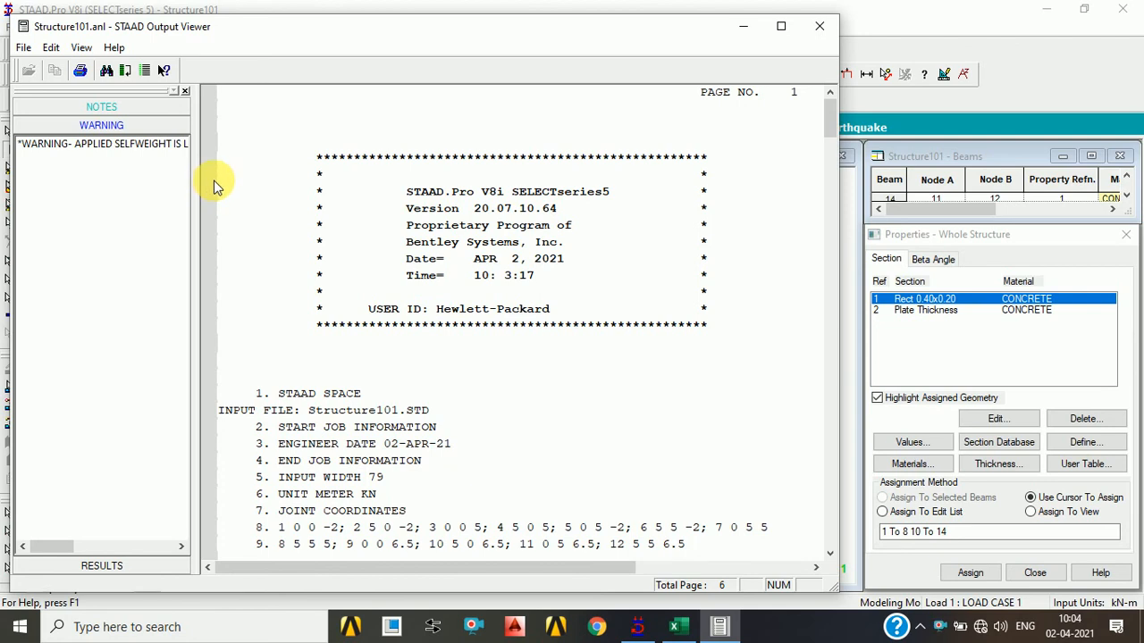
pyautogui.moveTo(211, 182); pyautogui.dragTo(368, 175)
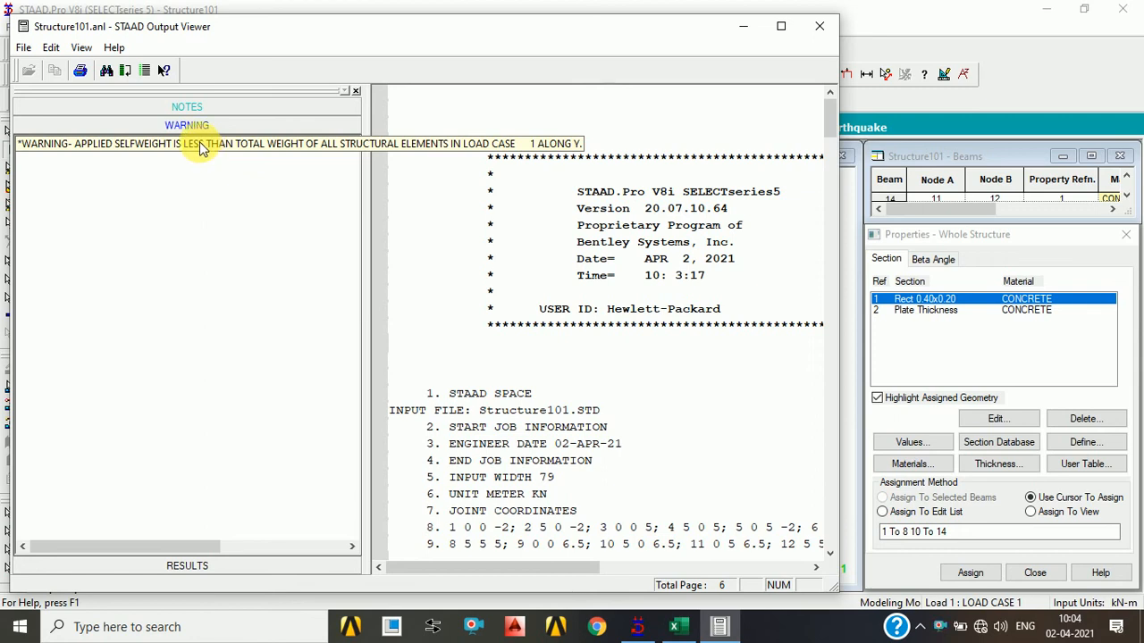
pyautogui.click(818, 26)
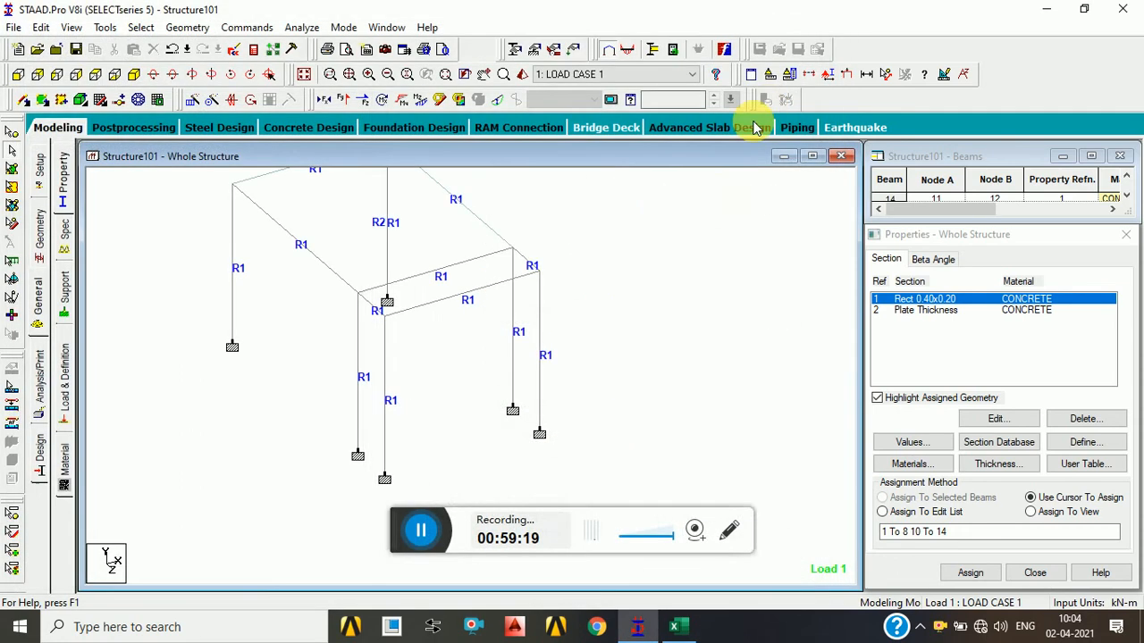
# Assign the SELFWEIGHT Y -1 load of load case 1 to all members and plates in the view.
pyautogui.click(65, 374)
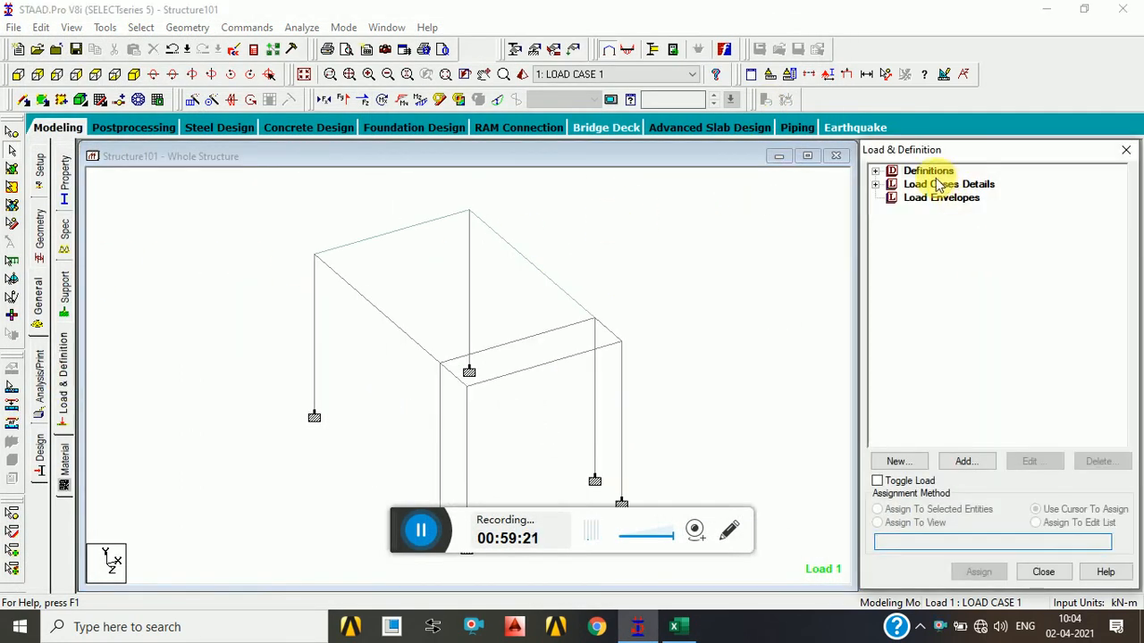
pyautogui.click(890, 172)
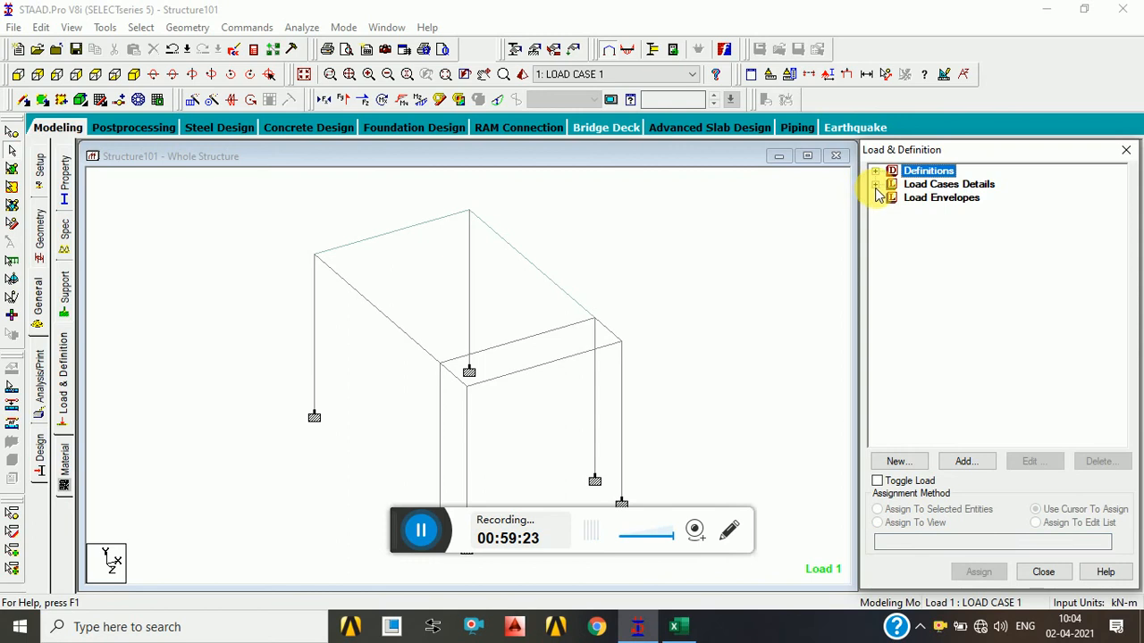
pyautogui.click(875, 184)
pyautogui.click(892, 198)
pyautogui.click(955, 213)
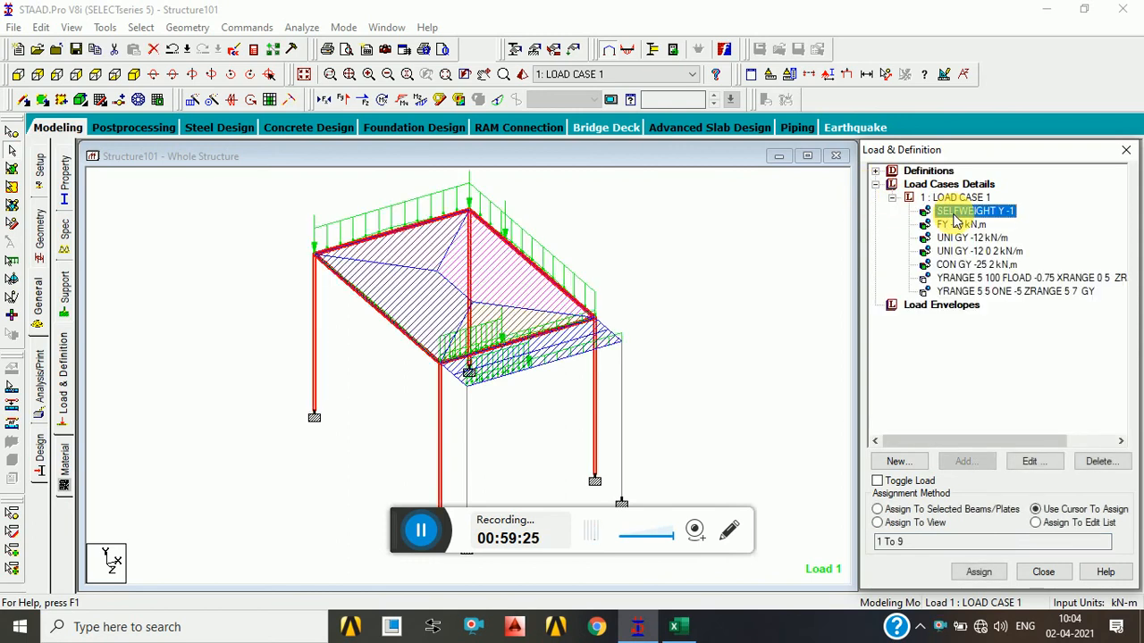
pyautogui.click(697, 388)
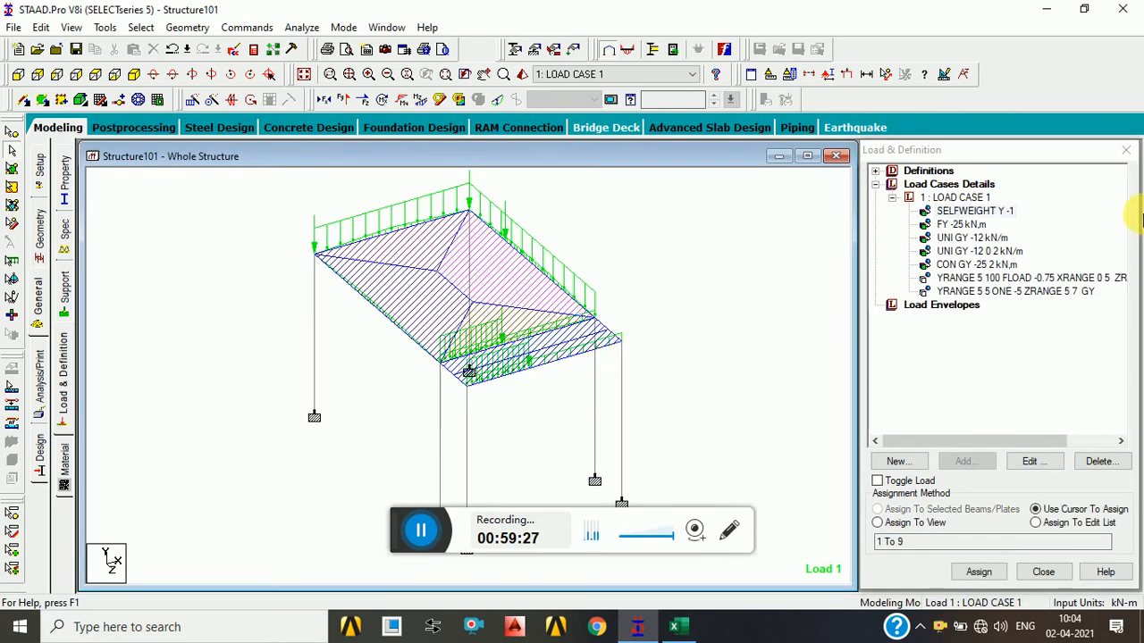
pyautogui.click(965, 224)
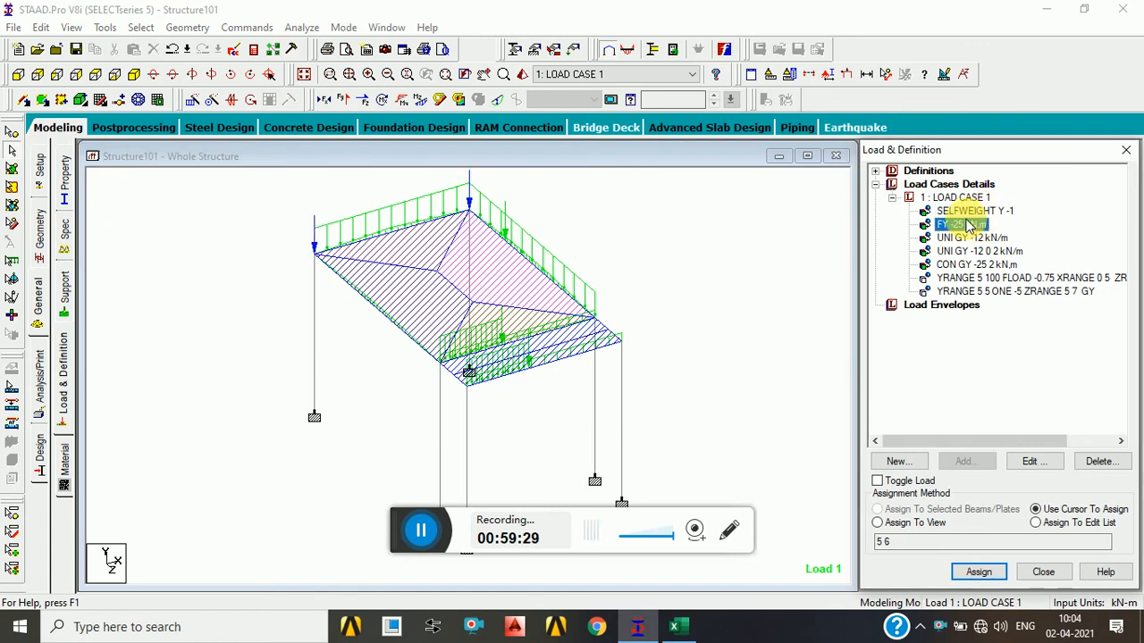
pyautogui.click(976, 212)
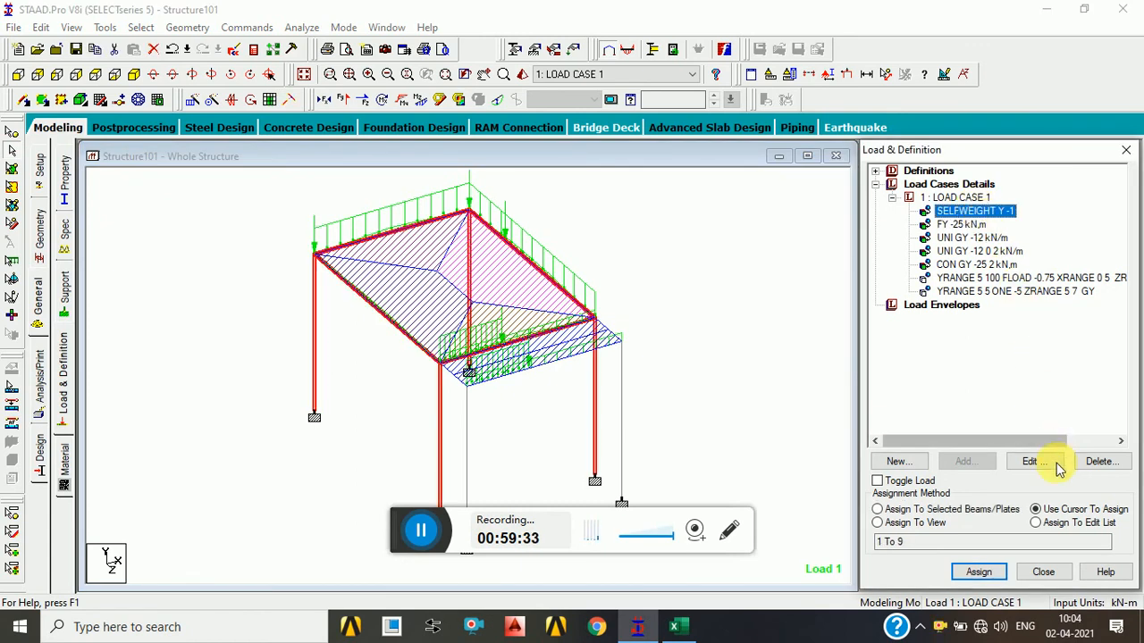
pyautogui.click(932, 524)
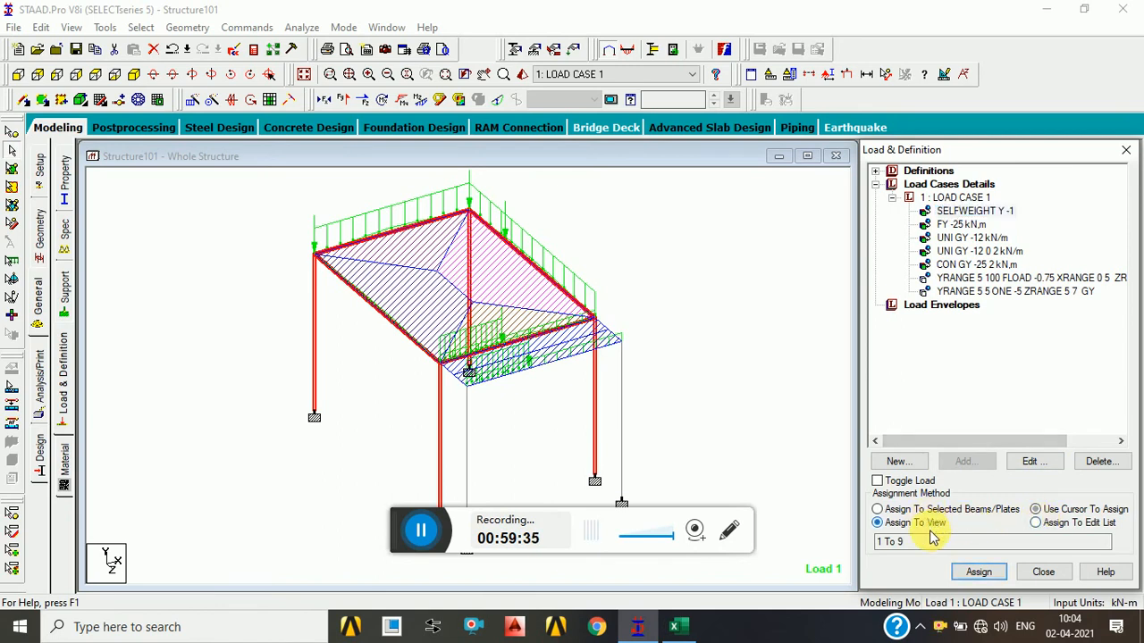
pyautogui.click(974, 568)
pyautogui.click(1024, 409)
pyautogui.click(1028, 410)
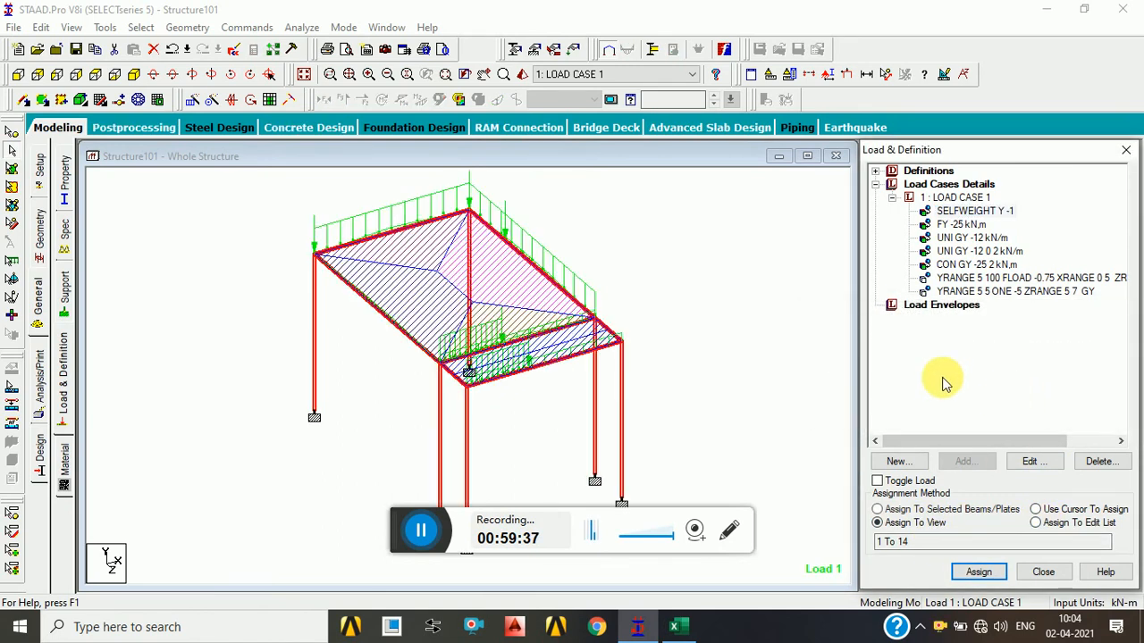
# Save the structure, rerun the analysis and open the resulting output file.
pyautogui.click(291, 34)
pyautogui.click(308, 46)
pyautogui.click(472, 333)
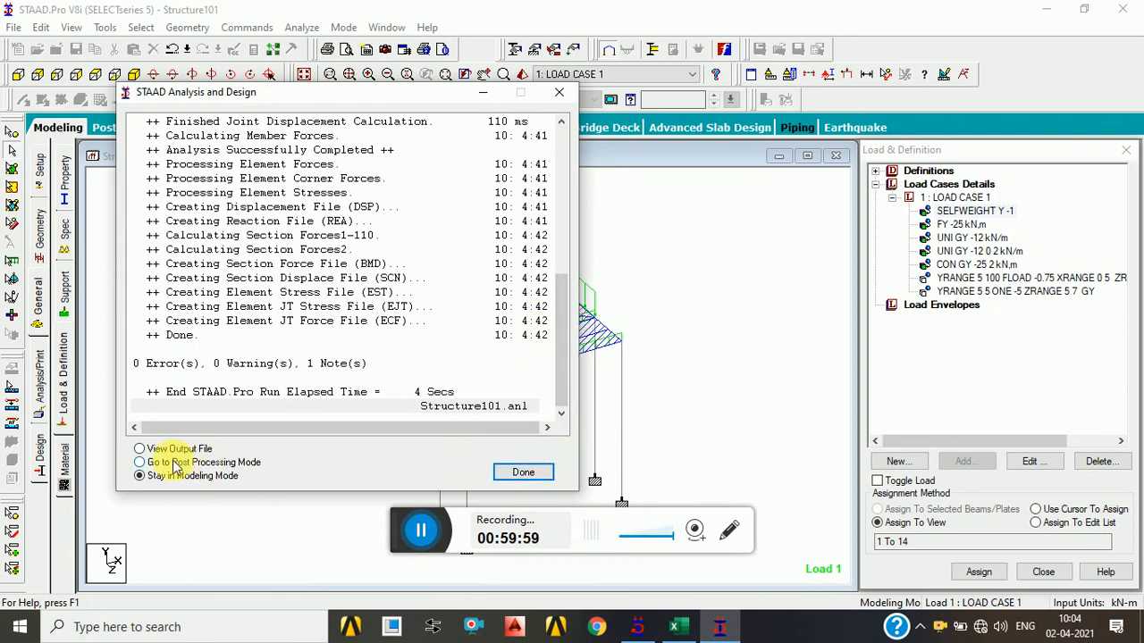
pyautogui.click(140, 448)
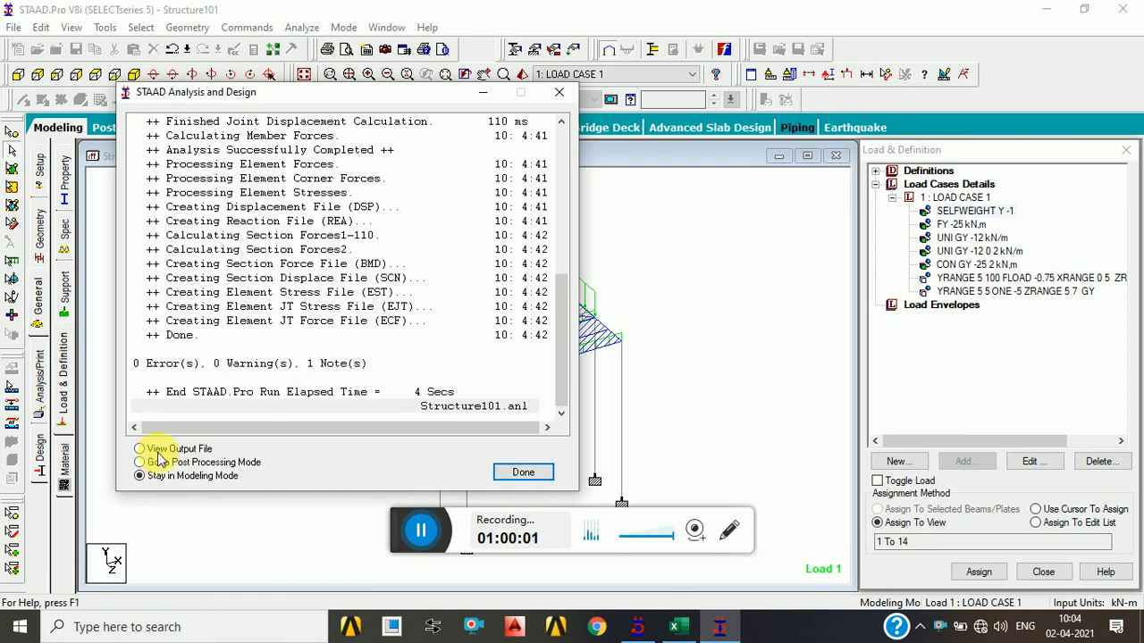
pyautogui.click(524, 472)
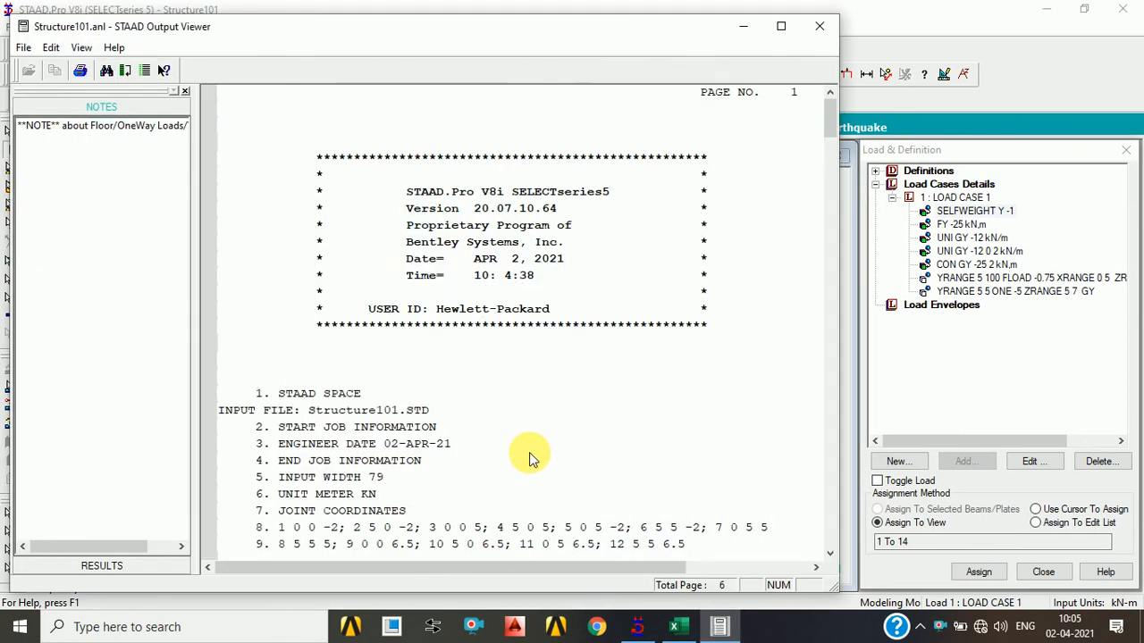
# Review the total reaction load and the joint load summary for load case 1, and close the output file.
pyautogui.click(141, 570)
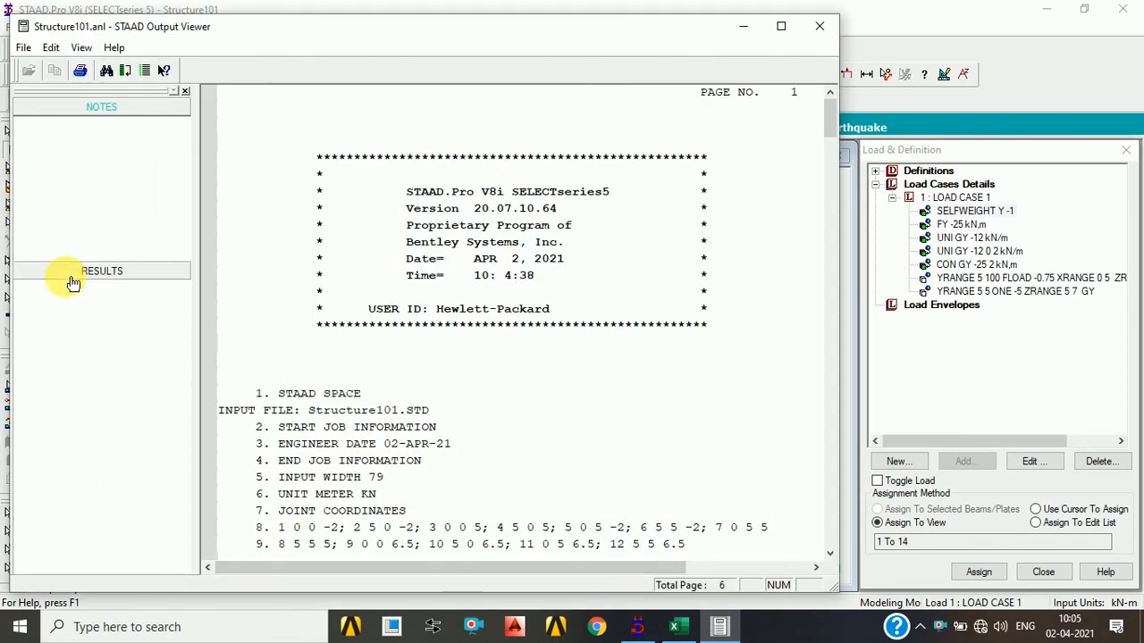
pyautogui.click(101, 159)
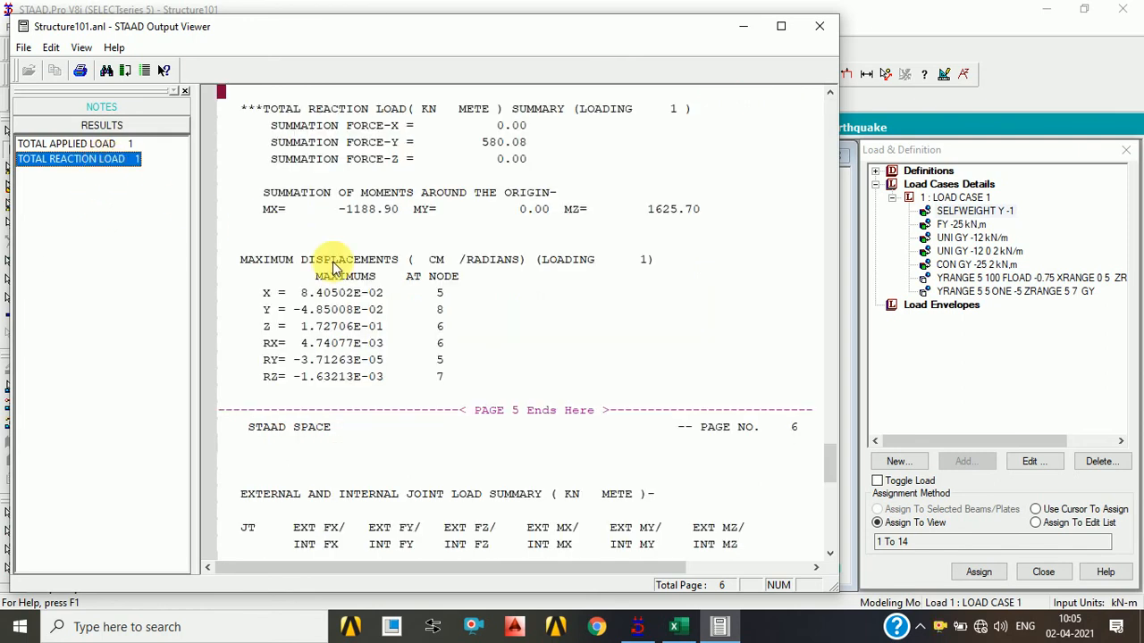
pyautogui.click(697, 346)
pyautogui.scroll(-8, 696, 346)
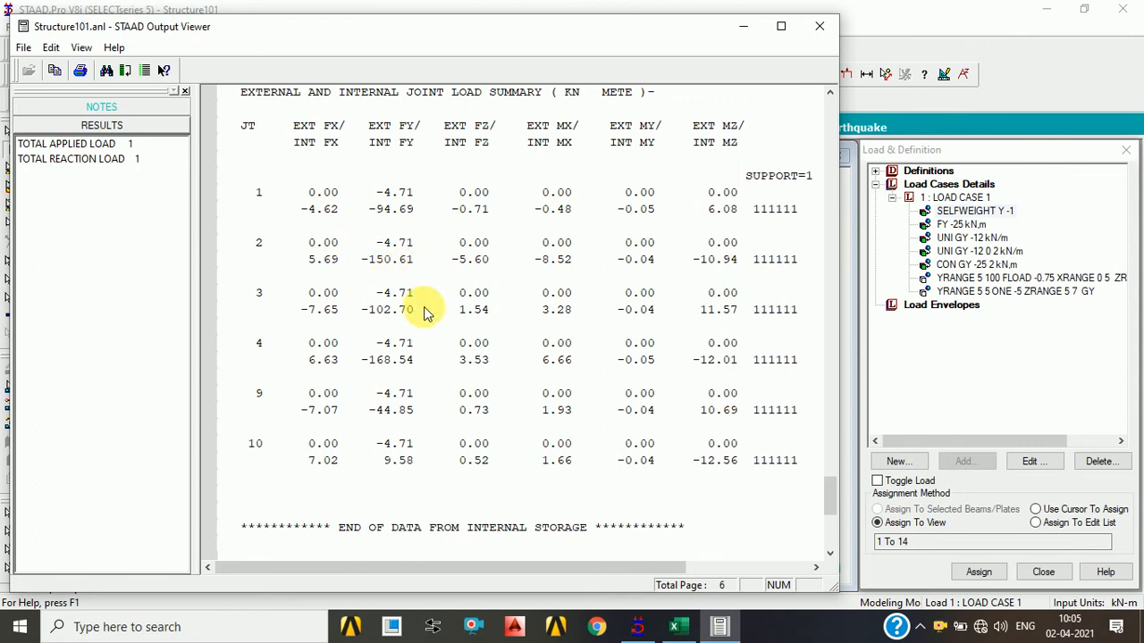
pyautogui.scroll(-7, 424, 306)
pyautogui.scroll(4, 425, 303)
pyautogui.scroll(4, 424, 304)
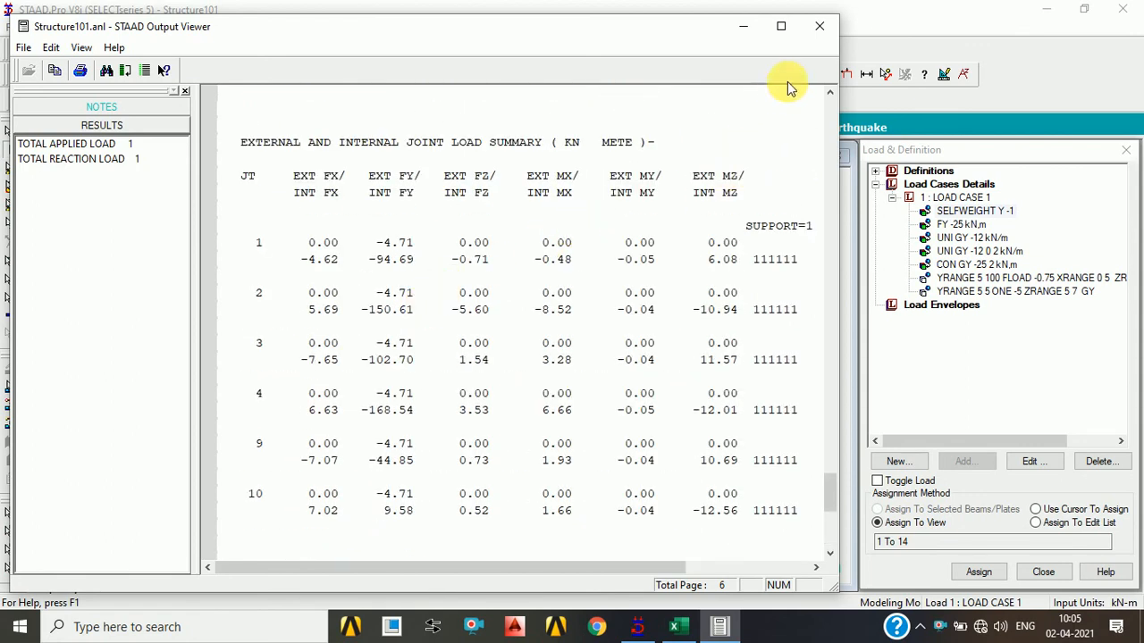
pyautogui.click(820, 26)
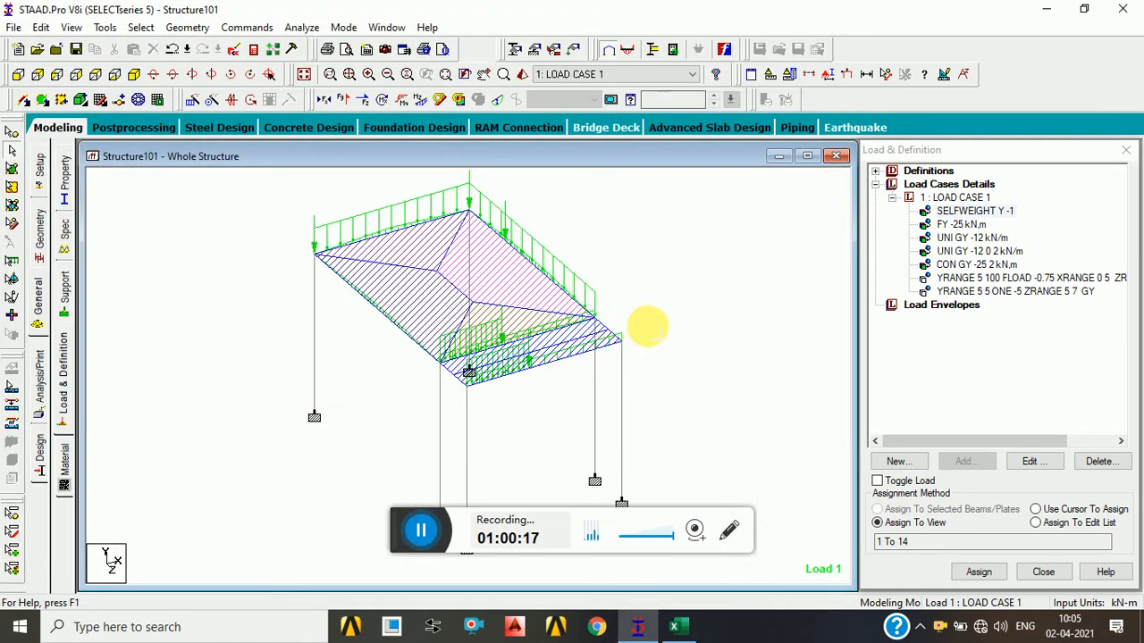
# Display the Bending Z diagram of load case 1 on the frame geometry without the load symbols.
pyautogui.click(422, 102)
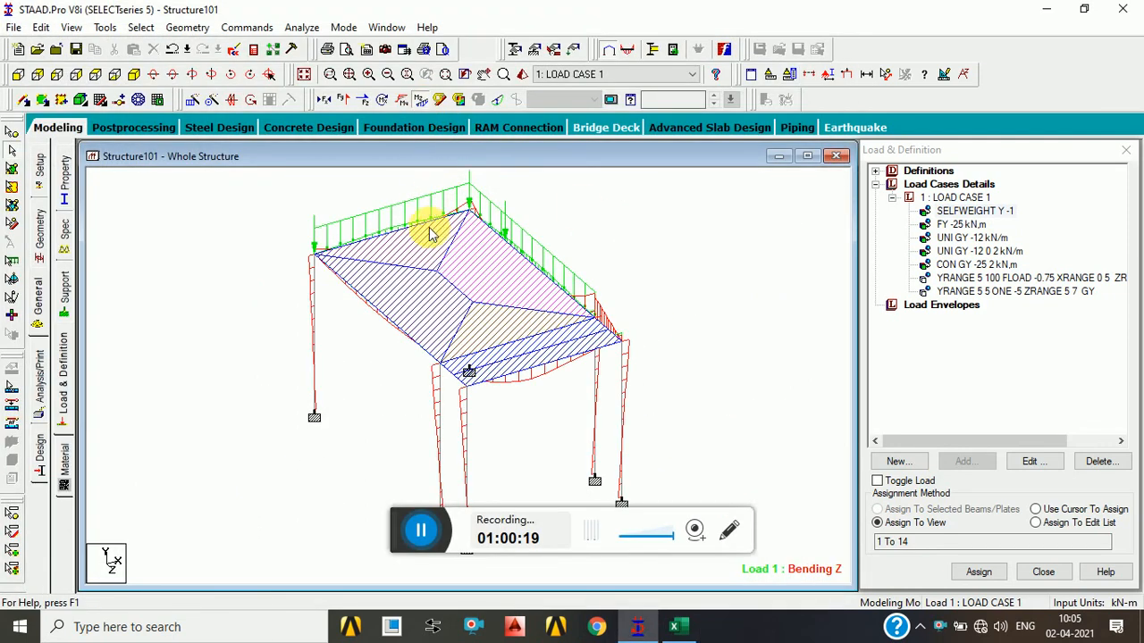
pyautogui.scroll(5, 431, 237)
pyautogui.moveTo(431, 237); pyautogui.dragTo(336, 288, button='middle')
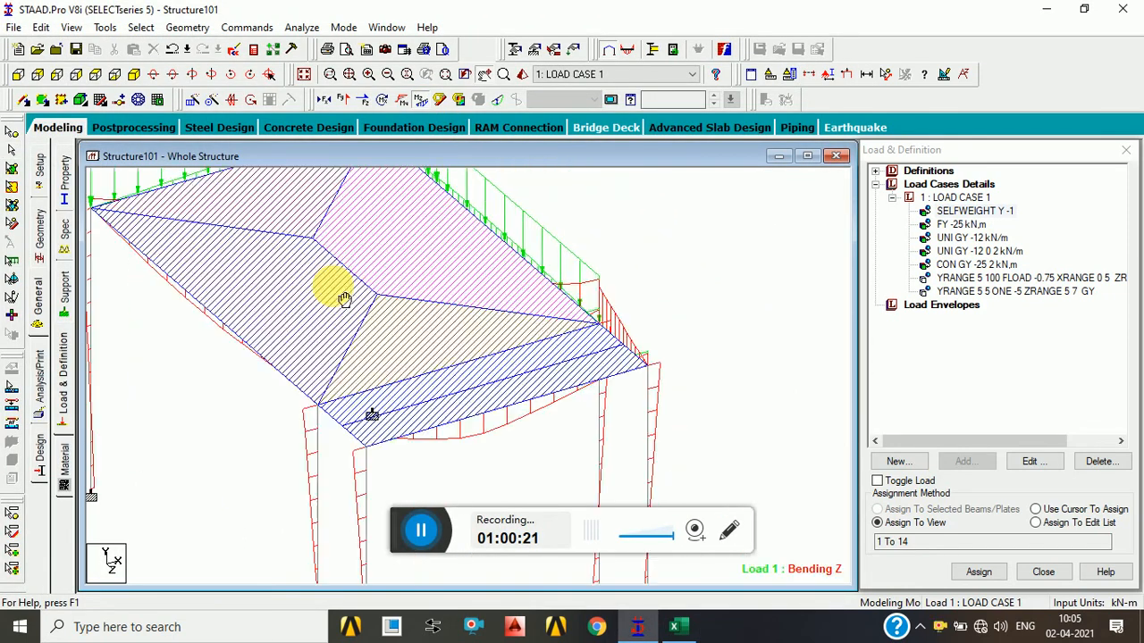
pyautogui.click(41, 238)
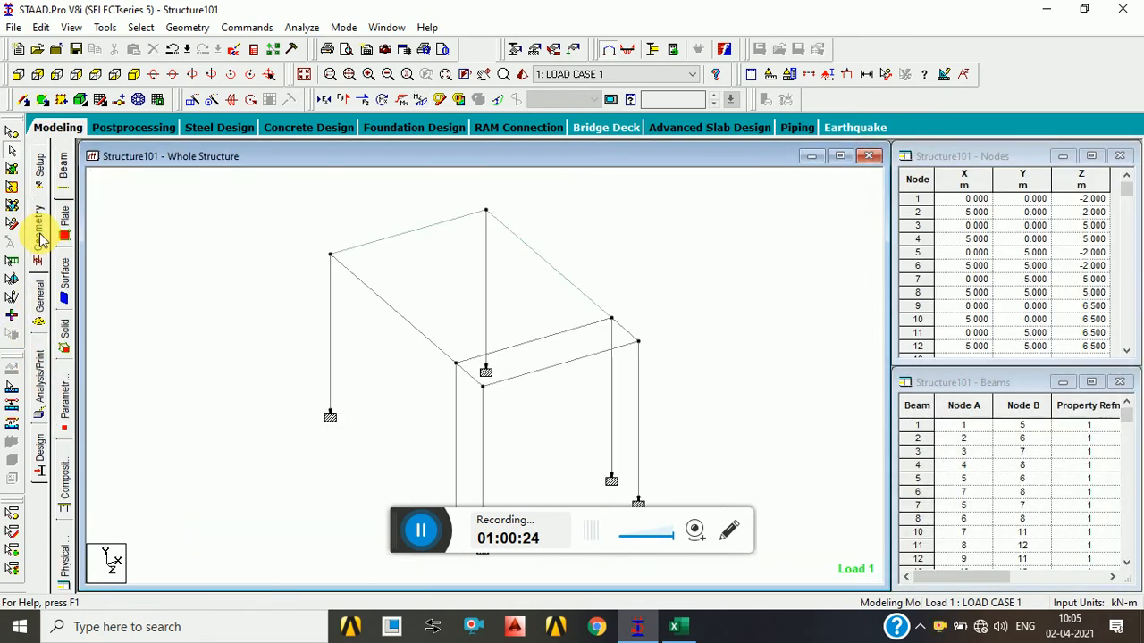
pyautogui.click(413, 102)
pyautogui.scroll(1, 626, 266)
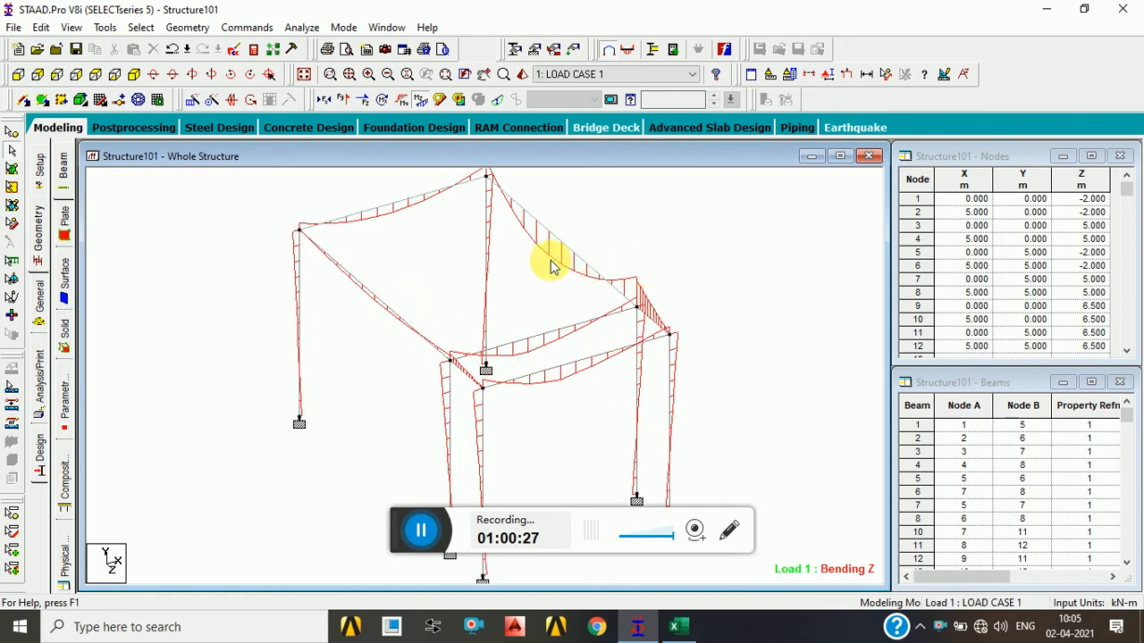
pyautogui.moveTo(551, 267); pyautogui.dragTo(351, 346, button='middle')
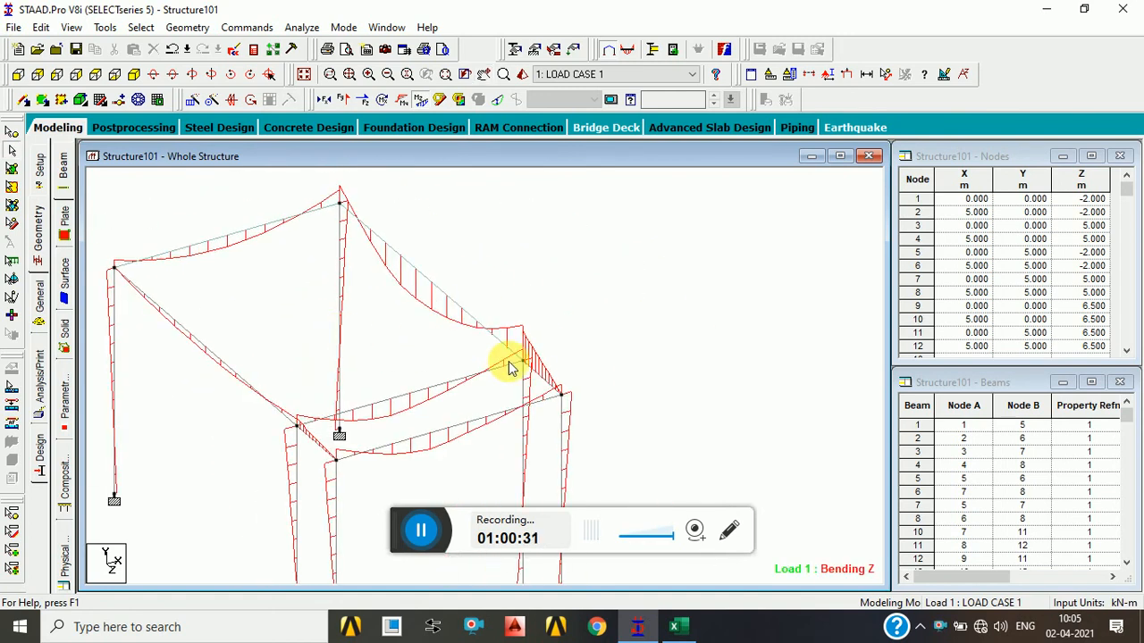
# Examine the Bending Z diagrams along the roof beams and at their junctions with the columns.
pyautogui.scroll(3, 554, 369)
pyautogui.moveTo(554, 370); pyautogui.dragTo(679, 364, button='middle')
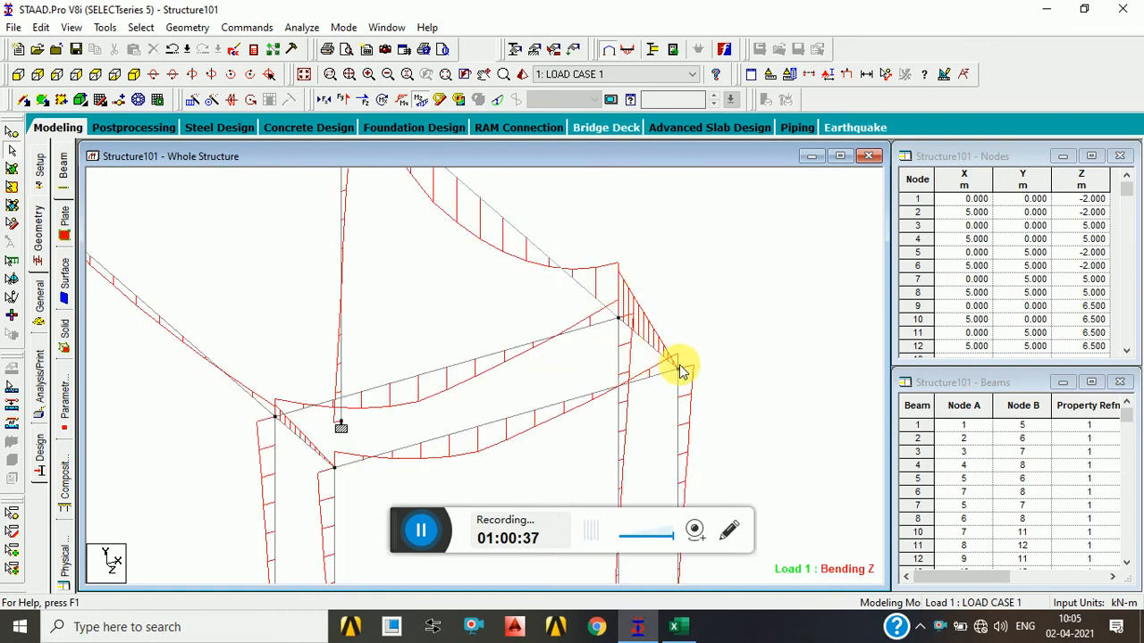
pyautogui.moveTo(439, 306); pyautogui.dragTo(620, 455, button='middle')
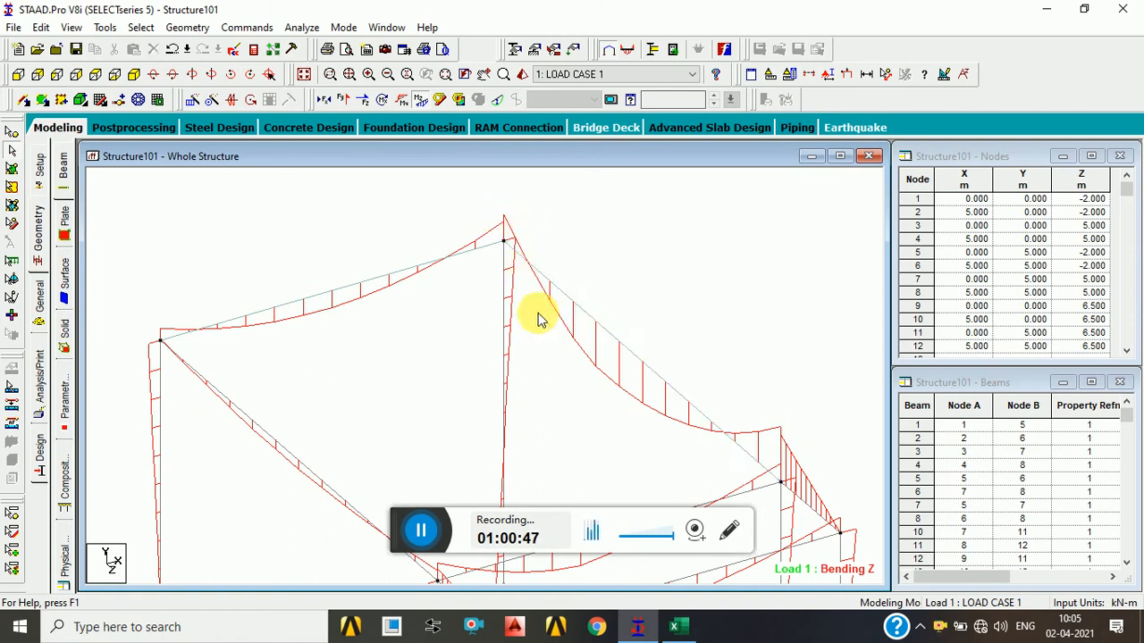
pyautogui.moveTo(310, 403); pyautogui.dragTo(380, 228, button='middle')
pyautogui.moveTo(415, 336); pyautogui.dragTo(525, 424, button='middle')
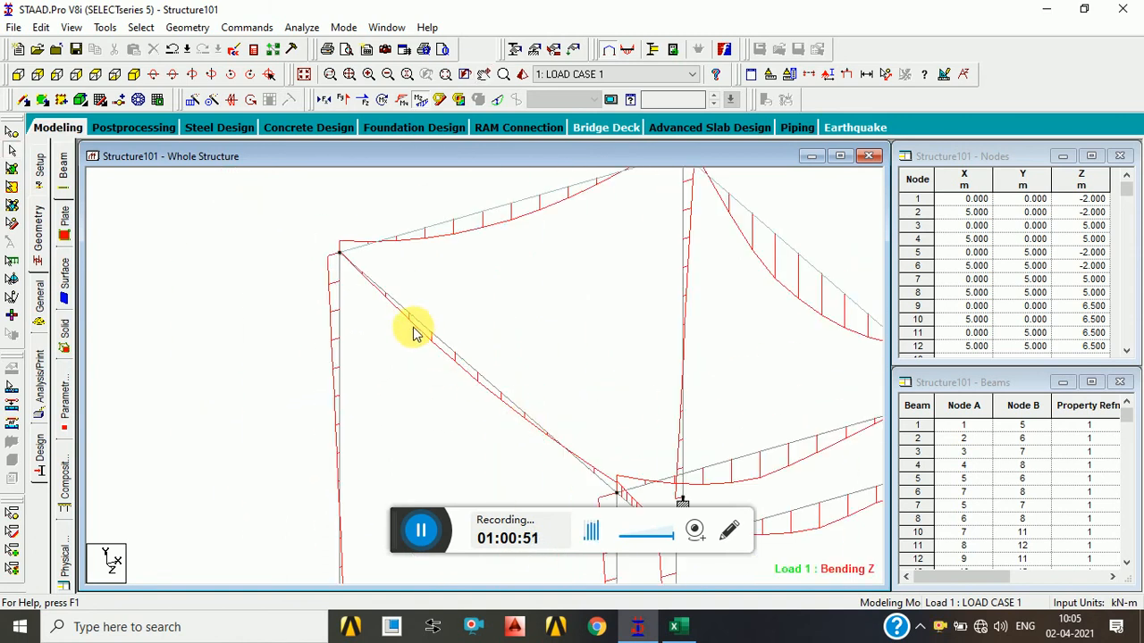
pyautogui.scroll(1, 375, 267)
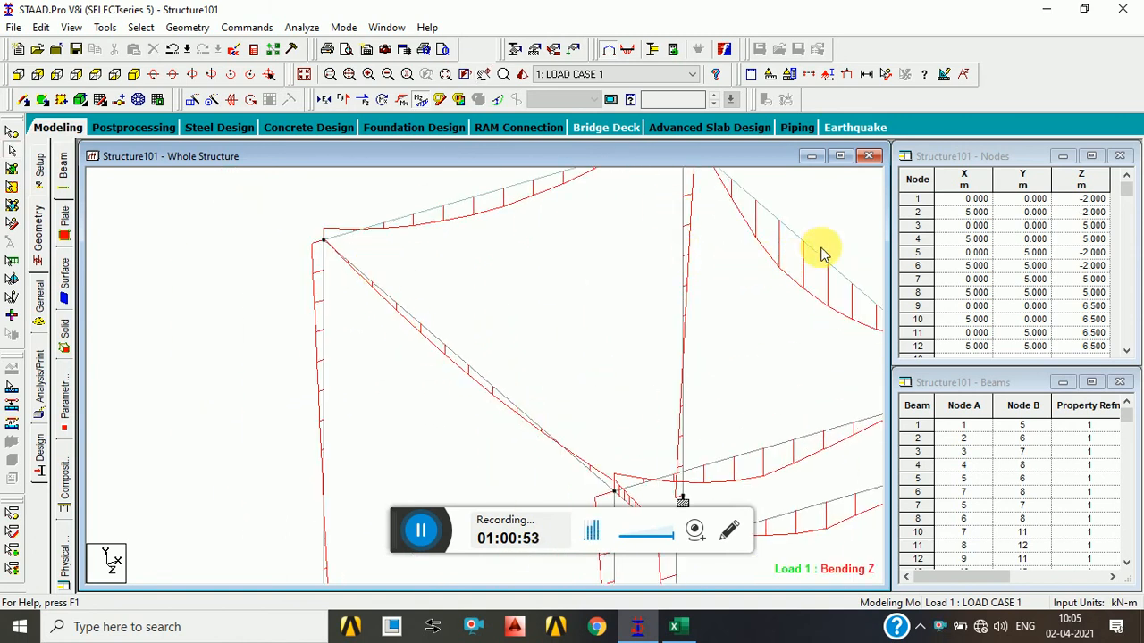
pyautogui.moveTo(822, 250); pyautogui.dragTo(649, 268, button='middle')
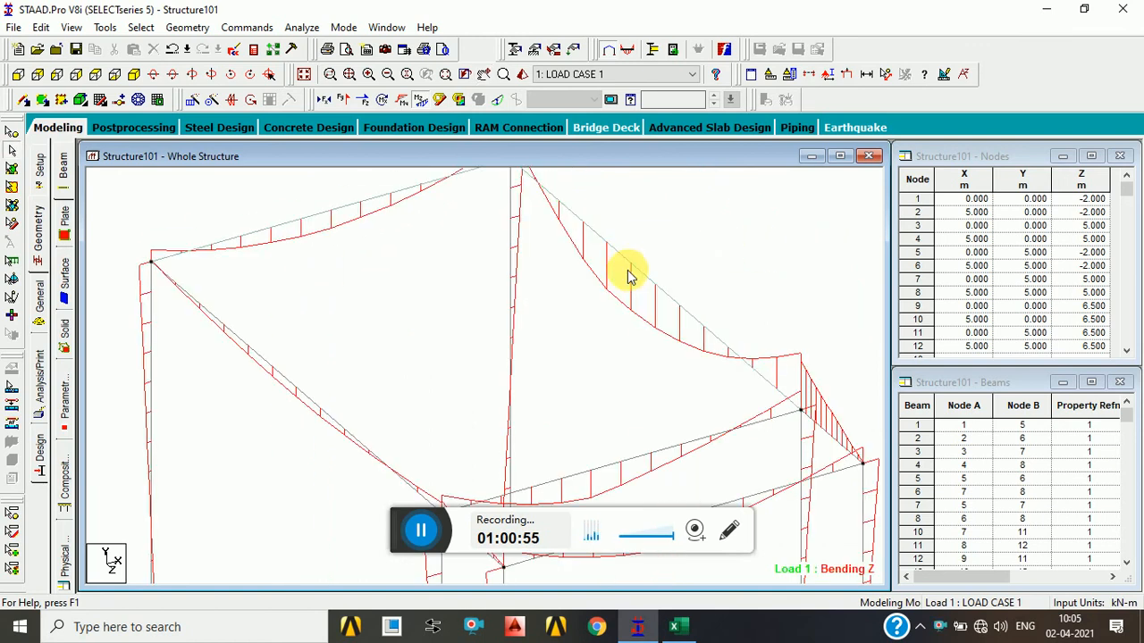
# Check which load items of load case 1 act on beam 8.
pyautogui.doubleClick(618, 255)
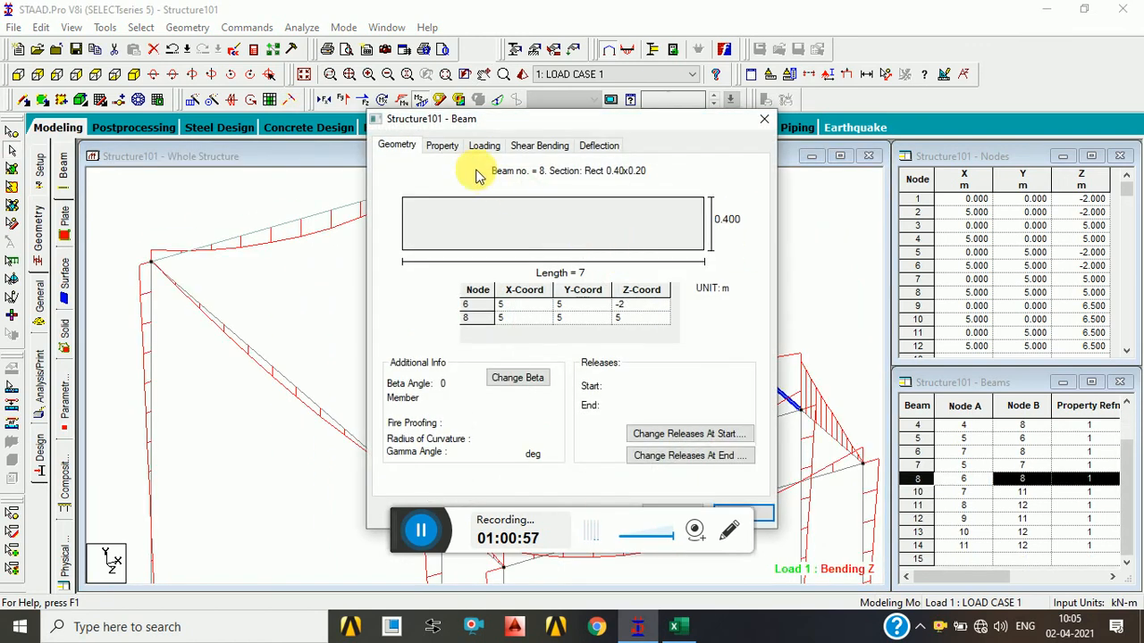
pyautogui.click(484, 147)
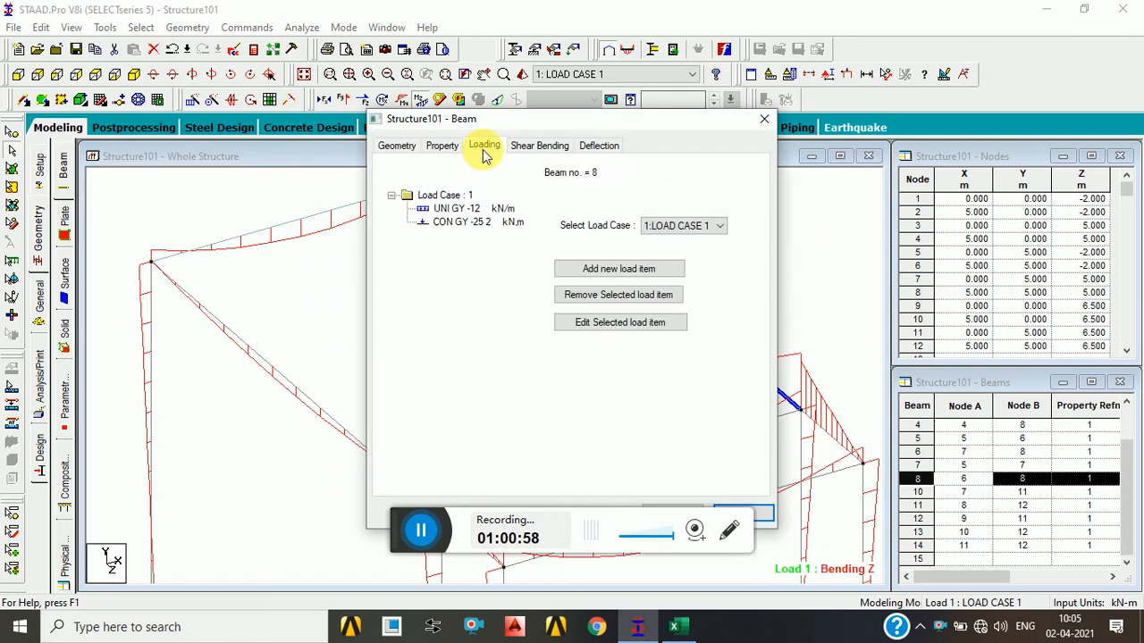
pyautogui.click(683, 227)
pyautogui.click(683, 238)
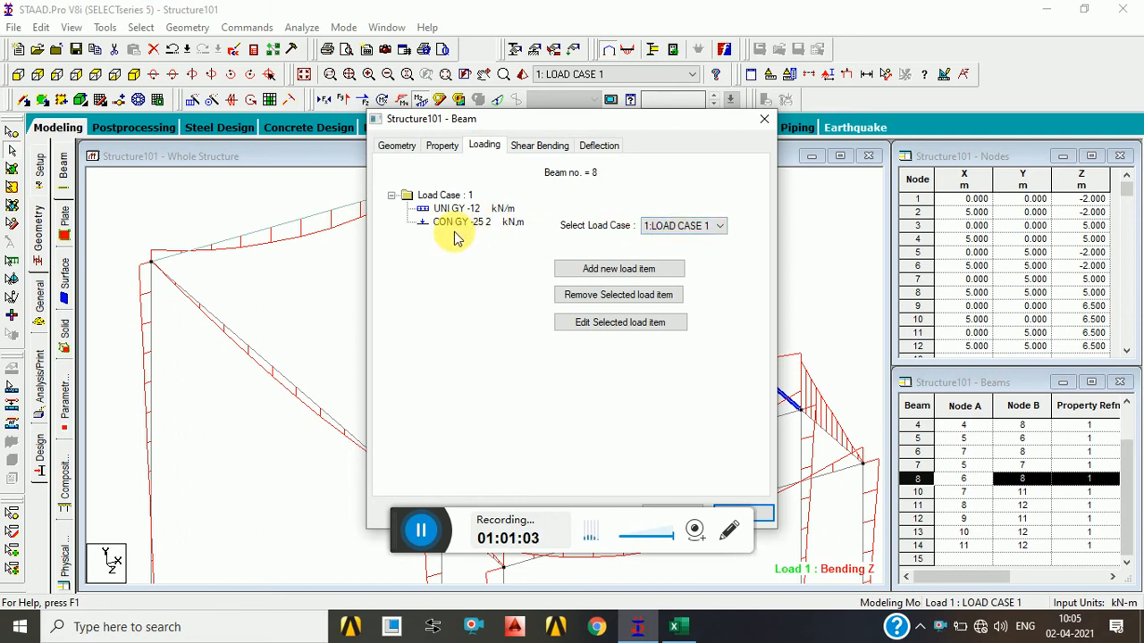
pyautogui.click(765, 125)
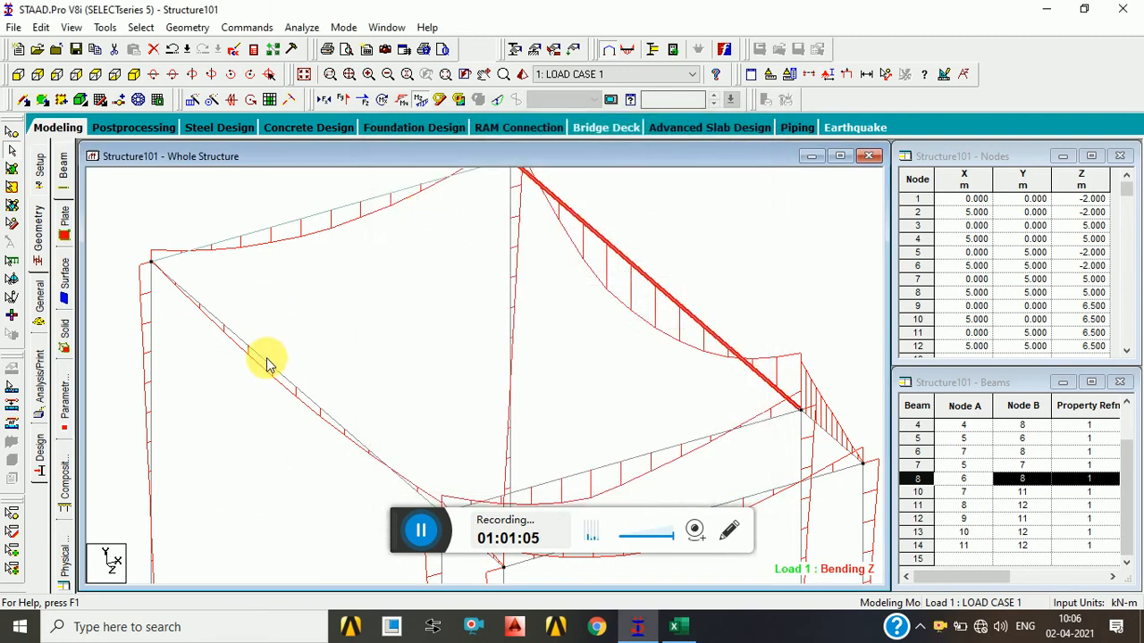
# Check the load items of load case 1 on beam 7 for comparison with beam 8.
pyautogui.doubleClick(265, 362)
pyautogui.click(482, 146)
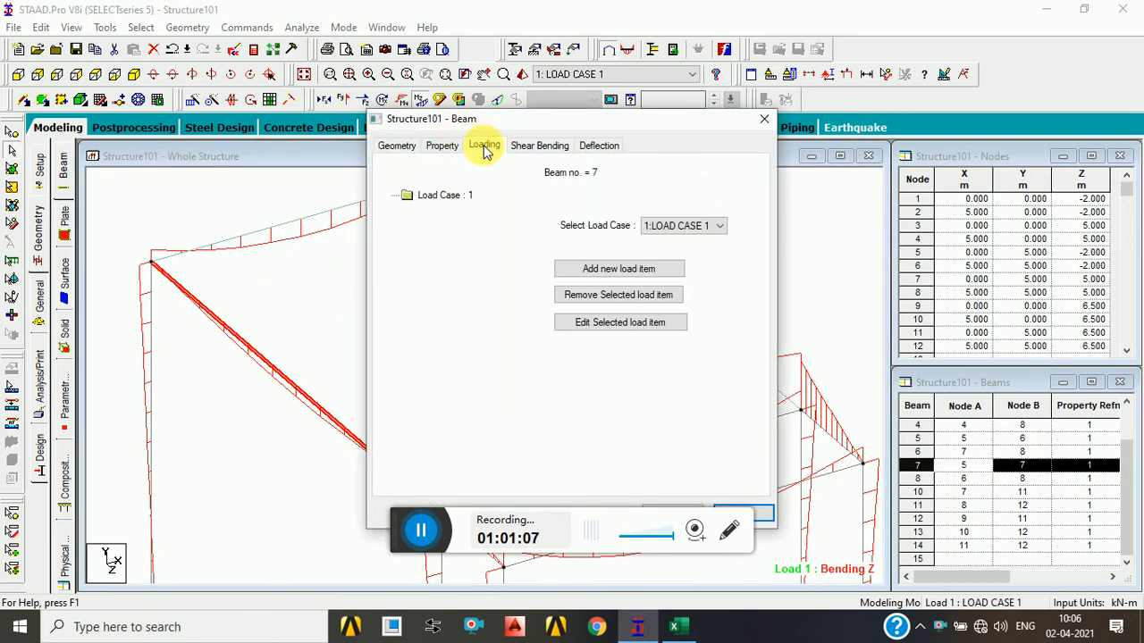
pyautogui.click(695, 225)
pyautogui.click(695, 225)
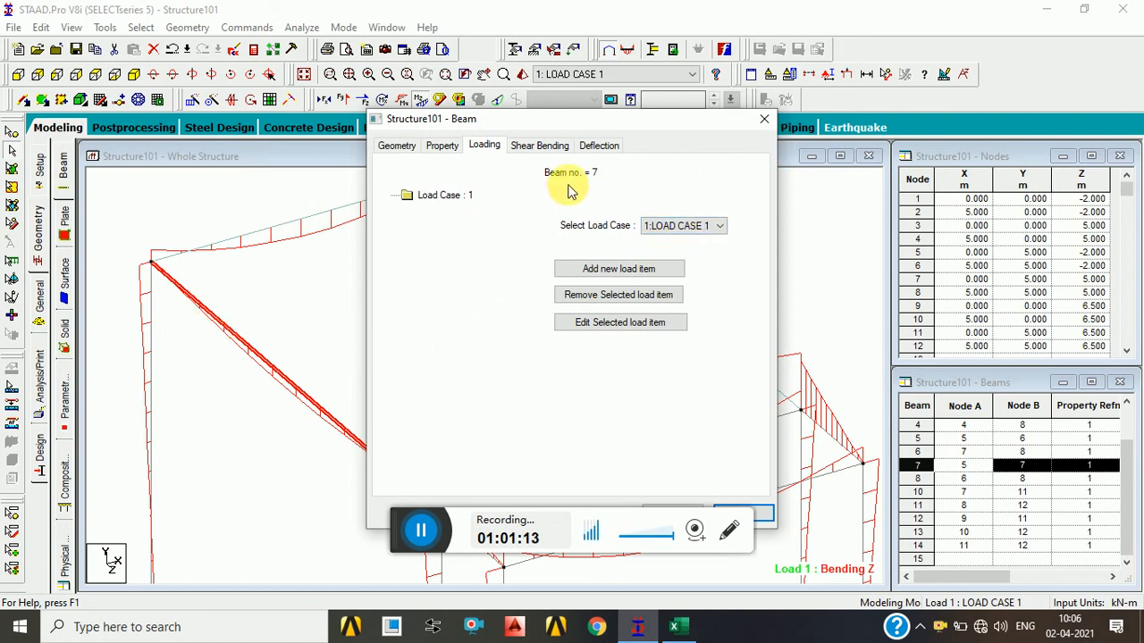
pyautogui.click(765, 119)
# Recheck the geometry of beam 8 and its uniform and concentrated loads in load case 1, and clear the selection.
pyautogui.doubleClick(655, 281)
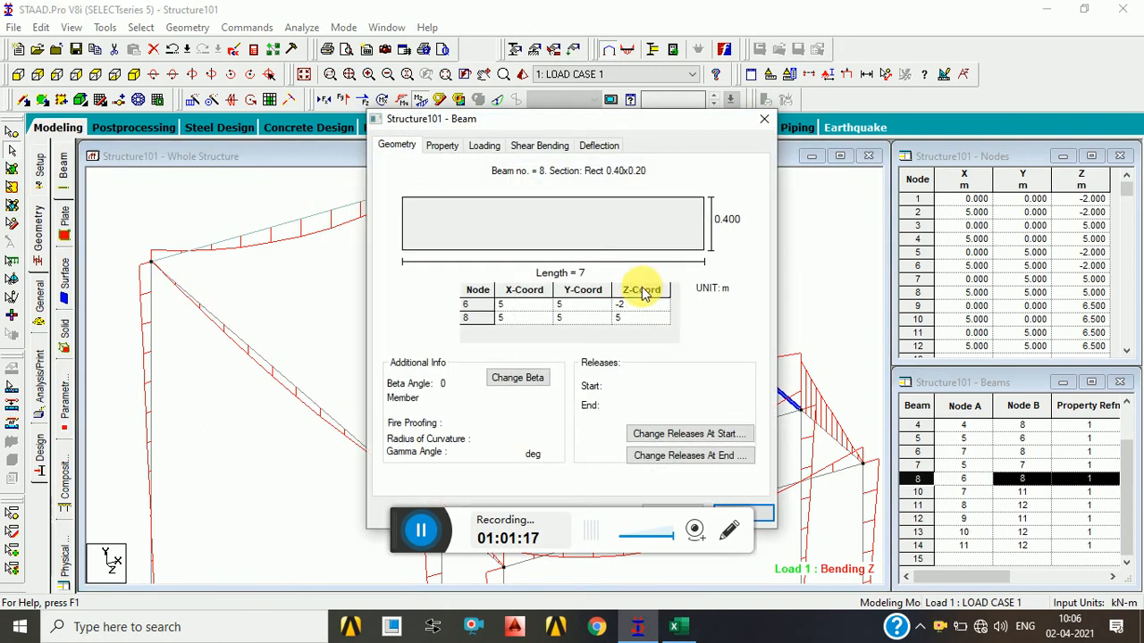
pyautogui.click(483, 146)
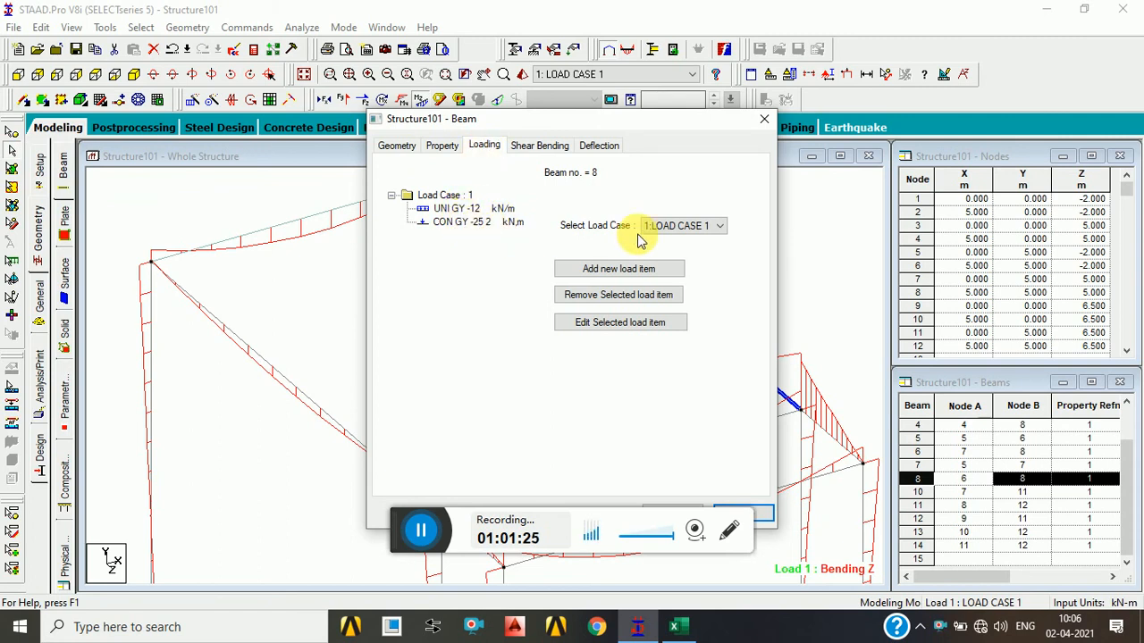
pyautogui.click(718, 228)
pyautogui.click(720, 231)
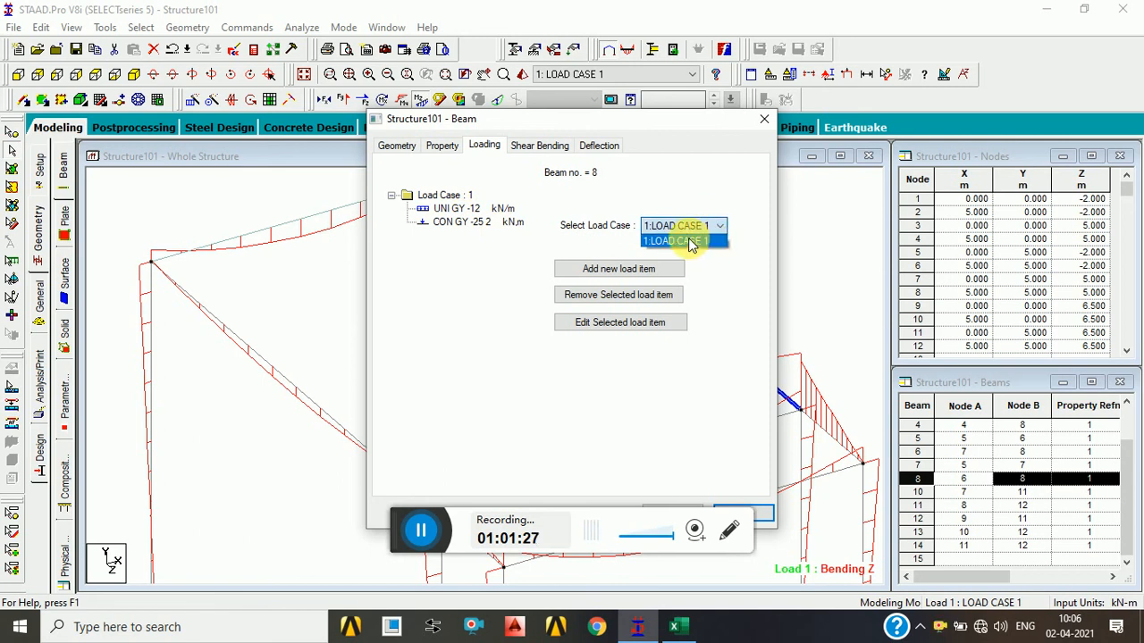
pyautogui.click(449, 228)
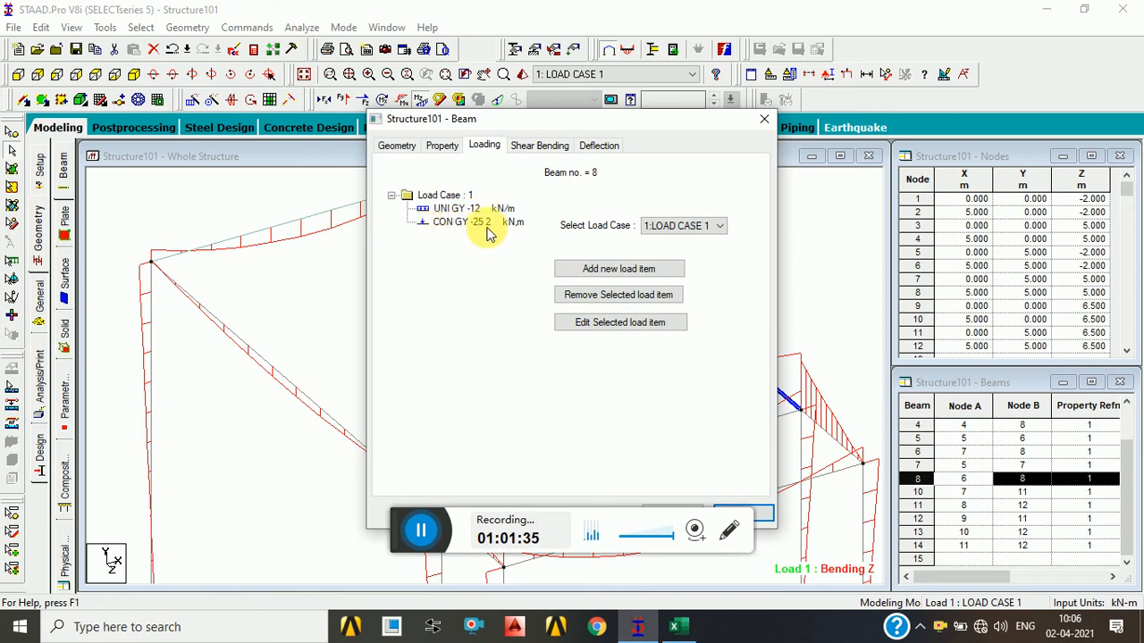
pyautogui.click(765, 119)
pyautogui.click(624, 351)
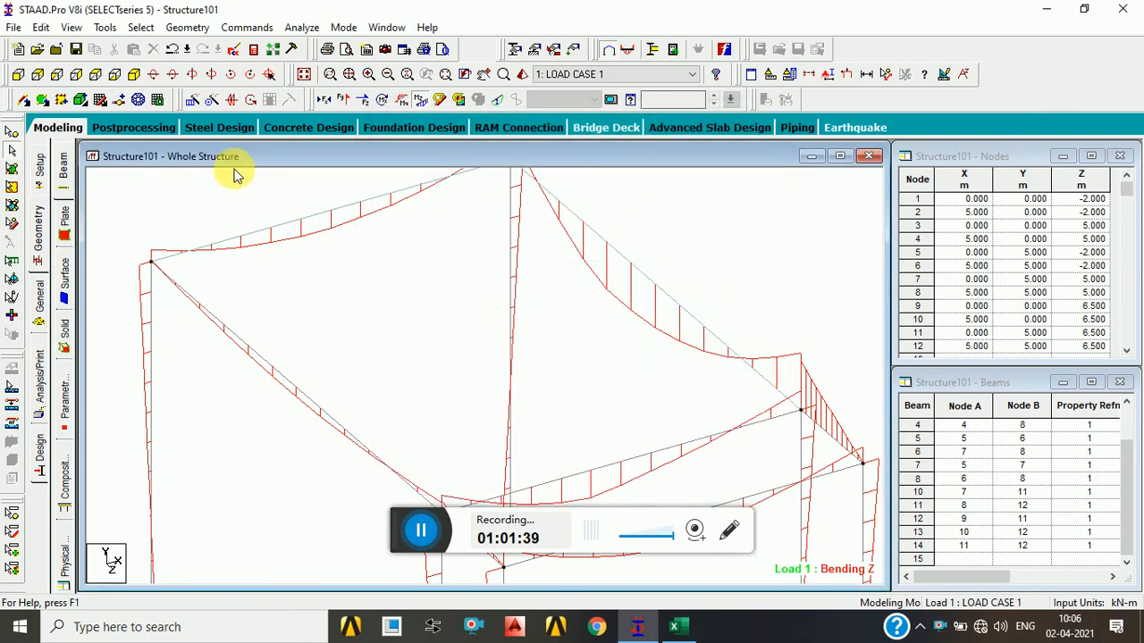
# Show only beam 8, view it from +X and examine its full Bending Z diagram.
pyautogui.click(595, 228)
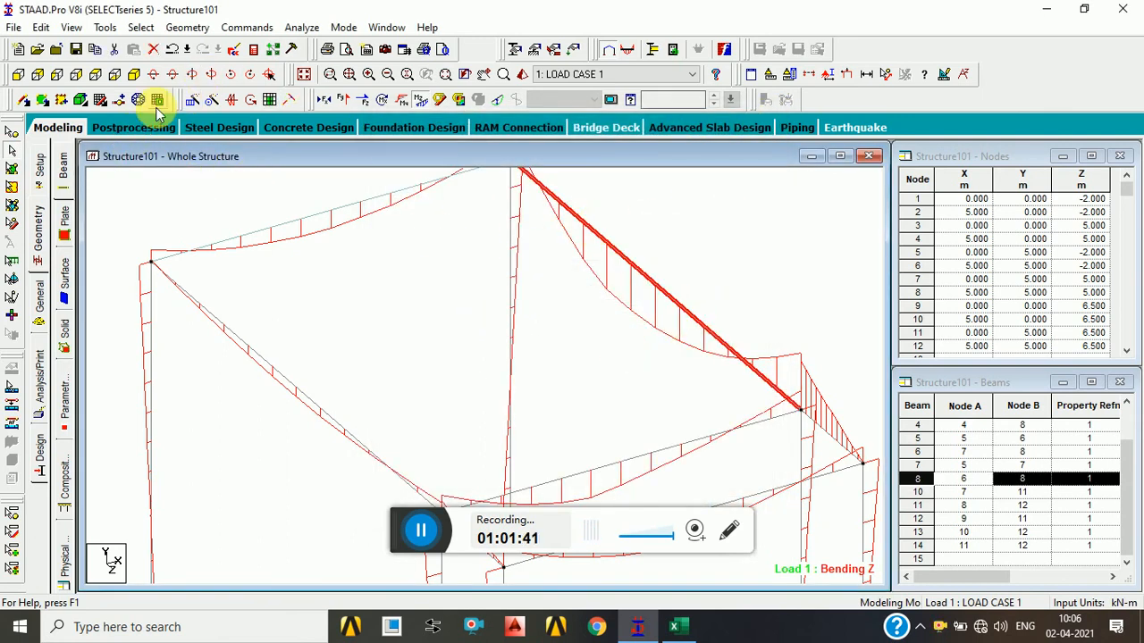
pyautogui.click(70, 26)
pyautogui.click(106, 80)
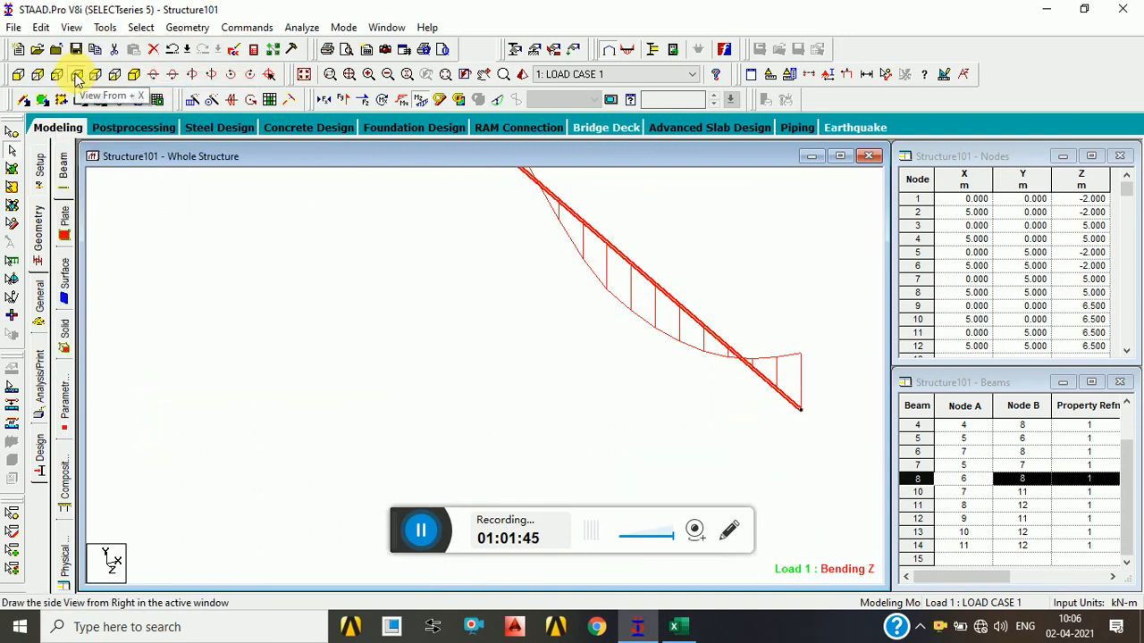
pyautogui.click(77, 76)
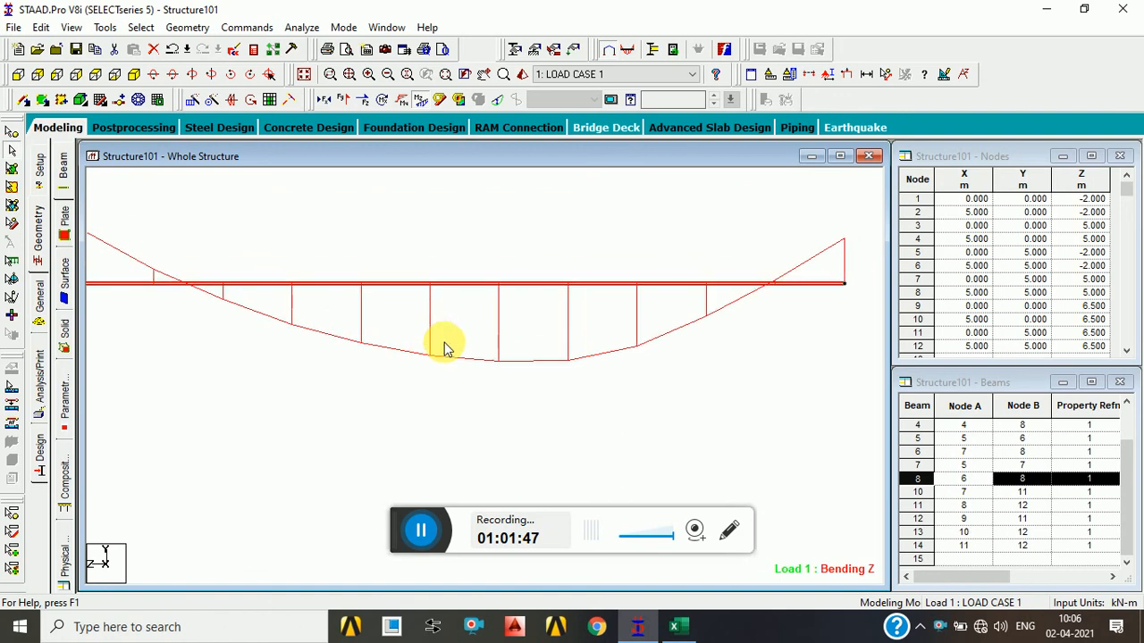
pyautogui.scroll(-2, 444, 343)
pyautogui.moveTo(479, 411); pyautogui.dragTo(544, 437, button='middle')
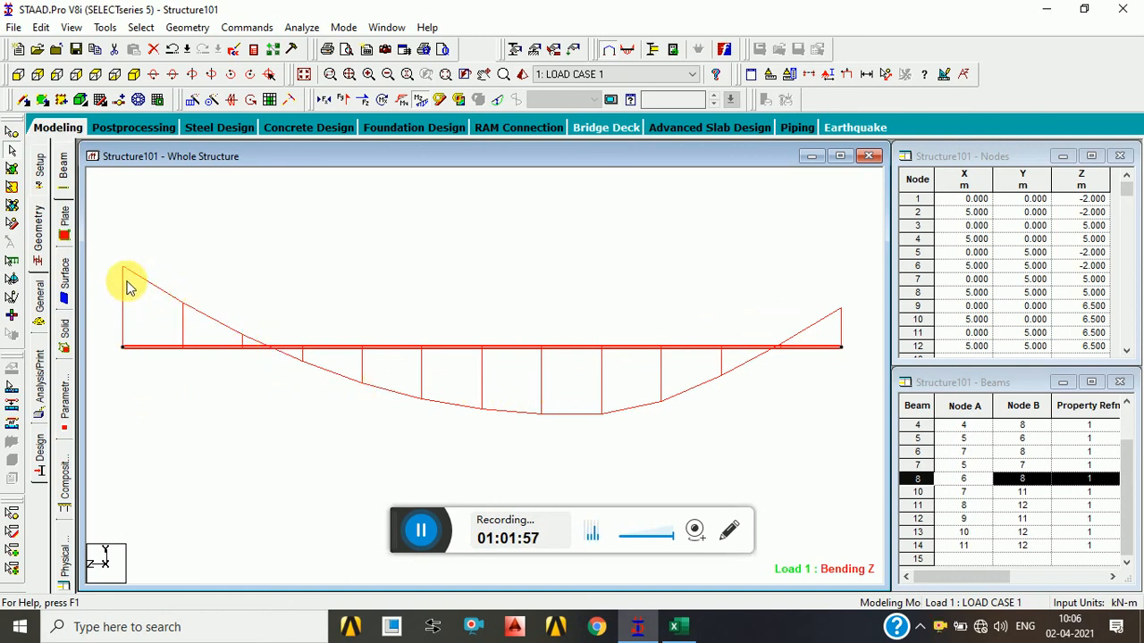
pyautogui.moveTo(838, 355)
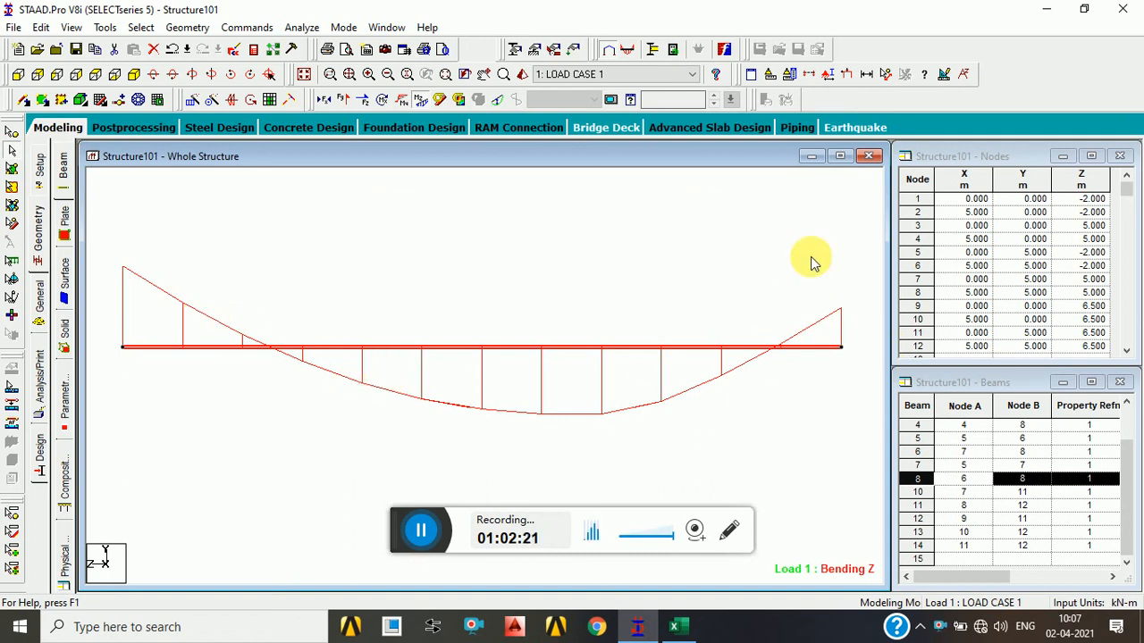
# Check the section, length and node coordinates of beam 8.
pyautogui.click(39, 306)
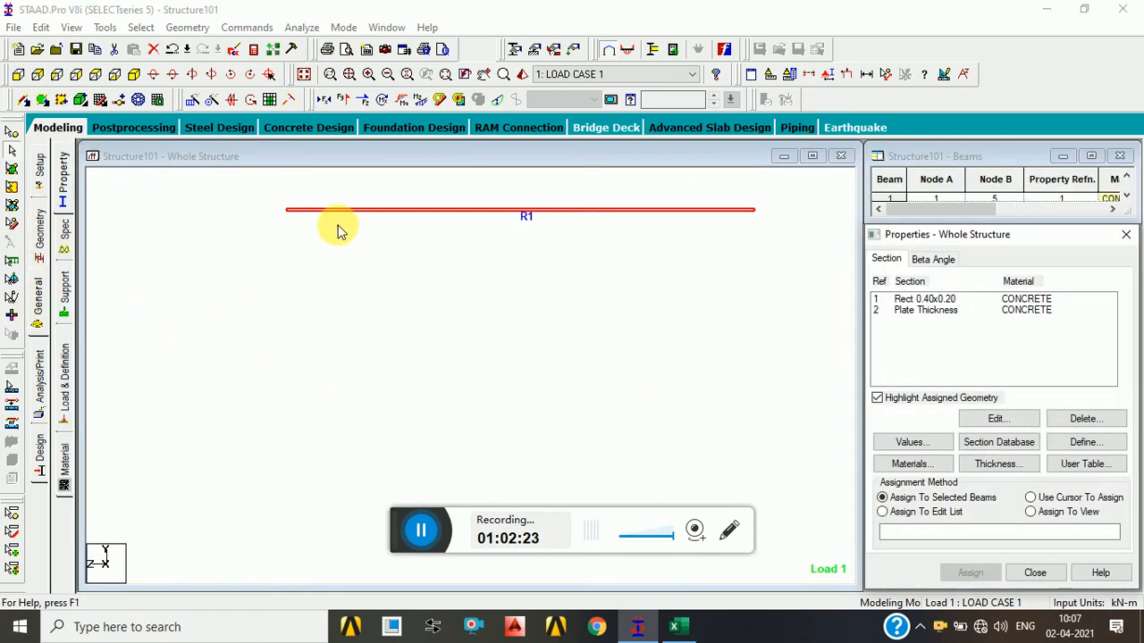
pyautogui.doubleClick(440, 209)
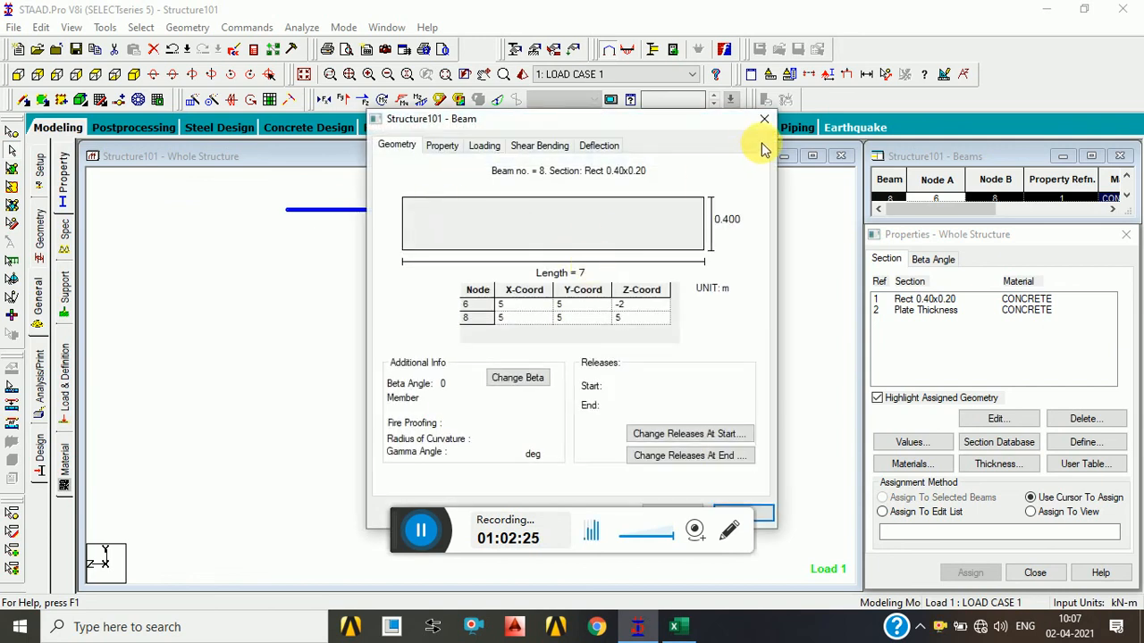
pyautogui.click(761, 121)
# Set distance d1 of the -25 kN concentrated GY force in load case 1 to 3.5 m and delete the old result files.
pyautogui.click(63, 384)
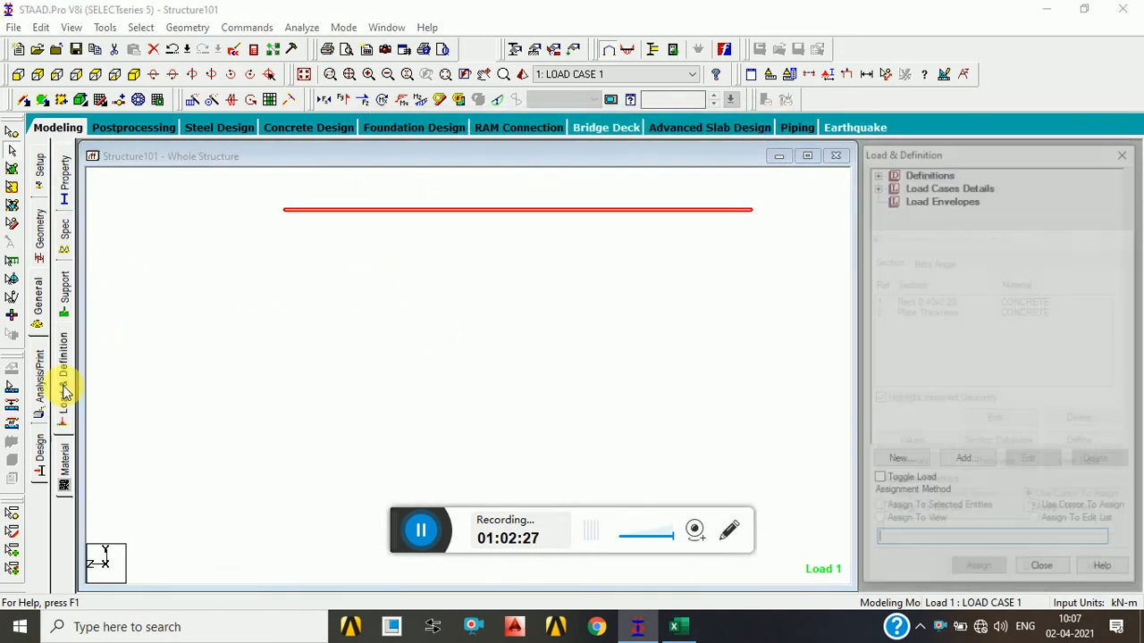
pyautogui.click(876, 184)
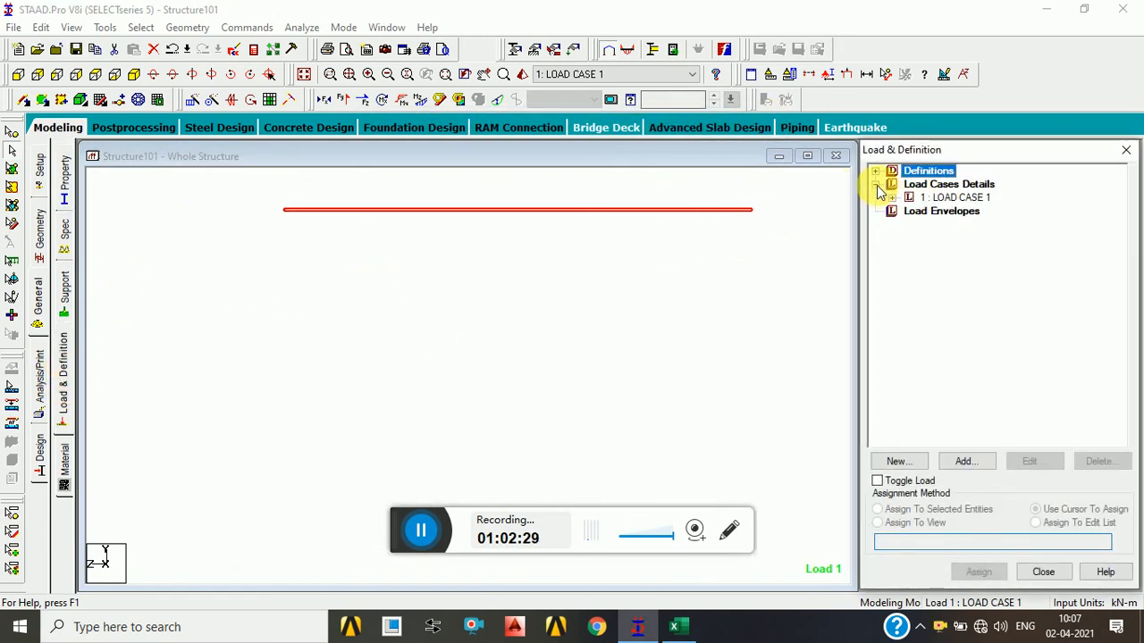
pyautogui.click(891, 198)
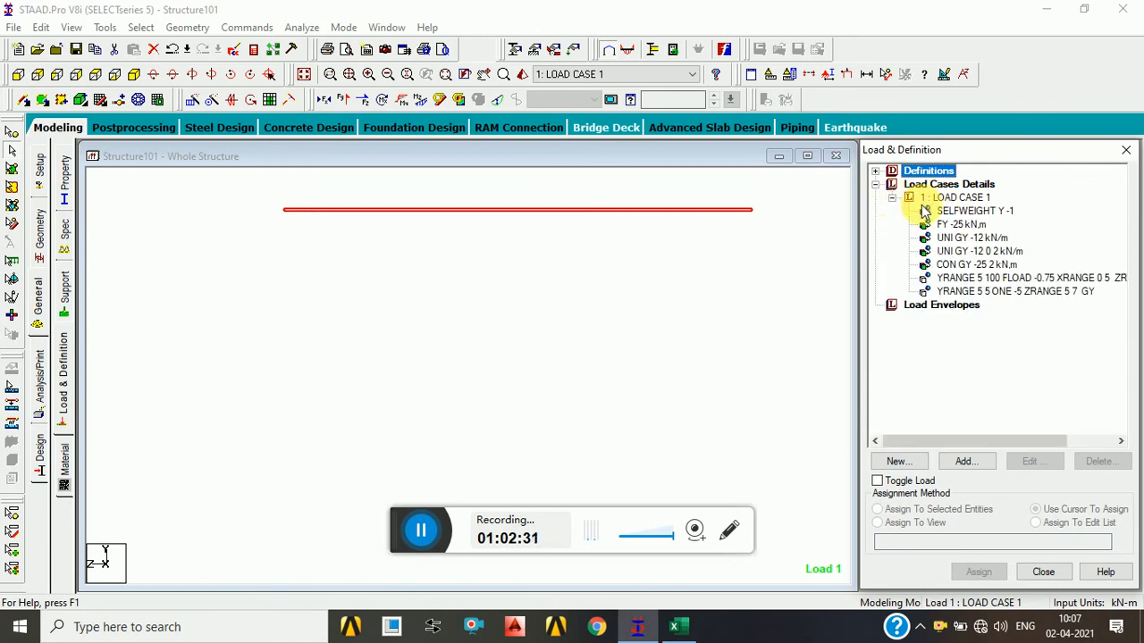
pyautogui.doubleClick(999, 265)
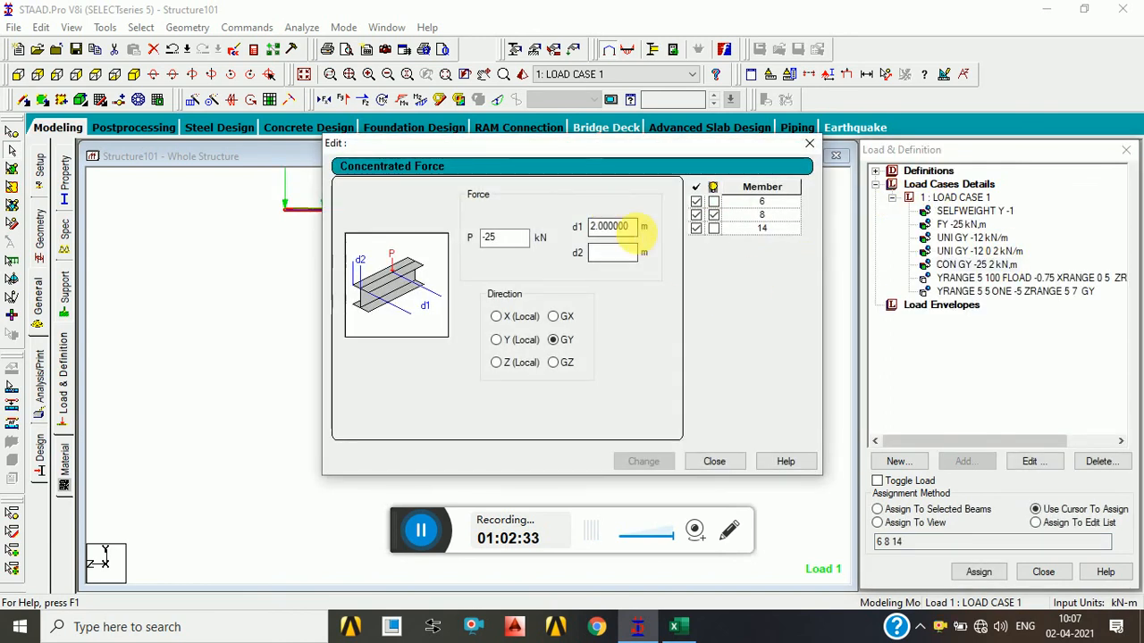
pyautogui.moveTo(638, 232); pyautogui.dragTo(567, 244)
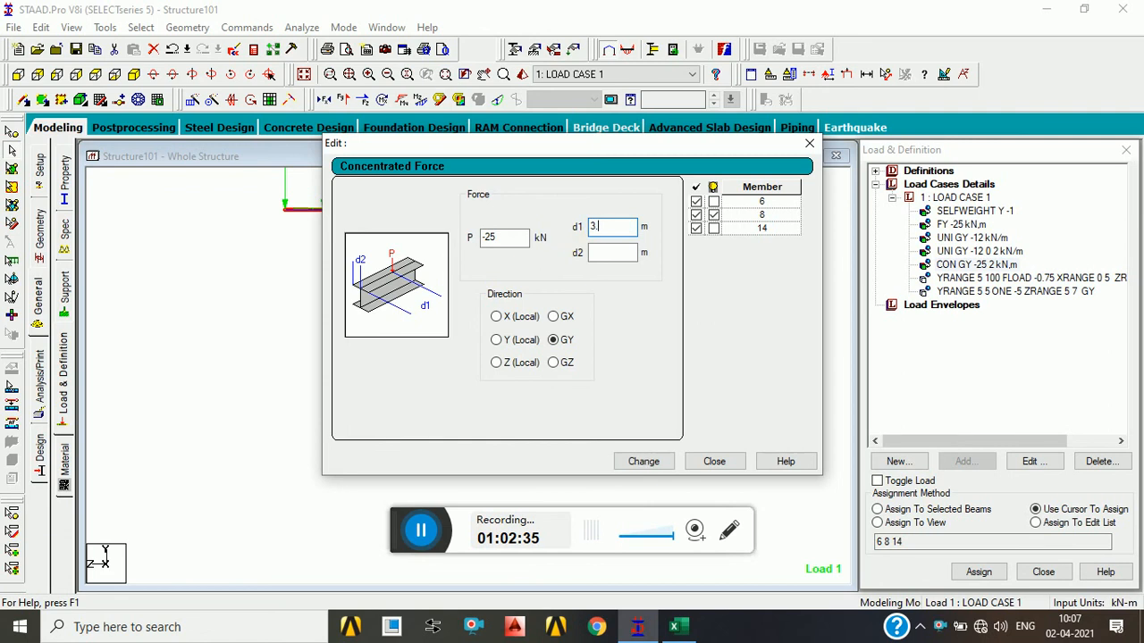
pyautogui.click(643, 461)
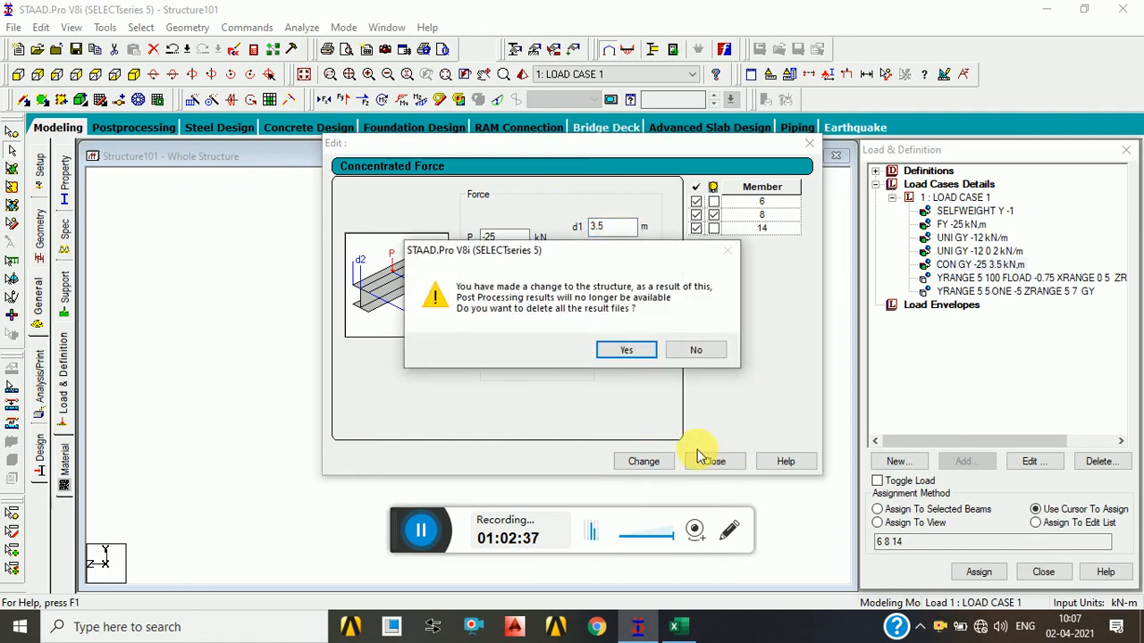
pyautogui.click(637, 351)
pyautogui.click(715, 461)
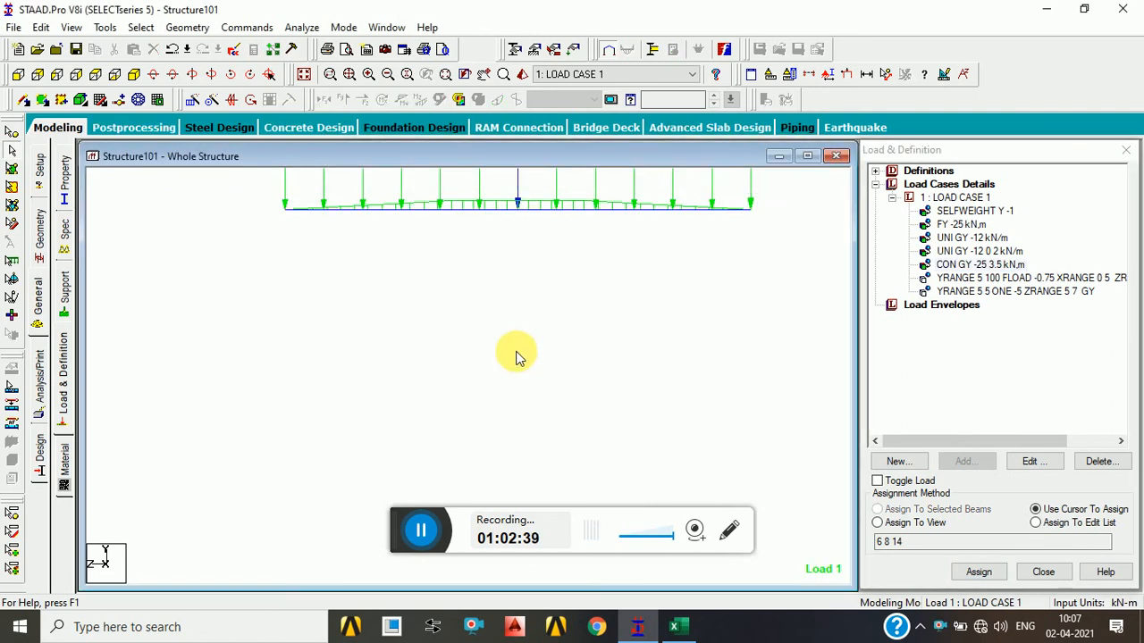
# Save the structure, run the analysis while staying in modeling mode, and display the Bending Z diagram of beam 8.
pyautogui.click(302, 28)
pyautogui.click(308, 48)
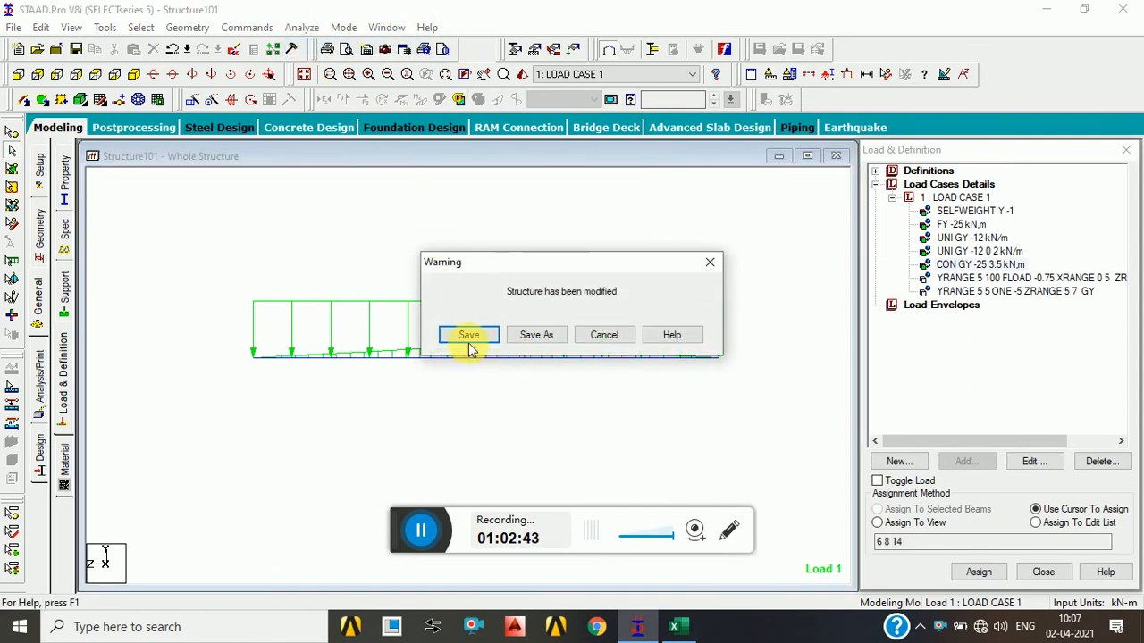
pyautogui.click(469, 335)
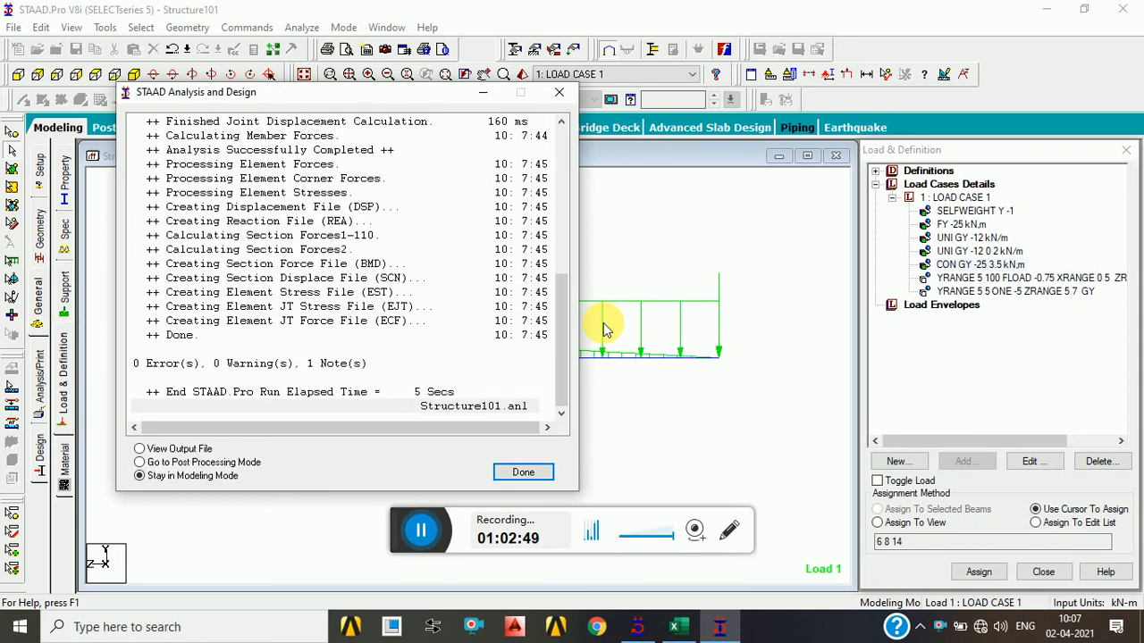
pyautogui.click(531, 483)
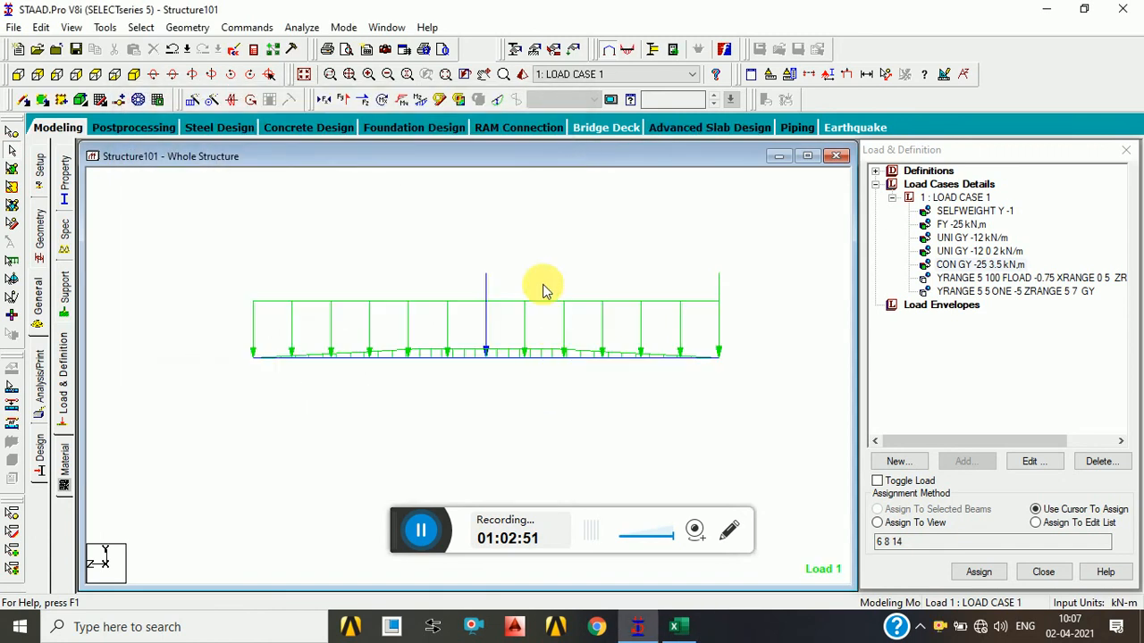
pyautogui.click(421, 100)
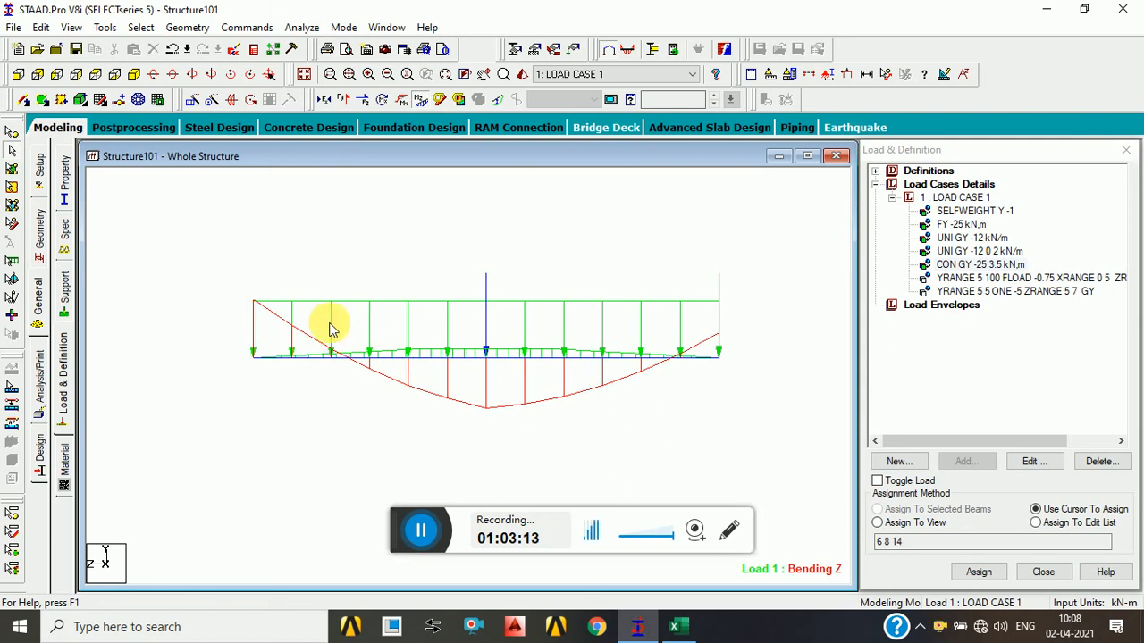
# Create a beam release specification at the start of the member with MX and MY released.
pyautogui.click(65, 243)
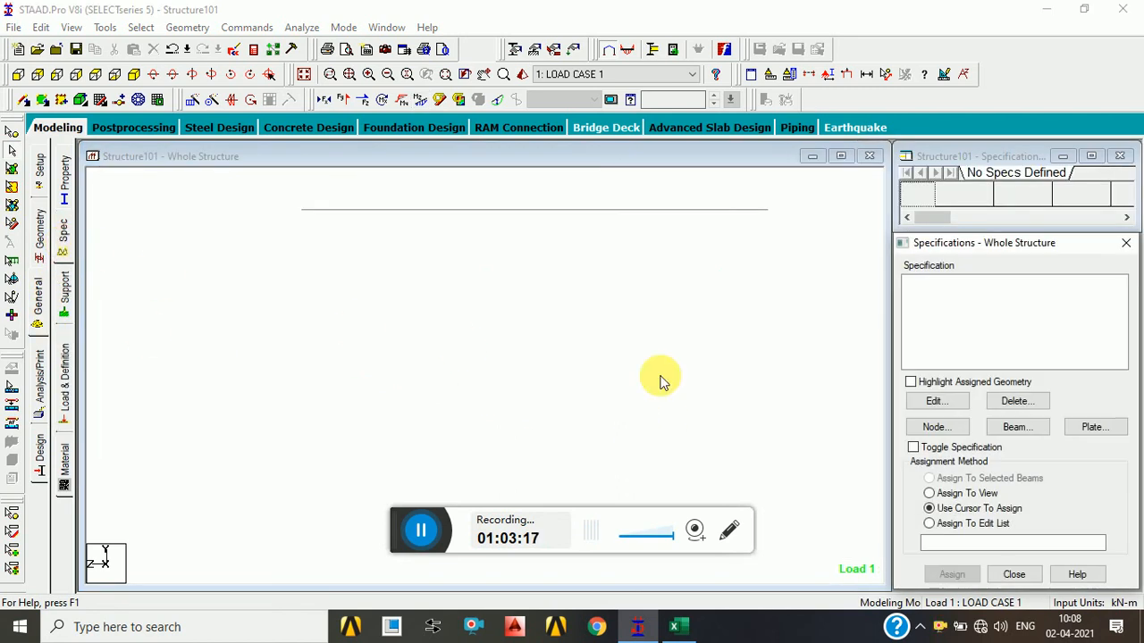
pyautogui.click(1008, 429)
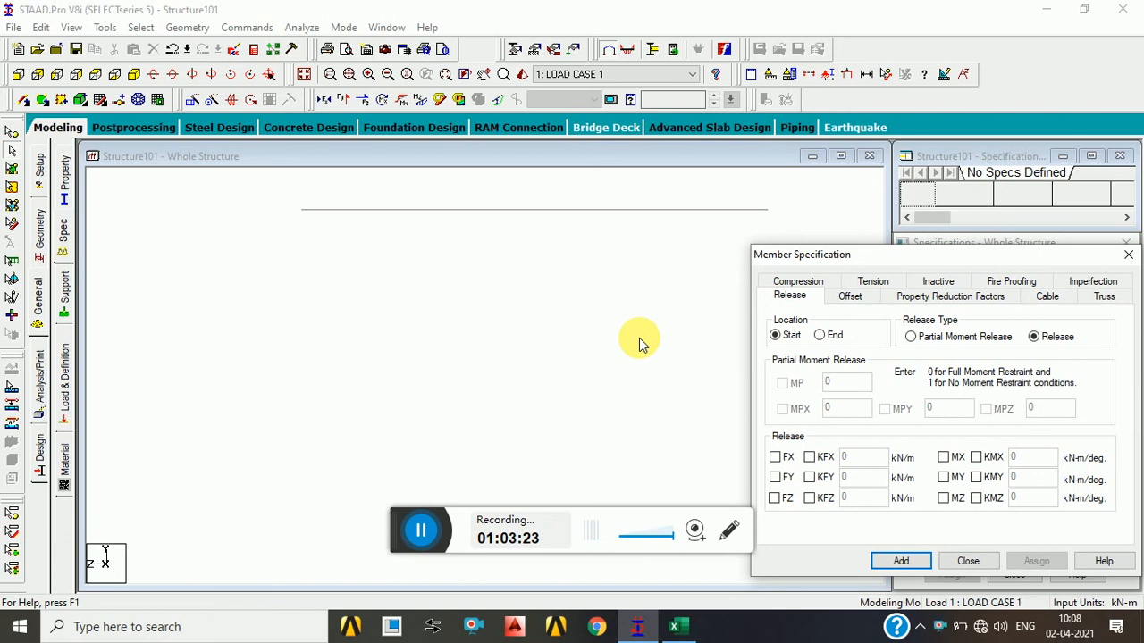
pyautogui.click(945, 457)
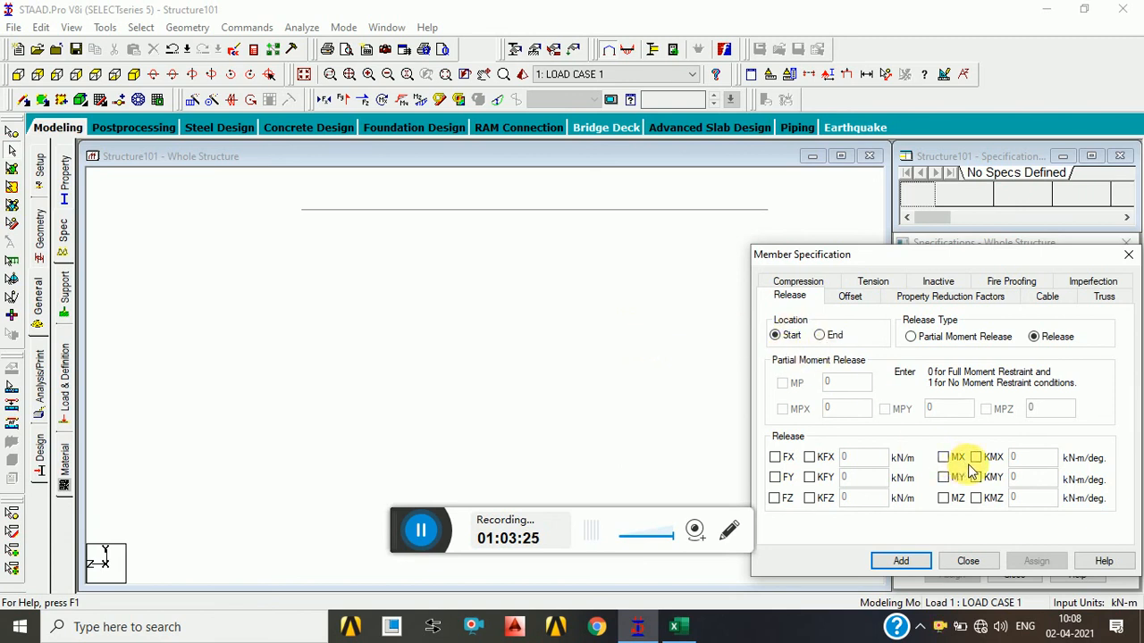
pyautogui.click(946, 477)
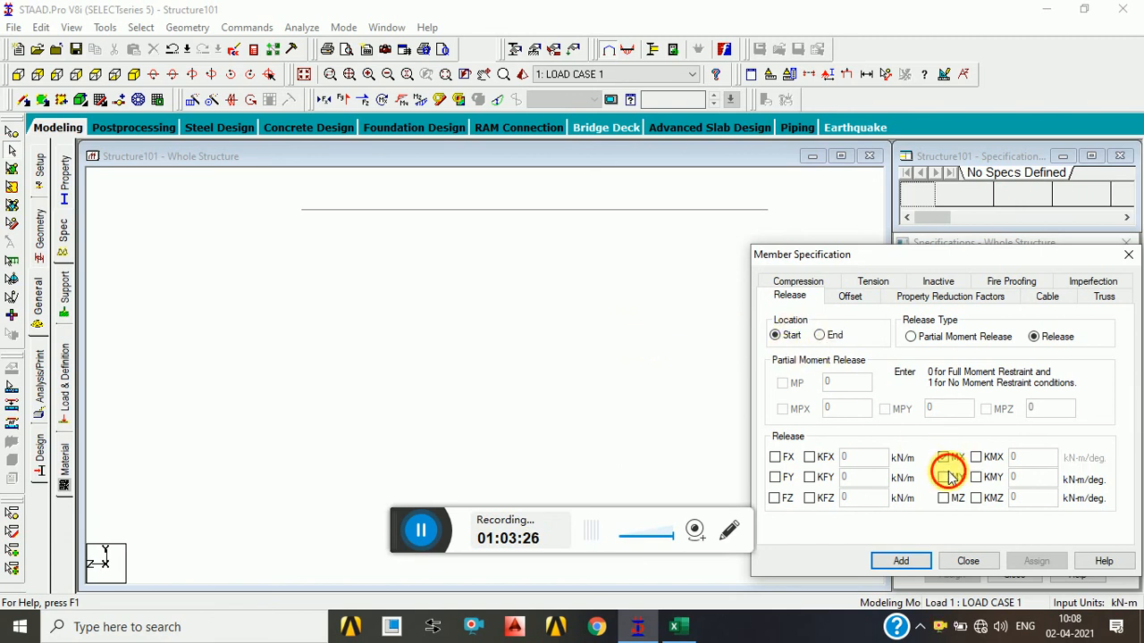
pyautogui.click(903, 560)
# Assign the START MX MY release to beam 8, delete the old result files and clear the selection.
pyautogui.click(547, 216)
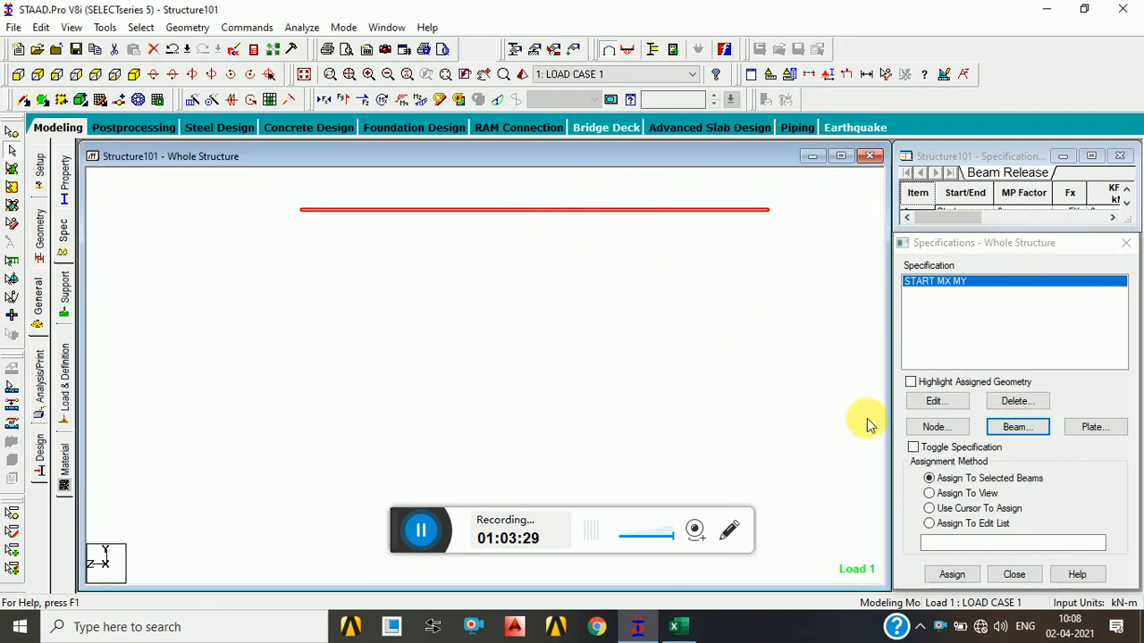
pyautogui.click(952, 575)
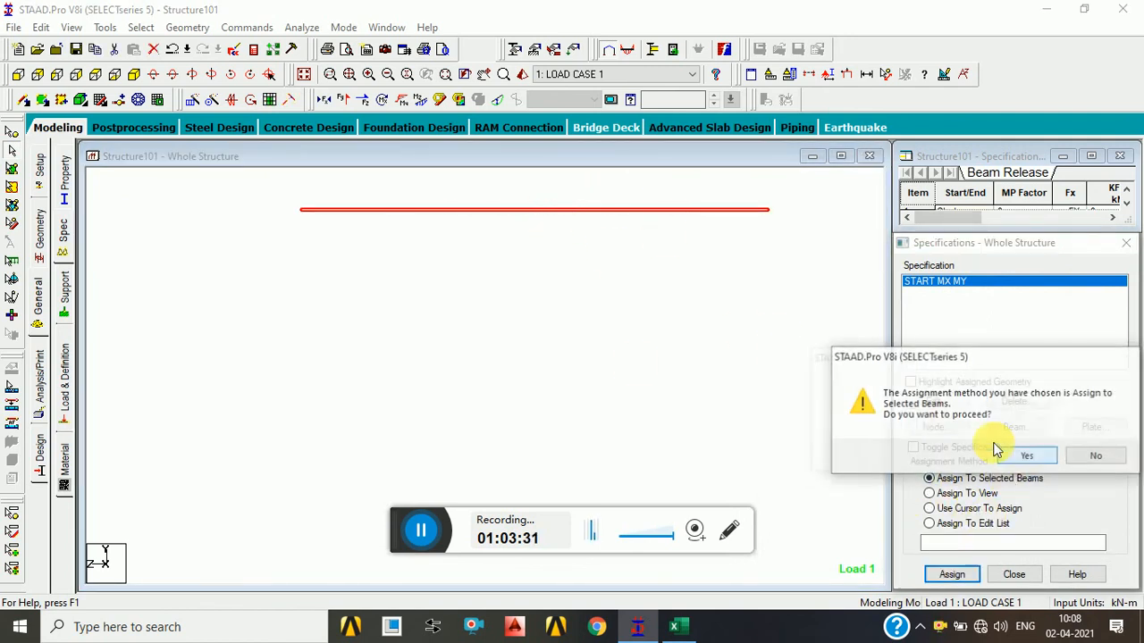
pyautogui.click(1018, 456)
pyautogui.click(1028, 455)
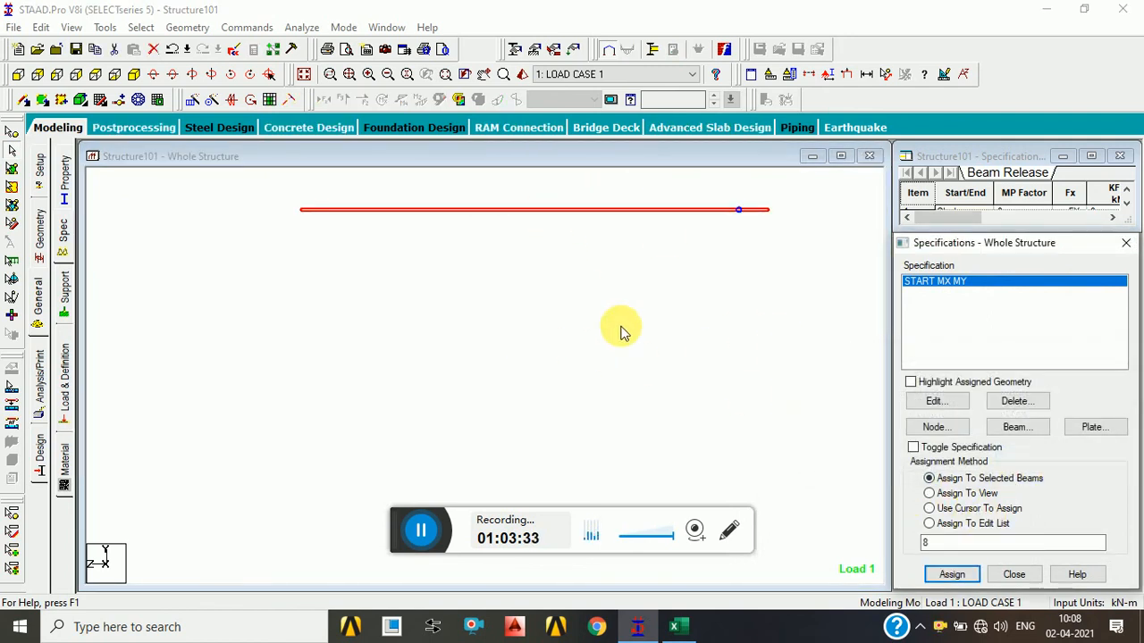
pyautogui.click(416, 300)
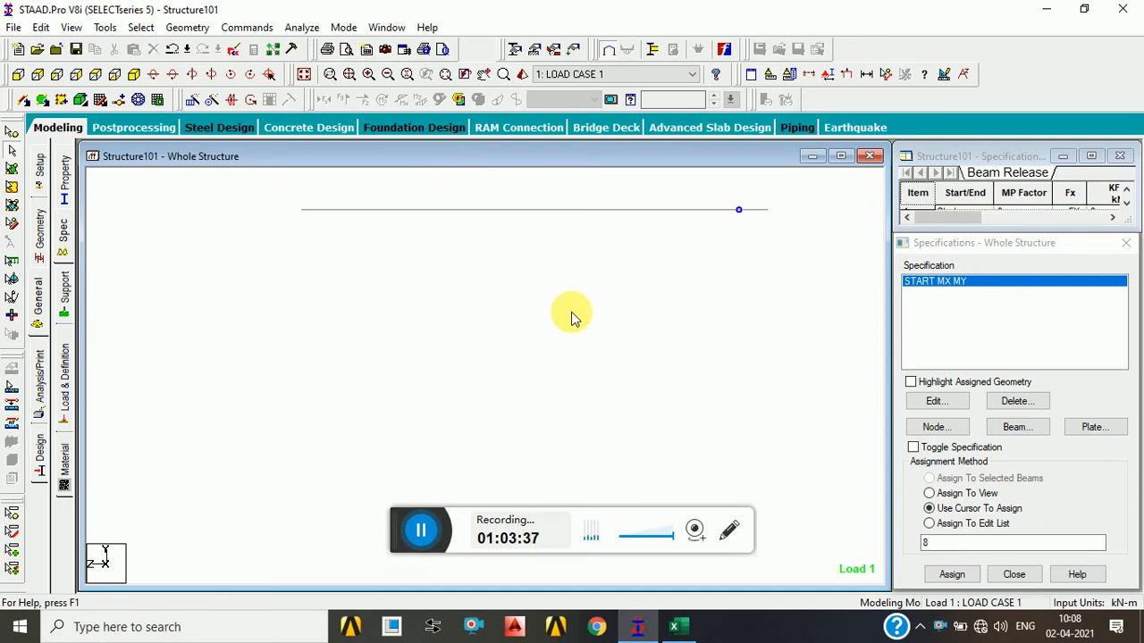
# Save and reanalyze the structure with the MX MY start release, and examine the full Bending Z diagram of beam 8.
pyautogui.click(301, 27)
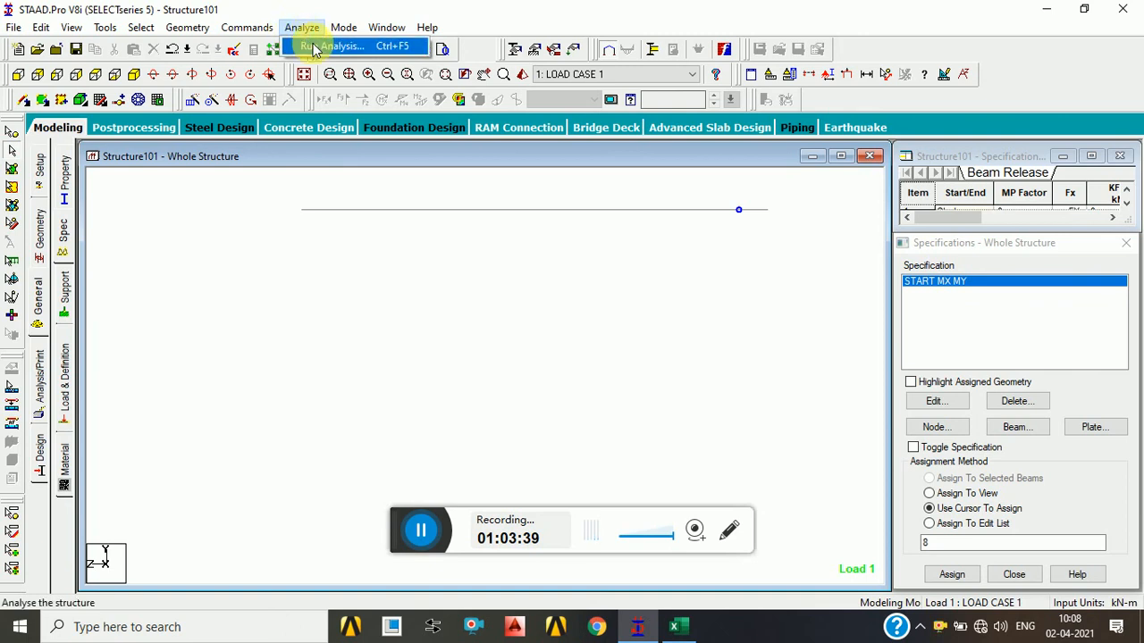
pyautogui.click(322, 45)
pyautogui.click(455, 333)
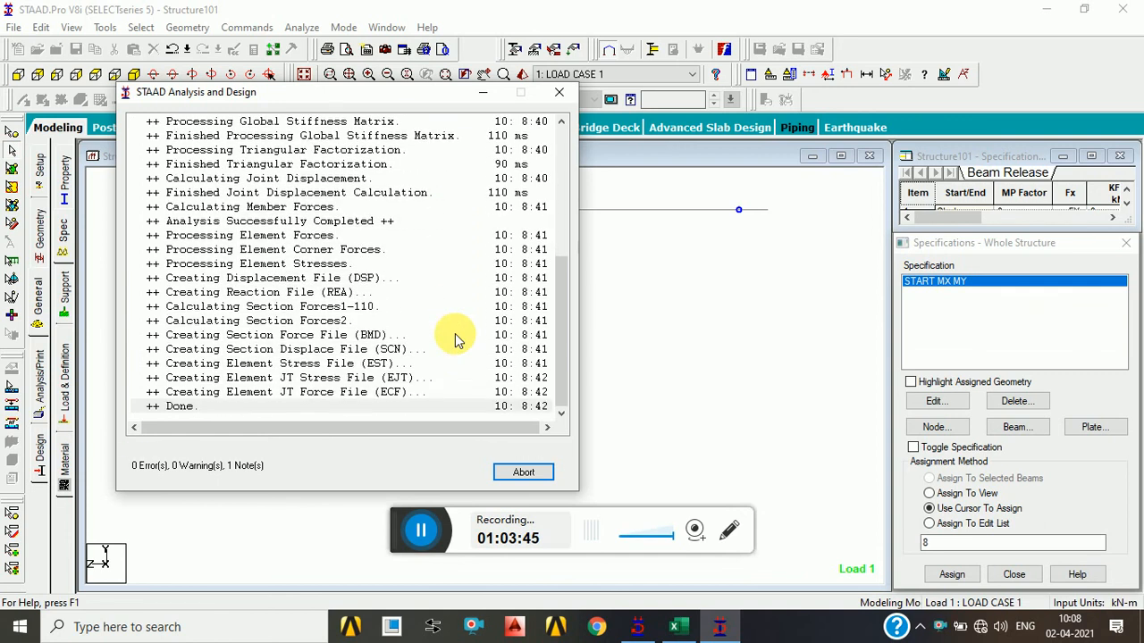
pyautogui.click(518, 472)
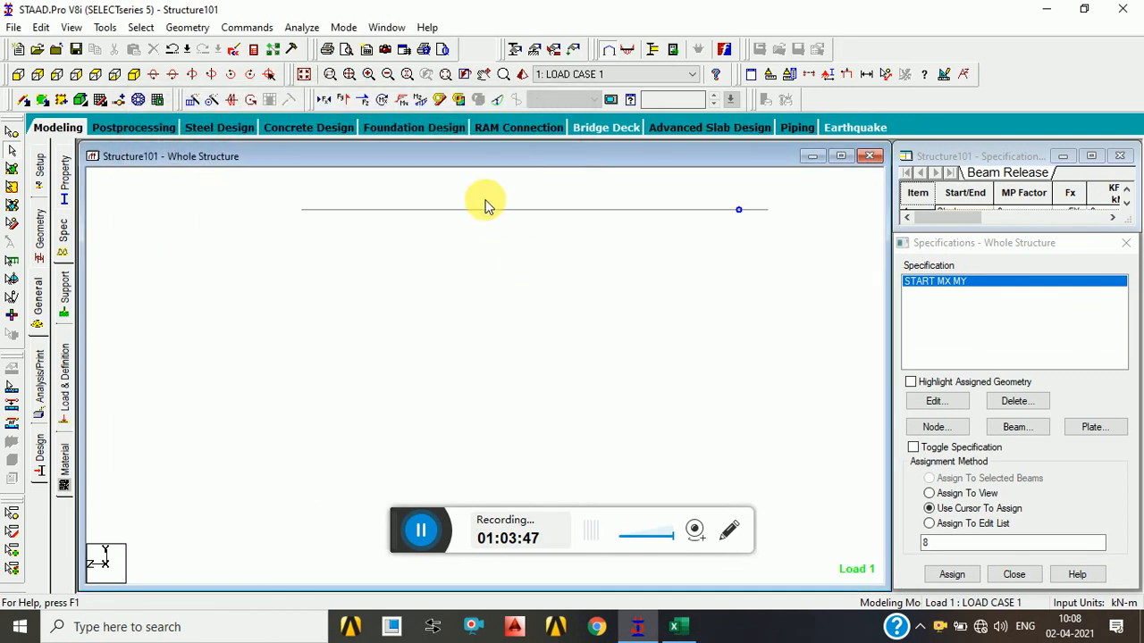
pyautogui.click(420, 100)
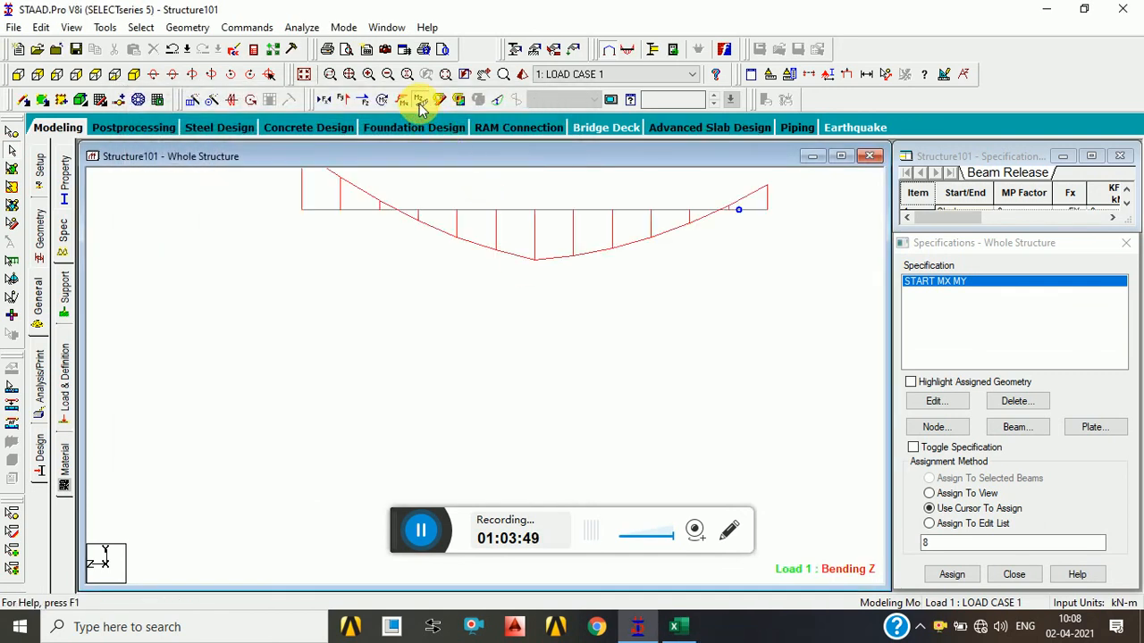
pyautogui.moveTo(745, 295); pyautogui.dragTo(733, 364, button='middle')
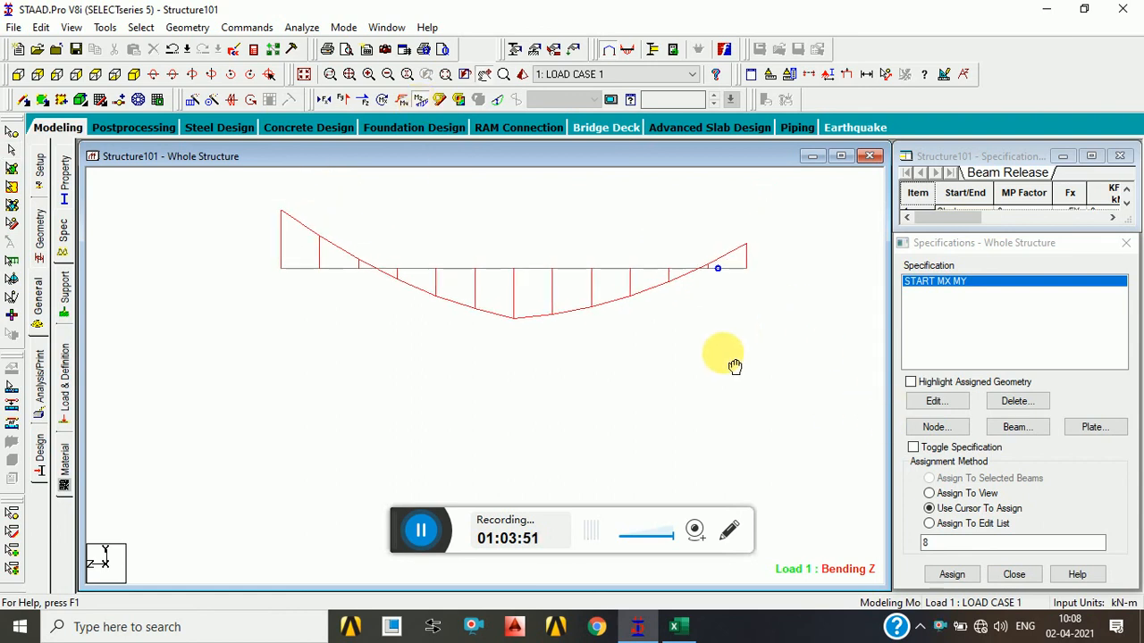
# Change the start release of beam 8 to MX and MZ for this member only, and delete the old result files.
pyautogui.click(686, 270)
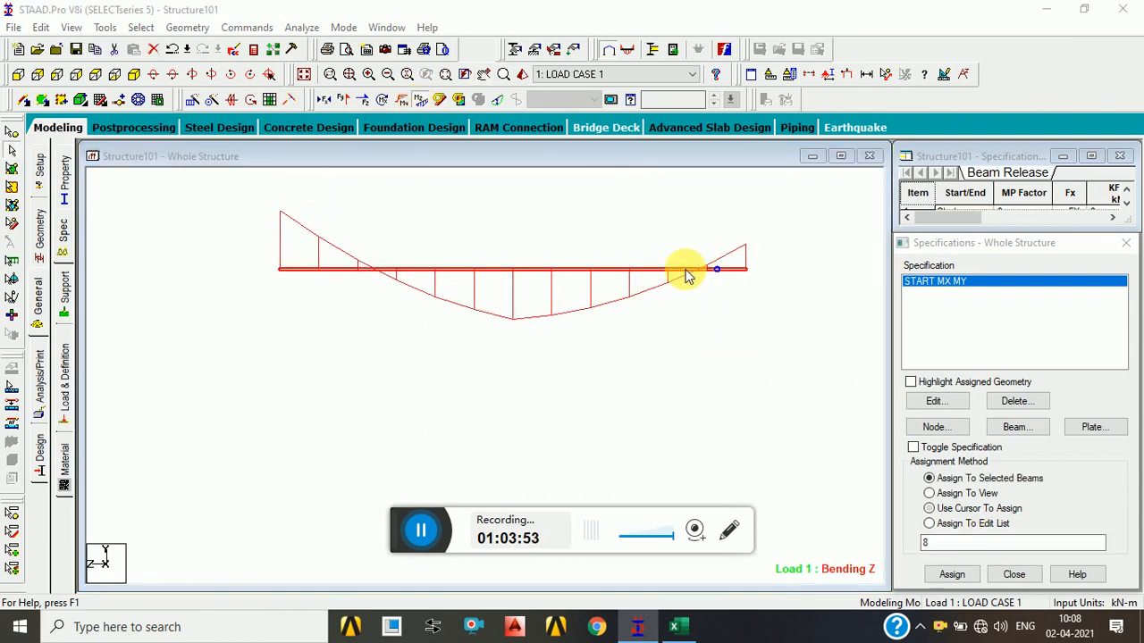
pyautogui.doubleClick(686, 272)
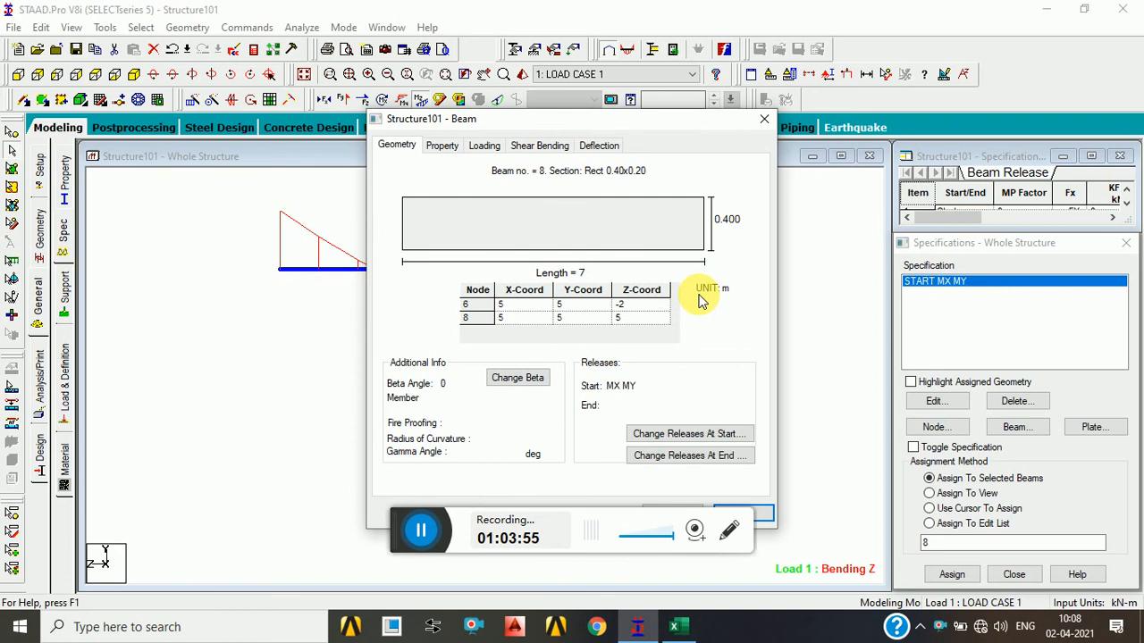
pyautogui.moveTo(708, 119); pyautogui.dragTo(549, 83)
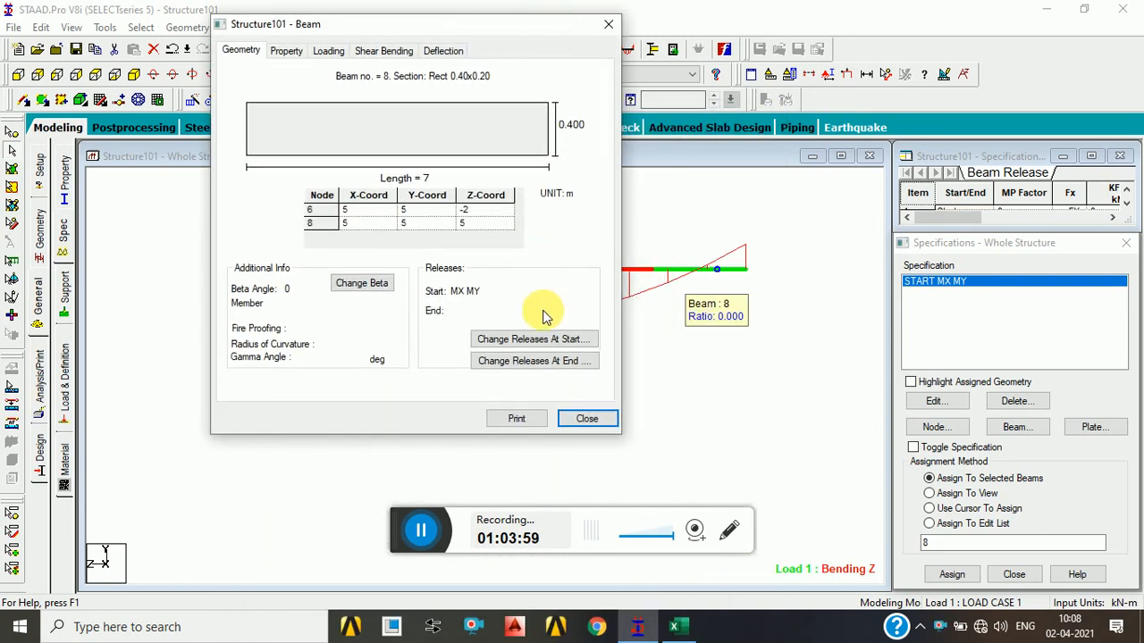
pyautogui.click(541, 338)
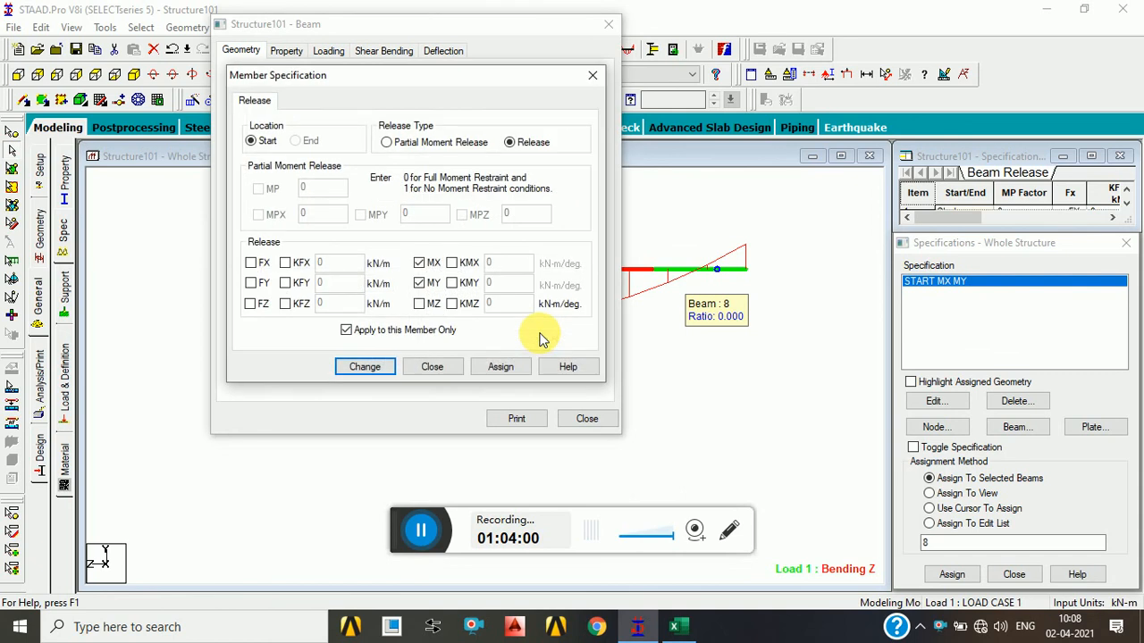
pyautogui.click(420, 304)
pyautogui.click(419, 284)
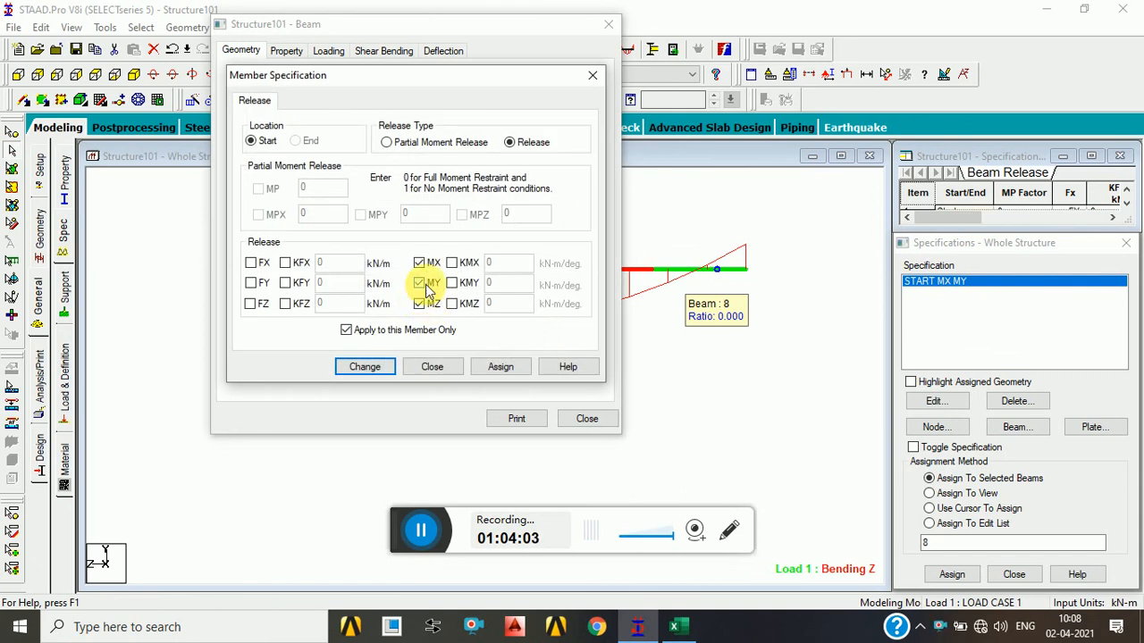
pyautogui.click(365, 368)
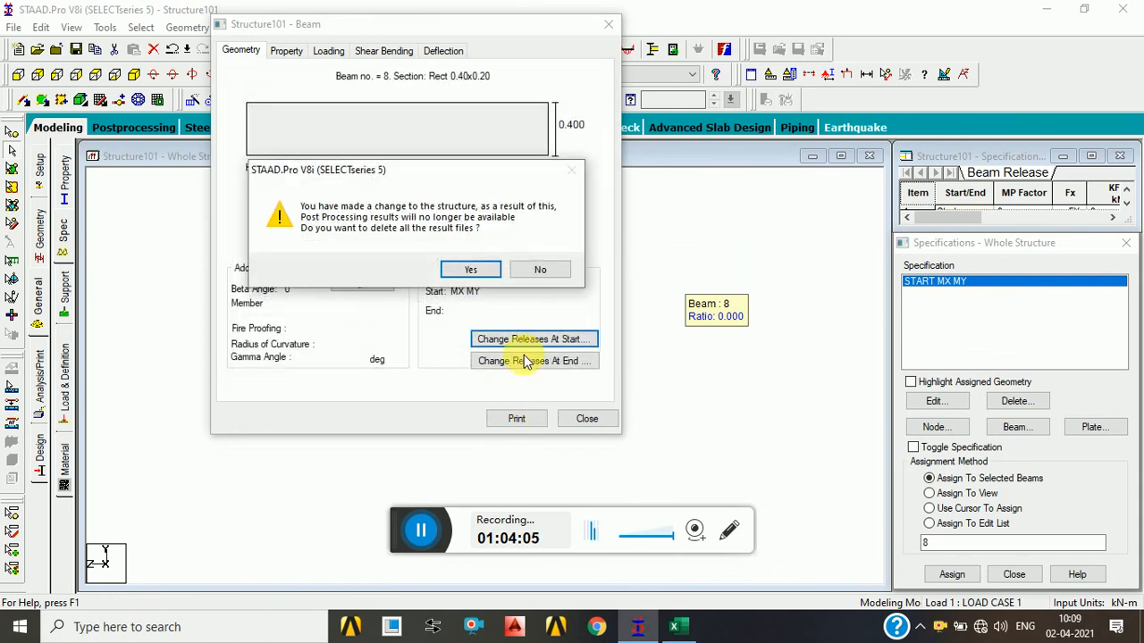
pyautogui.click(473, 270)
pyautogui.click(586, 420)
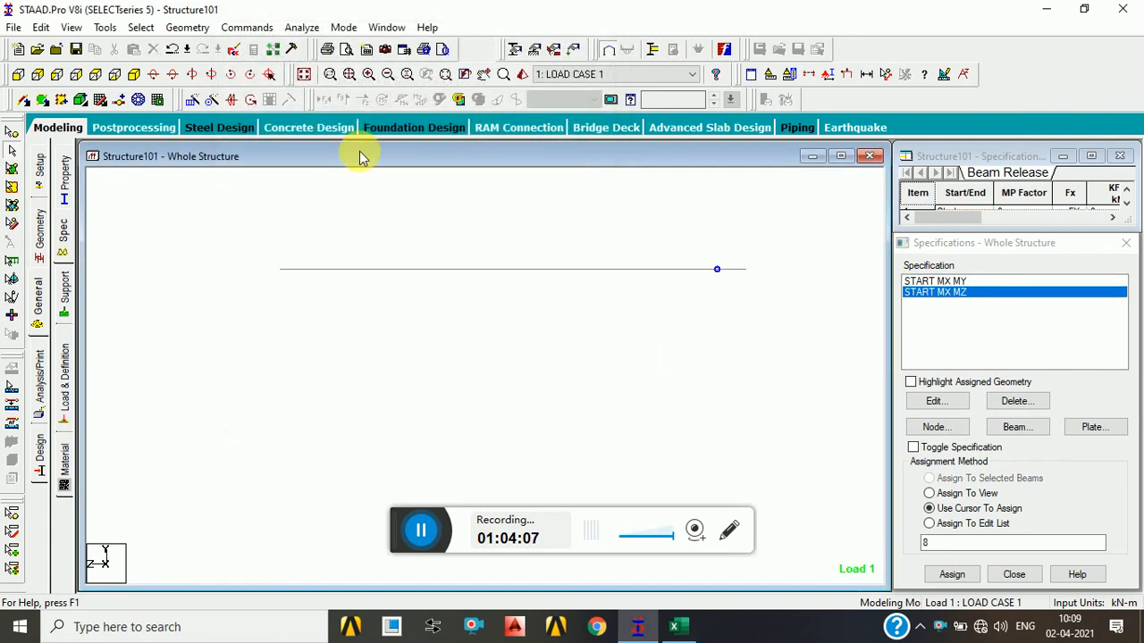
# Save and reanalyze the structure with the MX MZ start release, and examine the Bending Z diagram of beam 8.
pyautogui.click(299, 28)
pyautogui.click(326, 45)
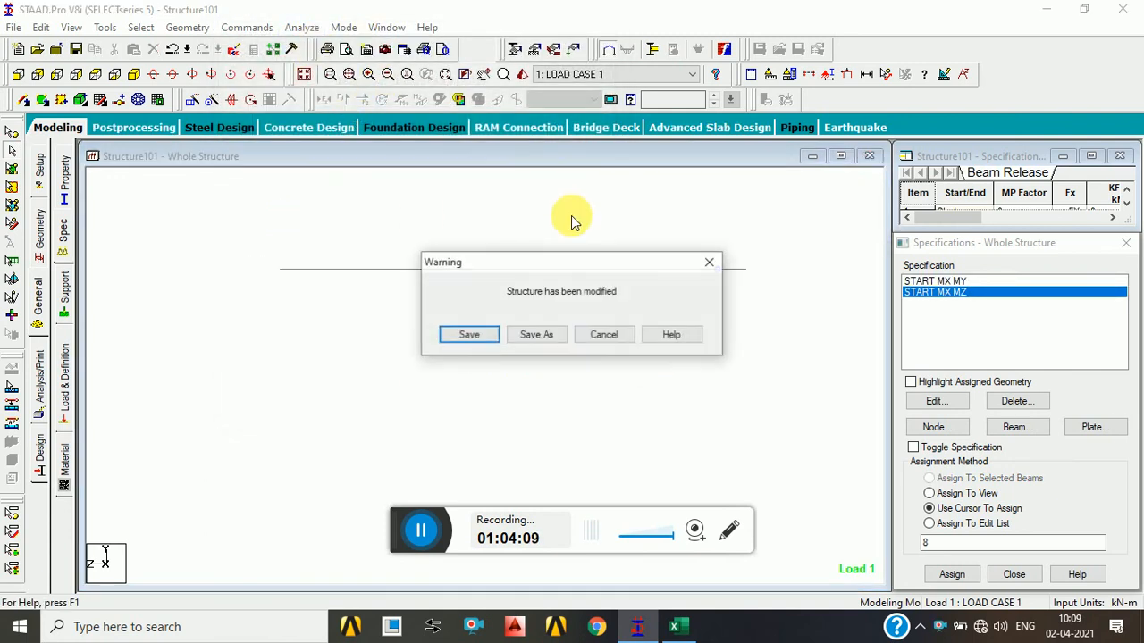
pyautogui.click(468, 335)
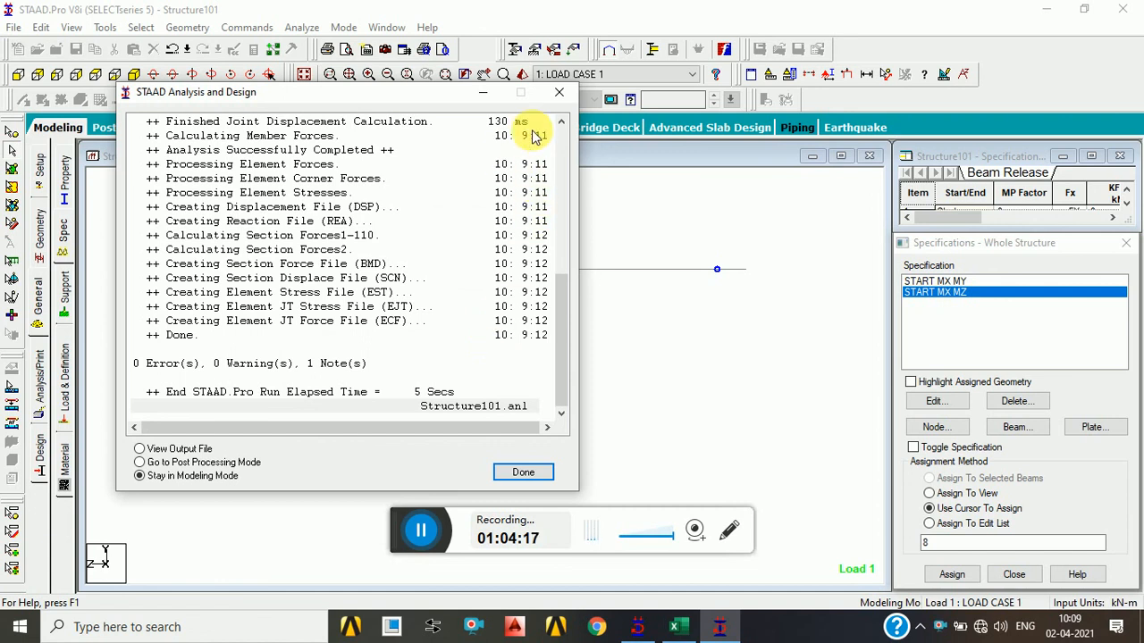
pyautogui.click(524, 472)
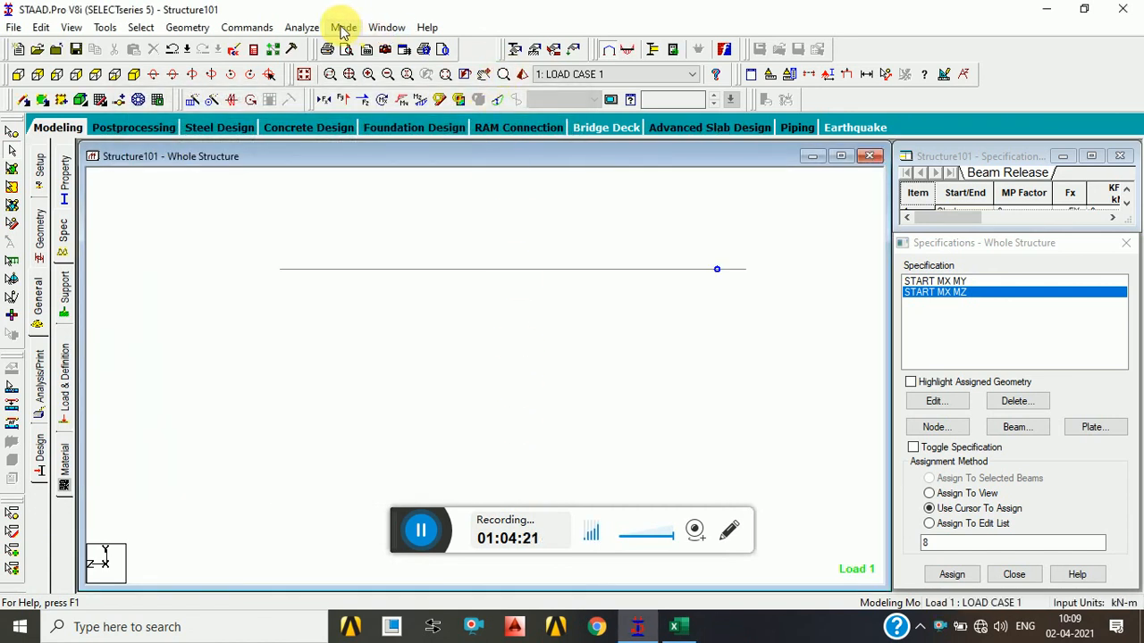
pyautogui.click(420, 99)
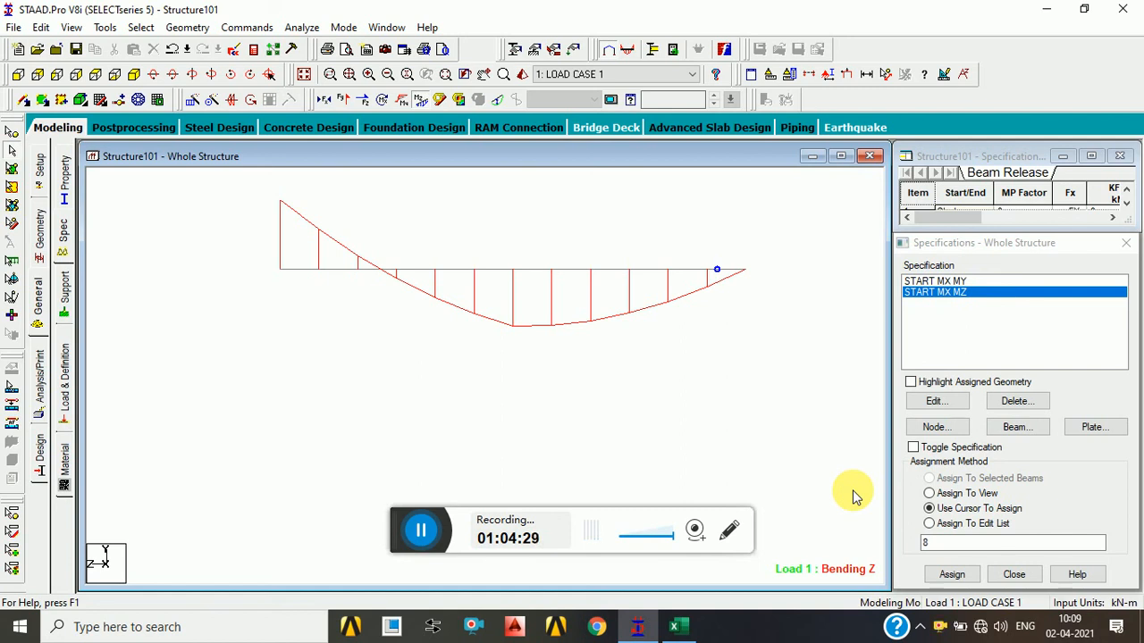
pyautogui.click(729, 277)
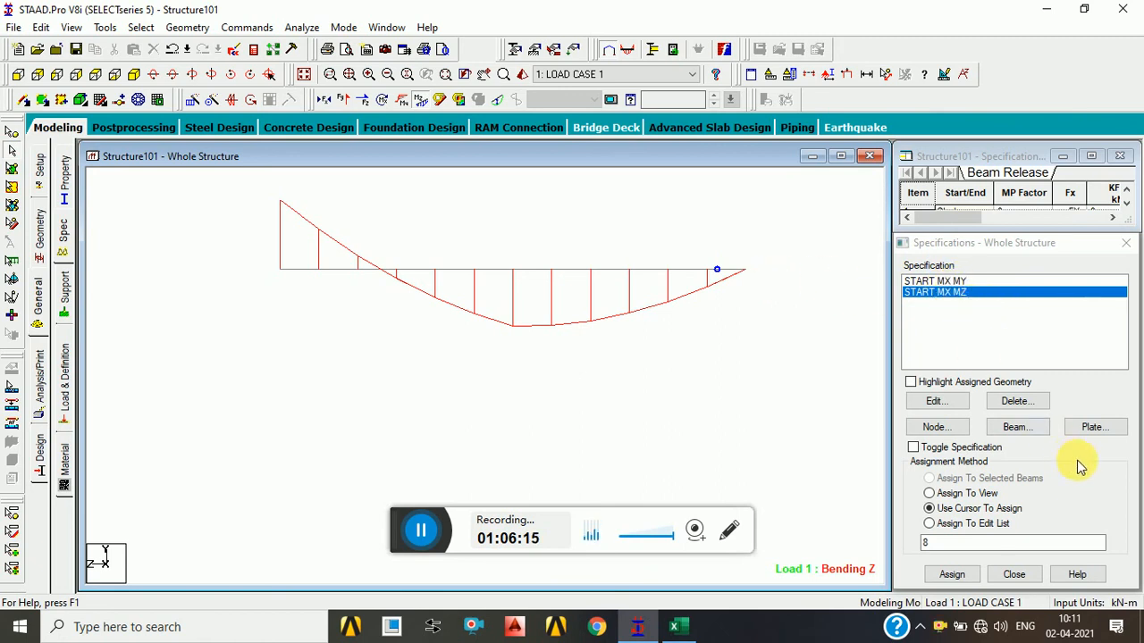
# Delete the START MX MZ and START MX MY release specifications along with the old result files, and display the whole structure again.
pyautogui.click(1025, 410)
pyautogui.click(1025, 461)
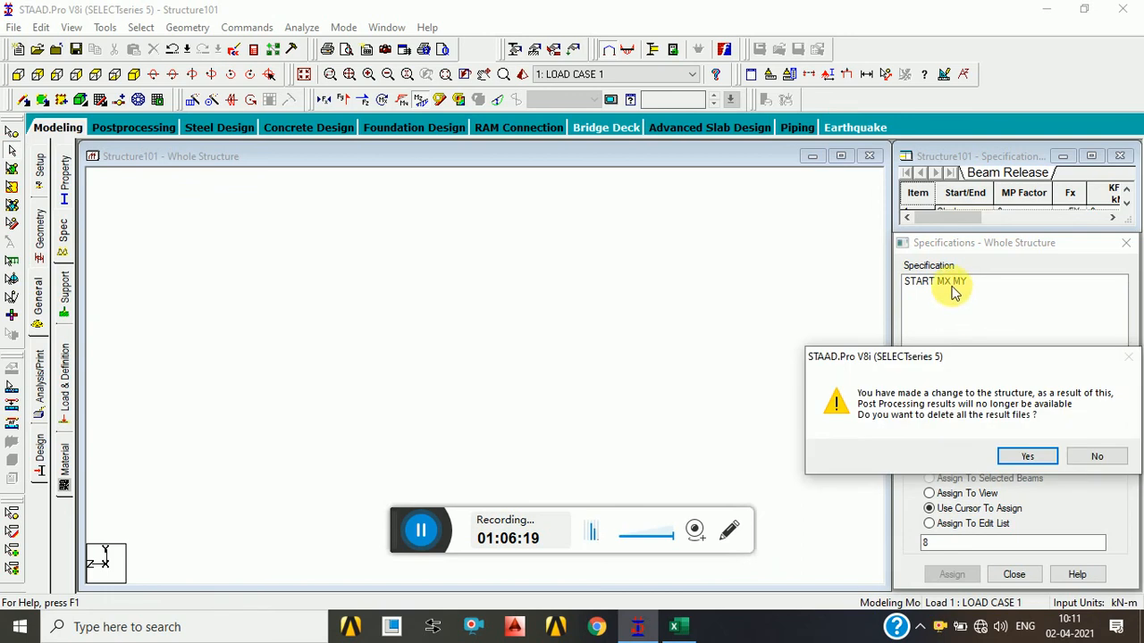
pyautogui.click(1035, 458)
pyautogui.click(952, 285)
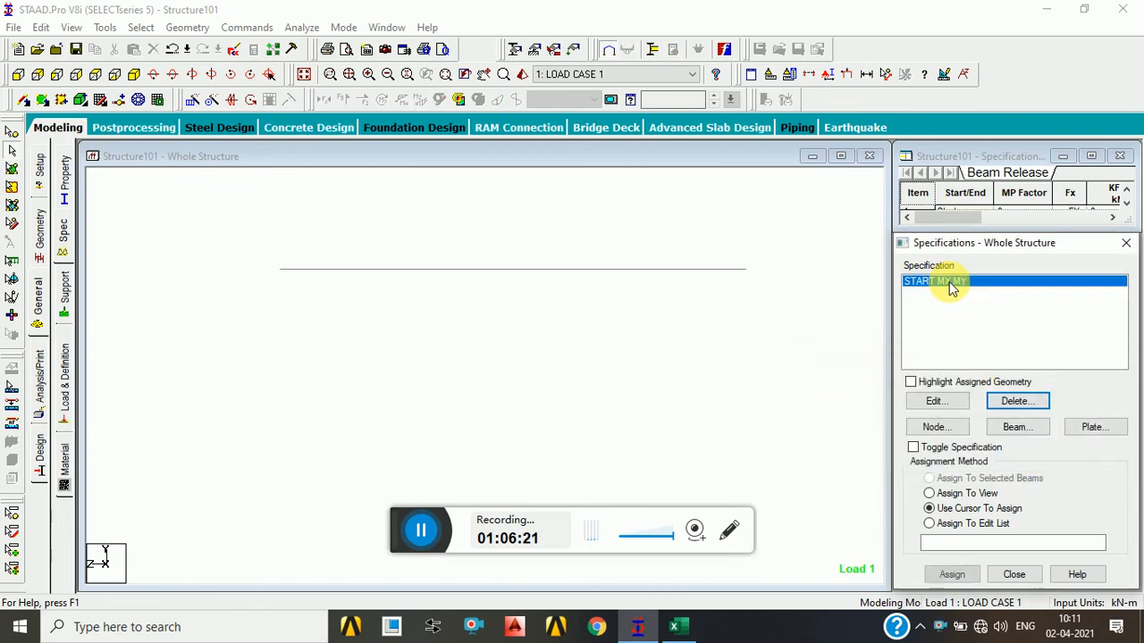
pyautogui.click(1017, 401)
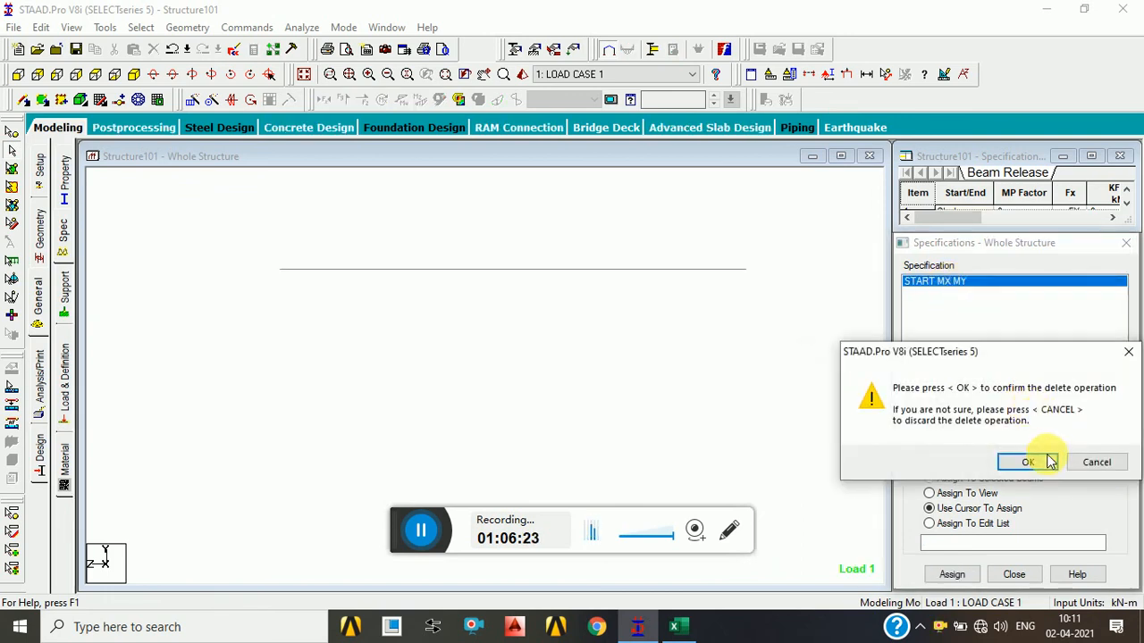
pyautogui.click(1048, 458)
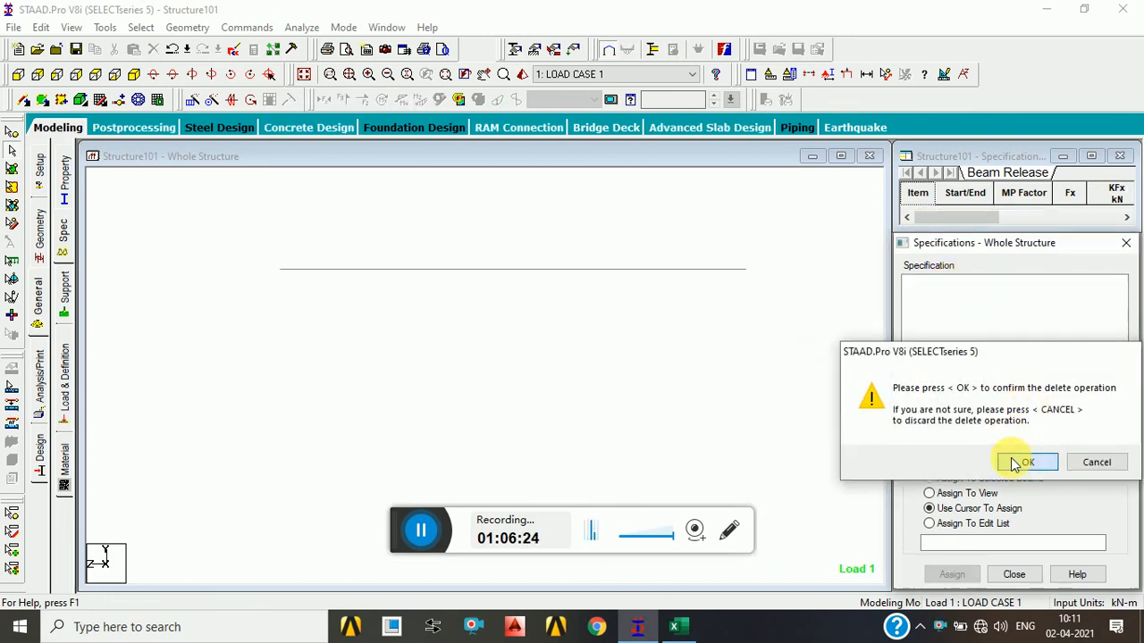
pyautogui.click(304, 75)
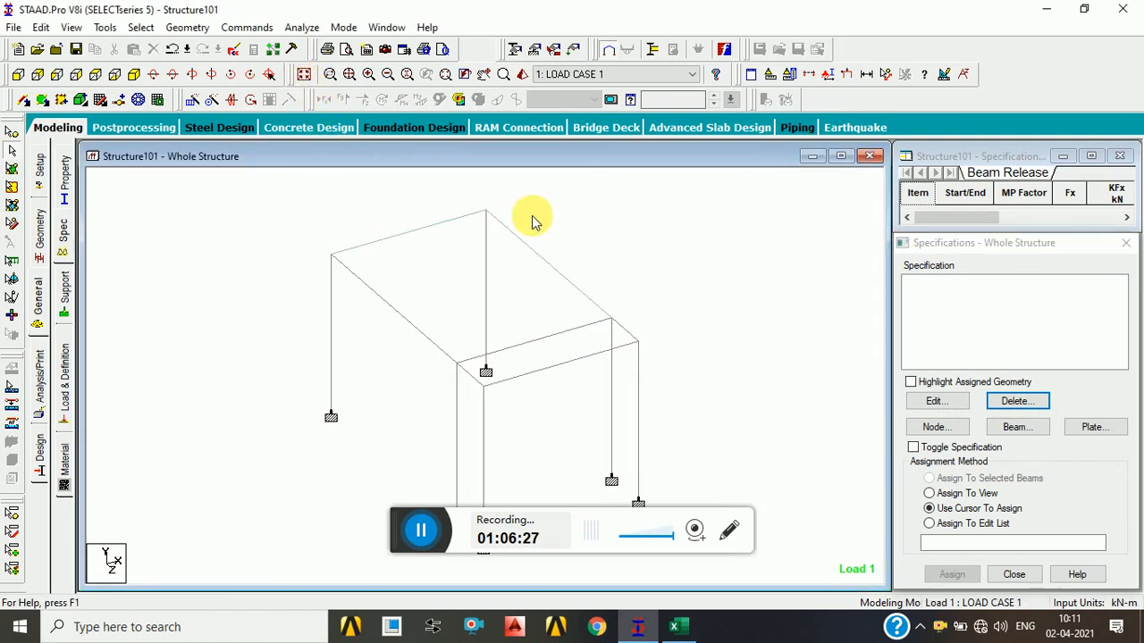